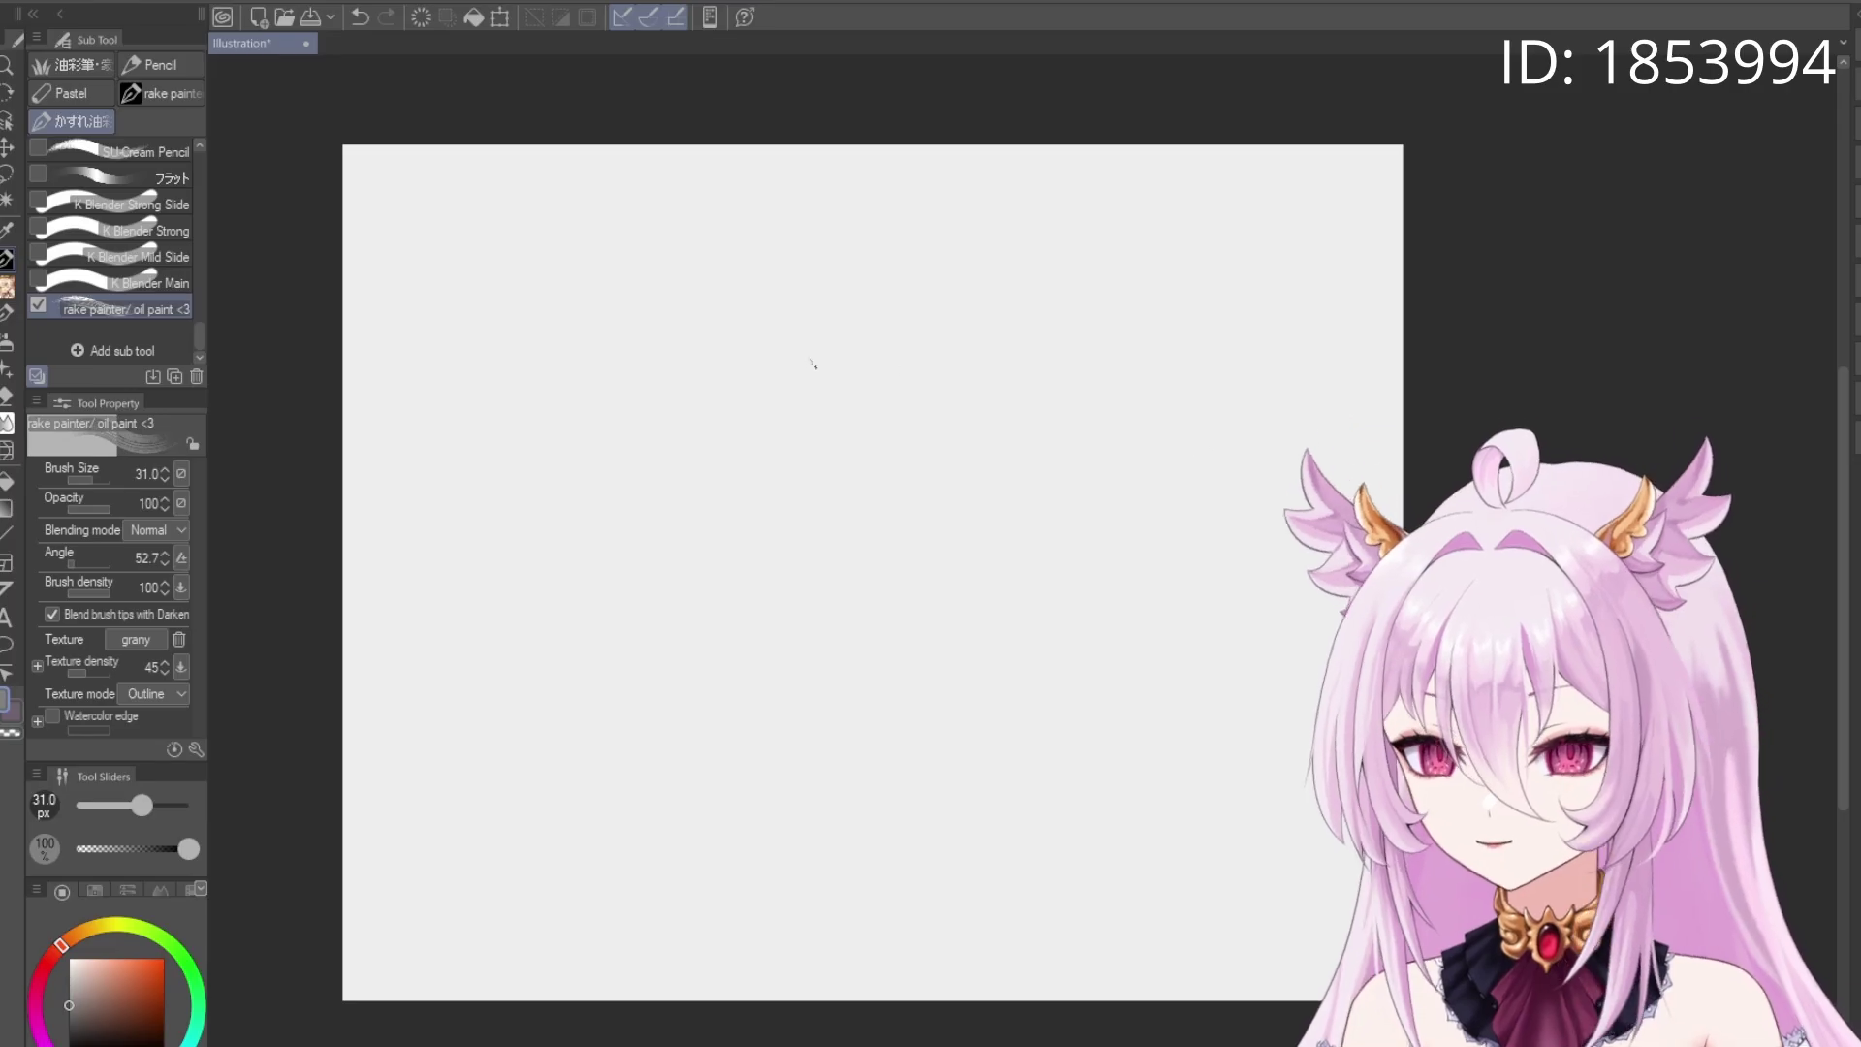
# Enlarge the rake painter/oil paint brush to 200 px and try diagonal grey test strokes on the canvas
pyautogui.press(']')
pyautogui.press(']')
pyautogui.press(']')
pyautogui.moveTo(828, 286)
pyautogui.mouseDown()
pyautogui.moveTo(748, 481)
pyautogui.moveTo(768, 578)
pyautogui.moveTo(753, 641)
pyautogui.moveTo(1082, 357)
pyautogui.moveTo(1240, 356)
pyautogui.moveTo(1068, 473)
pyautogui.moveTo(1002, 616)
pyautogui.mouseUp()
pyautogui.hotkey('ctrl', 'z')
pyautogui.moveTo(843, 624); pyautogui.dragTo(1092, 469)
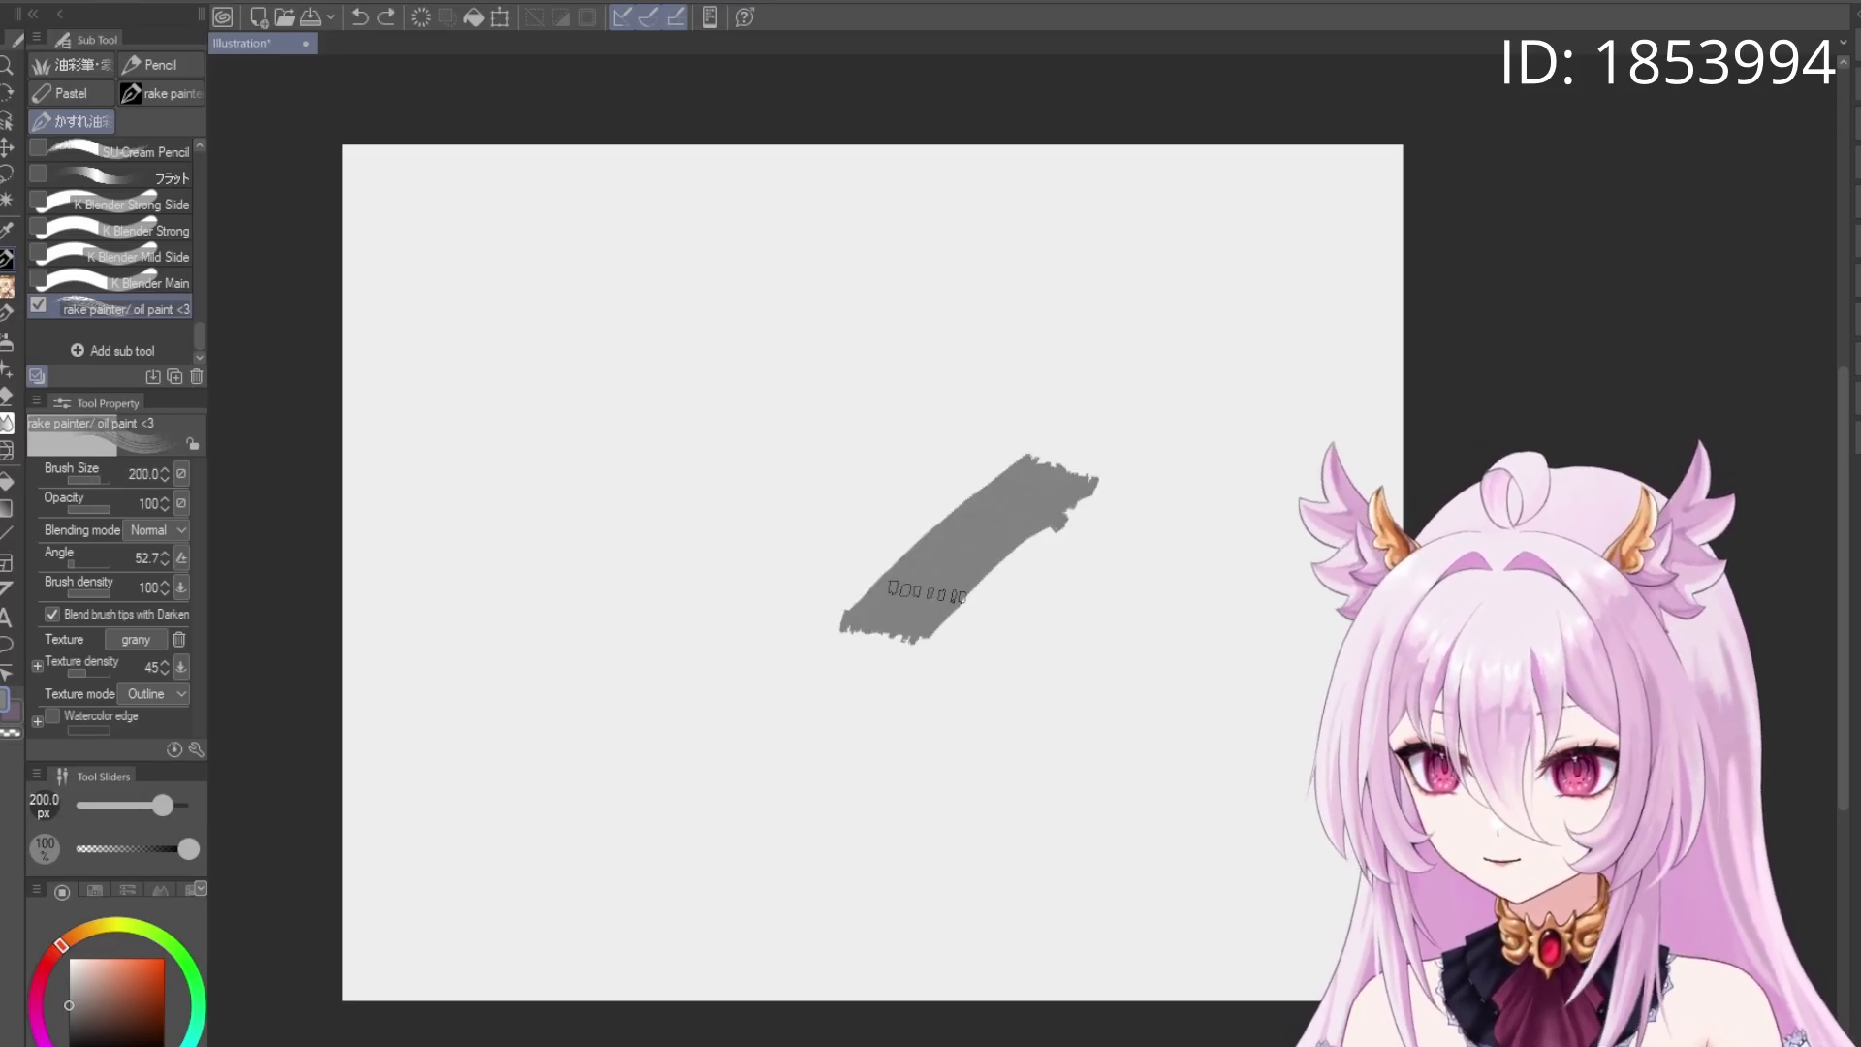
pyautogui.hotkey('ctrl', 'z')
# Switch the paint colour to black and try horizontal and vertical test strokes with the rake painter brush
pyautogui.click(108, 1045)
pyautogui.moveTo(771, 378)
pyautogui.mouseDown()
pyautogui.moveTo(1074, 357)
pyautogui.moveTo(1047, 426)
pyautogui.moveTo(1220, 357)
pyautogui.mouseUp()
pyautogui.hotkey('ctrl', 'z')
pyautogui.moveTo(1025, 313)
pyautogui.mouseDown()
pyautogui.moveTo(1005, 385)
pyautogui.moveTo(1113, 372)
pyautogui.moveTo(834, 688)
pyautogui.moveTo(1164, 487)
pyautogui.moveTo(1015, 526)
pyautogui.mouseUp()
pyautogui.hotkey('ctrl', 'z')
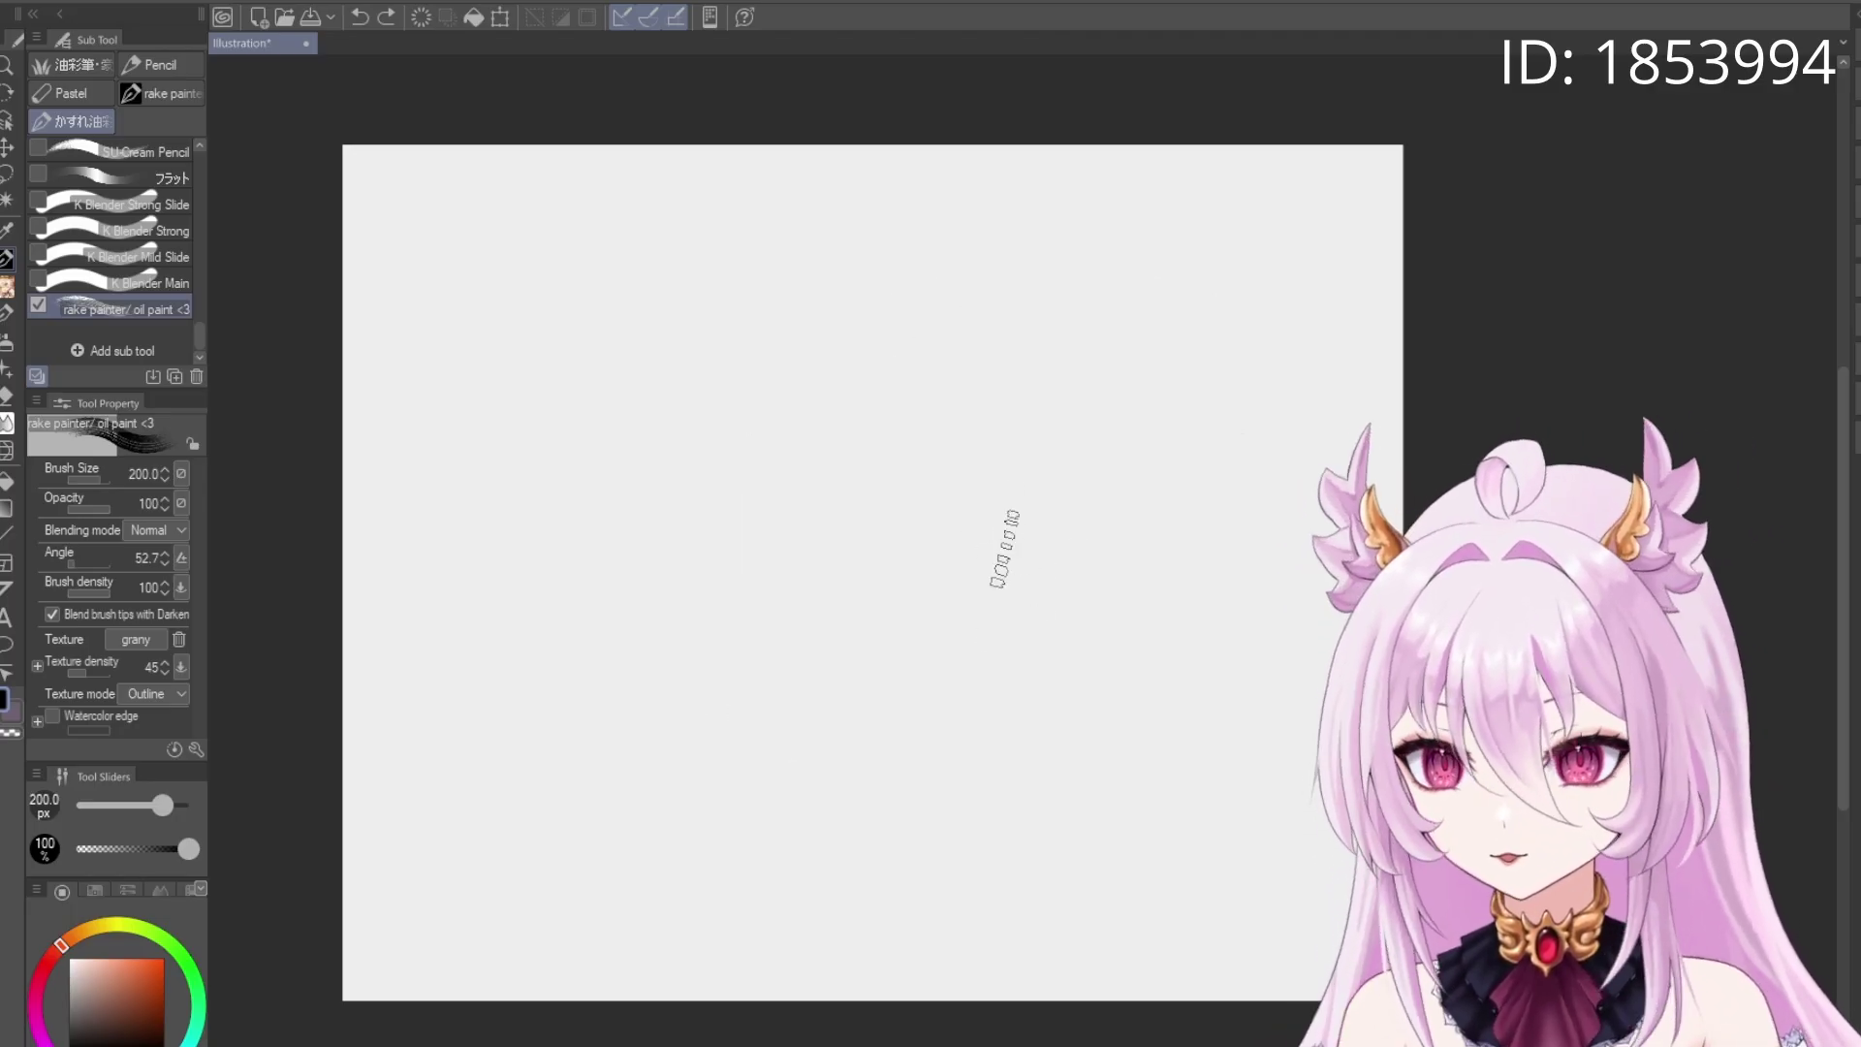
pyautogui.moveTo(901, 274)
pyautogui.mouseDown()
pyautogui.moveTo(1010, 251)
pyautogui.moveTo(1061, 449)
pyautogui.moveTo(959, 756)
pyautogui.mouseUp()
pyautogui.hotkey('ctrl', 'z')
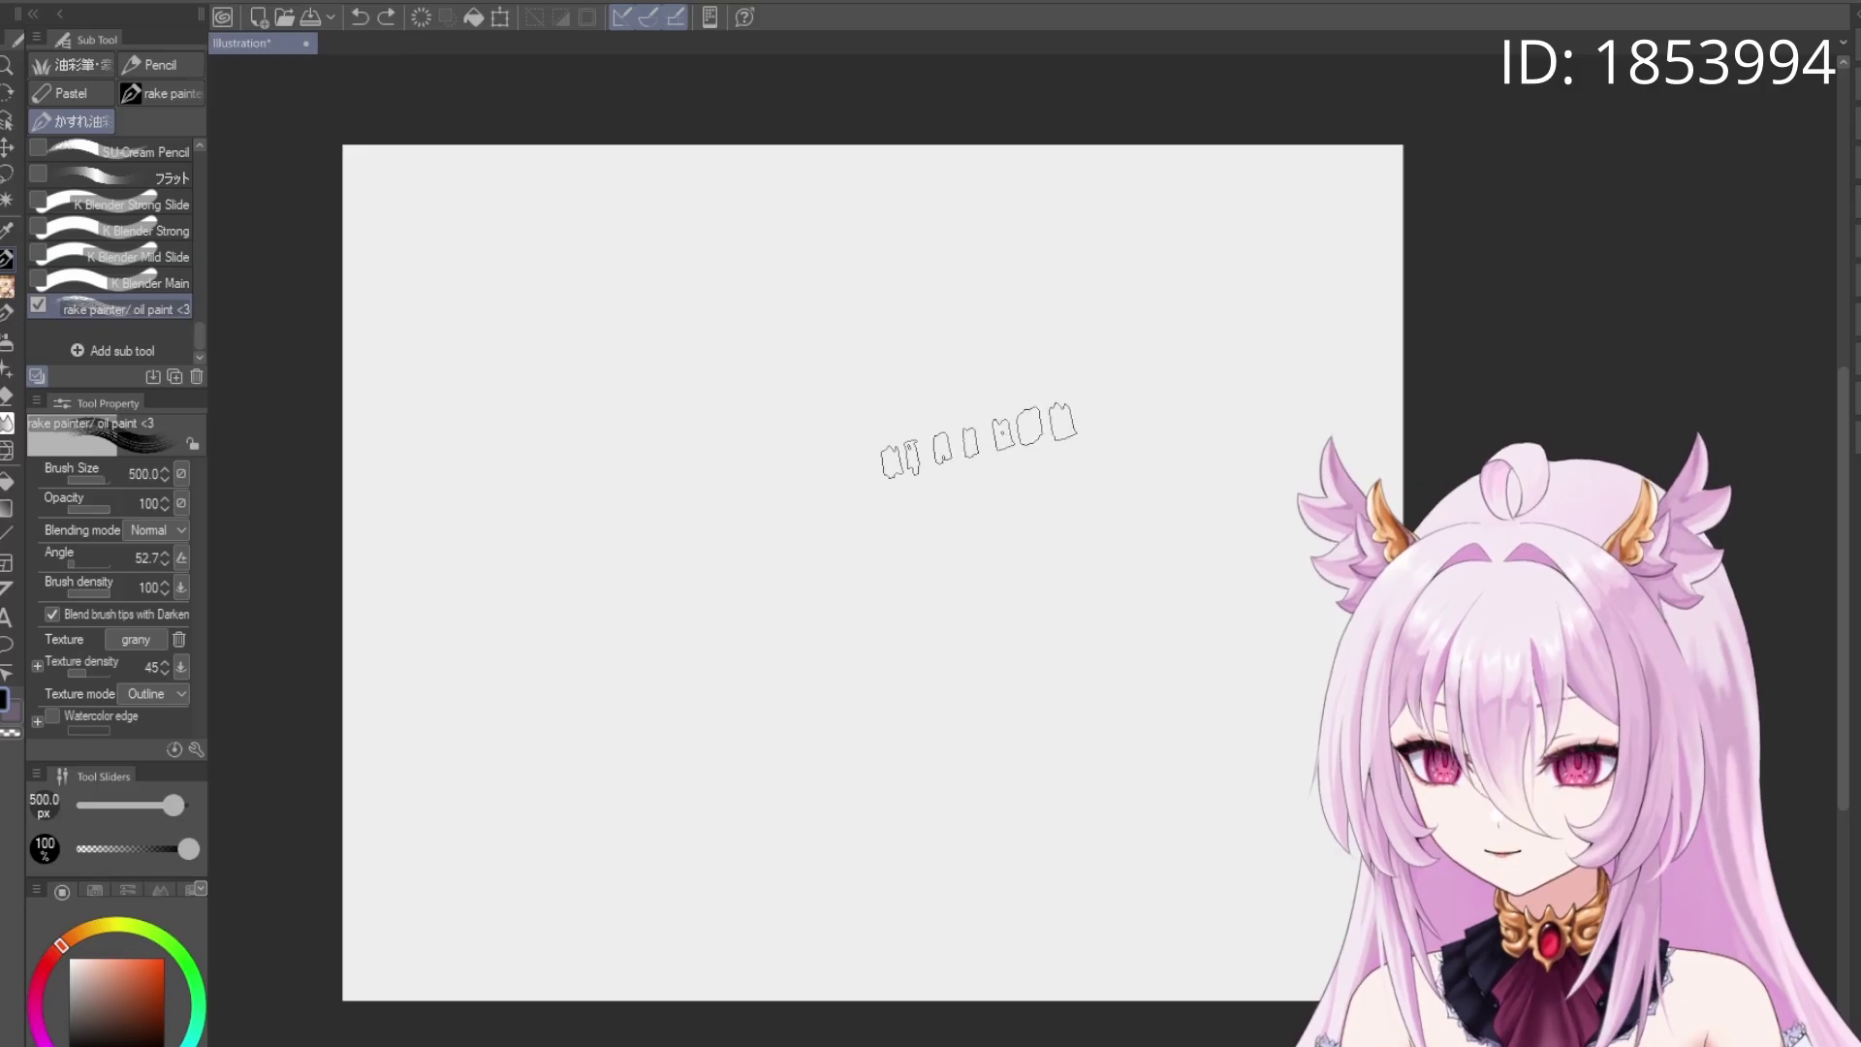
# Try several black rake painter strokes in different directions on the blank canvas at 500 px
pyautogui.moveTo(1090, 359)
pyautogui.mouseDown()
pyautogui.moveTo(841, 598)
pyautogui.moveTo(994, 480)
pyautogui.moveTo(882, 660)
pyautogui.moveTo(975, 675)
pyautogui.mouseUp()
pyautogui.hotkey('ctrl', 'z')
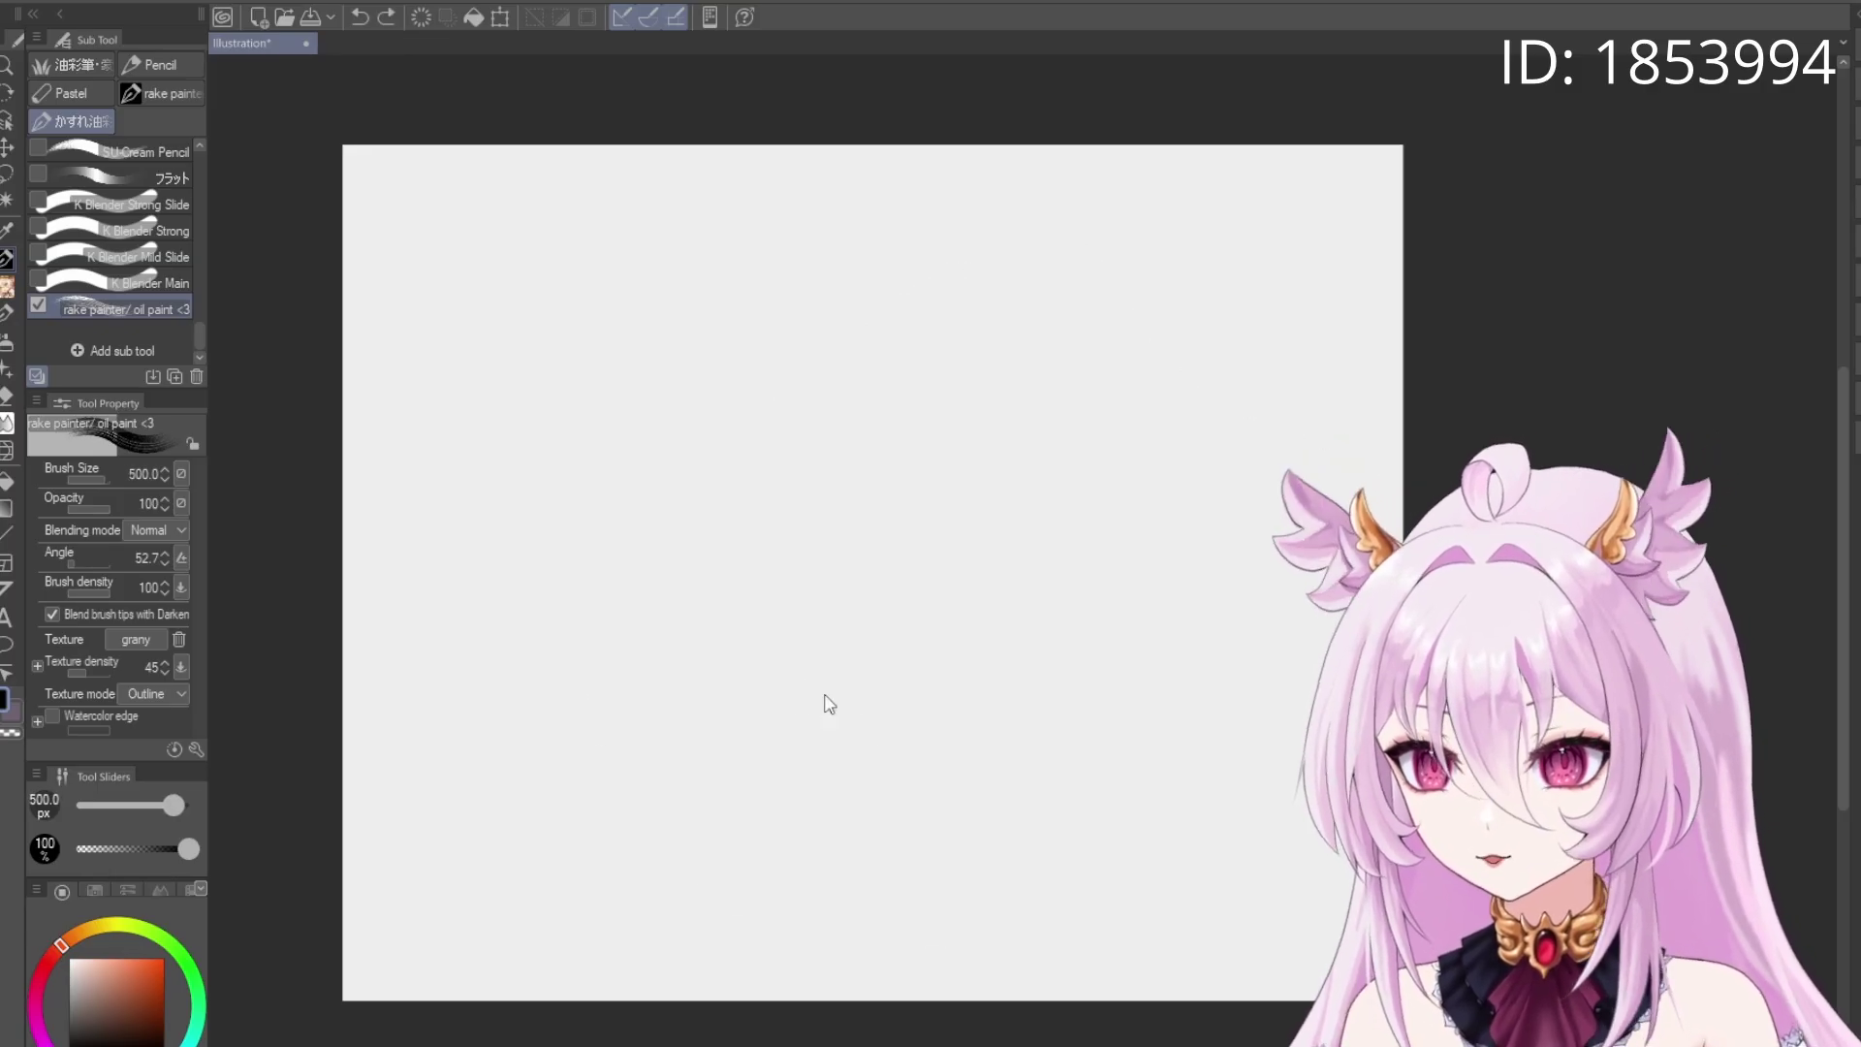
pyautogui.moveTo(829, 705)
pyautogui.mouseDown()
pyautogui.moveTo(1102, 283)
pyautogui.moveTo(1019, 624)
pyautogui.moveTo(1211, 631)
pyautogui.moveTo(1221, 698)
pyautogui.mouseUp()
pyautogui.hotkey('ctrl', 'z')
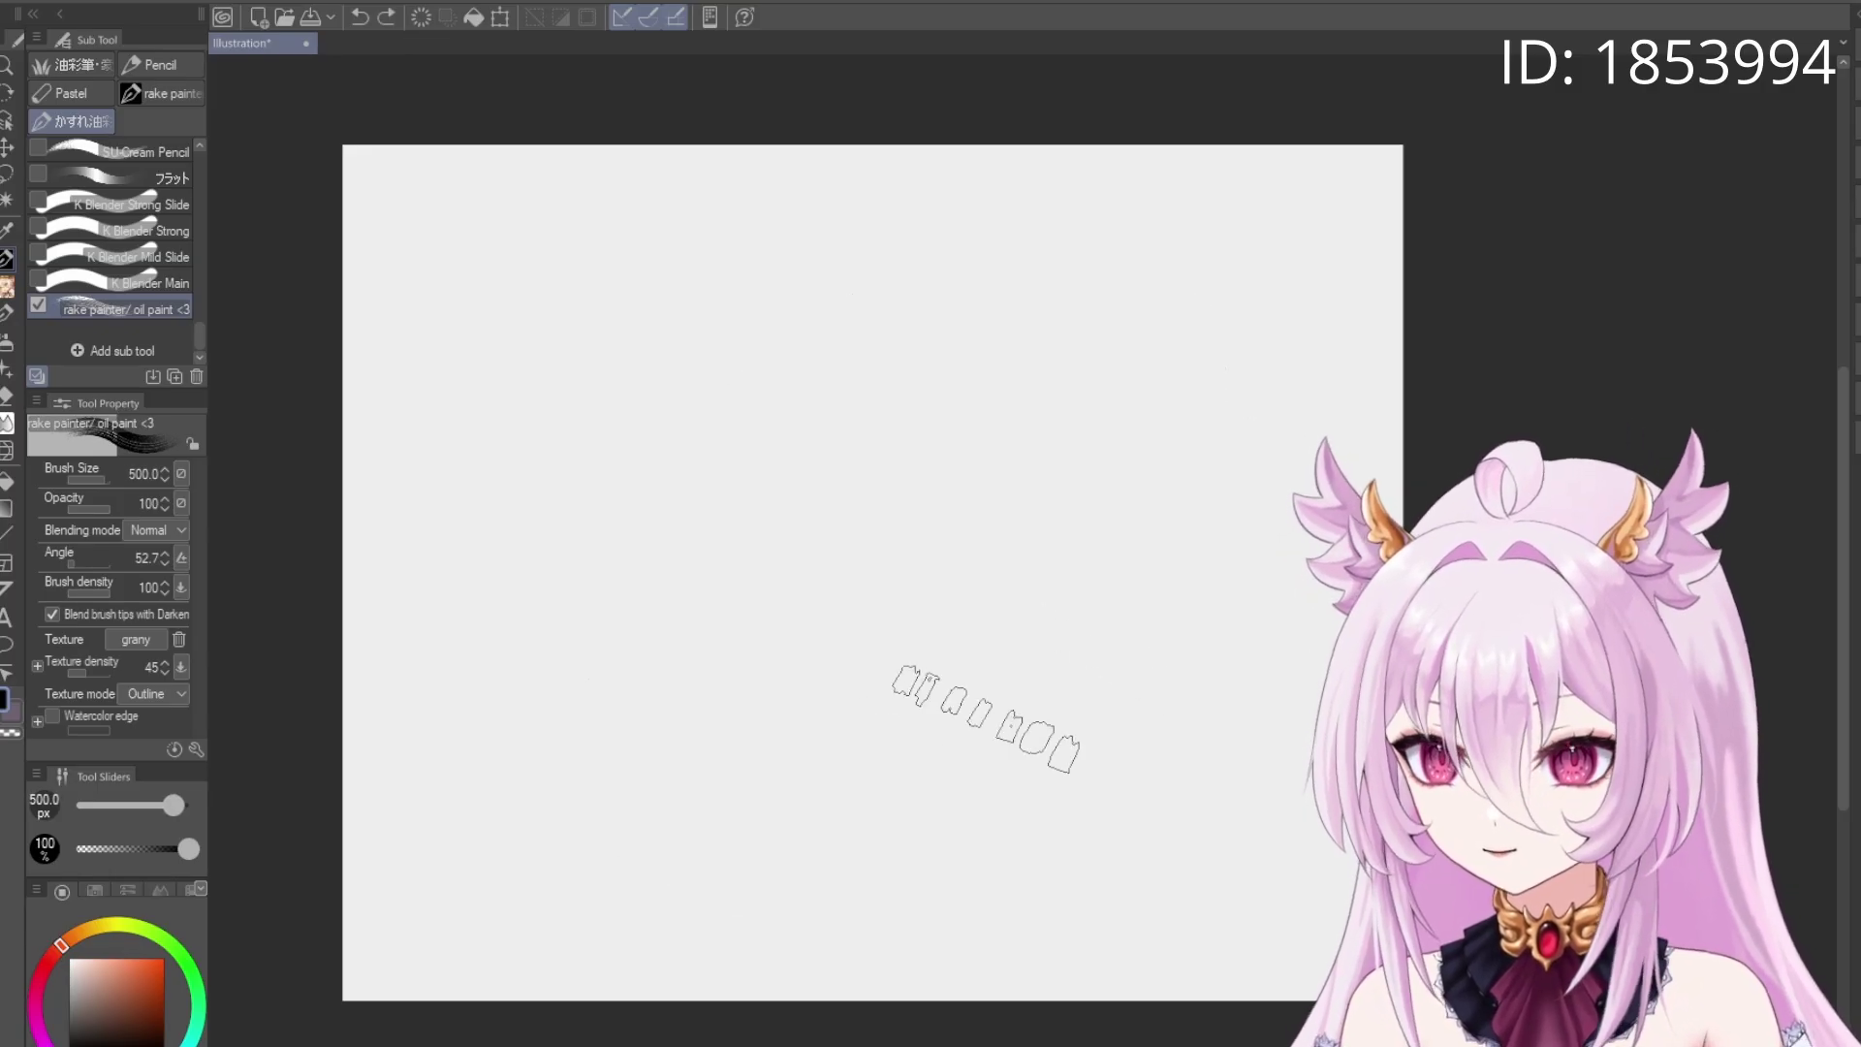
pyautogui.moveTo(756, 776)
pyautogui.mouseDown()
pyautogui.moveTo(1221, 456)
pyautogui.moveTo(877, 669)
pyautogui.mouseUp()
pyautogui.hotkey('ctrl', 'z')
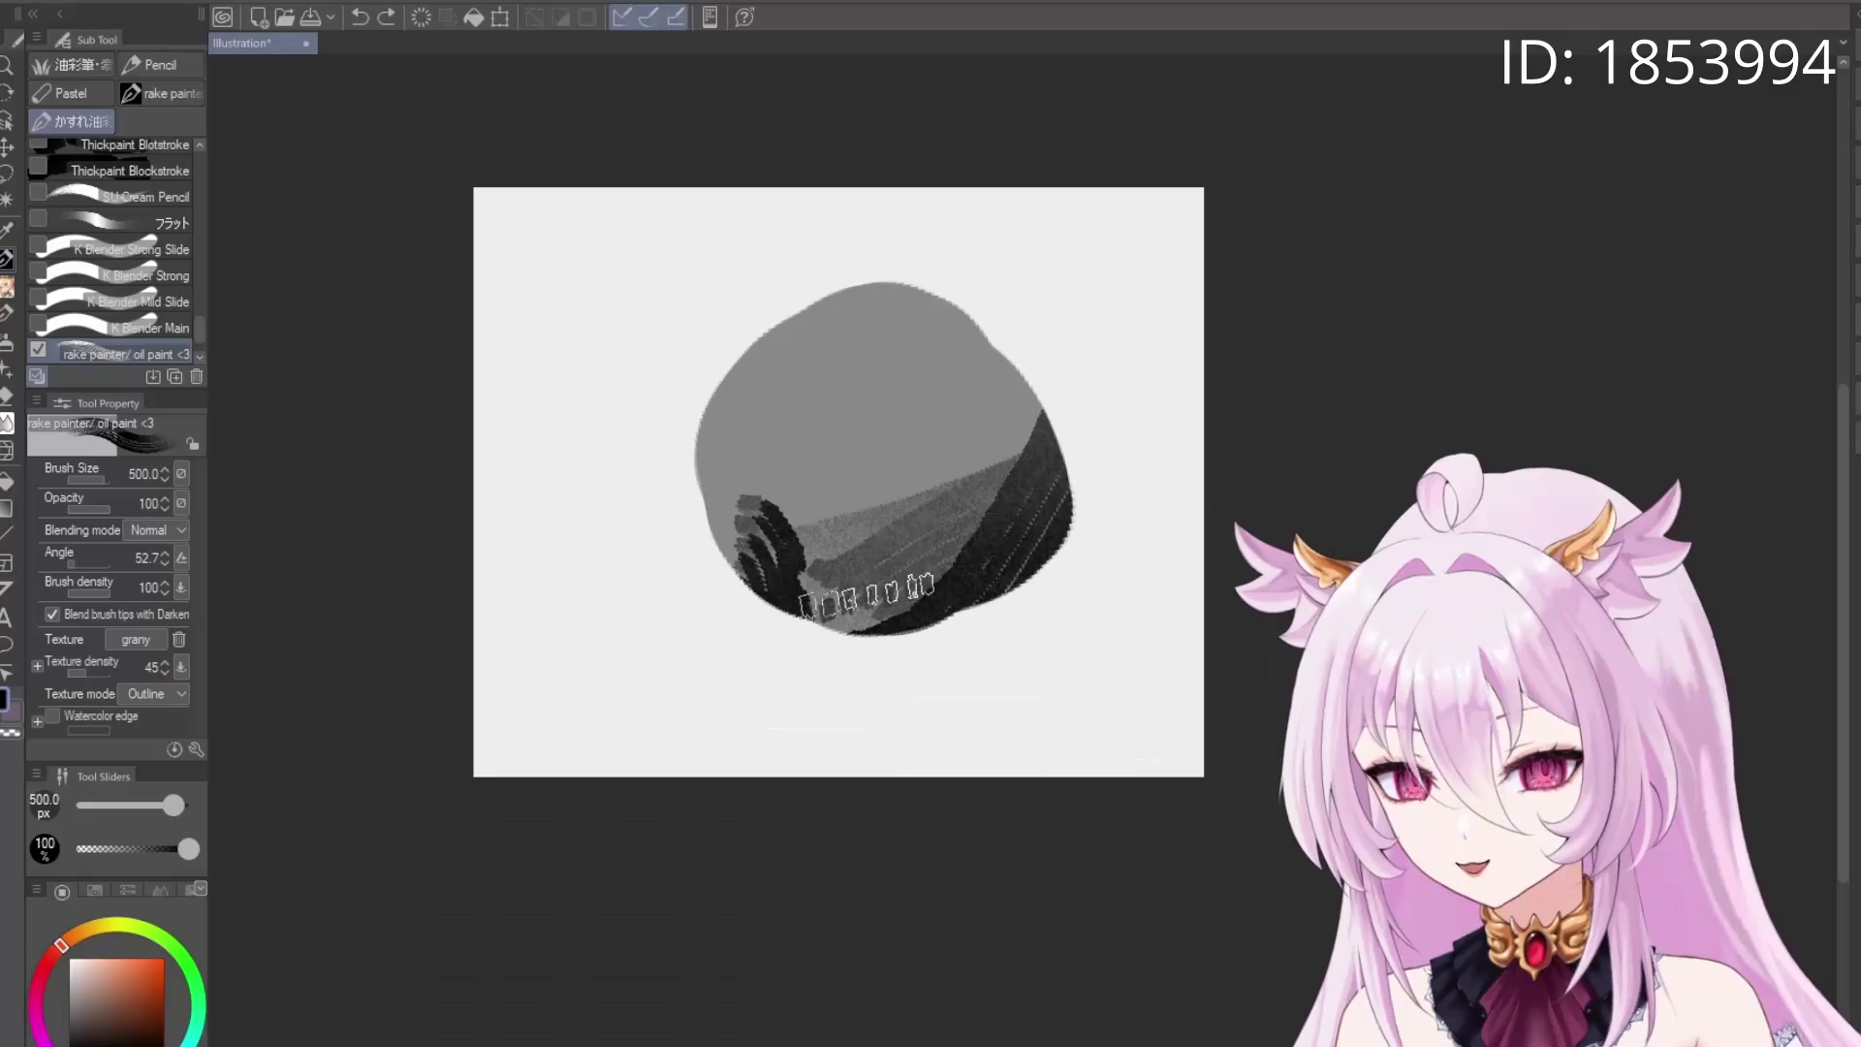
# Shade the grey blob with black rake strokes along its lower part and work in grey tones sampled from it
pyautogui.moveTo(868, 593)
pyautogui.mouseDown()
pyautogui.moveTo(672, 548)
pyautogui.moveTo(1145, 390)
pyautogui.moveTo(1000, 465)
pyautogui.moveTo(875, 660)
pyautogui.moveTo(771, 649)
pyautogui.moveTo(1096, 378)
pyautogui.mouseUp()
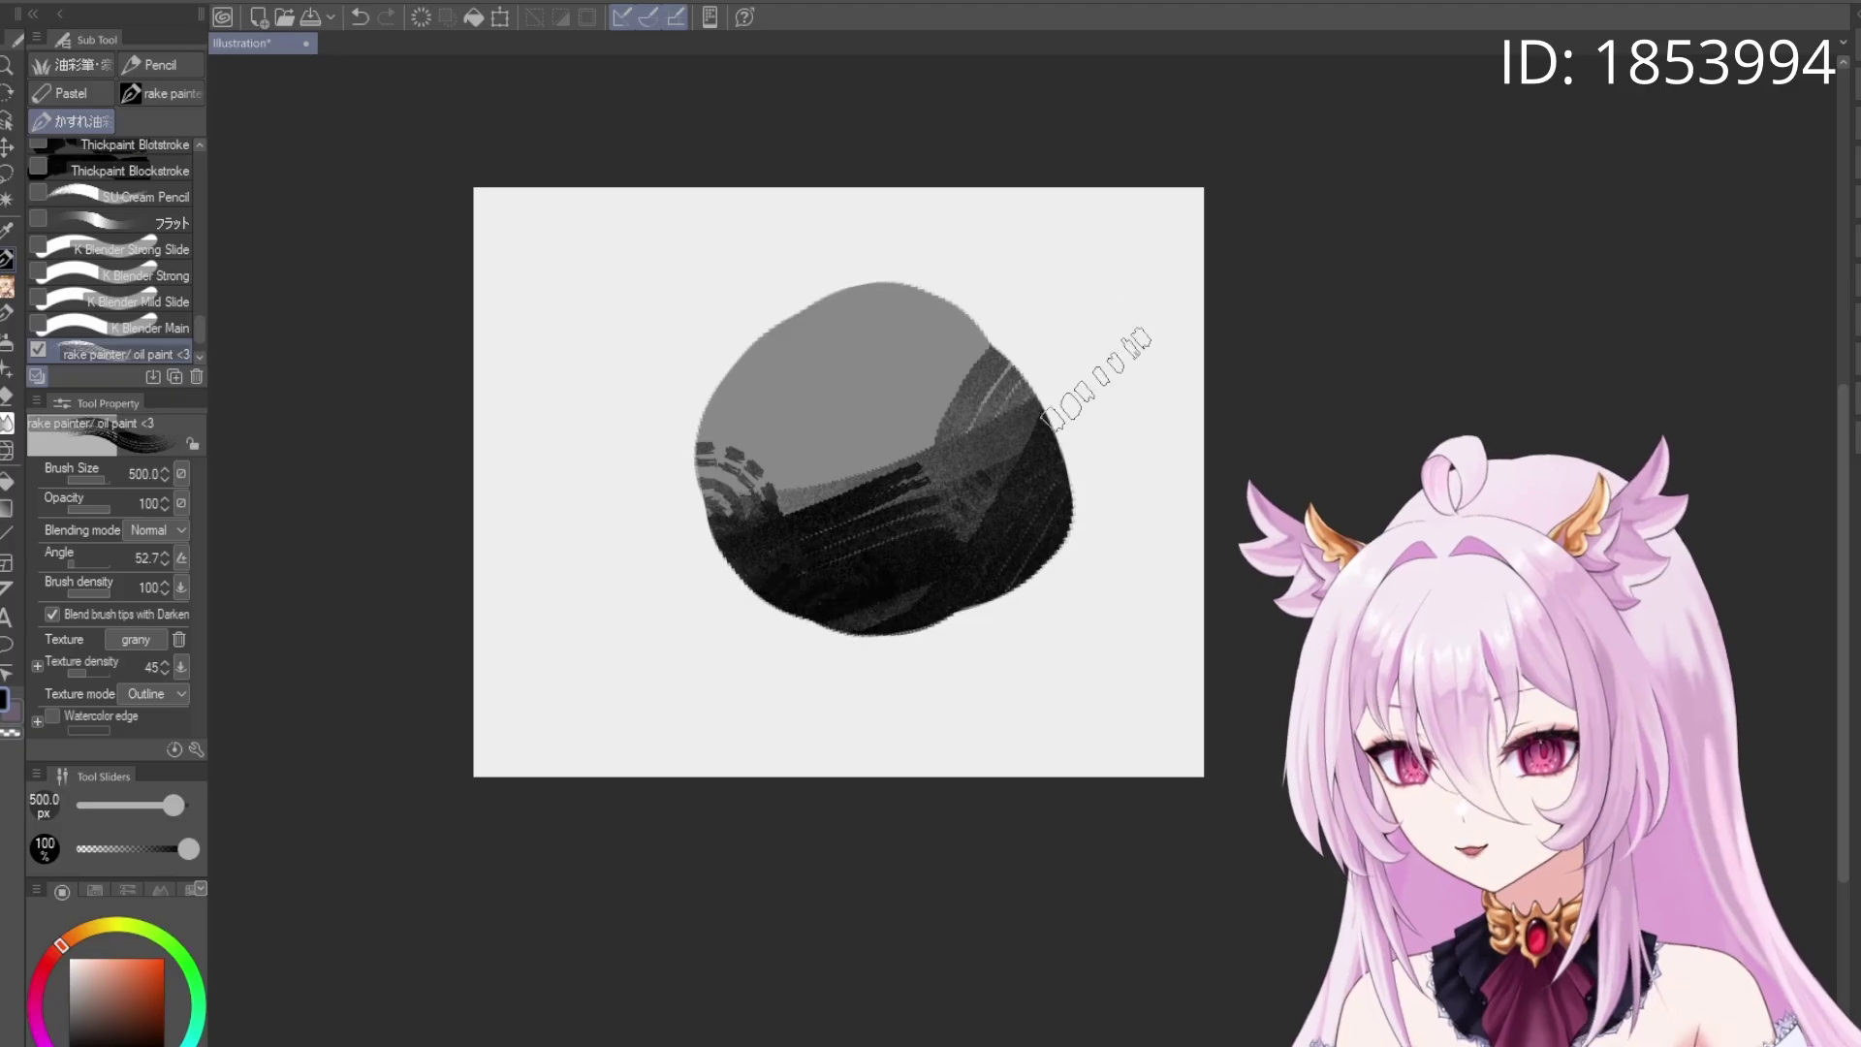
pyautogui.keyDown('alt'); pyautogui.click(826, 372); pyautogui.keyUp('alt')
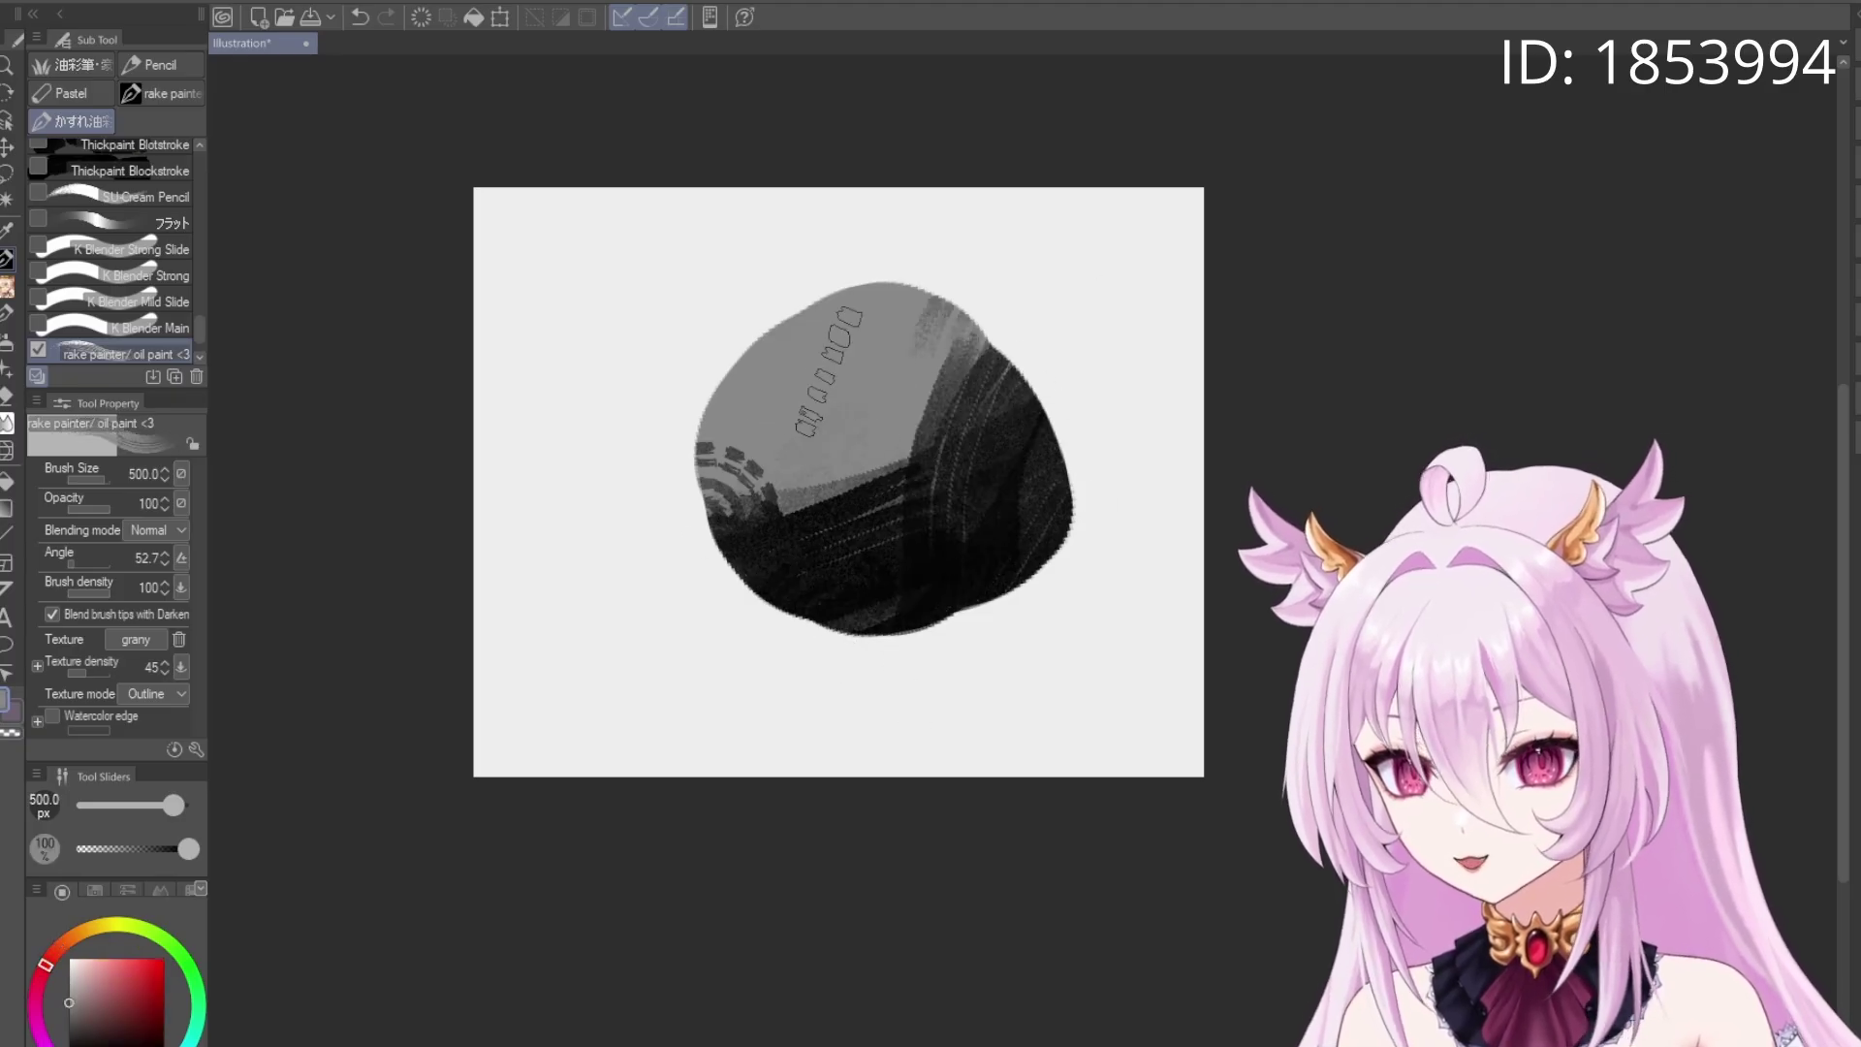
pyautogui.keyDown('alt'); pyautogui.click(754, 485); pyautogui.keyUp('alt')
pyautogui.moveTo(845, 524); pyautogui.dragTo(998, 448)
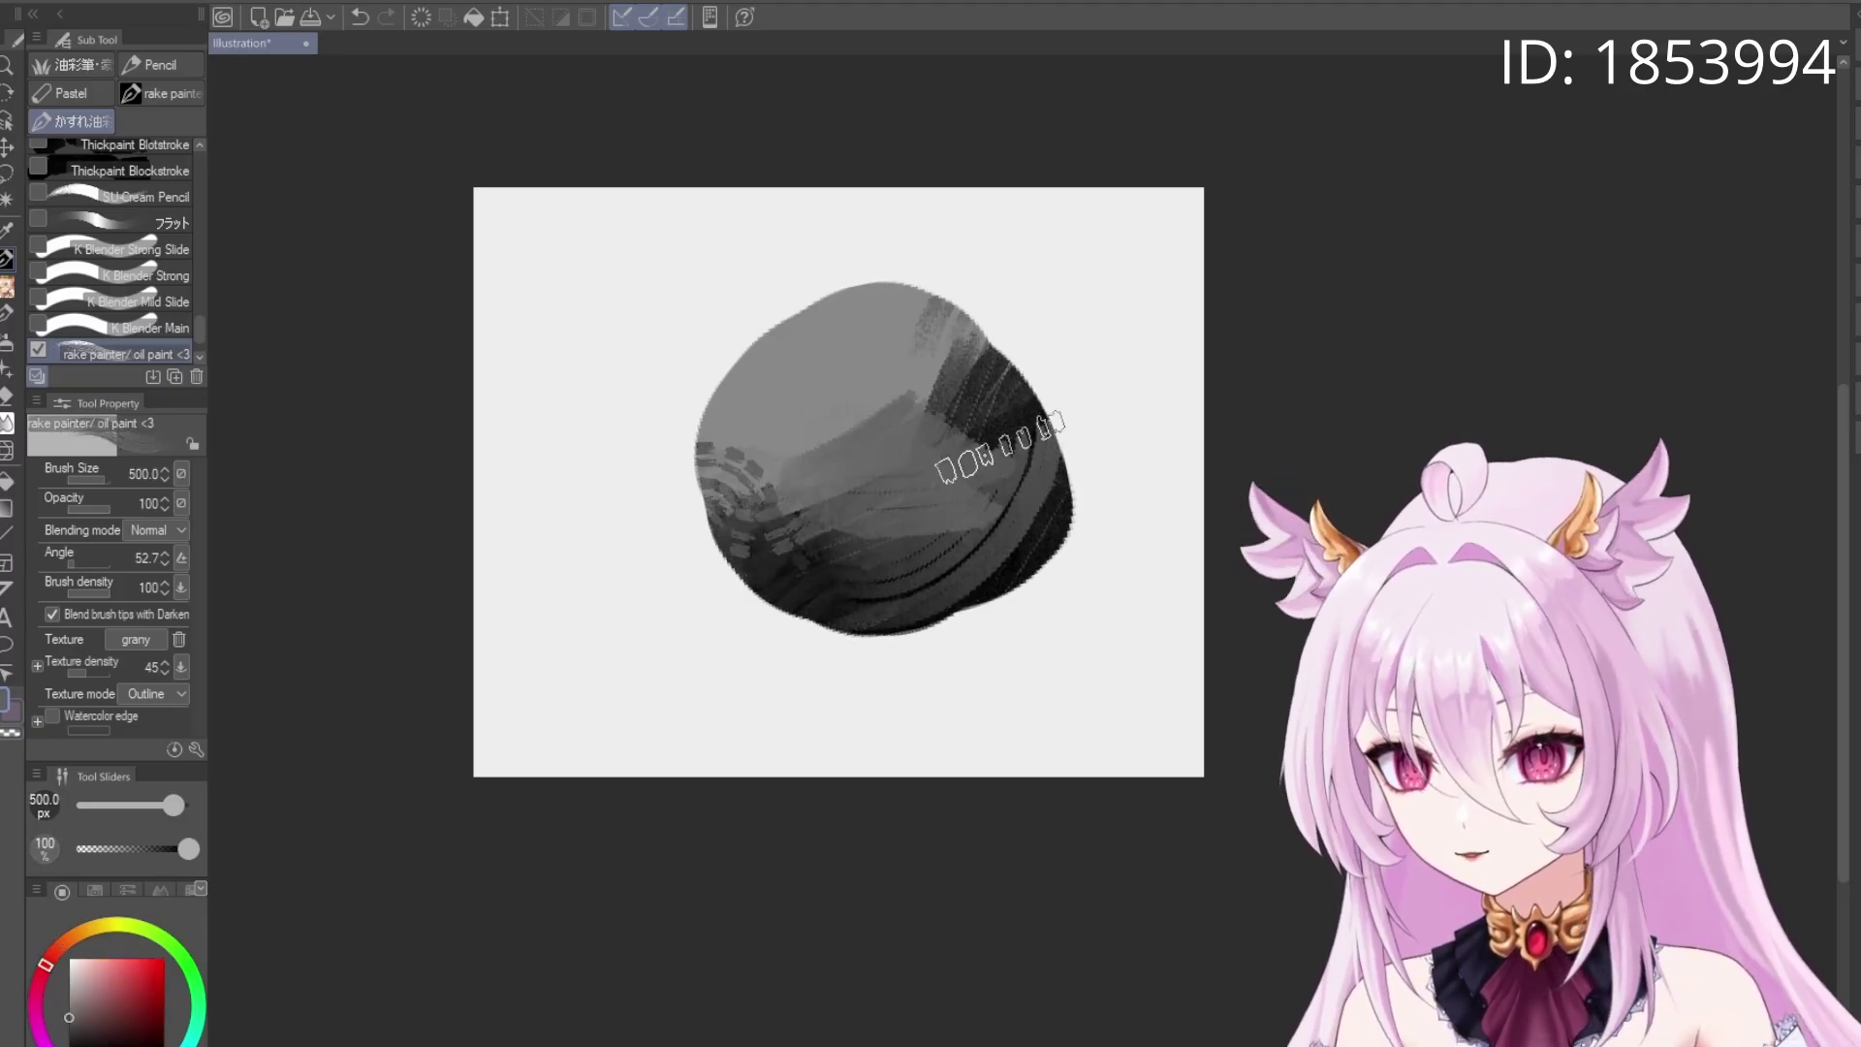
pyautogui.keyDown('alt'); pyautogui.click(849, 348); pyautogui.keyUp('alt')
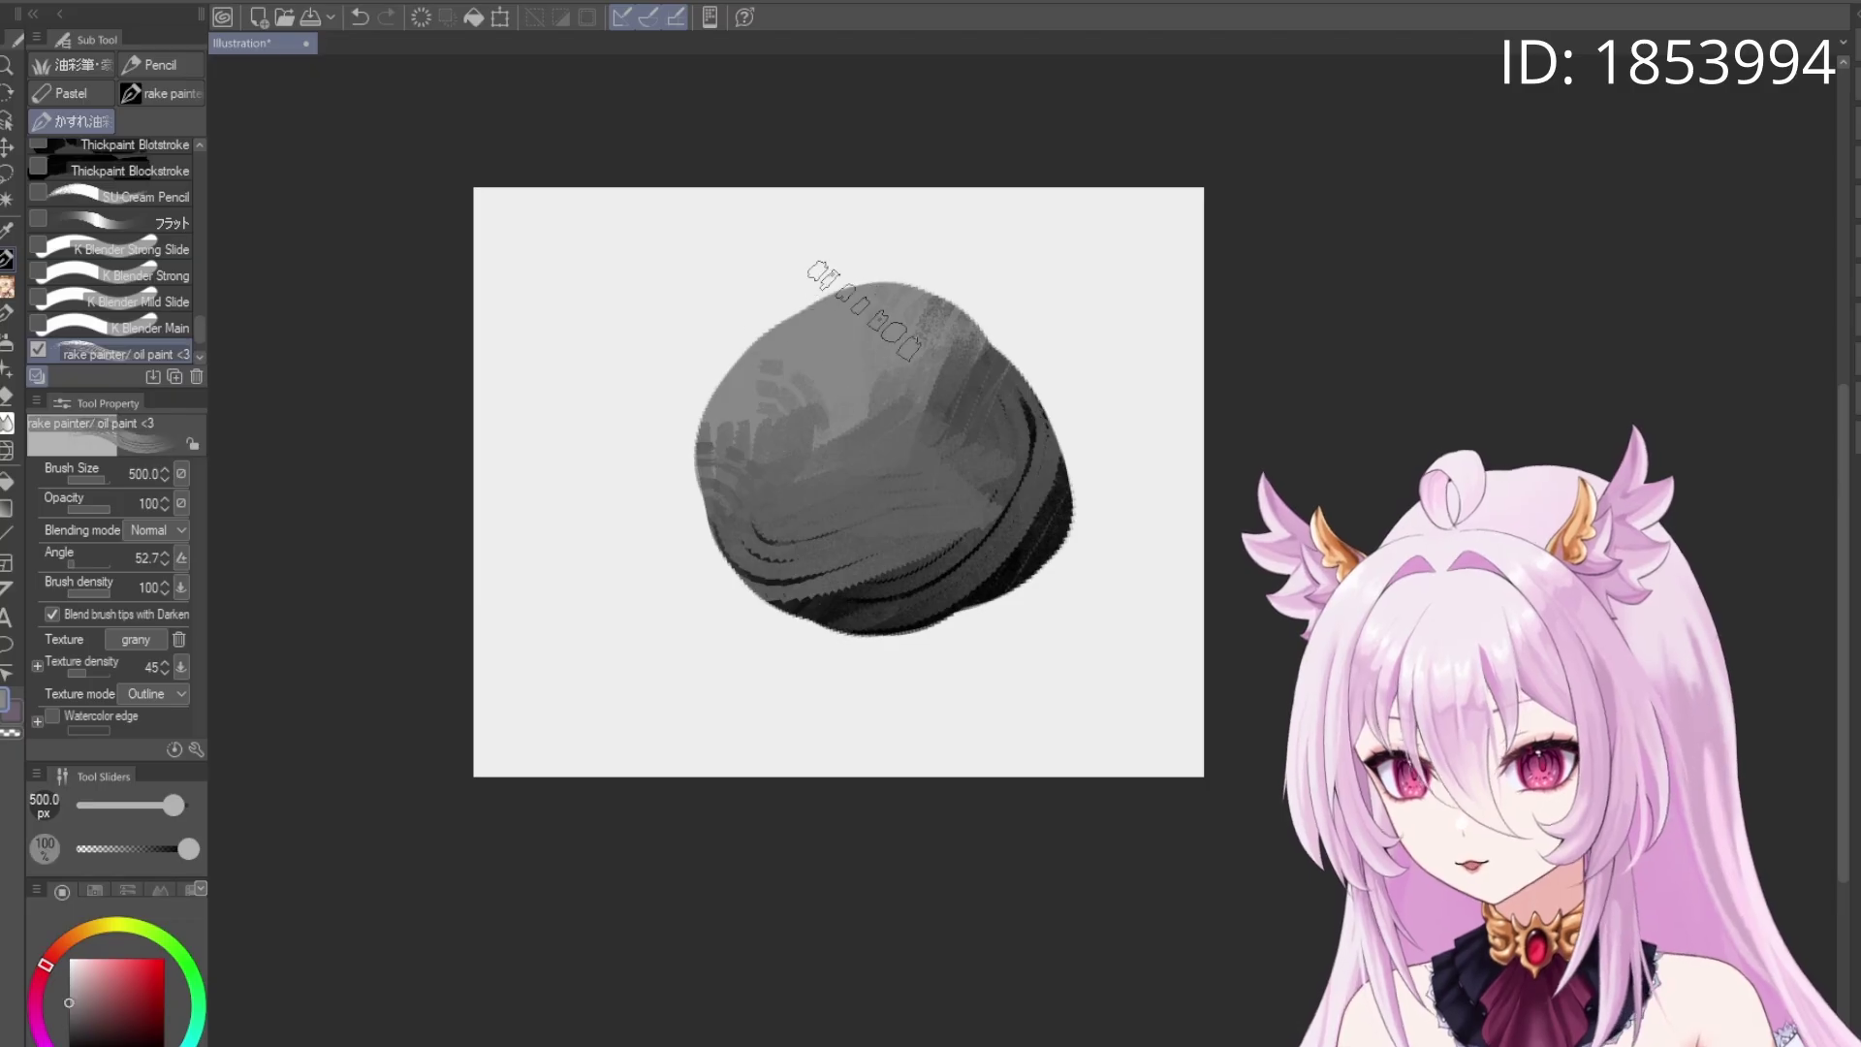
pyautogui.moveTo(766, 407); pyautogui.dragTo(960, 354)
pyautogui.moveTo(935, 427); pyautogui.dragTo(841, 489)
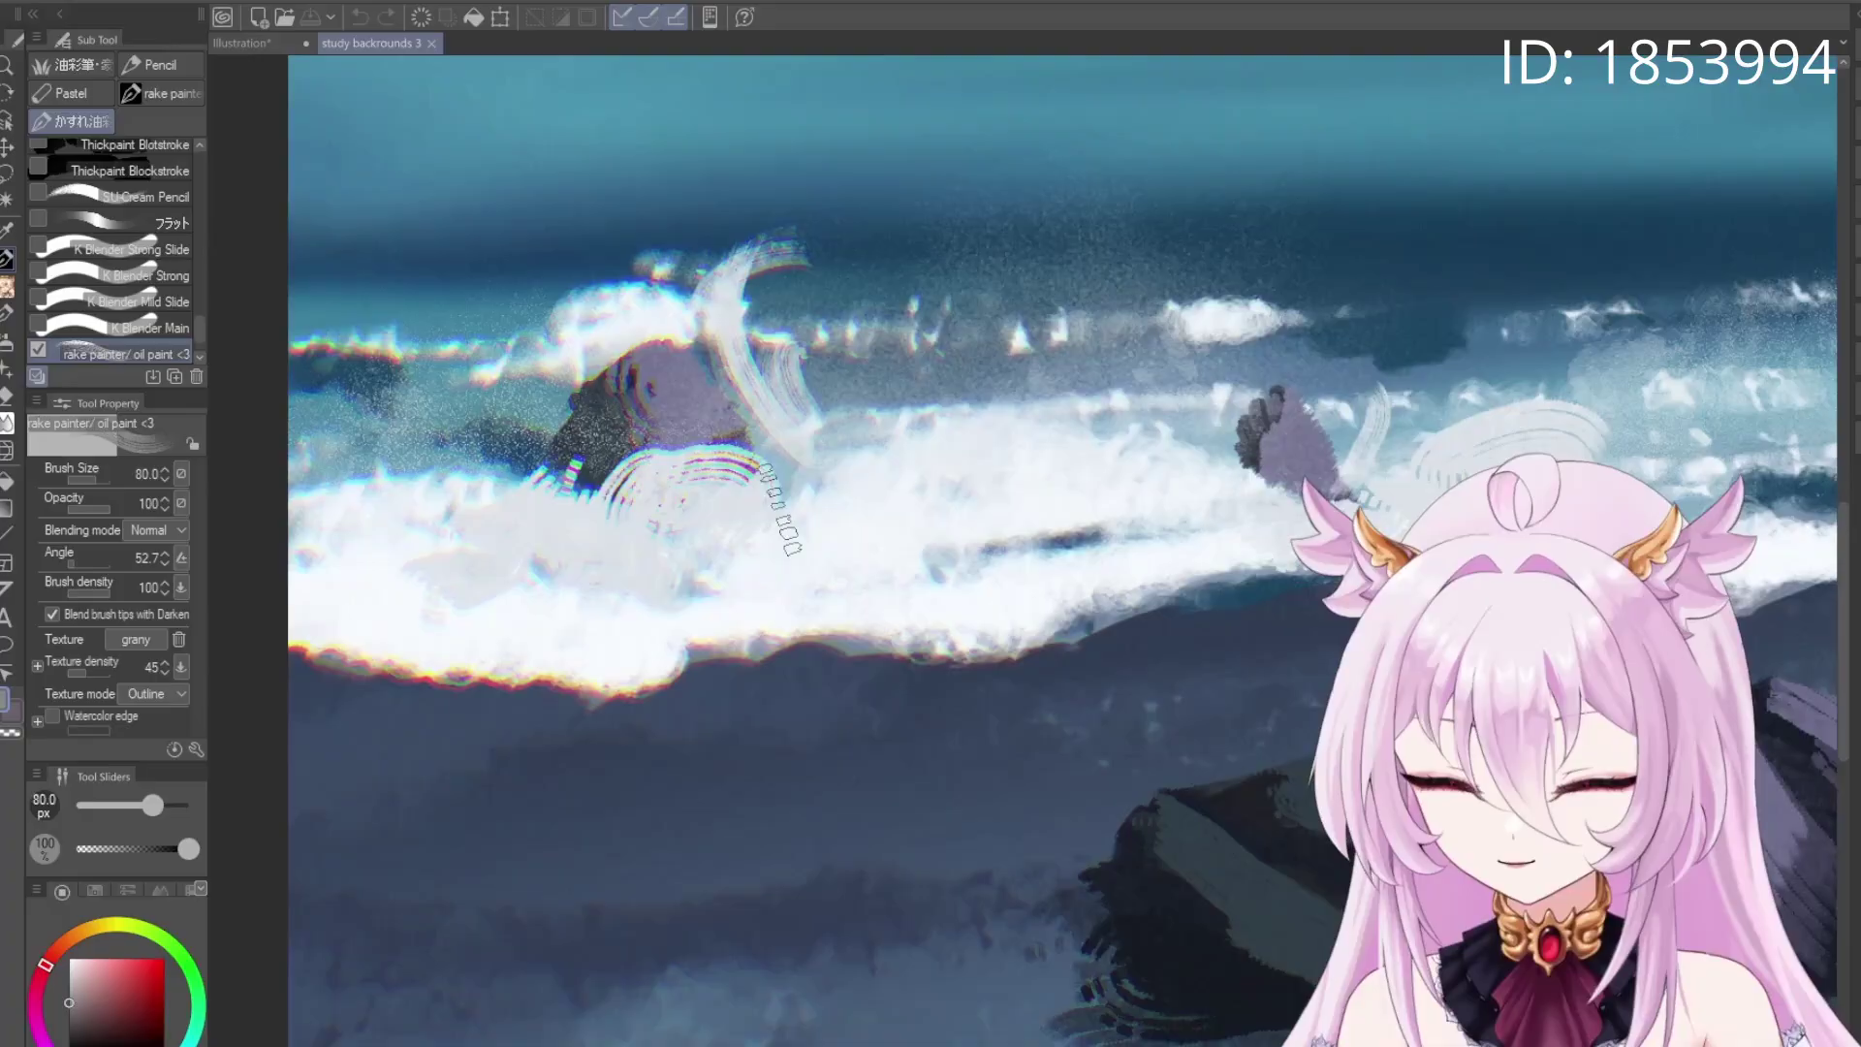
# Examine the rocks and sea foam in the study backgrounds painting up close for the brush texture
pyautogui.scroll(4, 601, 426)
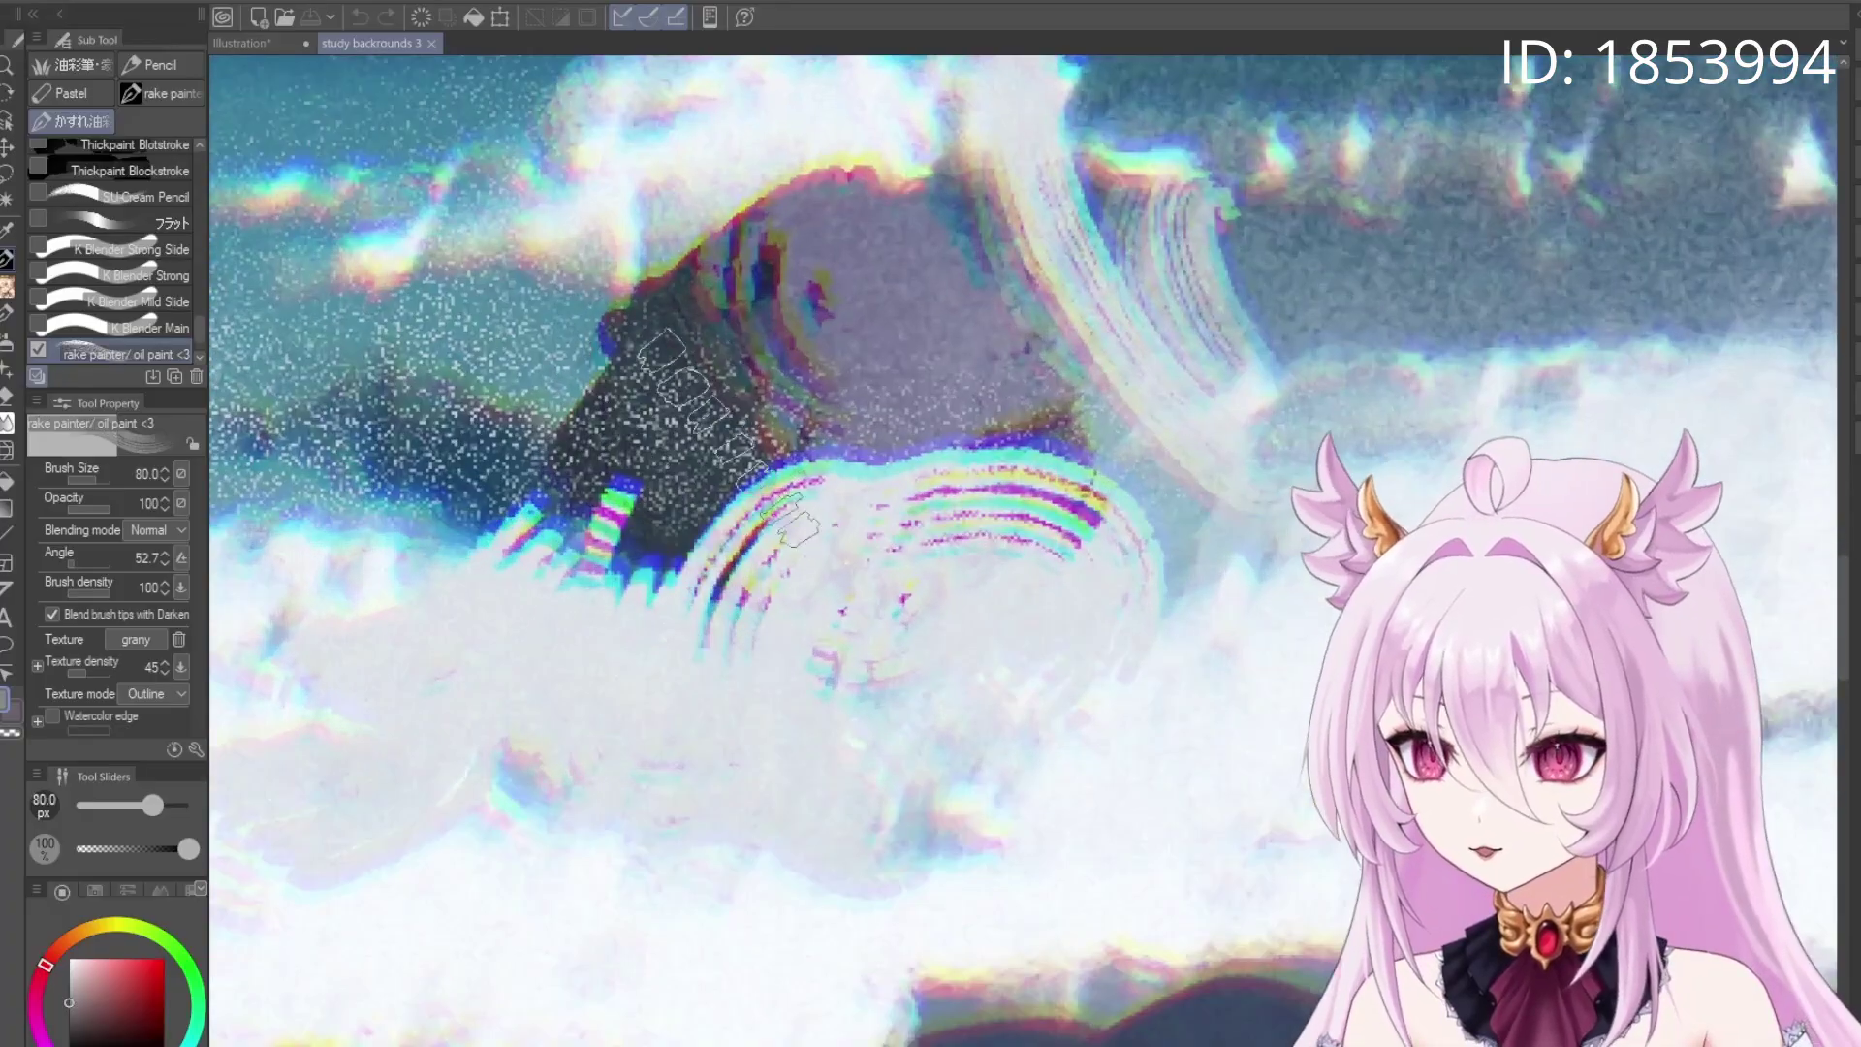
pyautogui.scroll(-2, 979, 528)
pyautogui.scroll(-3, 1130, 573)
pyautogui.scroll(3, 952, 475)
pyautogui.scroll(2, 979, 475)
pyautogui.scroll(-3, 698, 446)
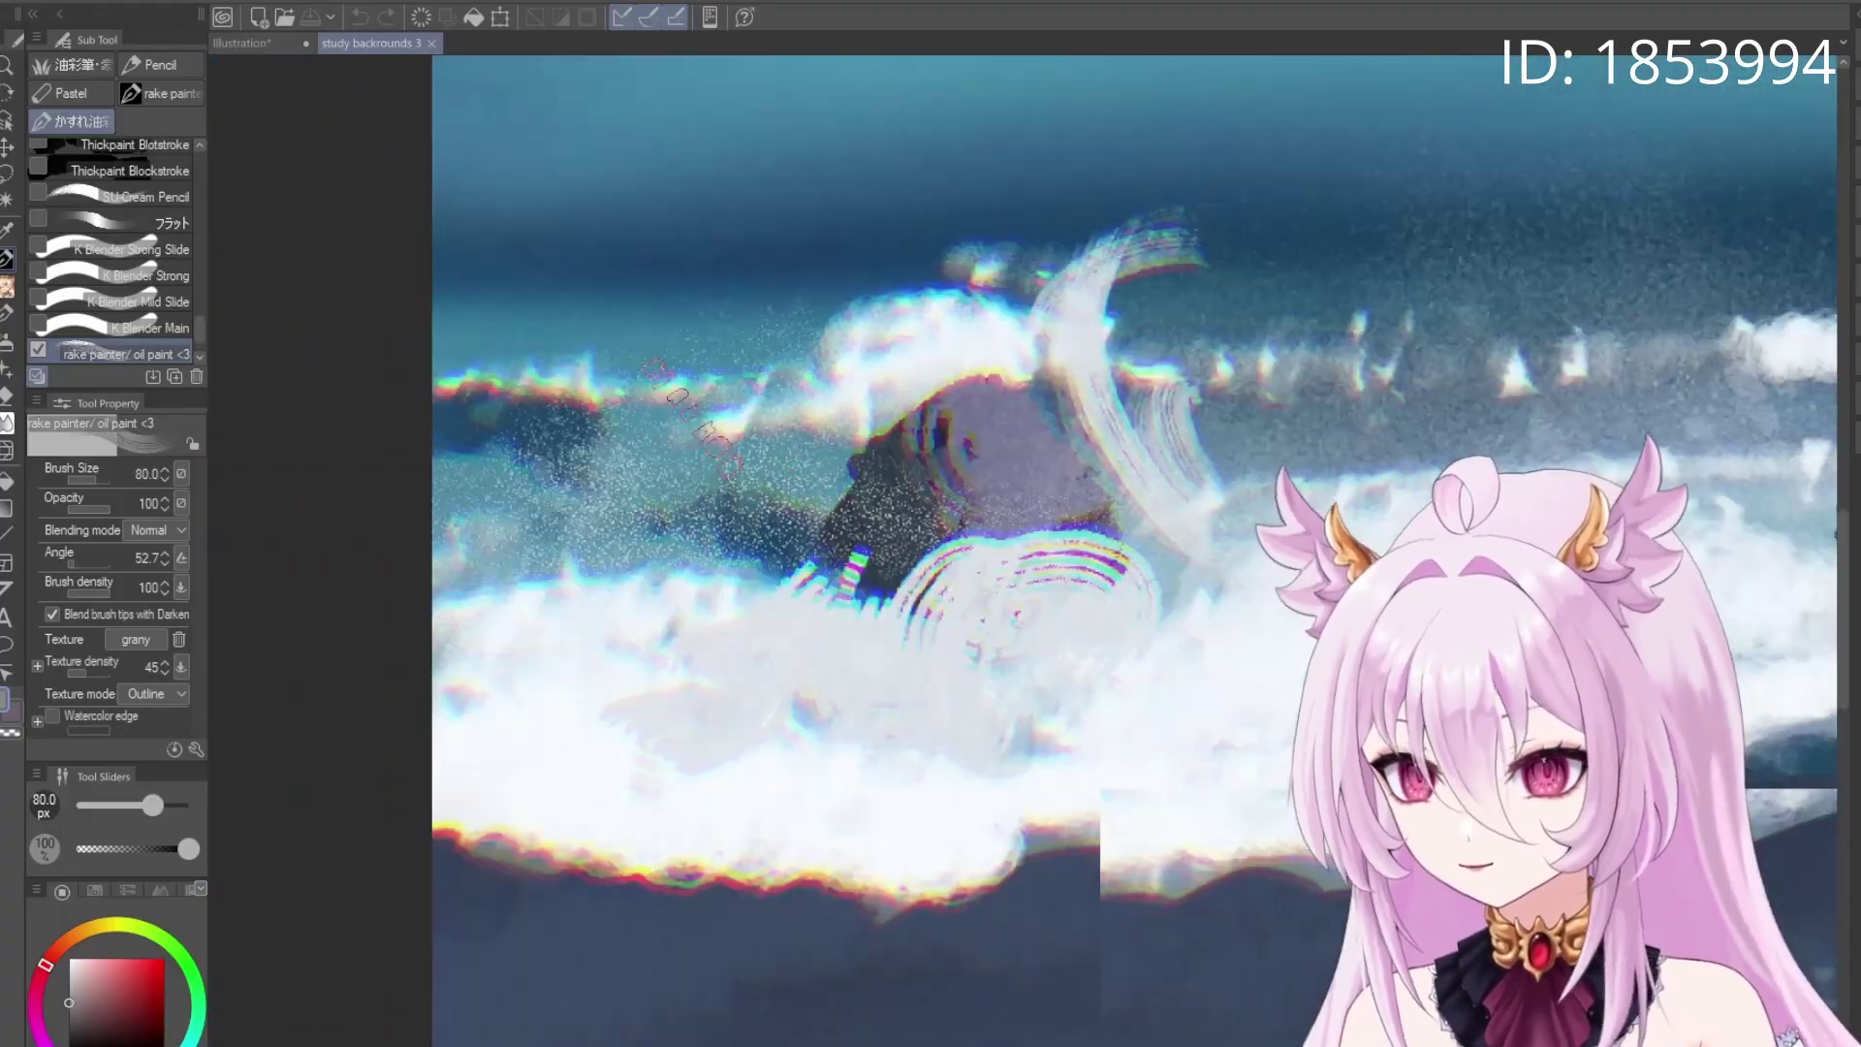
pyautogui.scroll(3, 901, 465)
pyautogui.scroll(-2, 911, 455)
pyautogui.scroll(3, 591, 417)
pyautogui.scroll(-2, 531, 328)
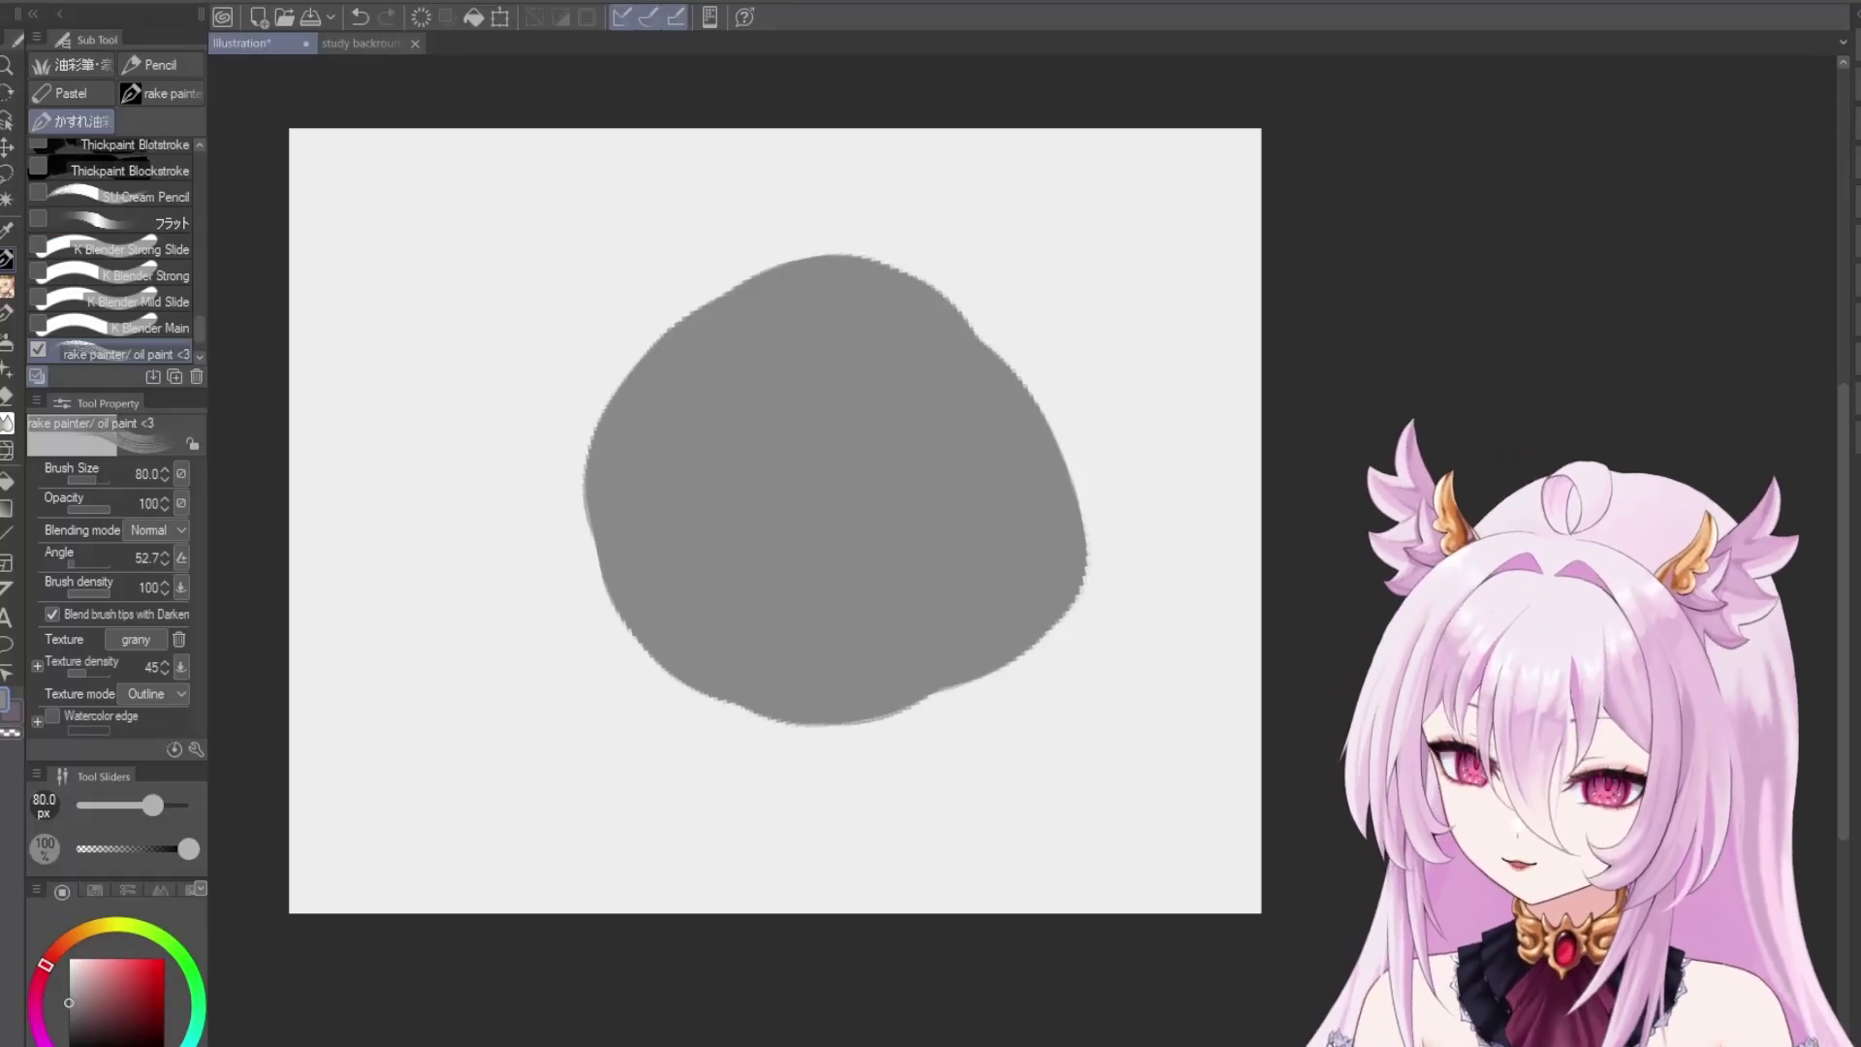
# Select the K Blender Main brush, enlarge it to 400 px and try softening the grey blob's upper and left edges
pyautogui.click(116, 326)
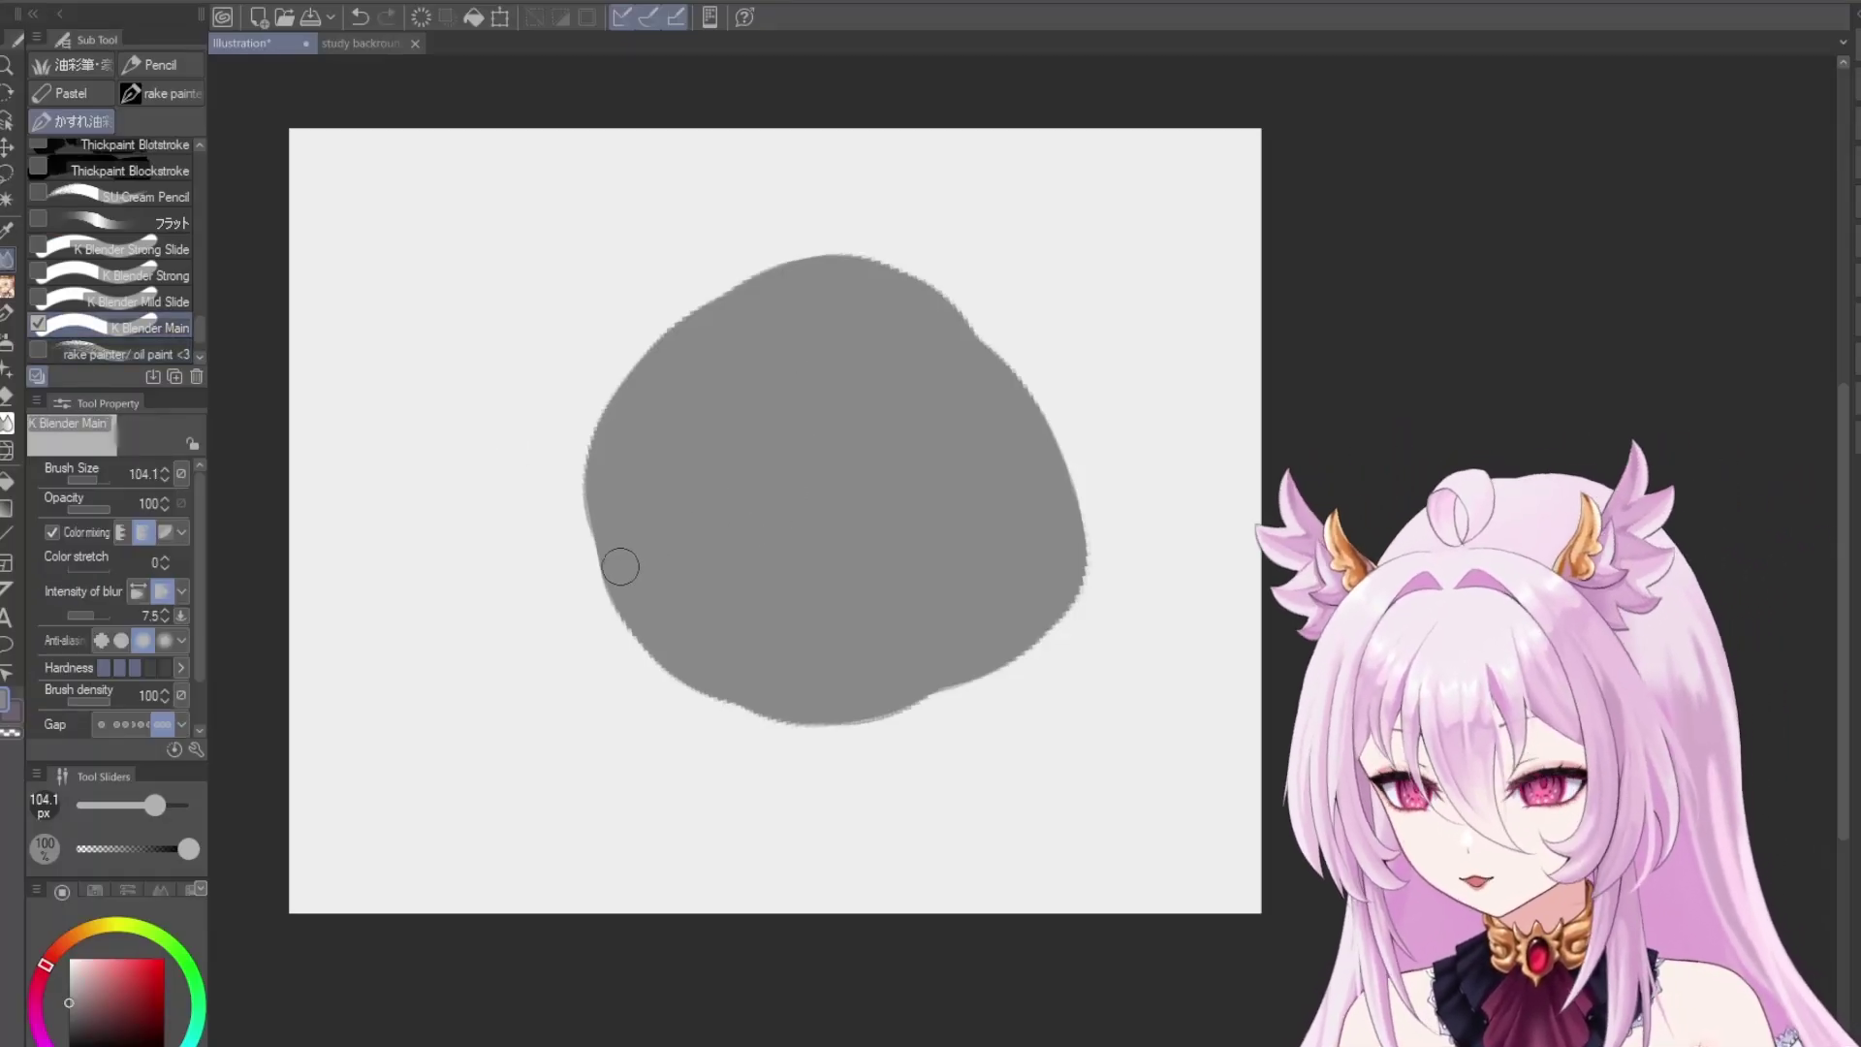
pyautogui.press(']')
pyautogui.press(']')
pyautogui.press(']')
pyautogui.press(']')
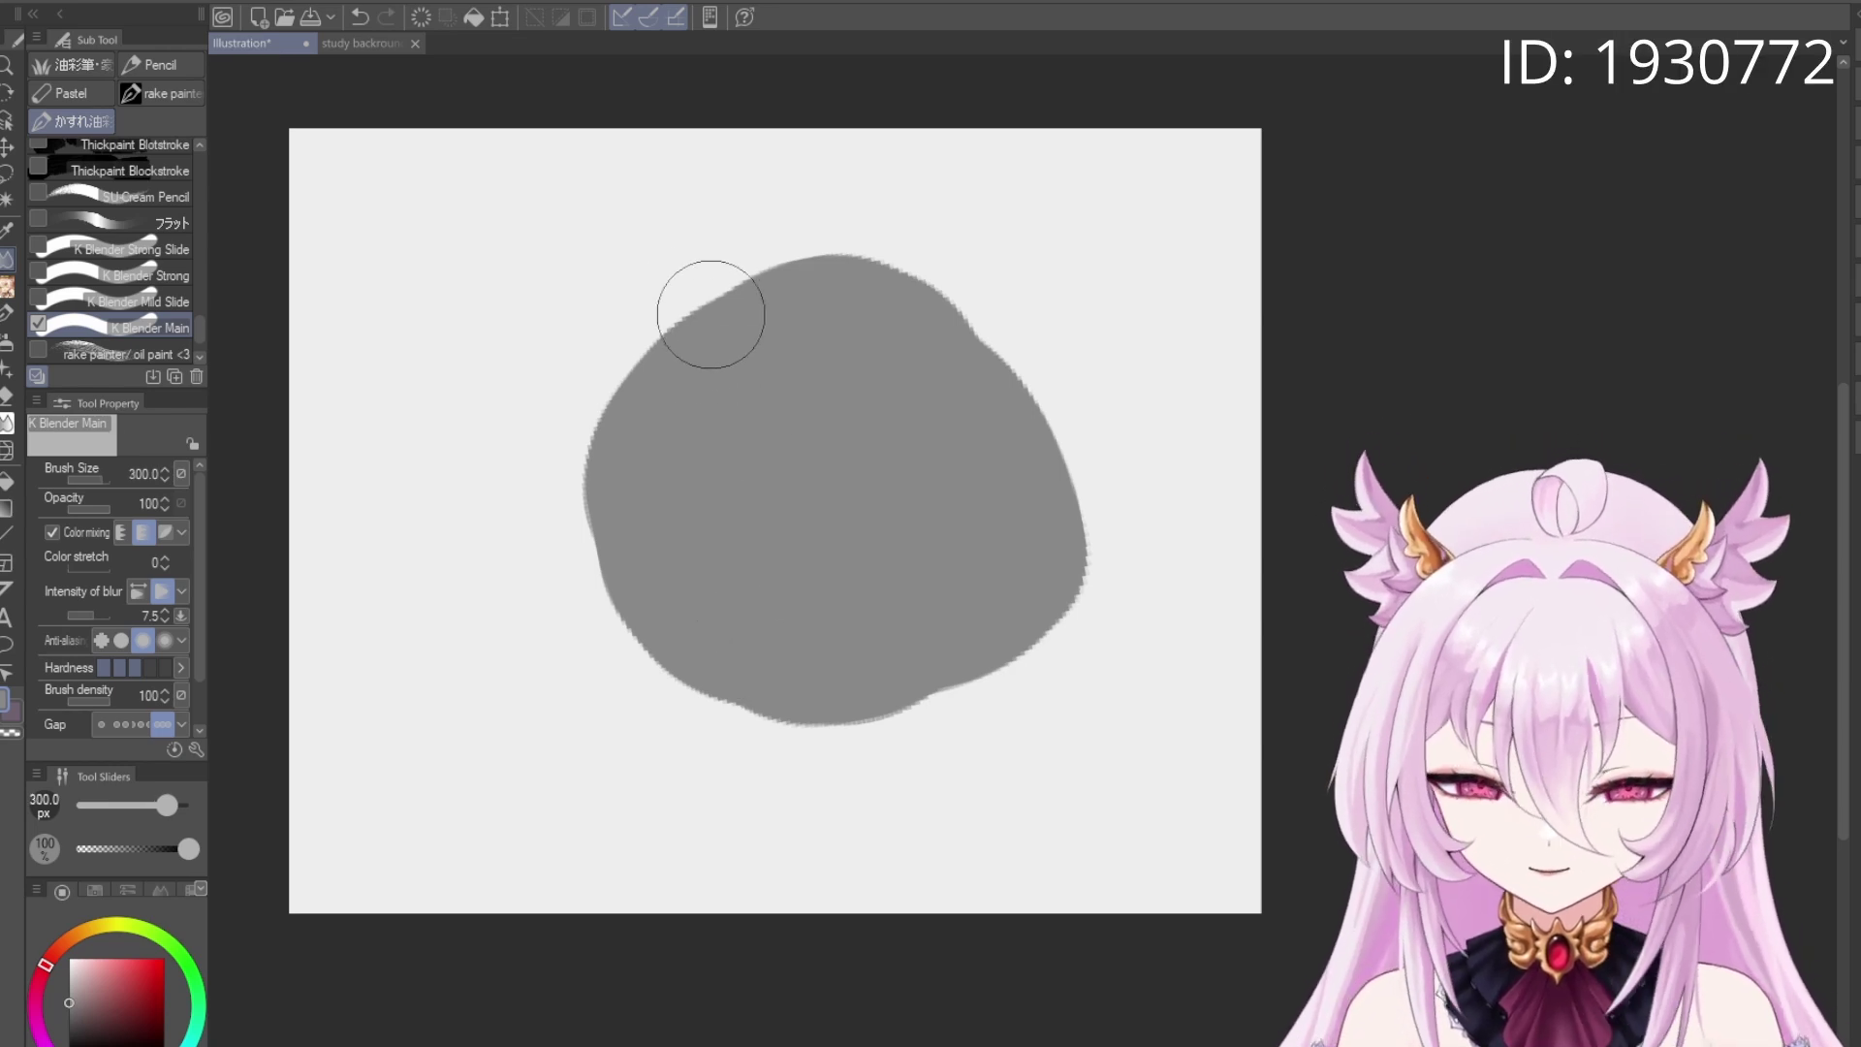
pyautogui.press(']')
pyautogui.moveTo(752, 267)
pyautogui.mouseDown()
pyautogui.moveTo(566, 574)
pyautogui.moveTo(699, 336)
pyautogui.moveTo(632, 419)
pyautogui.mouseUp()
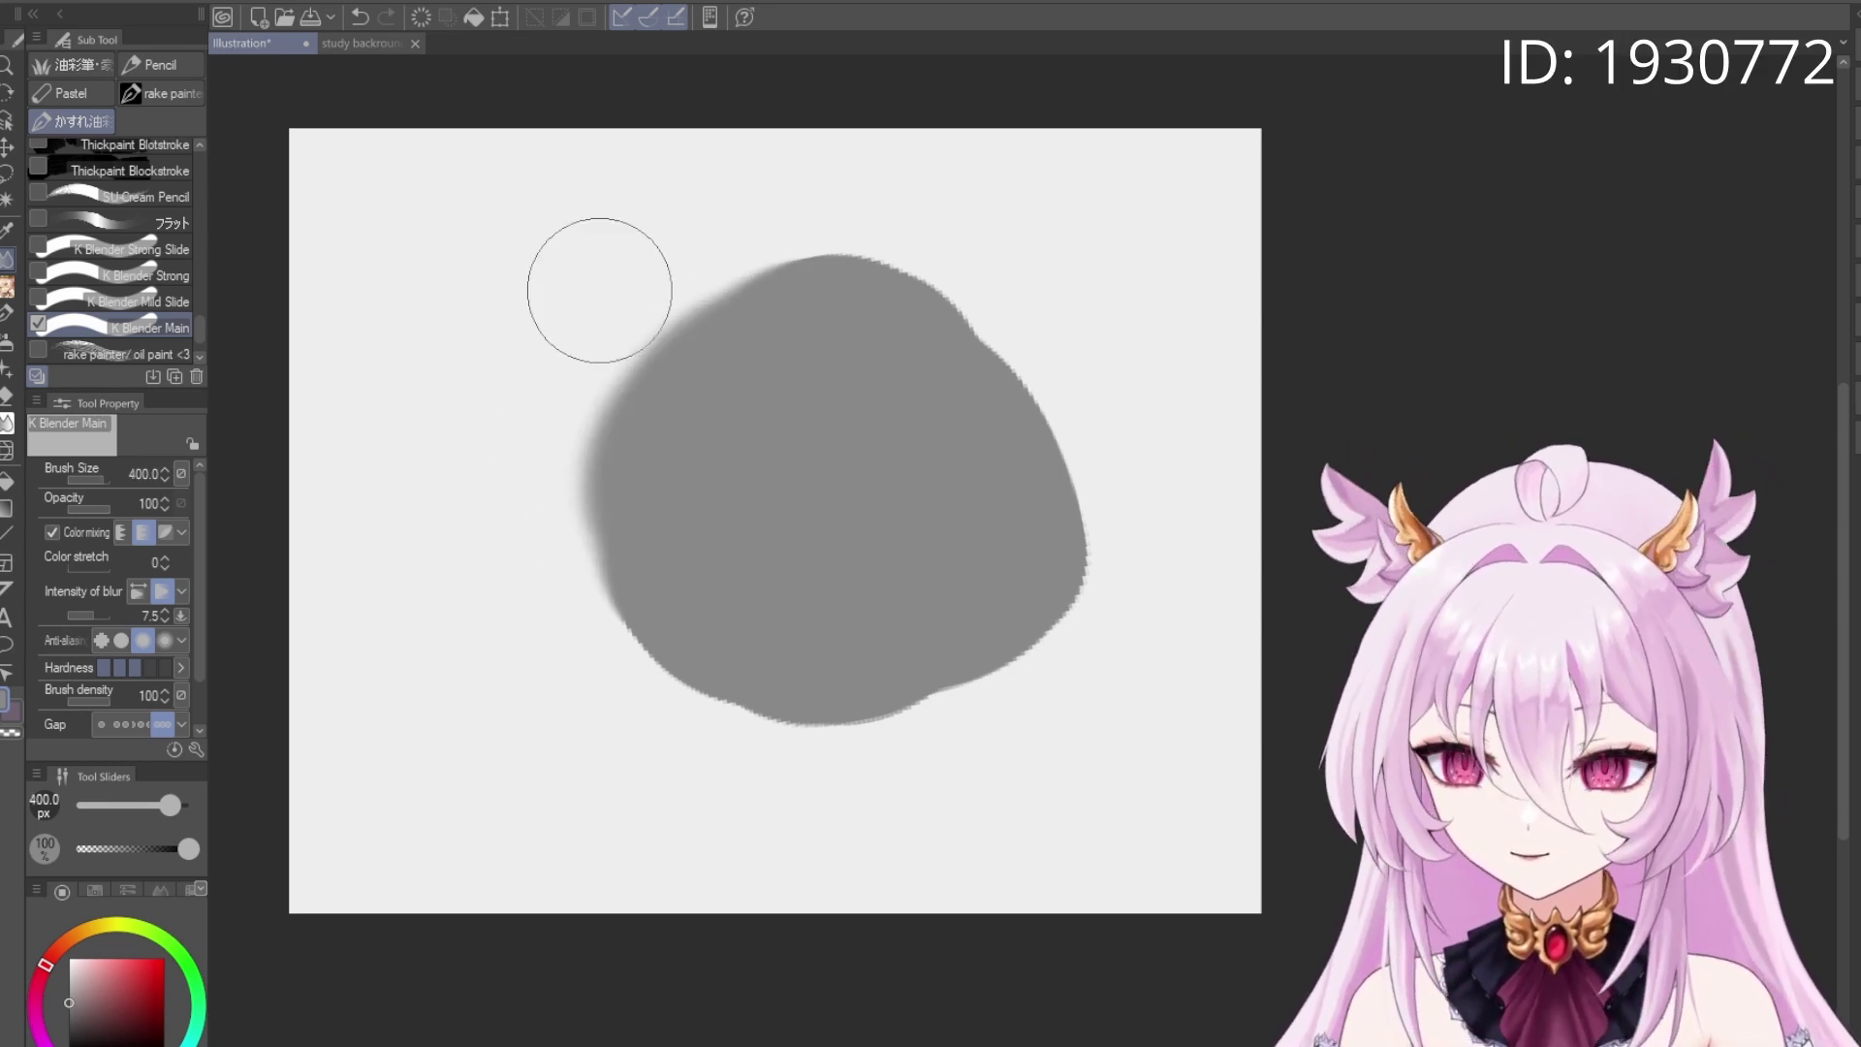
pyautogui.hotkey('ctrl', 'z')
pyautogui.moveTo(798, 257)
pyautogui.mouseDown()
pyautogui.moveTo(622, 519)
pyautogui.moveTo(752, 683)
pyautogui.mouseUp()
pyautogui.hotkey('ctrl', 'z')
pyautogui.moveTo(795, 271)
pyautogui.mouseDown()
pyautogui.moveTo(729, 757)
pyautogui.moveTo(610, 285)
pyautogui.moveTo(706, 399)
pyautogui.moveTo(580, 490)
pyautogui.moveTo(728, 749)
pyautogui.mouseUp()
pyautogui.hotkey('ctrl', 'z')
# Select the K Blender Mild Slide brush and try smearing the blob's left edge at 700 px
pyautogui.click(145, 301)
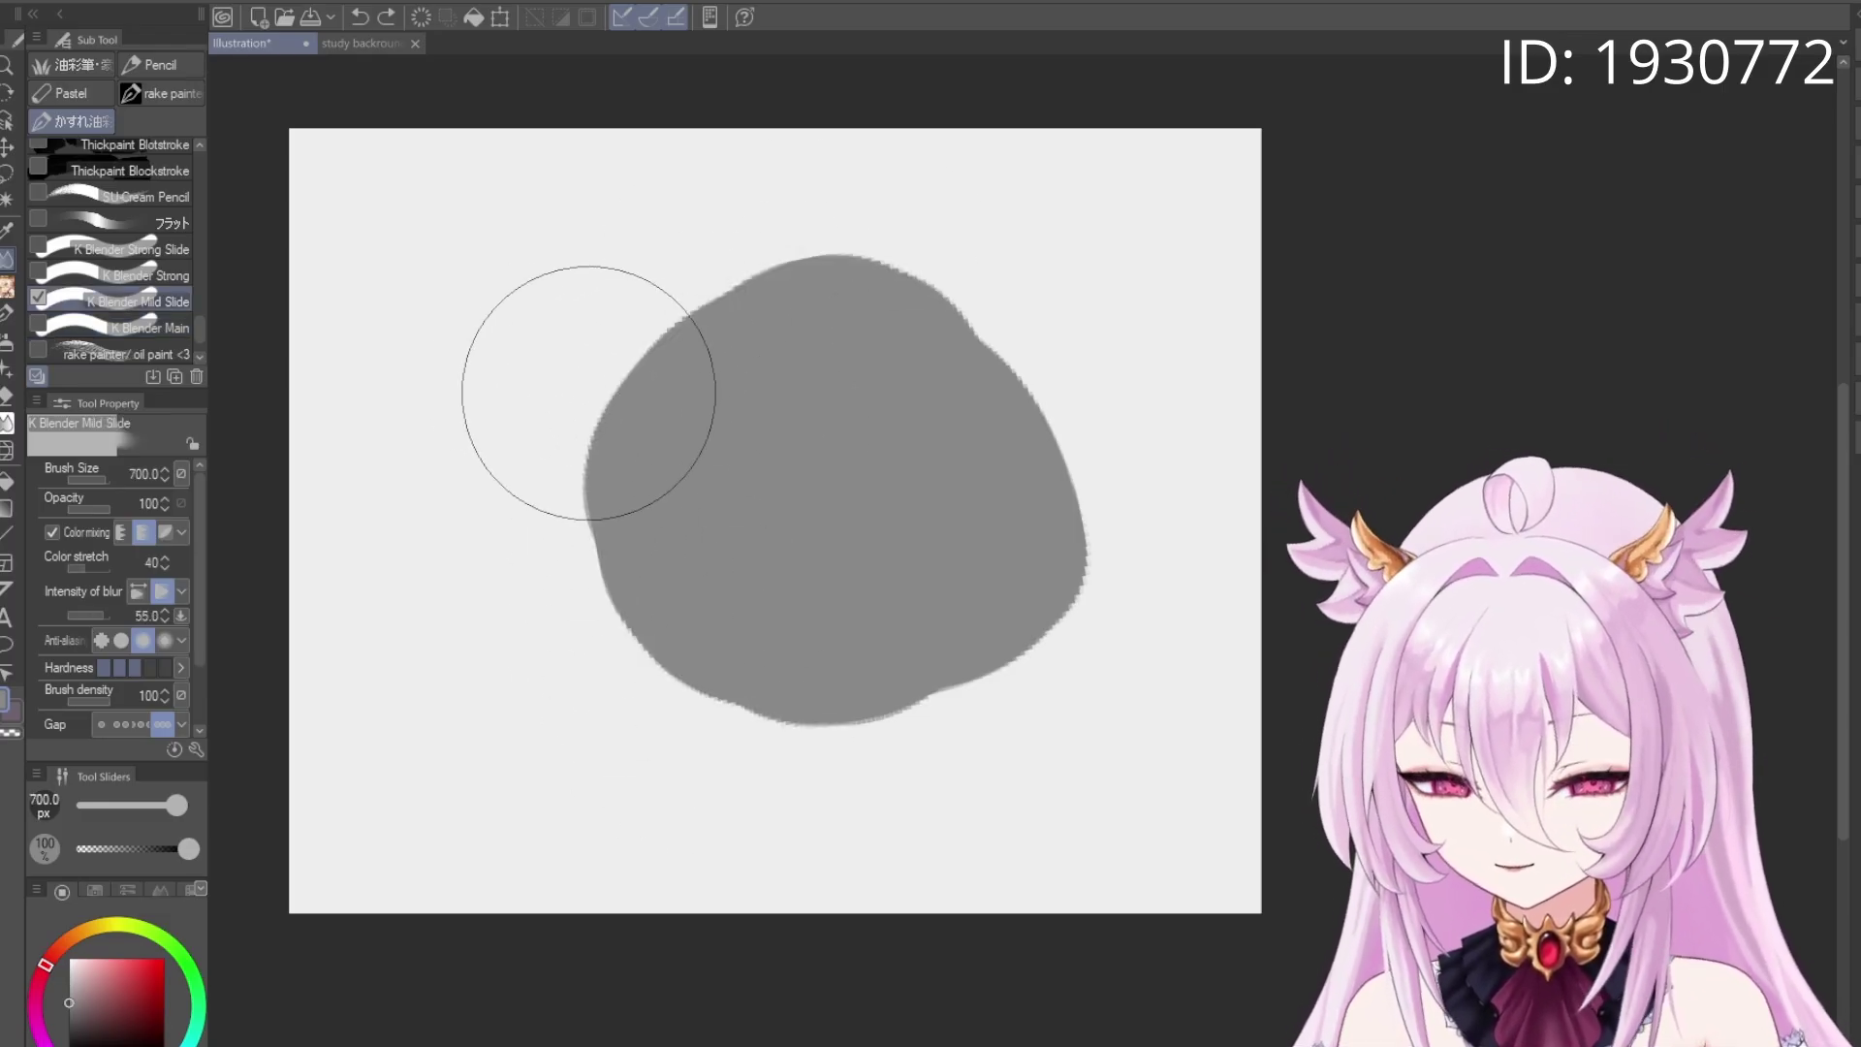
pyautogui.moveTo(586, 378)
pyautogui.mouseDown()
pyautogui.moveTo(643, 427)
pyautogui.moveTo(511, 460)
pyautogui.moveTo(606, 436)
pyautogui.moveTo(562, 461)
pyautogui.mouseUp()
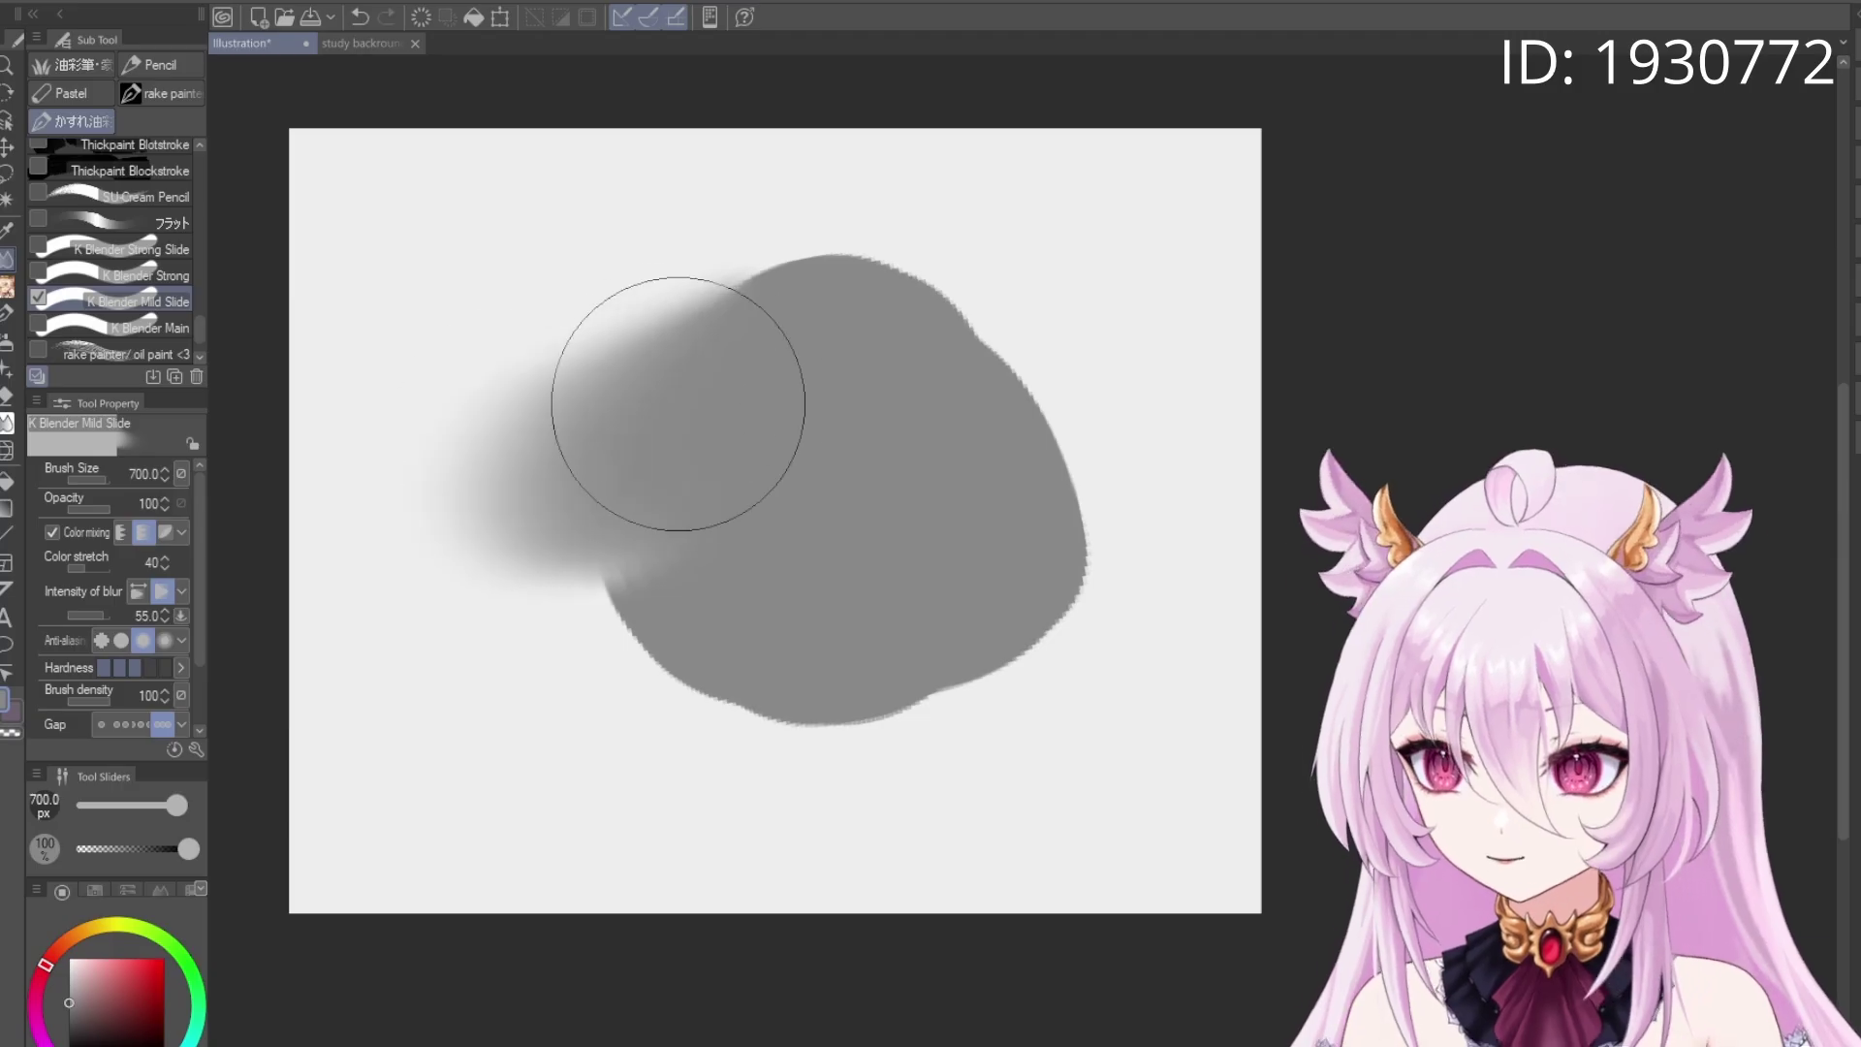
pyautogui.hotkey('ctrl', 'z')
pyautogui.moveTo(680, 353)
pyautogui.mouseDown()
pyautogui.moveTo(624, 536)
pyautogui.moveTo(730, 661)
pyautogui.mouseUp()
pyautogui.hotkey('ctrl', 'z')
# Reduce the Mild Slide blender to 250 px and try blending around the blob's outline
pyautogui.press('[')
pyautogui.press('[')
pyautogui.press('[')
pyautogui.press('[')
pyautogui.press('[')
pyautogui.moveTo(756, 299)
pyautogui.mouseDown()
pyautogui.moveTo(611, 445)
pyautogui.moveTo(616, 577)
pyautogui.moveTo(711, 693)
pyautogui.moveTo(959, 669)
pyautogui.moveTo(1032, 593)
pyautogui.mouseUp()
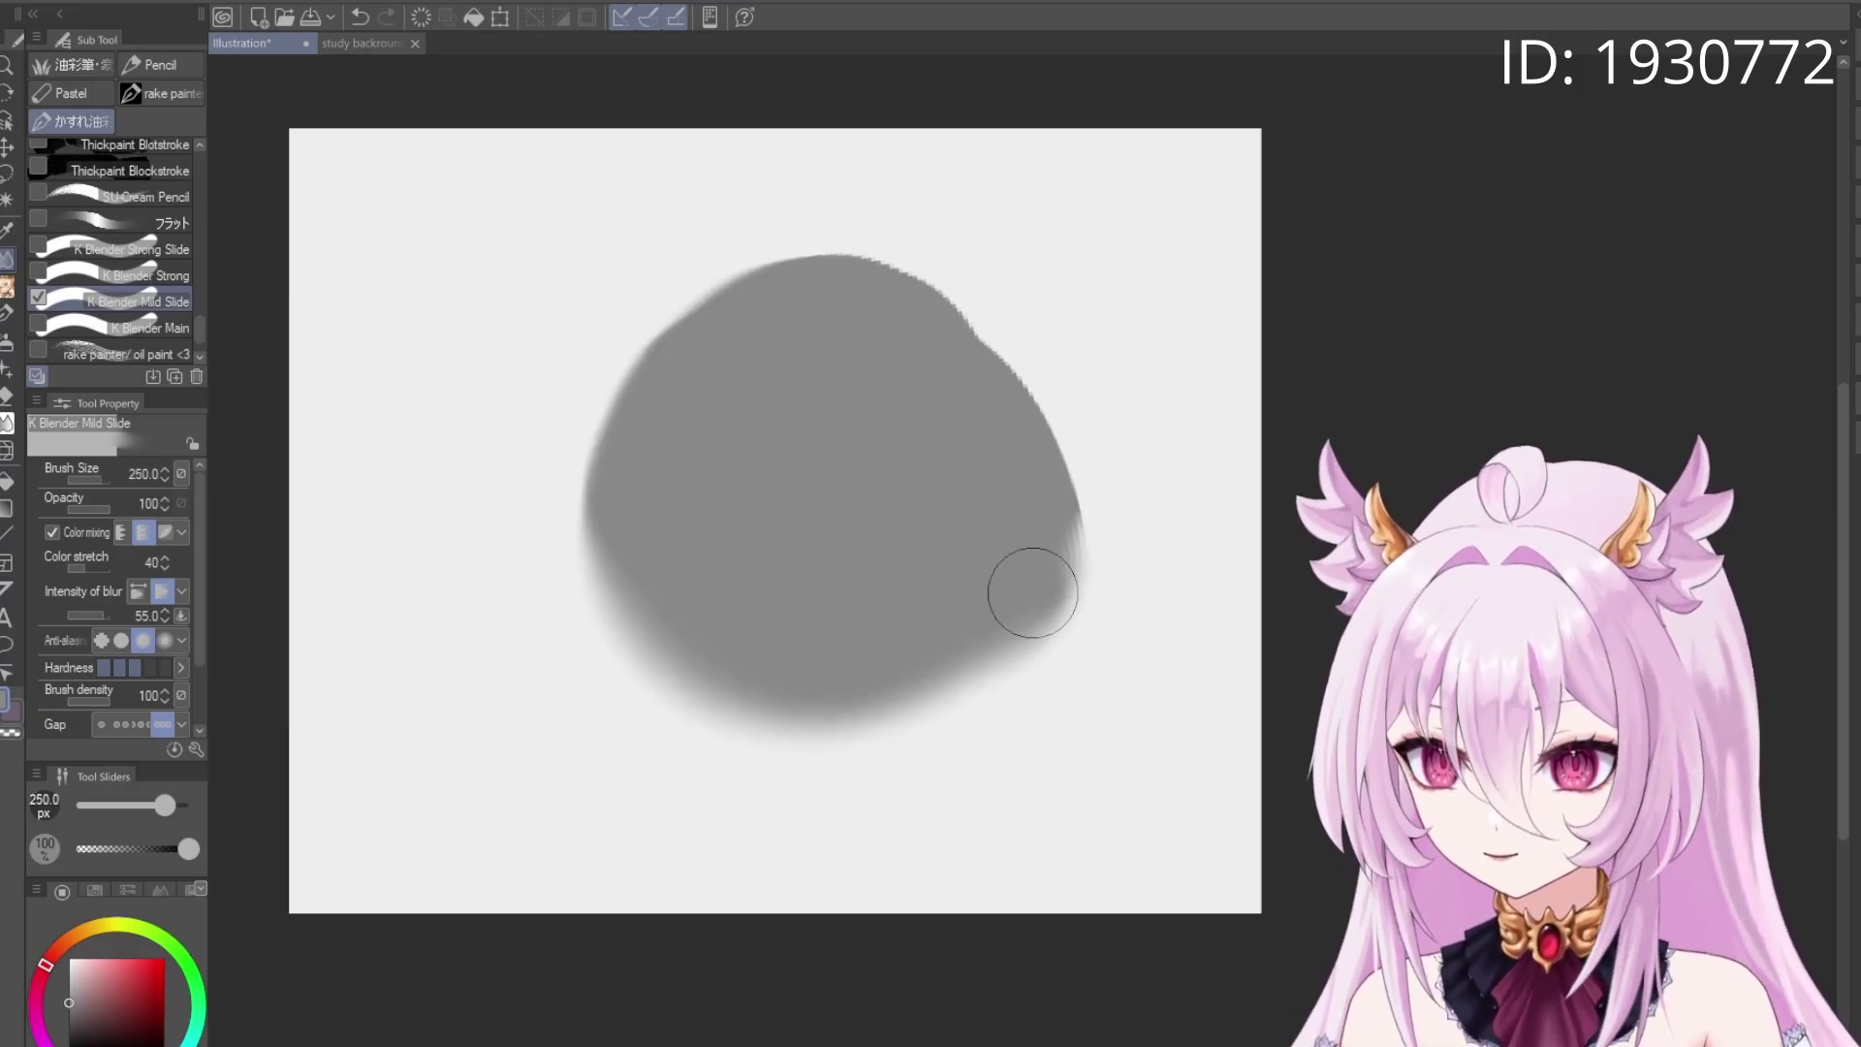
pyautogui.hotkey('ctrl', 'z')
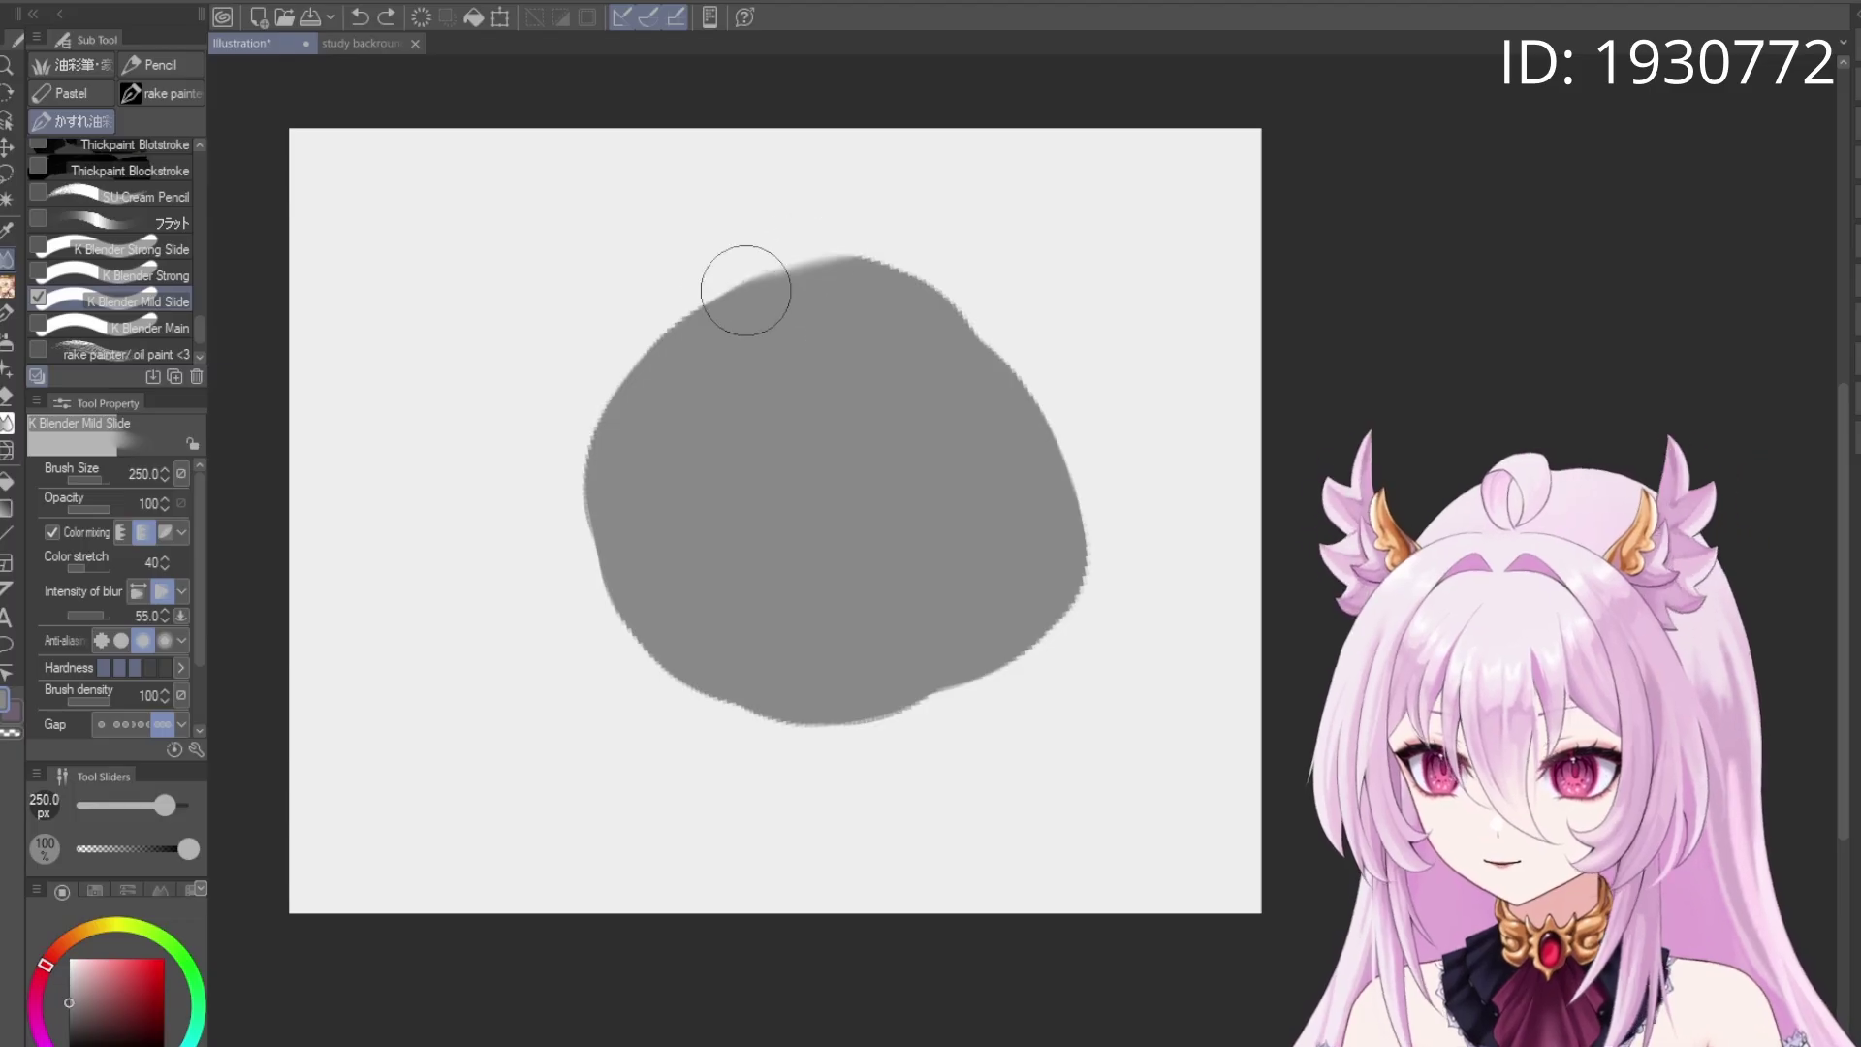
pyautogui.moveTo(745, 290)
pyautogui.mouseDown()
pyautogui.moveTo(580, 469)
pyautogui.moveTo(612, 630)
pyautogui.moveTo(688, 696)
pyautogui.moveTo(798, 731)
pyautogui.moveTo(905, 704)
pyautogui.moveTo(1080, 540)
pyautogui.mouseUp()
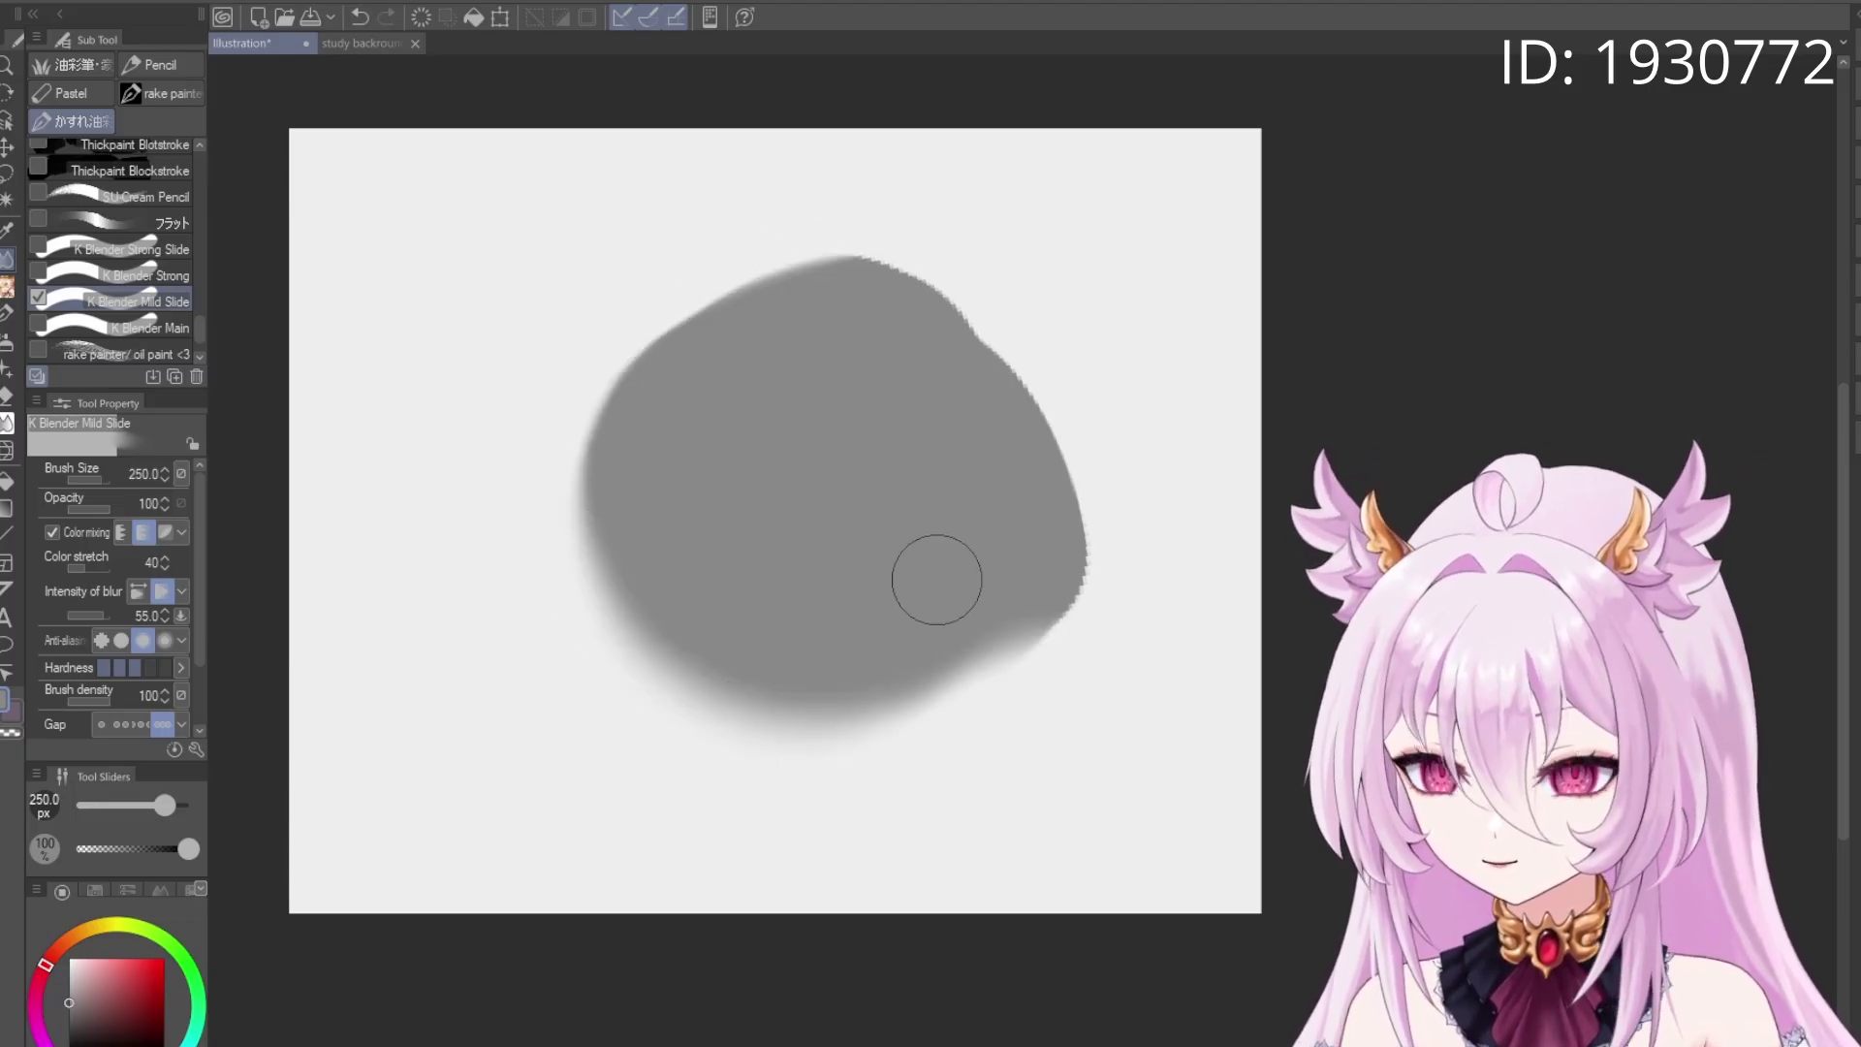
pyautogui.hotkey('ctrl', 'z')
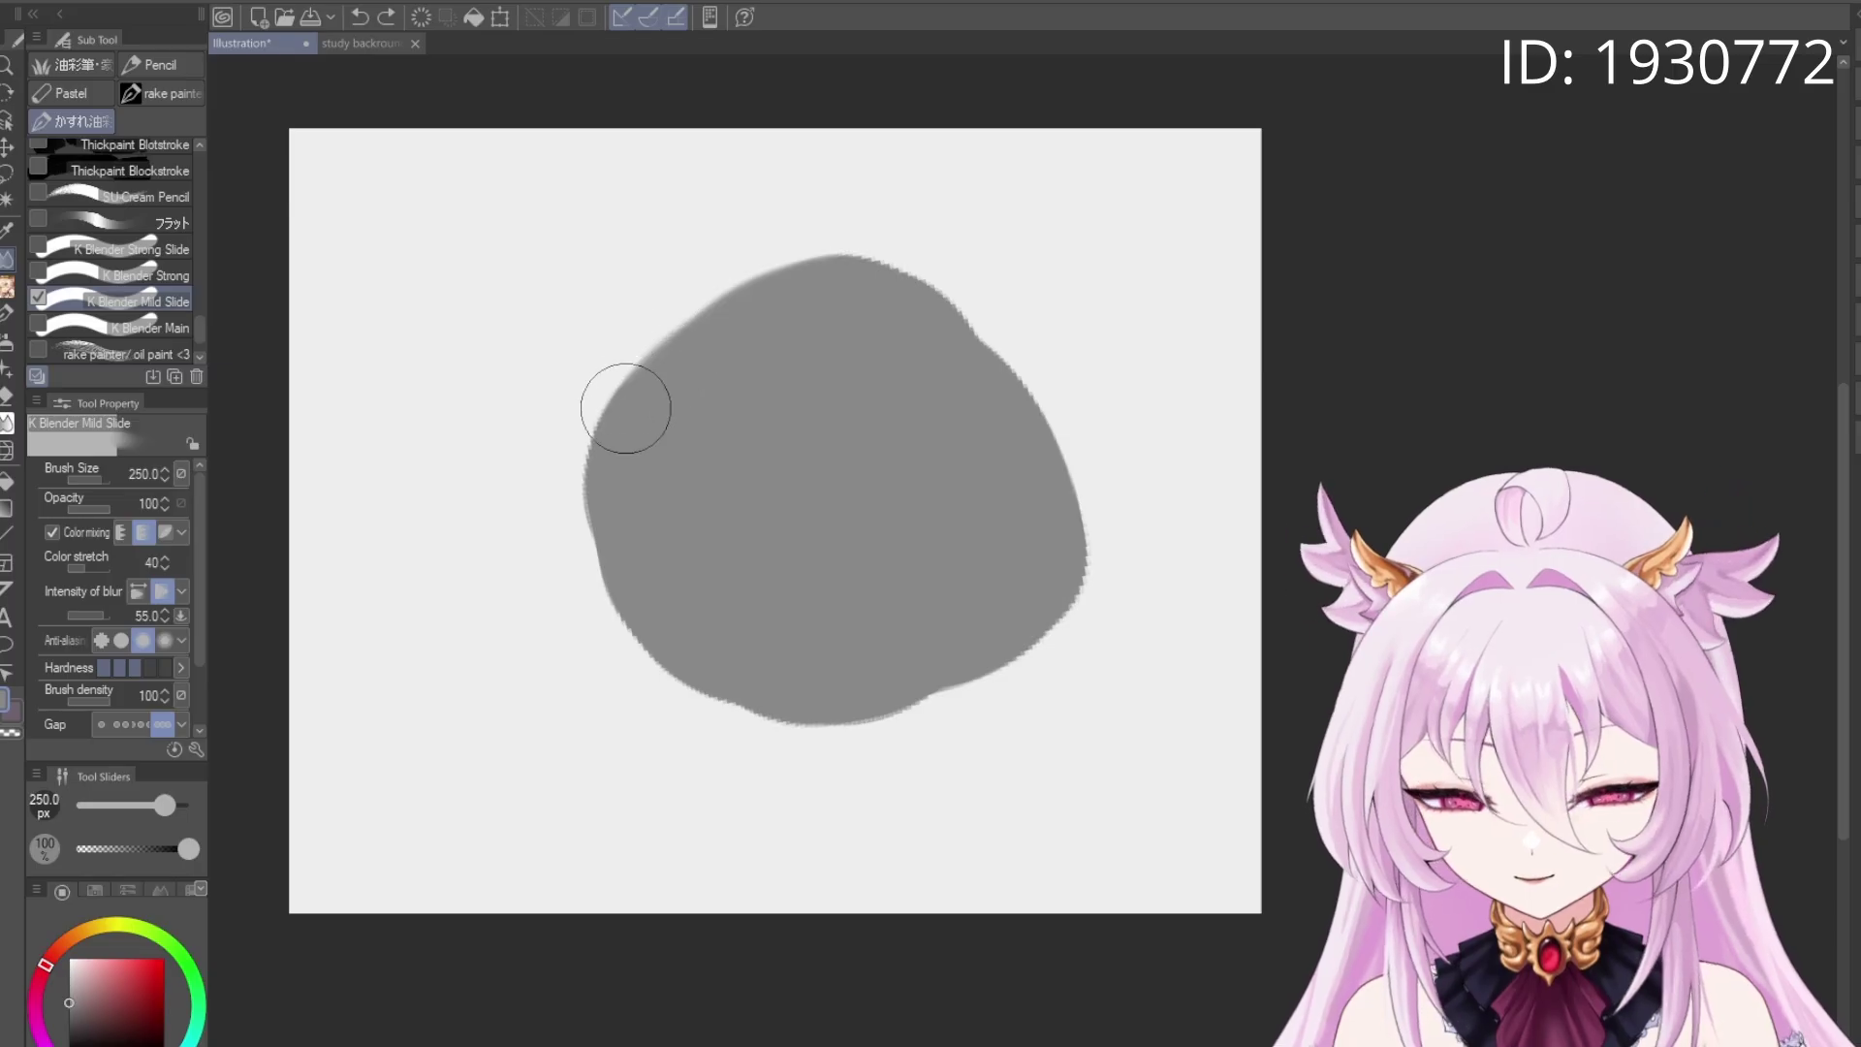
# Try softening the blob's left edge from top to bottom with repeated K Blender Mild Slide passes
pyautogui.moveTo(625, 408)
pyautogui.mouseDown()
pyautogui.moveTo(603, 507)
pyautogui.moveTo(623, 623)
pyautogui.moveTo(669, 688)
pyautogui.mouseUp()
pyautogui.hotkey('ctrl', 'z')
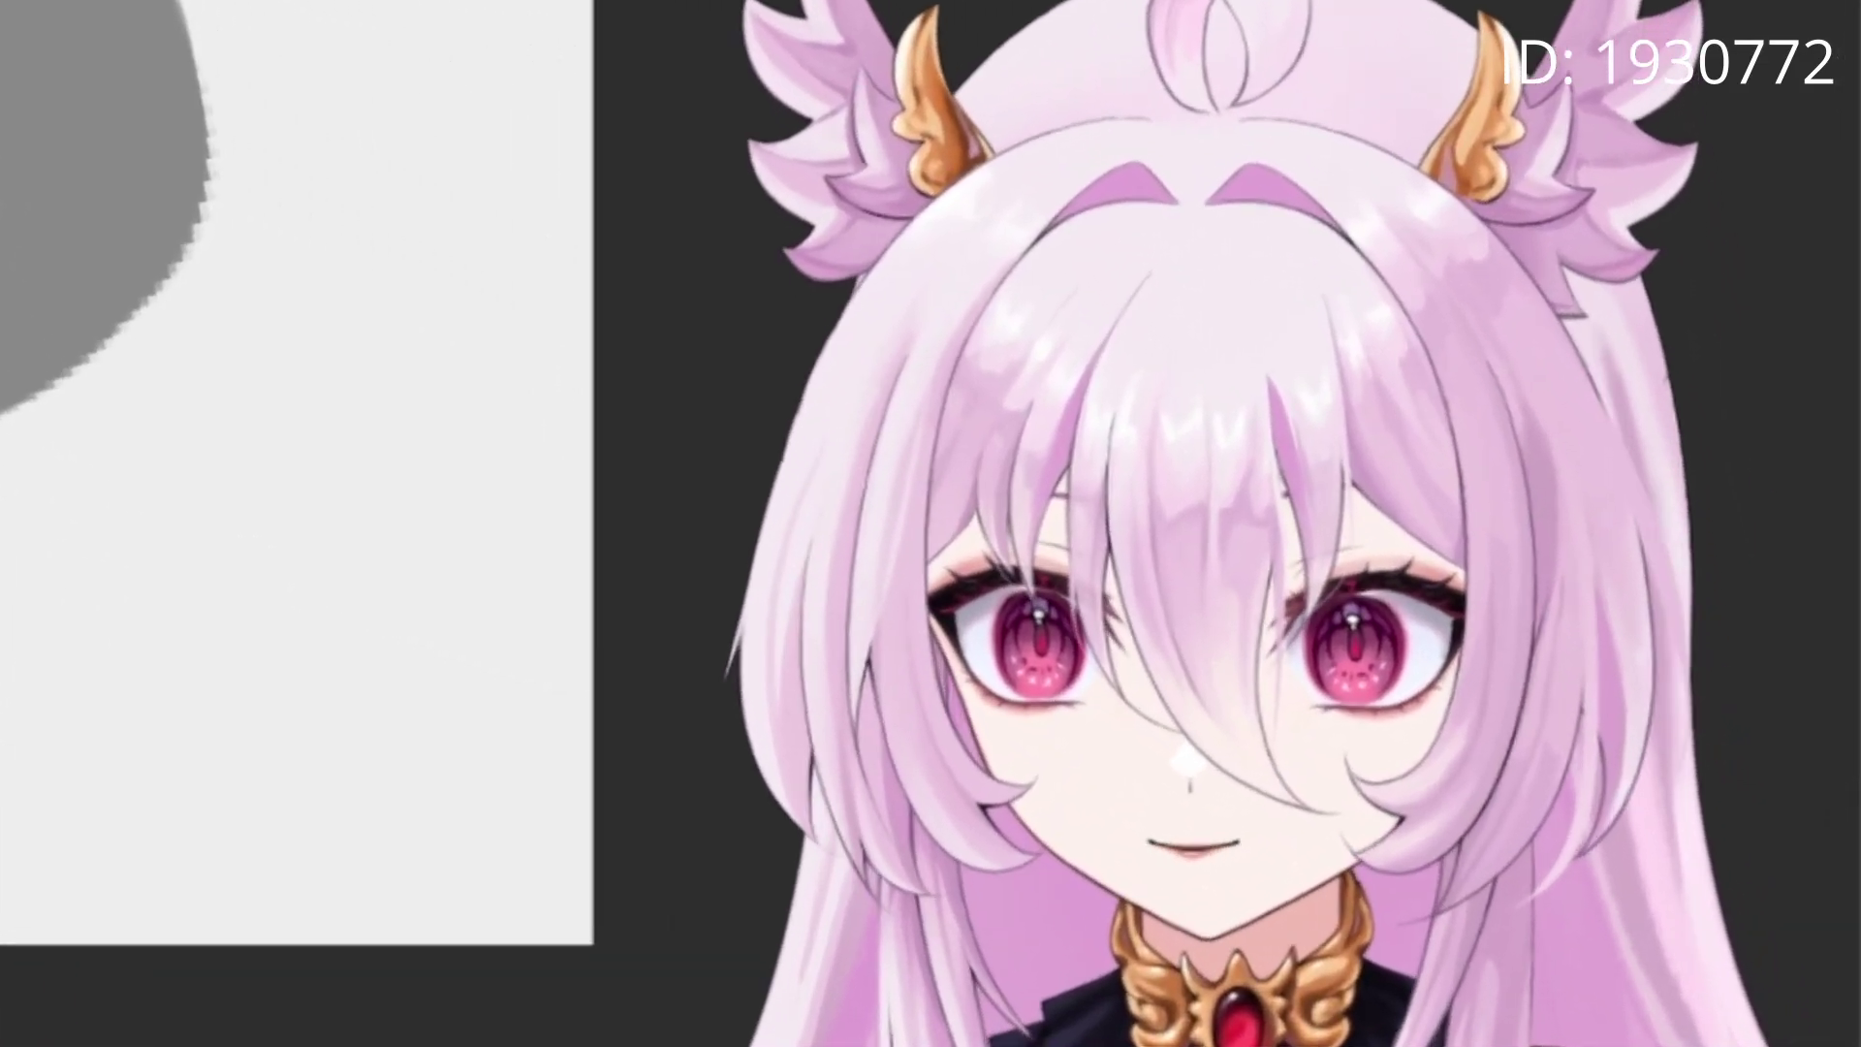
pyautogui.moveTo(749, 291); pyautogui.dragTo(630, 621)
pyautogui.hotkey('ctrl', 'z')
pyautogui.moveTo(749, 282)
pyautogui.mouseDown()
pyautogui.moveTo(566, 476)
pyautogui.moveTo(615, 653)
pyautogui.moveTo(687, 701)
pyautogui.mouseUp()
pyautogui.hotkey('ctrl', 'z')
# Select K Blender Main again and try softening the blob's left edge
pyautogui.click(169, 328)
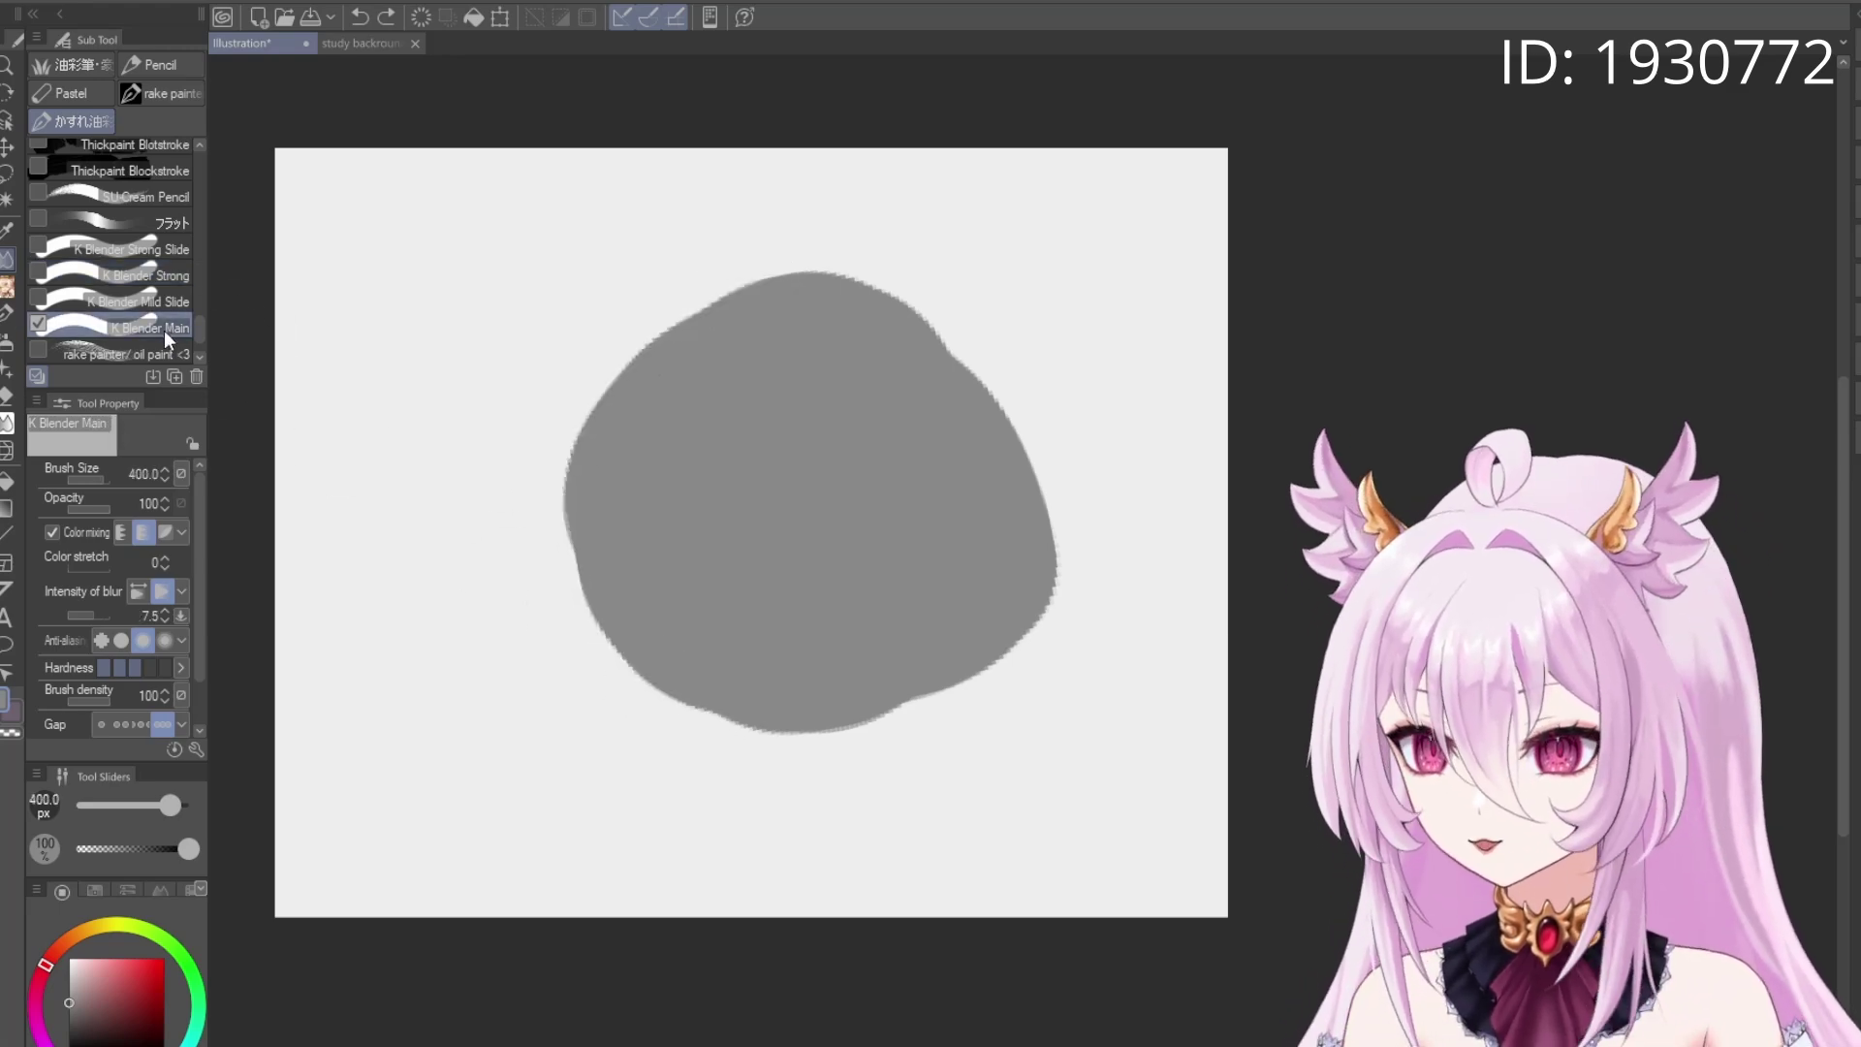
pyautogui.moveTo(843, 262); pyautogui.dragTo(651, 596)
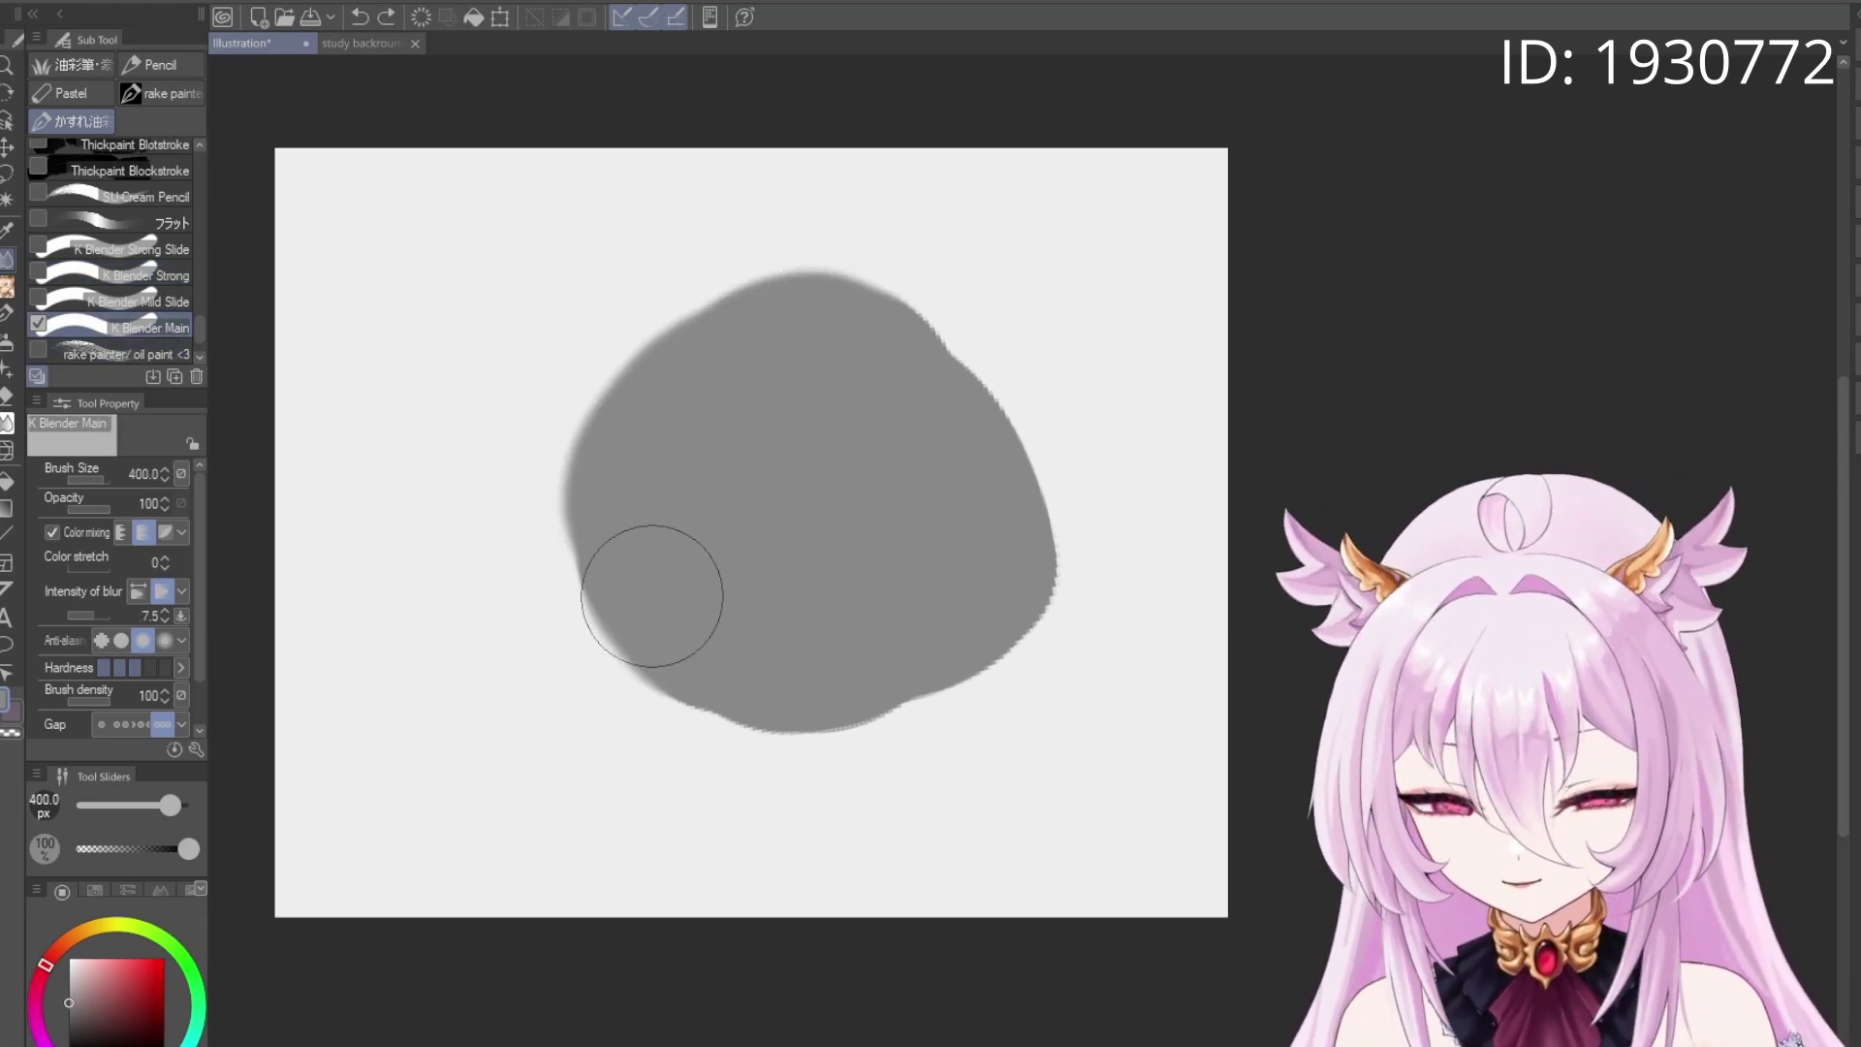
pyautogui.hotkey('ctrl', 'z')
# Select K Blender Strong and try blending the blob's upper-left edge into the background
pyautogui.click(146, 276)
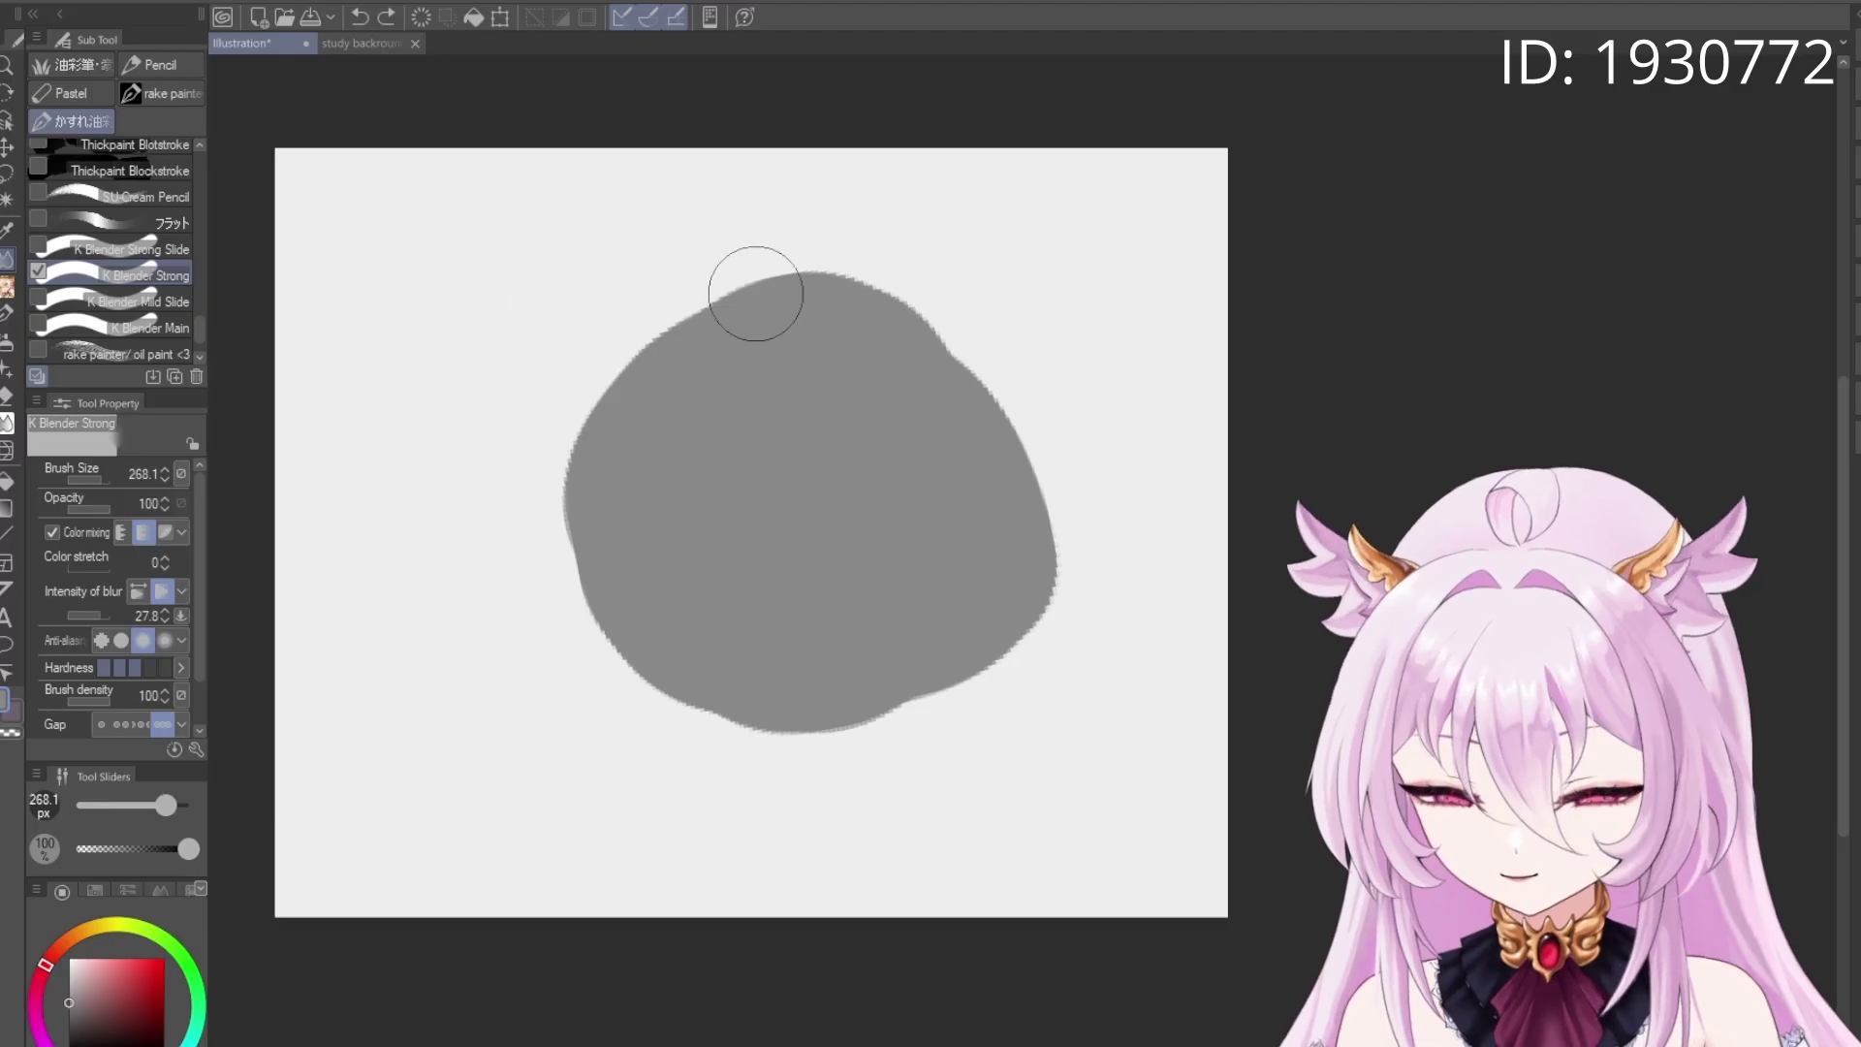
pyautogui.moveTo(755, 294)
pyautogui.mouseDown()
pyautogui.moveTo(534, 543)
pyautogui.moveTo(629, 690)
pyautogui.mouseUp()
pyautogui.hotkey('ctrl', 'z')
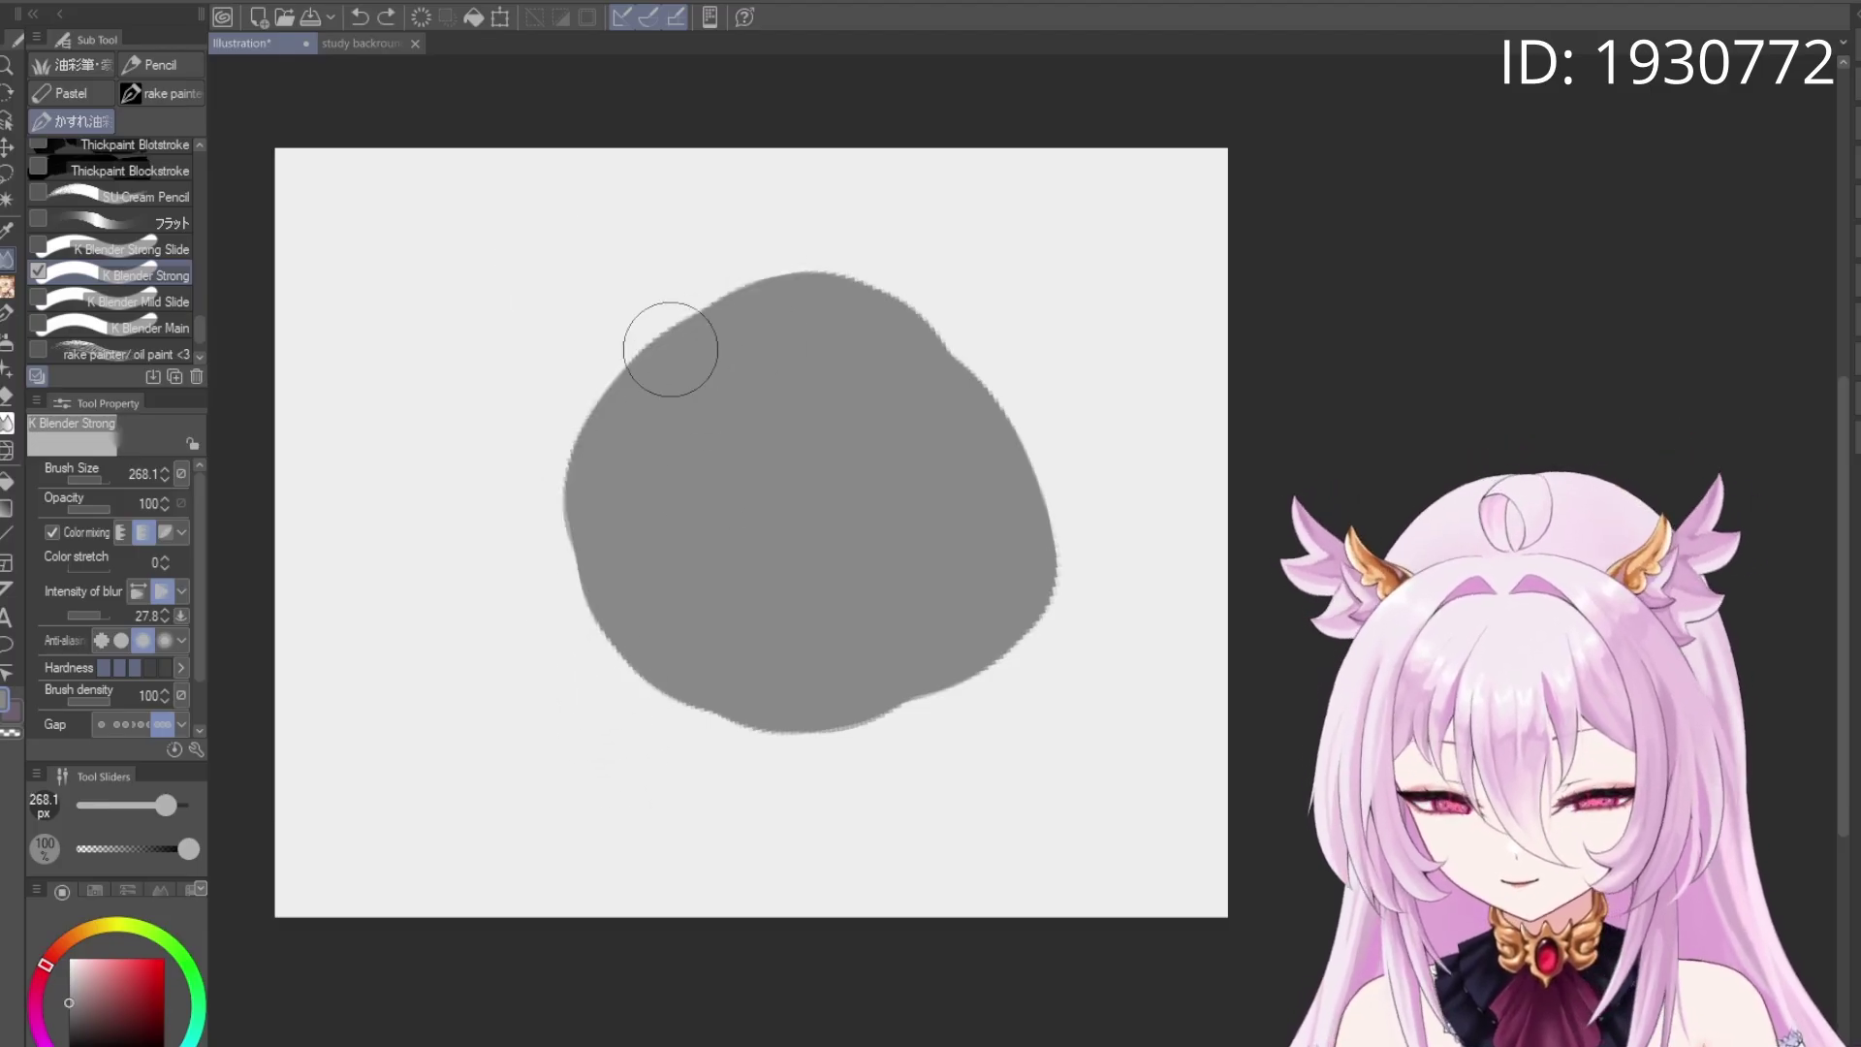
pyautogui.moveTo(671, 358); pyautogui.dragTo(598, 478)
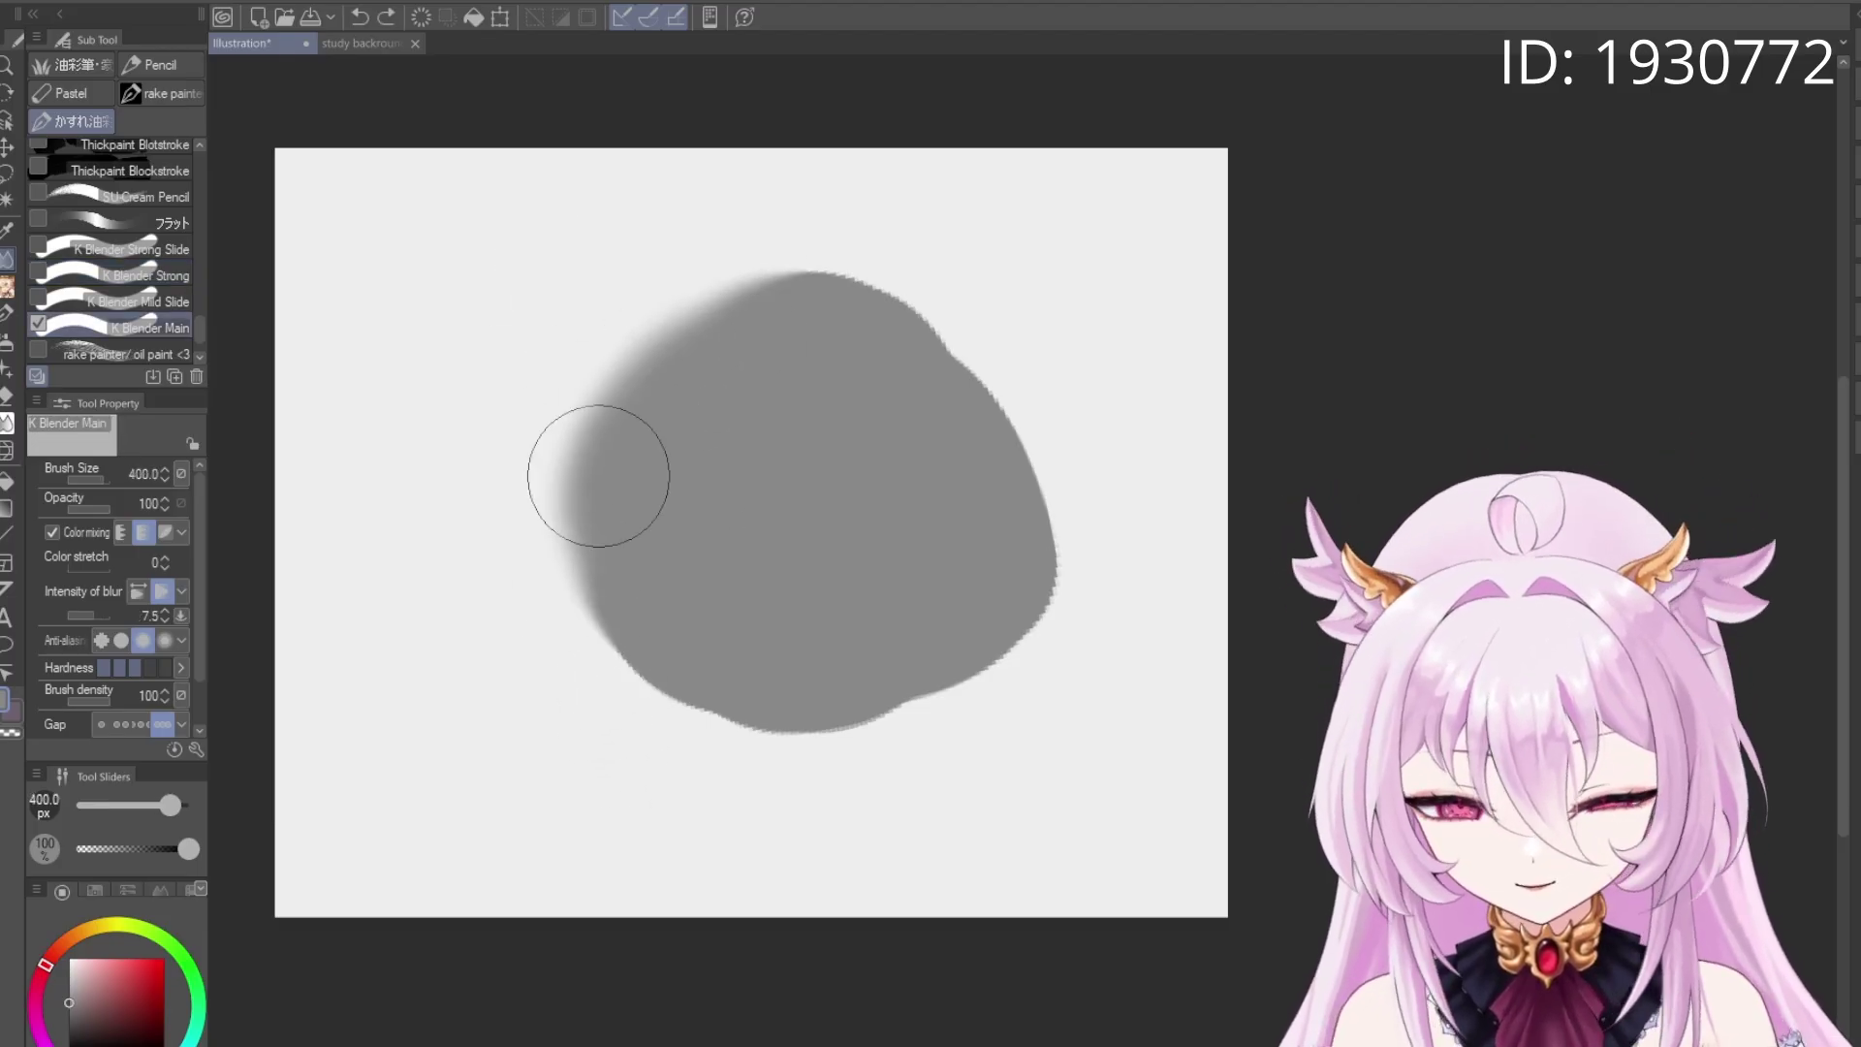
pyautogui.hotkey('ctrl', 'z')
# Compare K Blender Main and K Blender Strong by trying each along the blob's left edge
pyautogui.moveTo(751, 320); pyautogui.dragTo(630, 499)
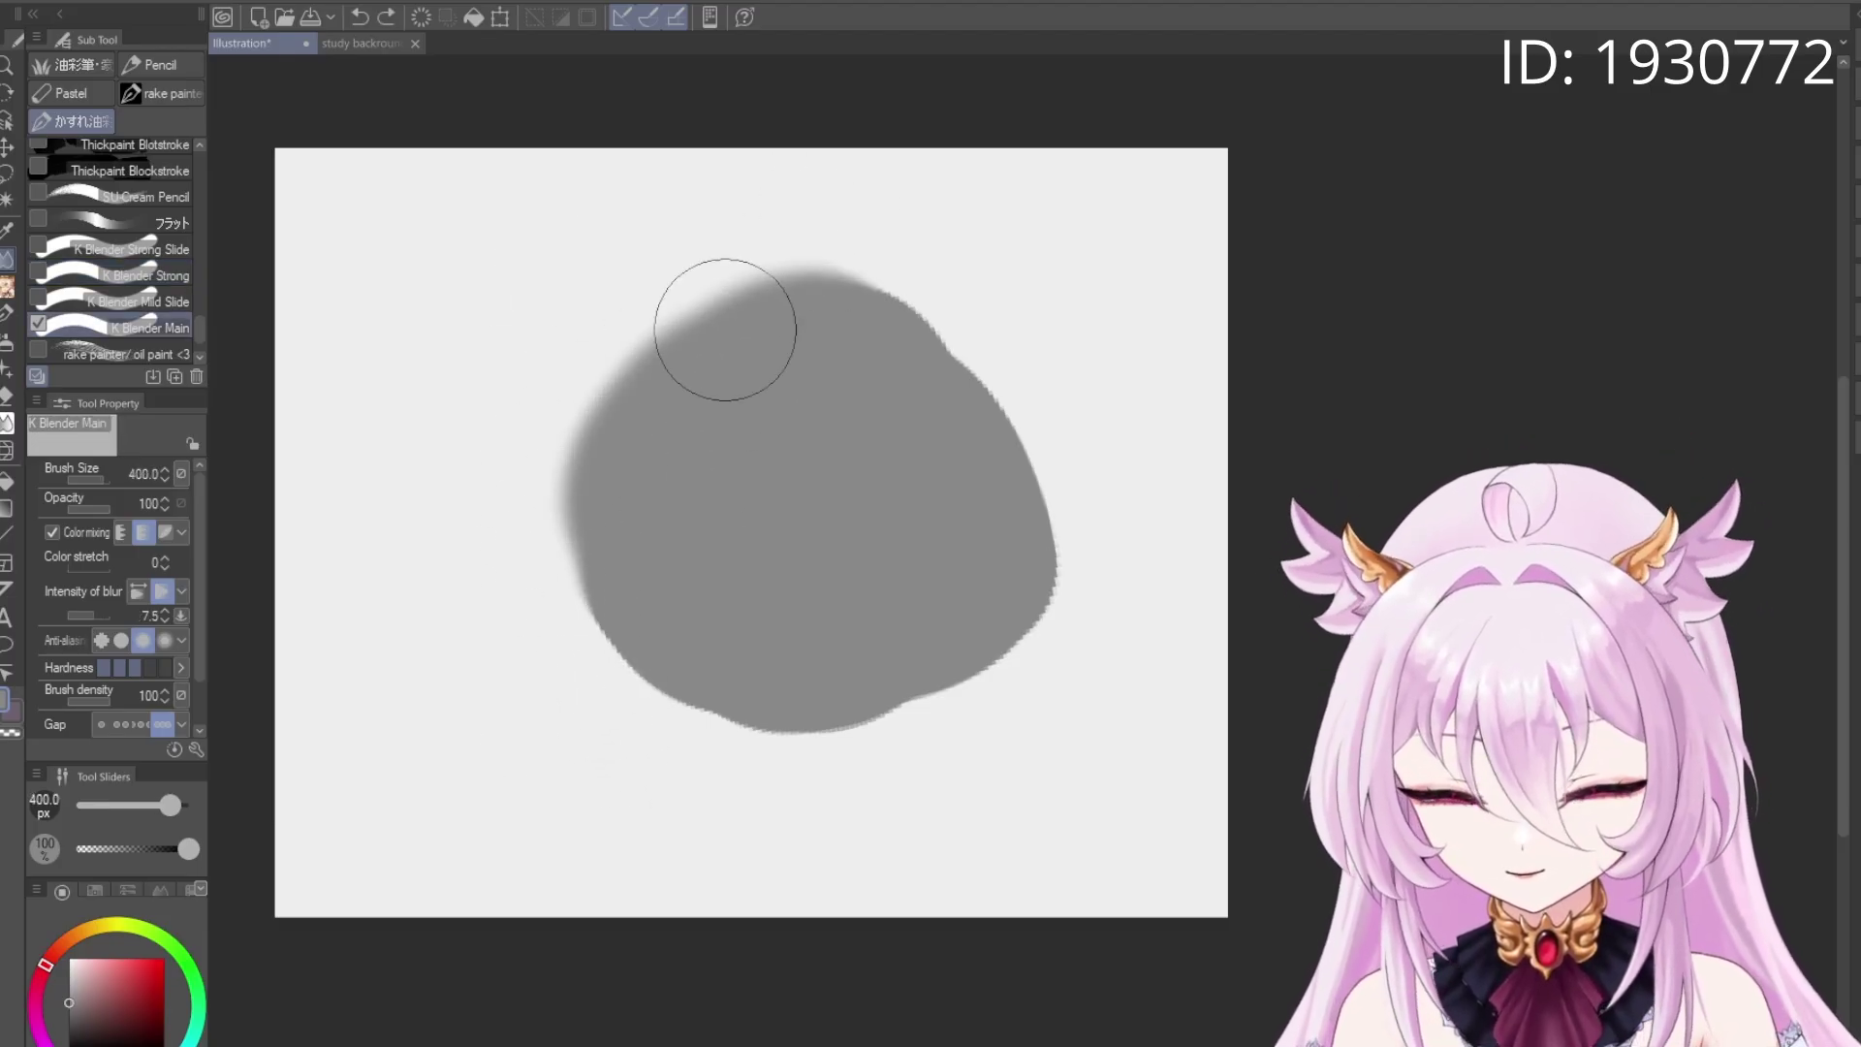
pyautogui.hotkey('ctrl', 'z')
pyautogui.click(136, 274)
pyautogui.moveTo(748, 298)
pyautogui.mouseDown()
pyautogui.moveTo(582, 438)
pyautogui.moveTo(585, 524)
pyautogui.moveTo(632, 640)
pyautogui.mouseUp()
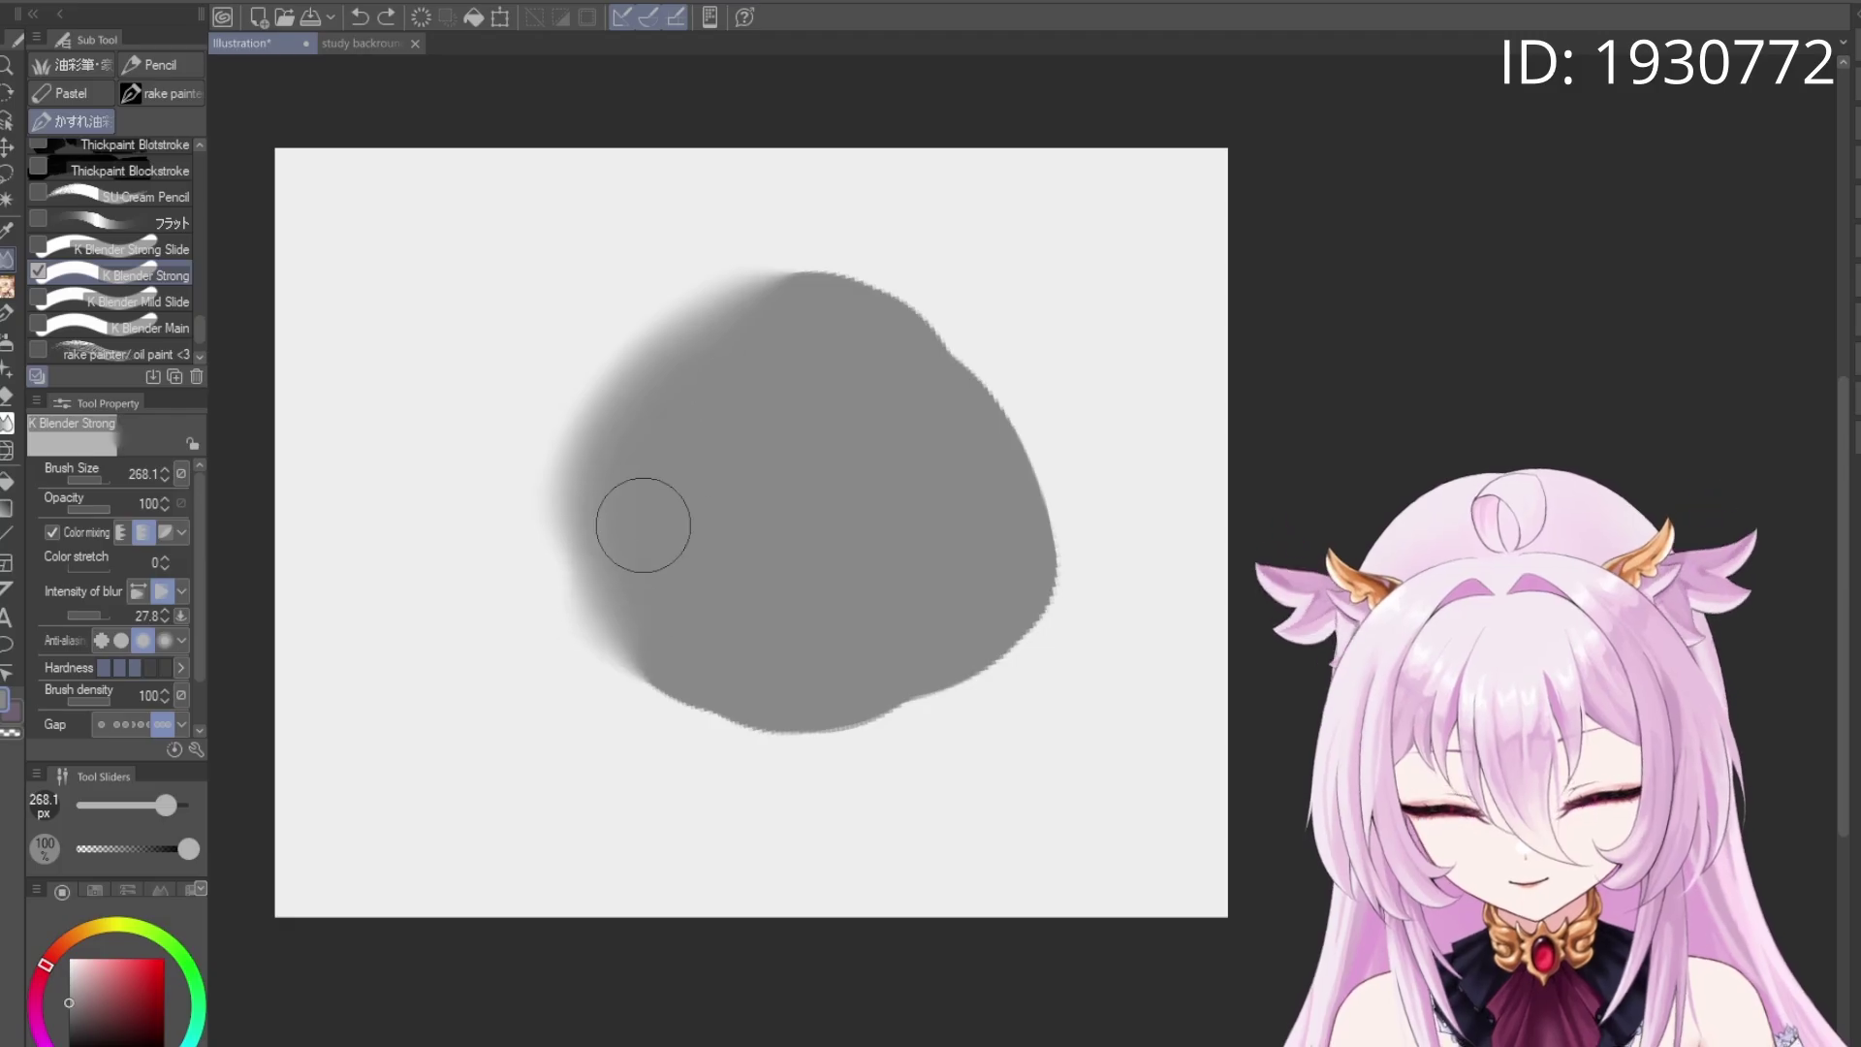
pyautogui.hotkey('ctrl', 'z')
pyautogui.hotkey('ctrl', 'z')
# Try smearing the blob's edges with K Blender Strong Slide at 300 px and with K Blender Mild Slide at 250 px
pyautogui.click(136, 248)
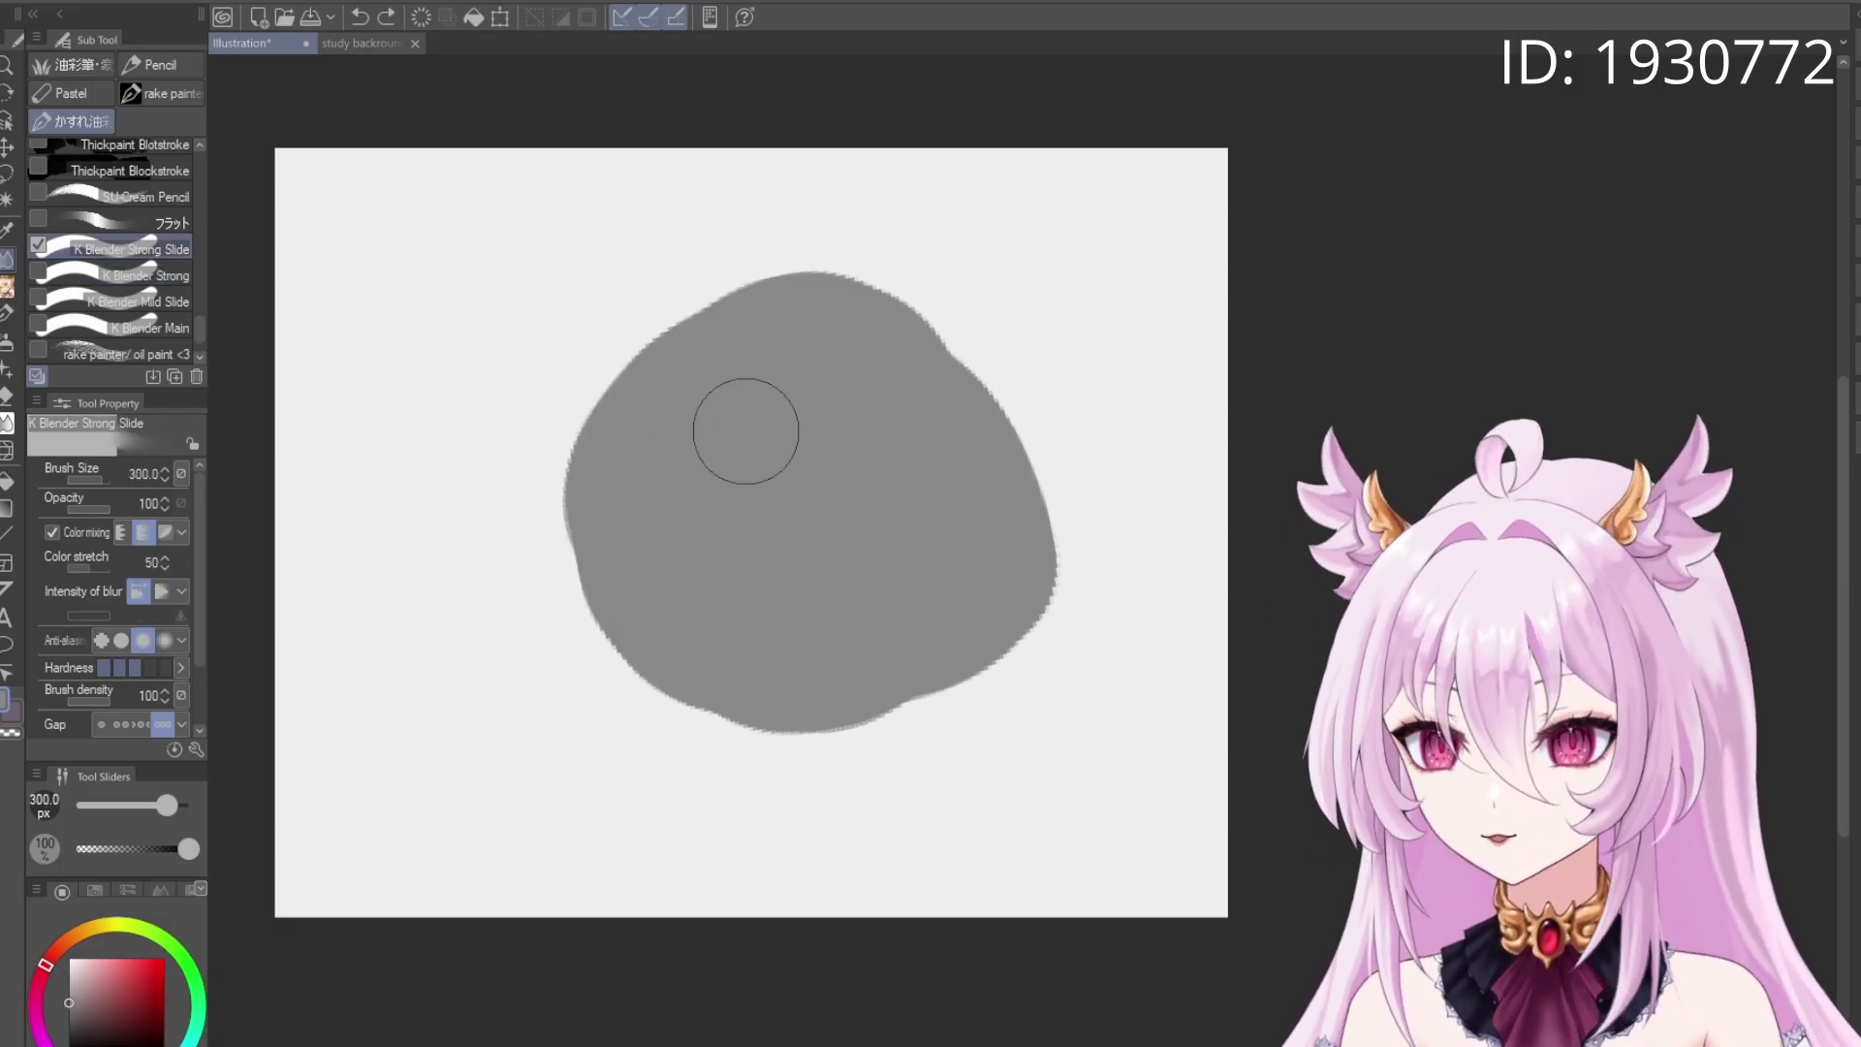
pyautogui.moveTo(698, 363)
pyautogui.mouseDown()
pyautogui.moveTo(652, 324)
pyautogui.moveTo(561, 456)
pyautogui.moveTo(620, 665)
pyautogui.moveTo(888, 744)
pyautogui.moveTo(1051, 507)
pyautogui.moveTo(947, 656)
pyautogui.moveTo(1064, 855)
pyautogui.moveTo(912, 443)
pyautogui.mouseUp()
pyautogui.hotkey('ctrl', 'z')
pyautogui.moveTo(726, 386)
pyautogui.mouseDown()
pyautogui.moveTo(539, 452)
pyautogui.moveTo(575, 594)
pyautogui.moveTo(681, 686)
pyautogui.moveTo(840, 711)
pyautogui.moveTo(1032, 595)
pyautogui.mouseUp()
pyautogui.hotkey('ctrl', 'z')
pyautogui.moveTo(781, 445)
pyautogui.mouseDown()
pyautogui.moveTo(642, 351)
pyautogui.moveTo(588, 650)
pyautogui.moveTo(798, 665)
pyautogui.mouseUp()
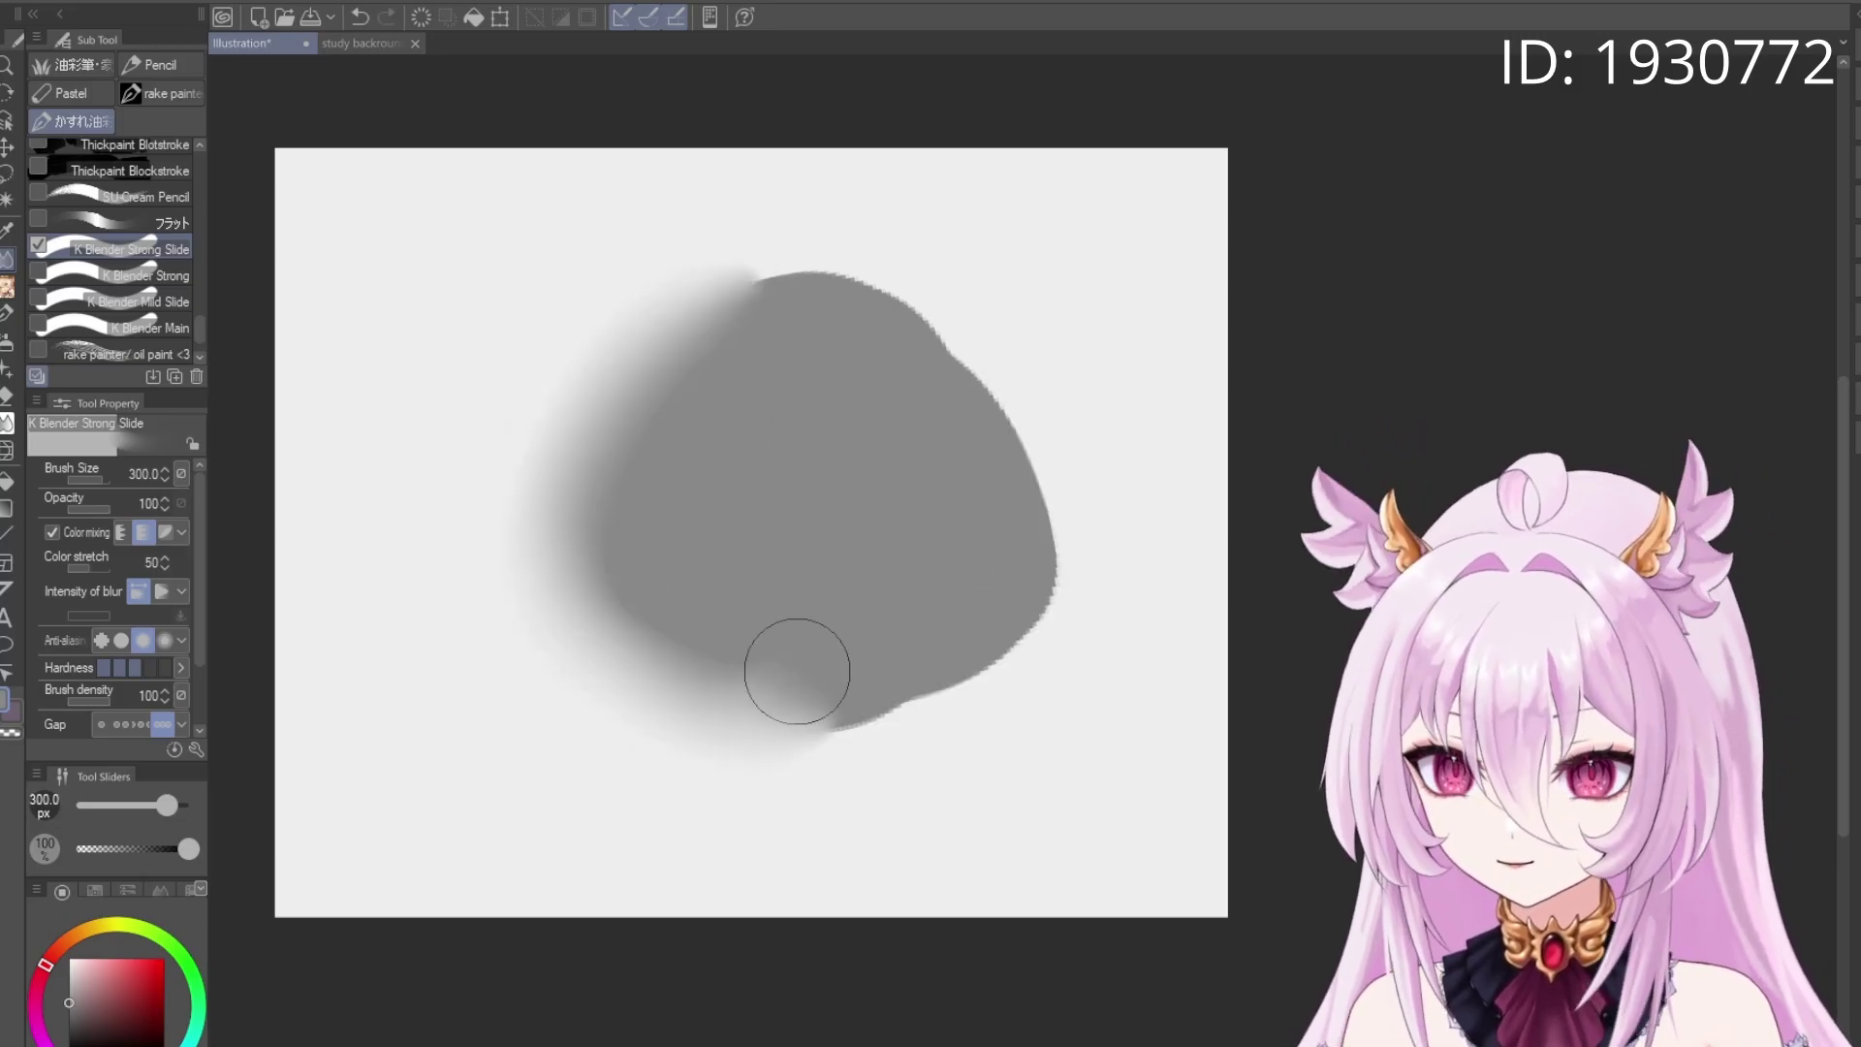
pyautogui.hotkey('ctrl', 'z')
pyautogui.click(135, 301)
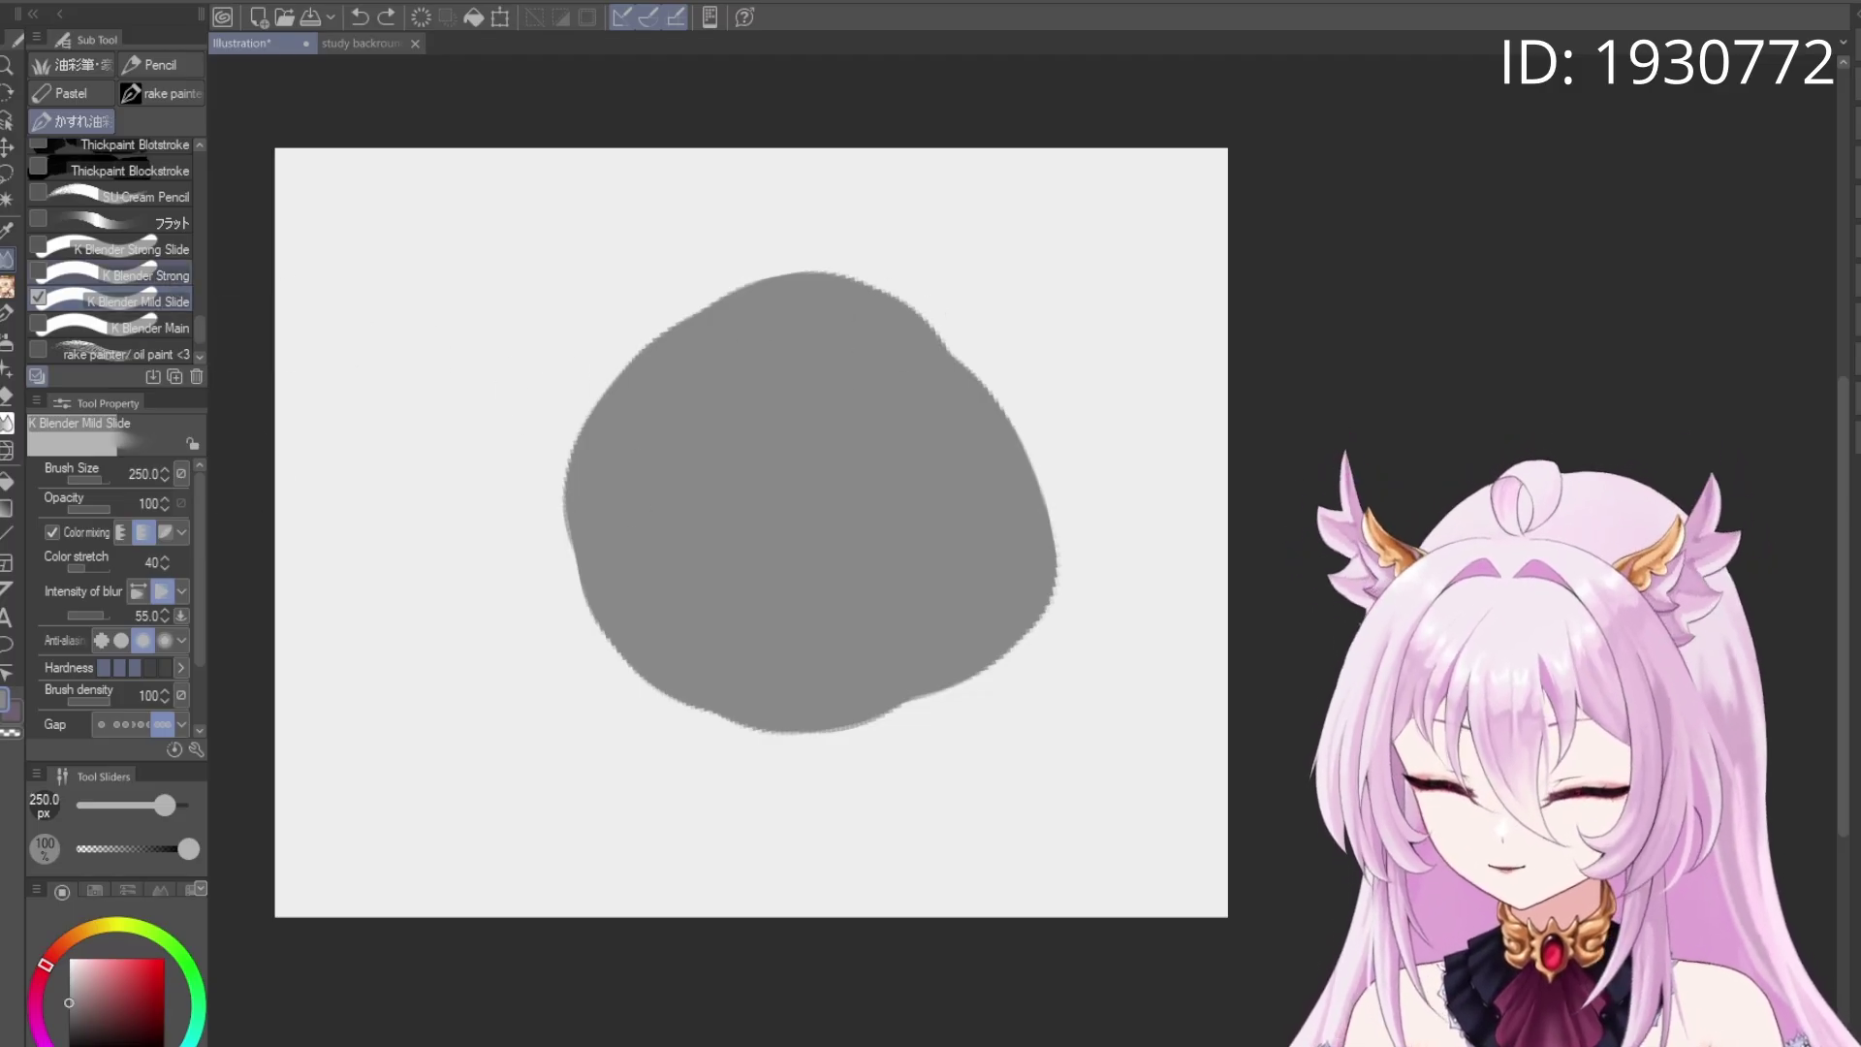
pyautogui.moveTo(679, 346)
pyautogui.mouseDown()
pyautogui.moveTo(585, 552)
pyautogui.moveTo(752, 752)
pyautogui.moveTo(951, 685)
pyautogui.mouseUp()
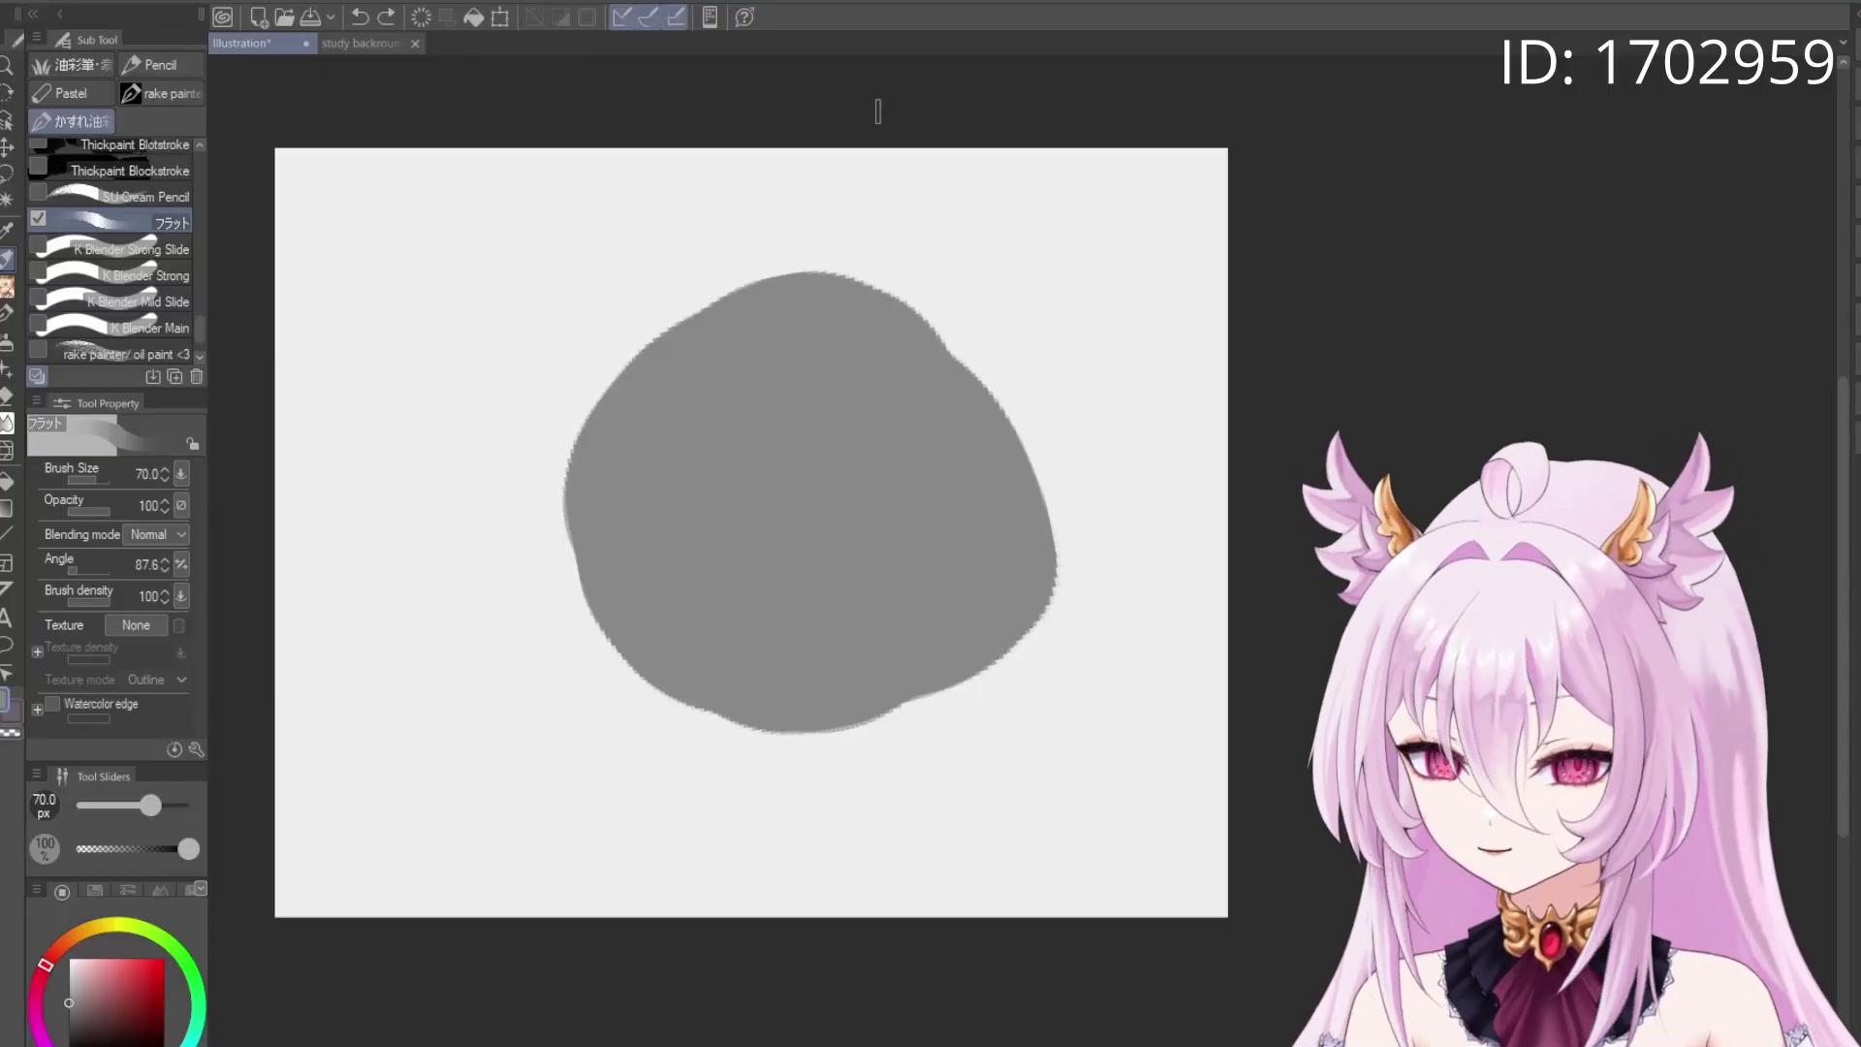
# Clear the grey blob from the canvas and try a vertical stroke with the フラット brush
pyautogui.click(420, 27)
pyautogui.moveTo(764, 264)
pyautogui.mouseDown()
pyautogui.moveTo(575, 510)
pyautogui.moveTo(779, 586)
pyautogui.moveTo(751, 820)
pyautogui.mouseUp()
pyautogui.hotkey('ctrl', 'z')
# Set the フラット brush's size to 600 px
pyautogui.press(']')
pyautogui.press(']')
pyautogui.press(']')
pyautogui.press(']')
pyautogui.press(']')
pyautogui.press(']')
pyautogui.press(']')
pyautogui.press(']')
pyautogui.press(']')
pyautogui.press(']')
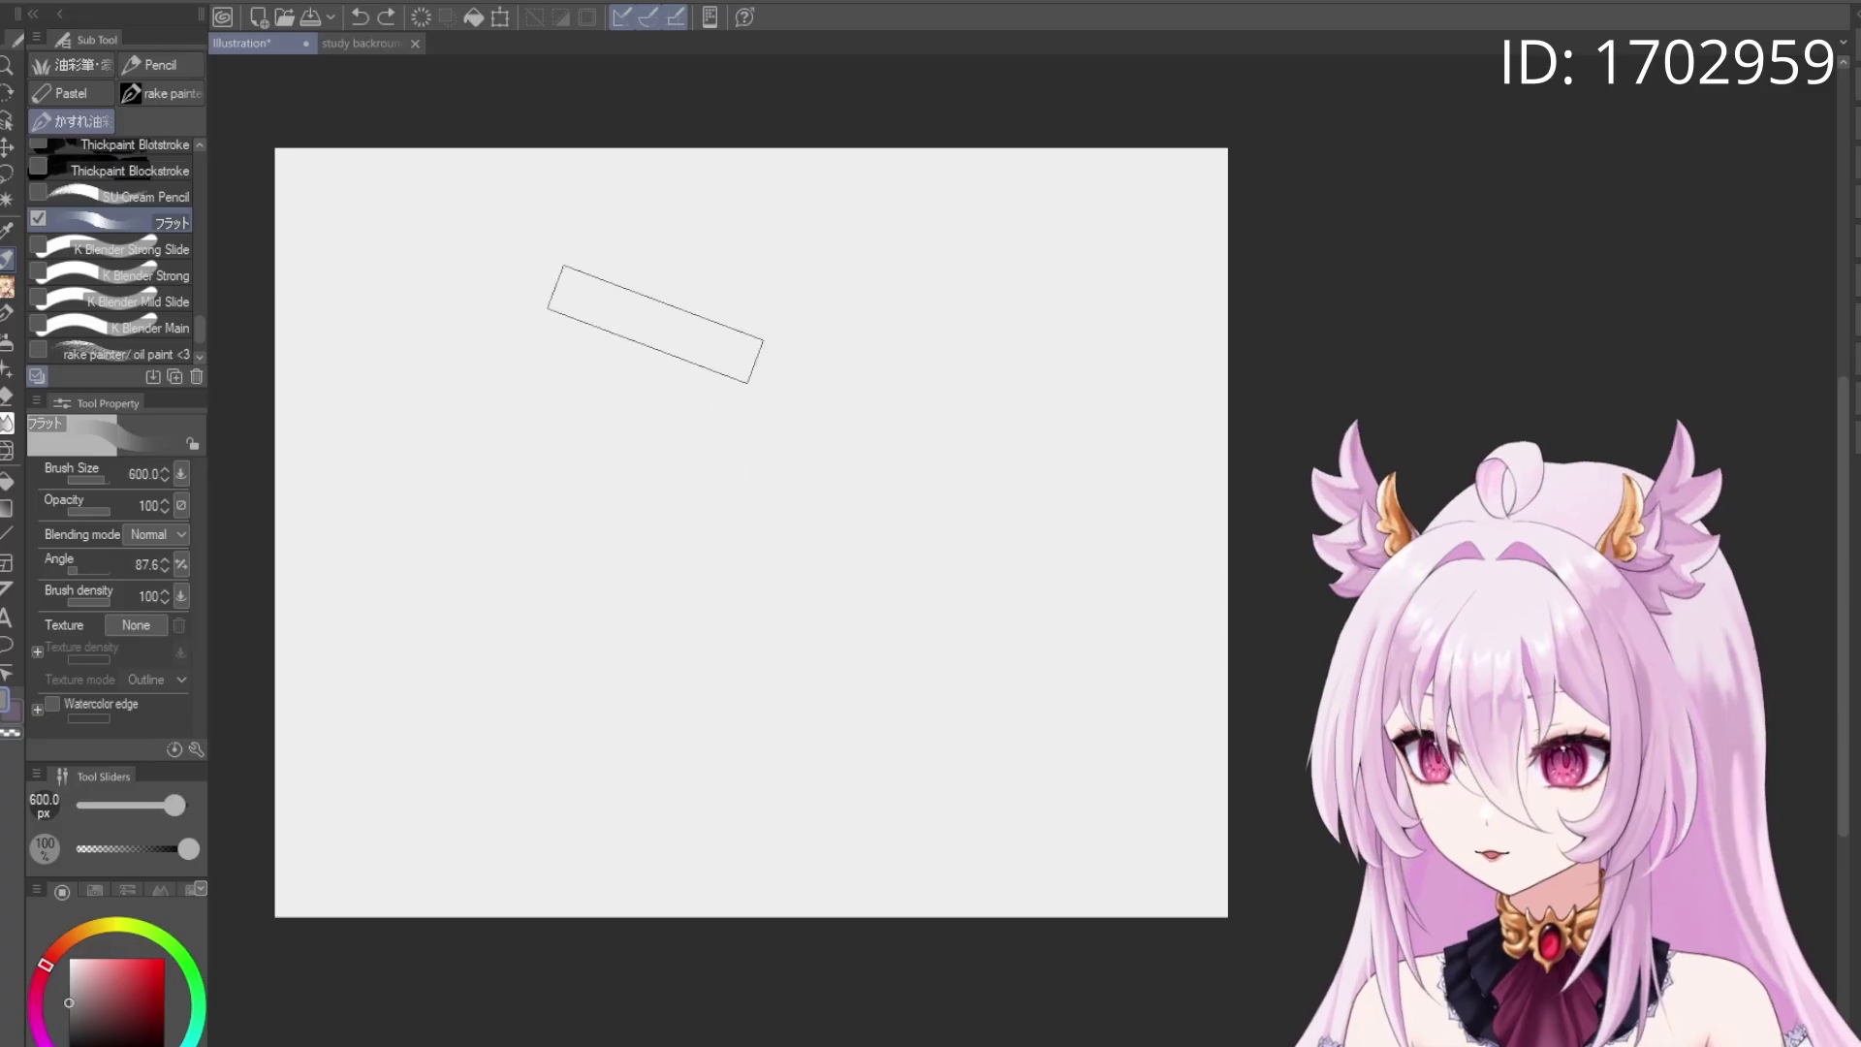
# Try the フラット brush with a stroke at 600 px and a zigzag at 200 px, removing each from the canvas
pyautogui.moveTo(661, 266)
pyautogui.mouseDown()
pyautogui.moveTo(530, 670)
pyautogui.moveTo(571, 658)
pyautogui.moveTo(698, 428)
pyautogui.moveTo(818, 304)
pyautogui.moveTo(814, 403)
pyautogui.mouseUp()
pyautogui.press('Delete')
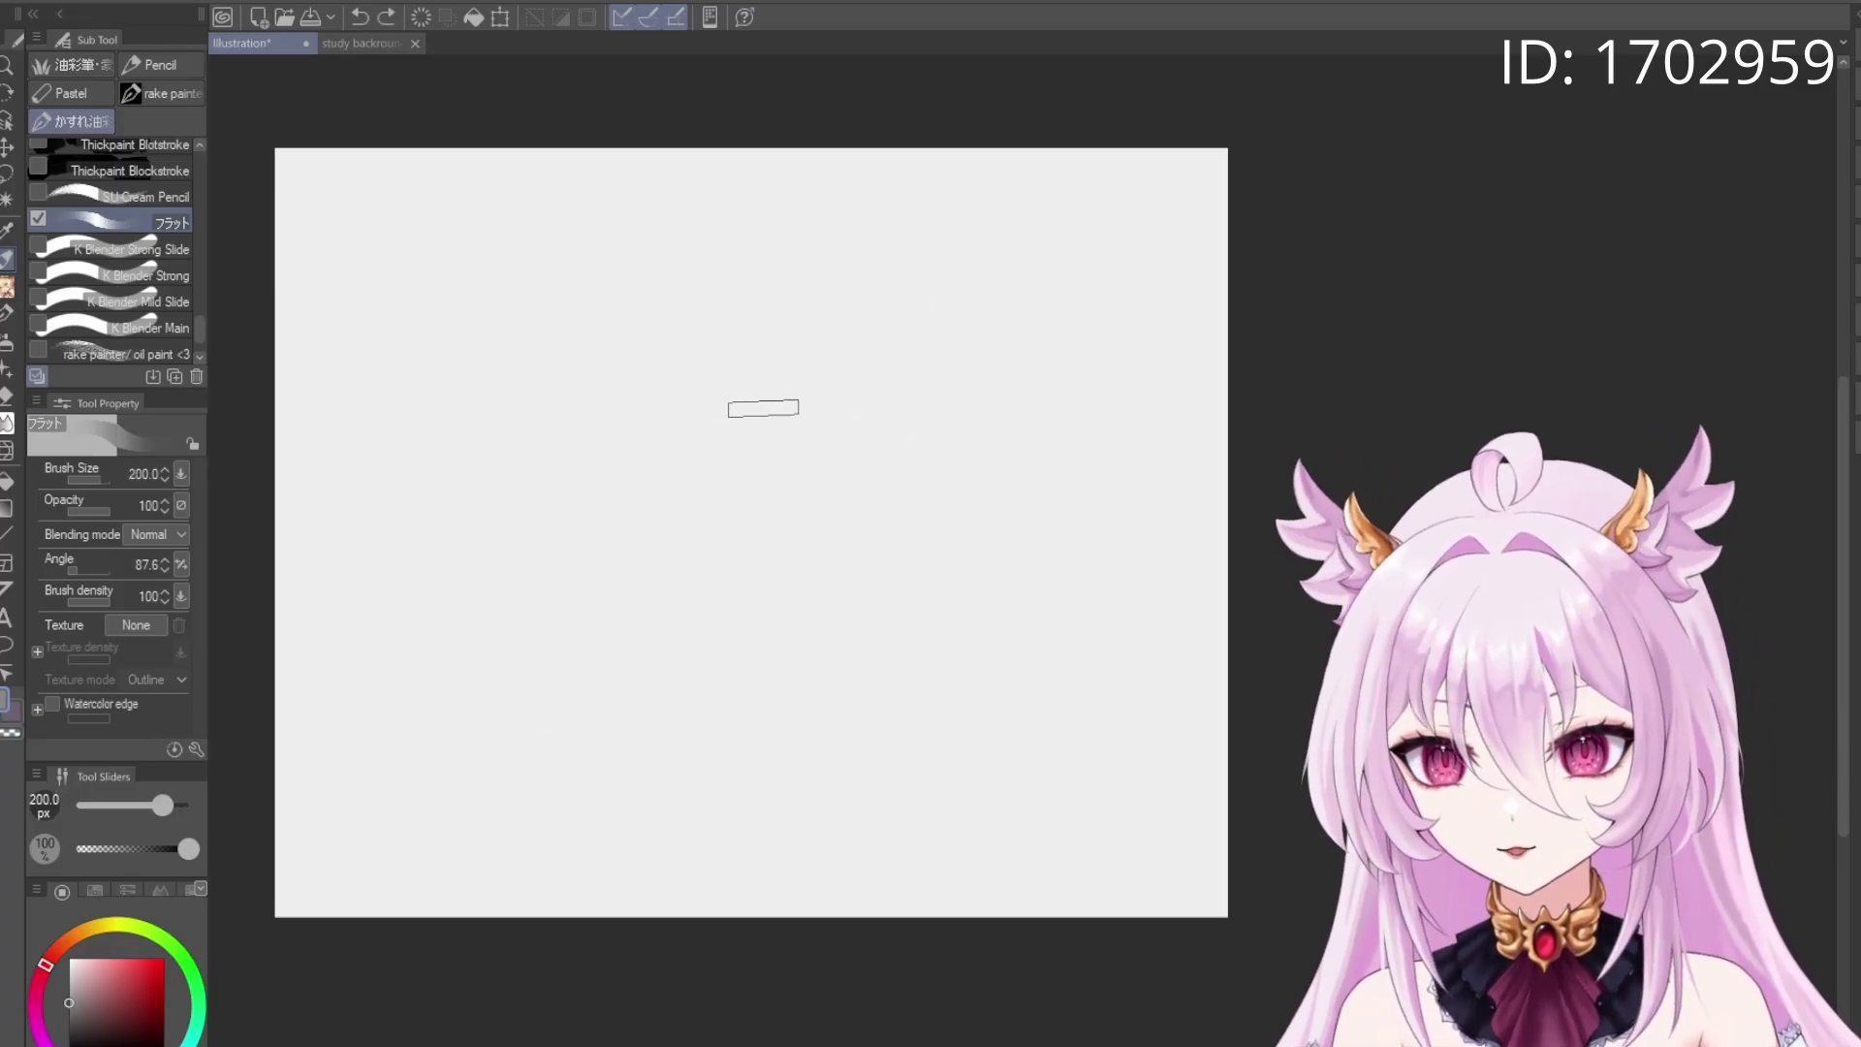
pyautogui.moveTo(757, 264)
pyautogui.mouseDown()
pyautogui.moveTo(675, 539)
pyautogui.moveTo(758, 341)
pyautogui.moveTo(798, 356)
pyautogui.moveTo(782, 571)
pyautogui.moveTo(853, 550)
pyautogui.mouseUp()
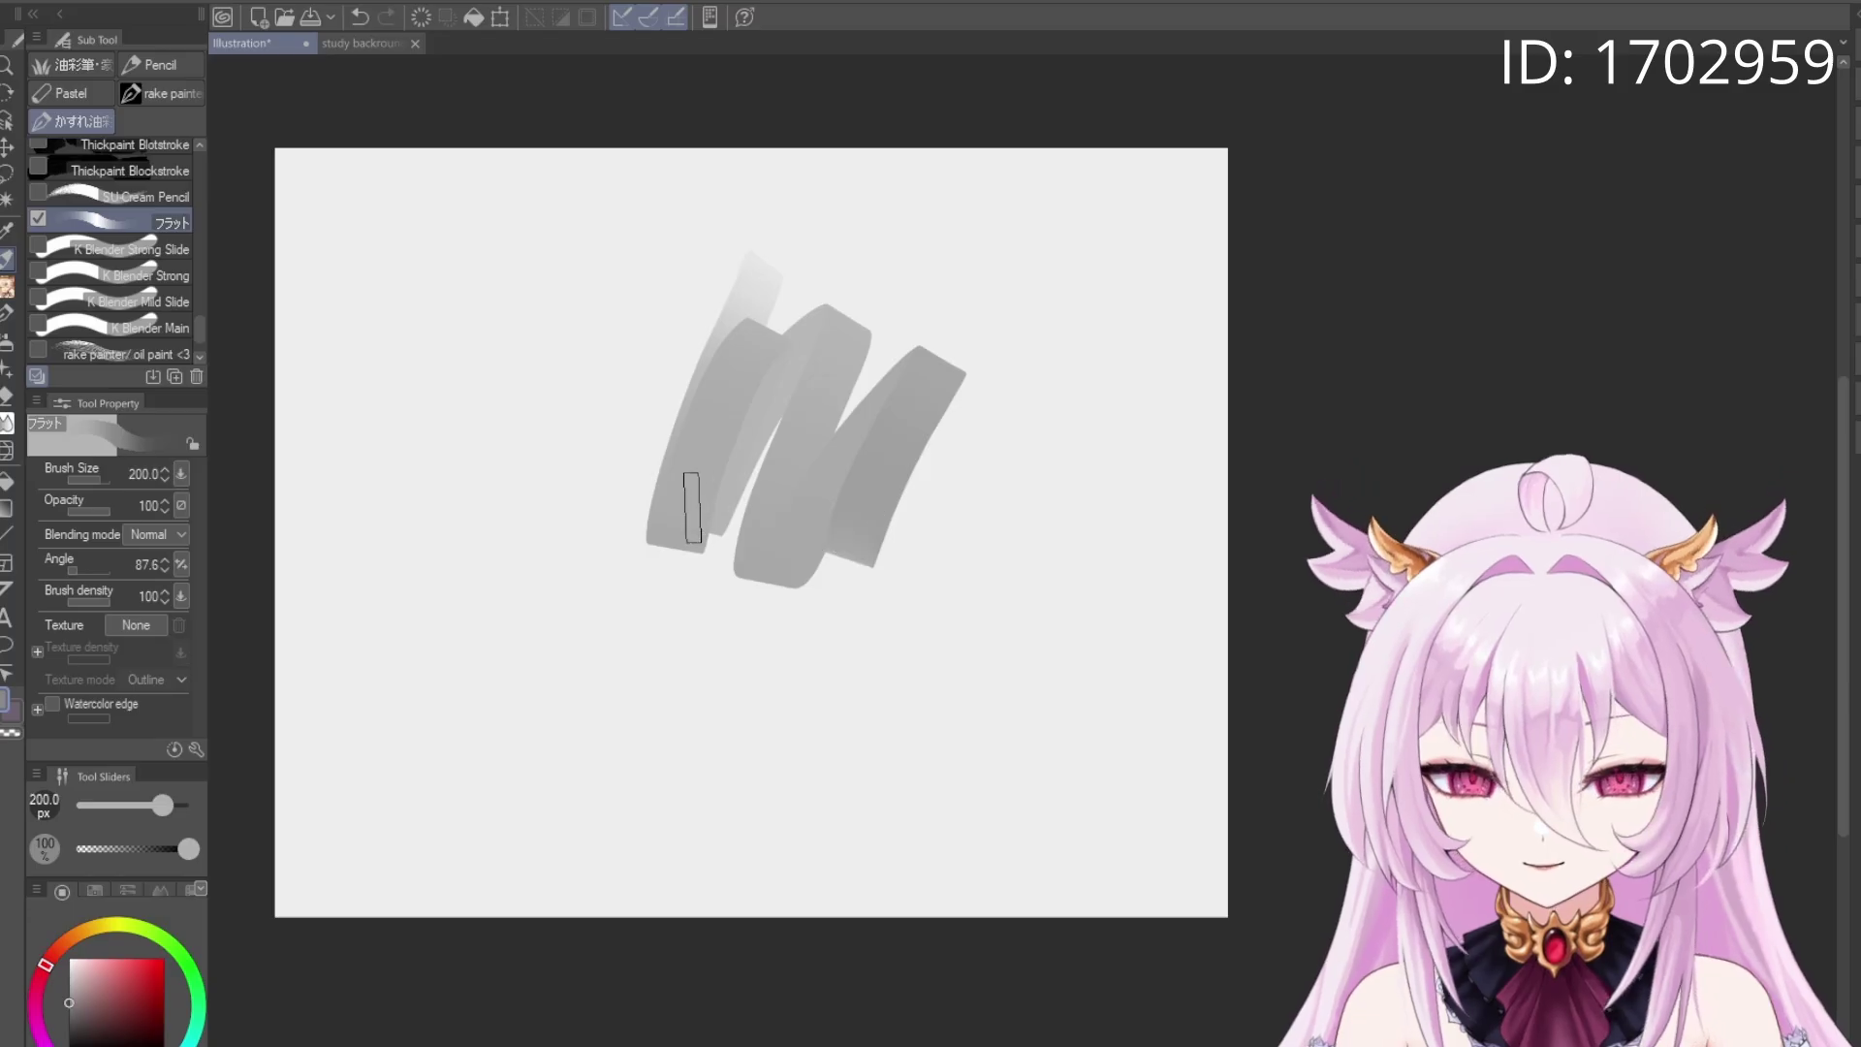
pyautogui.hotkey('ctrl', 'z')
# Switch to the Flat marker and try strokes at a small size and at 300 px, undoing each one
pyautogui.click(7, 313)
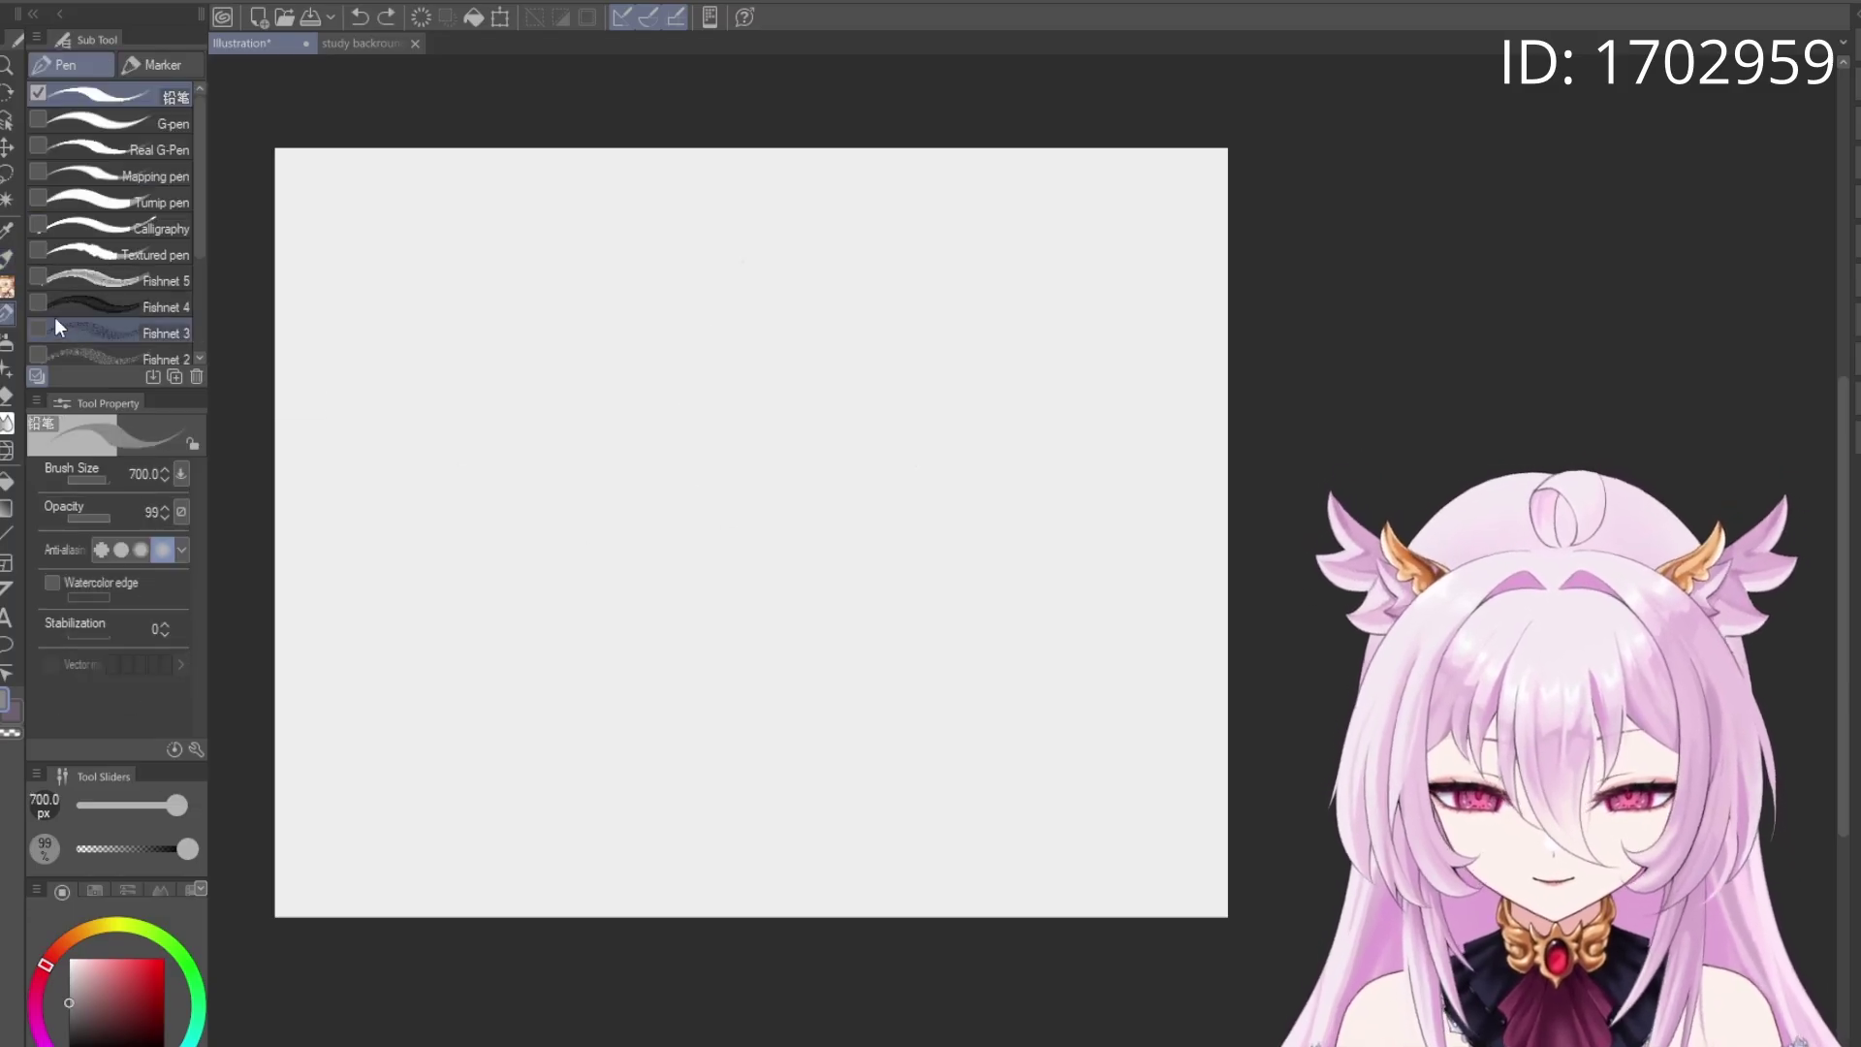
pyautogui.click(170, 64)
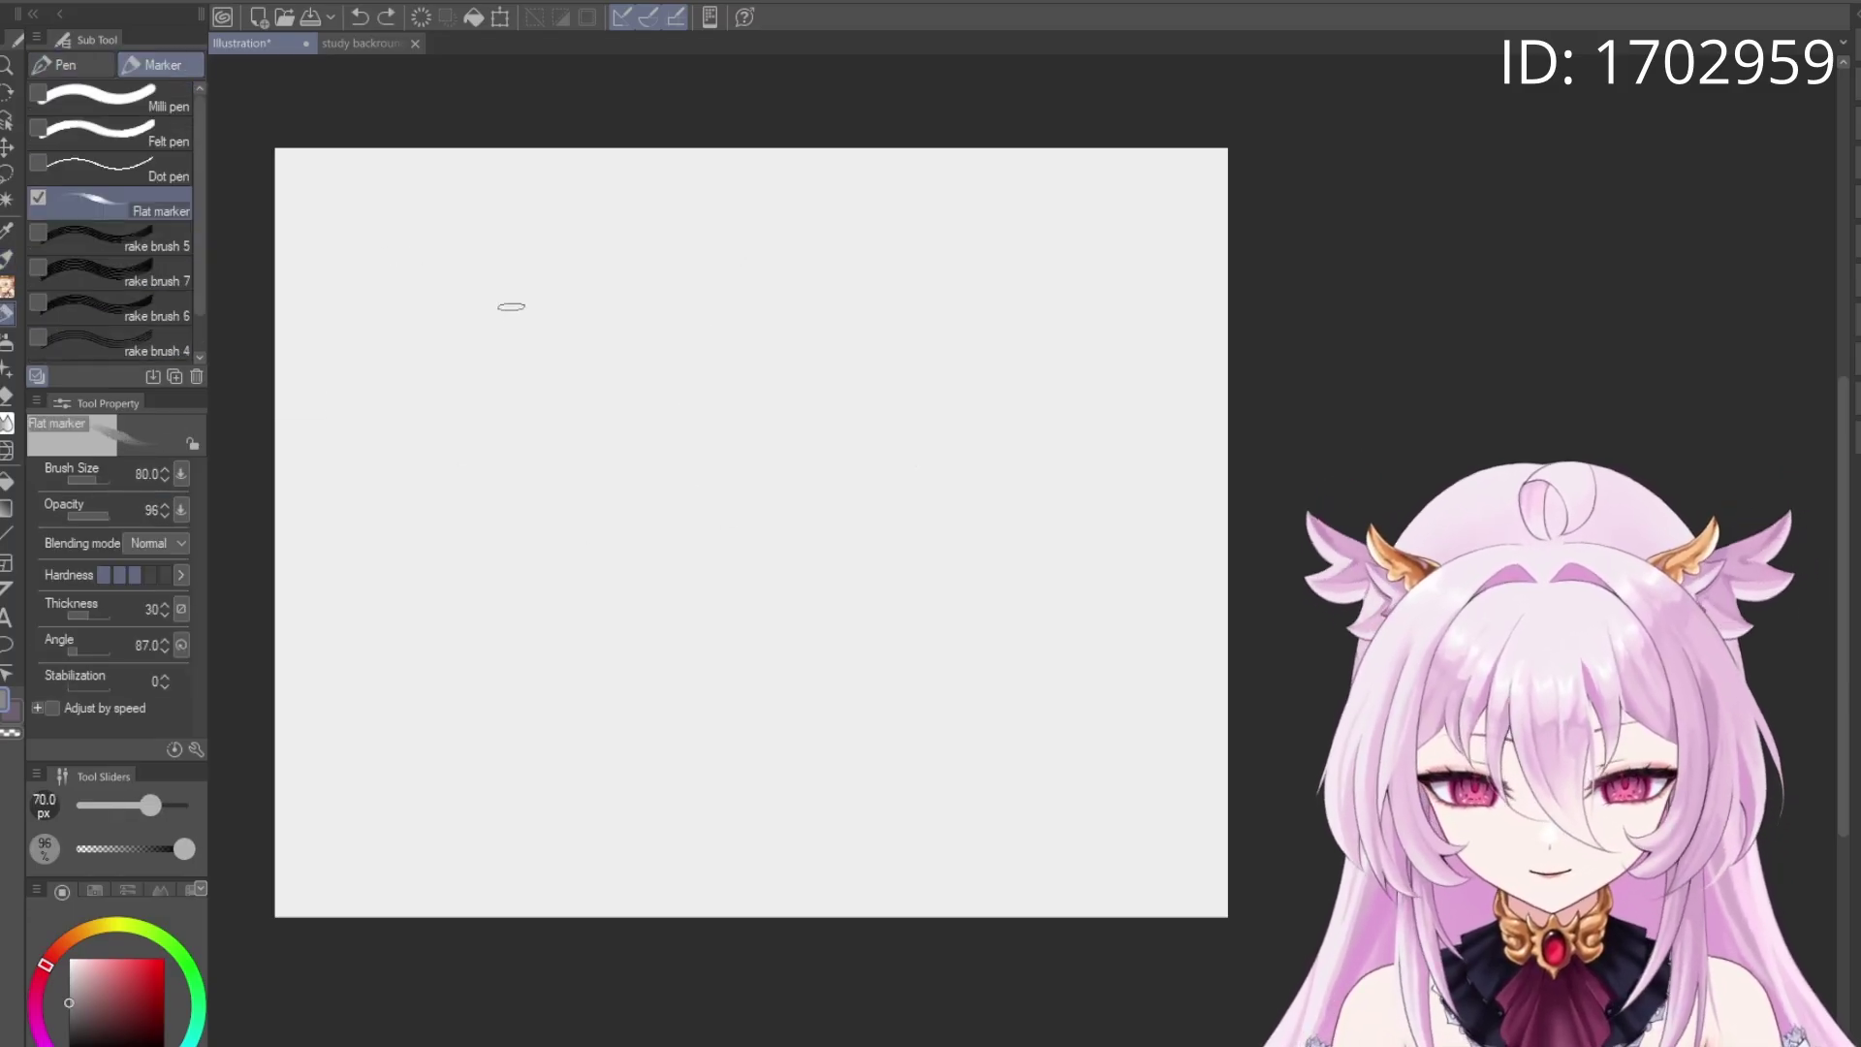
pyautogui.moveTo(633, 212)
pyautogui.mouseDown()
pyautogui.moveTo(685, 345)
pyautogui.moveTo(926, 607)
pyautogui.moveTo(1081, 470)
pyautogui.mouseUp()
pyautogui.hotkey('ctrl', 'z')
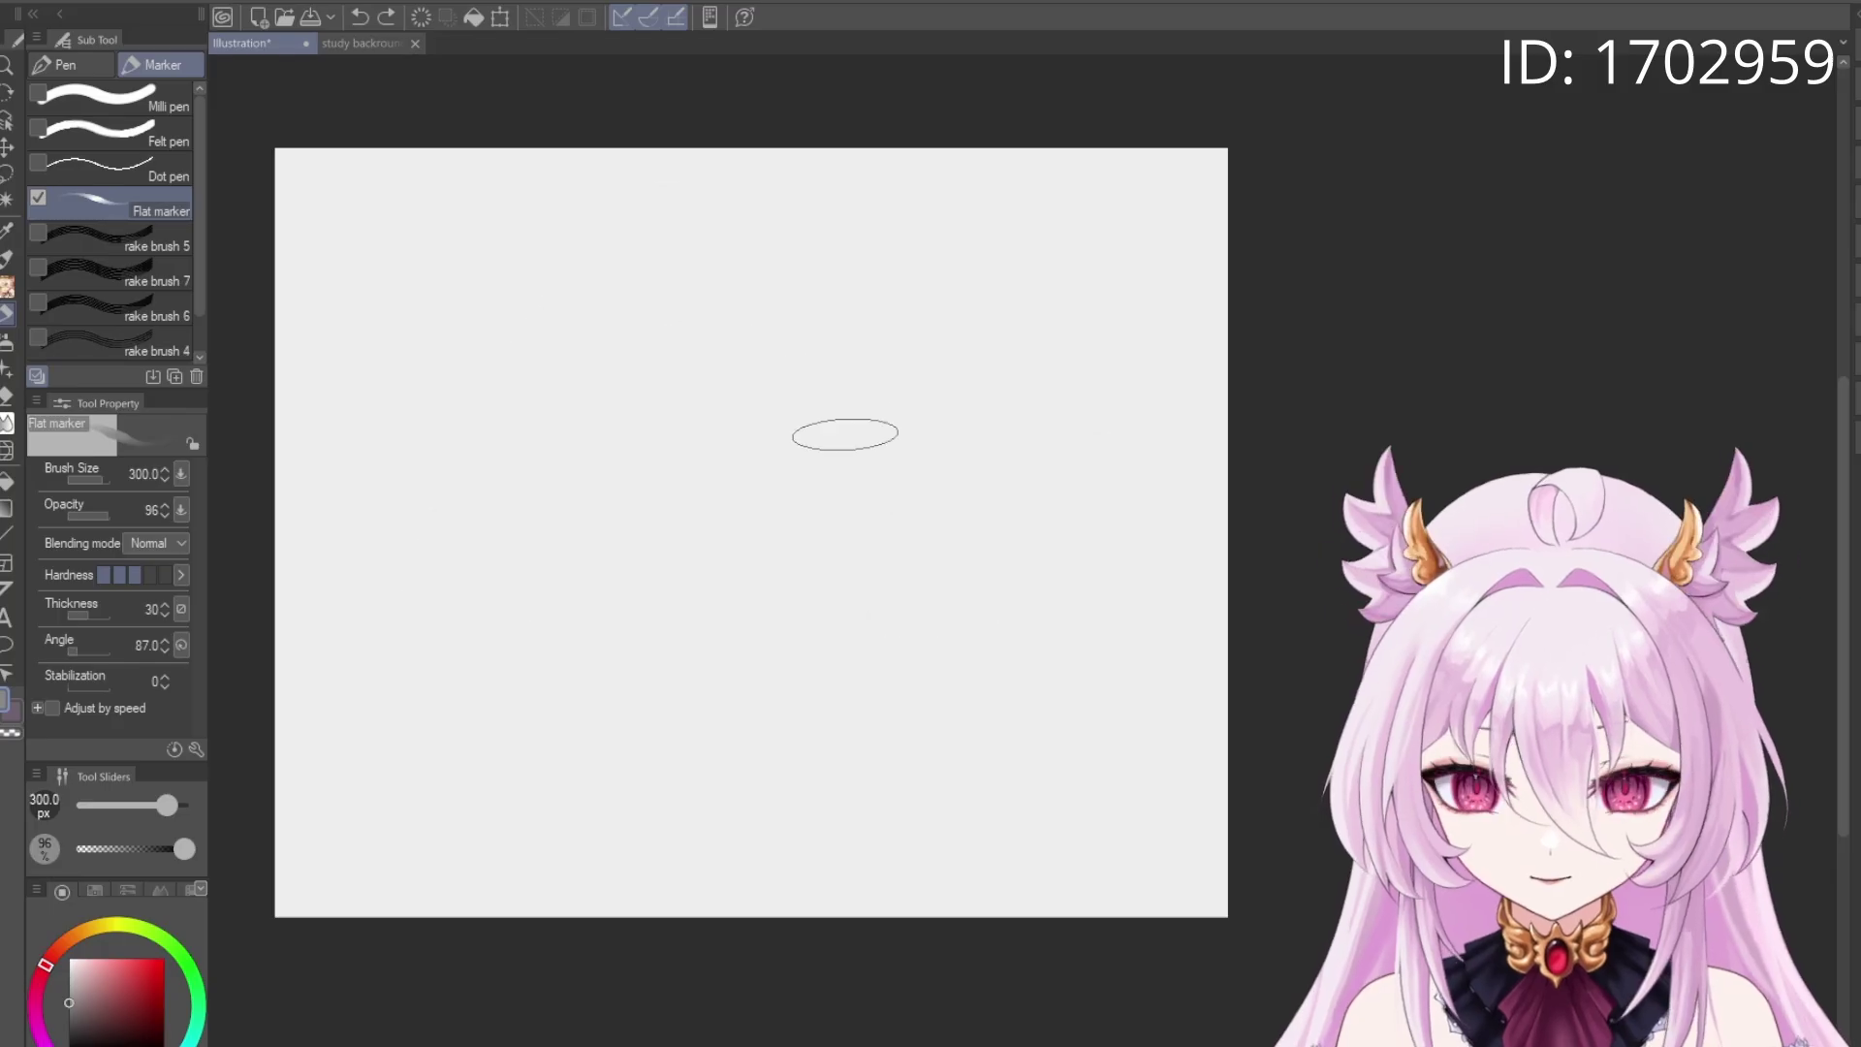
pyautogui.moveTo(769, 326)
pyautogui.mouseDown()
pyautogui.moveTo(640, 467)
pyautogui.moveTo(640, 567)
pyautogui.moveTo(776, 603)
pyautogui.moveTo(976, 545)
pyautogui.moveTo(1064, 586)
pyautogui.mouseUp()
pyautogui.hotkey('ctrl', 'z')
pyautogui.moveTo(1100, 448)
pyautogui.mouseDown()
pyautogui.moveTo(789, 510)
pyautogui.moveTo(903, 763)
pyautogui.mouseUp()
pyautogui.hotkey('ctrl', 'z')
# Return to the フラット brush at 200 px and try several vertical strokes, removing them from the canvas
pyautogui.click(6, 286)
pyautogui.click(7, 341)
pyautogui.click(6, 313)
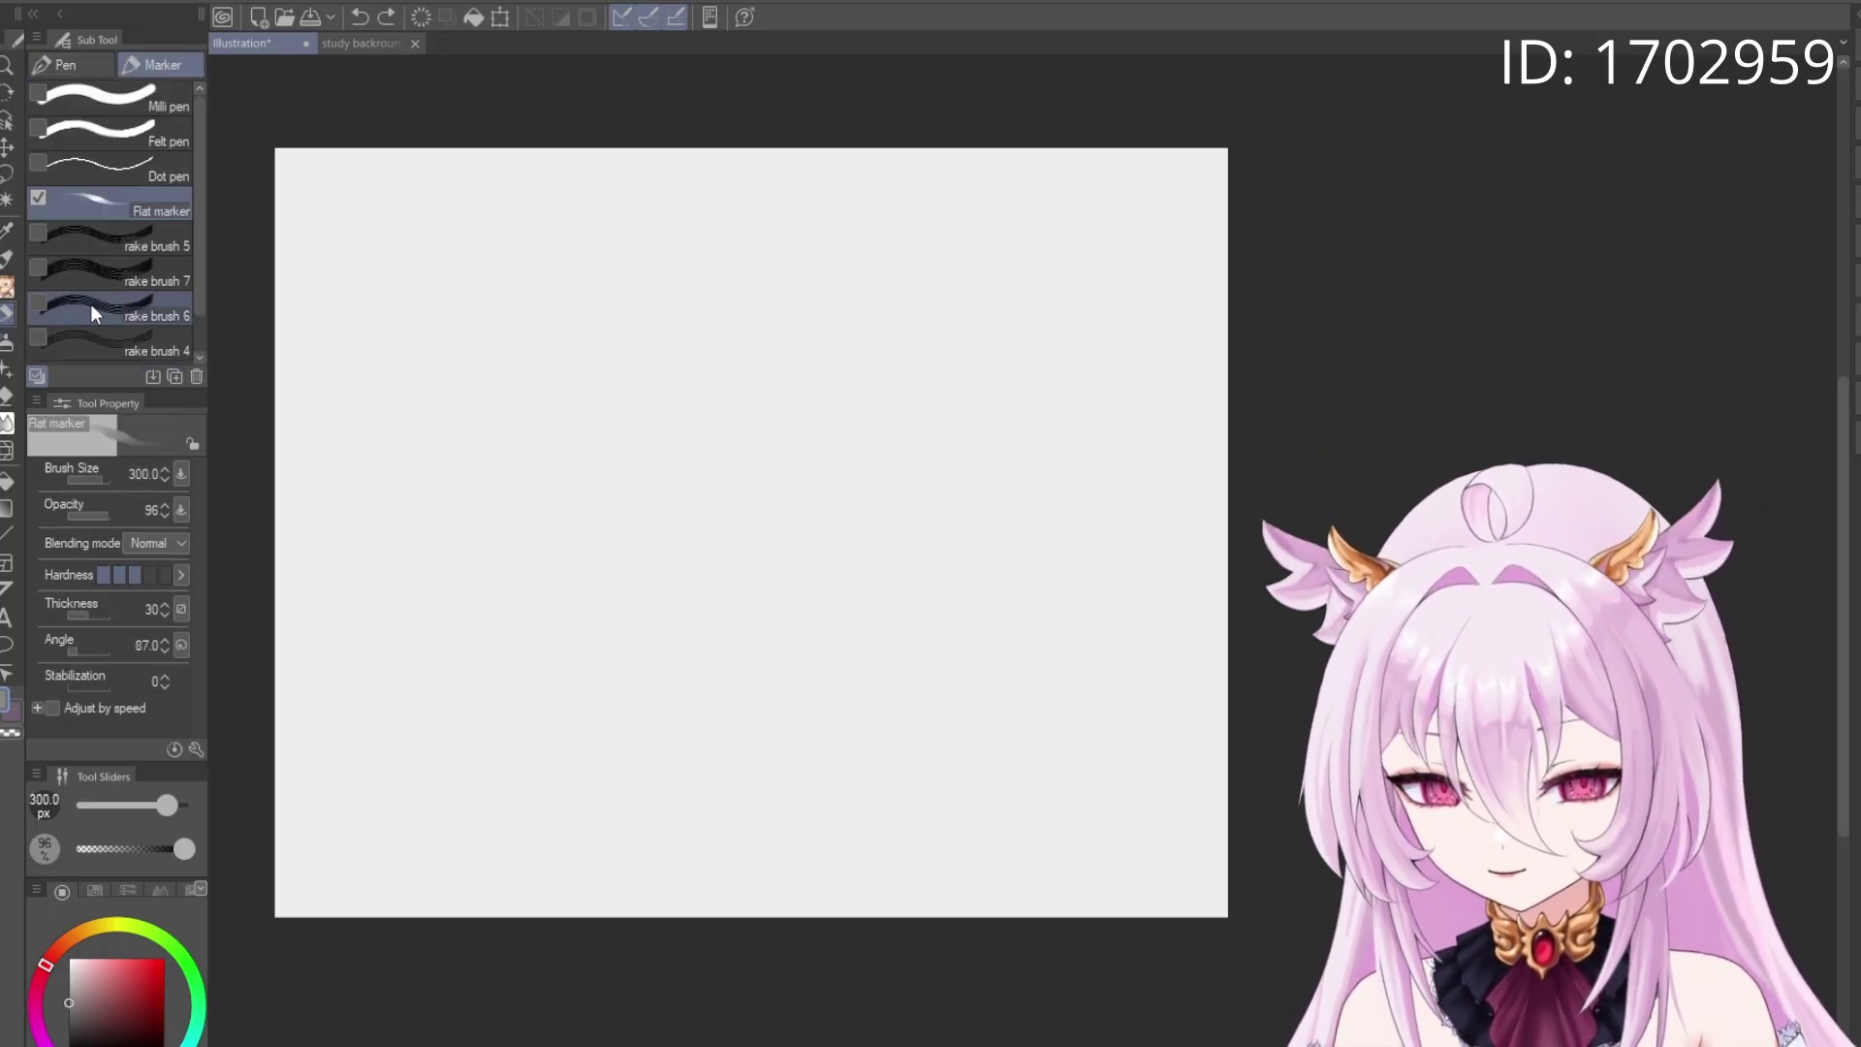
pyautogui.click(8, 336)
pyautogui.click(7, 257)
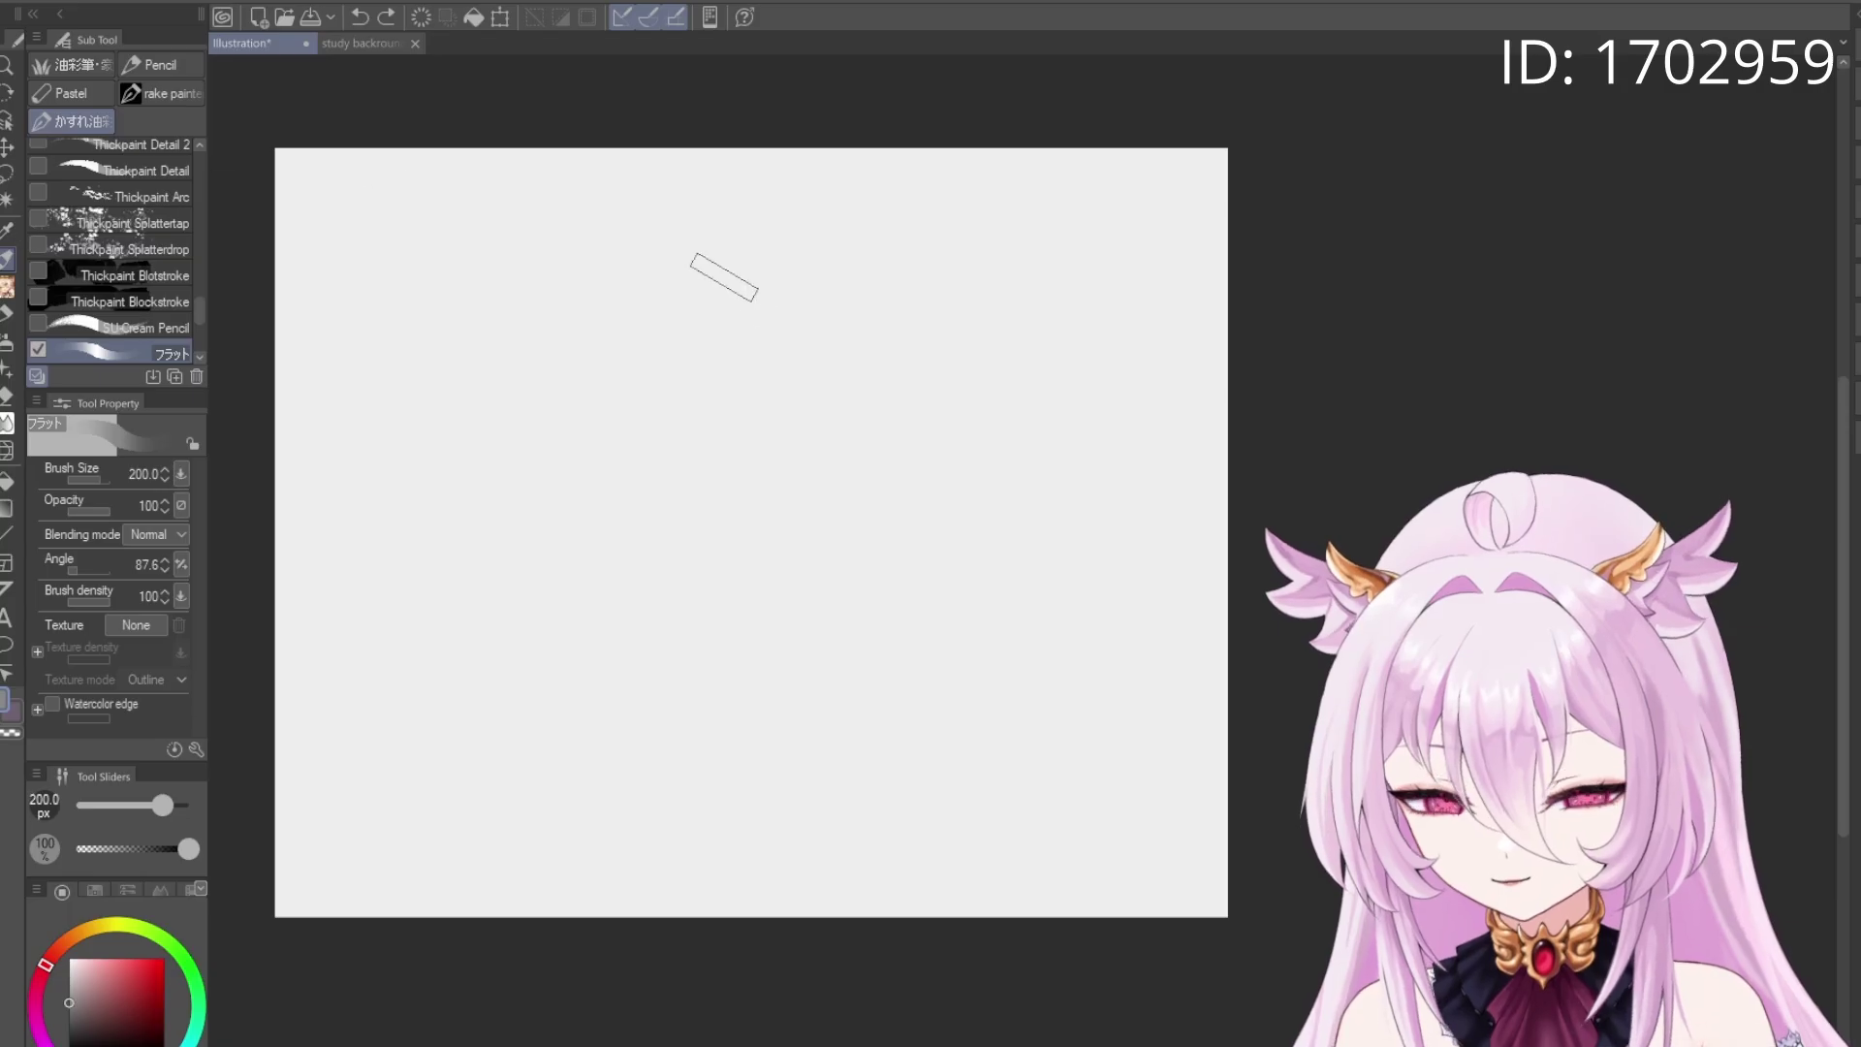
pyautogui.moveTo(449, 241)
pyautogui.mouseDown()
pyautogui.moveTo(935, 432)
pyautogui.moveTo(572, 696)
pyautogui.mouseUp()
pyautogui.hotkey('ctrl', 'z')
pyautogui.moveTo(620, 229); pyautogui.dragTo(601, 725)
pyautogui.moveTo(632, 293)
pyautogui.mouseDown()
pyautogui.moveTo(625, 441)
pyautogui.moveTo(685, 349)
pyautogui.moveTo(732, 648)
pyautogui.mouseUp()
pyautogui.hotkey('ctrl', 'z')
pyautogui.moveTo(659, 288); pyautogui.dragTo(635, 747)
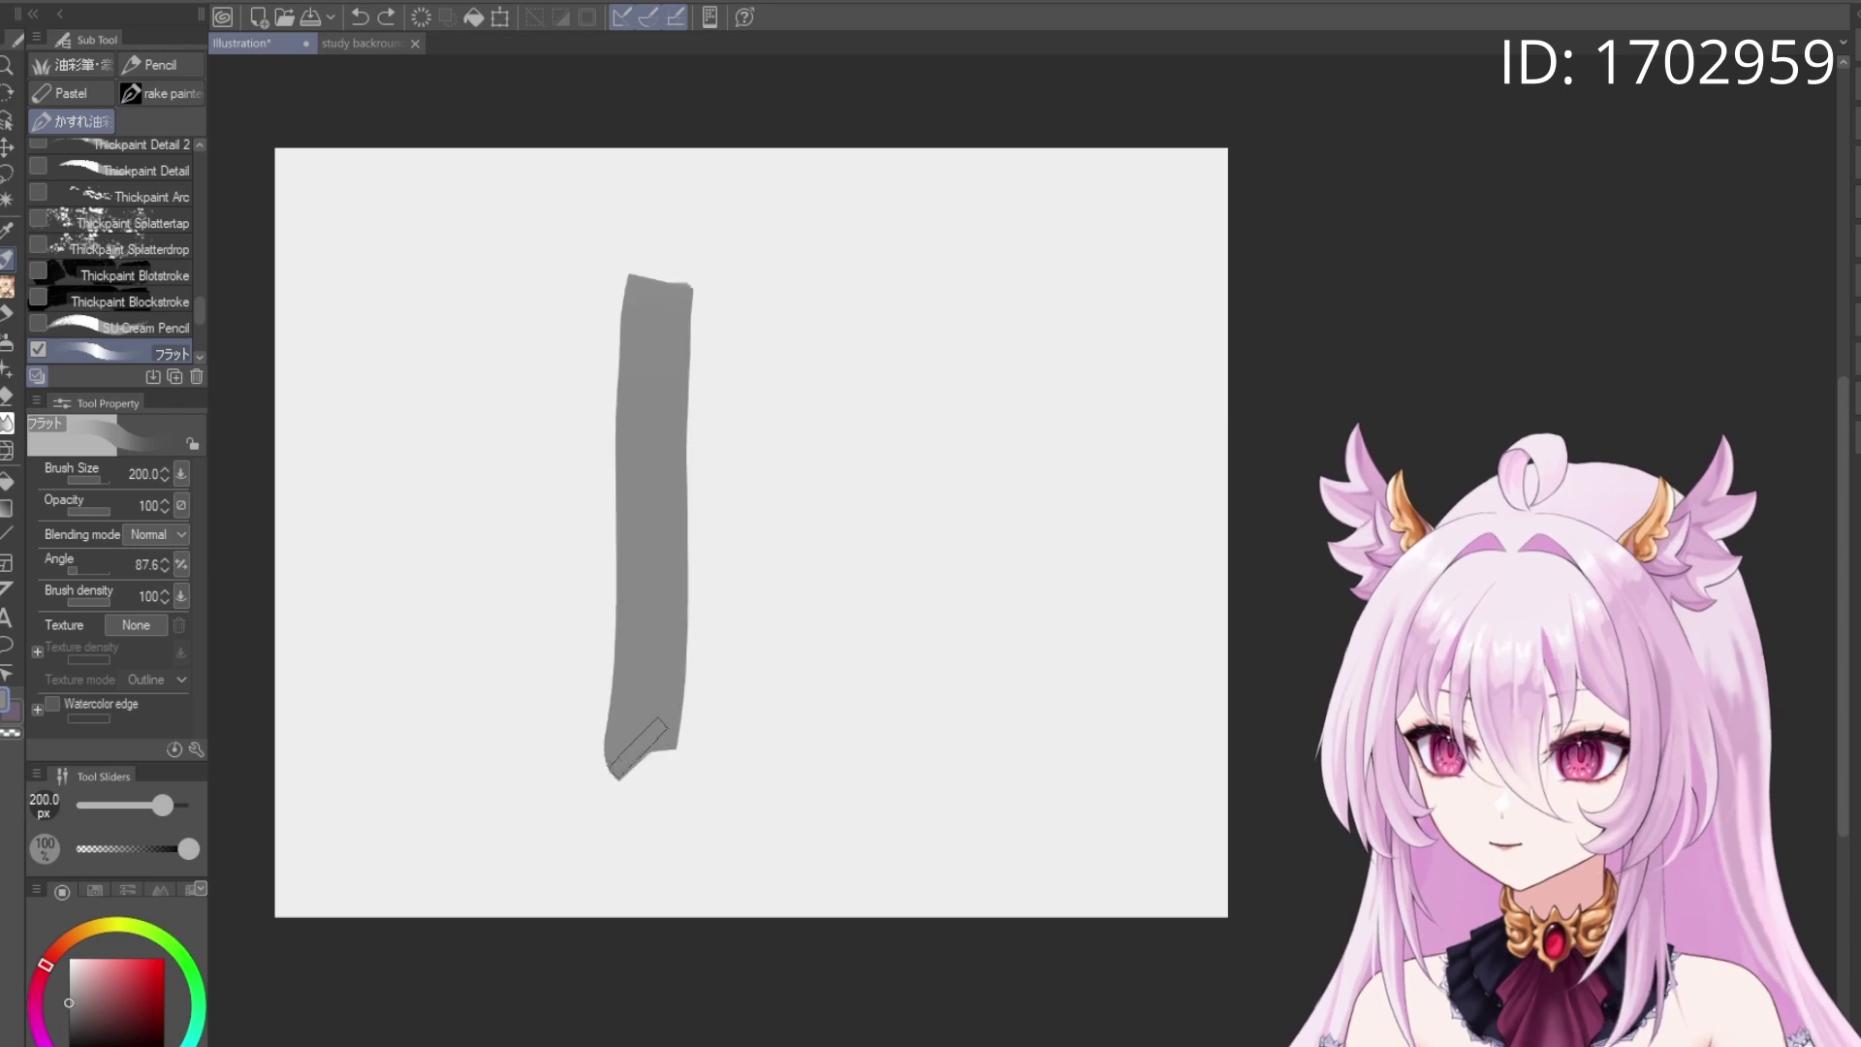
pyautogui.press('Delete')
# Repeat single vertical フラット strokes near the middle of the canvas, clearing the canvas after each
pyautogui.moveTo(702, 283); pyautogui.dragTo(688, 594)
pyautogui.press('Delete')
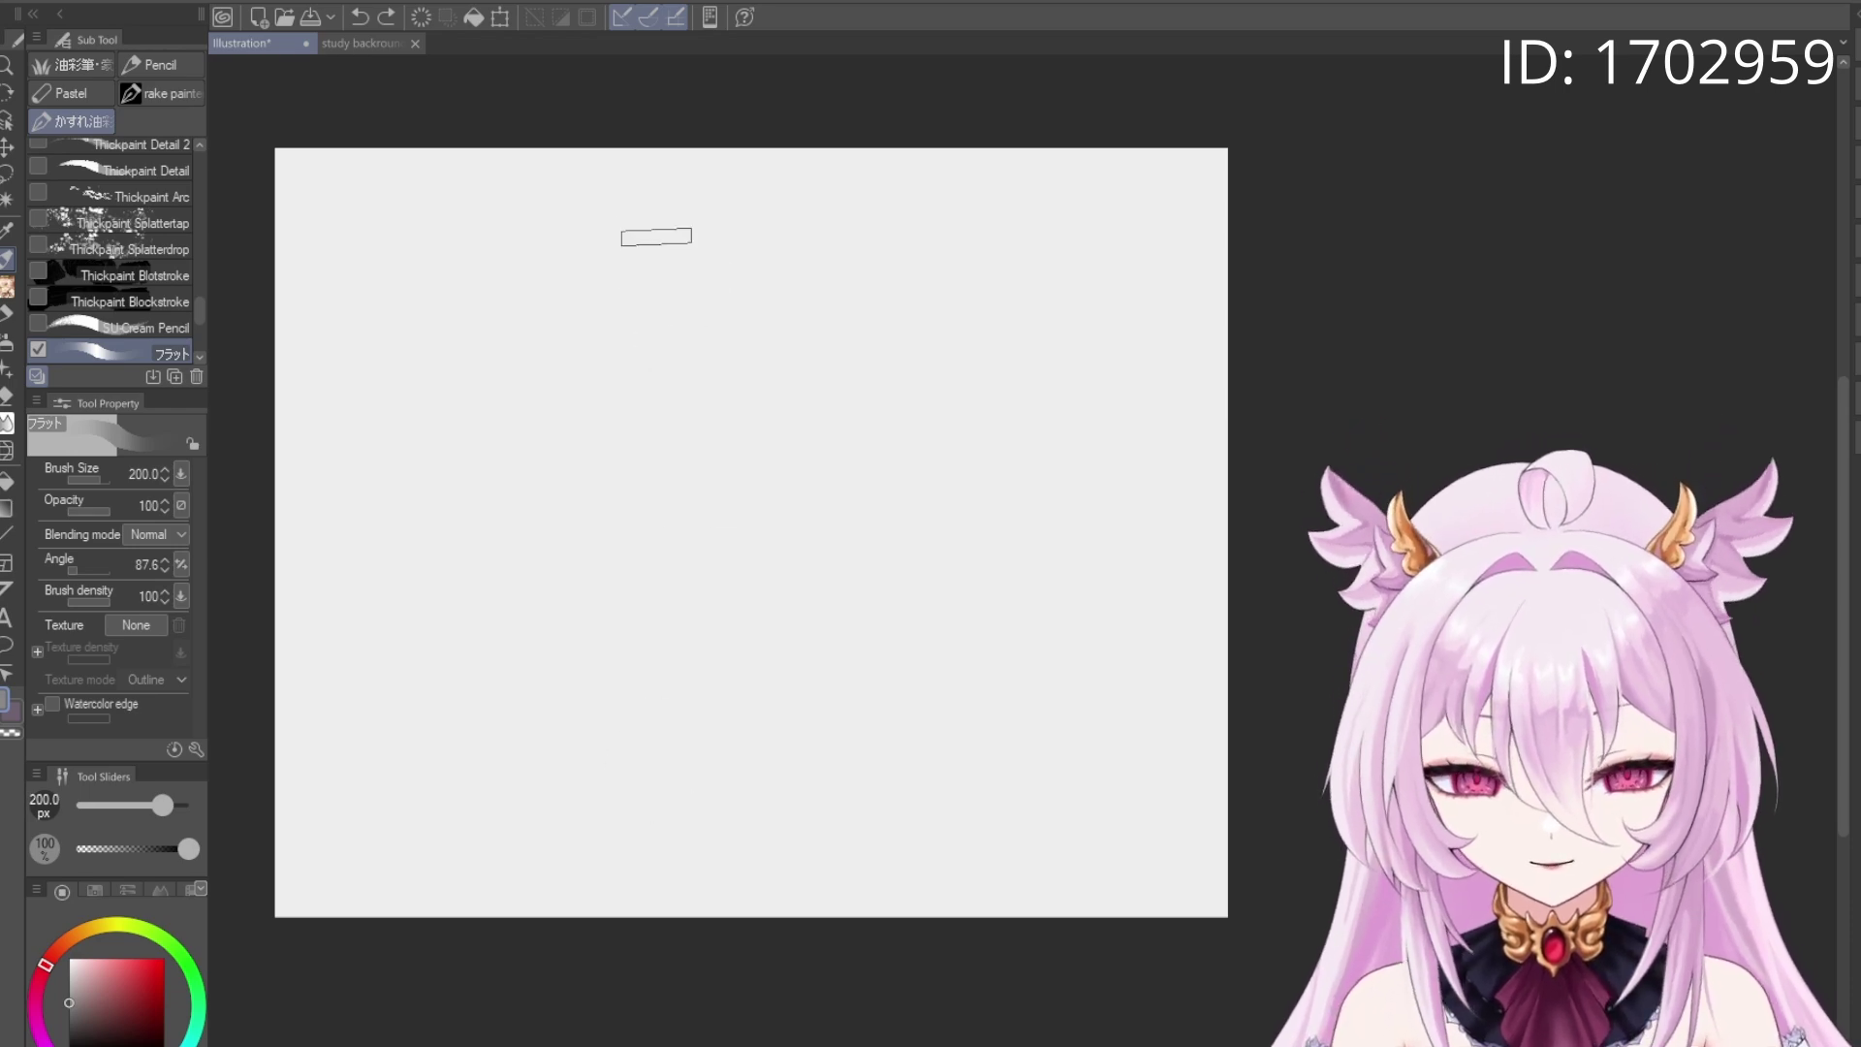
pyautogui.moveTo(656, 236); pyautogui.dragTo(624, 752)
pyautogui.press('Delete')
pyautogui.moveTo(669, 254); pyautogui.dragTo(674, 746)
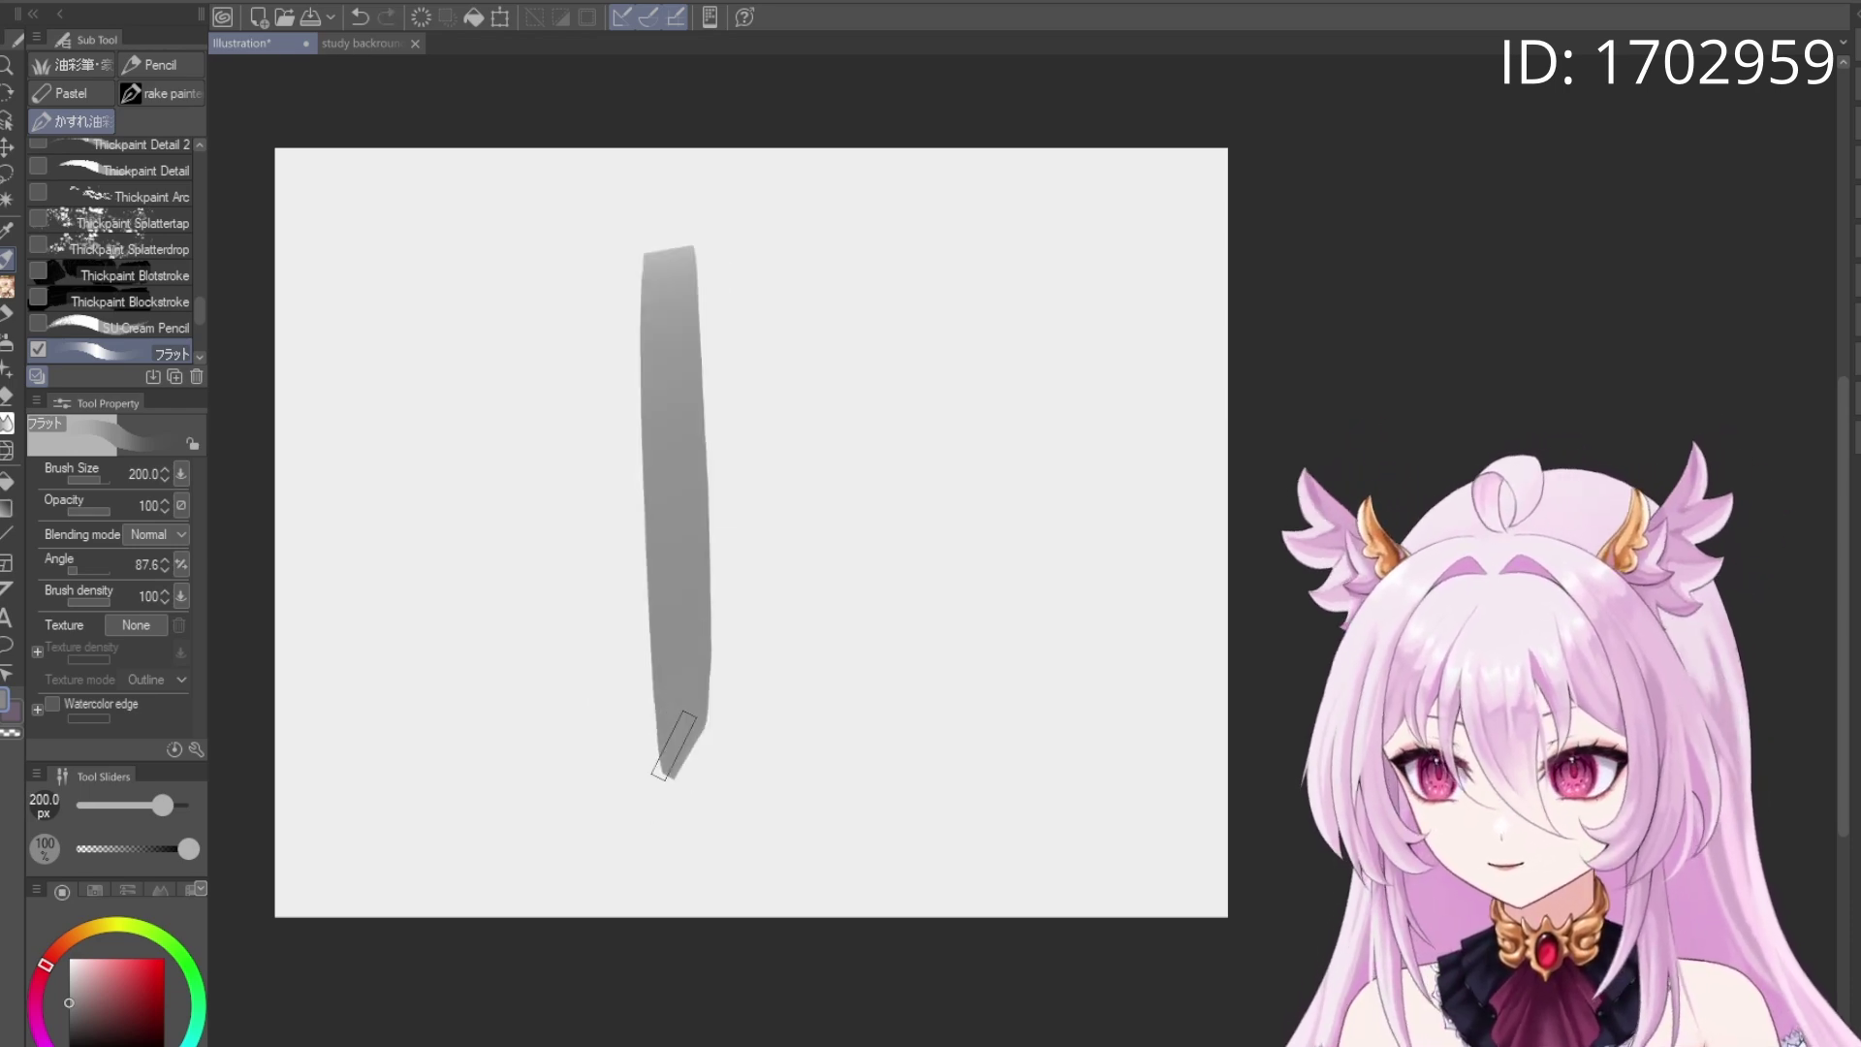
pyautogui.press('Delete')
pyautogui.moveTo(696, 242); pyautogui.dragTo(706, 644)
pyautogui.press('Delete')
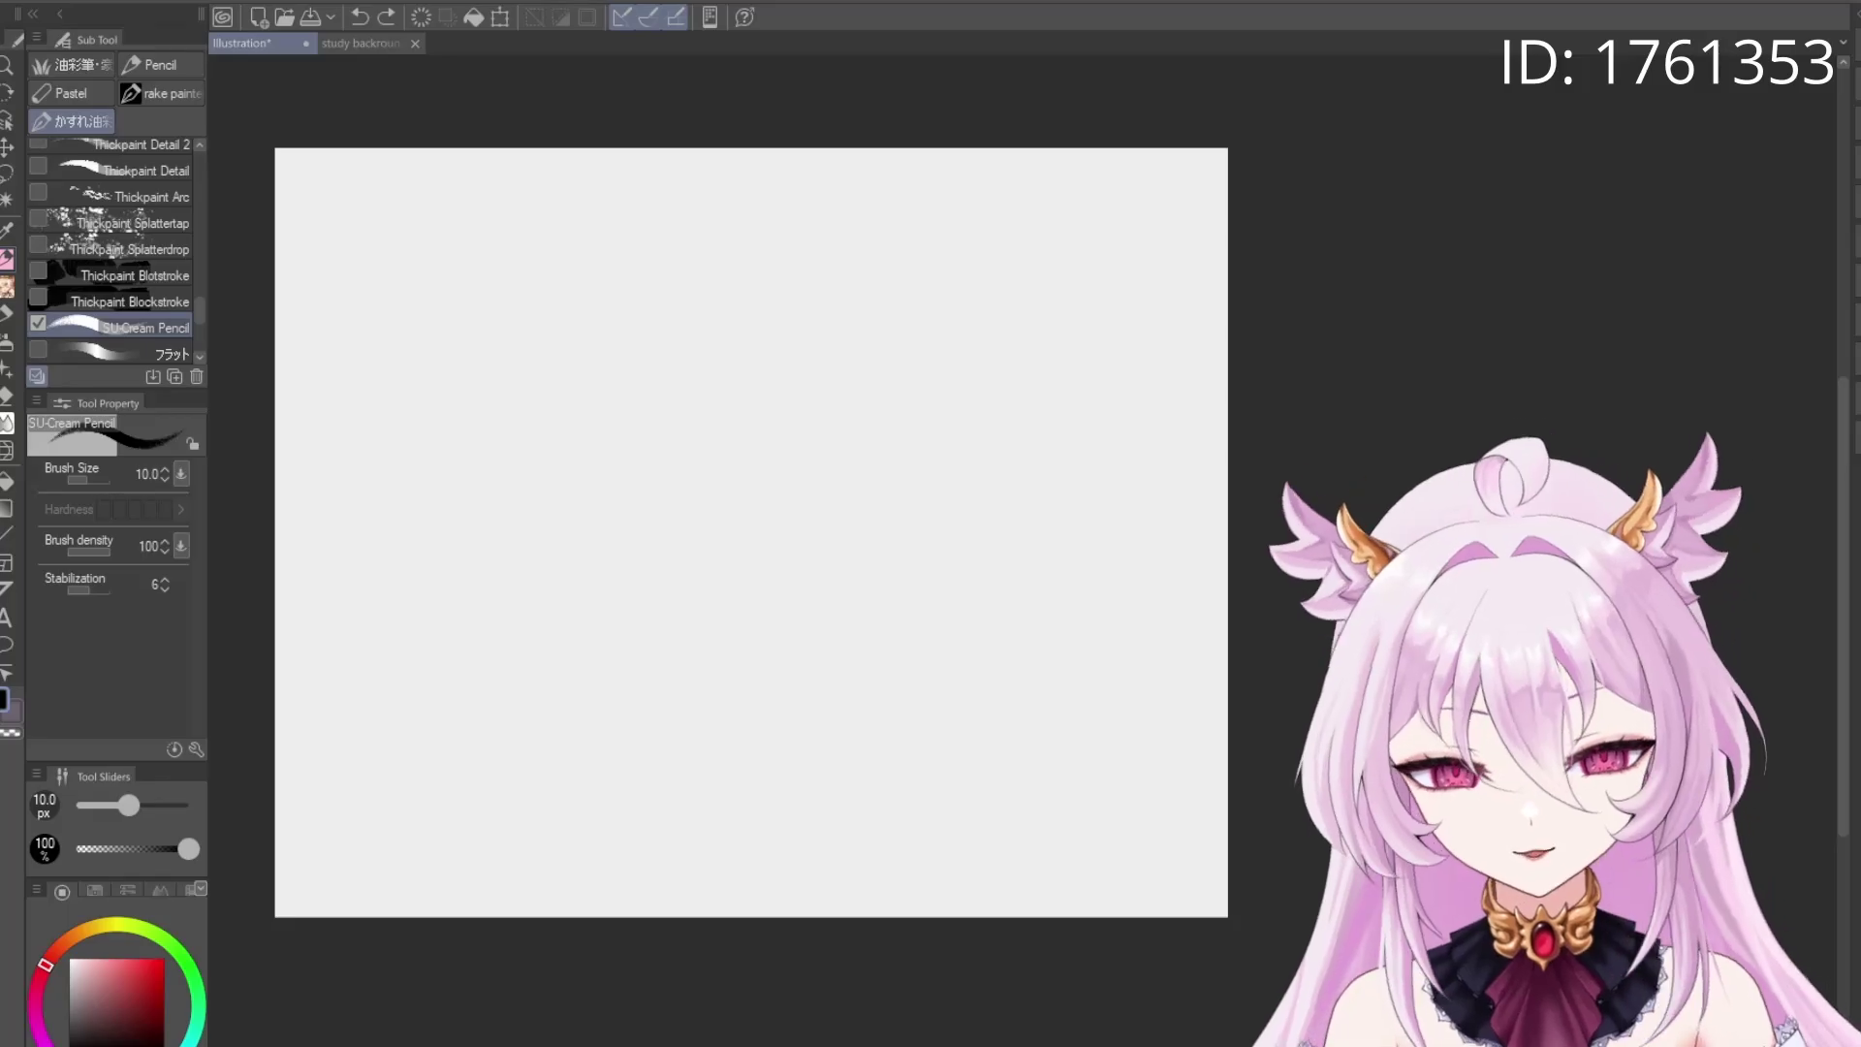
# Try black zigzag strokes with the SU-Cream Pencil at 80 px and at 150 px, clearing the canvas after each
pyautogui.press(']')
pyautogui.press(']')
pyautogui.press(']')
pyautogui.press(']')
pyautogui.press(']')
pyautogui.press(']')
pyautogui.press(']')
pyautogui.press(']')
pyautogui.press(']')
pyautogui.press(']')
pyautogui.press(']')
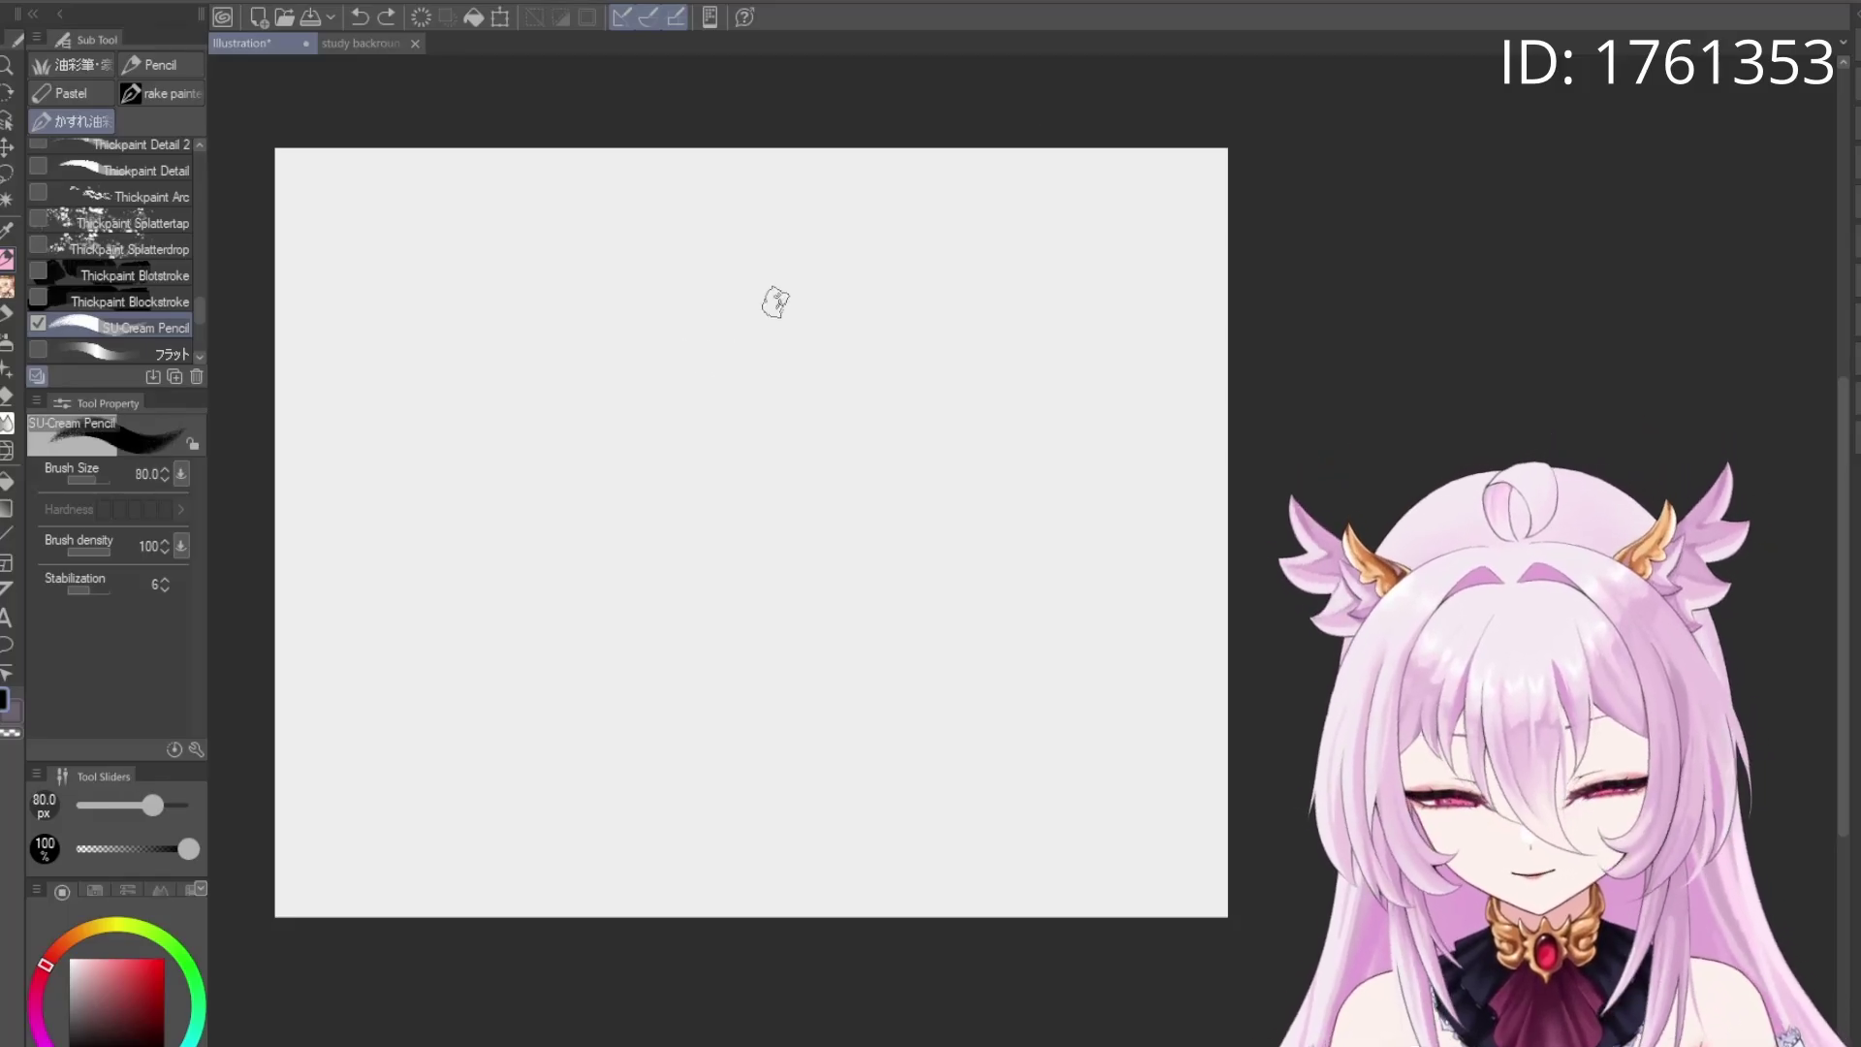
pyautogui.moveTo(775, 303)
pyautogui.mouseDown()
pyautogui.moveTo(998, 266)
pyautogui.moveTo(865, 713)
pyautogui.mouseUp()
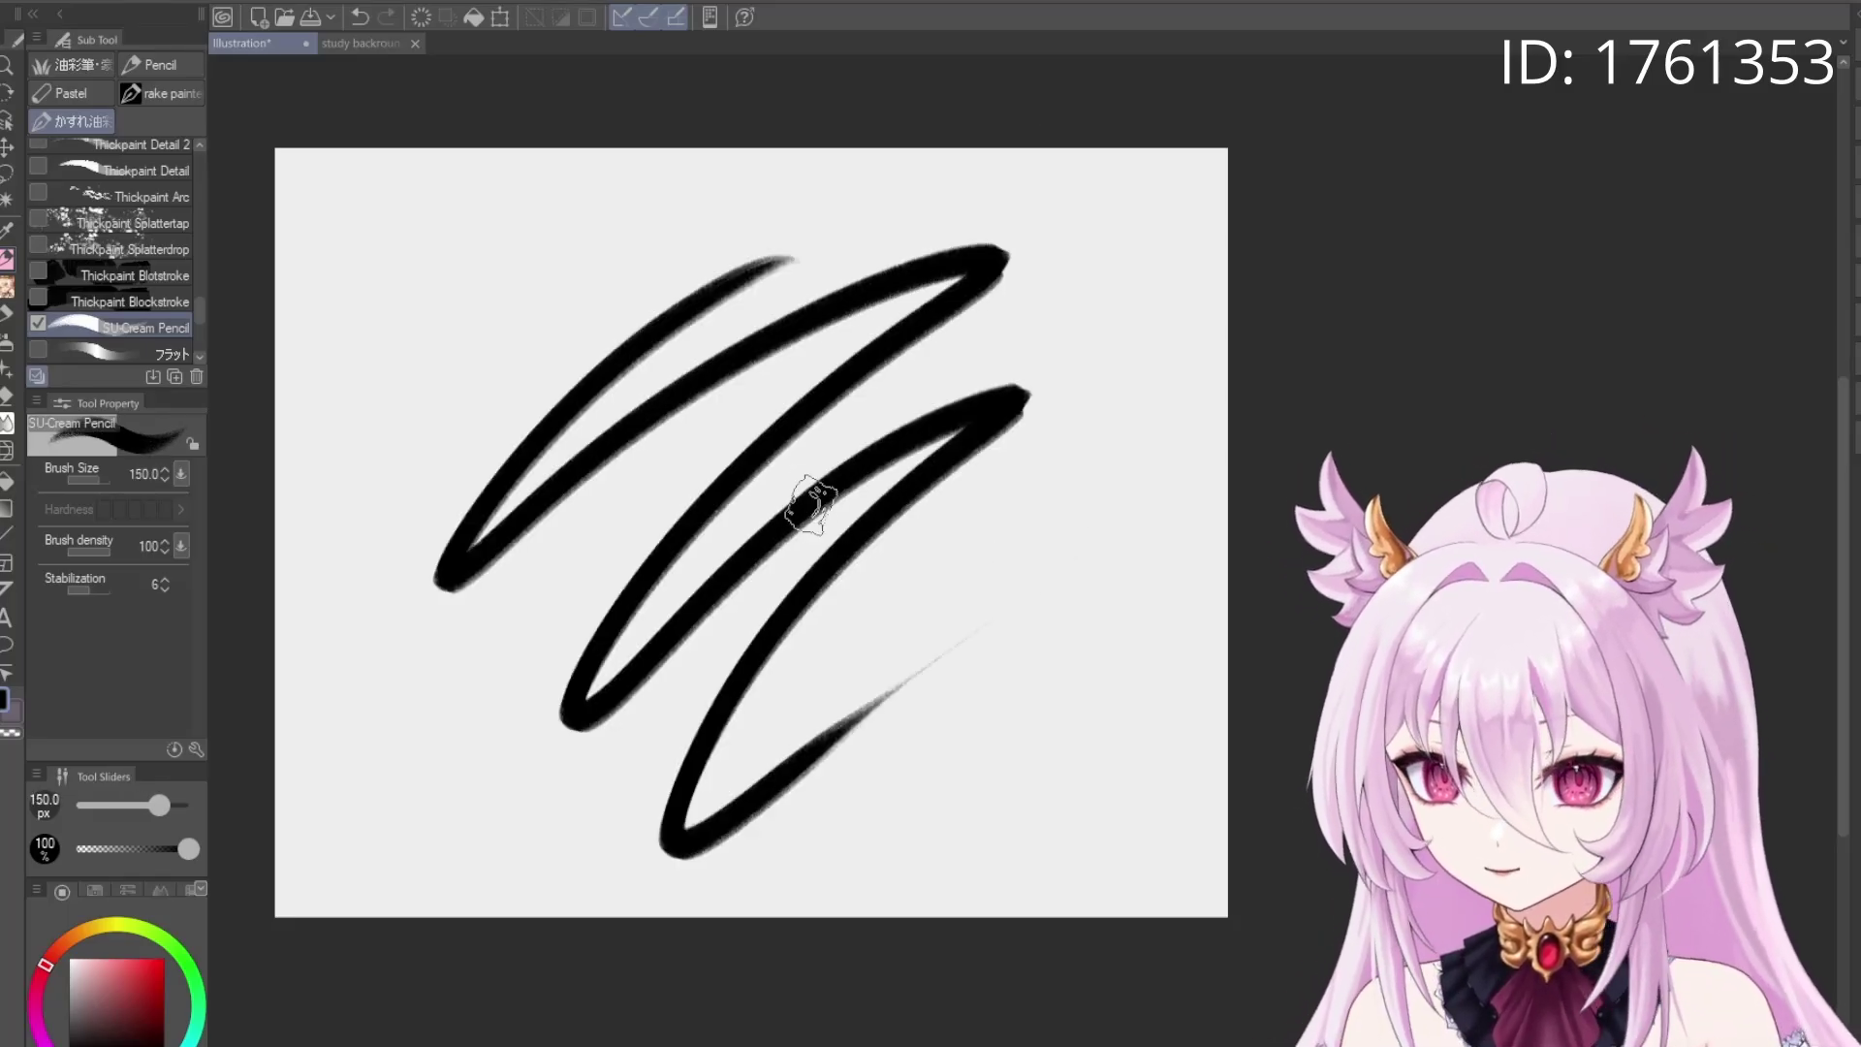
pyautogui.press('Delete')
pyautogui.moveTo(502, 540)
pyautogui.mouseDown()
pyautogui.moveTo(976, 217)
pyautogui.moveTo(860, 631)
pyautogui.mouseUp()
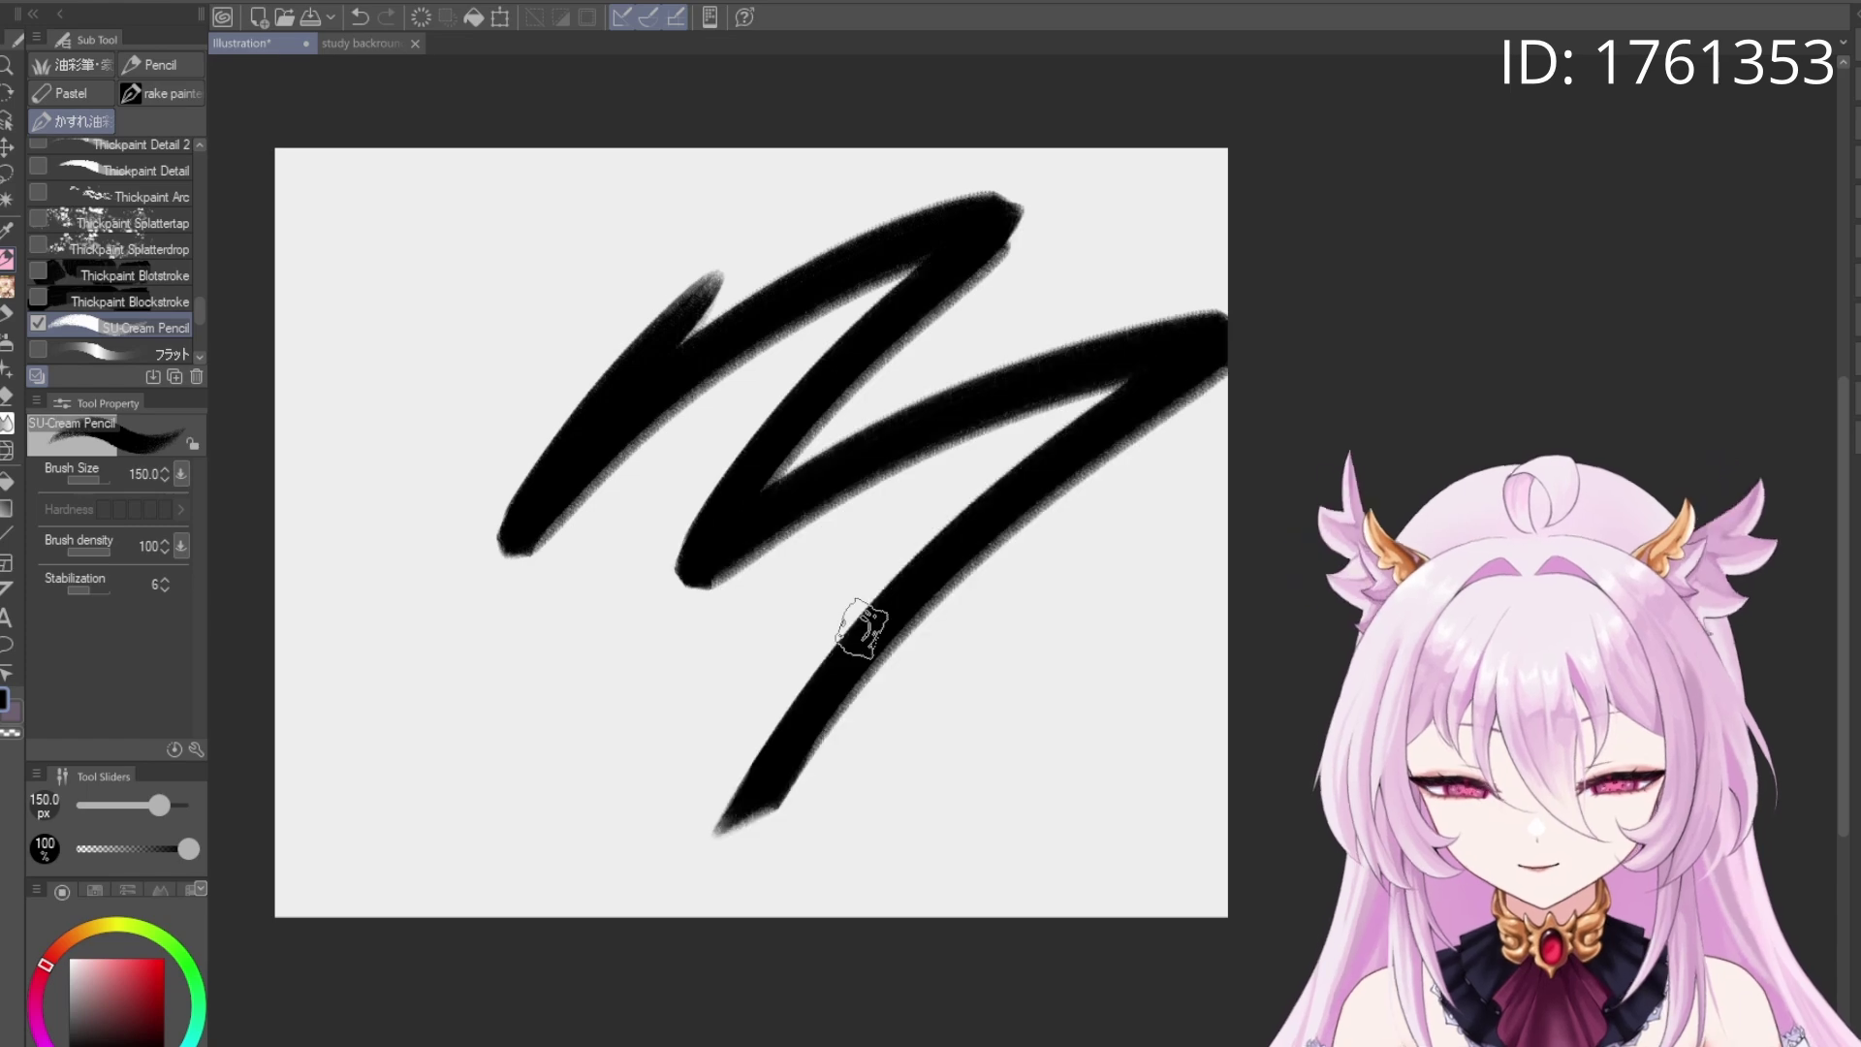
pyautogui.press('Delete')
# Reduce the SU-Cream Pencil to 70 px and try a few strokes across the canvas, undoing each
pyautogui.press('[')
pyautogui.press('[')
pyautogui.press('[')
pyautogui.moveTo(662, 632)
pyautogui.mouseDown()
pyautogui.moveTo(873, 417)
pyautogui.moveTo(903, 765)
pyautogui.mouseUp()
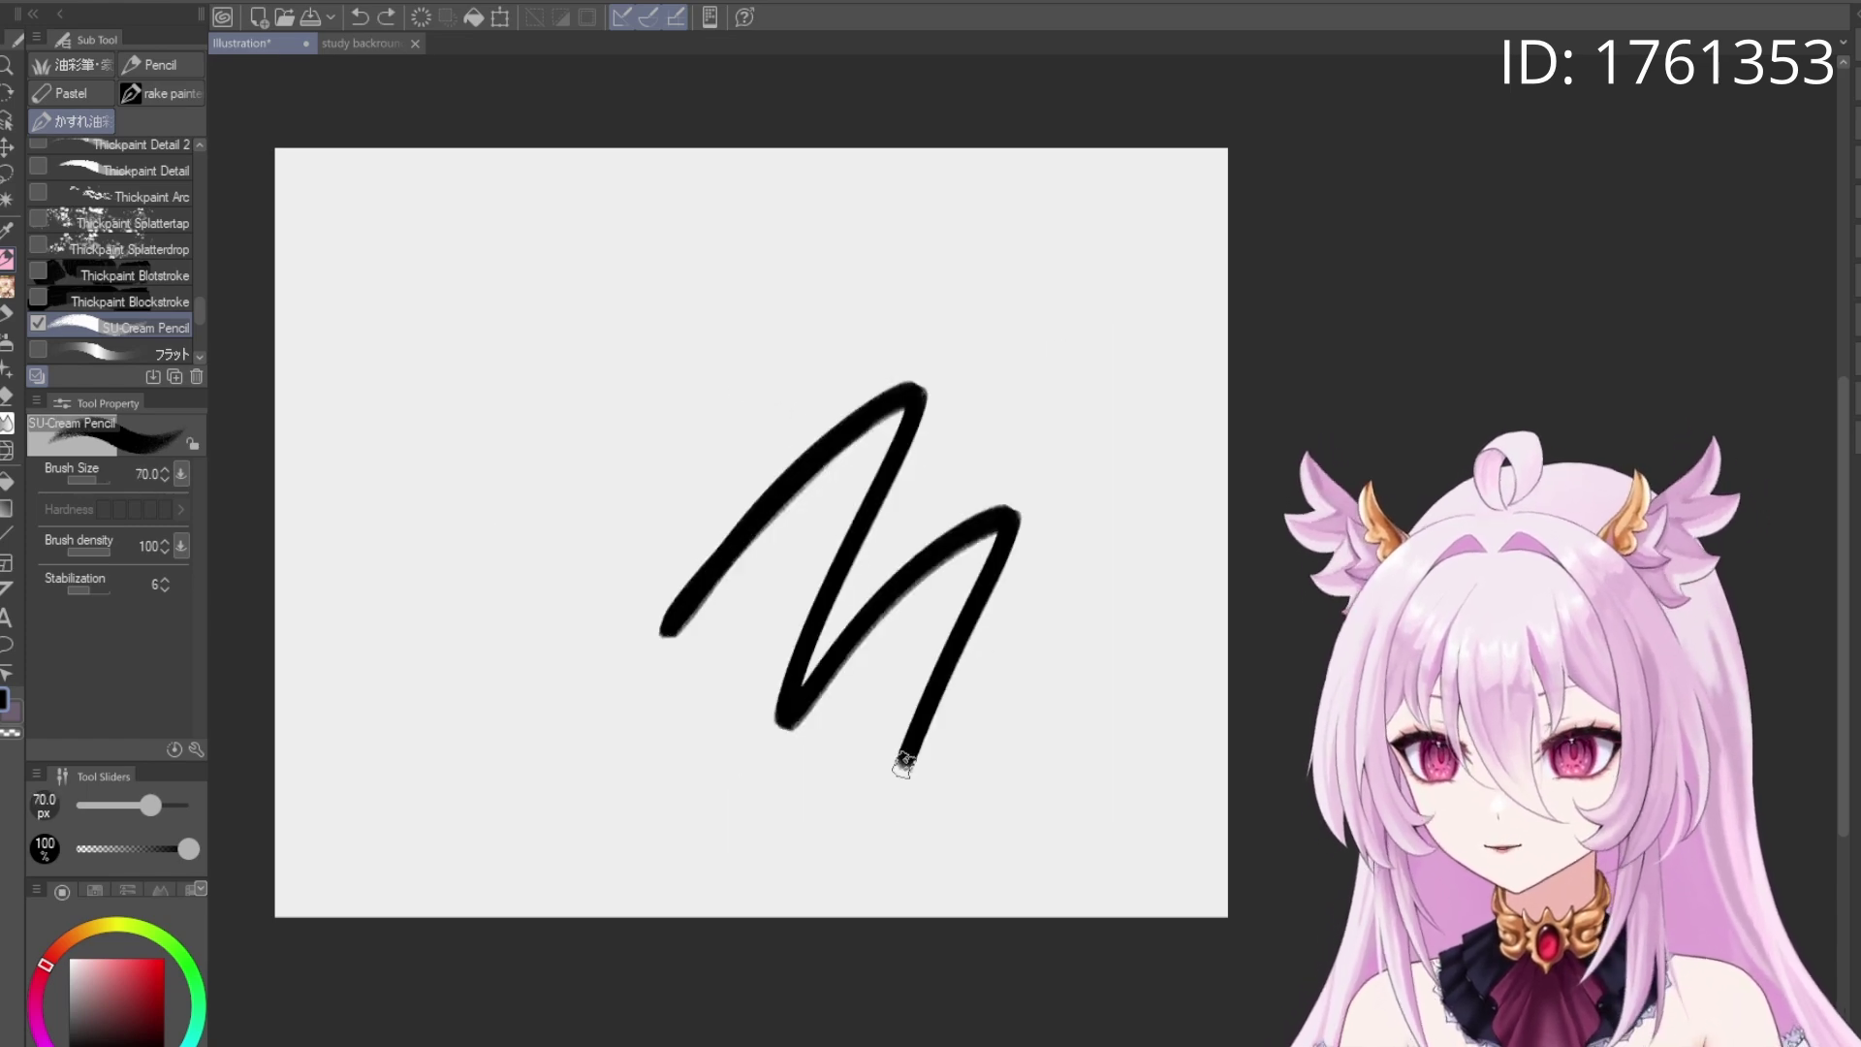
pyautogui.hotkey('ctrl', 'z')
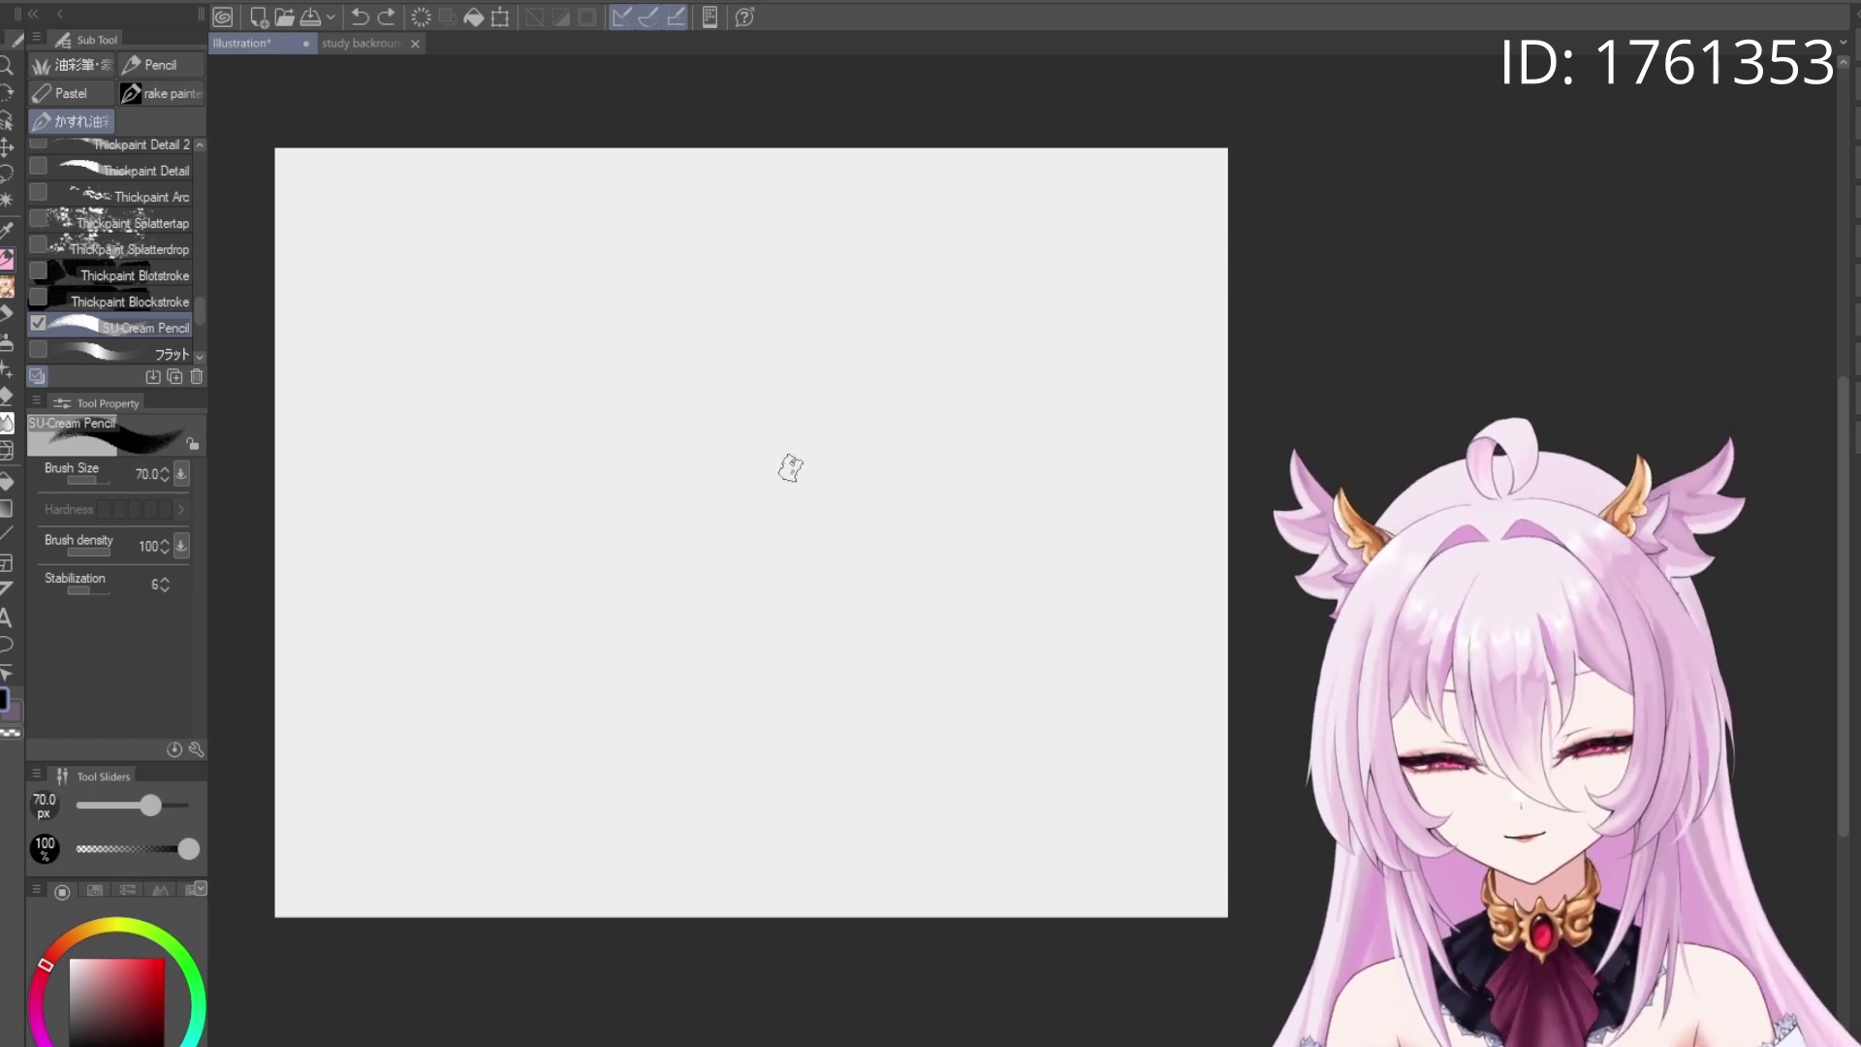
pyautogui.moveTo(656, 428)
pyautogui.mouseDown()
pyautogui.moveTo(1009, 320)
pyautogui.moveTo(678, 766)
pyautogui.mouseUp()
pyautogui.hotkey('ctrl', 'z')
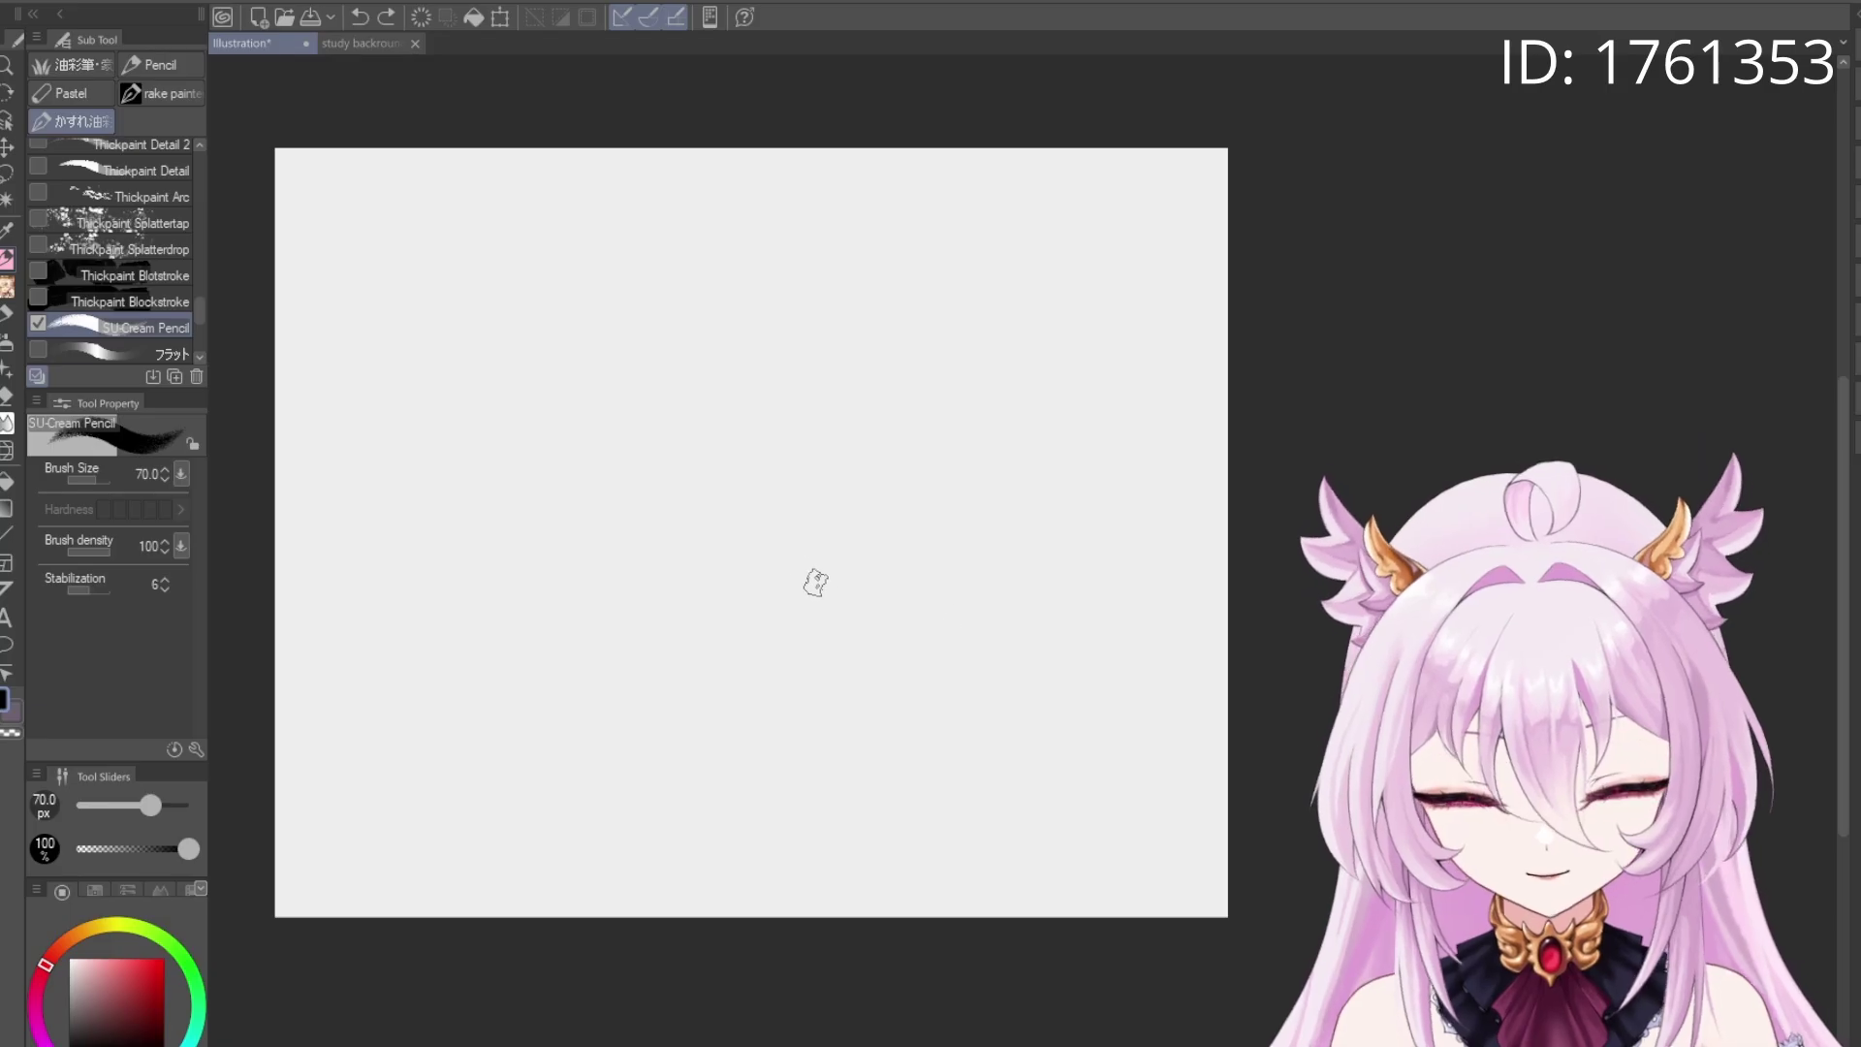
pyautogui.moveTo(514, 499)
pyautogui.mouseDown()
pyautogui.moveTo(740, 342)
pyautogui.moveTo(736, 718)
pyautogui.mouseUp()
pyautogui.hotkey('ctrl', 'z')
# Try broad strokes with the SU-Cream Pencil at 170 px, undoing each one
pyautogui.press('[')
pyautogui.press('[')
pyautogui.press('[')
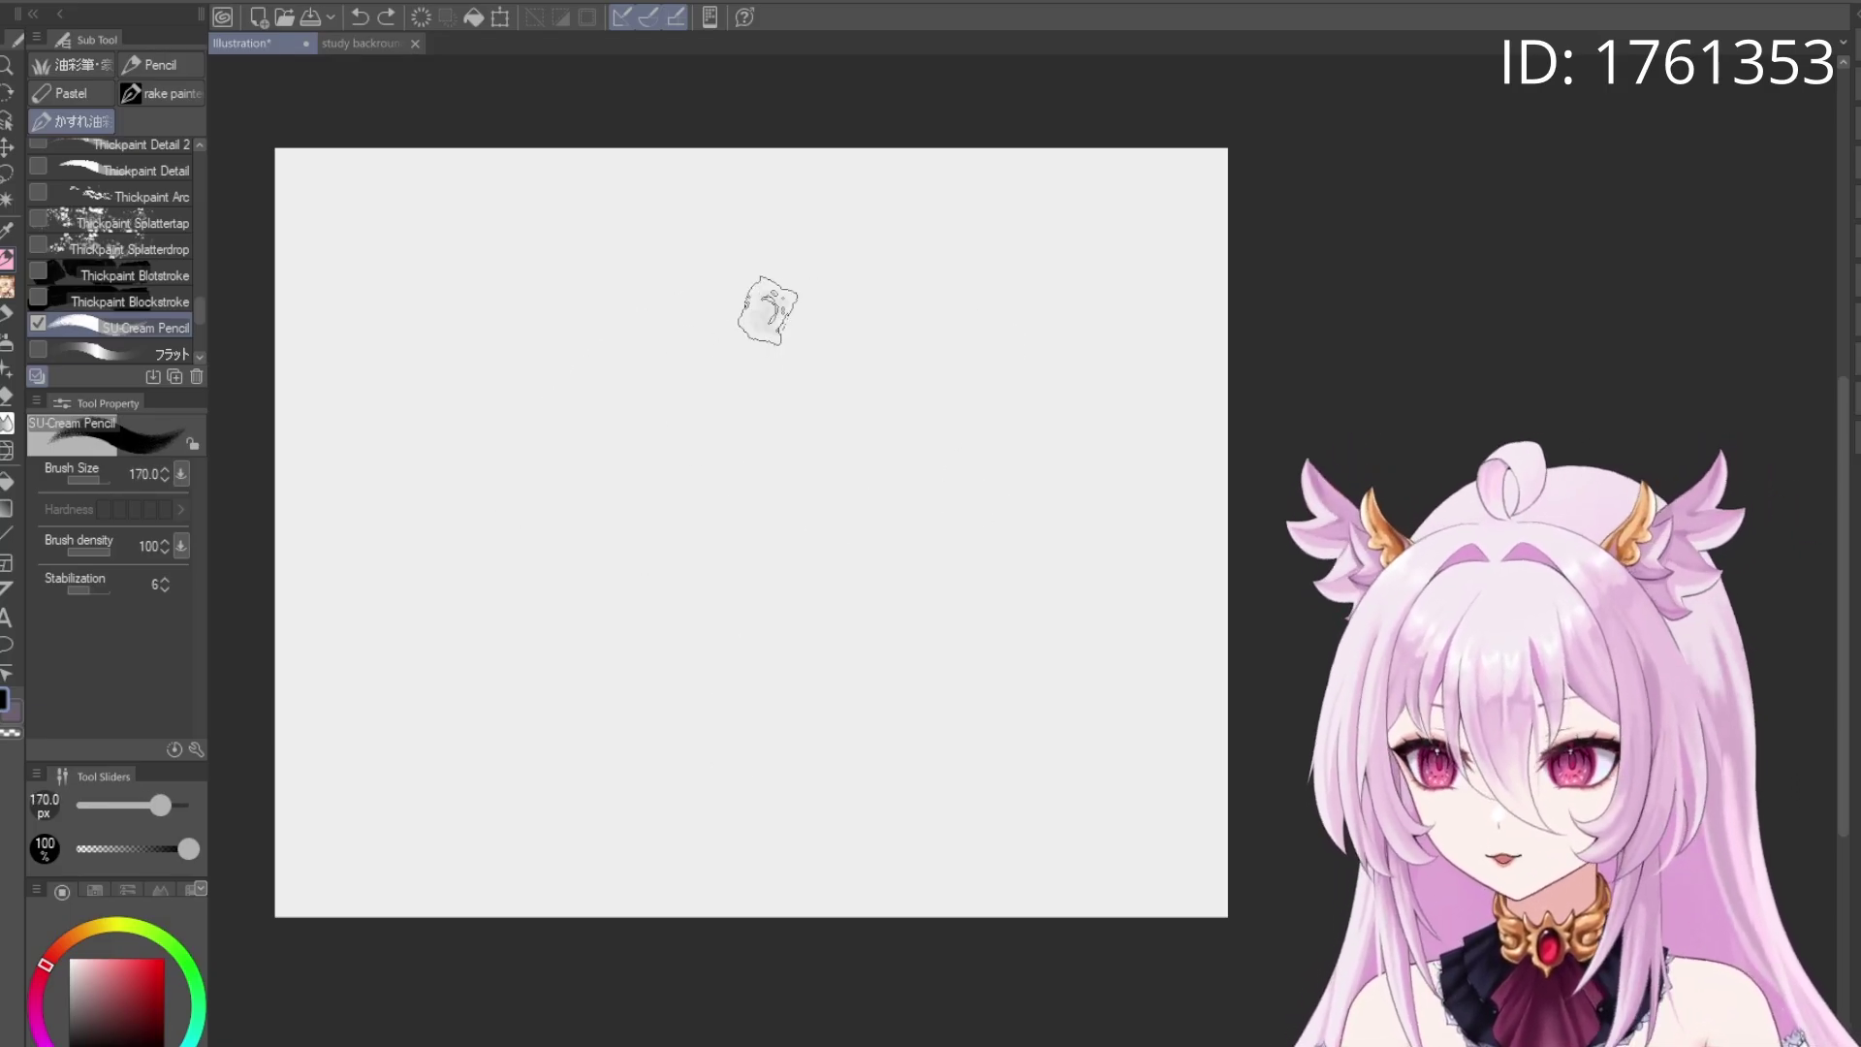
pyautogui.moveTo(768, 304); pyautogui.dragTo(664, 602)
pyautogui.hotkey('ctrl', 'z')
pyautogui.moveTo(520, 532)
pyautogui.mouseDown()
pyautogui.moveTo(769, 311)
pyautogui.moveTo(897, 358)
pyautogui.mouseUp()
pyautogui.hotkey('ctrl', 'z')
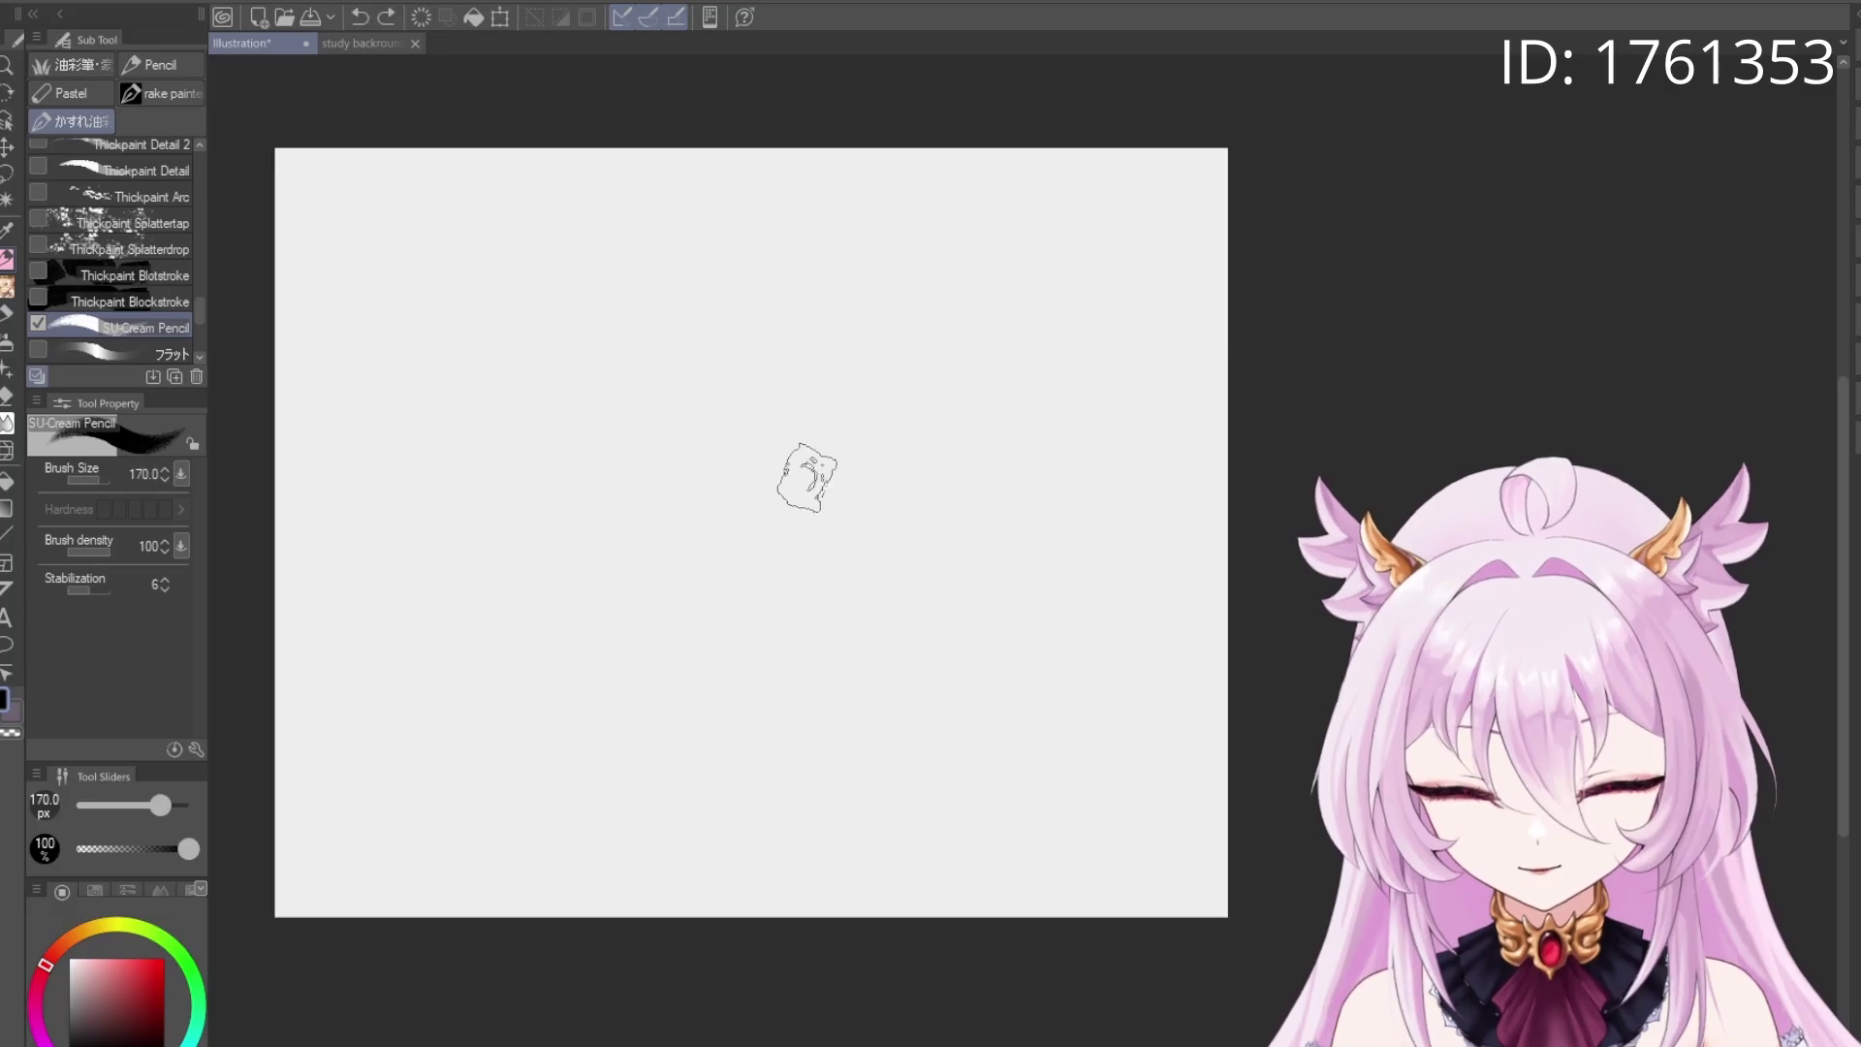
# Sketch a thin oval loop and another stroke with the SU-Cream Pencil at 20 px, undoing both
pyautogui.moveTo(630, 325)
pyautogui.mouseDown()
pyautogui.moveTo(905, 274)
pyautogui.moveTo(494, 581)
pyautogui.mouseUp()
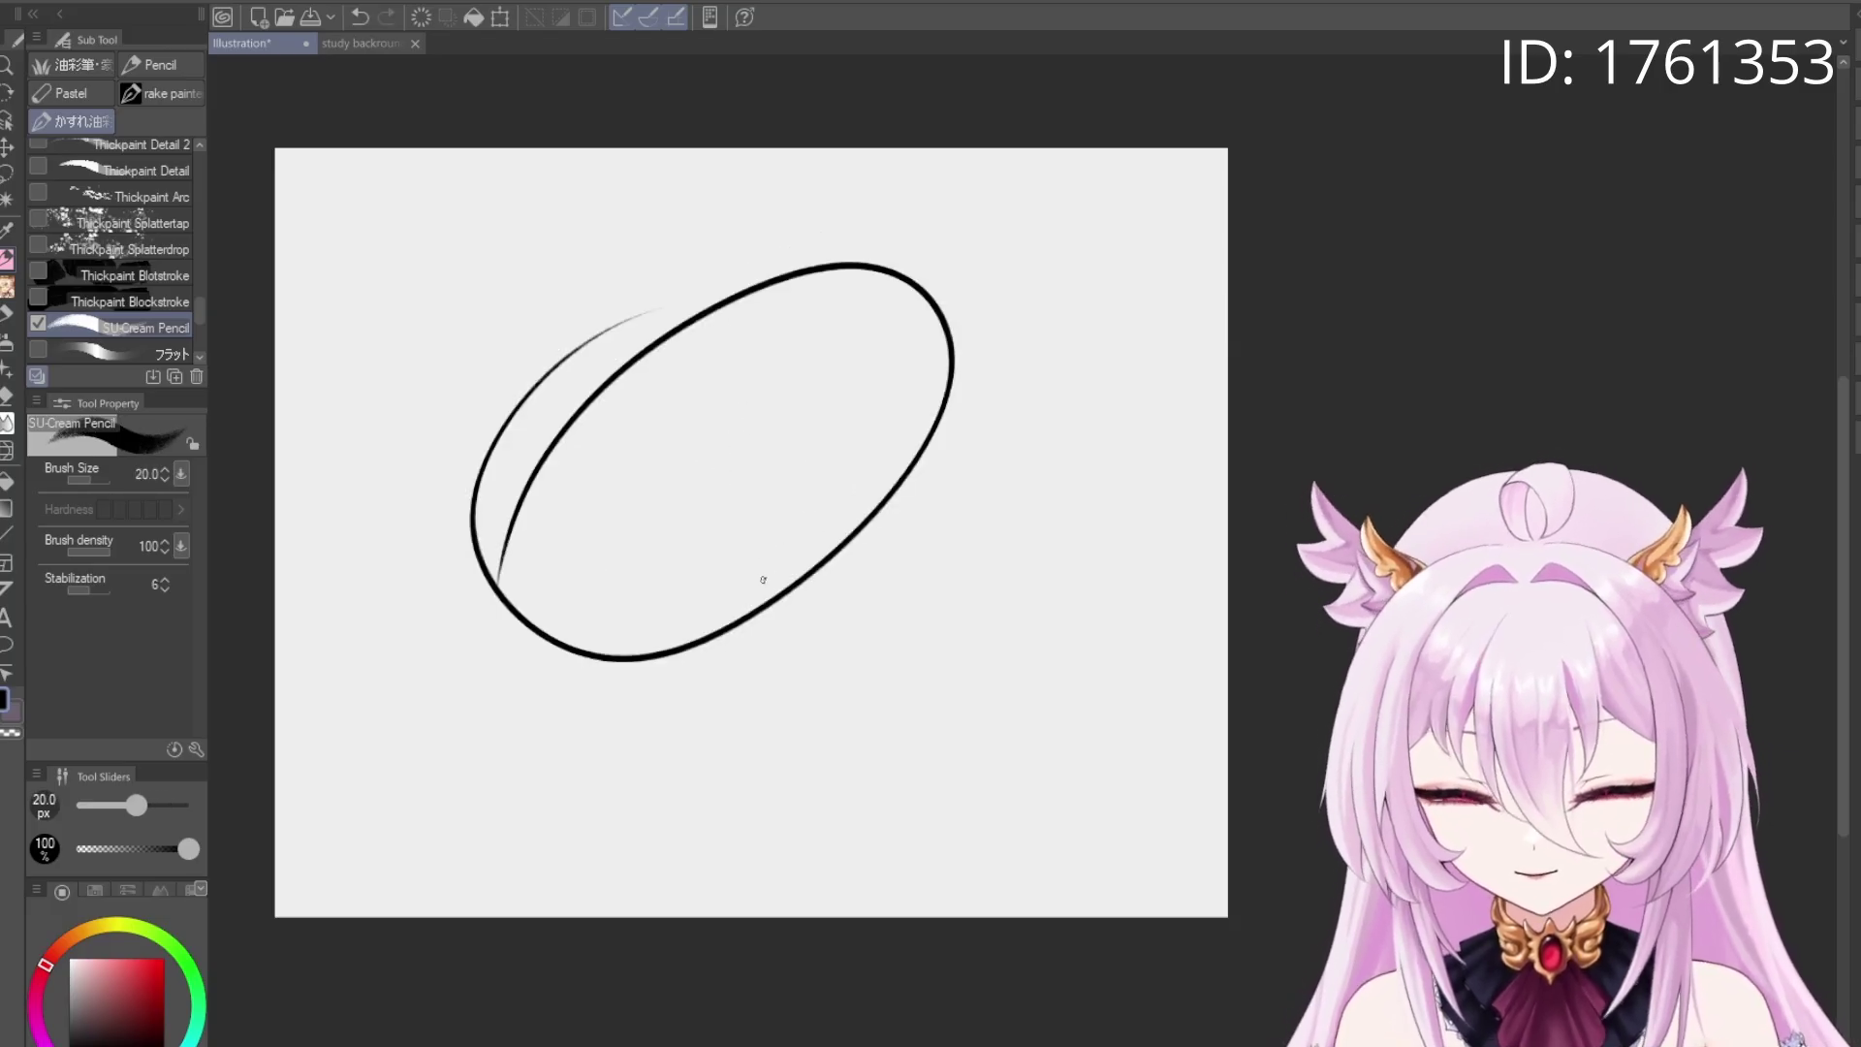
pyautogui.hotkey('ctrl', 'z')
pyautogui.moveTo(1008, 281)
pyautogui.mouseDown()
pyautogui.moveTo(665, 448)
pyautogui.moveTo(906, 595)
pyautogui.moveTo(963, 548)
pyautogui.mouseUp()
pyautogui.hotkey('ctrl', 'z')
# Adjust the SU-Cream Pencil's size and try another long stroke across the canvas, undoing it
pyautogui.press(']')
pyautogui.press(']')
pyautogui.press(']')
pyautogui.press('[')
pyautogui.press('[')
pyautogui.press('[')
pyautogui.press('[')
pyautogui.press('[')
pyautogui.moveTo(445, 540)
pyautogui.mouseDown()
pyautogui.moveTo(735, 304)
pyautogui.moveTo(1076, 289)
pyautogui.mouseUp()
pyautogui.hotkey('ctrl', 'z')
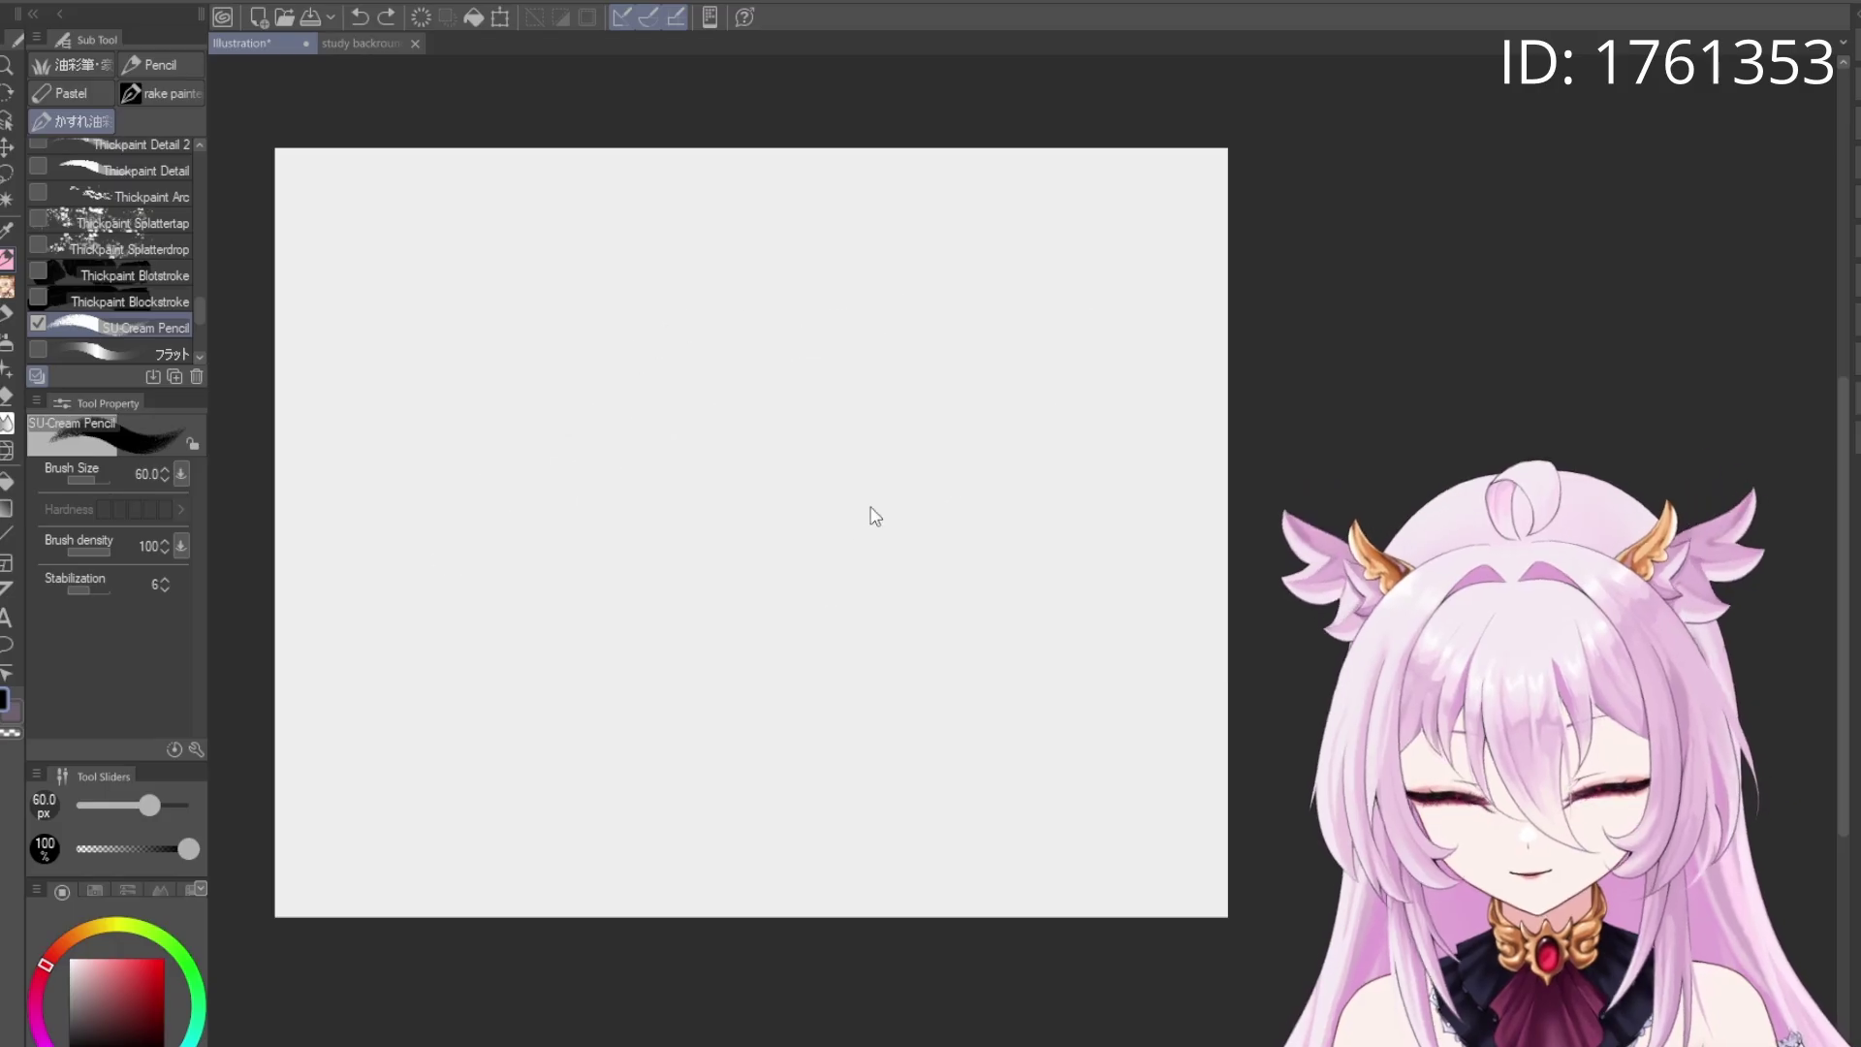
# Enlarge the SU-Cream Pencil to 200 px, fill a large black area with overlapping strokes and clear the canvas
pyautogui.press(']')
pyautogui.press(']')
pyautogui.press(']')
pyautogui.press(']')
pyautogui.press(']')
pyautogui.moveTo(835, 454)
pyautogui.mouseDown()
pyautogui.moveTo(880, 414)
pyautogui.moveTo(845, 539)
pyautogui.mouseUp()
pyautogui.moveTo(955, 320)
pyautogui.mouseDown()
pyautogui.moveTo(532, 469)
pyautogui.moveTo(504, 460)
pyautogui.moveTo(573, 469)
pyautogui.moveTo(540, 740)
pyautogui.moveTo(730, 532)
pyautogui.moveTo(705, 679)
pyautogui.mouseUp()
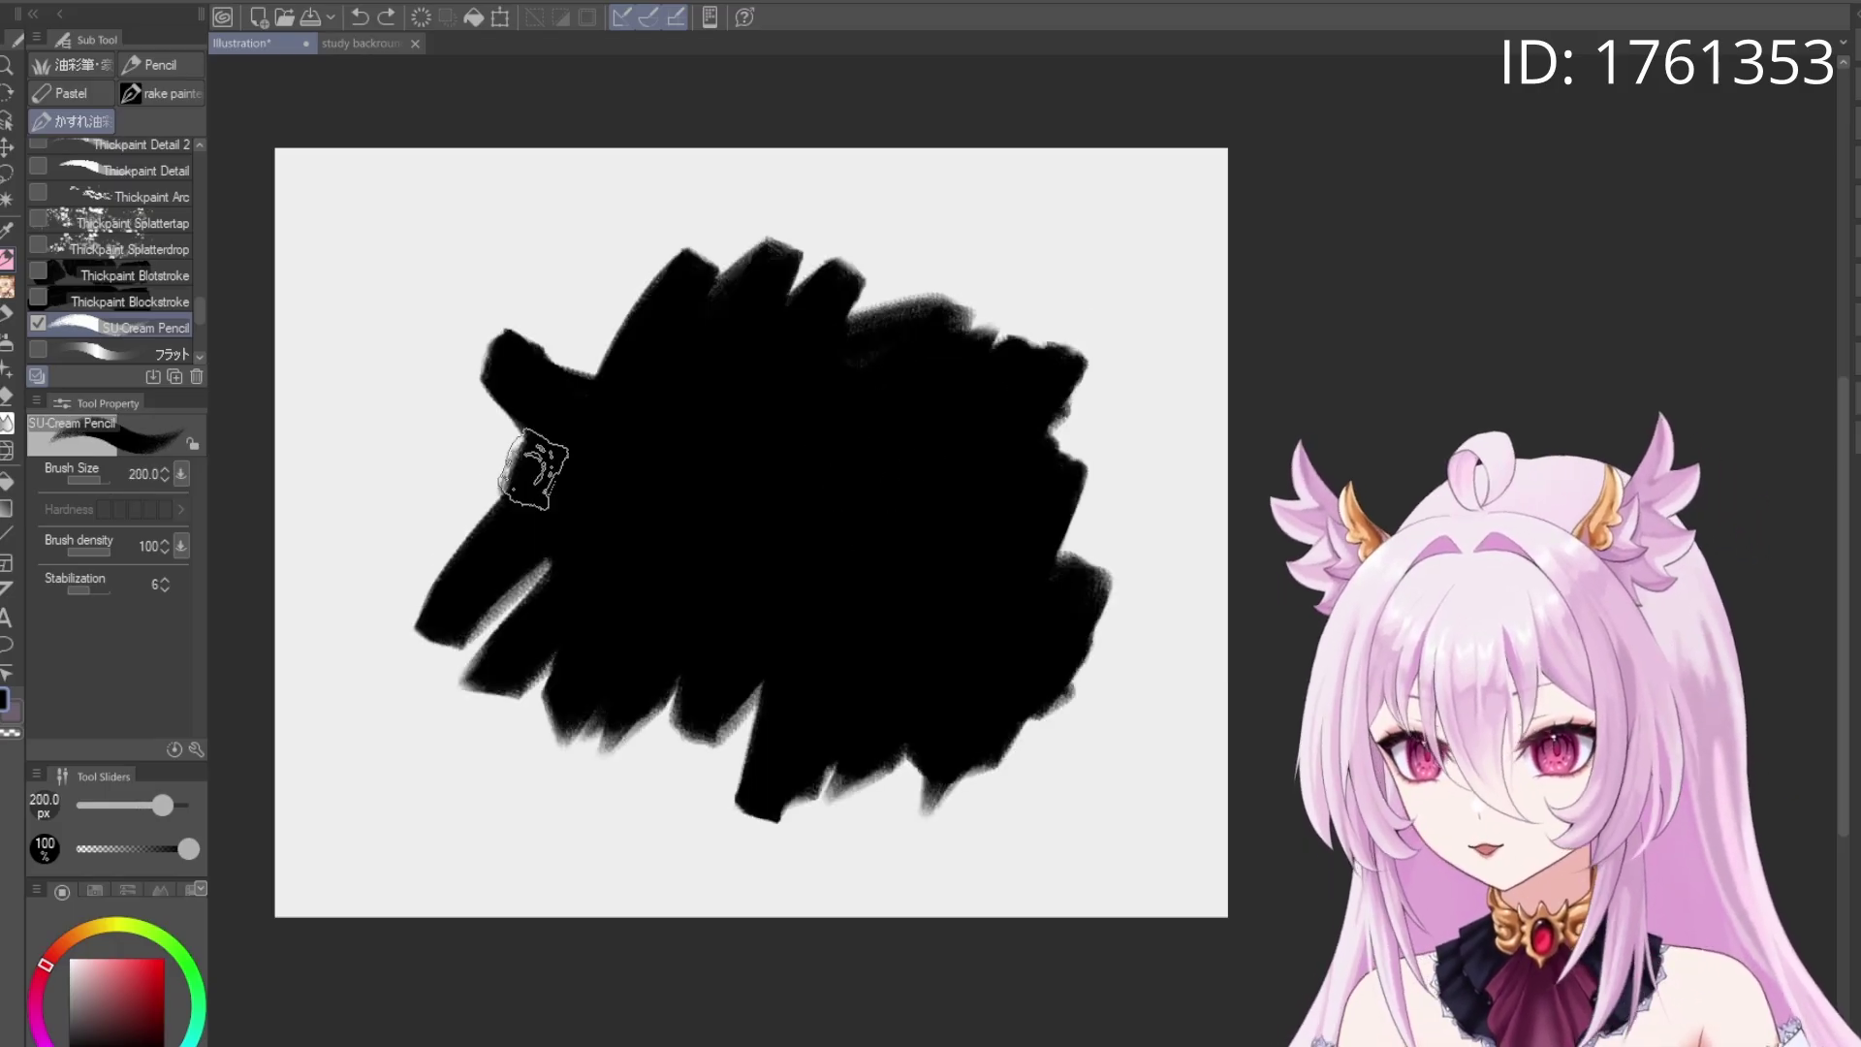
pyautogui.moveTo(407, 824); pyautogui.dragTo(511, 739)
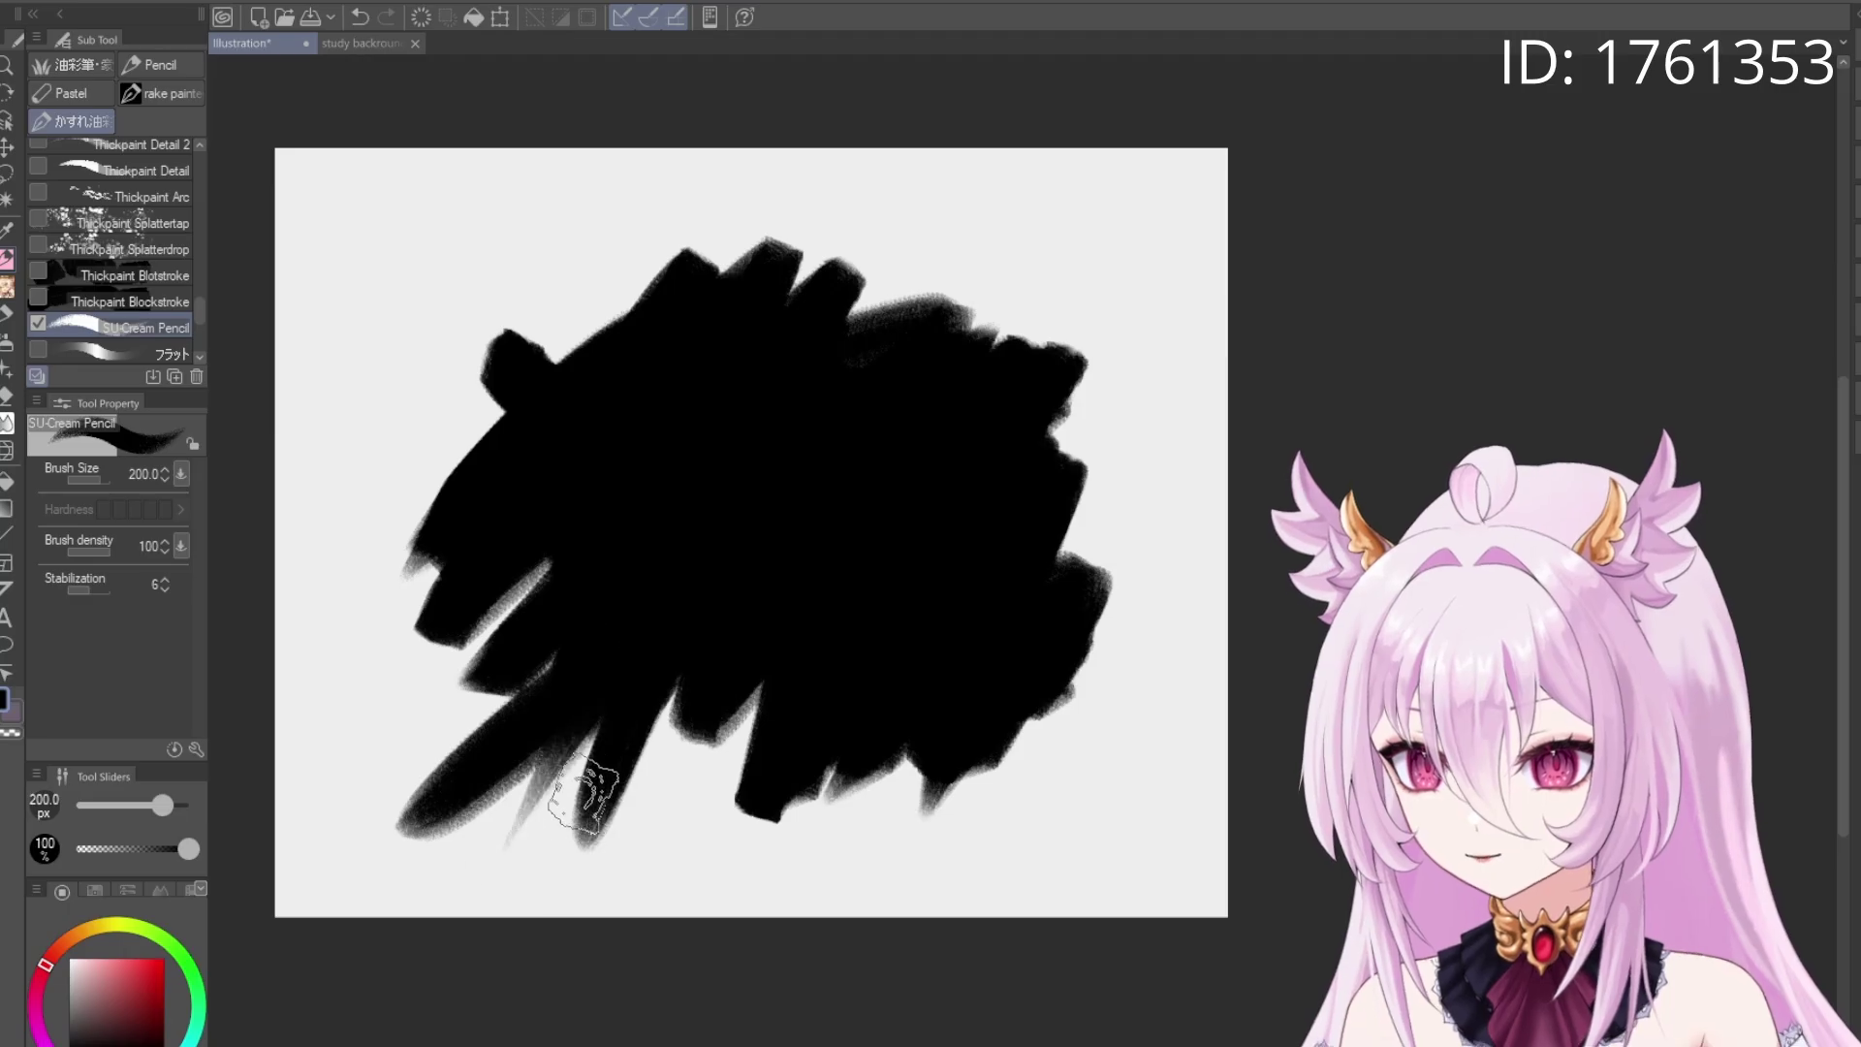
pyautogui.hotkey('ctrl', 'z')
pyautogui.hotkey('ctrl', 'z')
pyautogui.hotkey('ctrl', 'z')
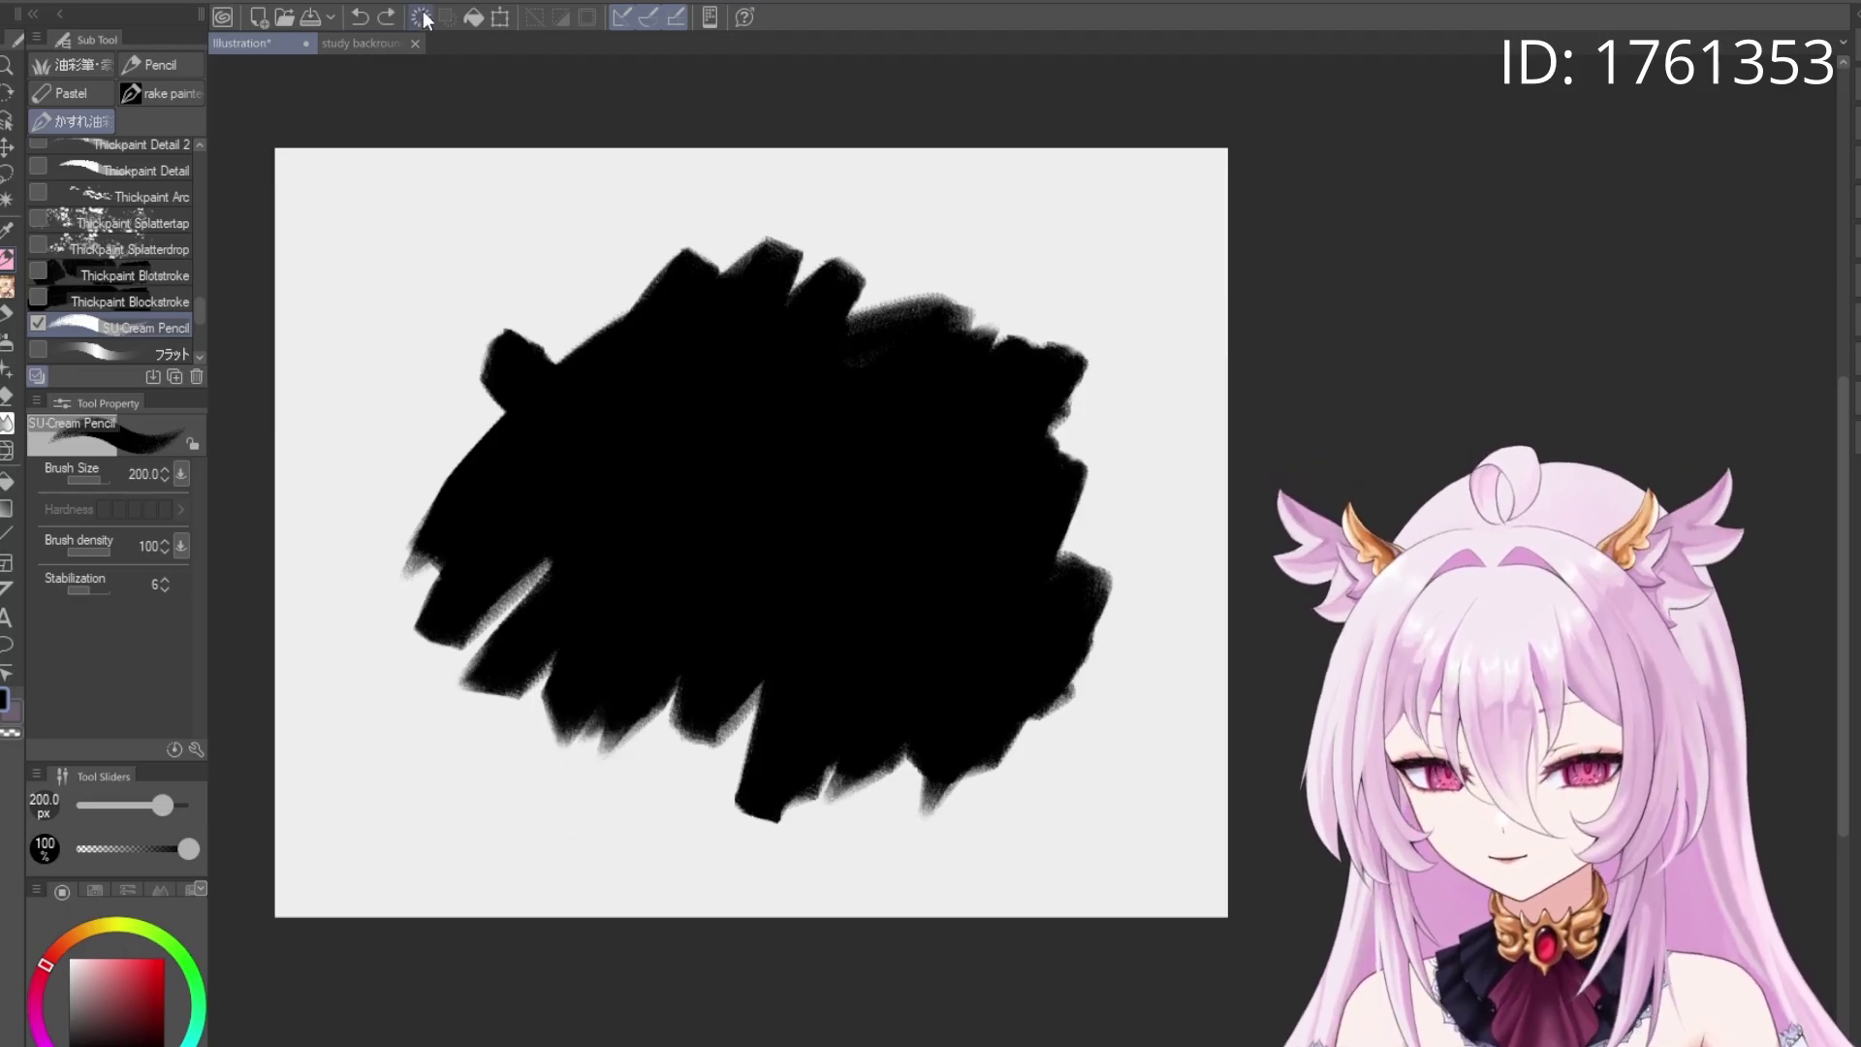
pyautogui.click(421, 17)
# Build up a second black mass from short overlapping 200 px strokes, varying their opacity, and clear the canvas
pyautogui.moveTo(910, 259)
pyautogui.mouseDown()
pyautogui.moveTo(817, 348)
pyautogui.moveTo(626, 725)
pyautogui.mouseUp()
pyautogui.hotkey('ctrl', 'z')
pyautogui.moveTo(852, 366)
pyautogui.mouseDown()
pyautogui.moveTo(740, 498)
pyautogui.moveTo(659, 693)
pyautogui.mouseUp()
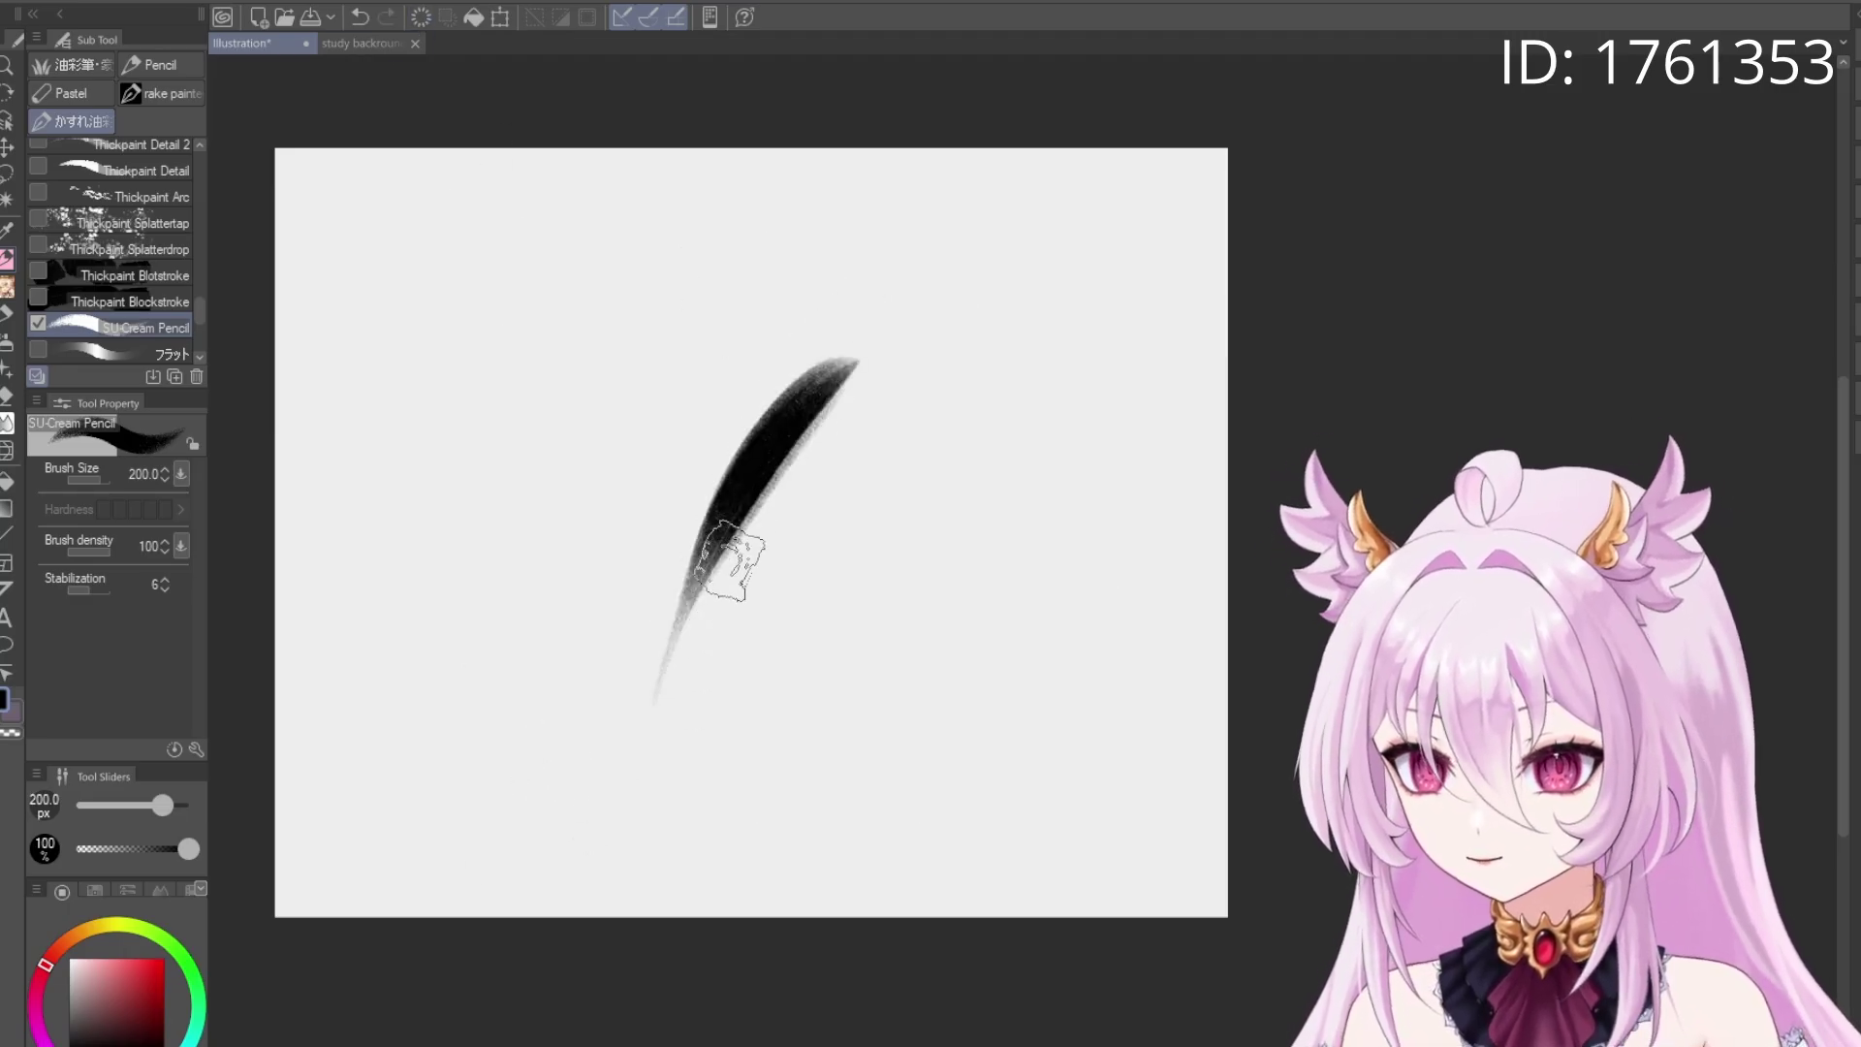
pyautogui.moveTo(835, 421)
pyautogui.mouseDown()
pyautogui.moveTo(797, 494)
pyautogui.moveTo(807, 606)
pyautogui.mouseUp()
pyautogui.moveTo(913, 433); pyautogui.dragTo(795, 727)
pyautogui.moveTo(981, 429)
pyautogui.mouseDown()
pyautogui.moveTo(893, 523)
pyautogui.moveTo(1037, 464)
pyautogui.moveTo(1035, 523)
pyautogui.mouseUp()
pyautogui.moveTo(1055, 551); pyautogui.dragTo(1013, 707)
pyautogui.moveTo(596, 469)
pyautogui.mouseDown()
pyautogui.moveTo(623, 469)
pyautogui.moveTo(615, 540)
pyautogui.moveTo(673, 466)
pyautogui.moveTo(722, 509)
pyautogui.moveTo(640, 742)
pyautogui.mouseUp()
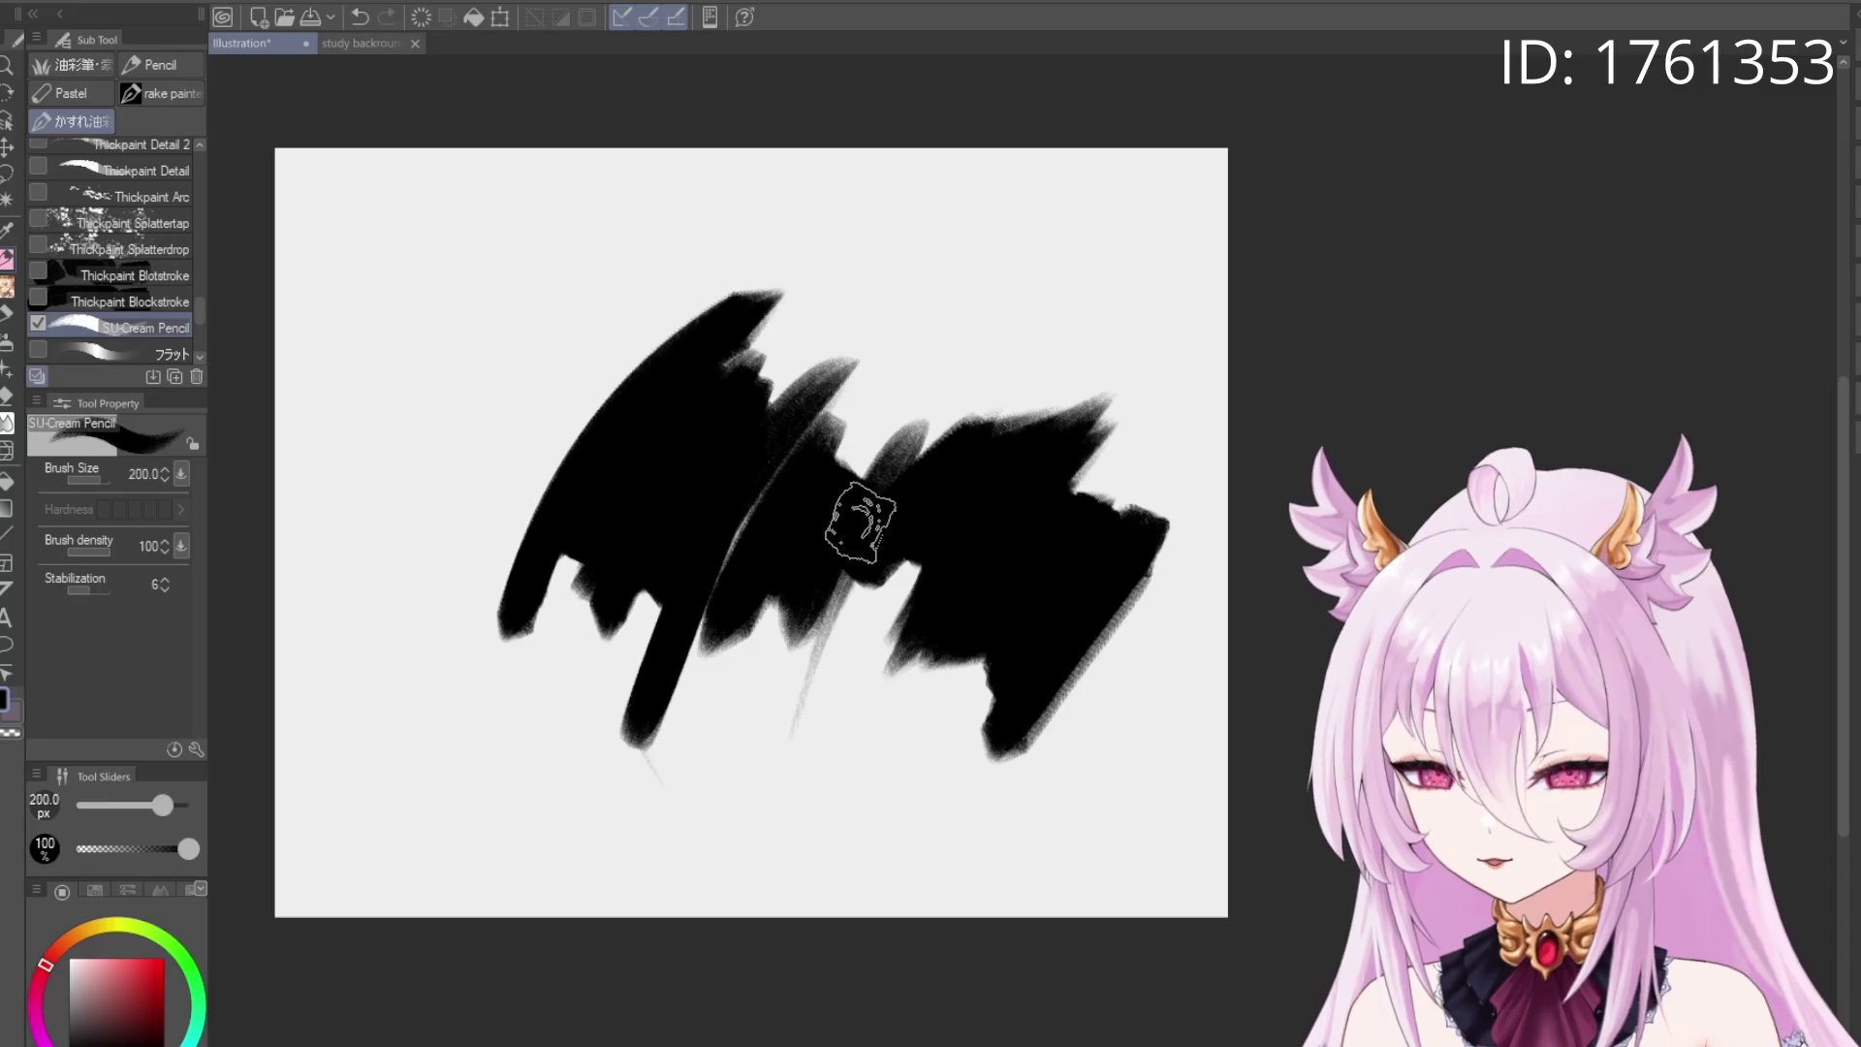
pyautogui.click(421, 18)
# Paint and clear another black patch, and try a thin SU-Cream Pencil zigzag at 17 px, undoing it
pyautogui.moveTo(581, 654)
pyautogui.mouseDown()
pyautogui.moveTo(731, 404)
pyautogui.moveTo(681, 607)
pyautogui.moveTo(871, 446)
pyautogui.moveTo(905, 644)
pyautogui.moveTo(862, 561)
pyautogui.mouseUp()
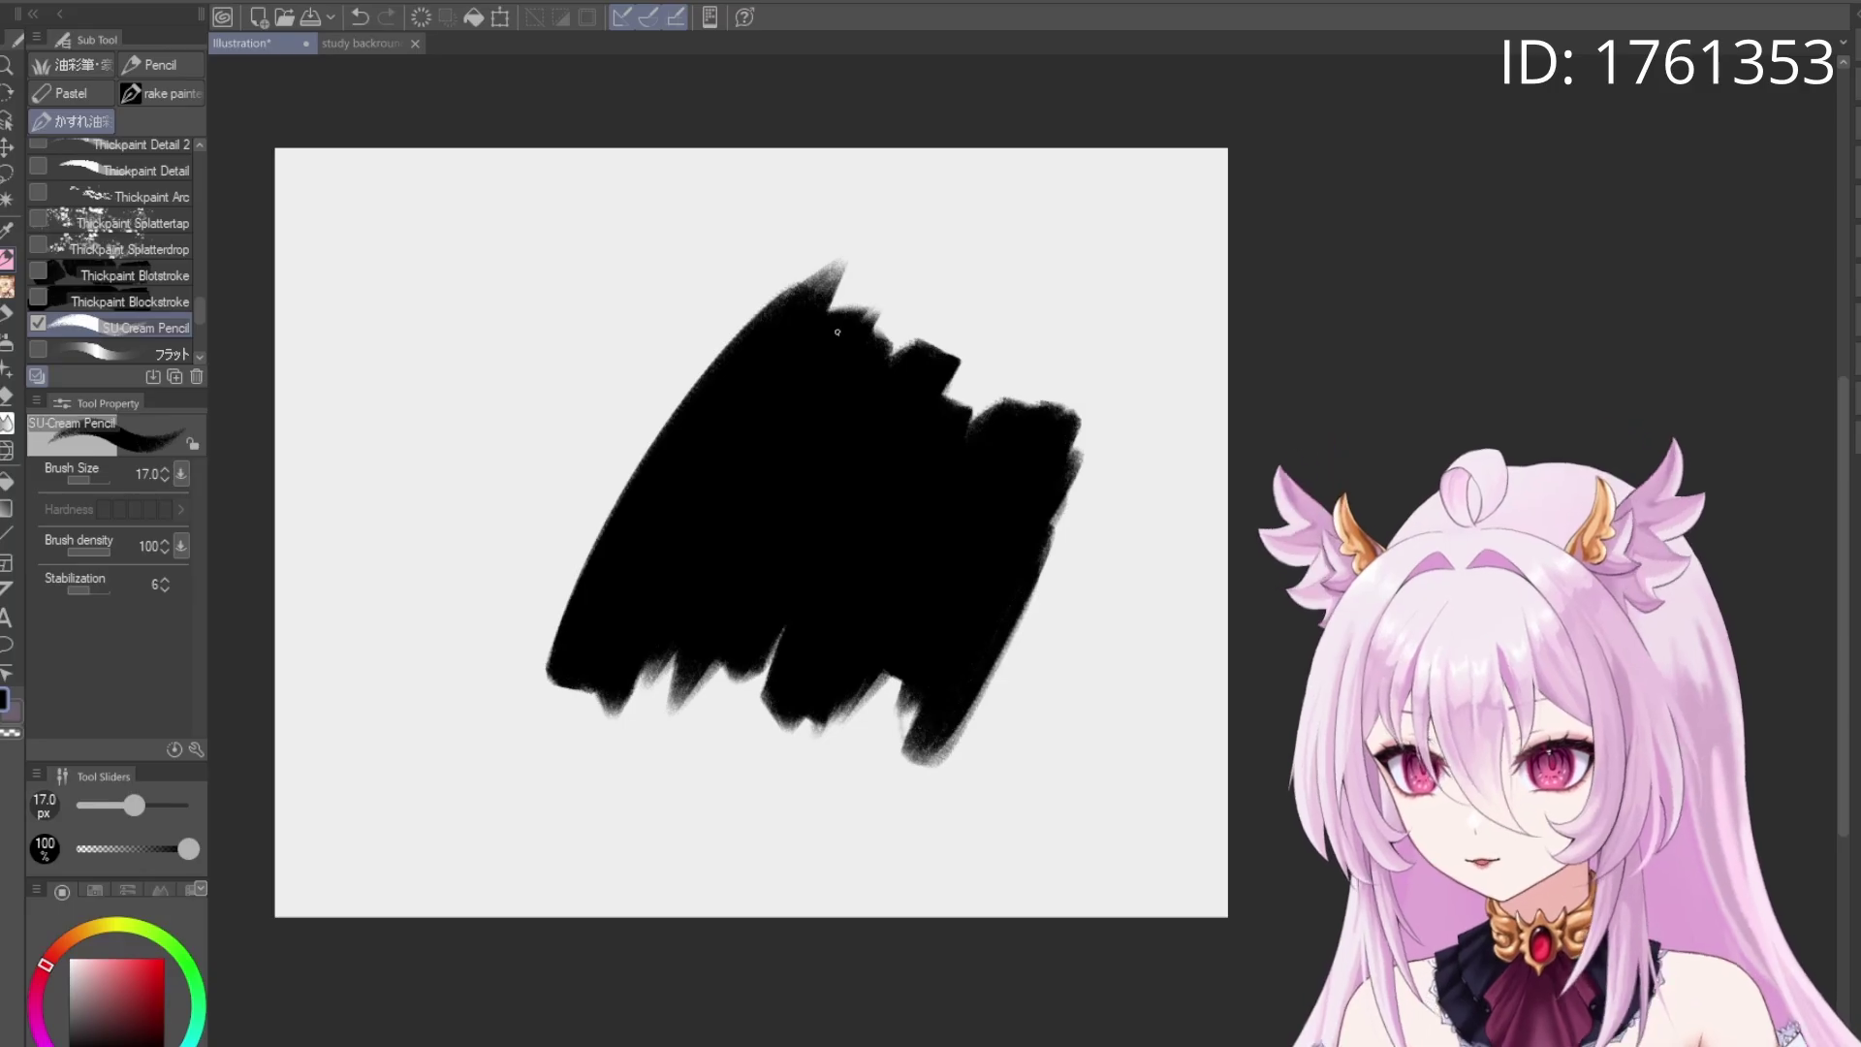
pyautogui.click(420, 17)
pyautogui.moveTo(754, 499); pyautogui.dragTo(865, 632)
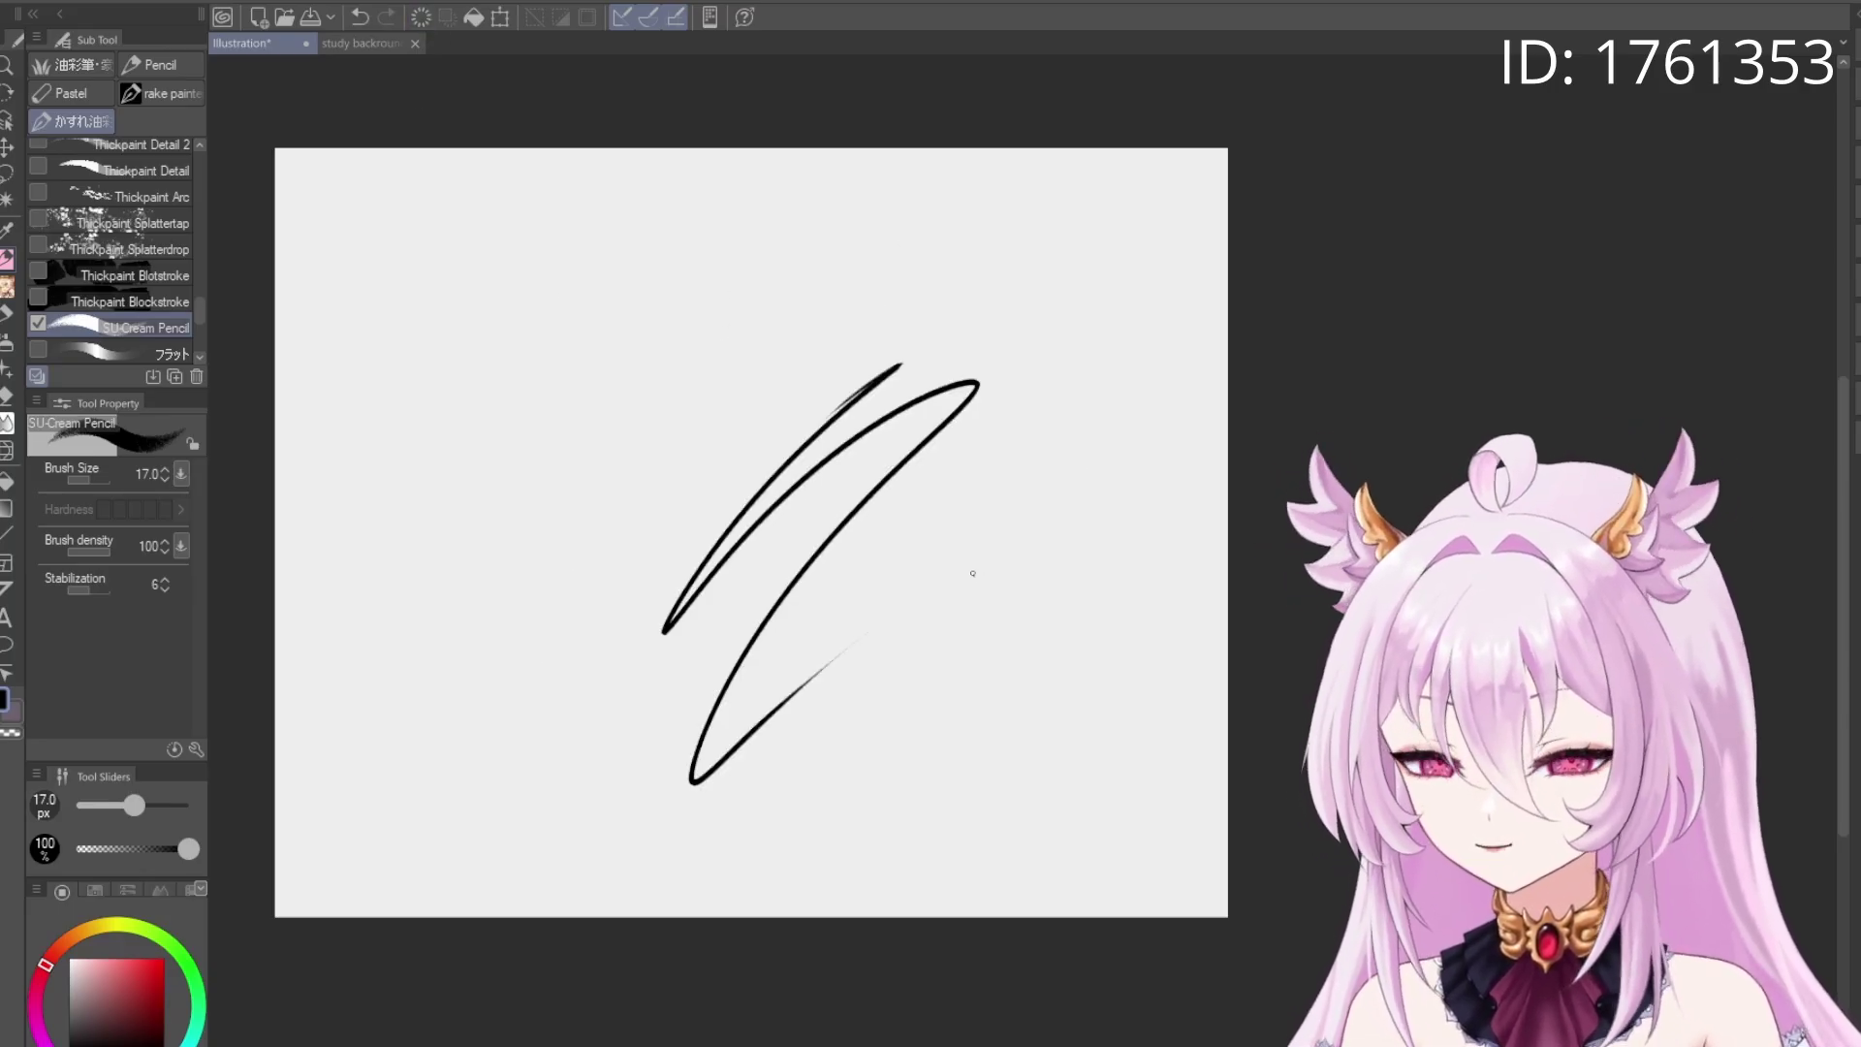
pyautogui.hotkey('ctrl', 'z')
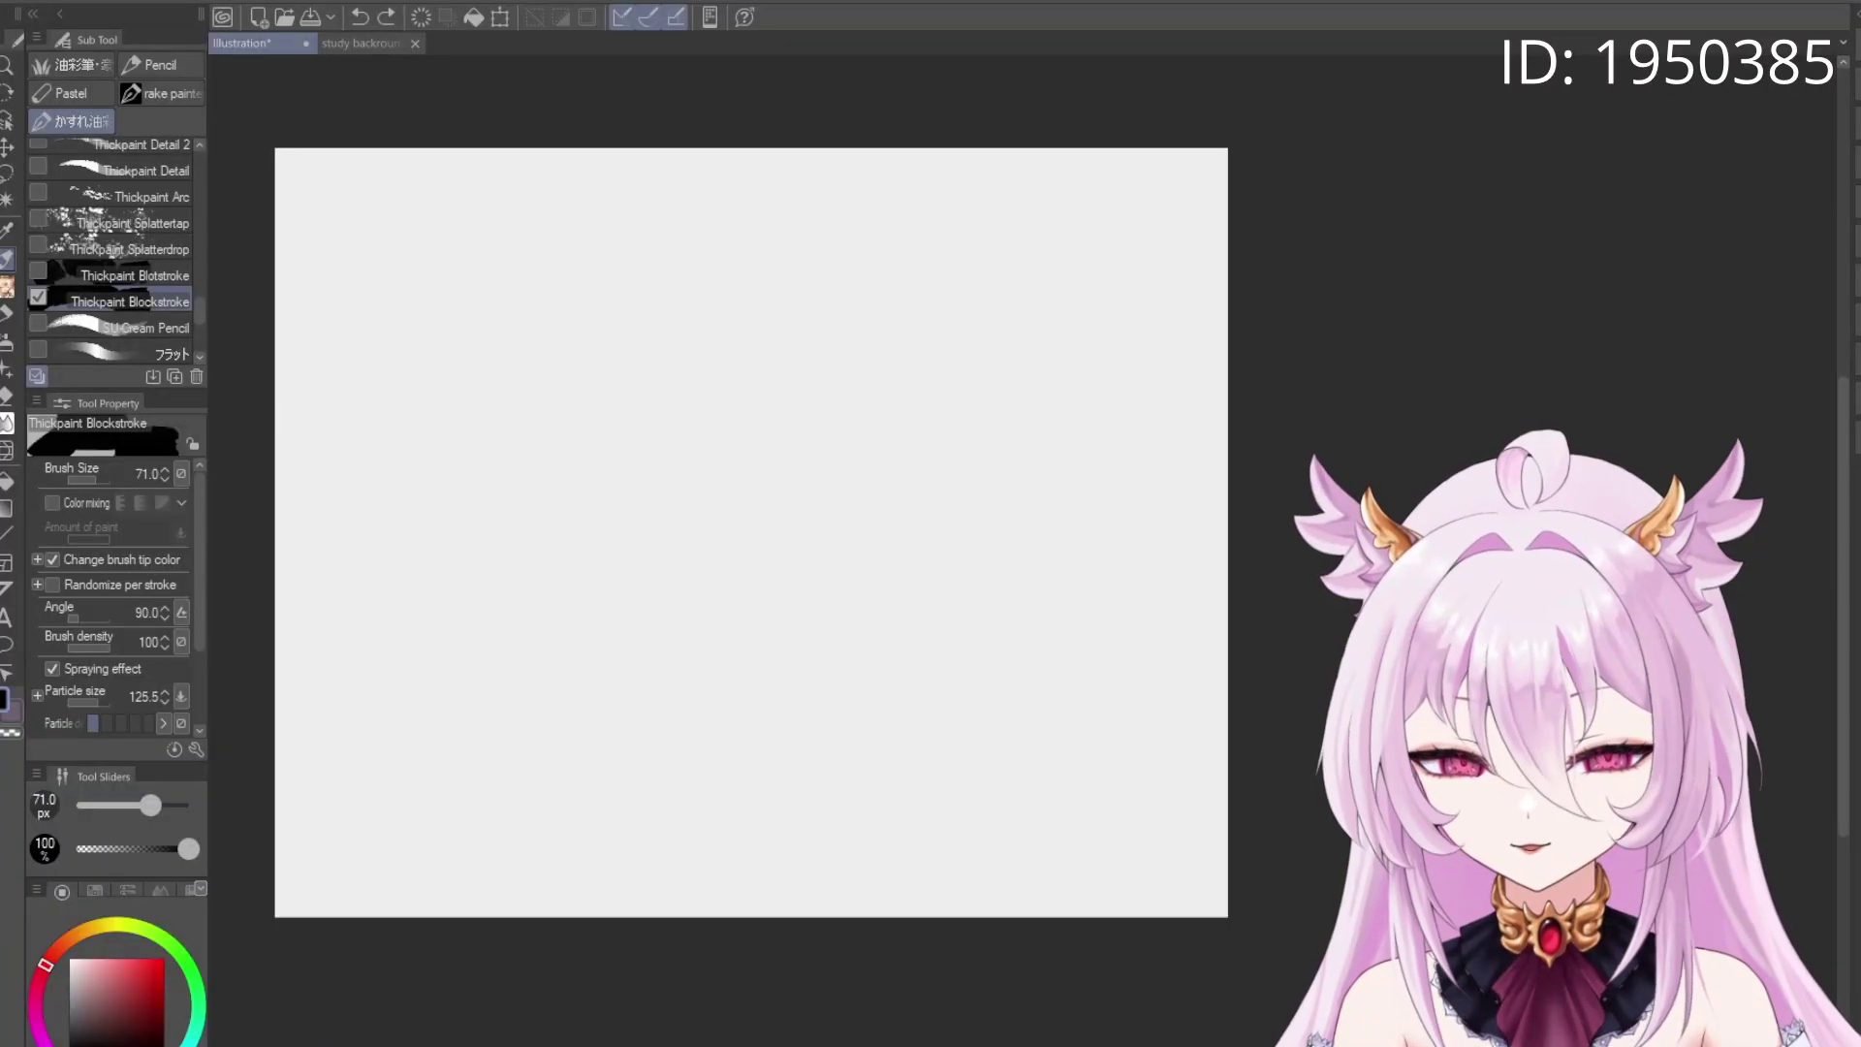
# Try diagonal strokes with the Thickpaint Blockstroke brush at sizes from 70 to 80 px, undoing them all
pyautogui.moveTo(689, 334)
pyautogui.mouseDown()
pyautogui.moveTo(918, 304)
pyautogui.moveTo(503, 677)
pyautogui.mouseUp()
pyautogui.hotkey('ctrl', 'z')
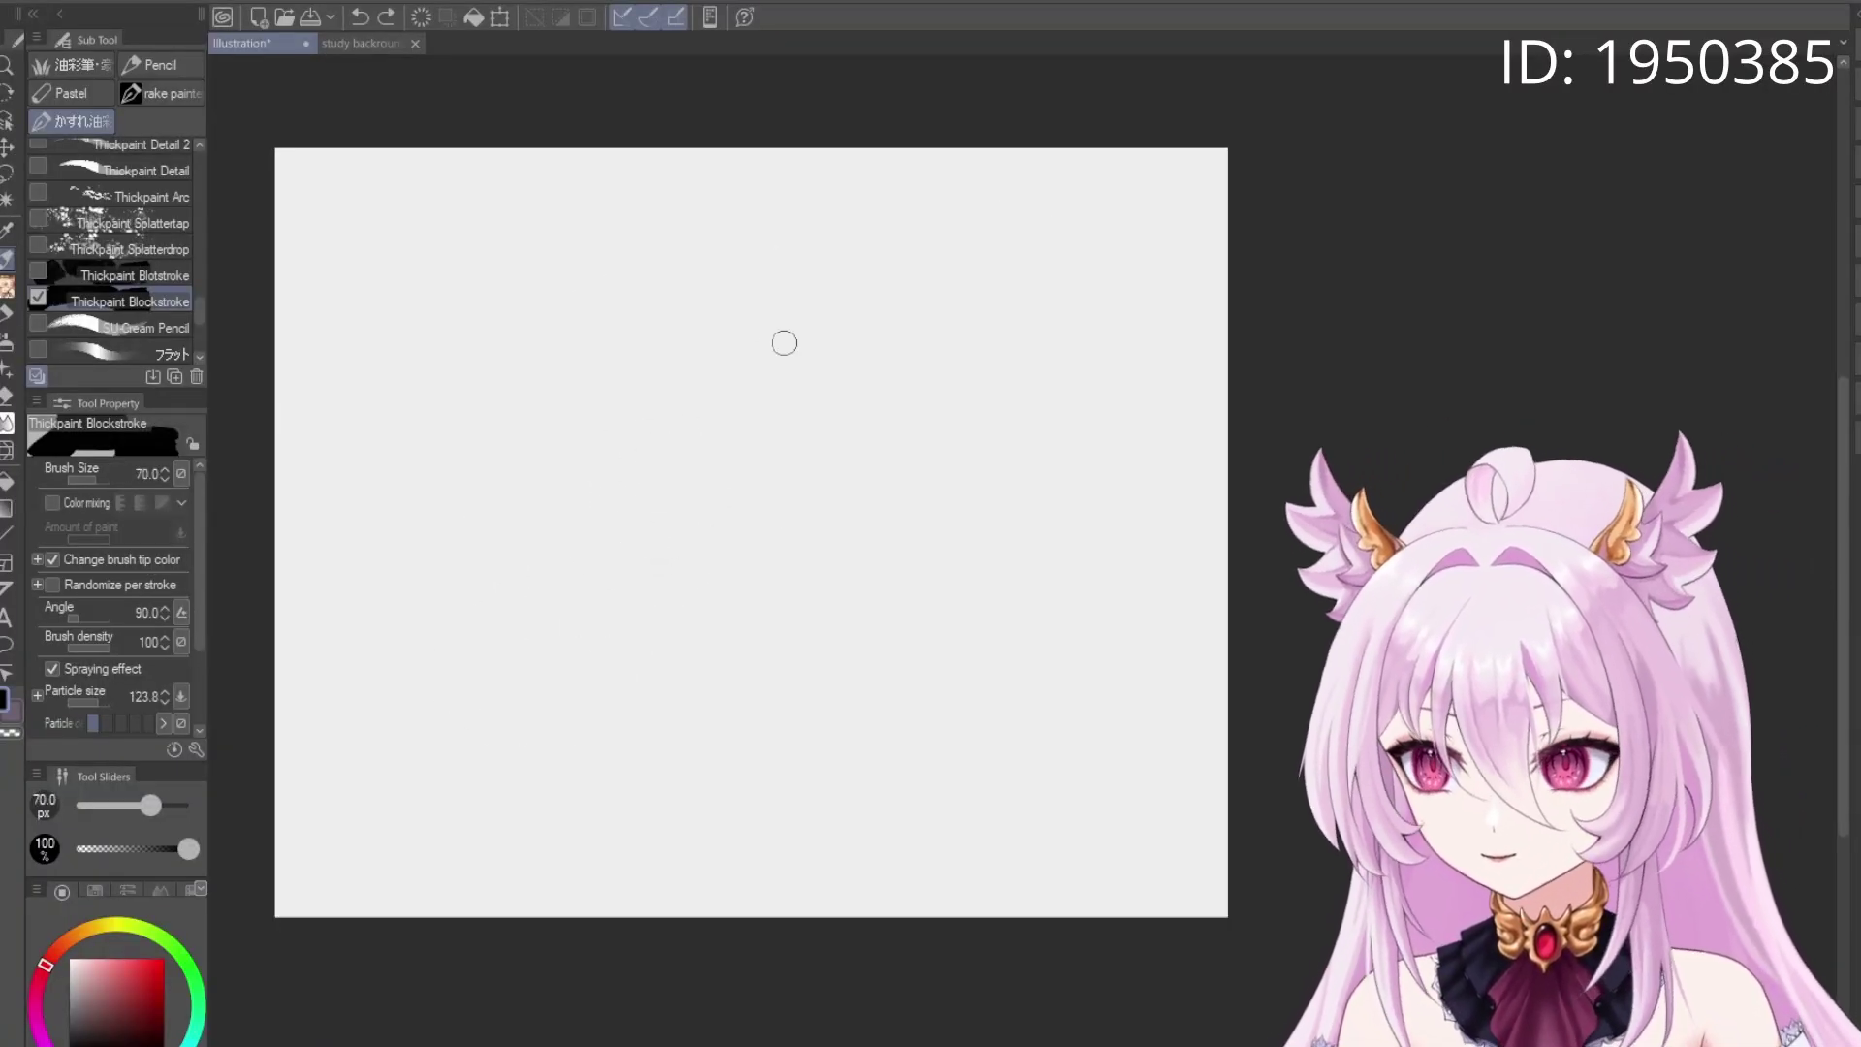
pyautogui.moveTo(852, 340)
pyautogui.mouseDown()
pyautogui.moveTo(354, 476)
pyautogui.moveTo(436, 549)
pyautogui.moveTo(397, 686)
pyautogui.mouseUp()
pyautogui.hotkey('ctrl', 'z')
pyautogui.moveTo(939, 230); pyautogui.dragTo(339, 509)
pyautogui.moveTo(921, 248); pyautogui.dragTo(477, 511)
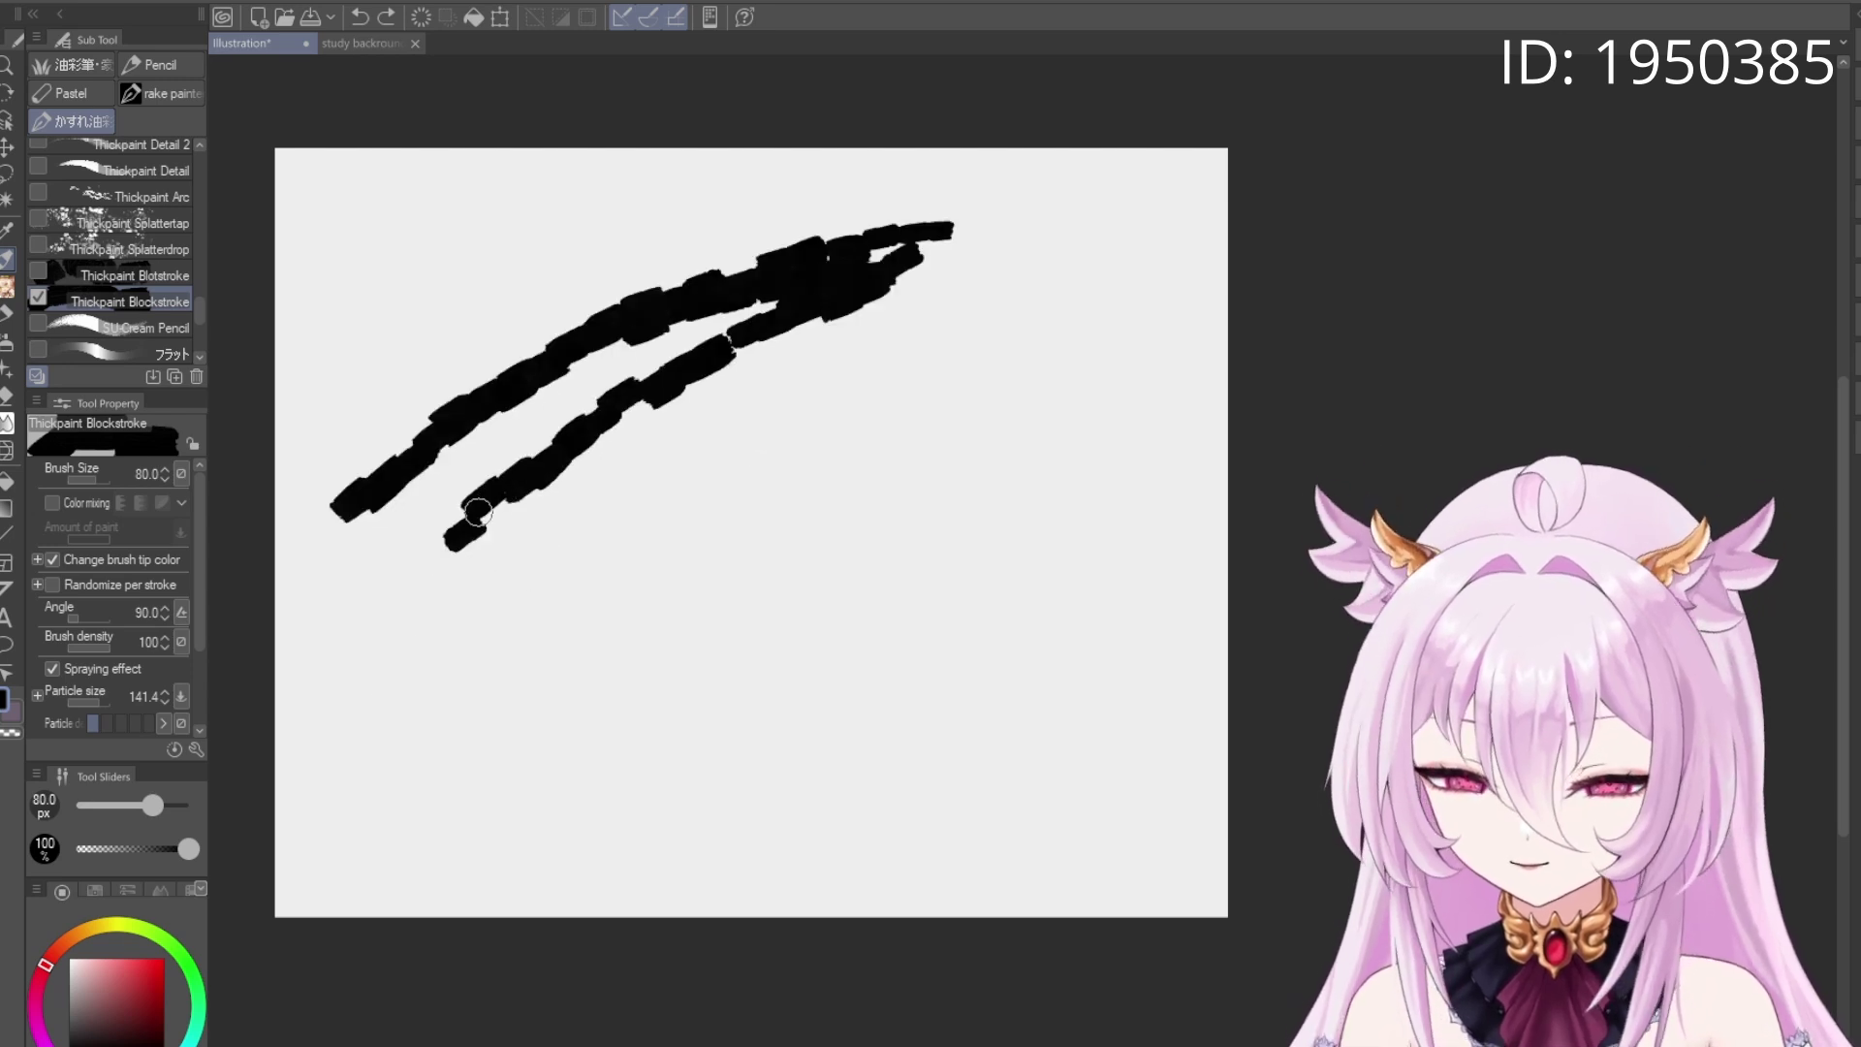
pyautogui.hotkey('ctrl', 'z')
pyautogui.hotkey('ctrl', 'z')
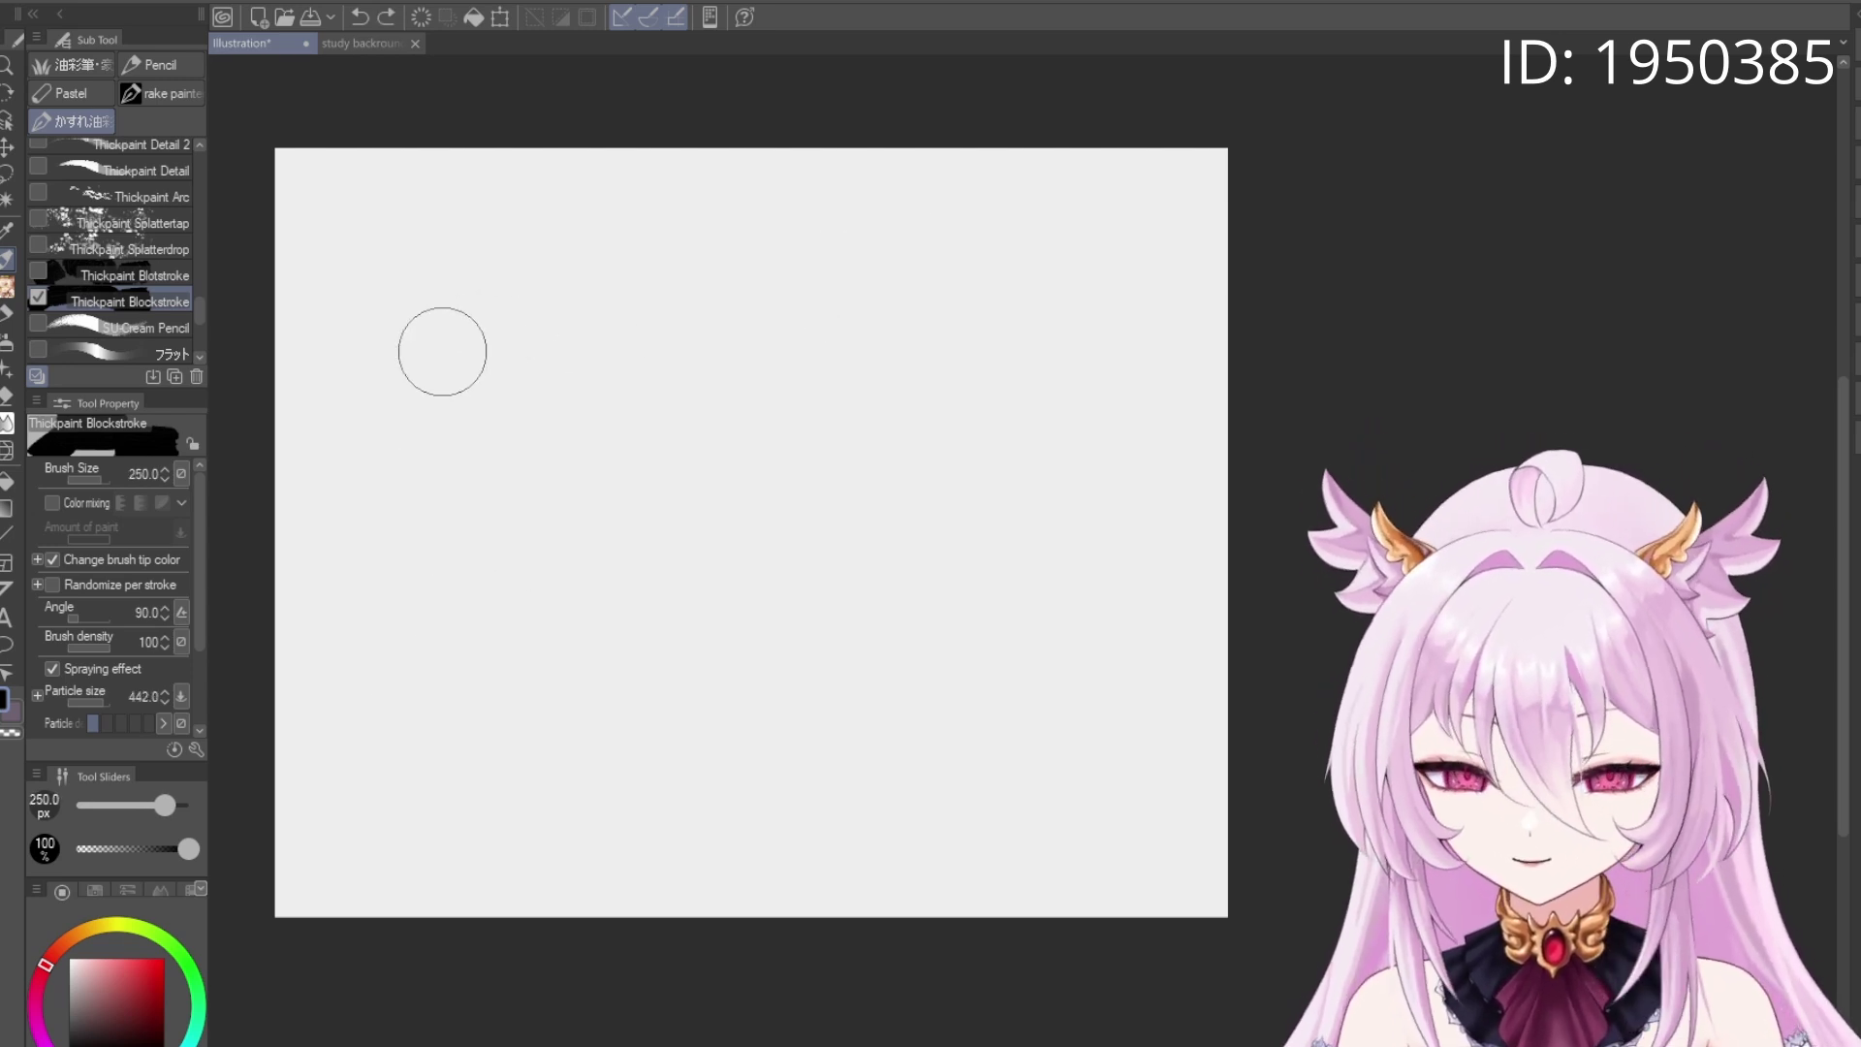
# Try wide overlapping black strokes with the Thickpaint Blockstroke brush at 250 px
pyautogui.moveTo(442, 351)
pyautogui.mouseDown()
pyautogui.moveTo(588, 395)
pyautogui.moveTo(930, 373)
pyautogui.mouseUp()
pyautogui.hotkey('ctrl', 'z')
pyautogui.moveTo(413, 497)
pyautogui.mouseDown()
pyautogui.moveTo(880, 345)
pyautogui.moveTo(548, 668)
pyautogui.mouseUp()
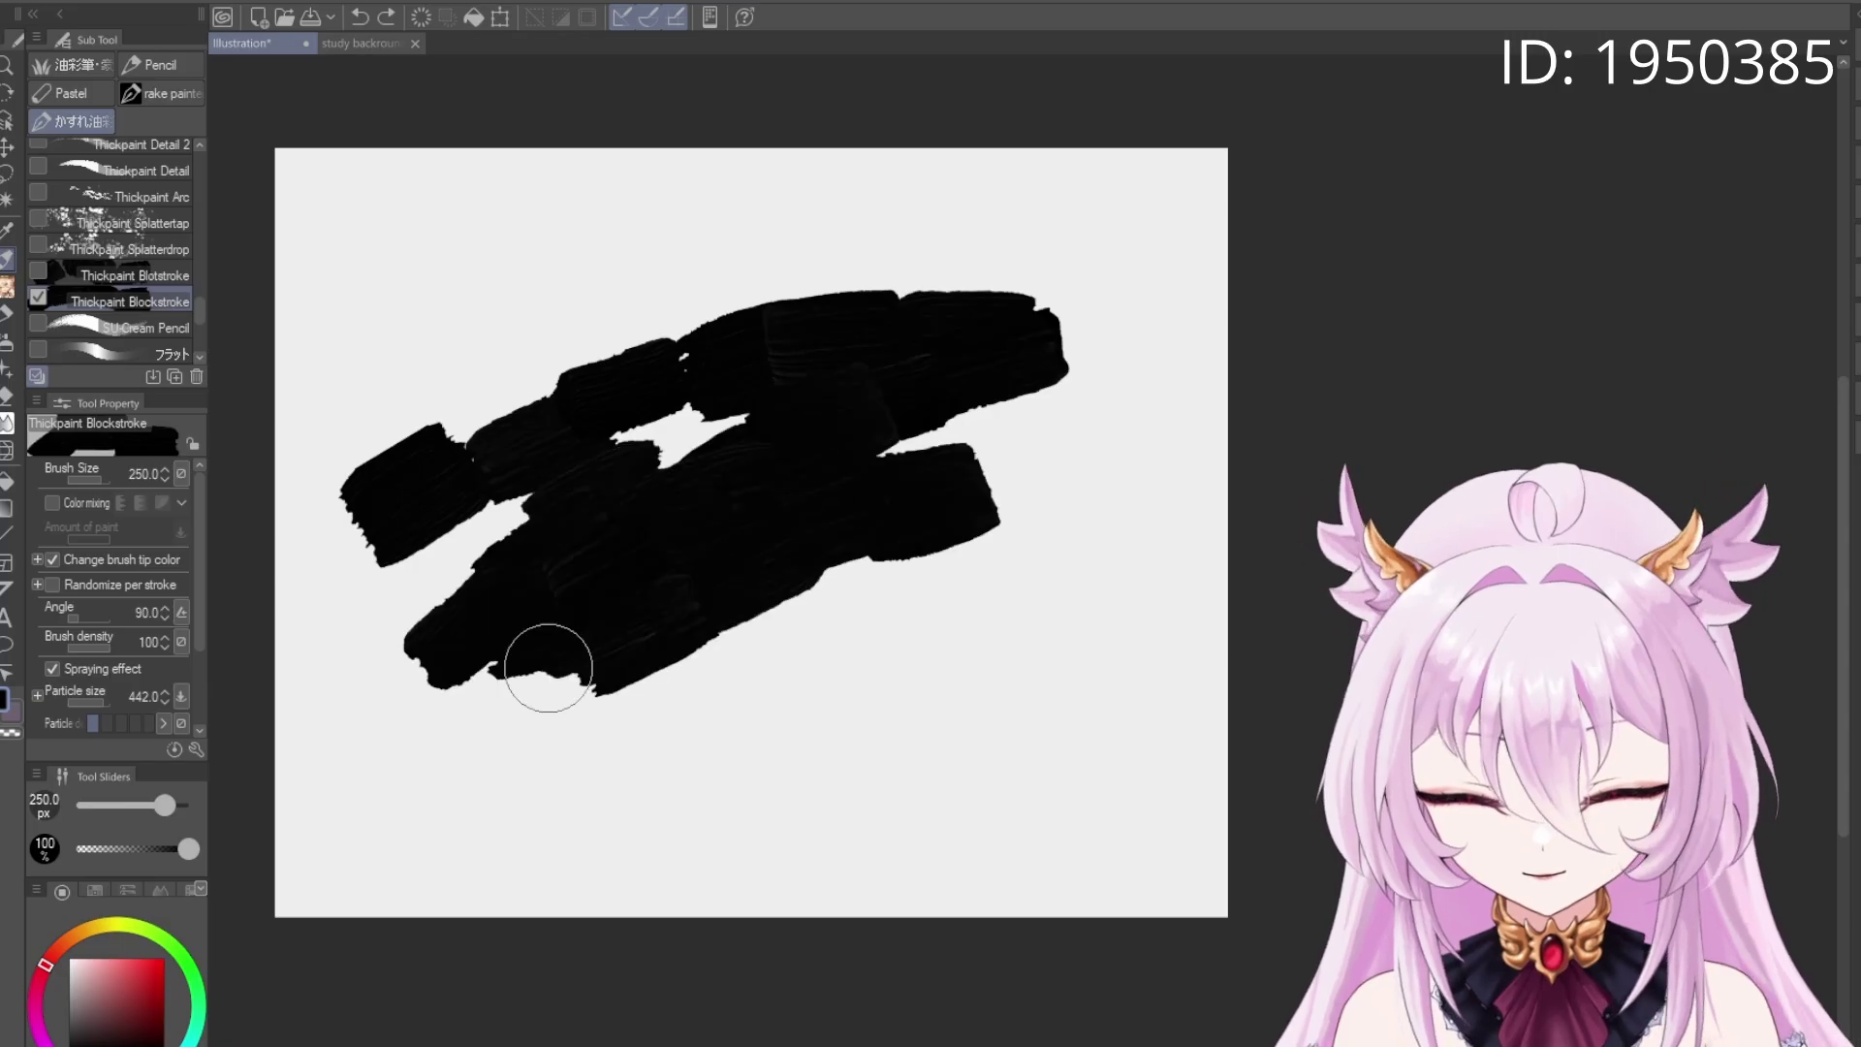
# Pick a soft red, undo the black strokes and paint a 120 px Thickpaint Blockstroke band along the canvas's top
pyautogui.moveTo(115, 990); pyautogui.dragTo(122, 967)
pyautogui.hotkey('ctrl', 'z')
pyautogui.moveTo(824, 324)
pyautogui.mouseDown()
pyautogui.moveTo(436, 465)
pyautogui.moveTo(839, 419)
pyautogui.moveTo(790, 509)
pyautogui.mouseUp()
pyautogui.hotkey('ctrl', 'z')
pyautogui.hotkey('ctrl', 'z')
pyautogui.hotkey('ctrl', 'z')
pyautogui.hotkey('ctrl', 'z')
pyautogui.moveTo(320, 197); pyautogui.dragTo(727, 190)
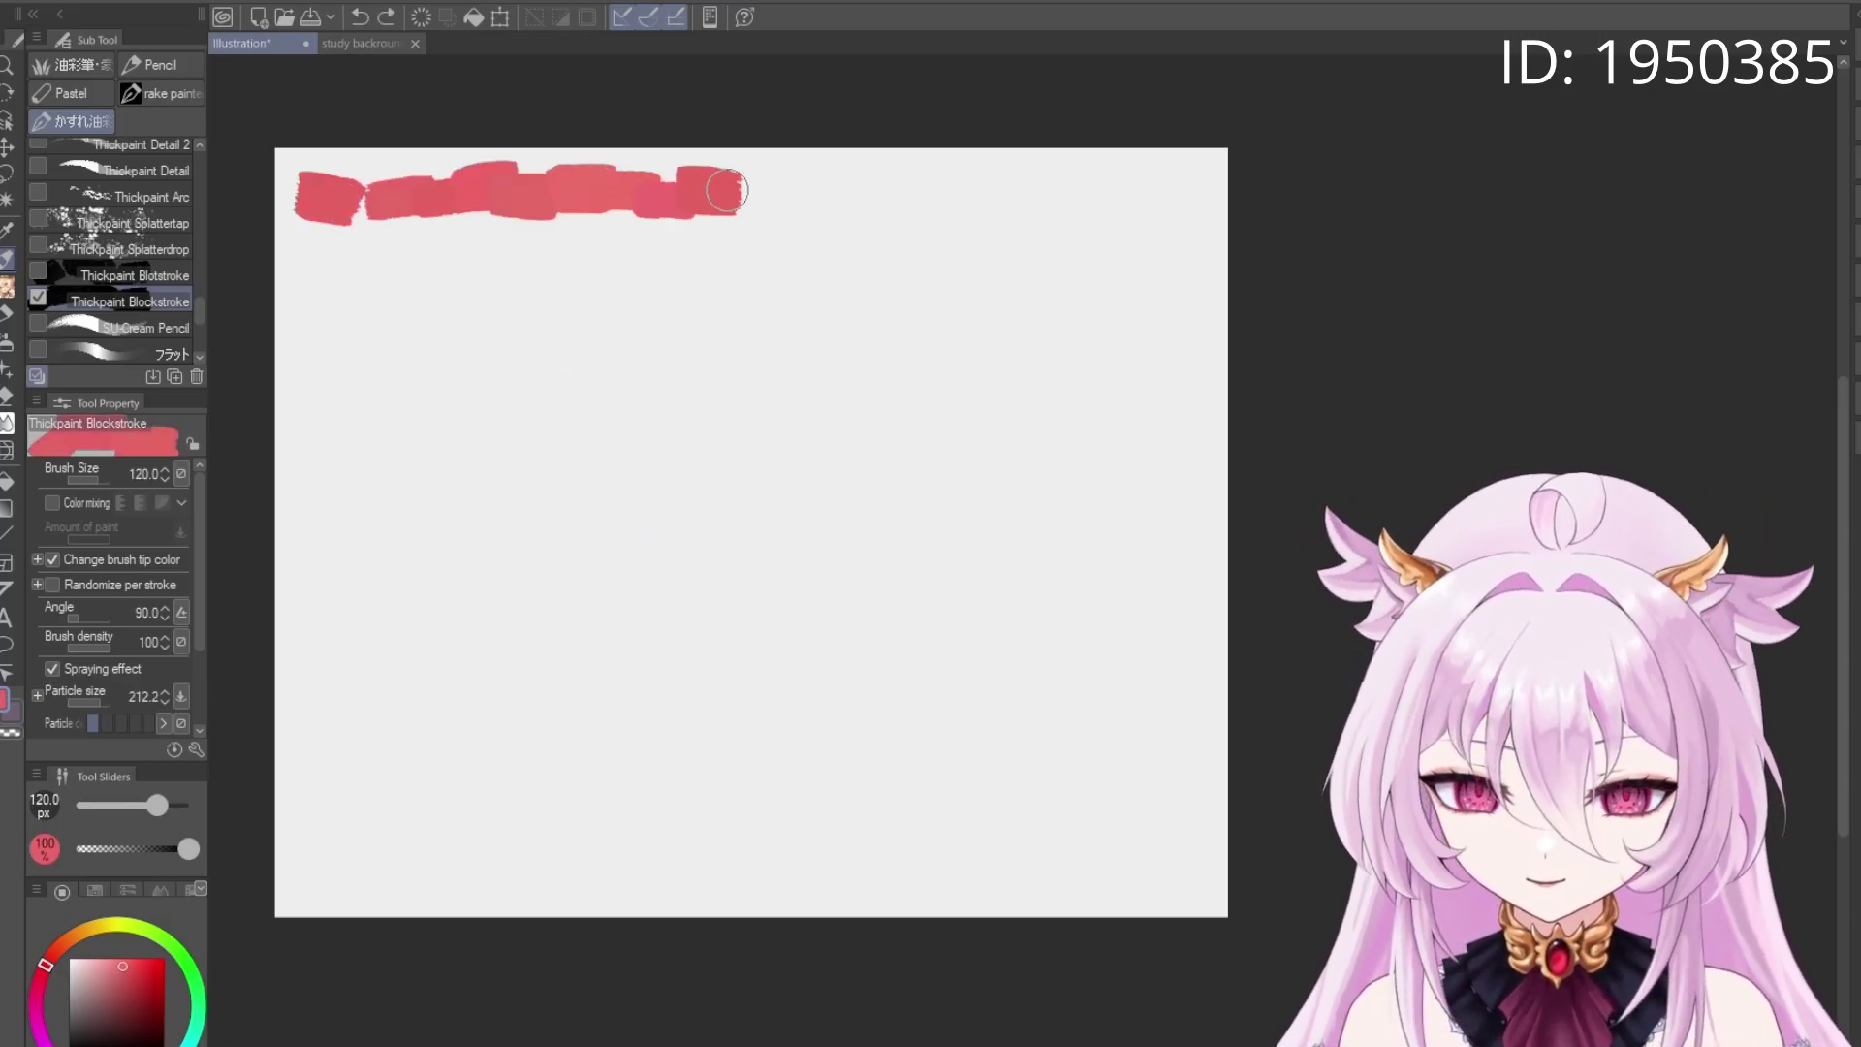
# Switch to Thickpaint Blotstroke and paint a red band at 250 px below the first one
pyautogui.click(140, 276)
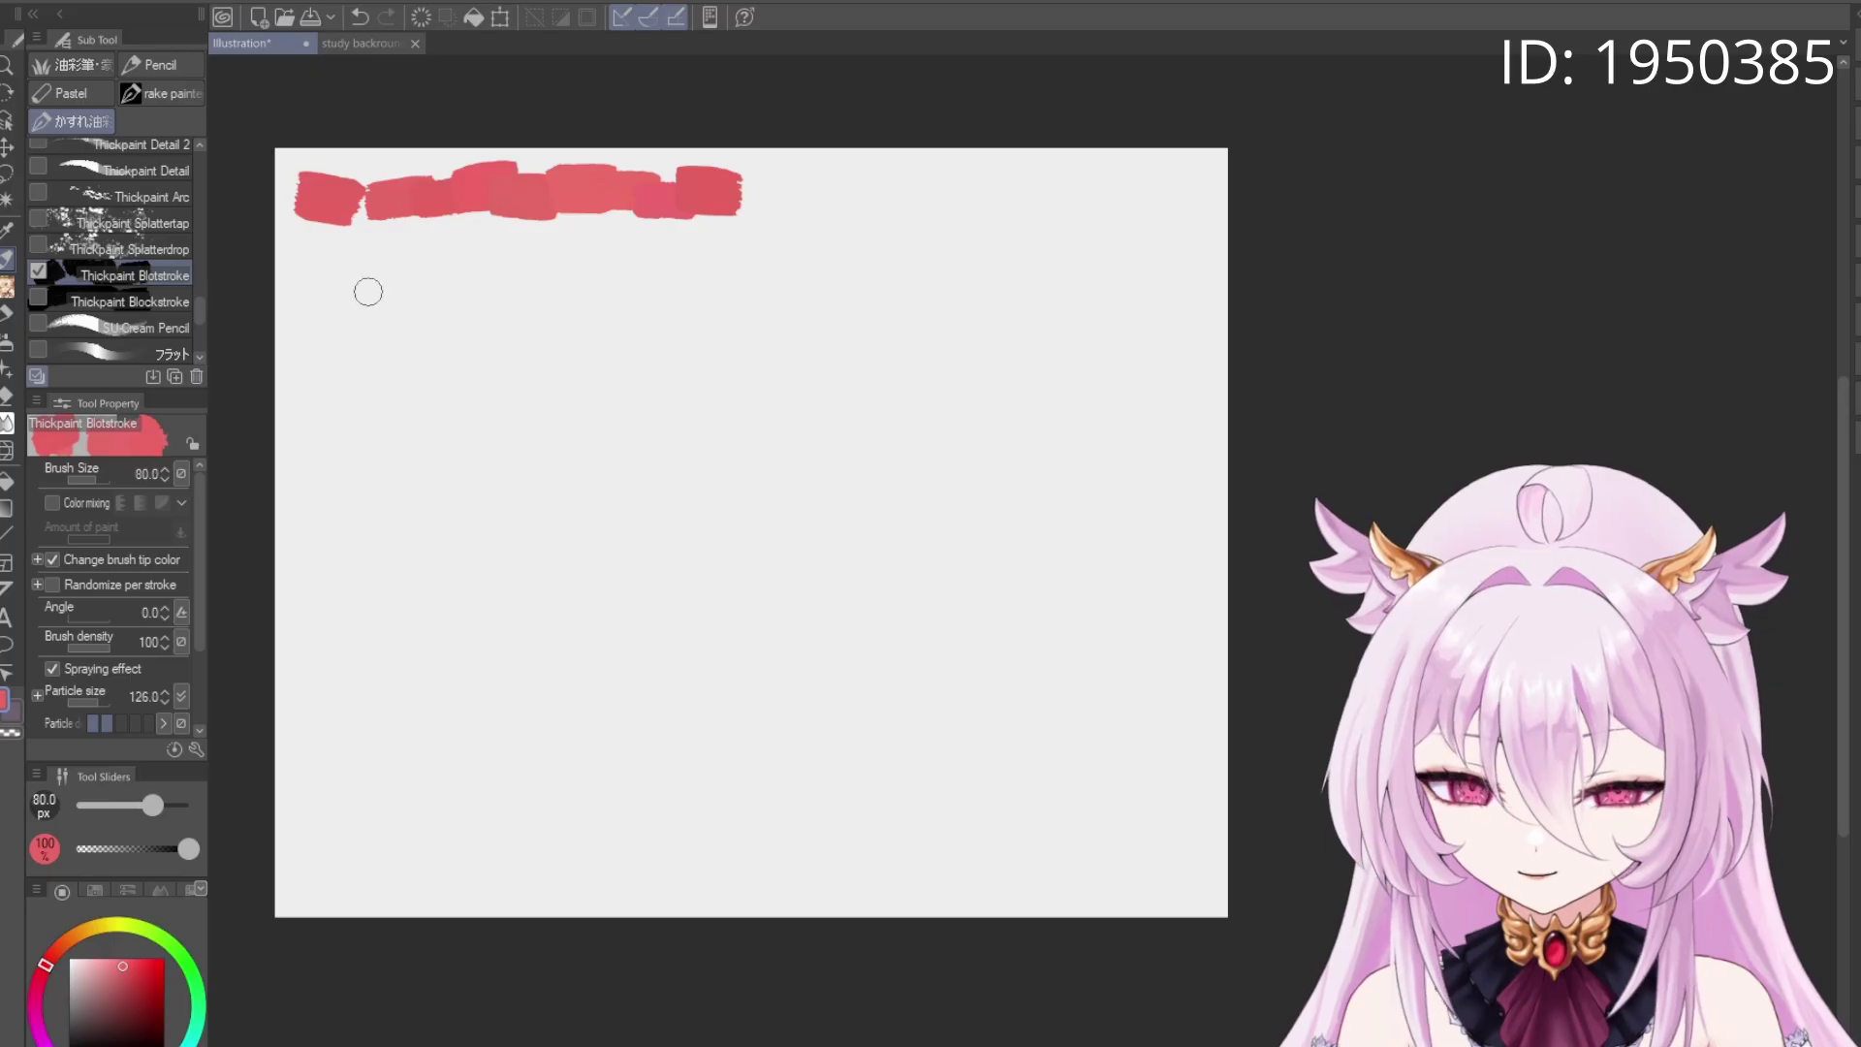
pyautogui.moveTo(306, 285); pyautogui.dragTo(685, 271)
pyautogui.hotkey('ctrl', 'z')
pyautogui.moveTo(345, 295); pyautogui.dragTo(694, 315)
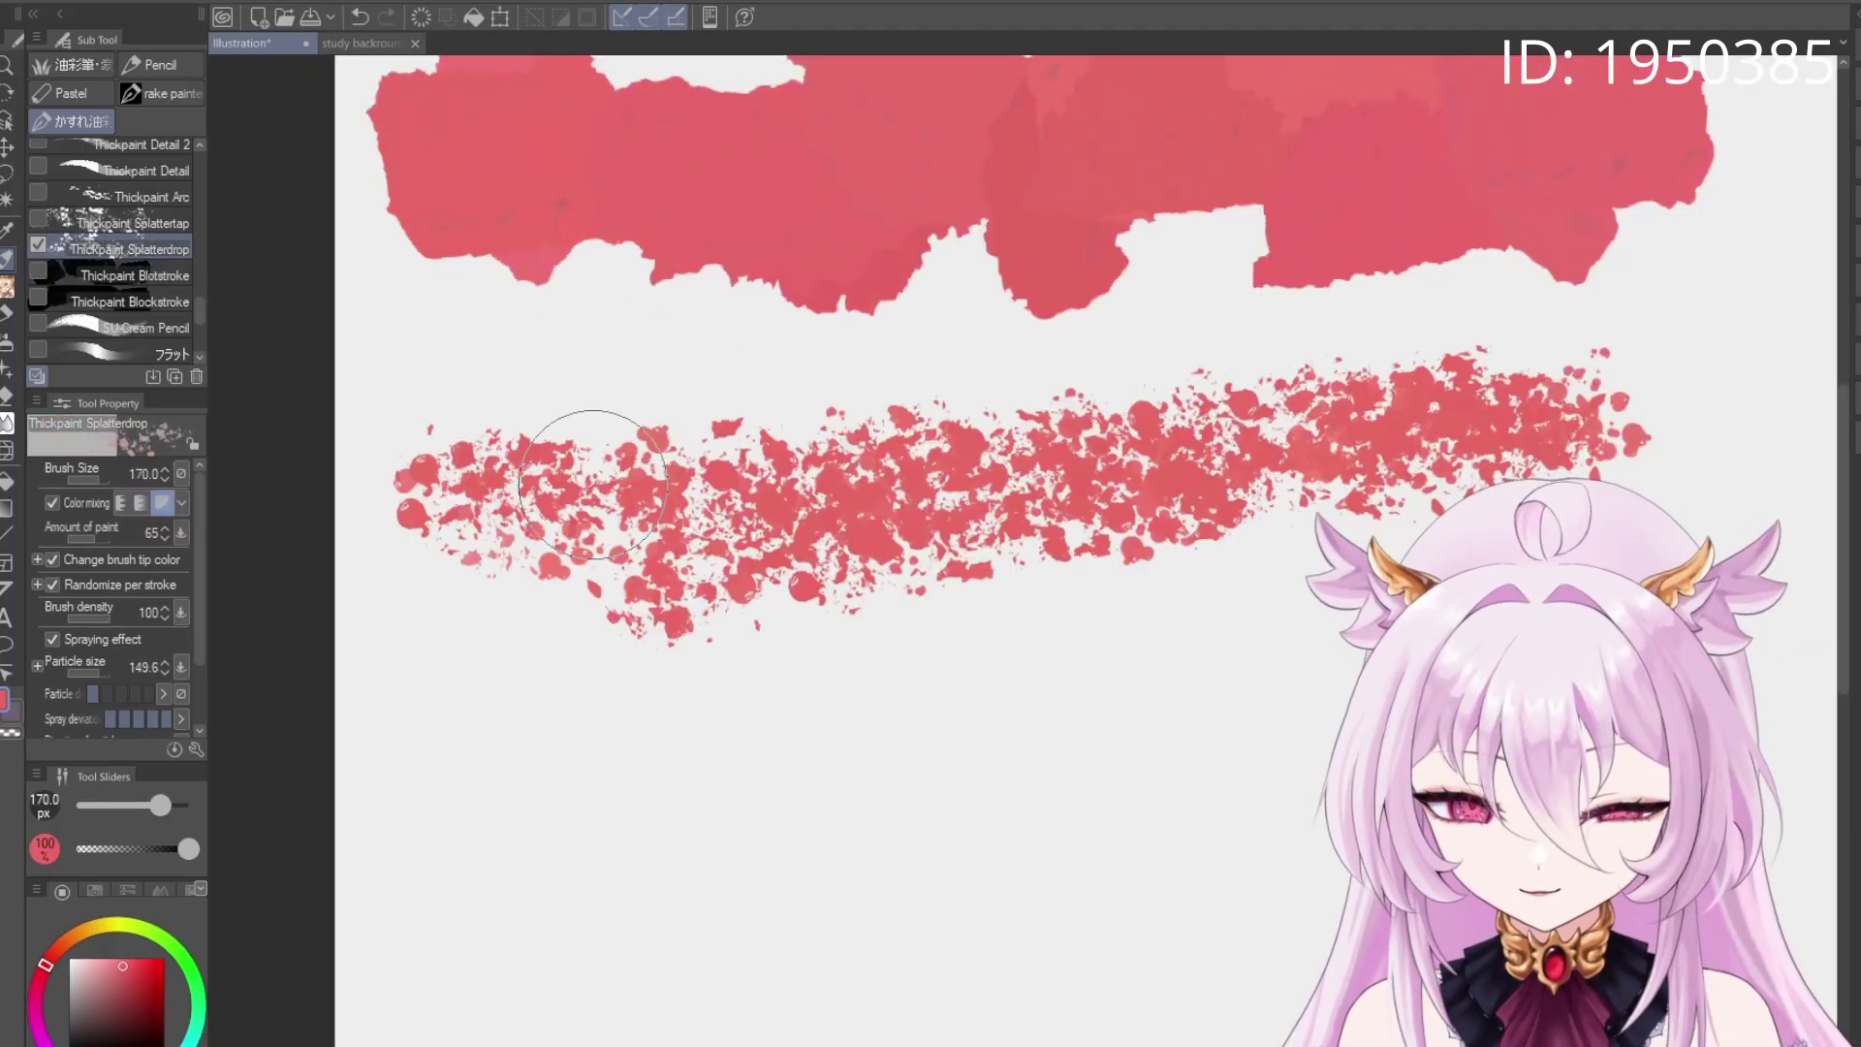
# Paint two red splatter bands below the blotstroke band, using Thickpaint Splatterdrop at 170 px and Thickpaint Splattertap at 300 px
pyautogui.moveTo(593, 481); pyautogui.dragTo(1219, 396)
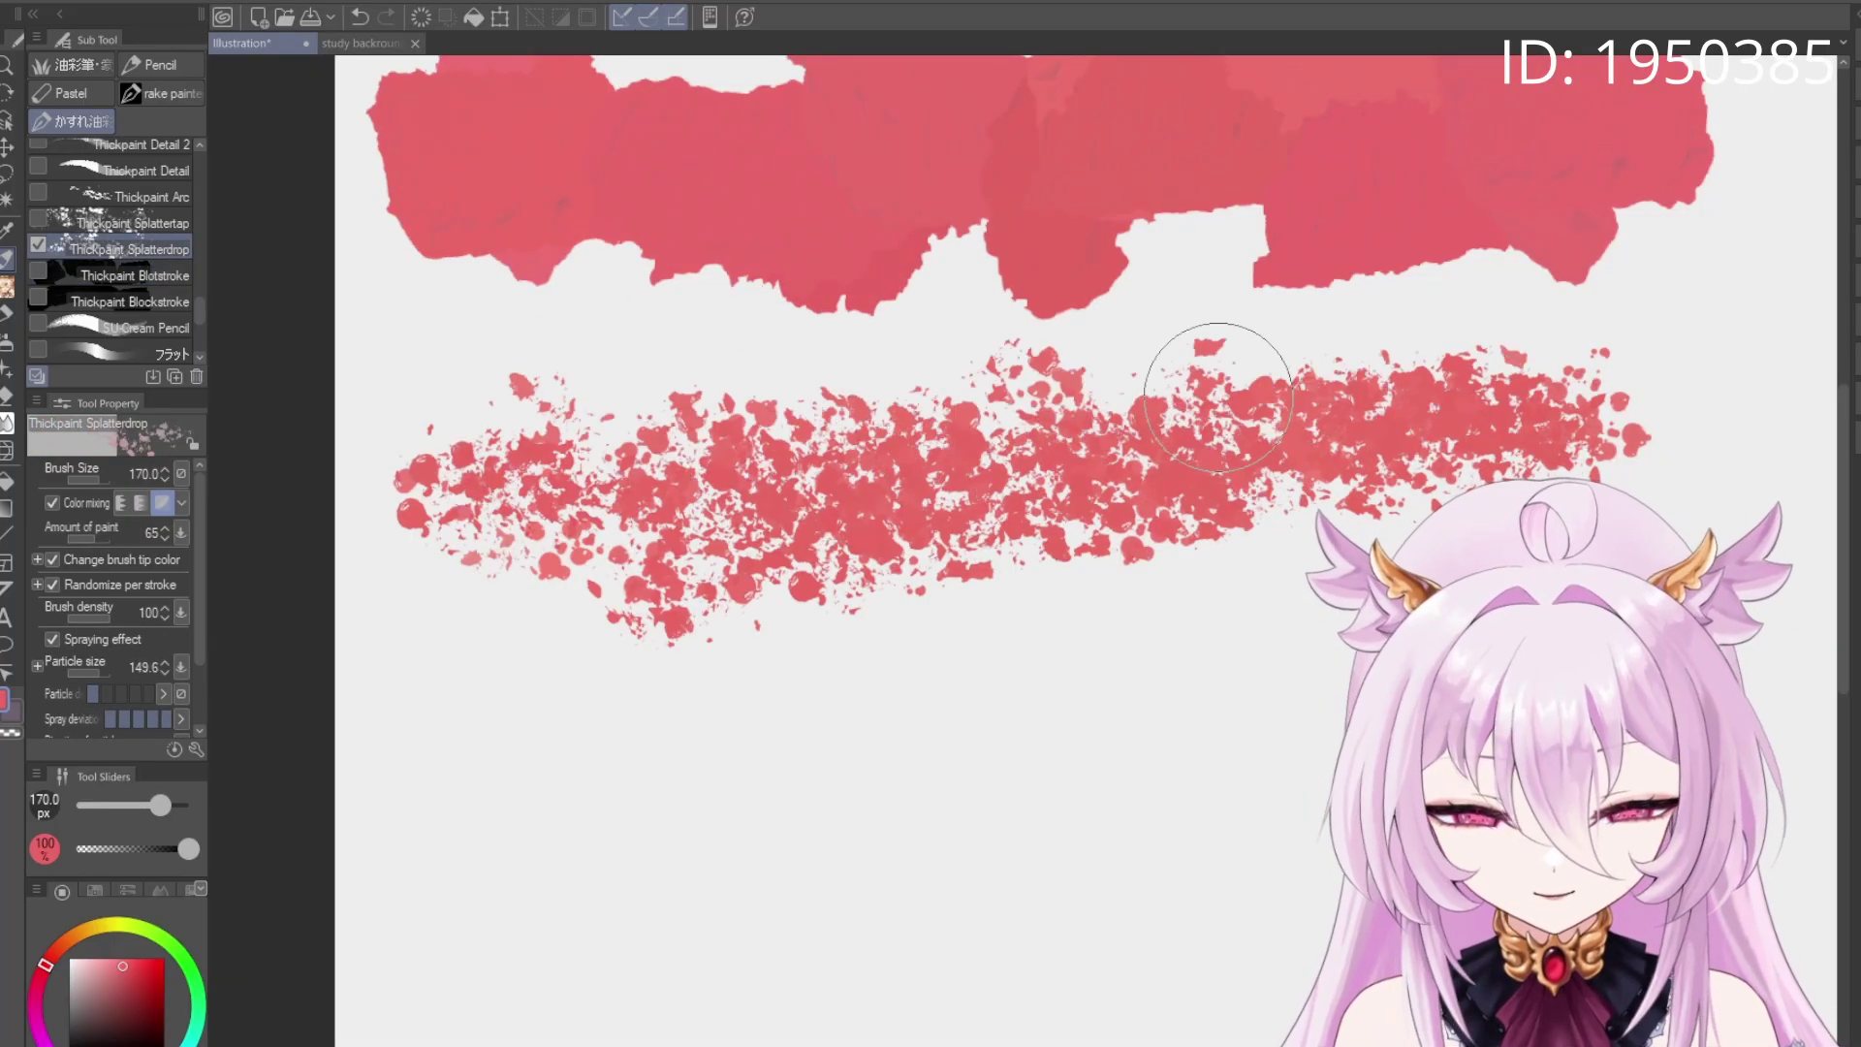
pyautogui.click(146, 223)
pyautogui.press(']')
pyautogui.press(']')
pyautogui.moveTo(461, 768)
pyautogui.mouseDown()
pyautogui.moveTo(1351, 715)
pyautogui.moveTo(582, 832)
pyautogui.mouseUp()
pyautogui.scroll(-4, 644, 312)
pyautogui.scroll(2, 749, 376)
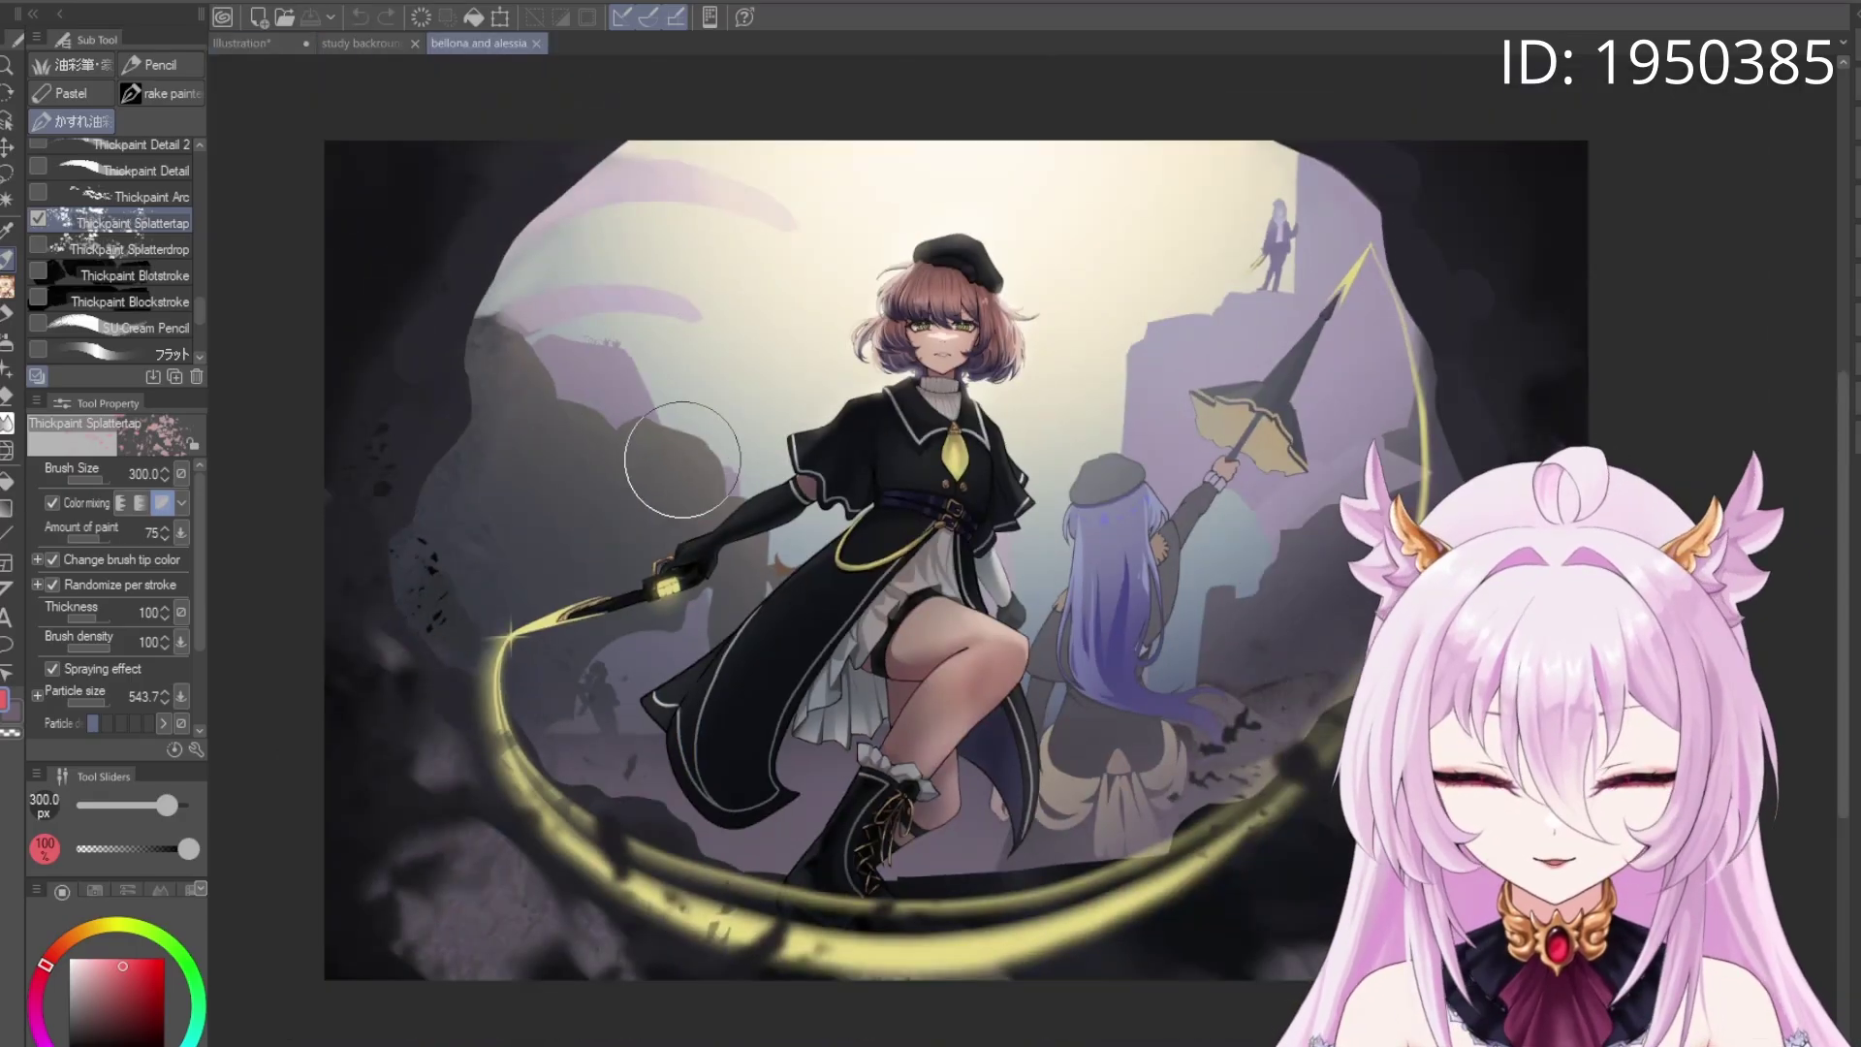
# Examine the splatter textures on the rocks and around the yellow slash in the bellona and alessia illustration
pyautogui.scroll(-1, 623, 332)
pyautogui.scroll(4, 581, 769)
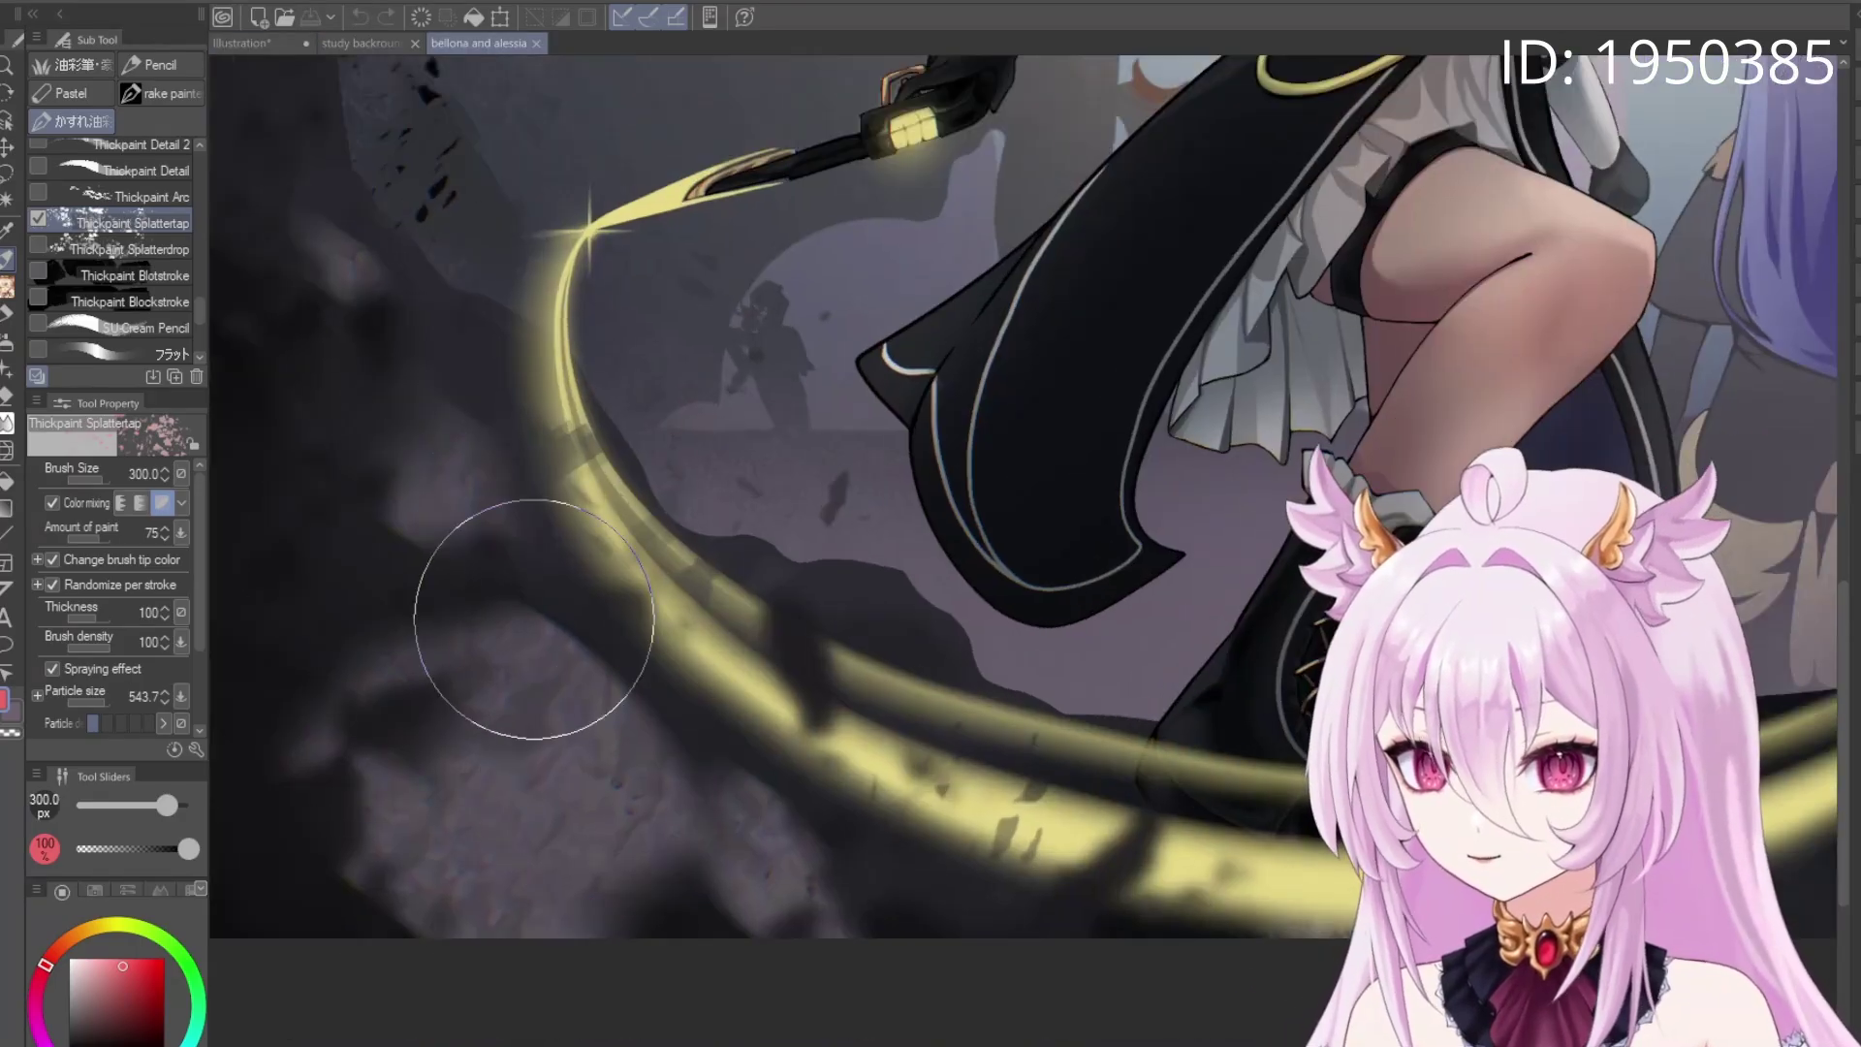
pyautogui.scroll(-3, 534, 619)
pyautogui.scroll(-3, 416, 394)
pyautogui.scroll(3, 748, 665)
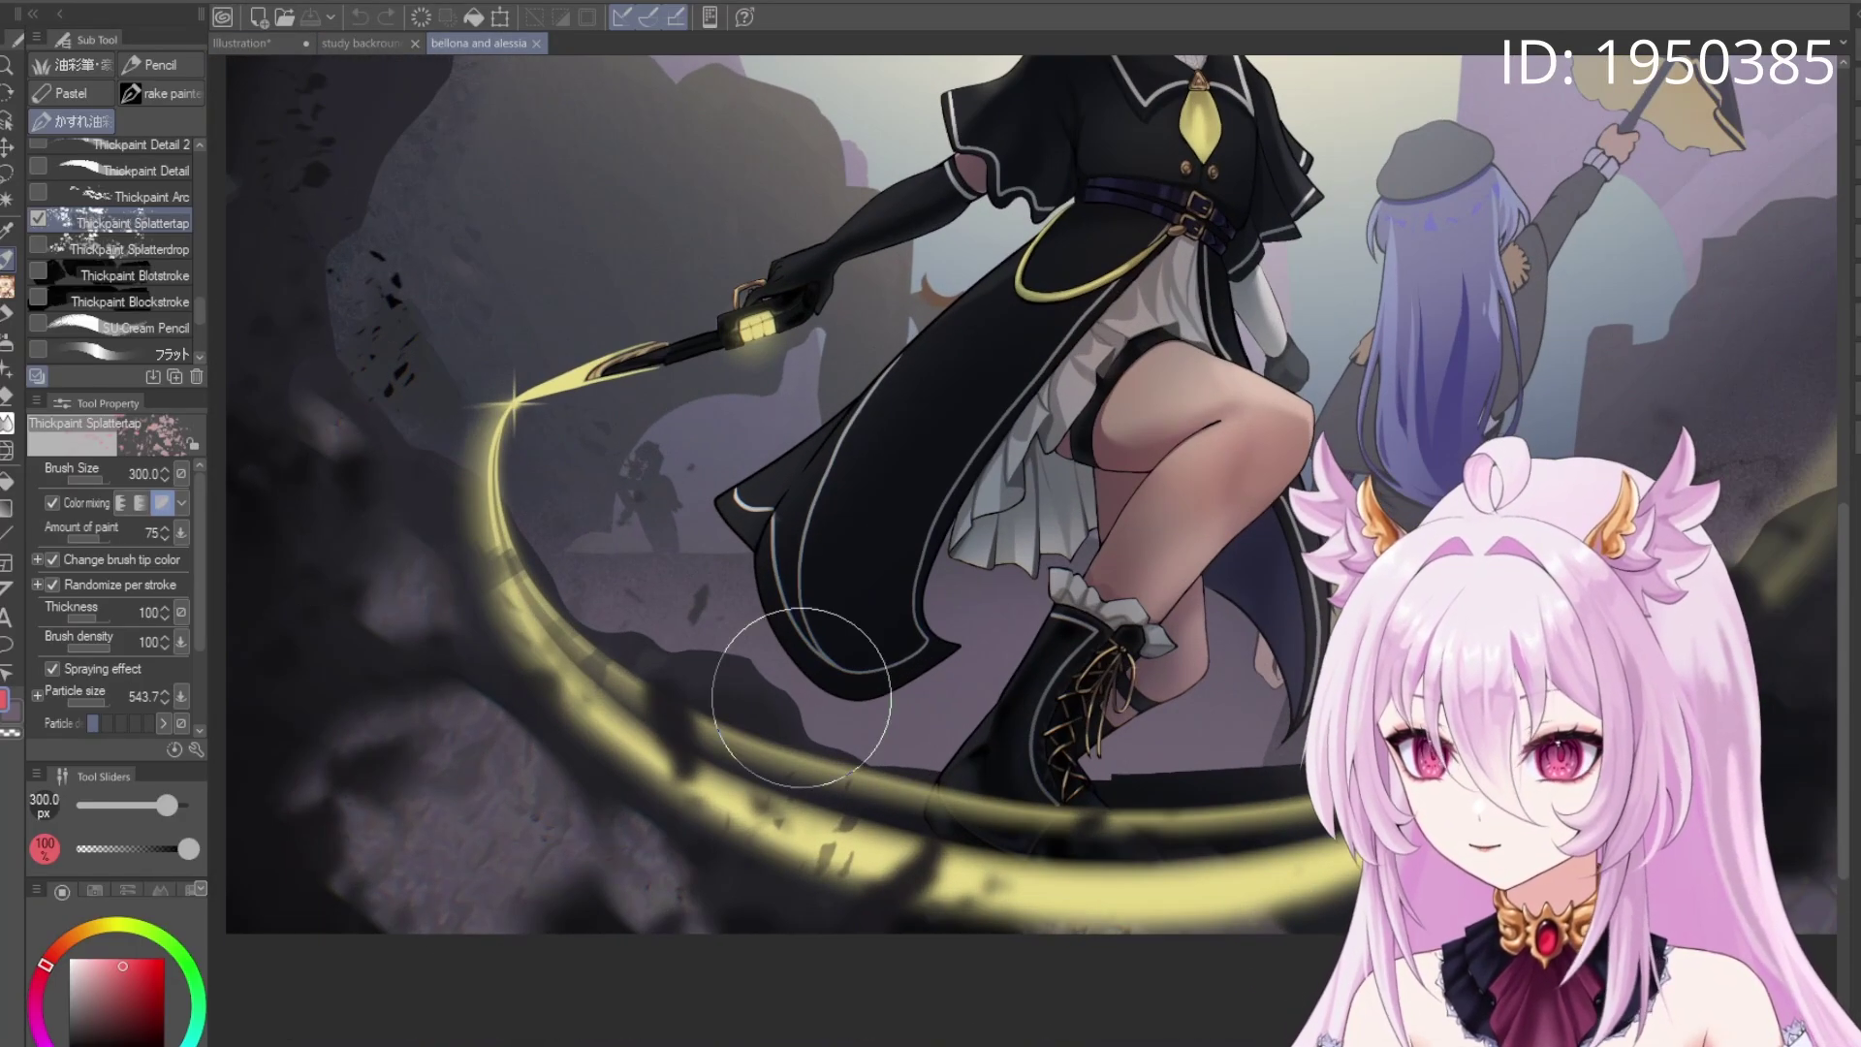
pyautogui.scroll(-3, 736, 582)
pyautogui.scroll(3, 932, 636)
pyautogui.scroll(1, 932, 636)
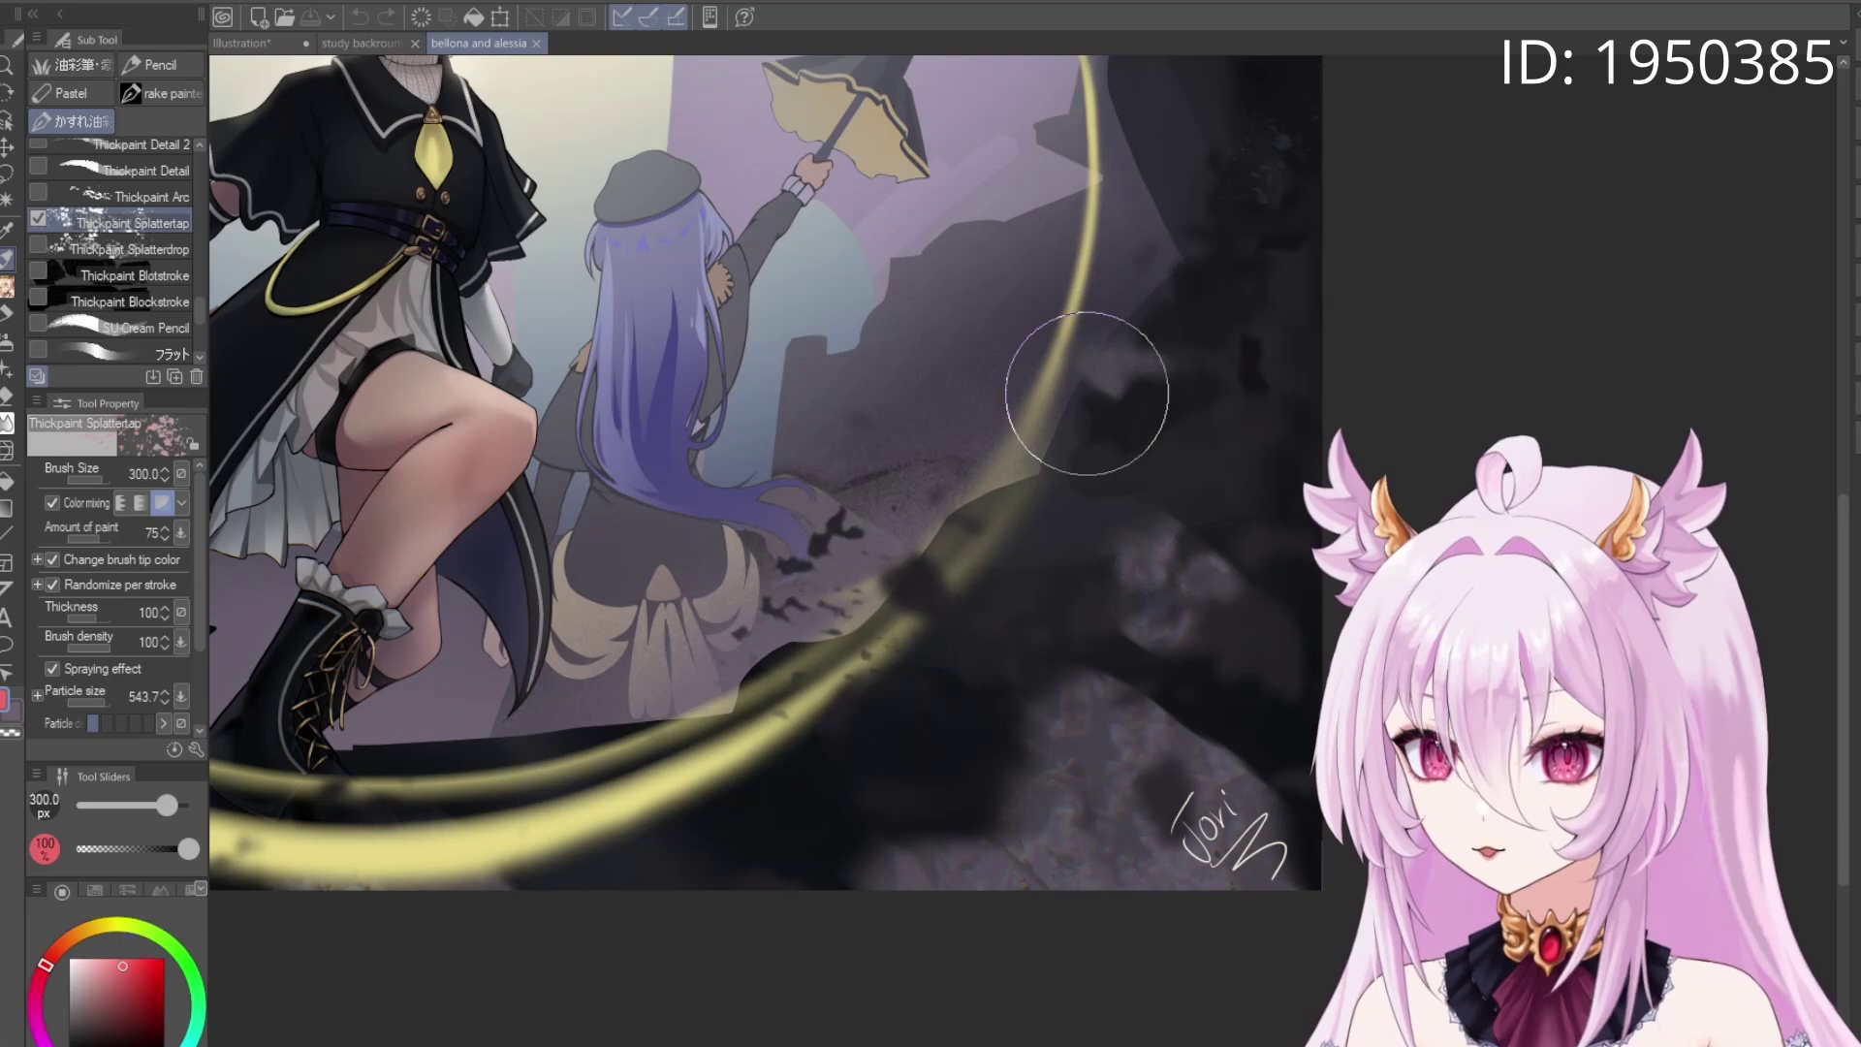
pyautogui.scroll(-4, 997, 810)
pyautogui.scroll(3, 658, 843)
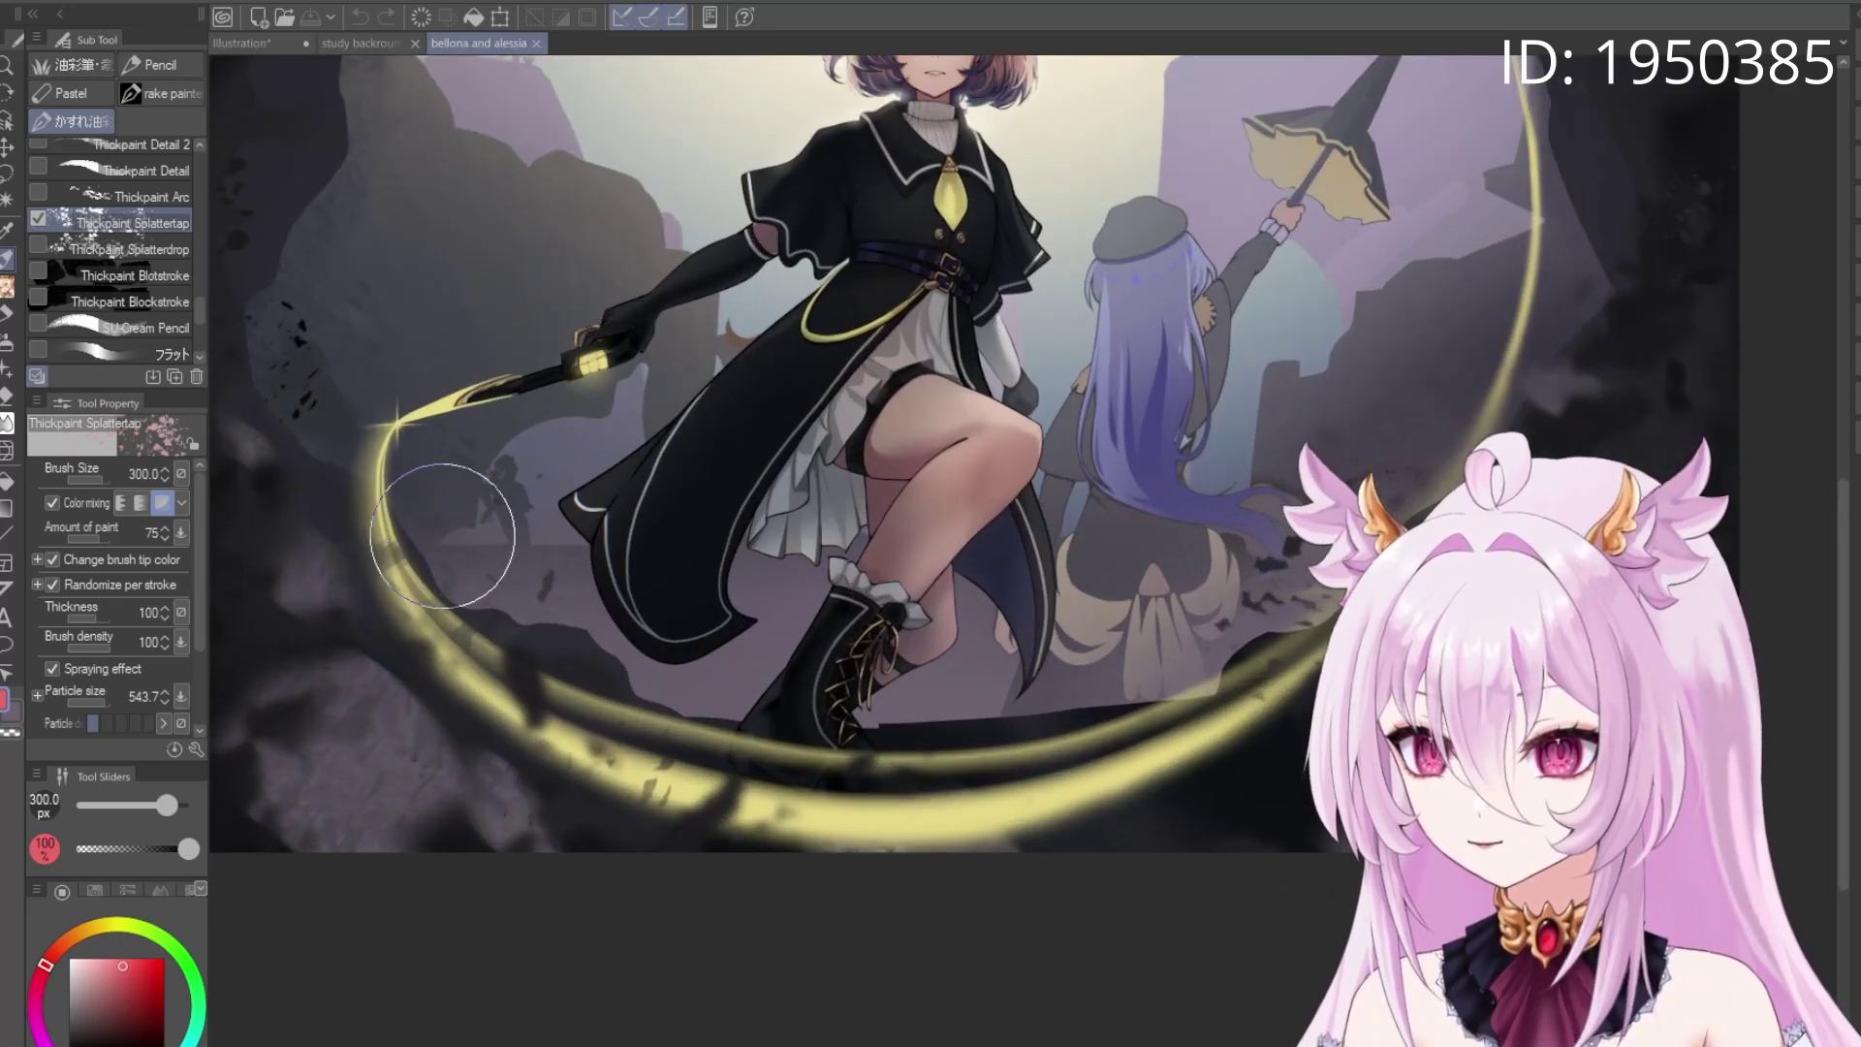
pyautogui.scroll(-3, 442, 535)
# Try red strokes with the Thickpaint Arc brush at 314.6 px on the test canvas, undoing them
pyautogui.moveTo(388, 383); pyautogui.dragTo(520, 416)
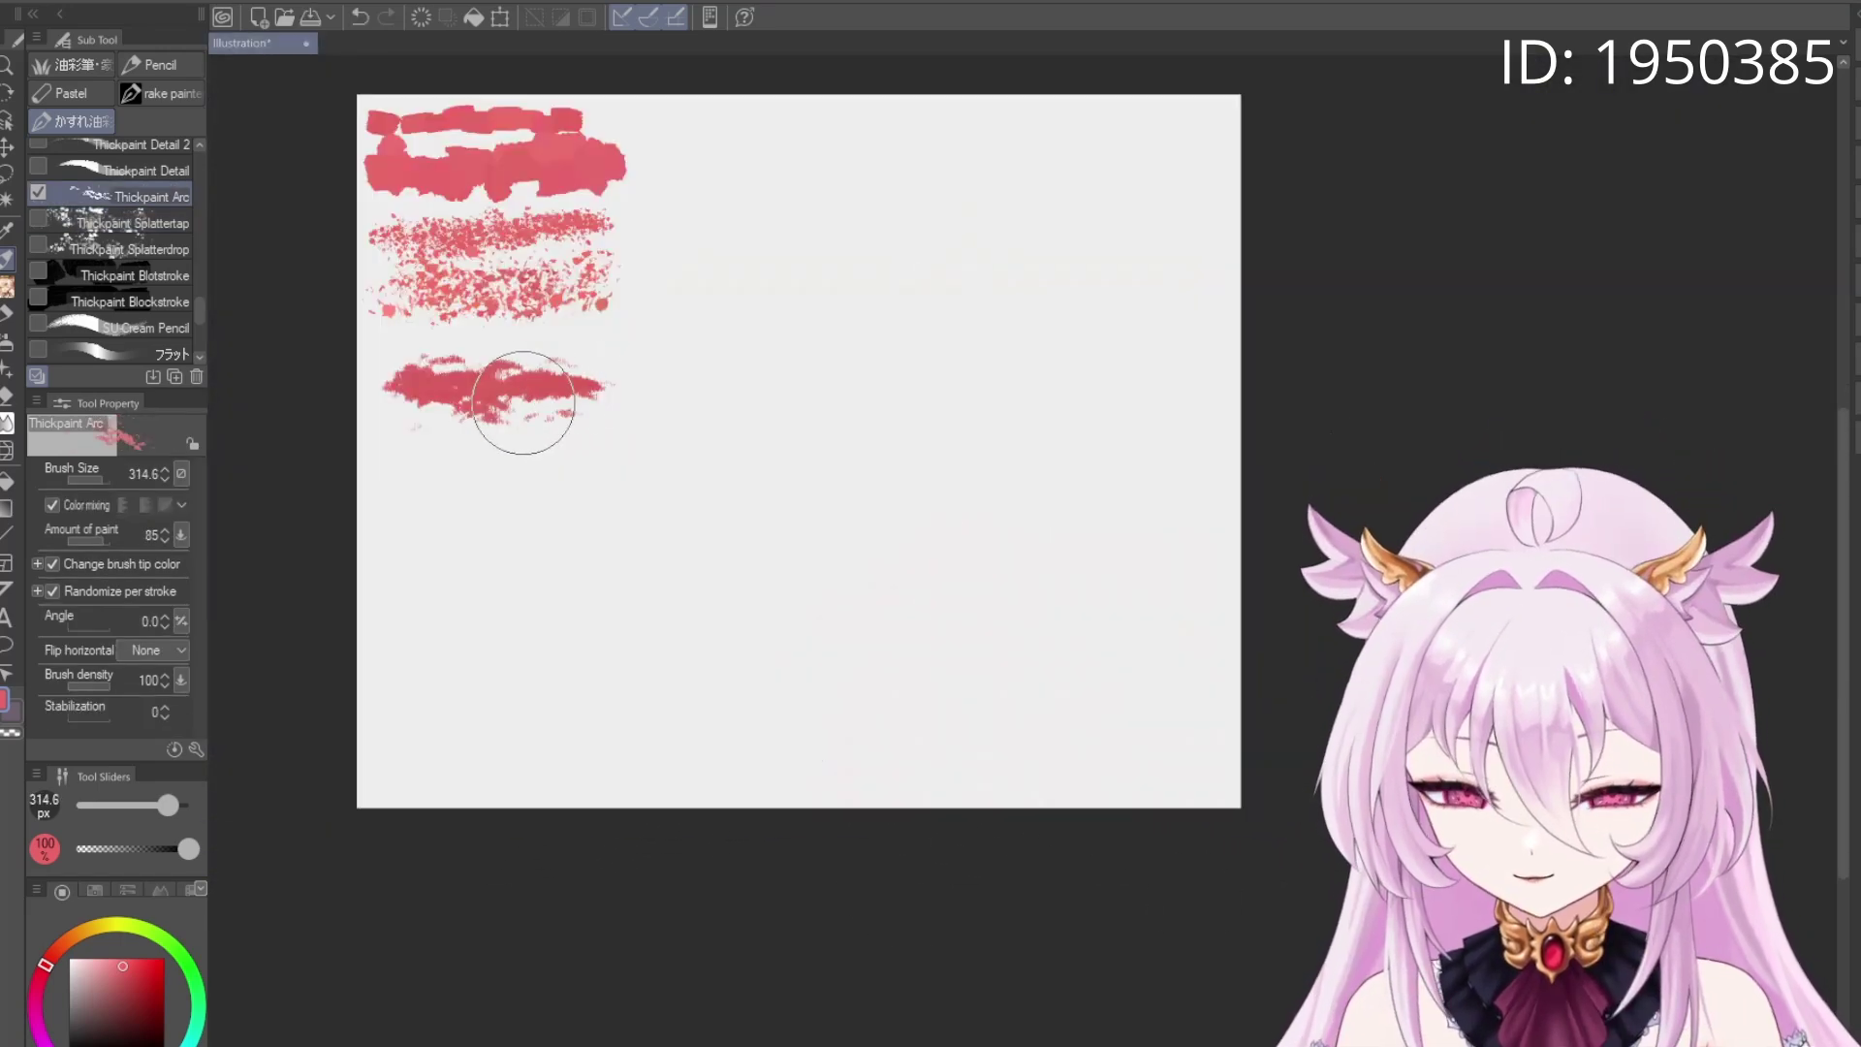
pyautogui.hotkey('ctrl', 'z')
pyautogui.moveTo(897, 349)
pyautogui.mouseDown()
pyautogui.moveTo(546, 430)
pyautogui.moveTo(781, 376)
pyautogui.moveTo(944, 374)
pyautogui.moveTo(715, 428)
pyautogui.mouseUp()
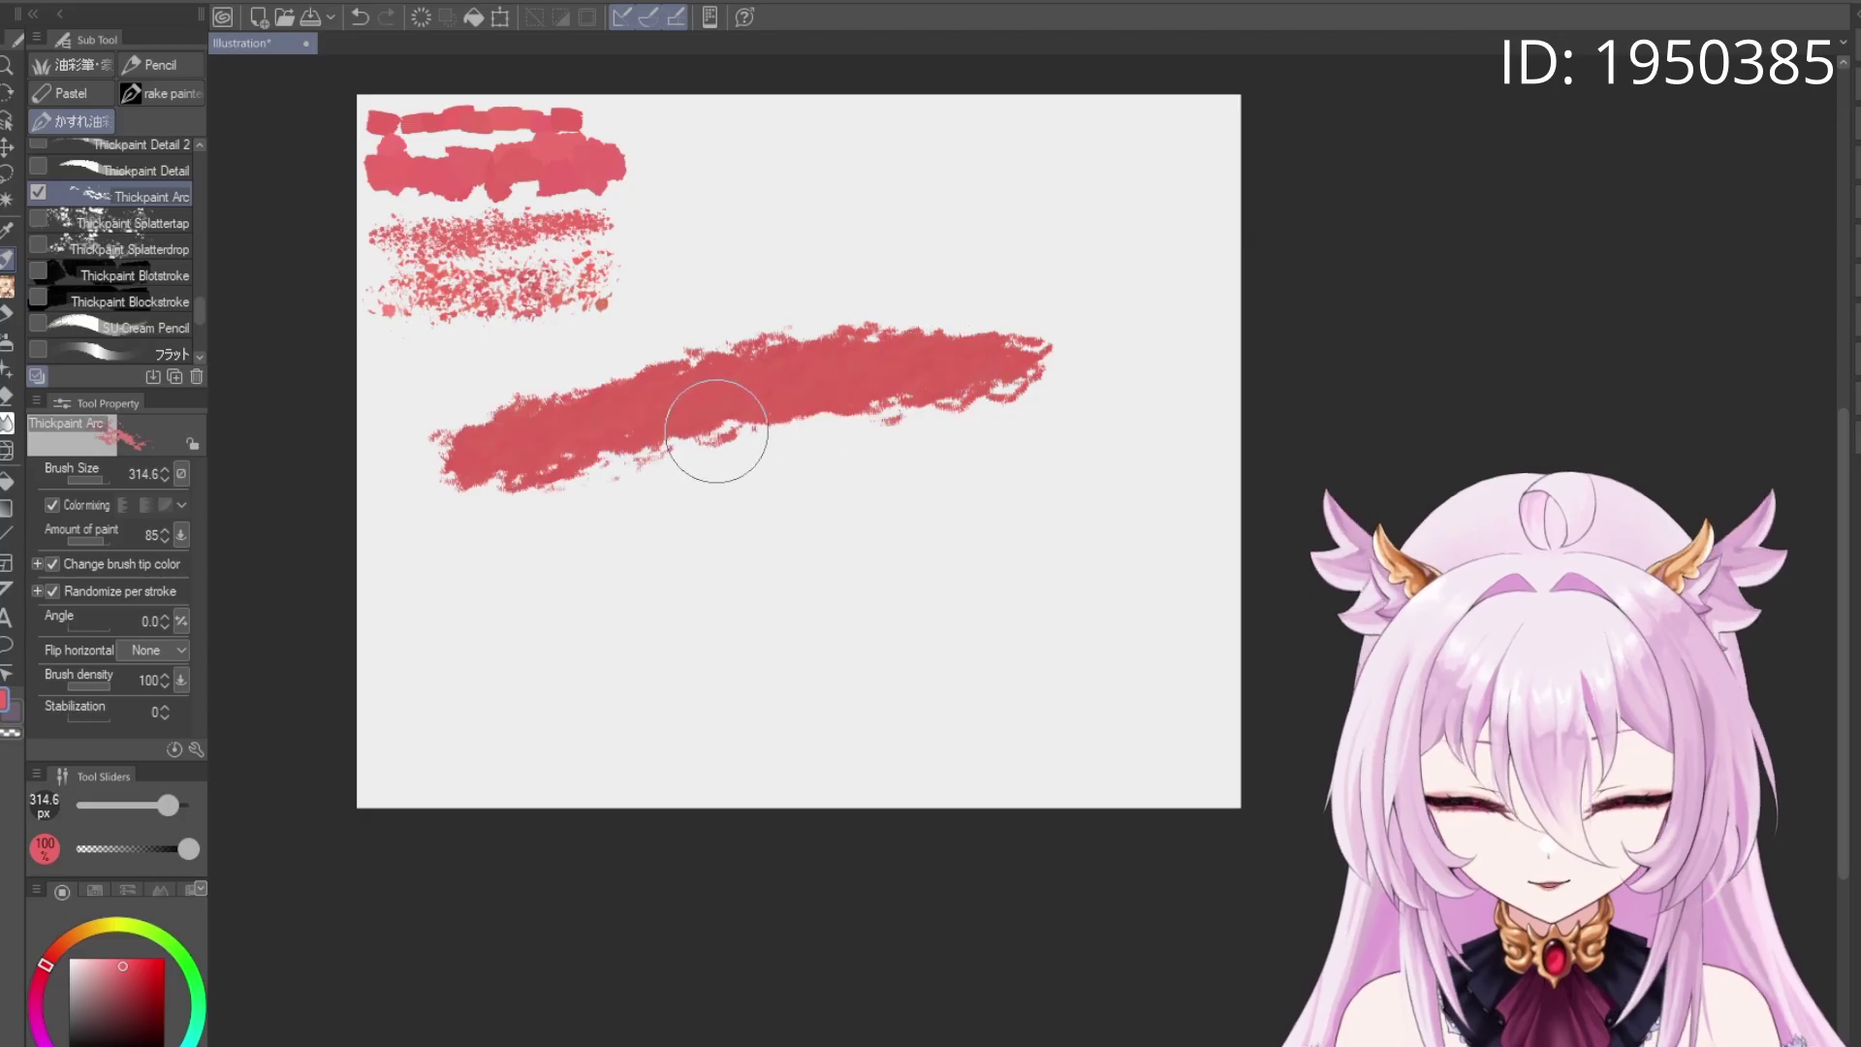
pyautogui.hotkey('ctrl', 'z')
# Pick a medium green and paint a wide Thickpaint Arc band at 314.6 px across the canvas's lower half, undoing the first attempt
pyautogui.click(175, 955)
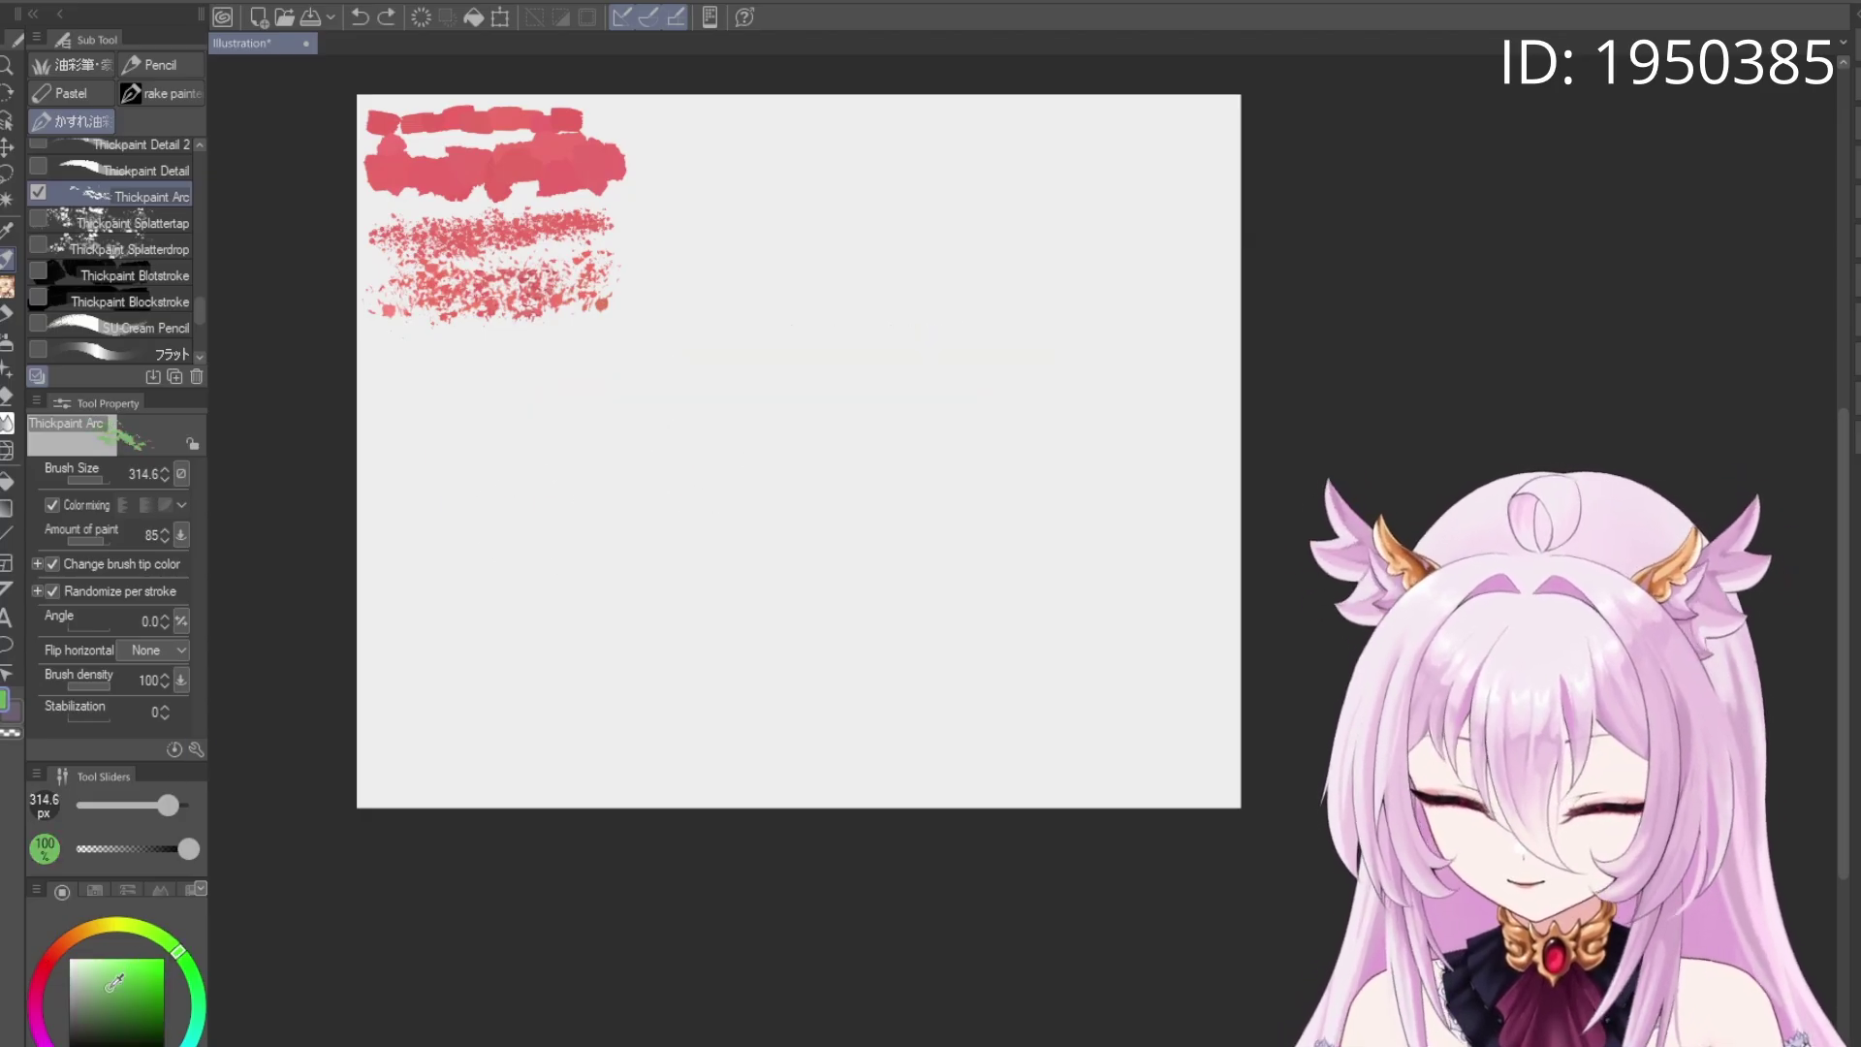
pyautogui.moveTo(702, 460)
pyautogui.mouseDown()
pyautogui.moveTo(540, 478)
pyautogui.moveTo(1130, 419)
pyautogui.mouseUp()
pyautogui.hotkey('ctrl', 'z')
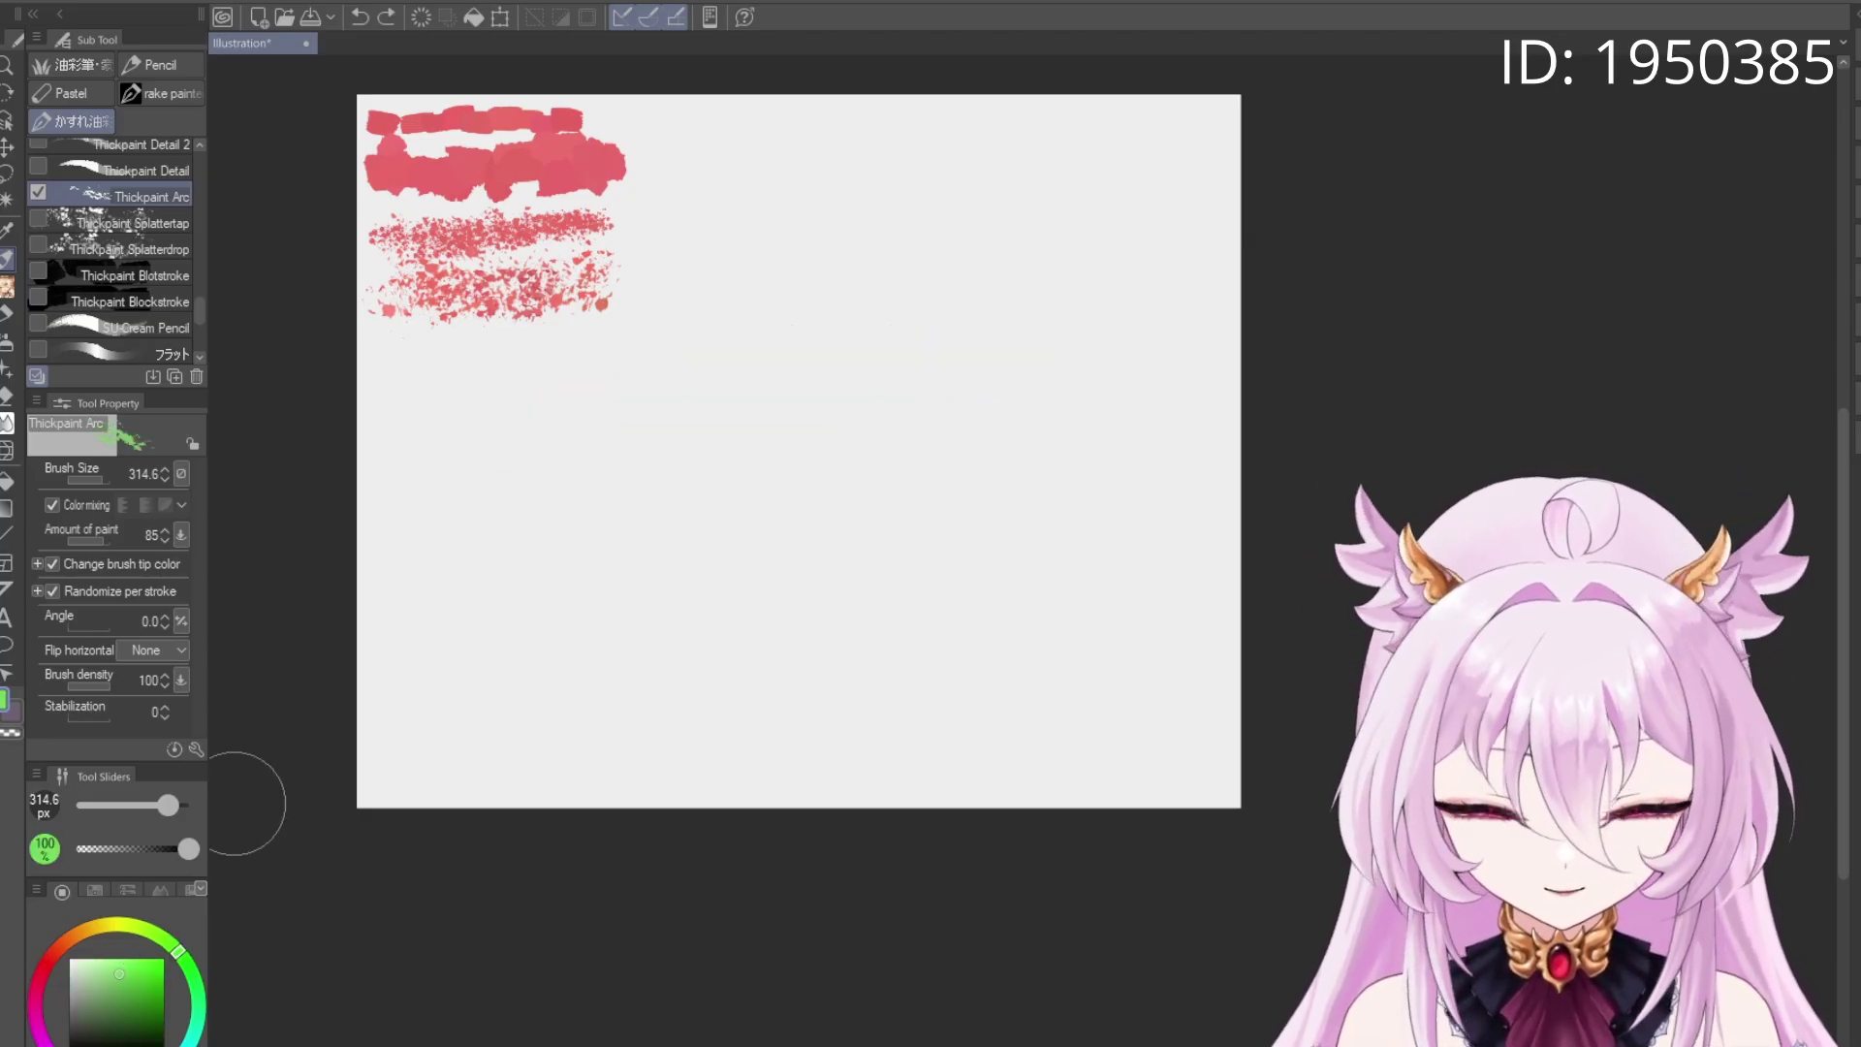
pyautogui.moveTo(436, 567)
pyautogui.mouseDown()
pyautogui.moveTo(718, 498)
pyautogui.moveTo(1101, 514)
pyautogui.moveTo(672, 566)
pyautogui.moveTo(698, 546)
pyautogui.mouseUp()
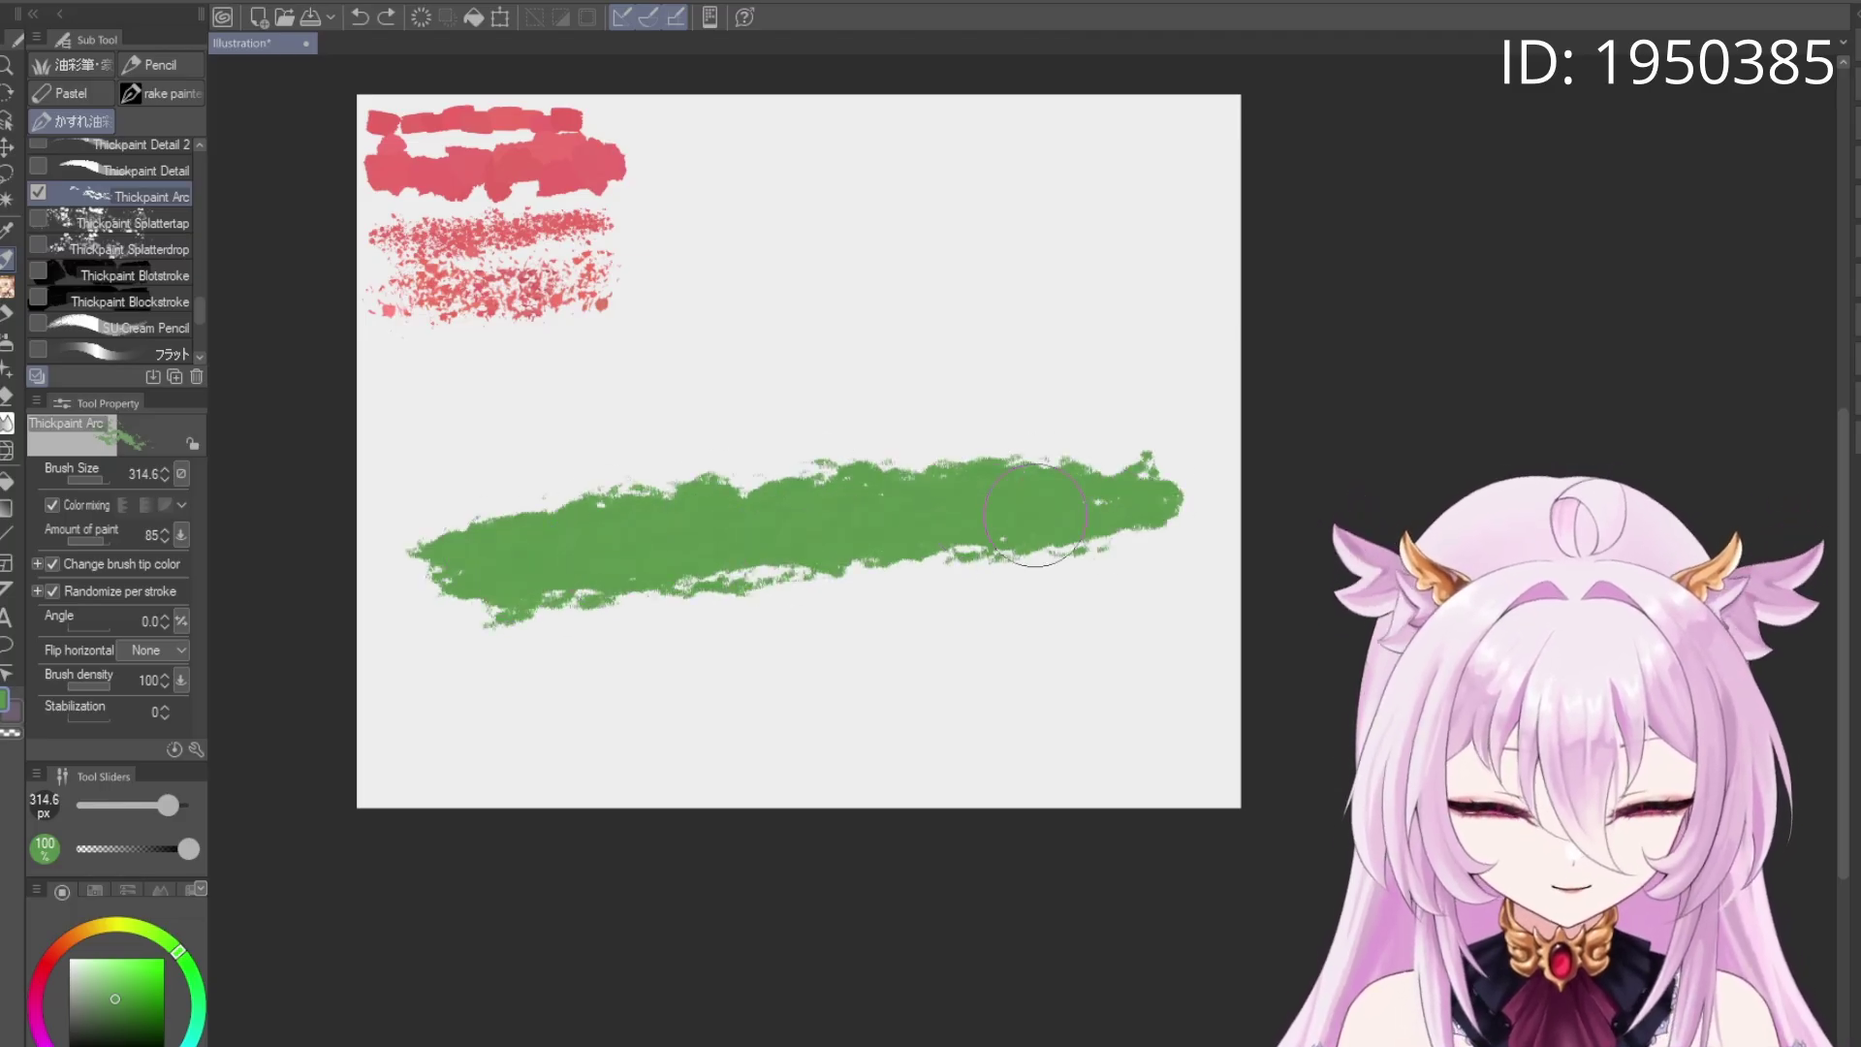
pyautogui.moveTo(1035, 513)
pyautogui.mouseDown()
pyautogui.moveTo(539, 605)
pyautogui.moveTo(1084, 572)
pyautogui.moveTo(1143, 540)
pyautogui.mouseUp()
pyautogui.scroll(2, 957, 538)
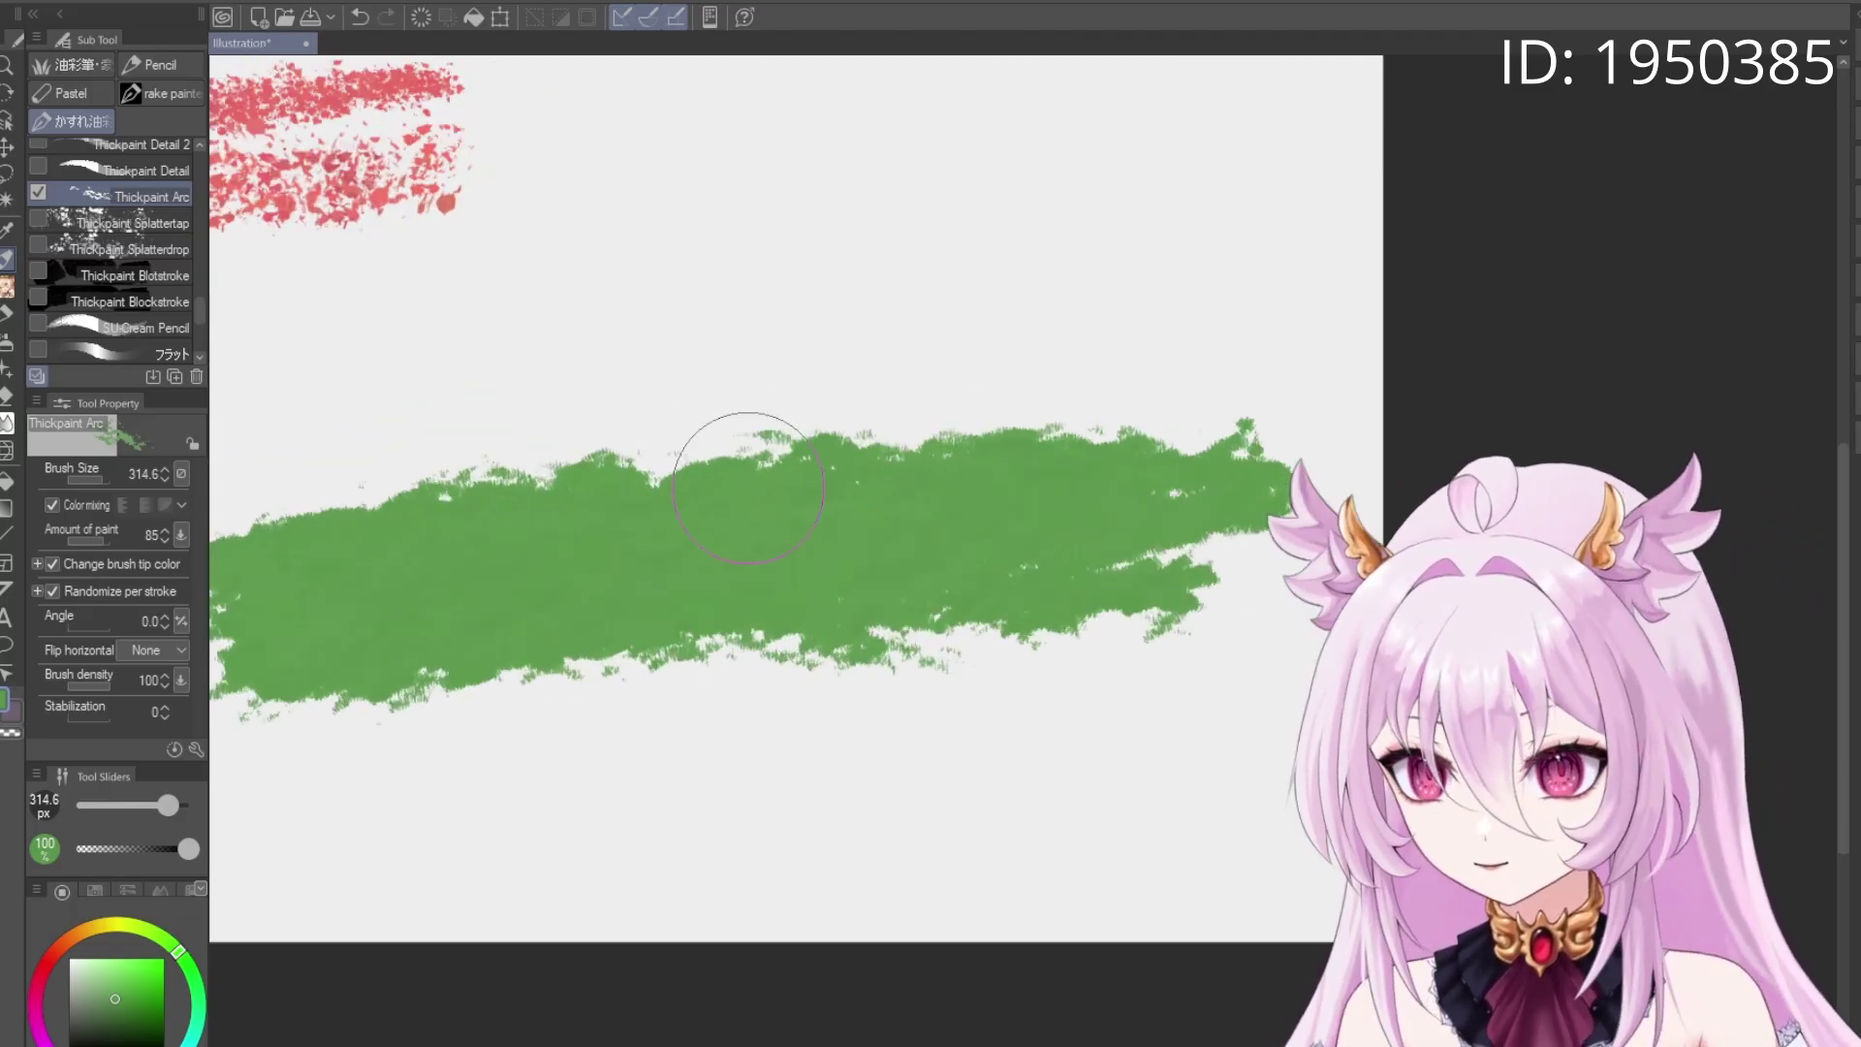
pyautogui.scroll(3, 747, 487)
pyautogui.scroll(-3, 707, 533)
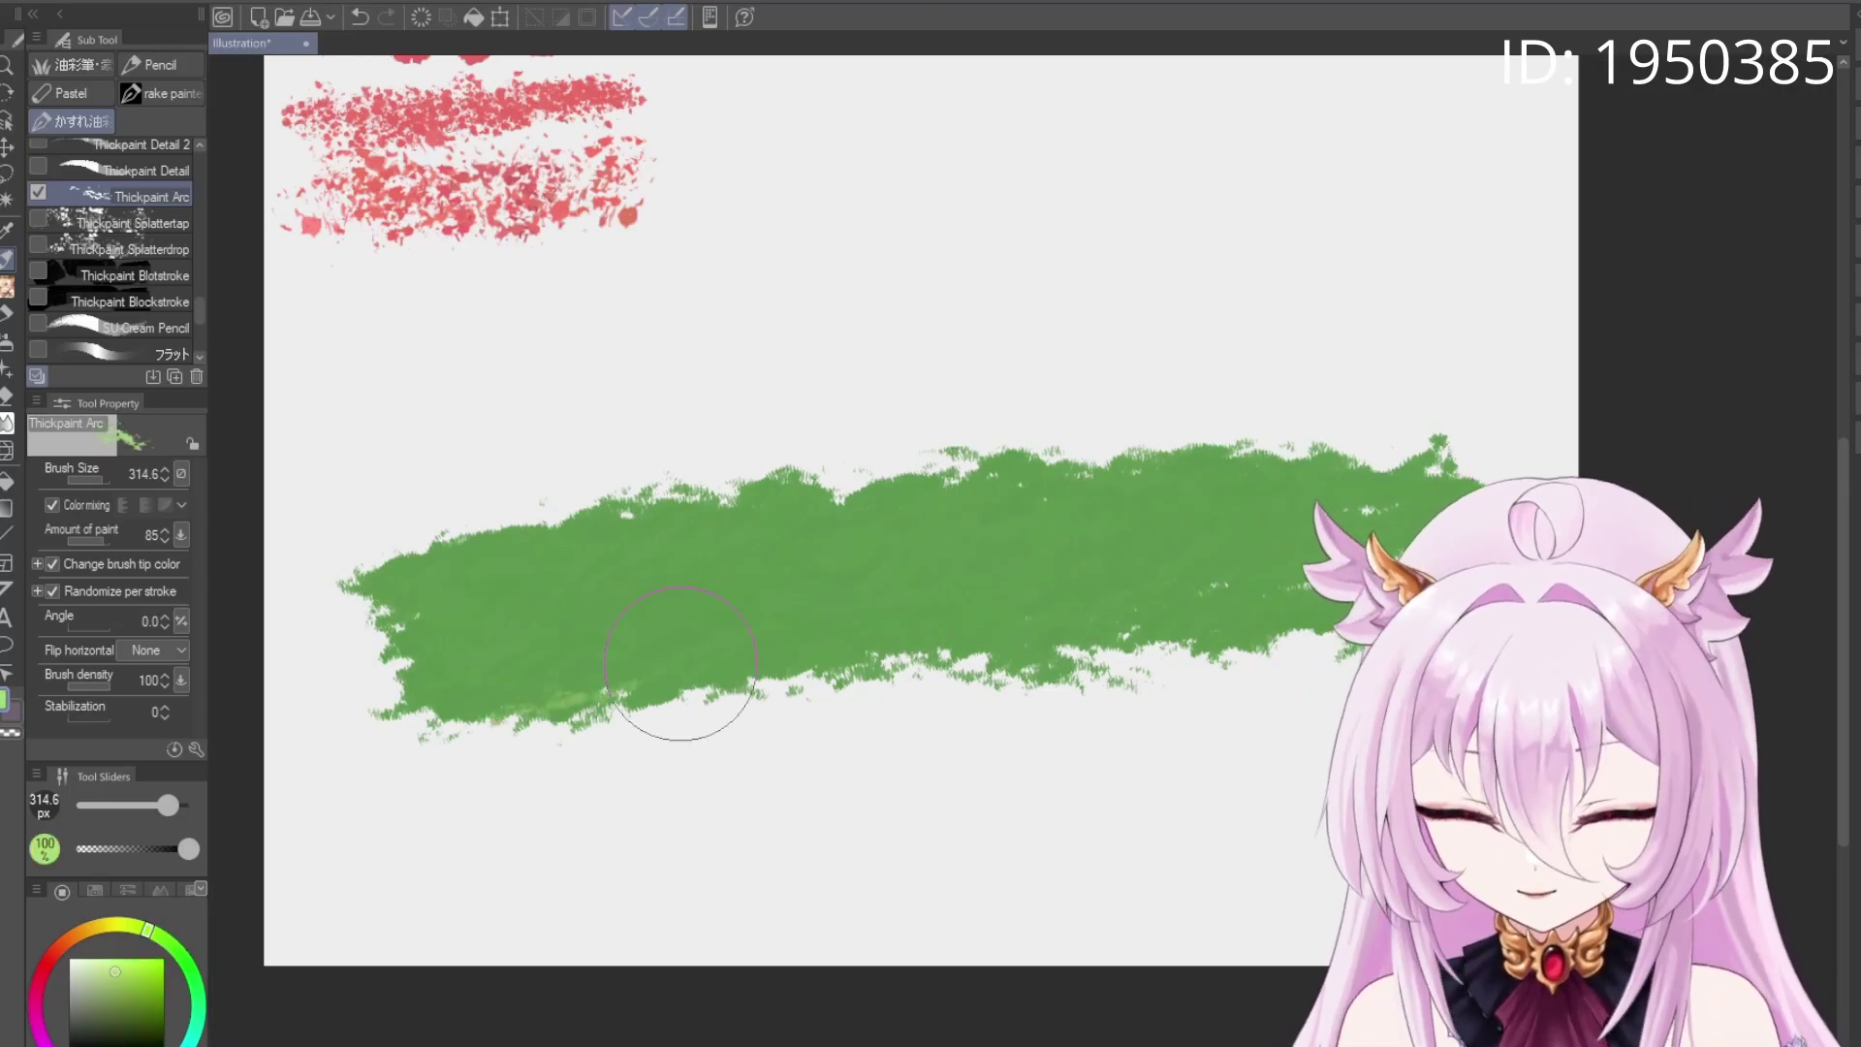
# Layer light yellow-green Thickpaint Arc strokes over and around the green band, and add darker green touches along its lower edge
pyautogui.moveTo(680, 663)
pyautogui.mouseDown()
pyautogui.moveTo(596, 659)
pyautogui.moveTo(401, 695)
pyautogui.moveTo(777, 649)
pyautogui.moveTo(679, 699)
pyautogui.moveTo(1115, 647)
pyautogui.moveTo(692, 713)
pyautogui.moveTo(976, 698)
pyautogui.moveTo(877, 771)
pyautogui.moveTo(1128, 792)
pyautogui.moveTo(1214, 826)
pyautogui.moveTo(1145, 887)
pyautogui.mouseUp()
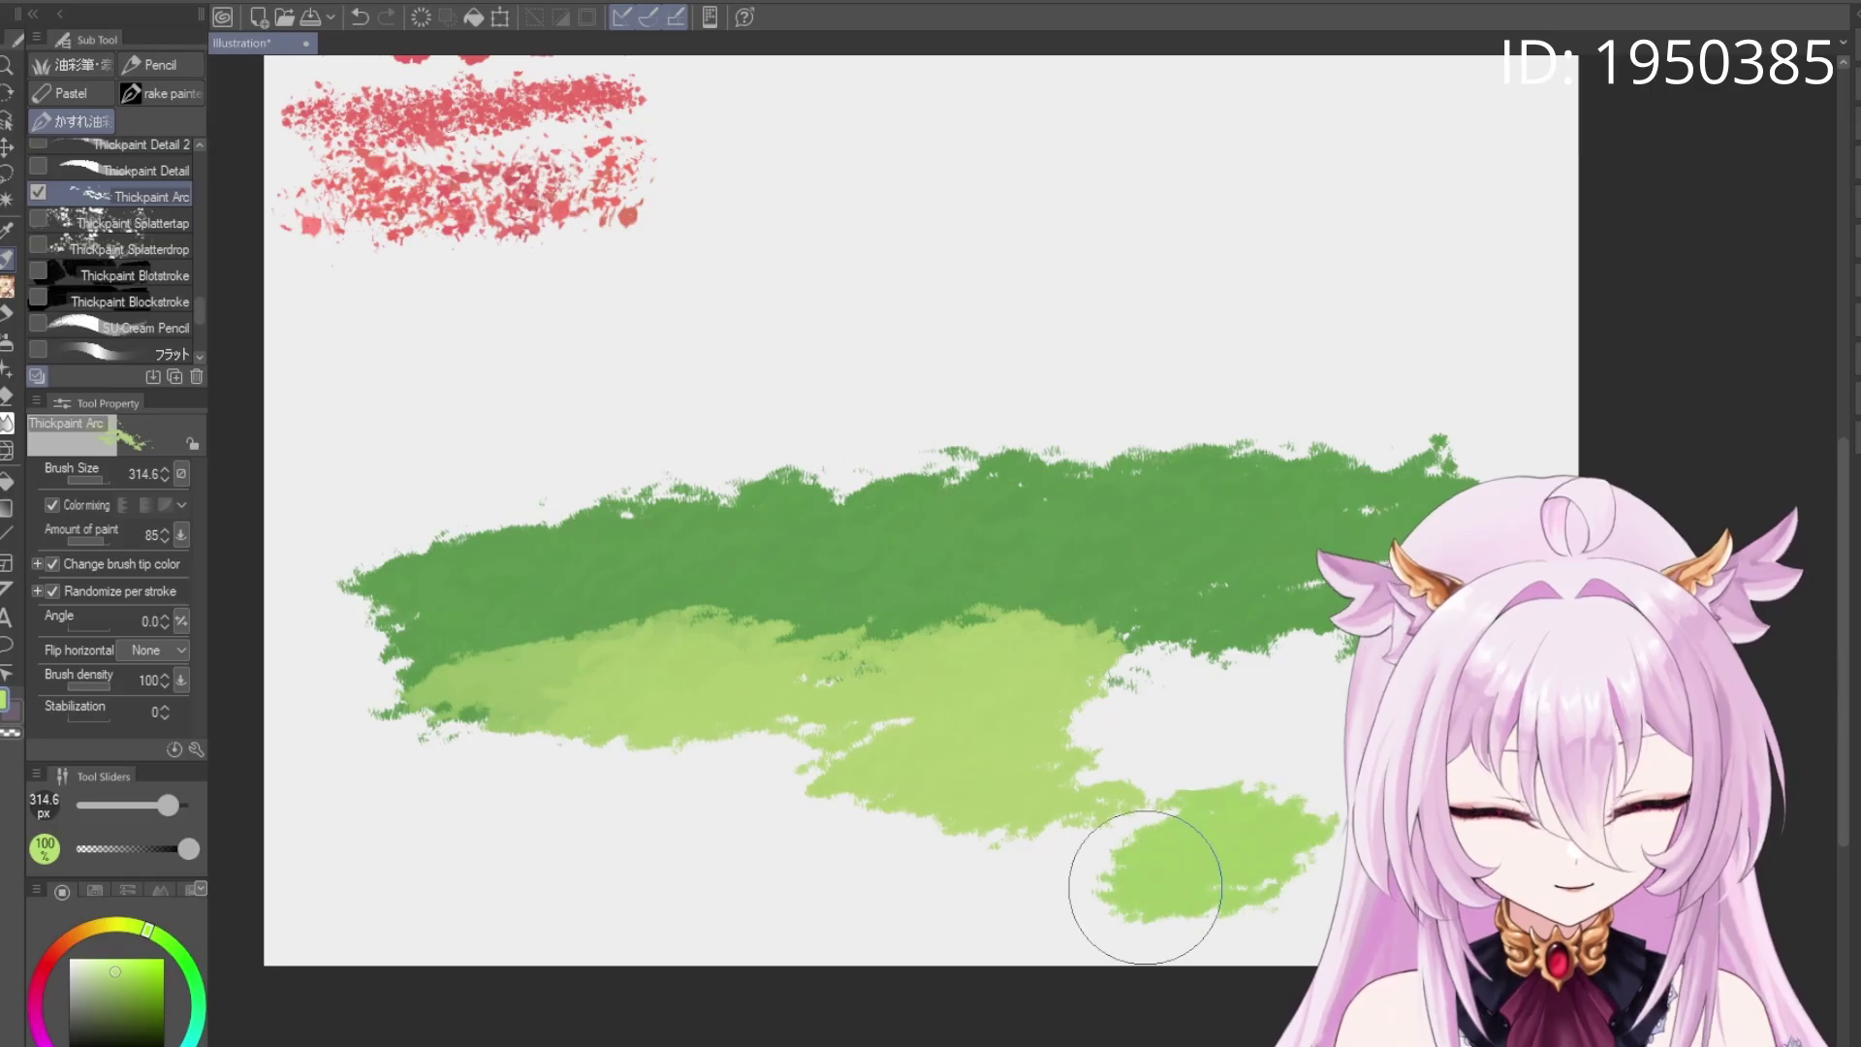
pyautogui.moveTo(958, 642)
pyautogui.mouseDown()
pyautogui.moveTo(959, 576)
pyautogui.moveTo(921, 555)
pyautogui.moveTo(805, 560)
pyautogui.moveTo(1057, 524)
pyautogui.moveTo(1120, 555)
pyautogui.moveTo(1132, 610)
pyautogui.moveTo(1309, 611)
pyautogui.mouseUp()
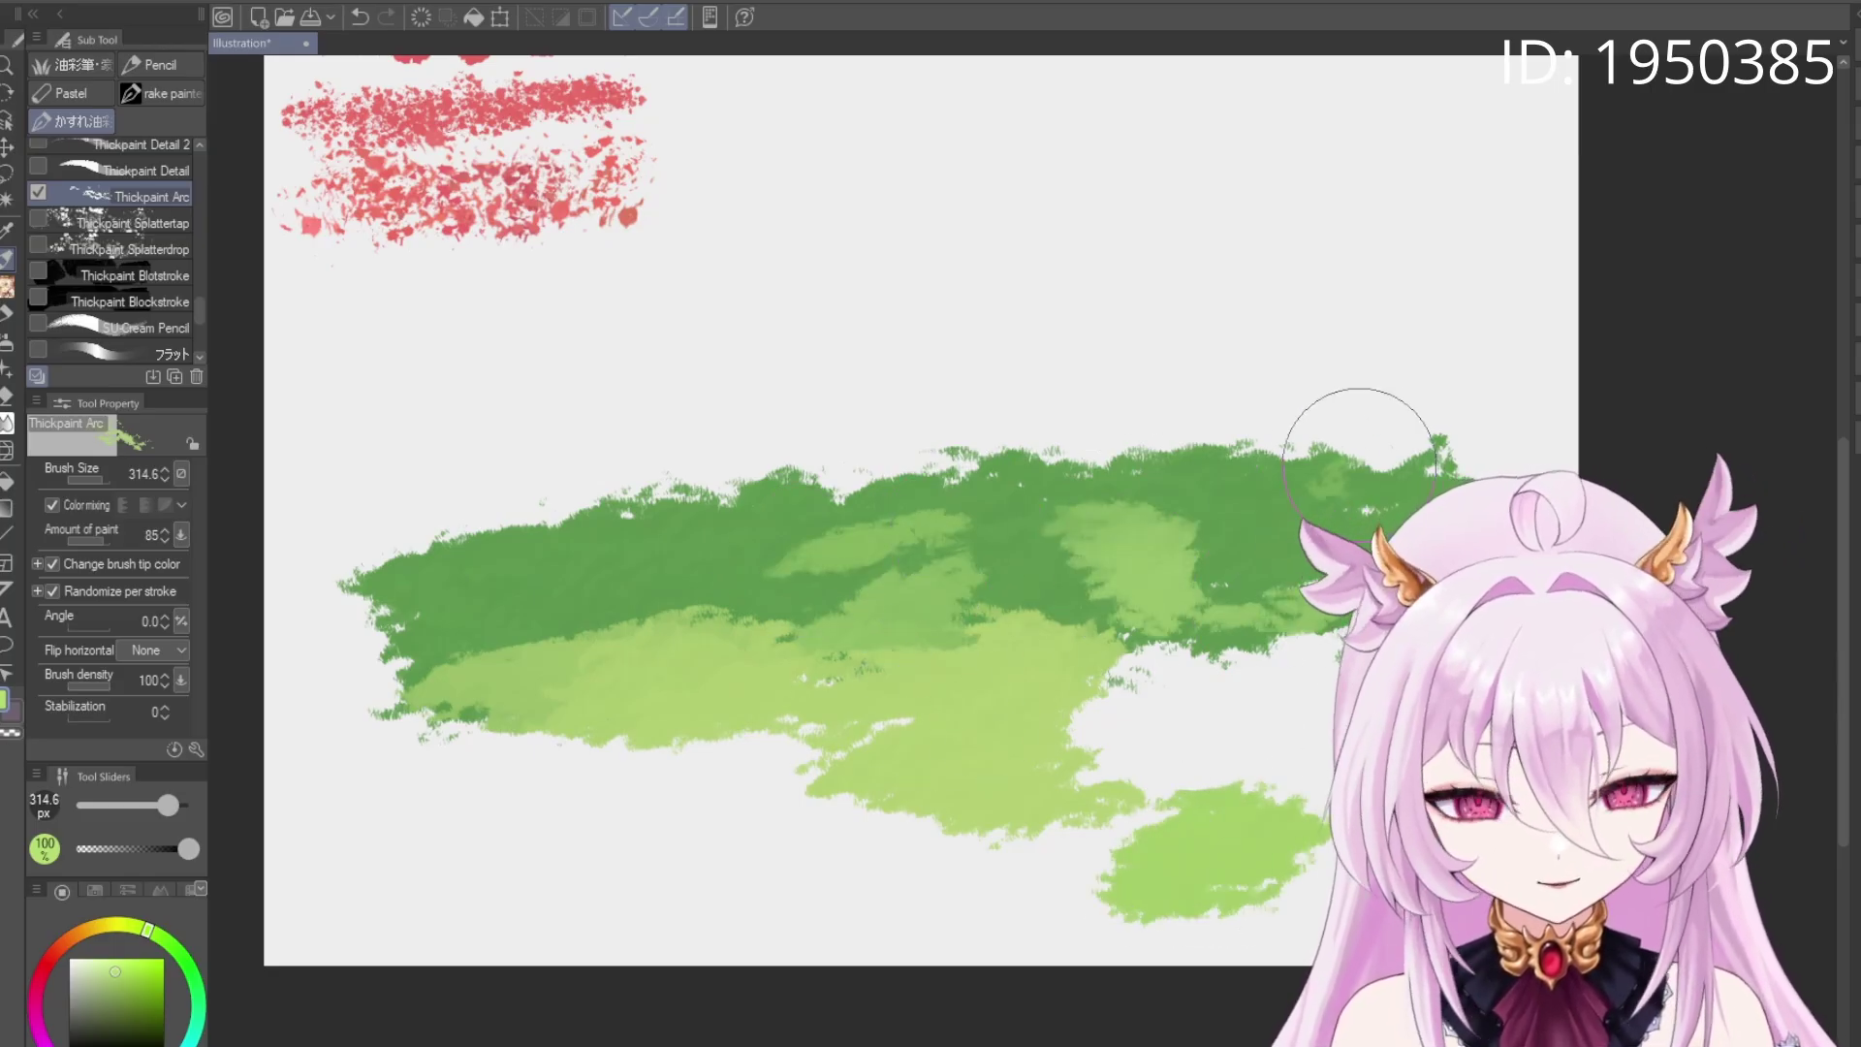
pyautogui.moveTo(1359, 464)
pyautogui.mouseDown()
pyautogui.moveTo(1283, 441)
pyautogui.moveTo(585, 486)
pyautogui.moveTo(776, 447)
pyautogui.moveTo(615, 485)
pyautogui.moveTo(601, 508)
pyautogui.moveTo(892, 480)
pyautogui.moveTo(629, 507)
pyautogui.mouseUp()
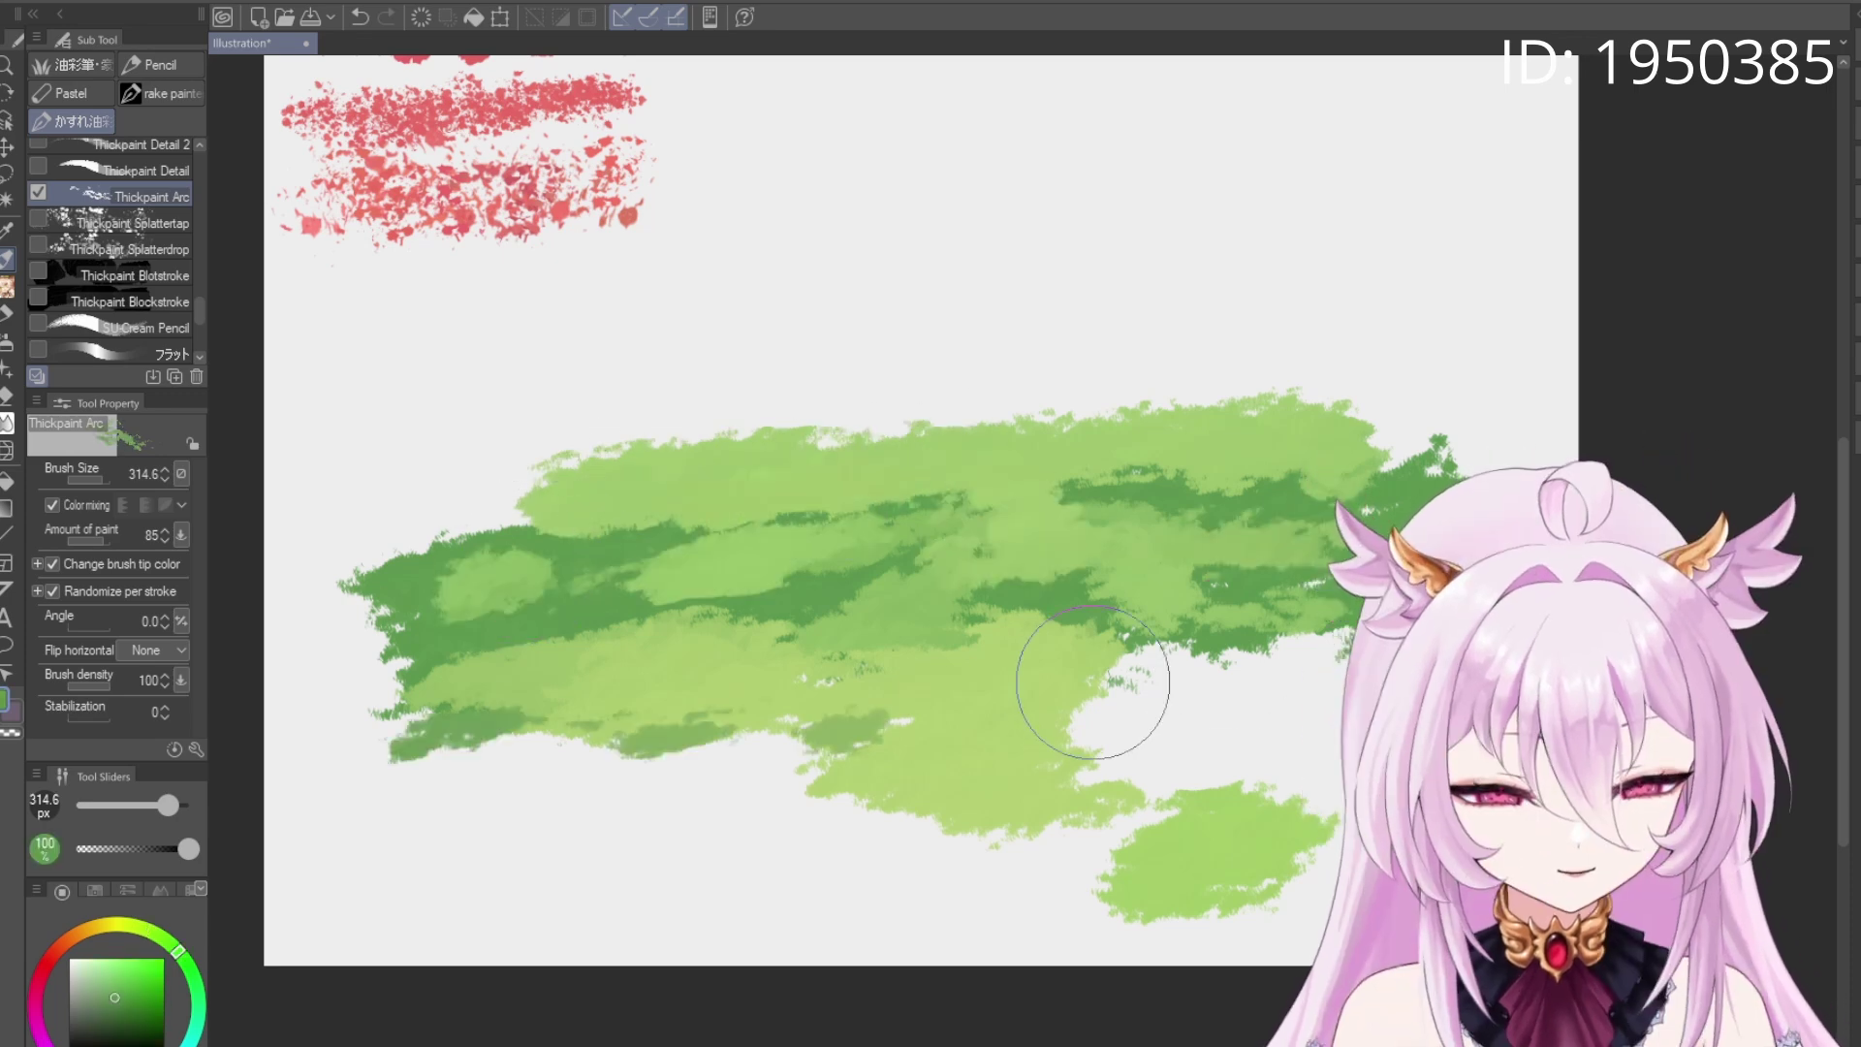
pyautogui.moveTo(1192, 649); pyautogui.dragTo(1099, 676)
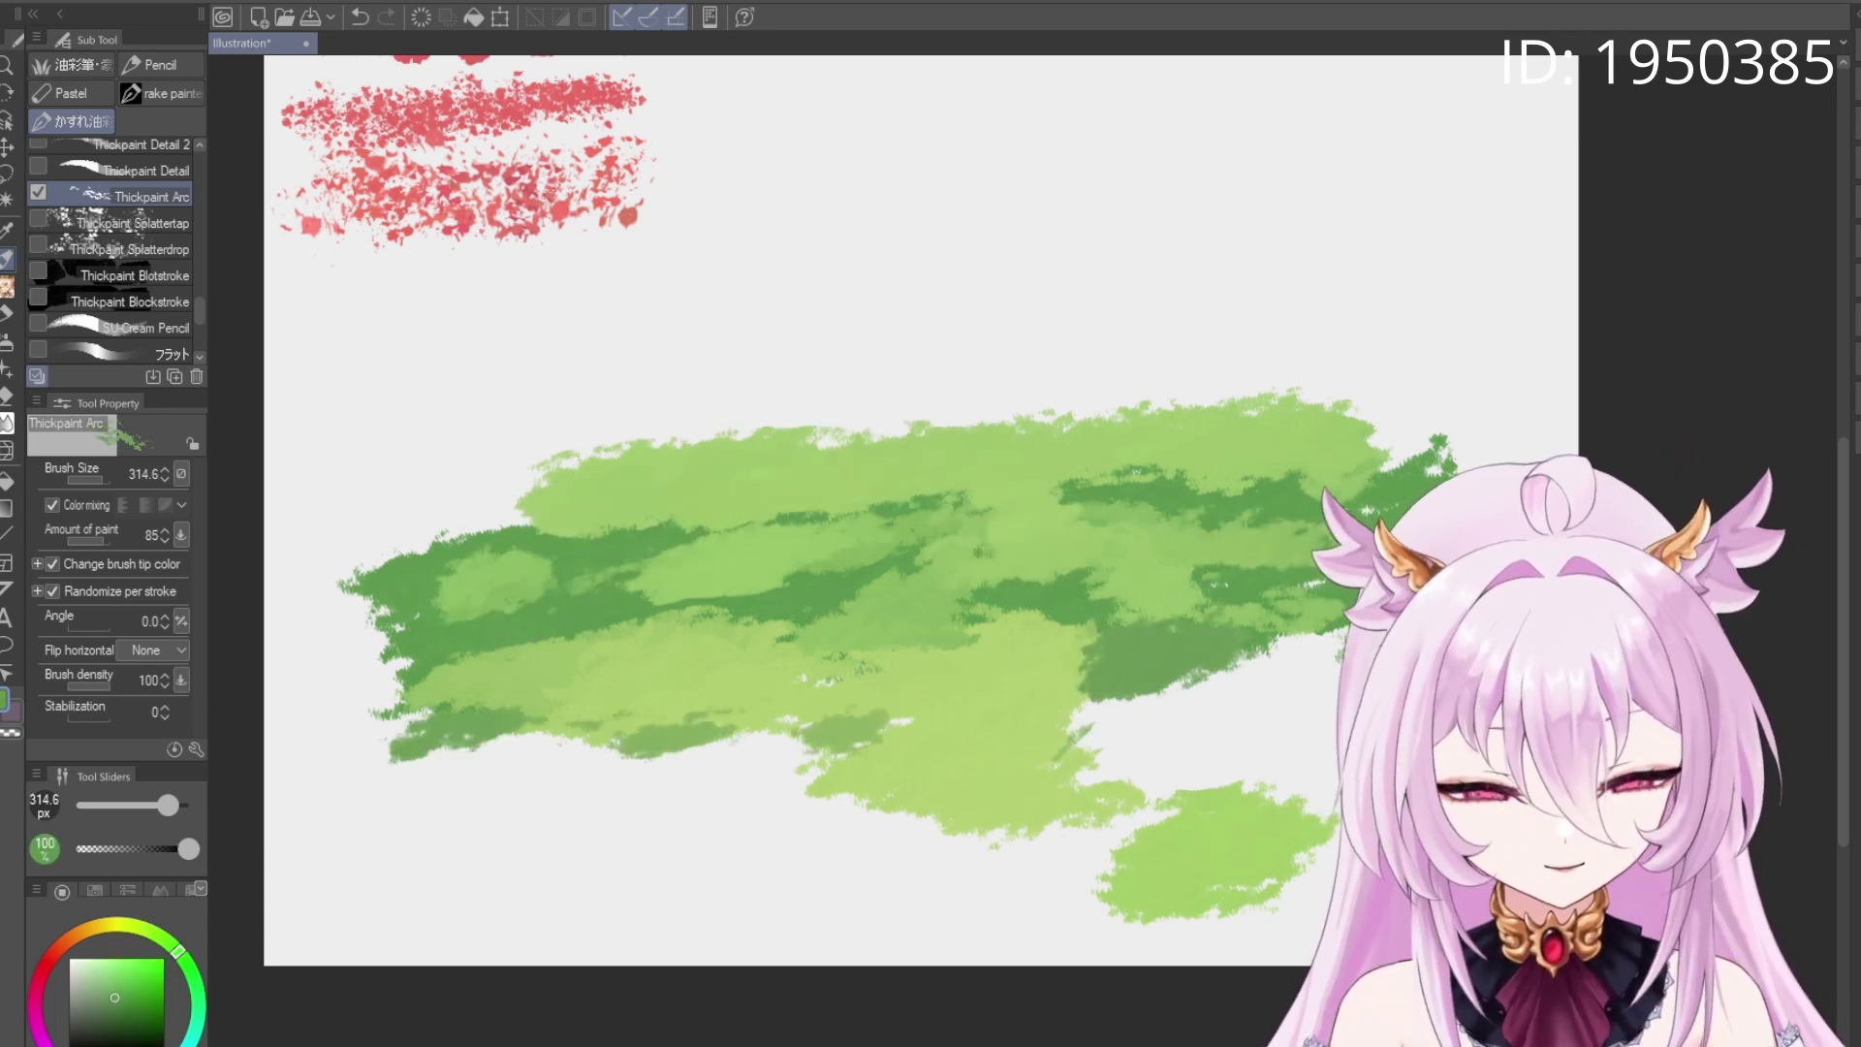
pyautogui.scroll(-6, 1027, 547)
pyautogui.scroll(5, 911, 542)
pyautogui.scroll(-1, 988, 538)
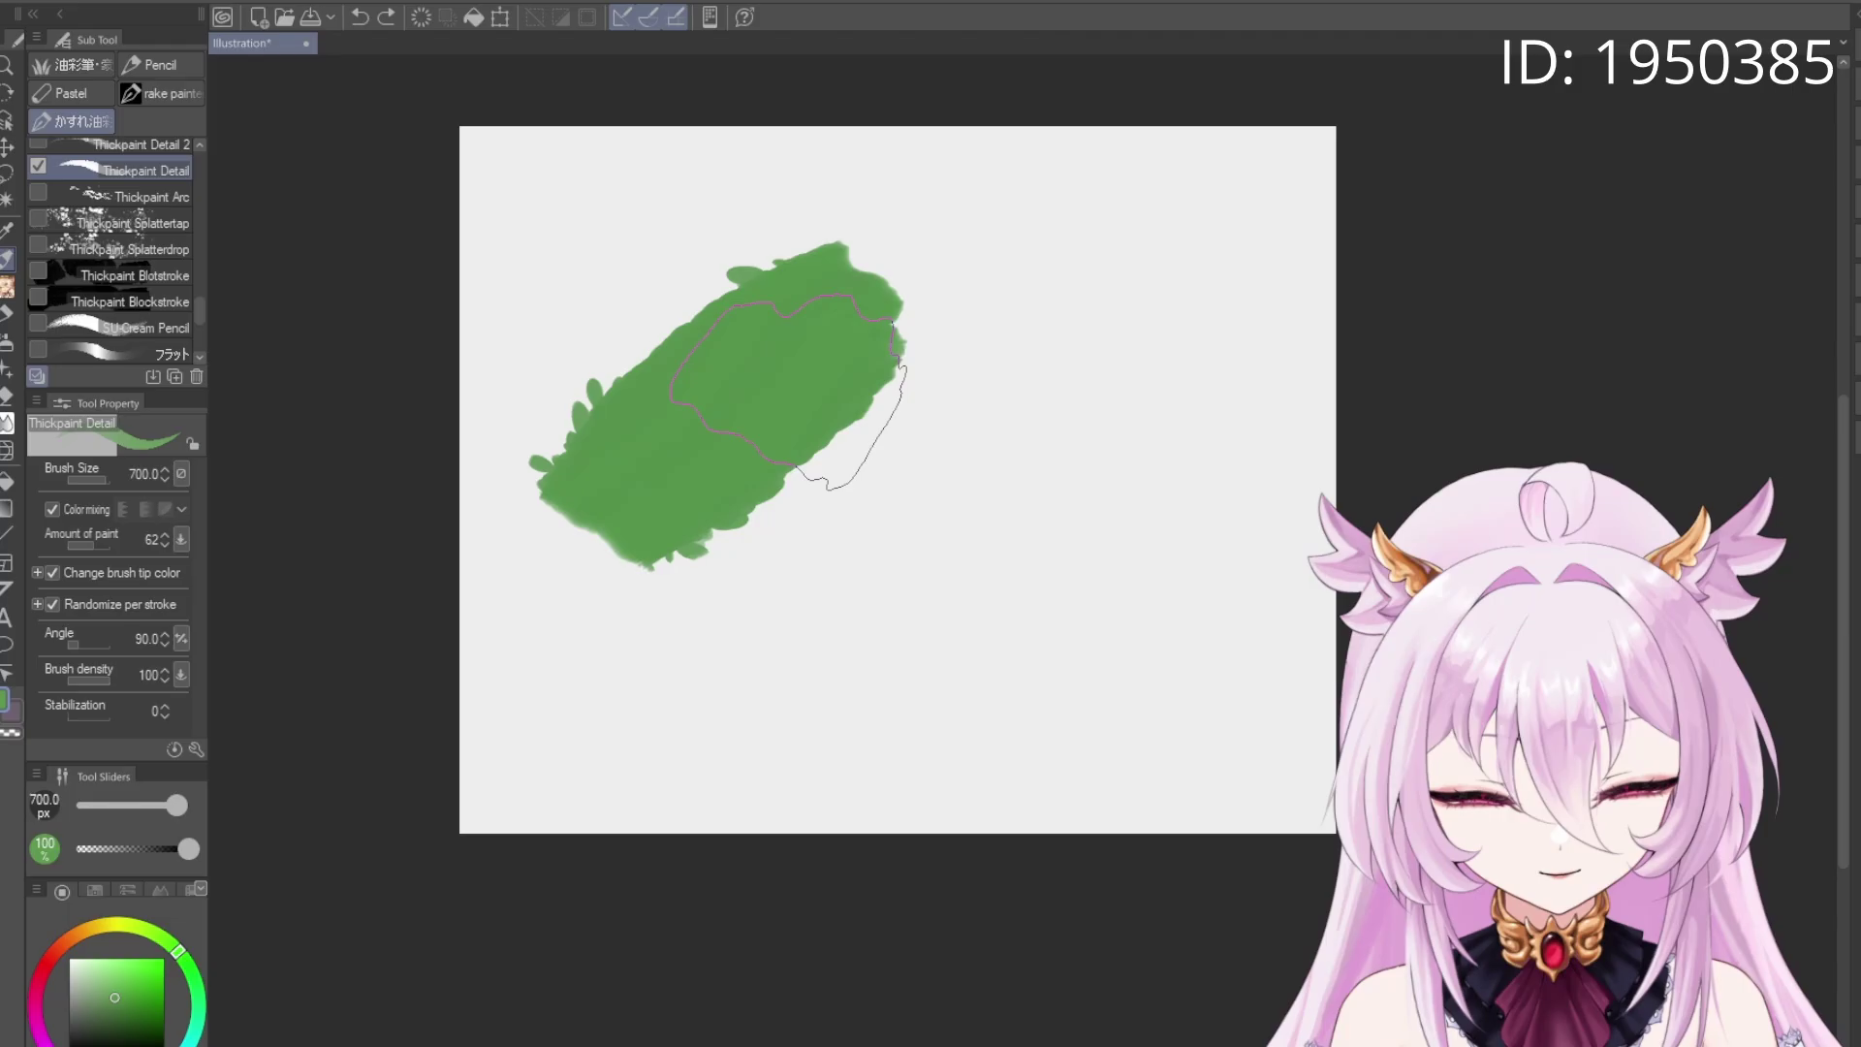
# Try green strokes with the Thickpaint Detail brush at 700 px and 300 px on a blank canvas, undoing them
pyautogui.moveTo(788, 391); pyautogui.dragTo(860, 394)
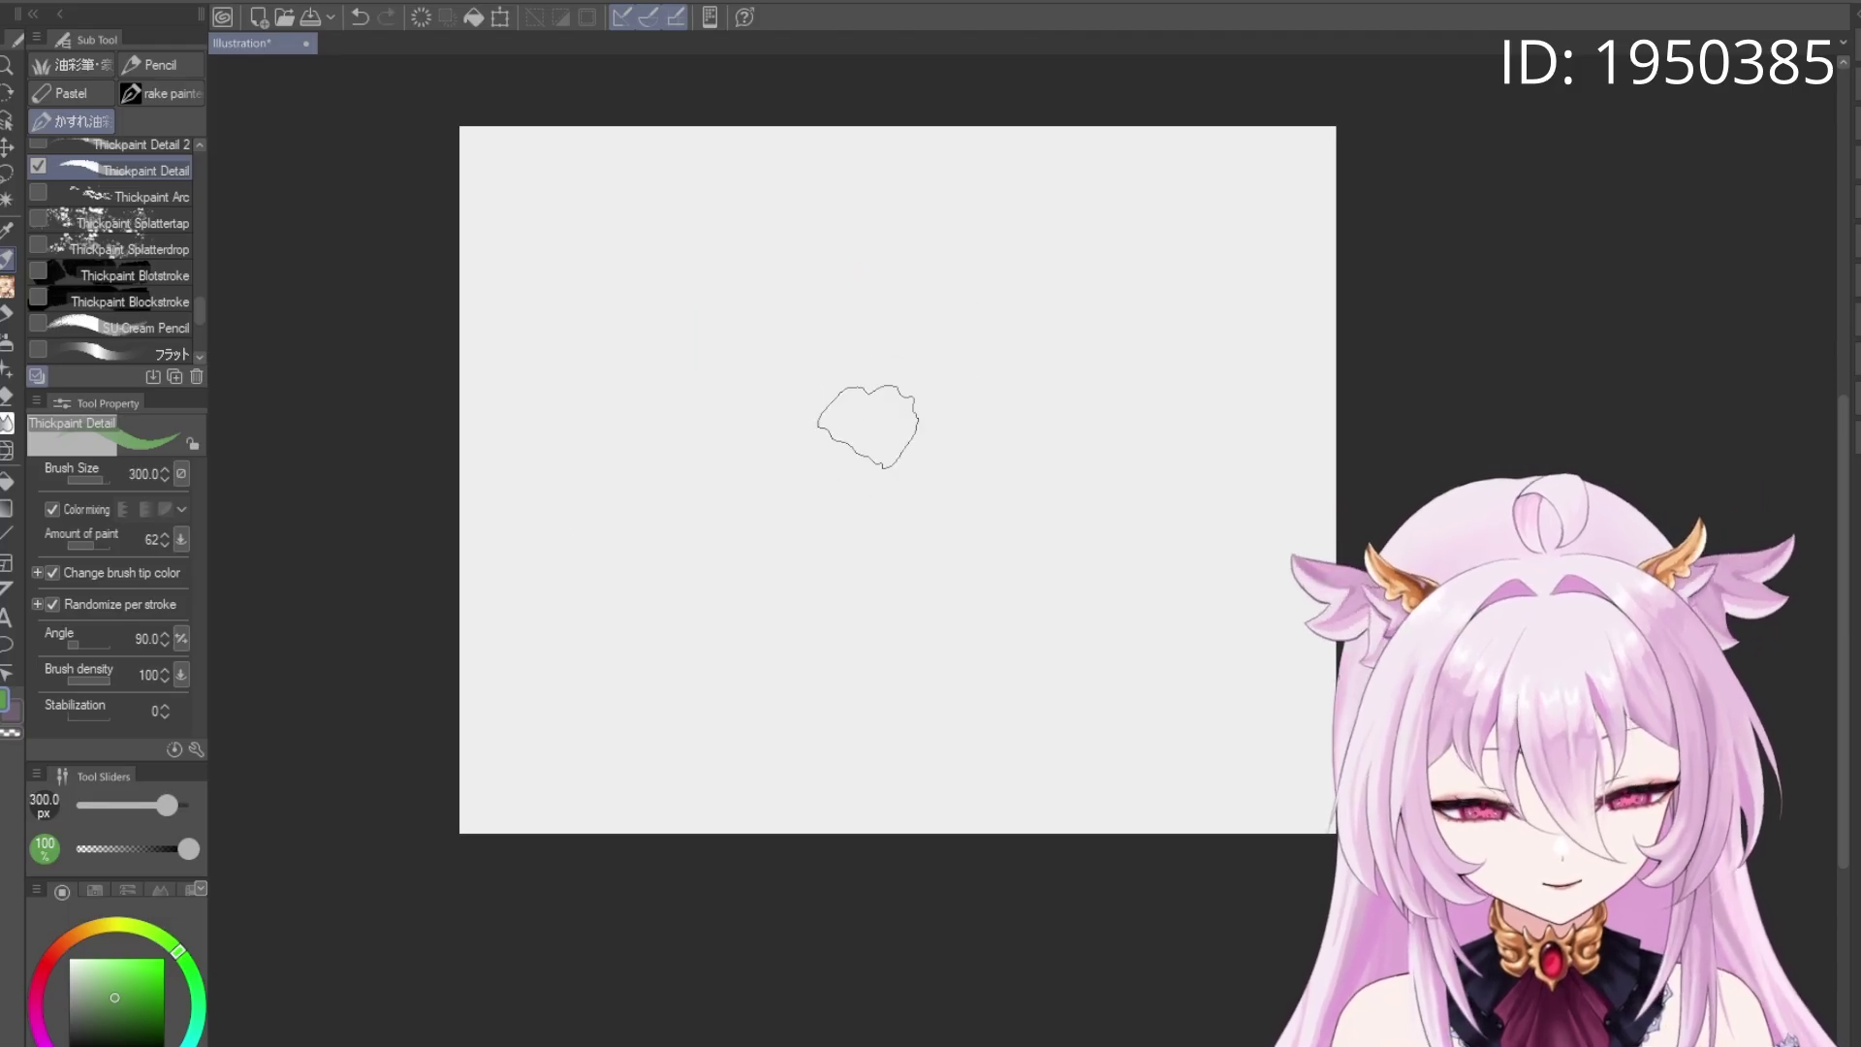
pyautogui.moveTo(812, 431)
pyautogui.mouseDown()
pyautogui.moveTo(875, 411)
pyautogui.moveTo(829, 429)
pyautogui.mouseUp()
pyautogui.hotkey('ctrl', 'z')
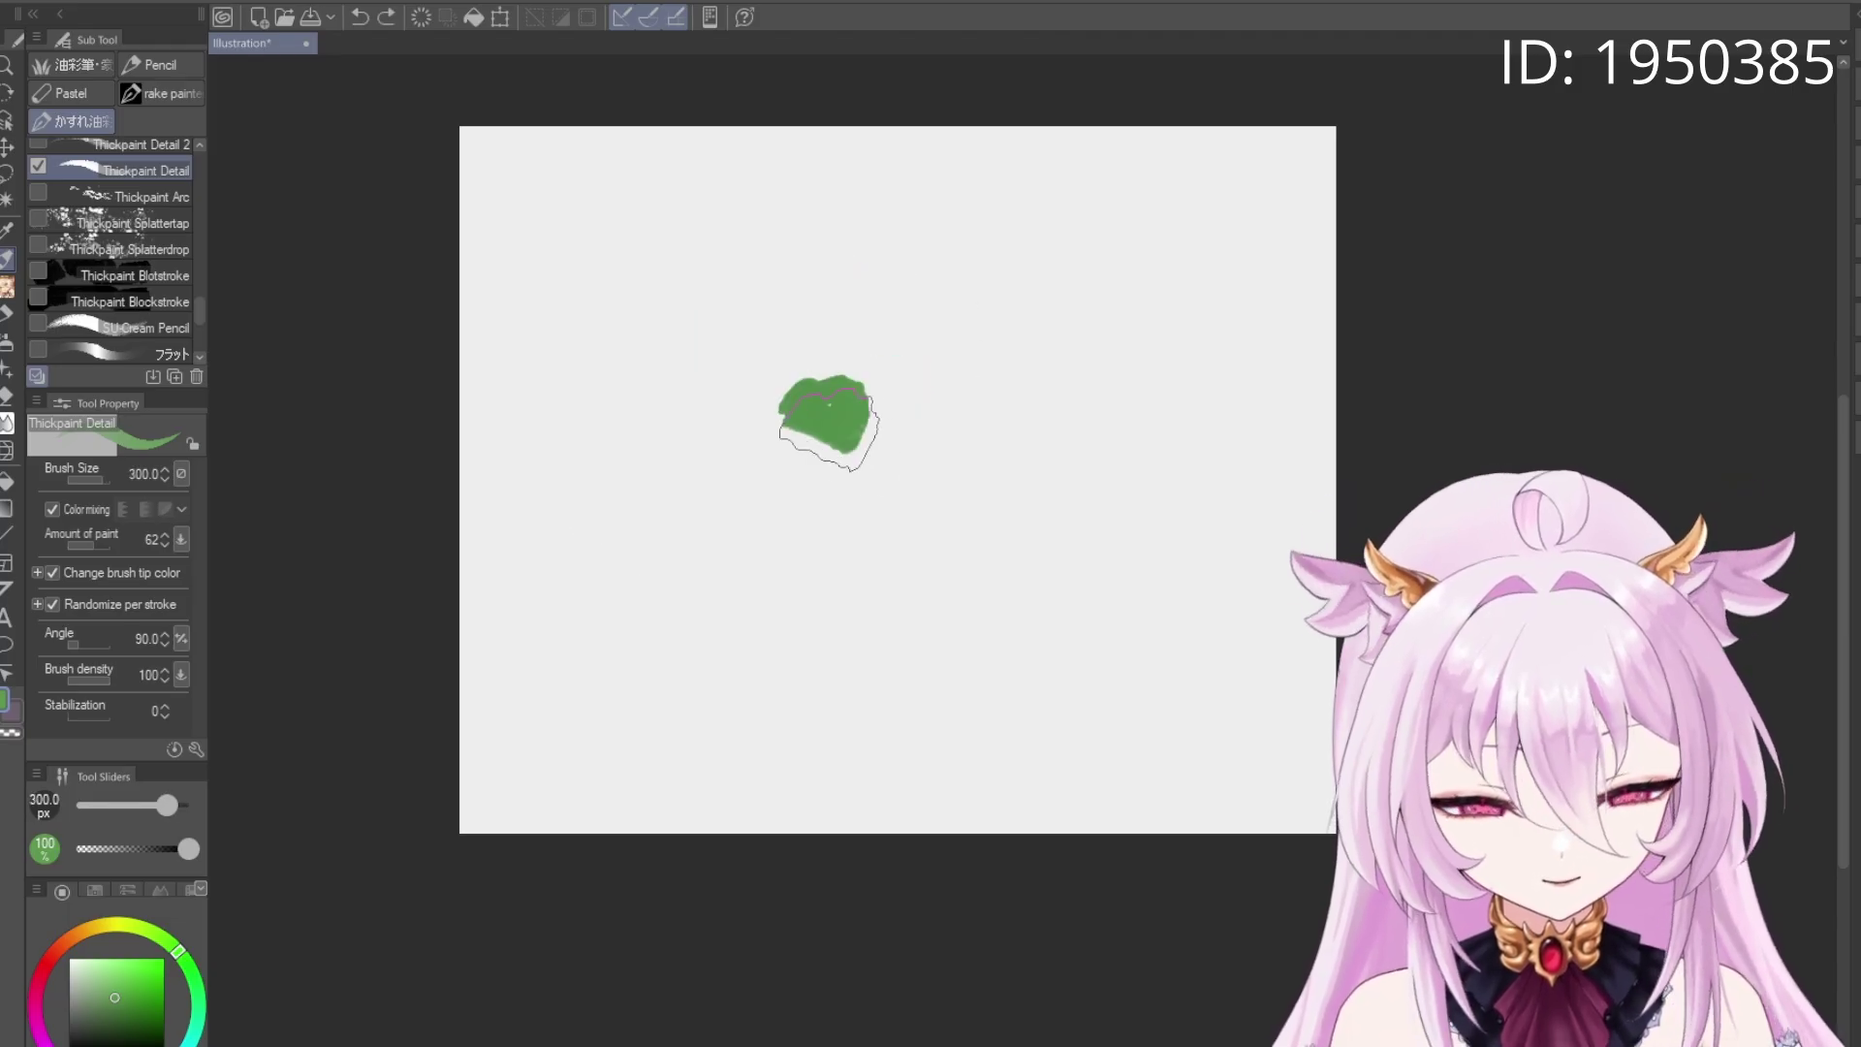
pyautogui.moveTo(197, 297); pyautogui.dragTo(197, 290)
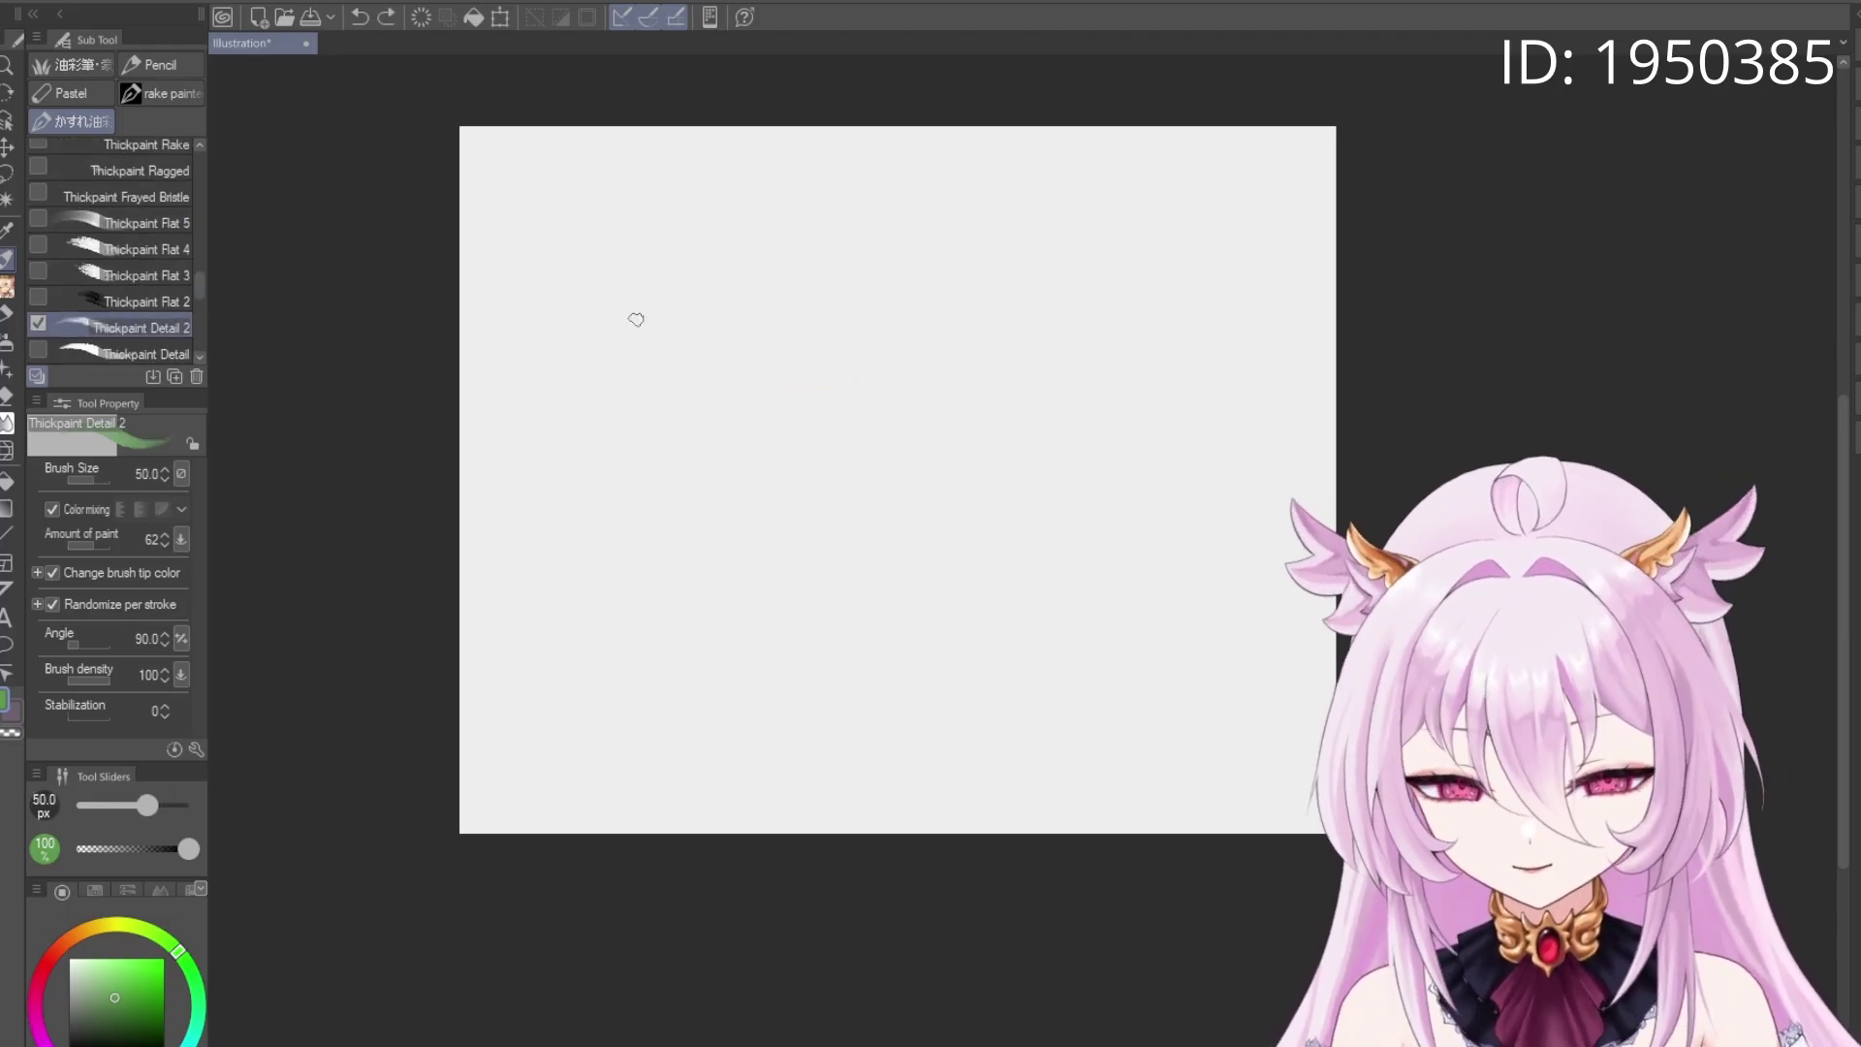
pyautogui.moveTo(636, 319)
pyautogui.mouseDown()
pyautogui.moveTo(545, 434)
pyautogui.moveTo(700, 335)
pyautogui.moveTo(848, 368)
pyautogui.mouseUp()
pyautogui.hotkey('ctrl', 'z')
# Try broad curved green strokes with the Thickpaint Flat 2 brush at 250 px, undoing them
pyautogui.click(97, 301)
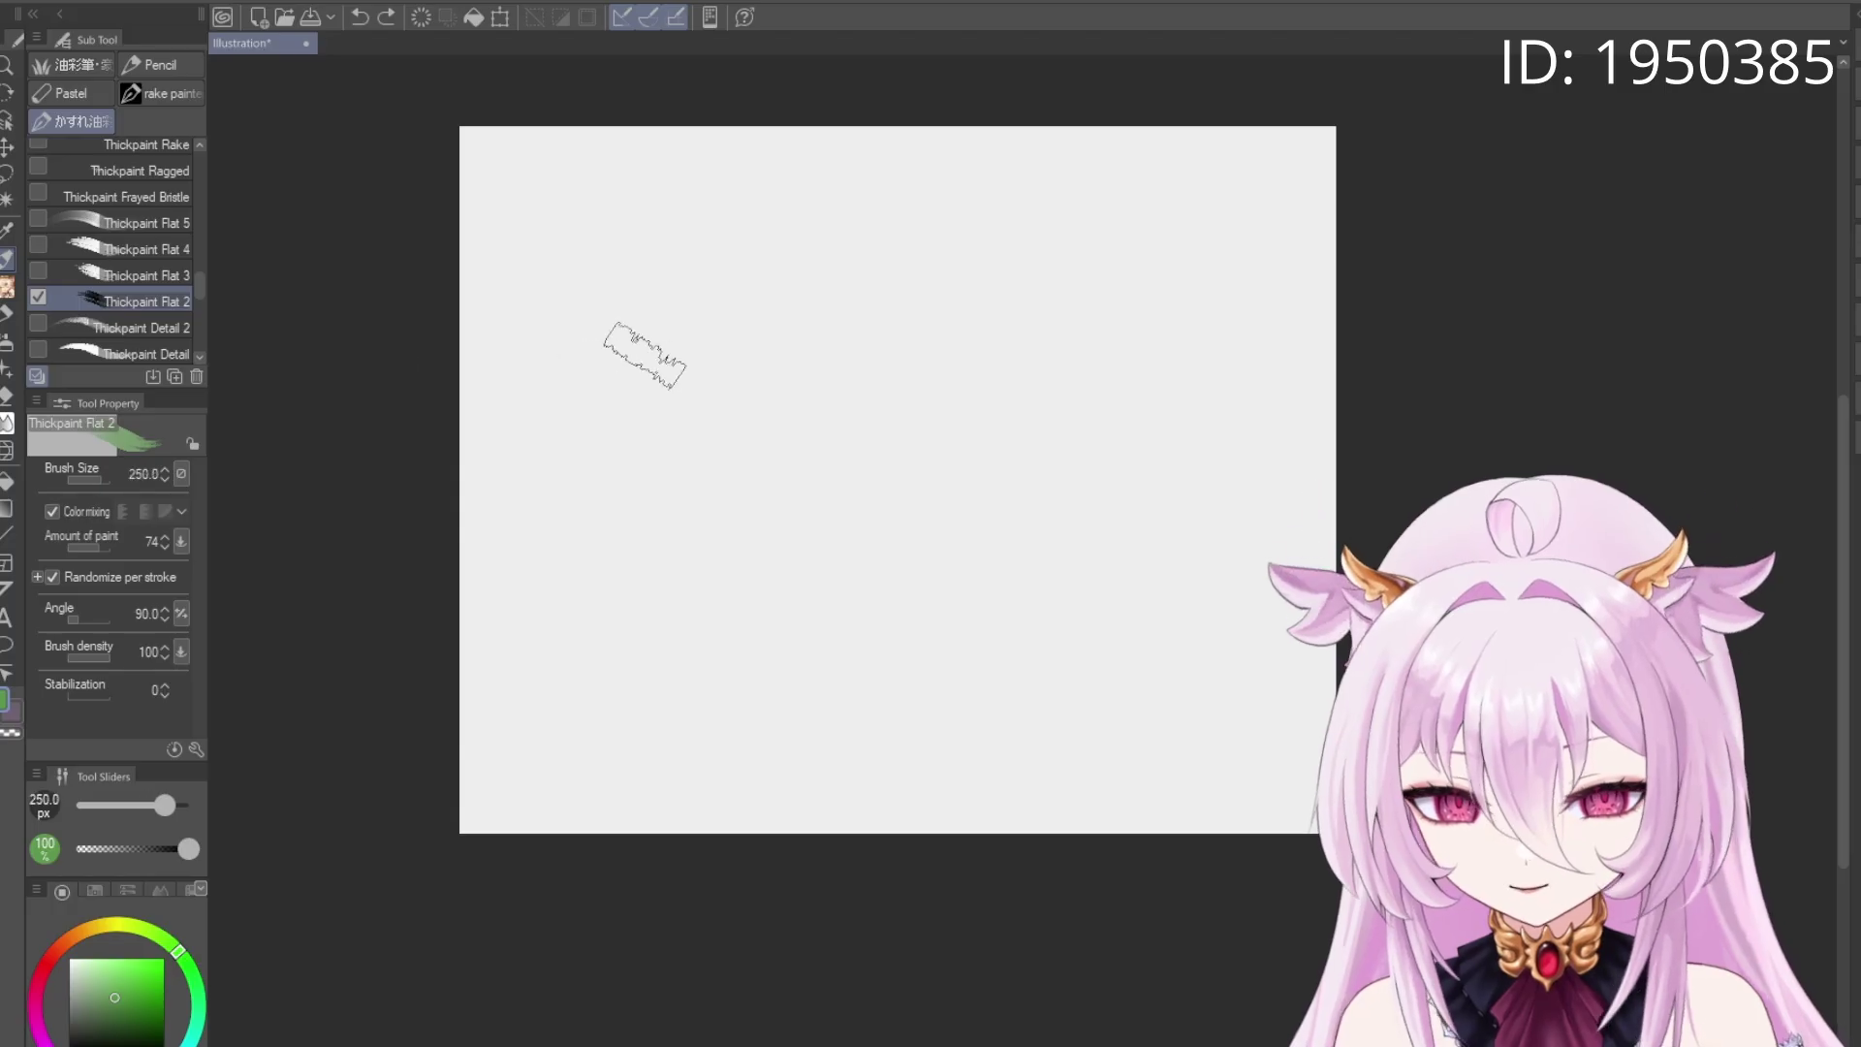
pyautogui.moveTo(644, 356)
pyautogui.mouseDown()
pyautogui.moveTo(691, 374)
pyautogui.moveTo(1092, 282)
pyautogui.mouseUp()
pyautogui.hotkey('ctrl', 'z')
pyautogui.moveTo(970, 254)
pyautogui.mouseDown()
pyautogui.moveTo(716, 357)
pyautogui.moveTo(901, 307)
pyautogui.moveTo(977, 324)
pyautogui.moveTo(866, 426)
pyautogui.moveTo(943, 390)
pyautogui.moveTo(911, 446)
pyautogui.mouseUp()
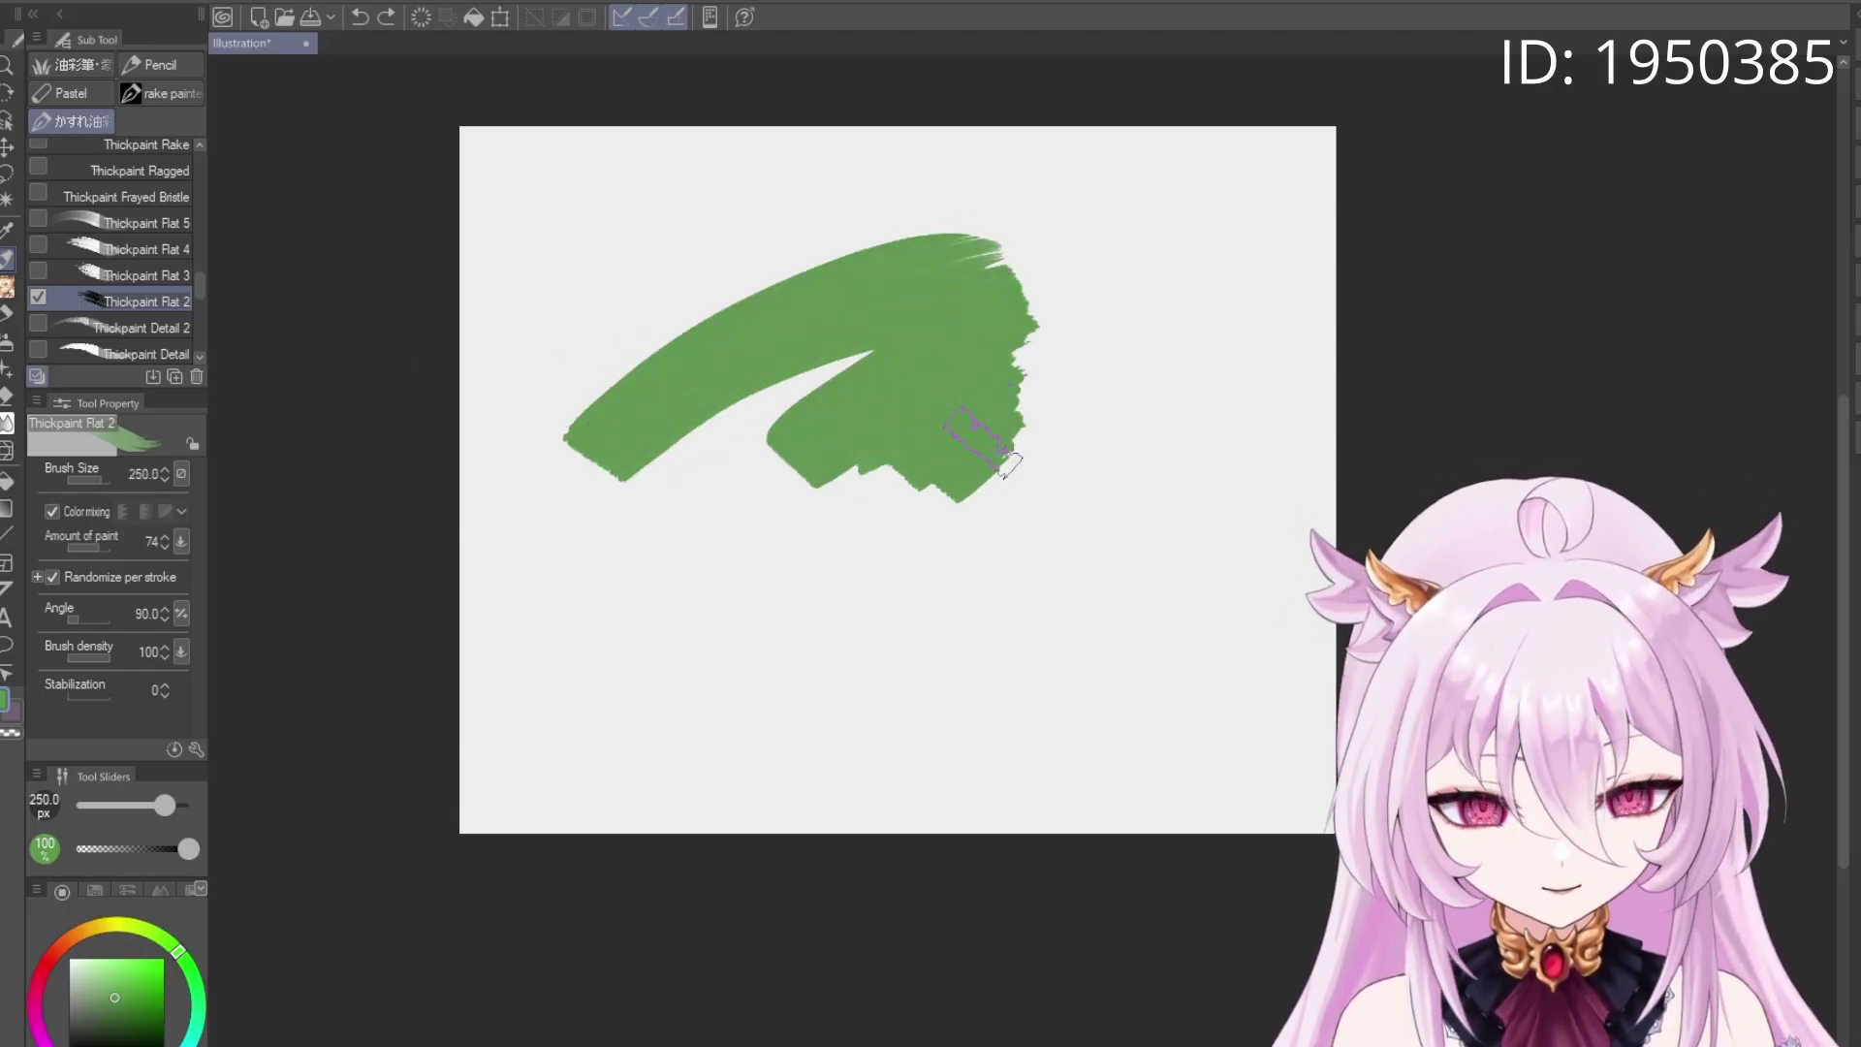
pyautogui.hotkey('ctrl', 'z')
# Try diagonal green strokes with Thickpaint Flat 3 at 90.8 px and Thickpaint Flat 4 at 100 px, undoing each
pyautogui.click(146, 276)
pyautogui.moveTo(747, 241)
pyautogui.mouseDown()
pyautogui.moveTo(620, 366)
pyautogui.moveTo(884, 279)
pyautogui.moveTo(722, 478)
pyautogui.mouseUp()
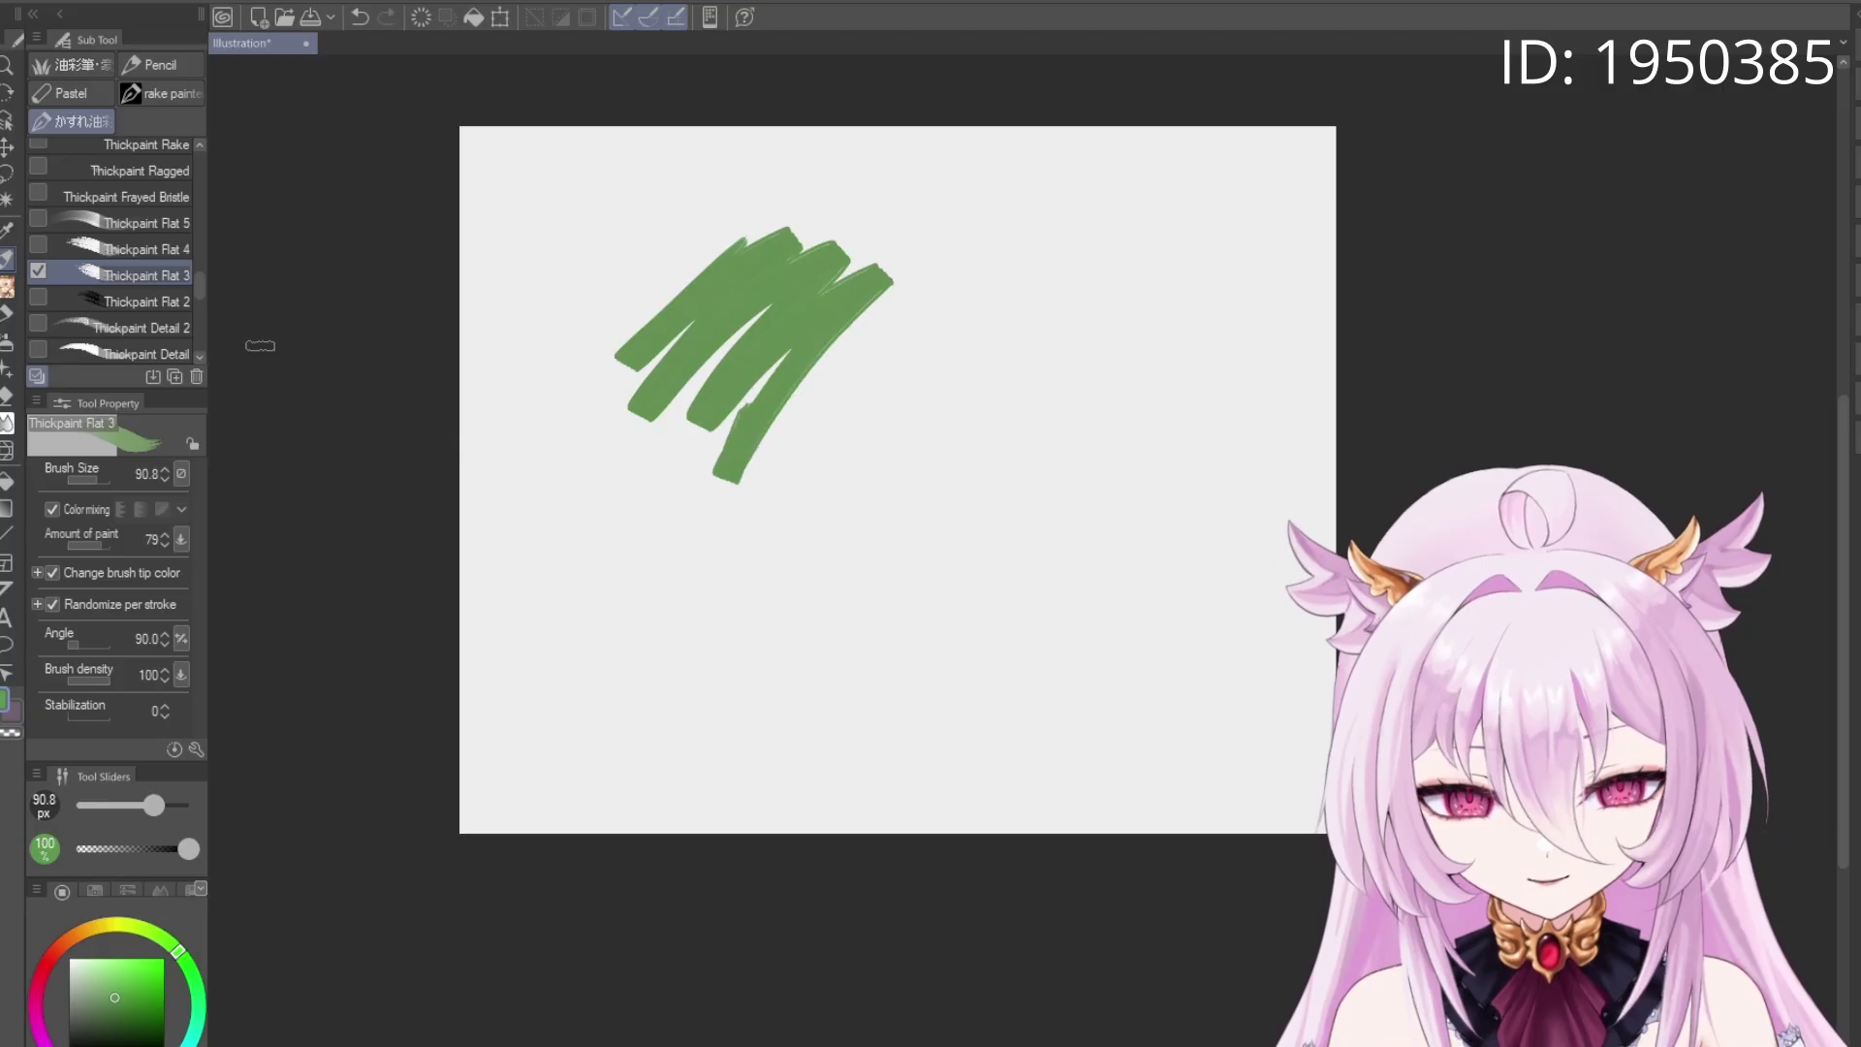
pyautogui.click(146, 250)
pyautogui.hotkey('ctrl', 'z')
pyautogui.moveTo(735, 251)
pyautogui.mouseDown()
pyautogui.moveTo(715, 272)
pyautogui.moveTo(722, 499)
pyautogui.mouseUp()
pyautogui.hotkey('ctrl', 'z')
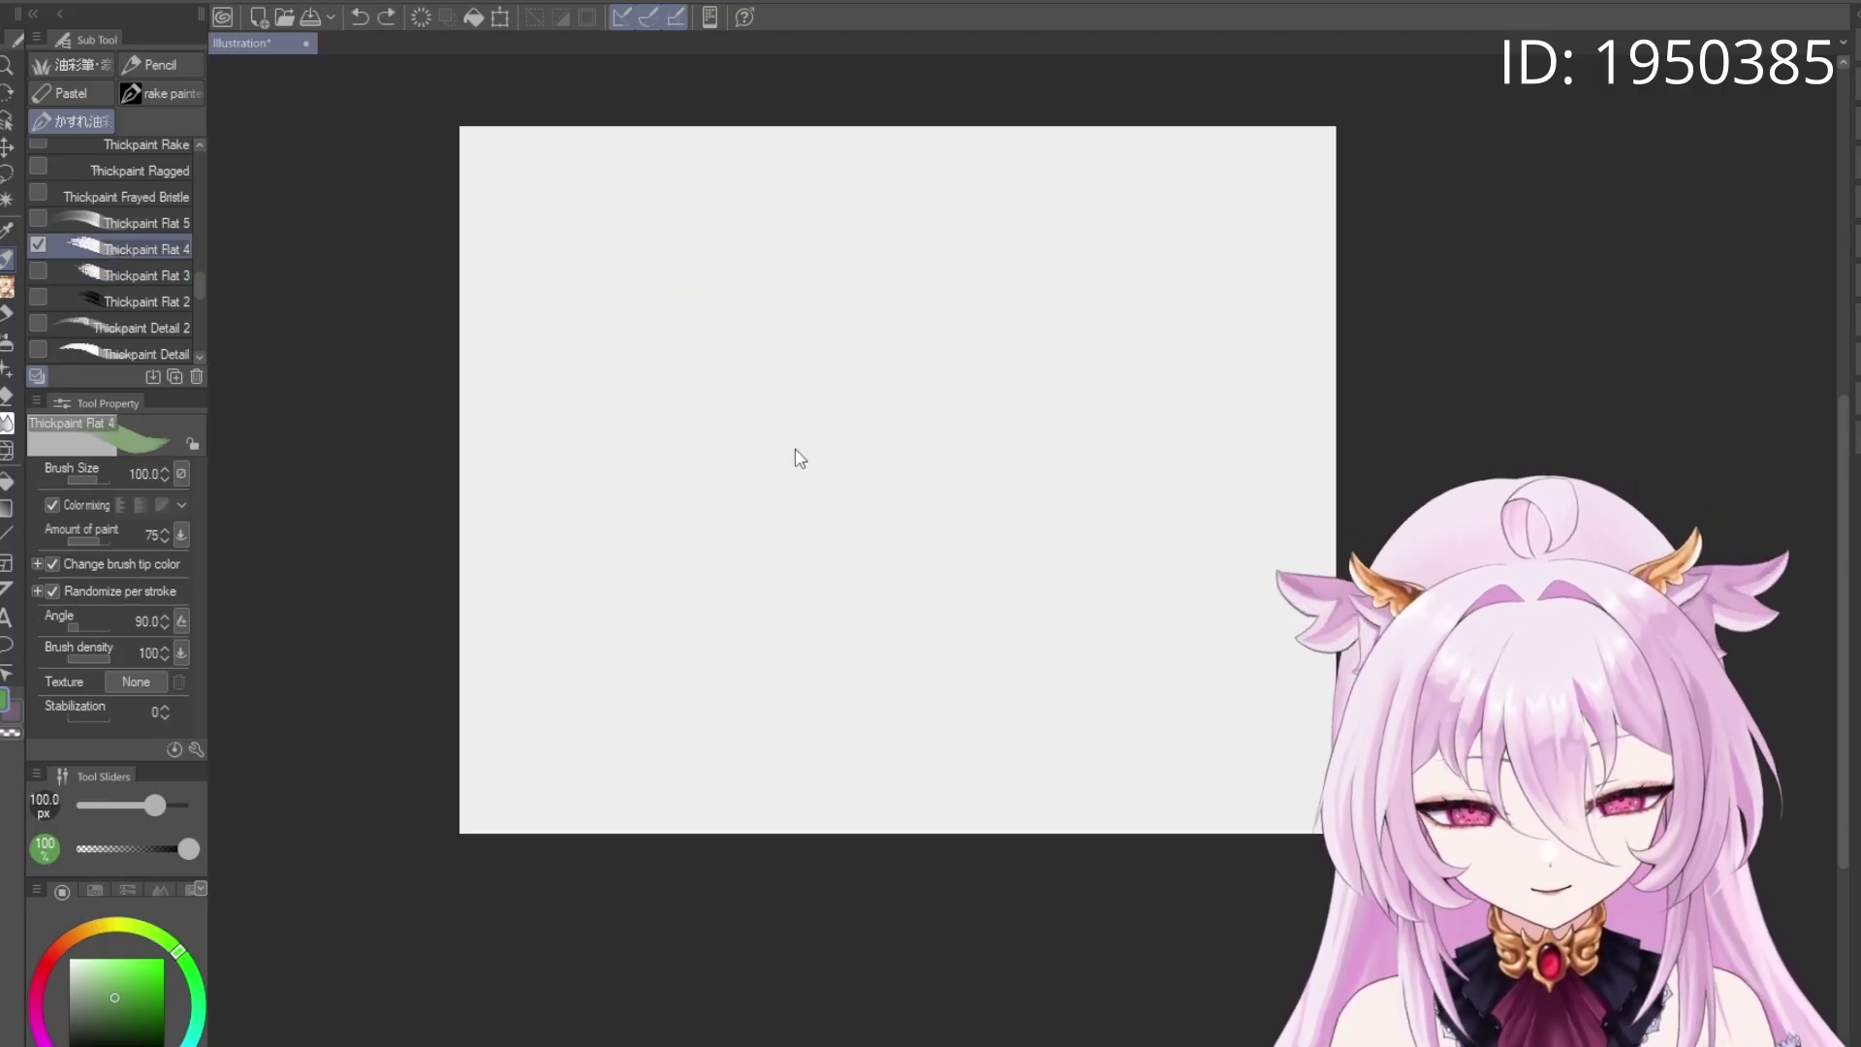
pyautogui.moveTo(820, 192)
pyautogui.mouseDown()
pyautogui.moveTo(764, 229)
pyautogui.moveTo(668, 485)
pyautogui.mouseUp()
pyautogui.hotkey('ctrl', 'z')
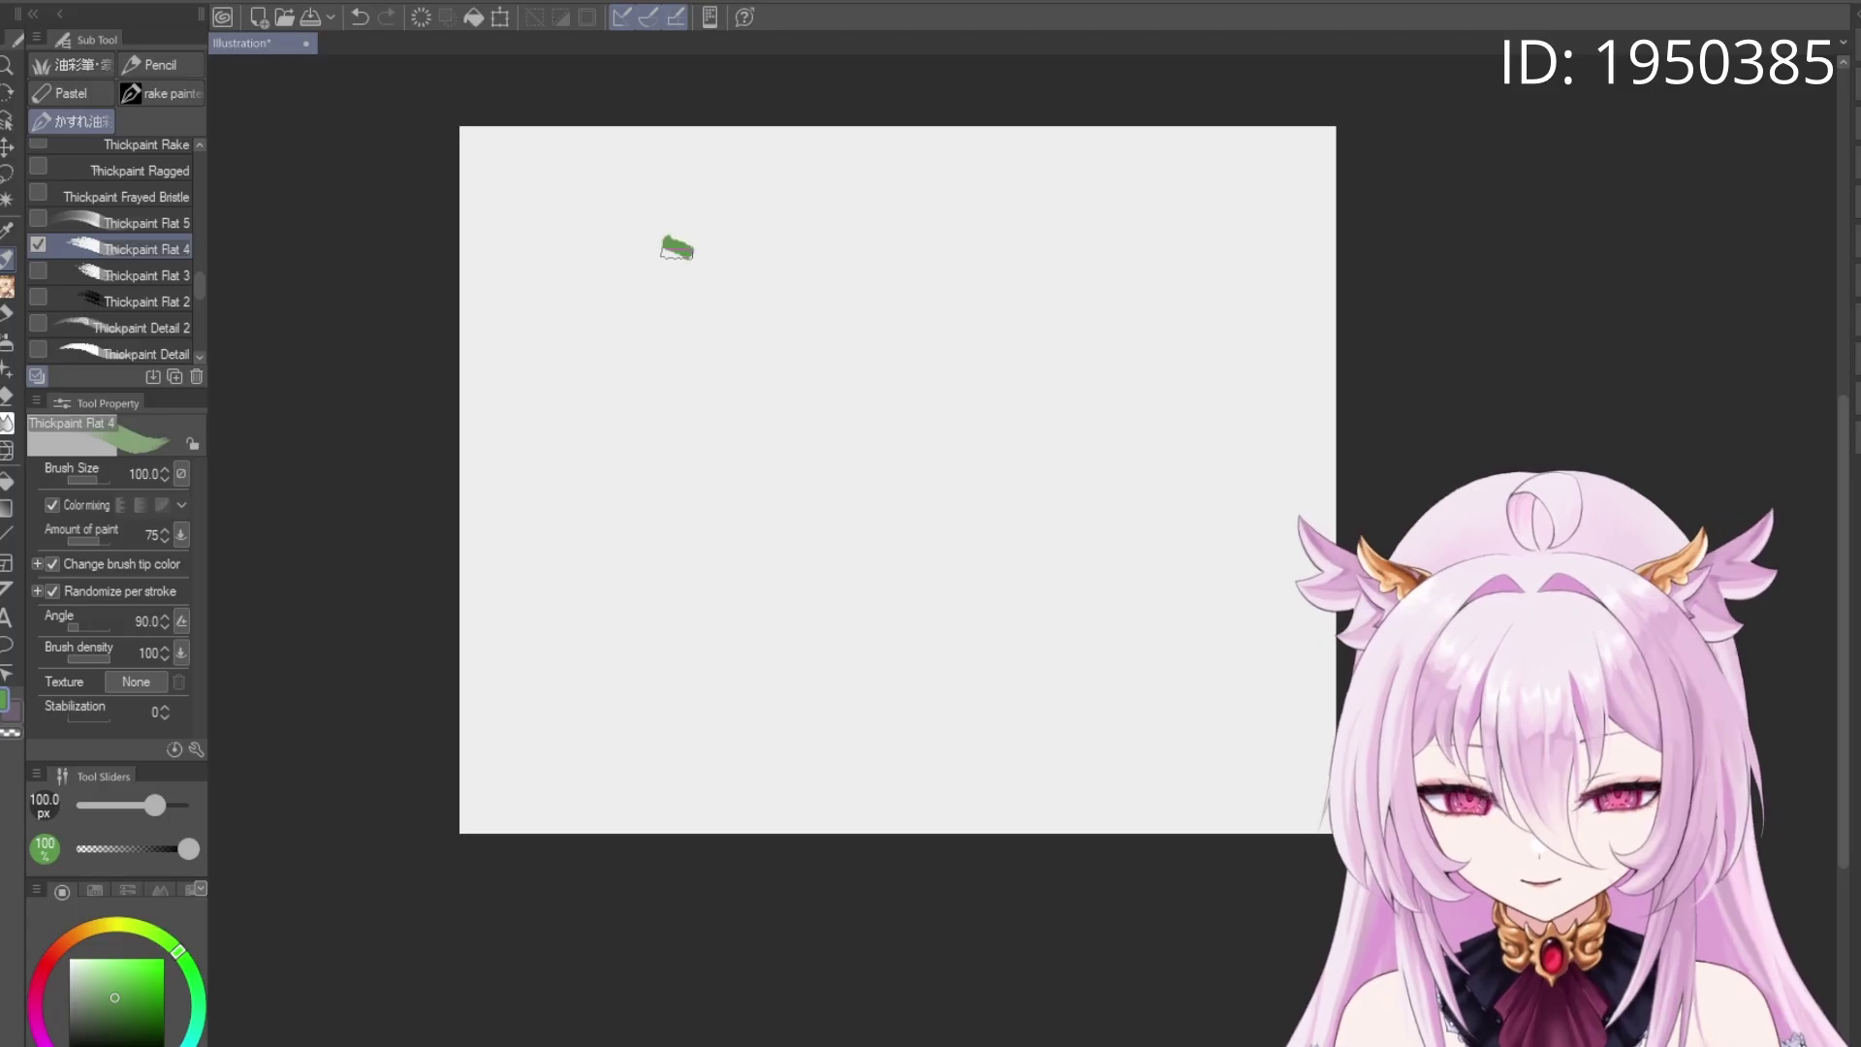
pyautogui.moveTo(676, 249); pyautogui.dragTo(643, 456)
pyautogui.hotkey('ctrl', 'z')
# Return to Thickpaint Flat 2 and try short, steep strokes at 250 px near the canvas's middle, undoing them
pyautogui.click(147, 301)
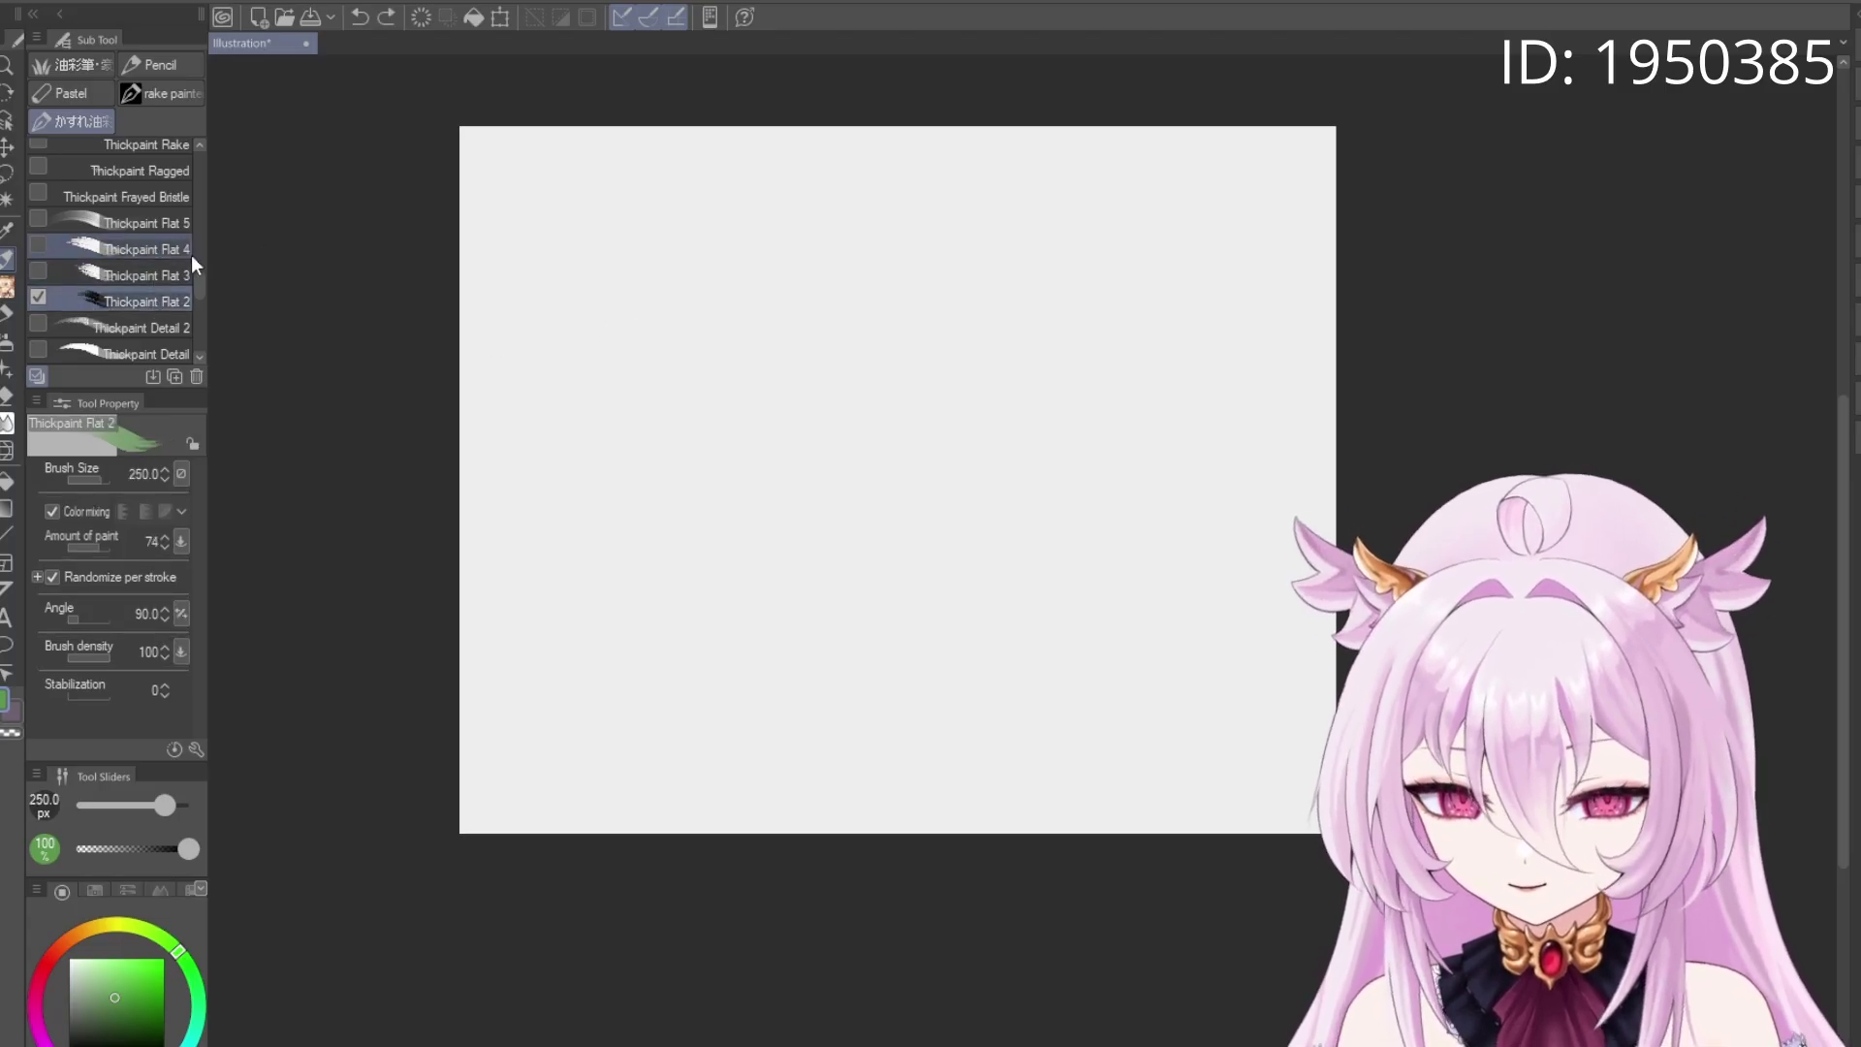
pyautogui.moveTo(829, 324); pyautogui.dragTo(804, 471)
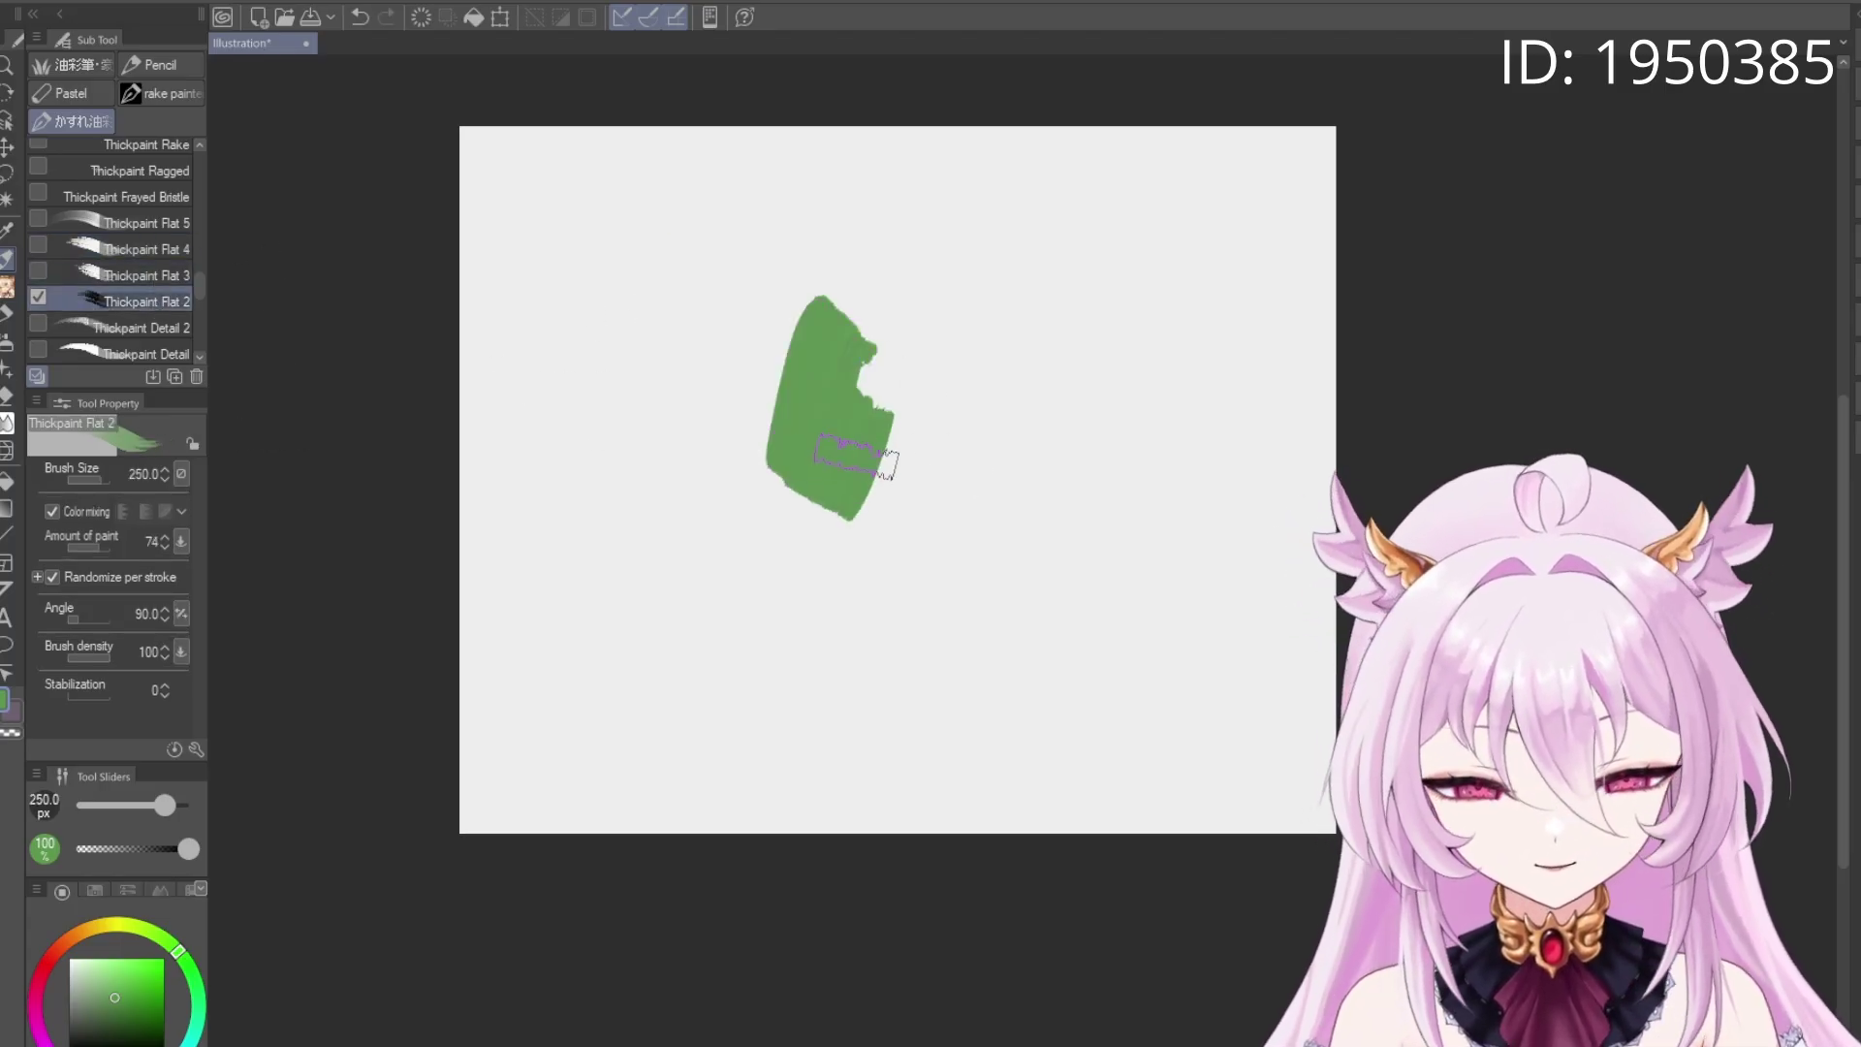
pyautogui.hotkey('ctrl', 'z')
pyautogui.moveTo(732, 290); pyautogui.dragTo(693, 398)
pyautogui.hotkey('ctrl', 'z')
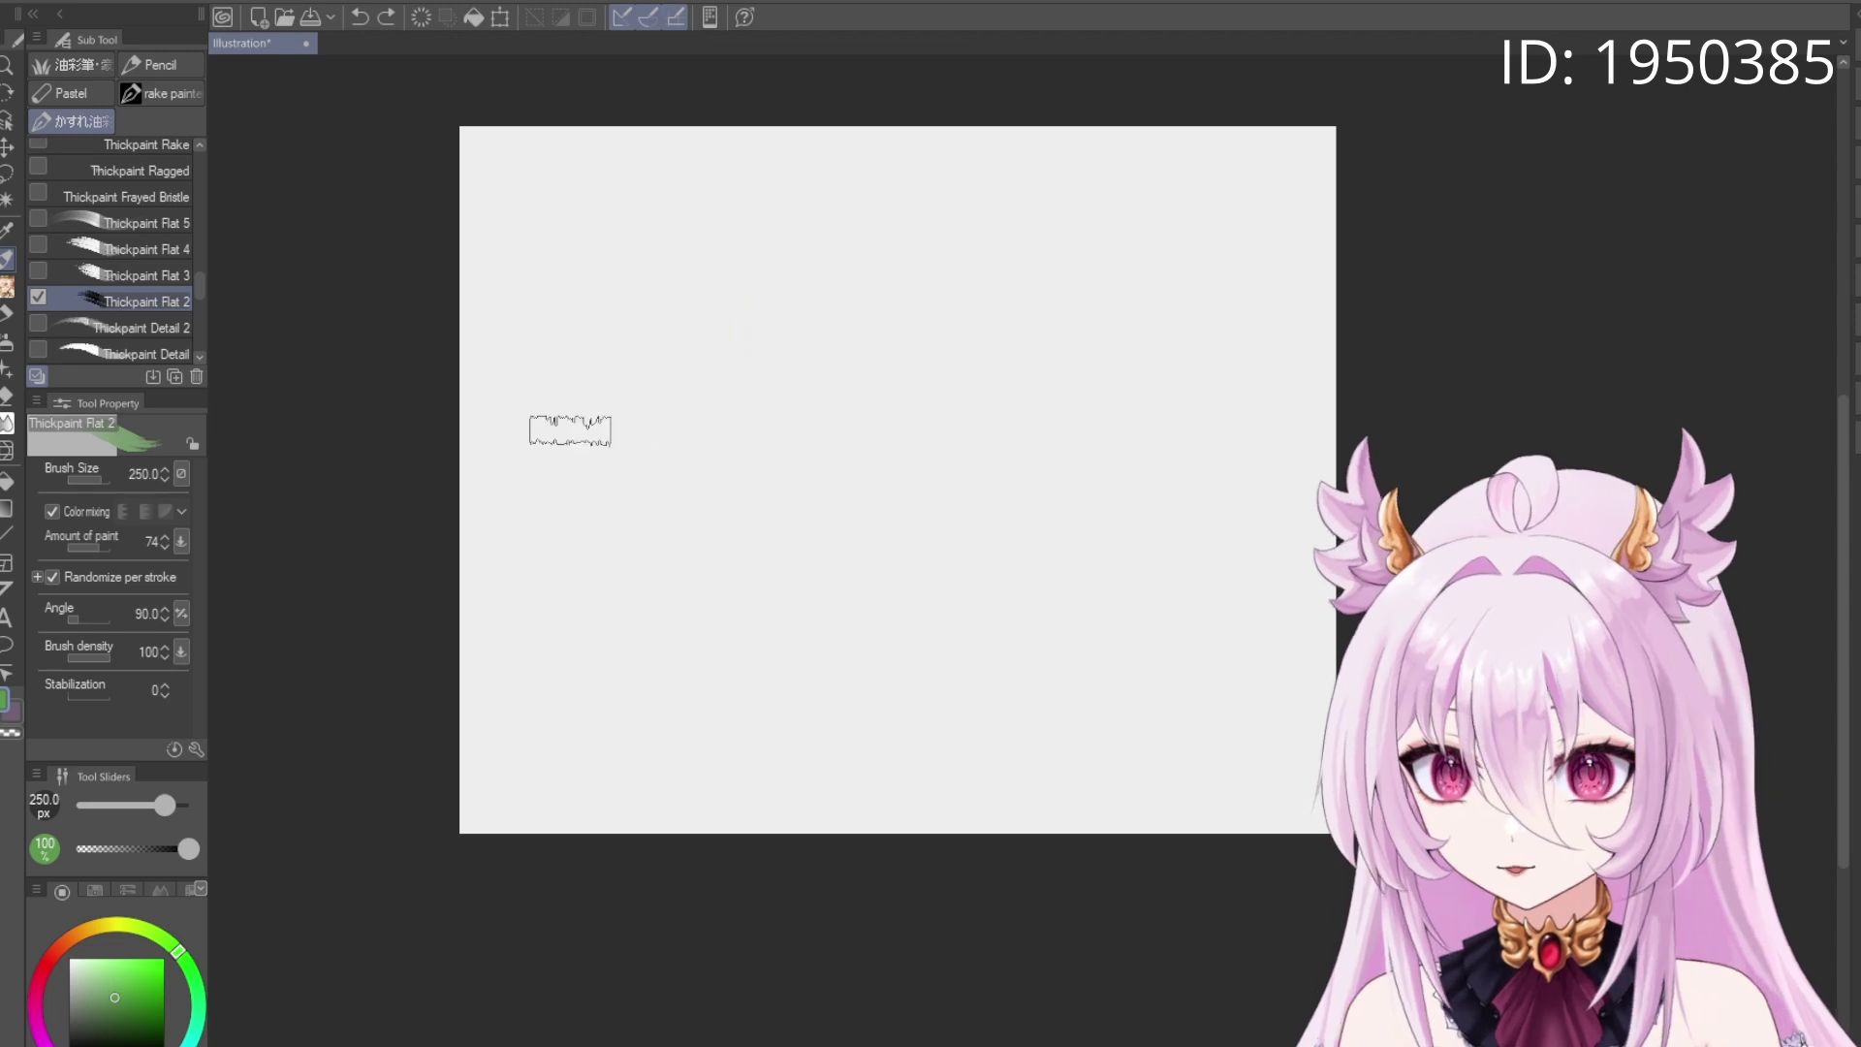
# Switch to Thickpaint Frayed Bristle and try curved diagonal strokes, raising the brush size to 250 px and undoing each stroke
pyautogui.scroll(4, 201, 291)
pyautogui.click(136, 290)
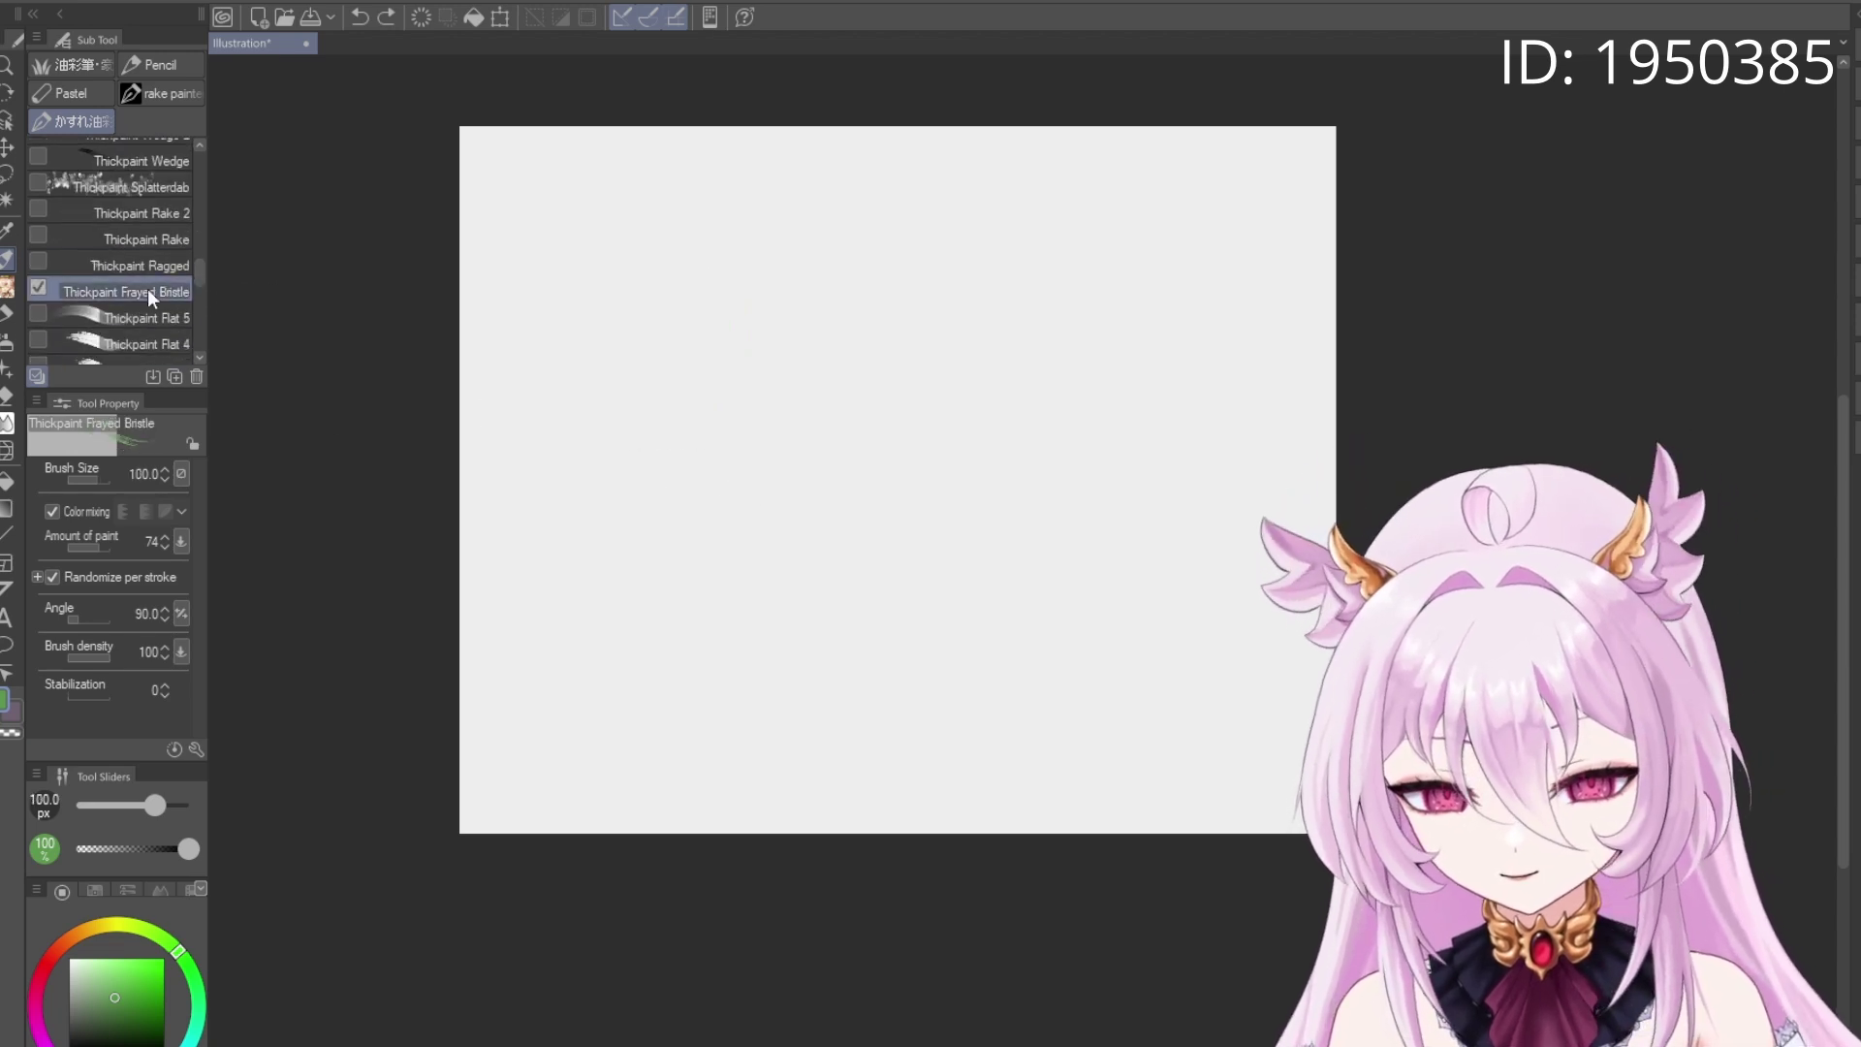
pyautogui.moveTo(739, 221); pyautogui.dragTo(669, 484)
pyautogui.hotkey('ctrl', 'z')
pyautogui.moveTo(911, 208); pyautogui.dragTo(564, 609)
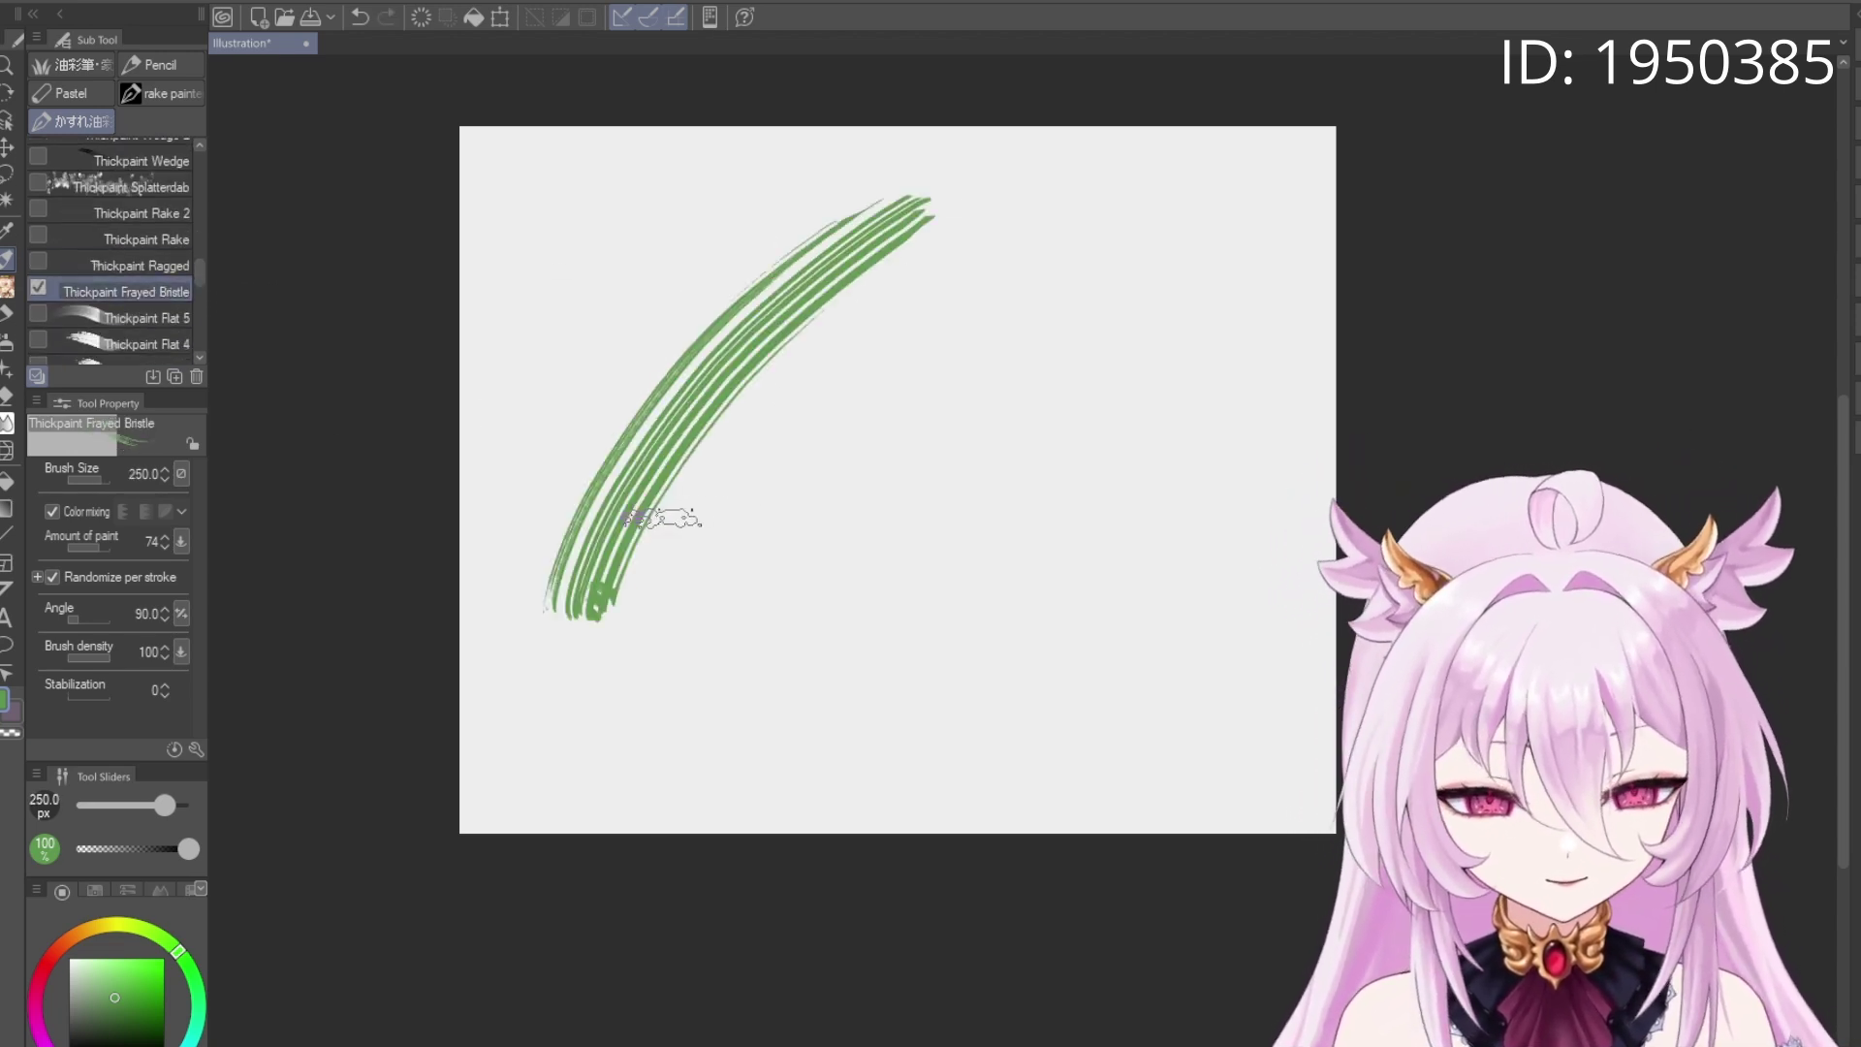
pyautogui.hotkey('ctrl', 'z')
# Try several more Thickpaint Frayed Bristle strokes at 250 px in different directions, undoing each one
pyautogui.moveTo(1027, 213)
pyautogui.mouseDown()
pyautogui.moveTo(908, 250)
pyautogui.moveTo(511, 668)
pyautogui.mouseUp()
pyautogui.hotkey('ctrl', 'z')
pyautogui.moveTo(926, 252)
pyautogui.mouseDown()
pyautogui.moveTo(624, 625)
pyautogui.moveTo(979, 324)
pyautogui.mouseUp()
pyautogui.hotkey('ctrl', 'z')
pyautogui.moveTo(926, 184)
pyautogui.mouseDown()
pyautogui.moveTo(747, 387)
pyautogui.moveTo(959, 262)
pyautogui.mouseUp()
pyautogui.hotkey('ctrl', 'z')
pyautogui.moveTo(1095, 243)
pyautogui.mouseDown()
pyautogui.moveTo(624, 507)
pyautogui.moveTo(1222, 296)
pyautogui.mouseUp()
pyautogui.hotkey('ctrl', 'z')
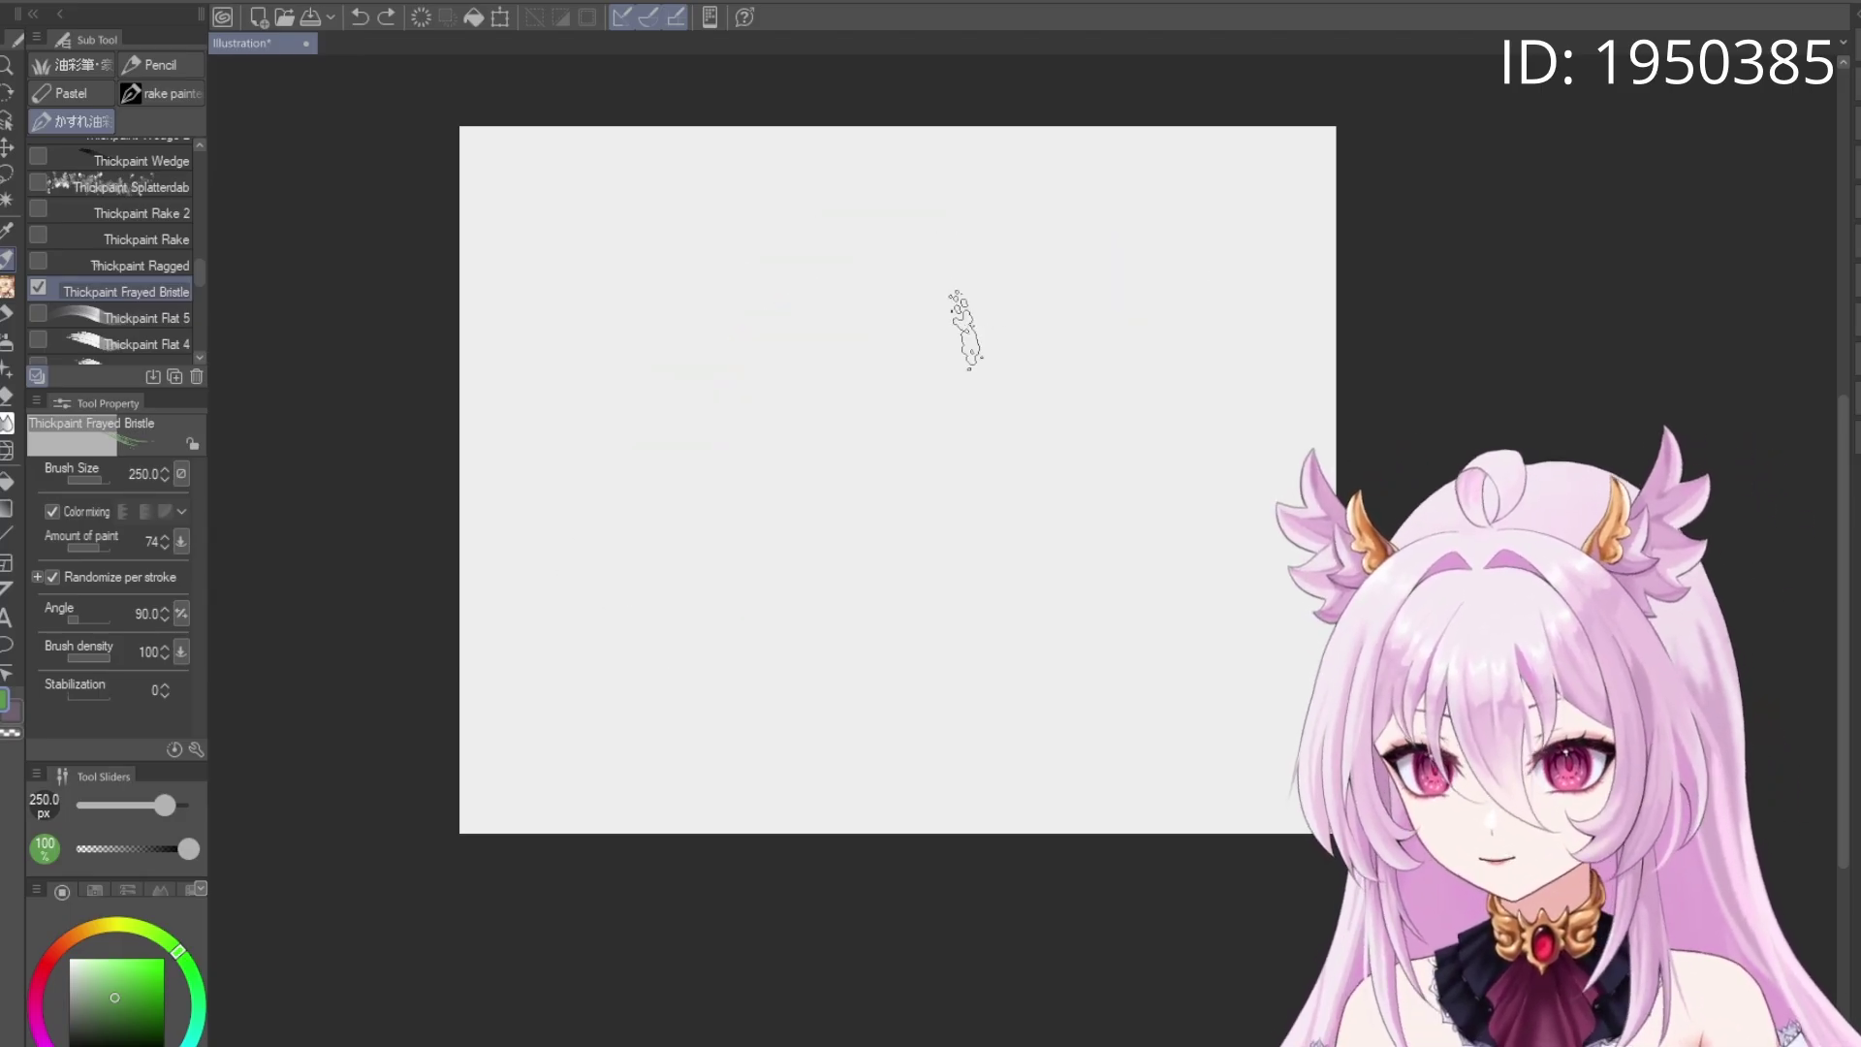
# Try diagonal green strokes with the Thickpaint Ragged brush at 200 px and 400 px, undoing them
pyautogui.click(188, 263)
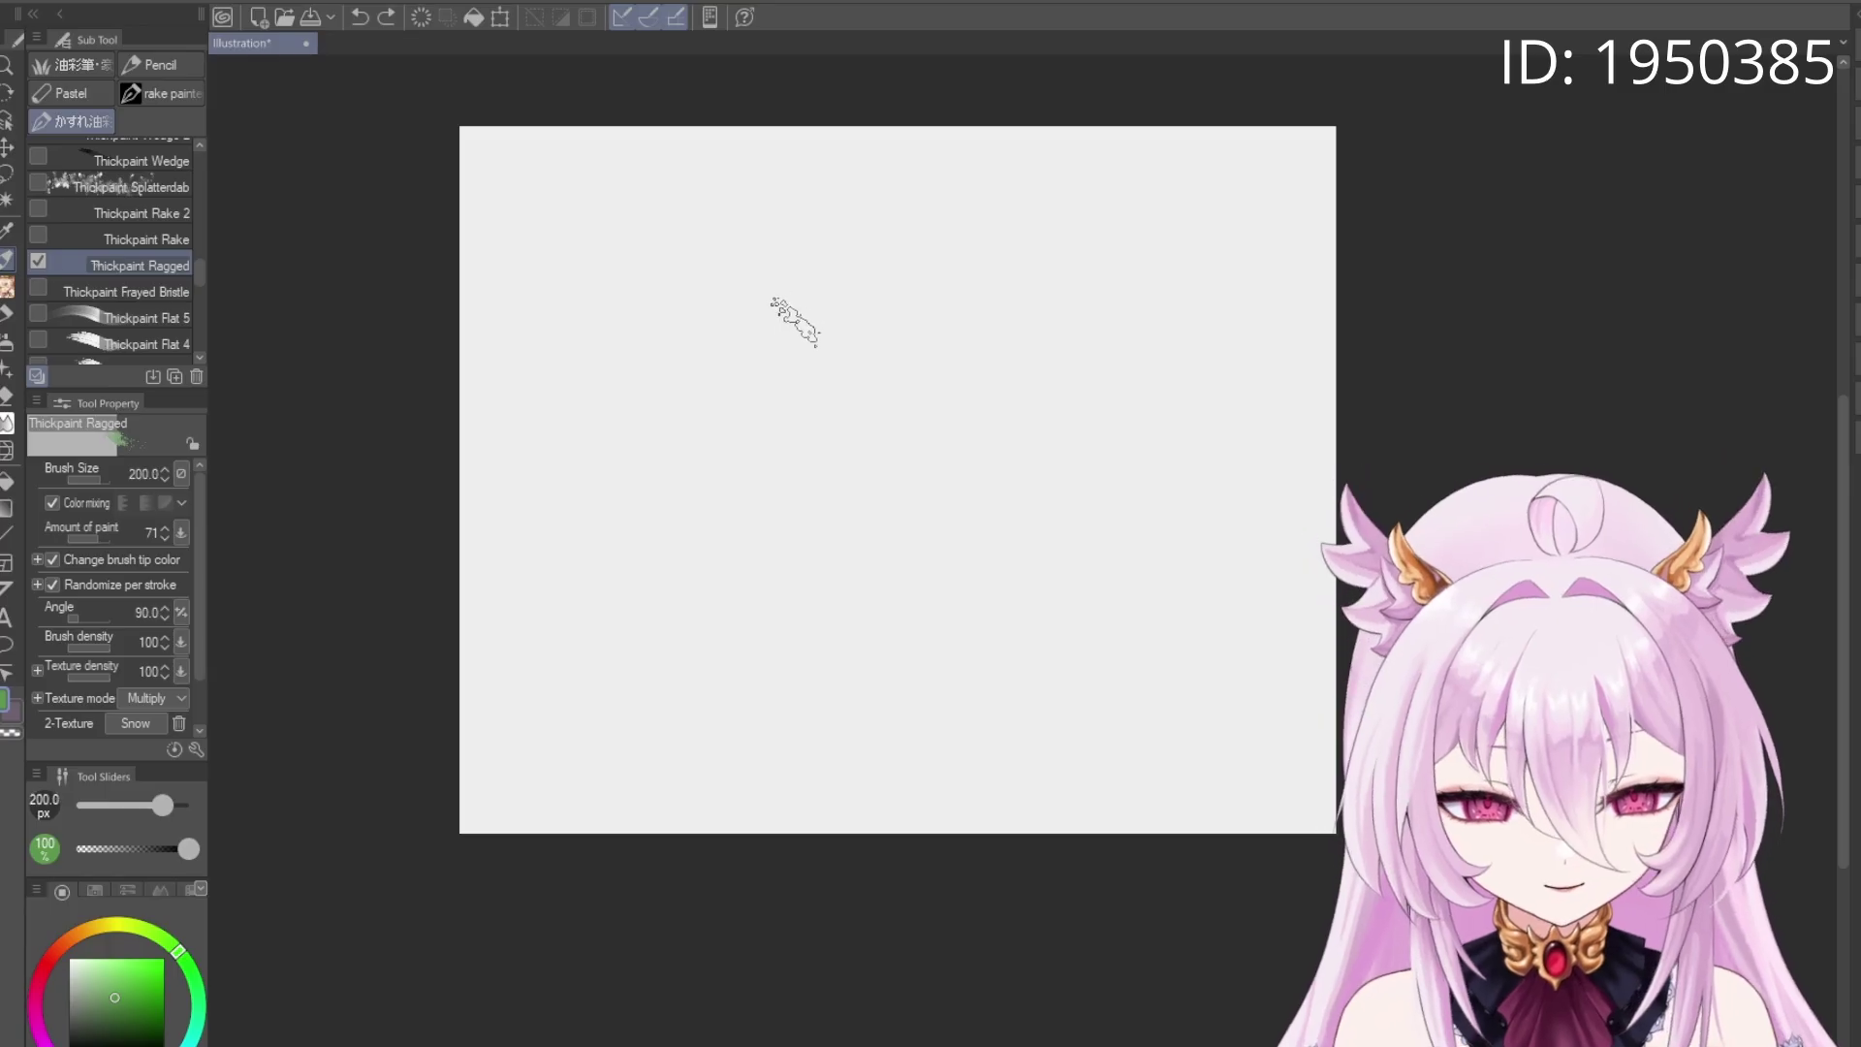
pyautogui.moveTo(864, 250); pyautogui.dragTo(667, 474)
pyautogui.hotkey('ctrl', 'z')
pyautogui.press(']')
pyautogui.press(']')
pyautogui.press(']')
pyautogui.press(']')
pyautogui.press(']')
pyautogui.press(']')
pyautogui.press(']')
pyautogui.moveTo(972, 259); pyautogui.dragTo(623, 580)
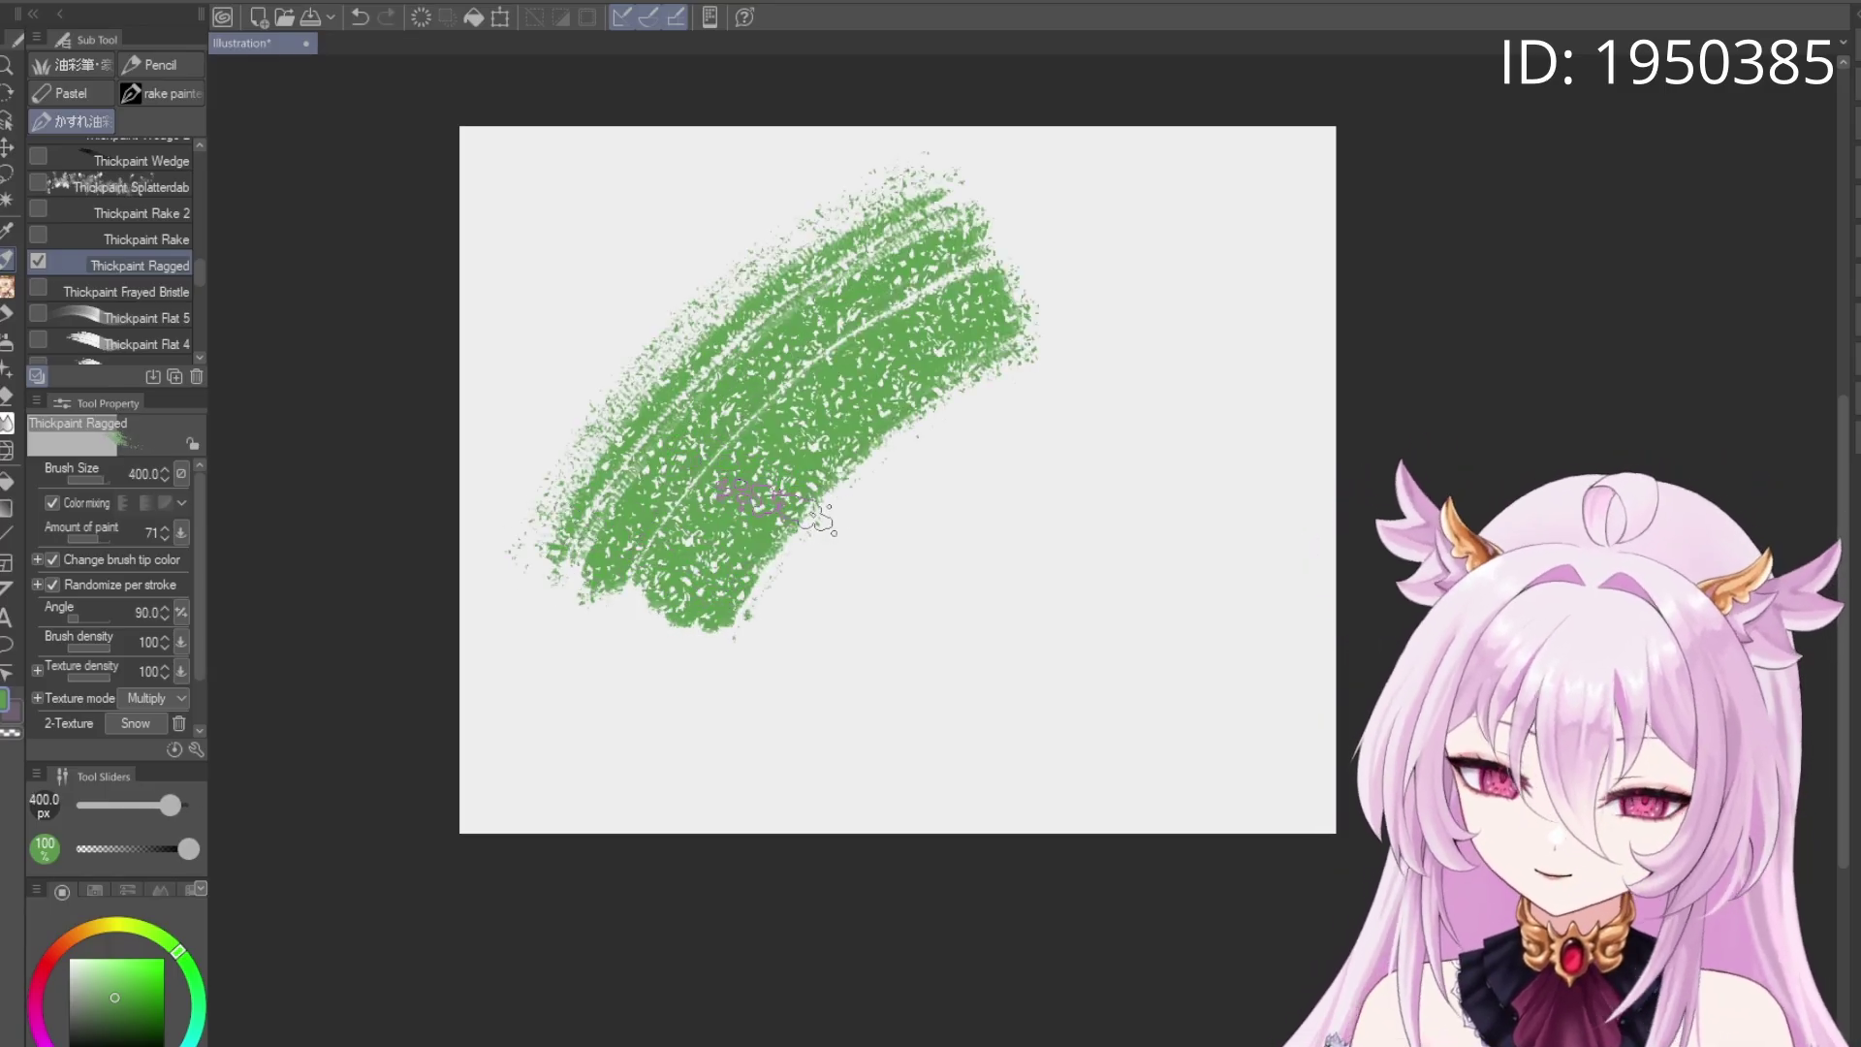
pyautogui.hotkey('ctrl', 'z')
# Switch to Thickpaint Rake and paint a looping, zigzagging green stroke at 500 px, undoing the earlier attempts
pyautogui.click(192, 241)
pyautogui.moveTo(764, 279); pyautogui.dragTo(644, 478)
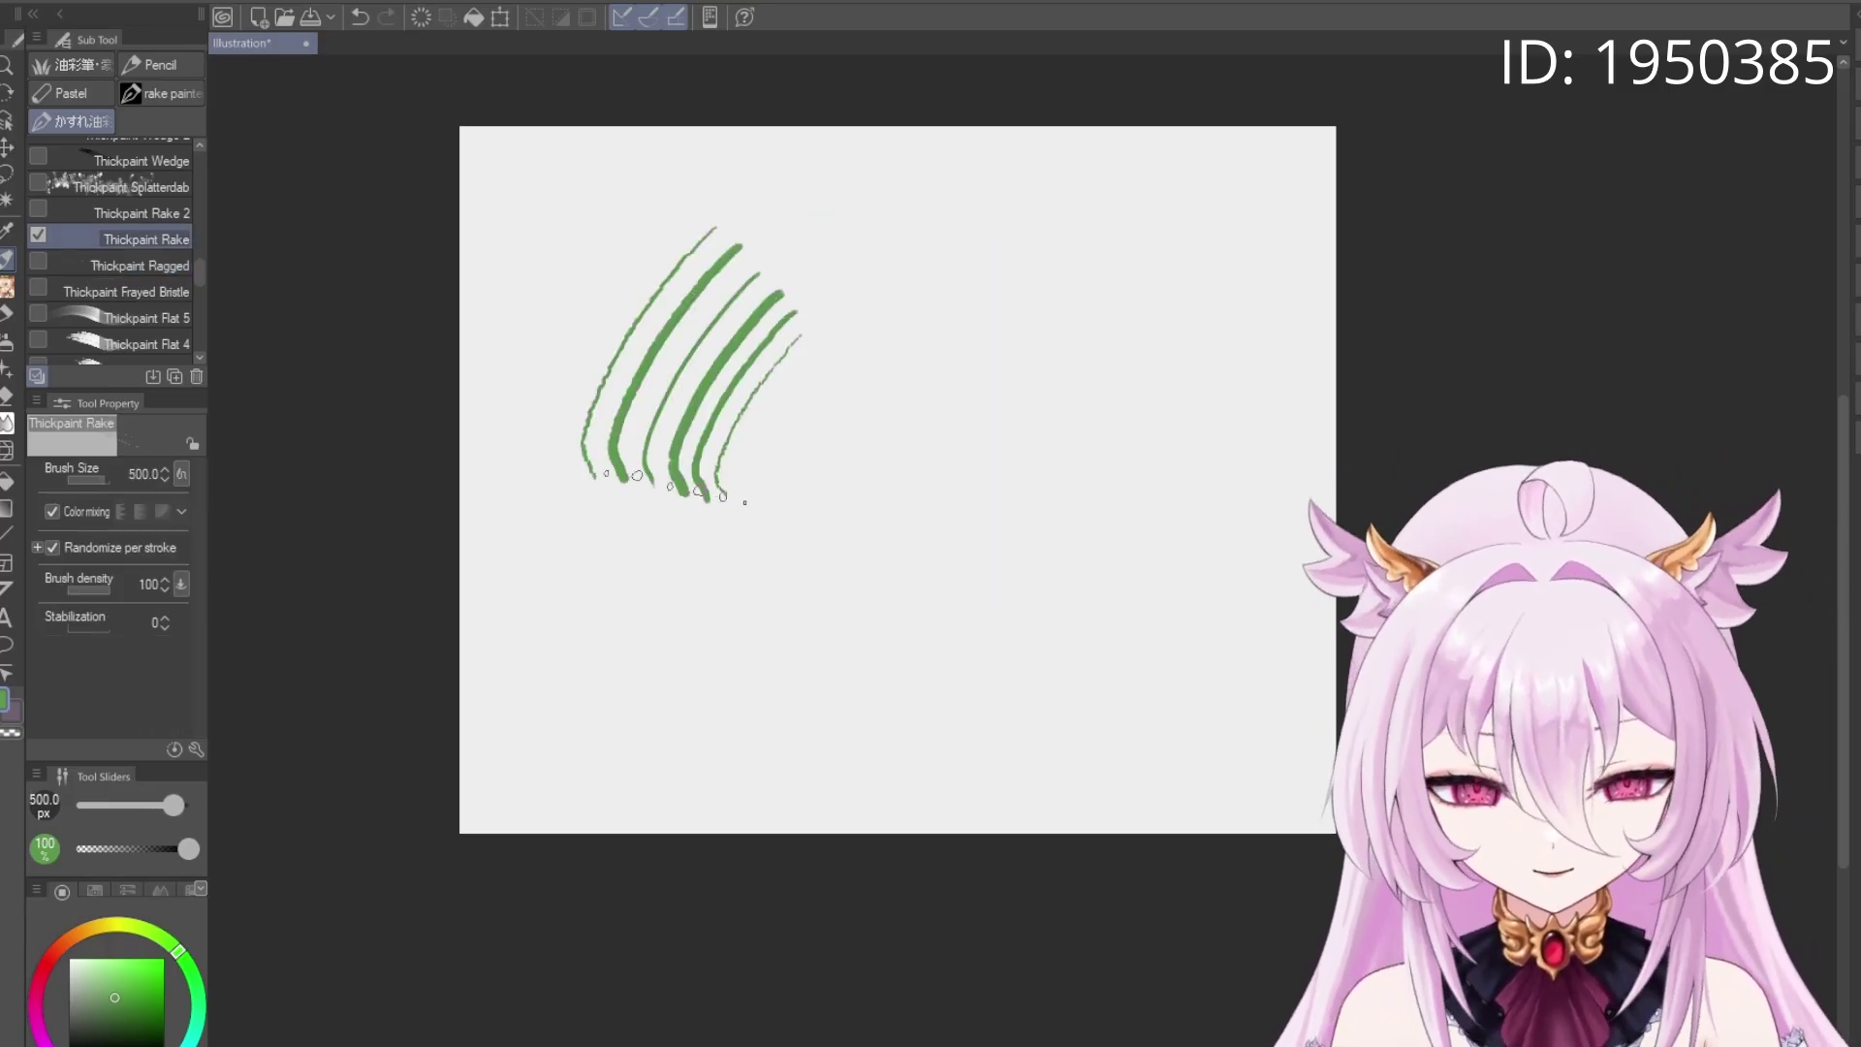
pyautogui.hotkey('ctrl', 'z')
pyautogui.moveTo(853, 184)
pyautogui.mouseDown()
pyautogui.moveTo(544, 488)
pyautogui.moveTo(685, 363)
pyautogui.moveTo(1037, 264)
pyautogui.moveTo(978, 344)
pyautogui.moveTo(695, 451)
pyautogui.moveTo(787, 412)
pyautogui.moveTo(931, 446)
pyautogui.mouseUp()
pyautogui.hotkey('ctrl', 'z')
pyautogui.moveTo(1139, 342)
pyautogui.mouseDown()
pyautogui.moveTo(663, 483)
pyautogui.moveTo(1018, 407)
pyautogui.mouseUp()
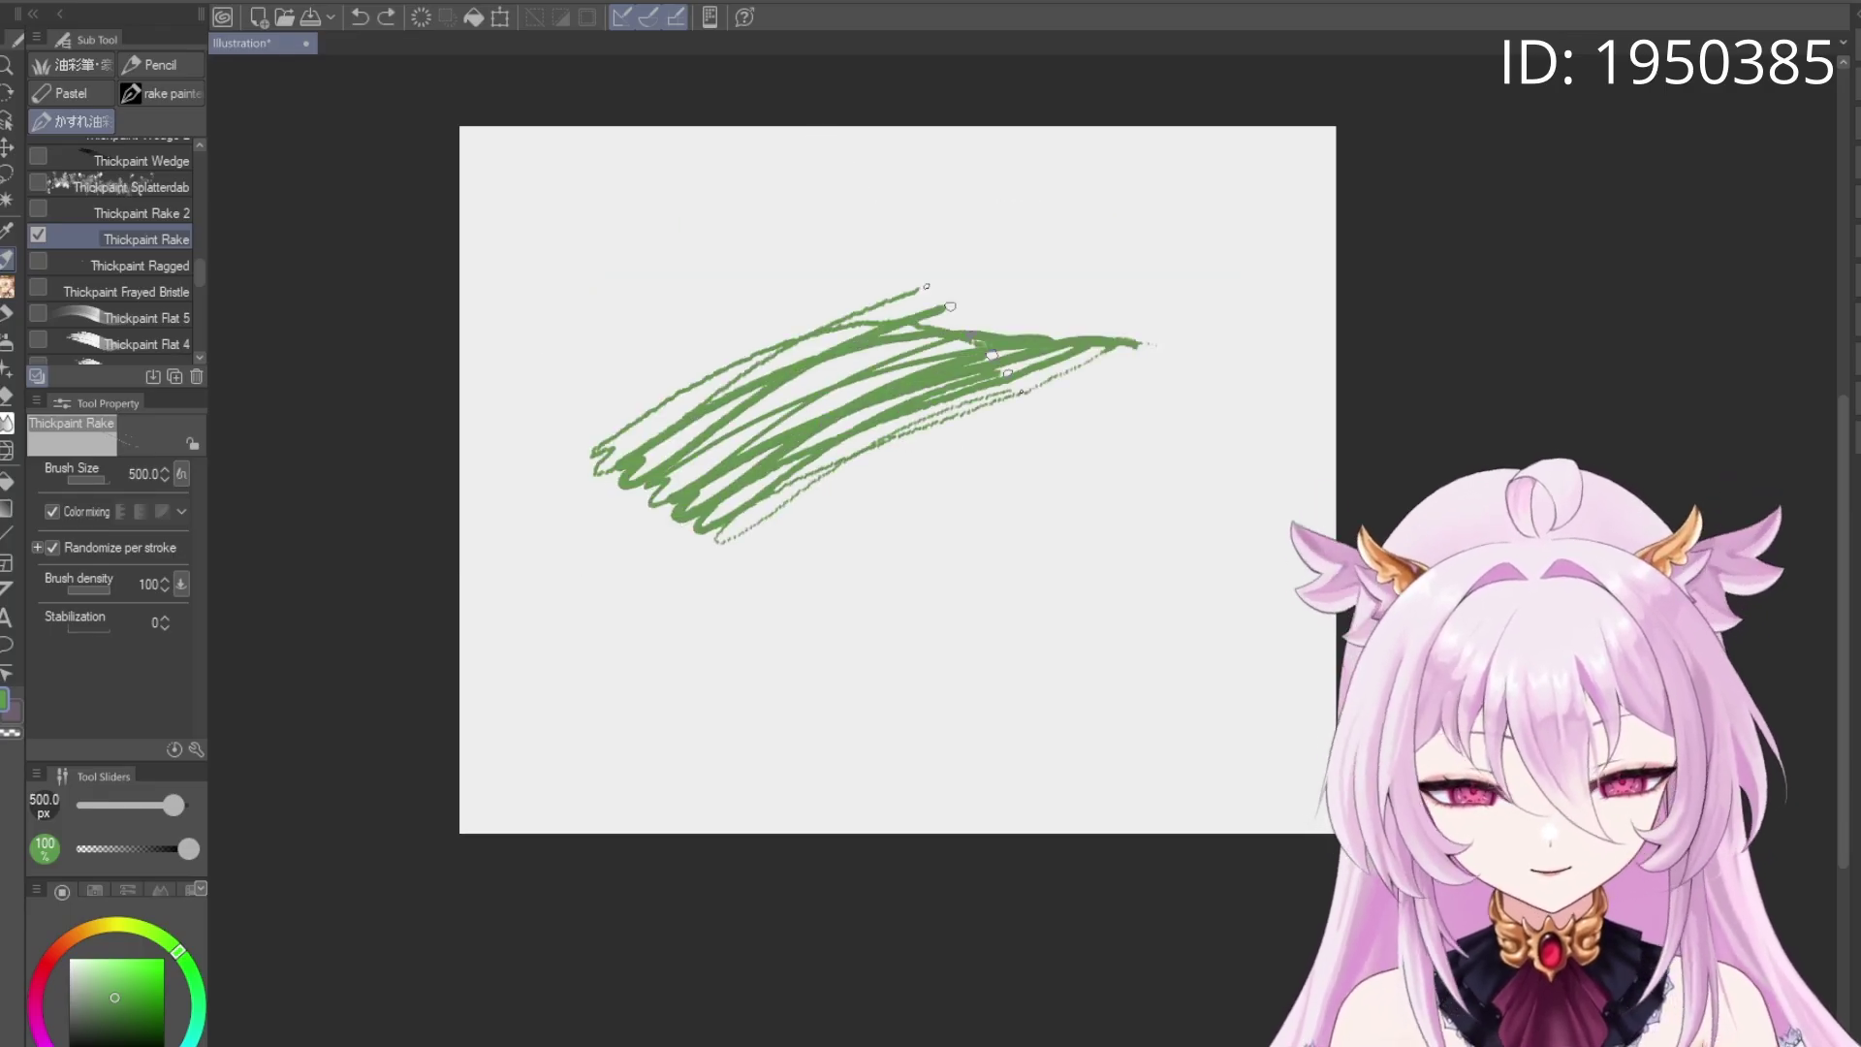
pyautogui.hotkey('ctrl', 'z')
pyautogui.moveTo(911, 281)
pyautogui.mouseDown()
pyautogui.moveTo(886, 579)
pyautogui.moveTo(1008, 475)
pyautogui.moveTo(1148, 611)
pyautogui.mouseUp()
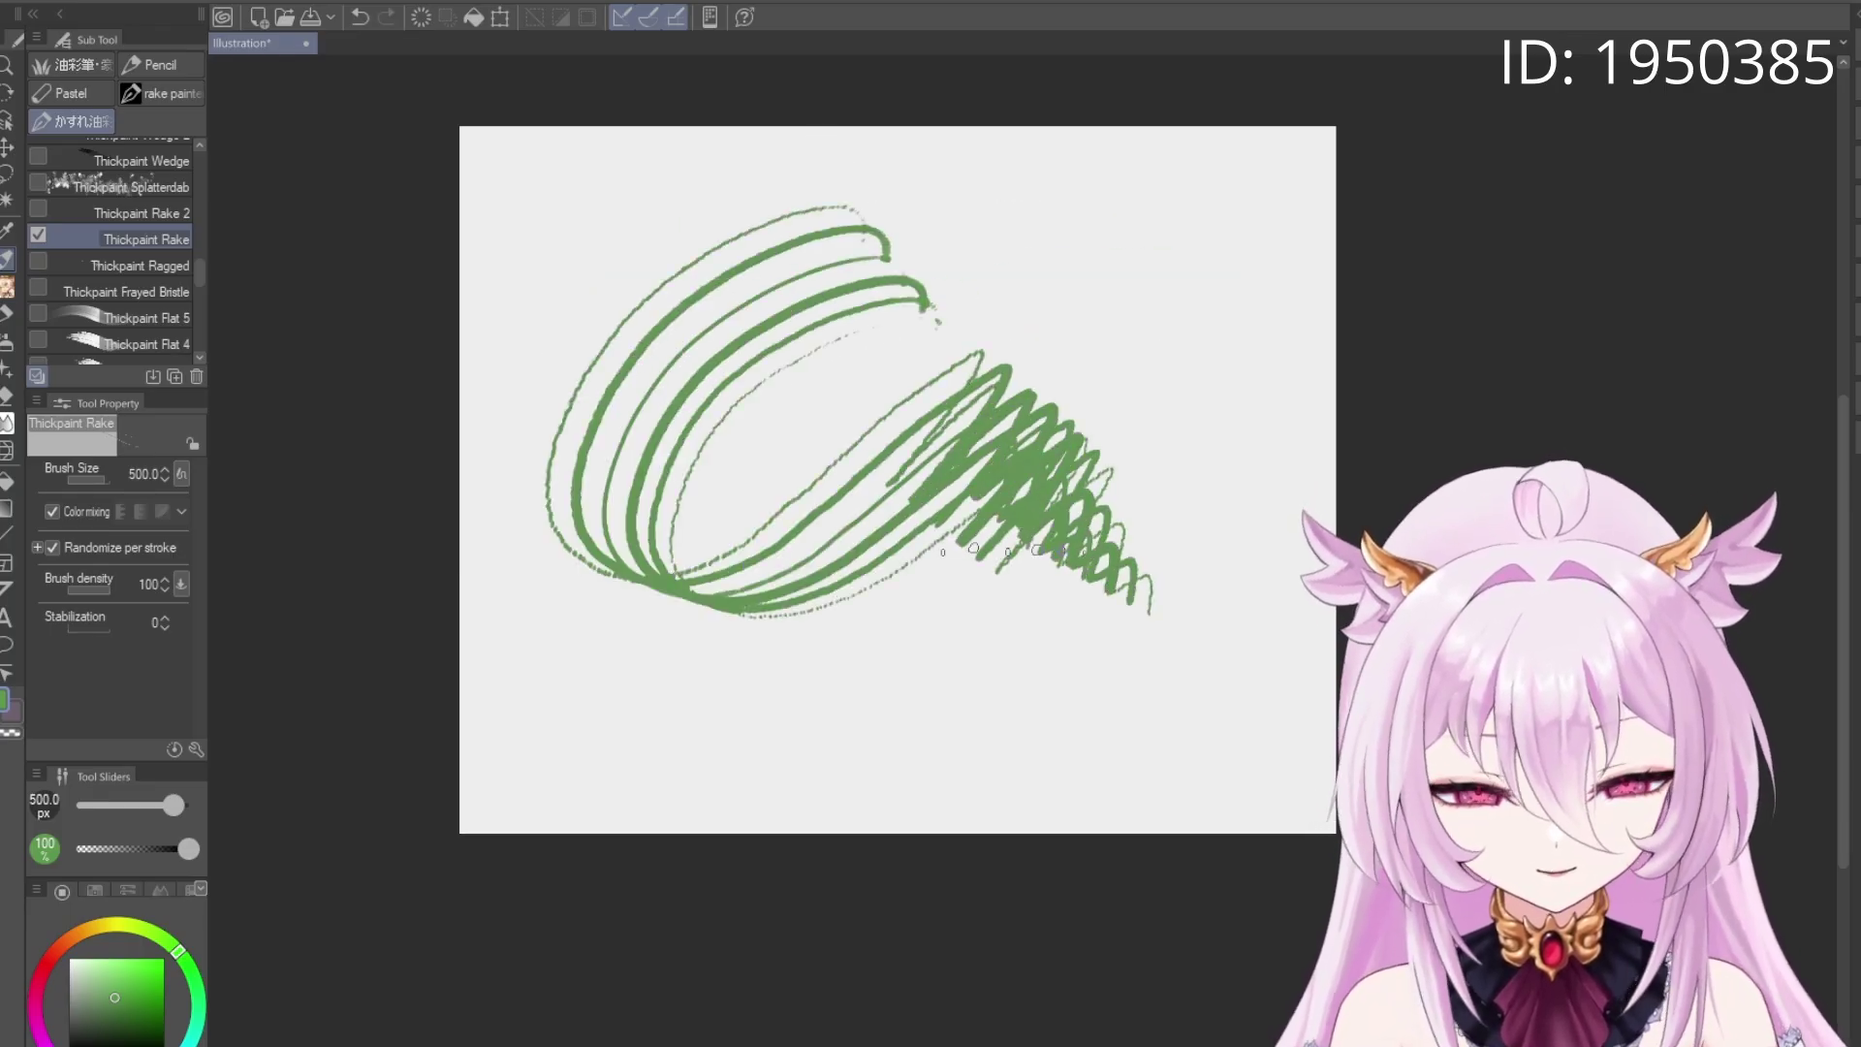
# Undo the looping Rake stroke, switch to Thickpaint Rake 2 and try curved diagonal green strokes at 100 px and 600 px, undoing each one
pyautogui.hotkey('ctrl', 'z')
pyautogui.moveTo(681, 321); pyautogui.dragTo(664, 551)
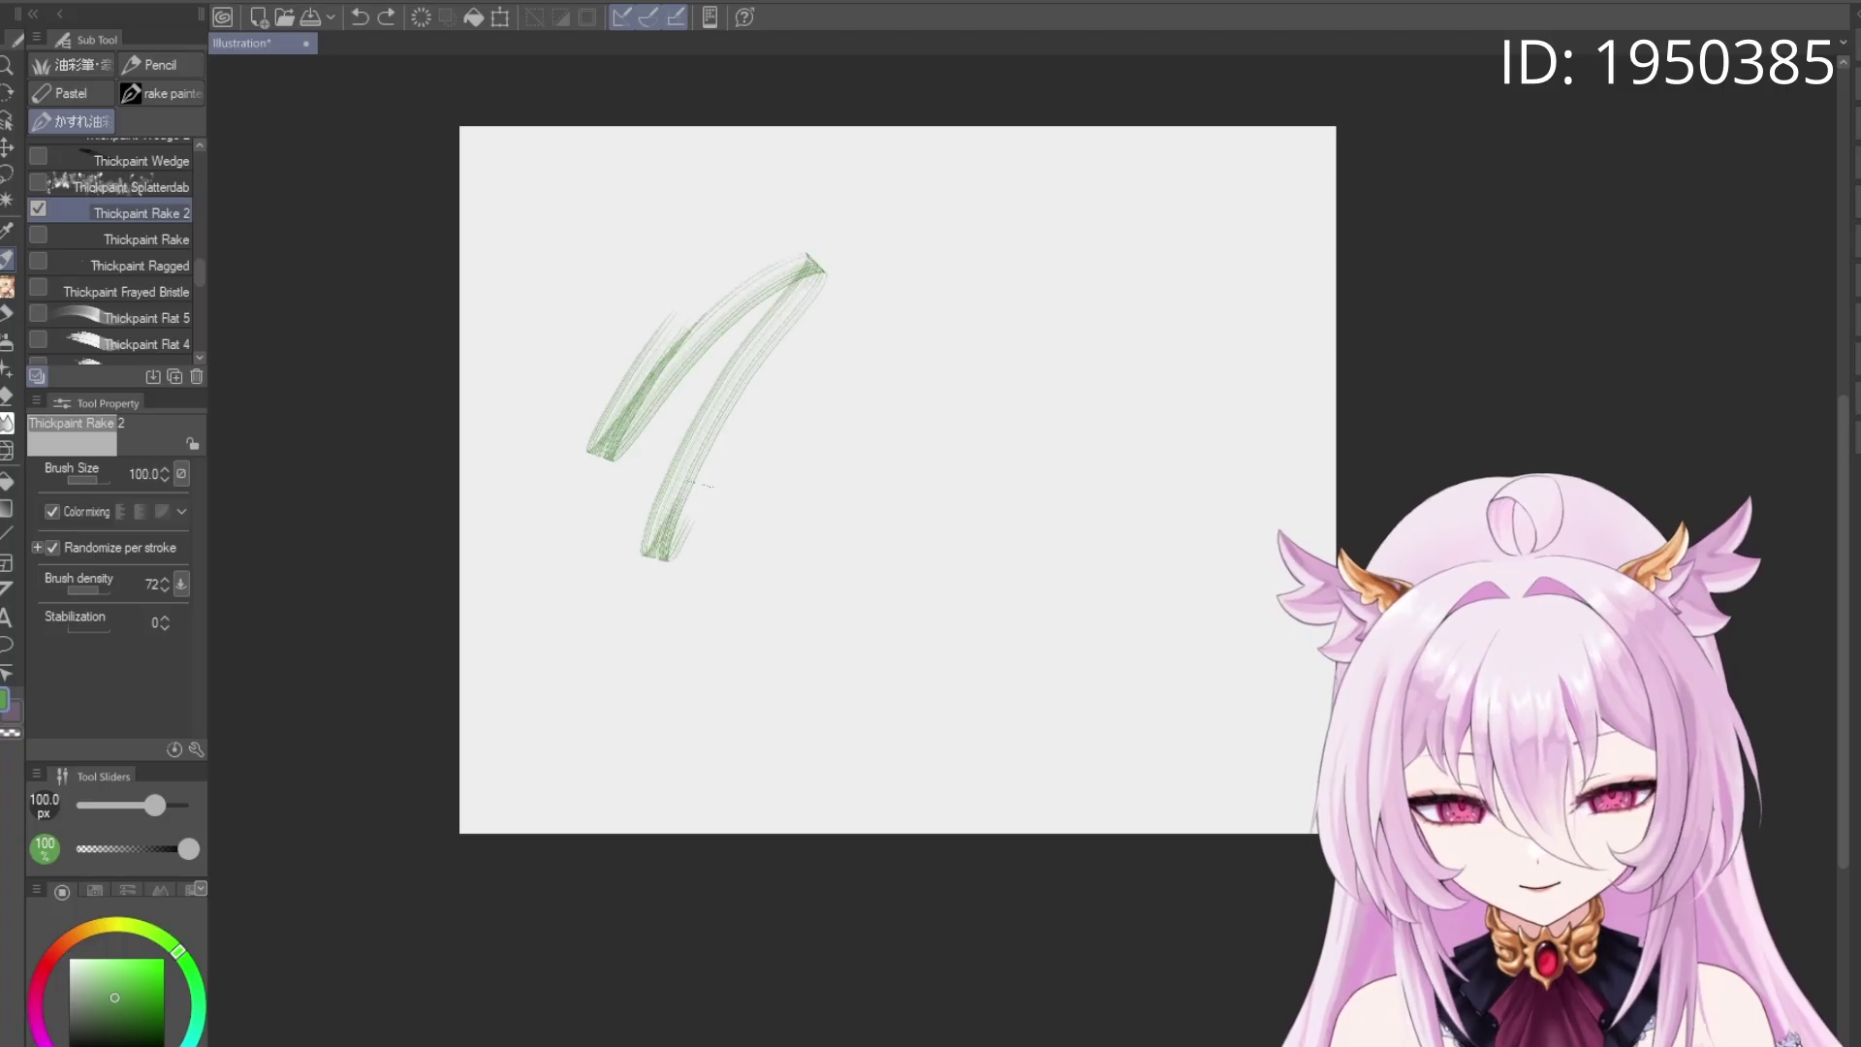
pyautogui.hotkey('ctrl', 'z')
pyautogui.press(']')
pyautogui.press(']')
pyautogui.press(']')
pyautogui.press(']')
pyautogui.press(']')
pyautogui.press(']')
pyautogui.press(']')
pyautogui.press(']')
pyautogui.press(']')
pyautogui.moveTo(773, 328)
pyautogui.mouseDown()
pyautogui.moveTo(703, 414)
pyautogui.moveTo(607, 677)
pyautogui.mouseUp()
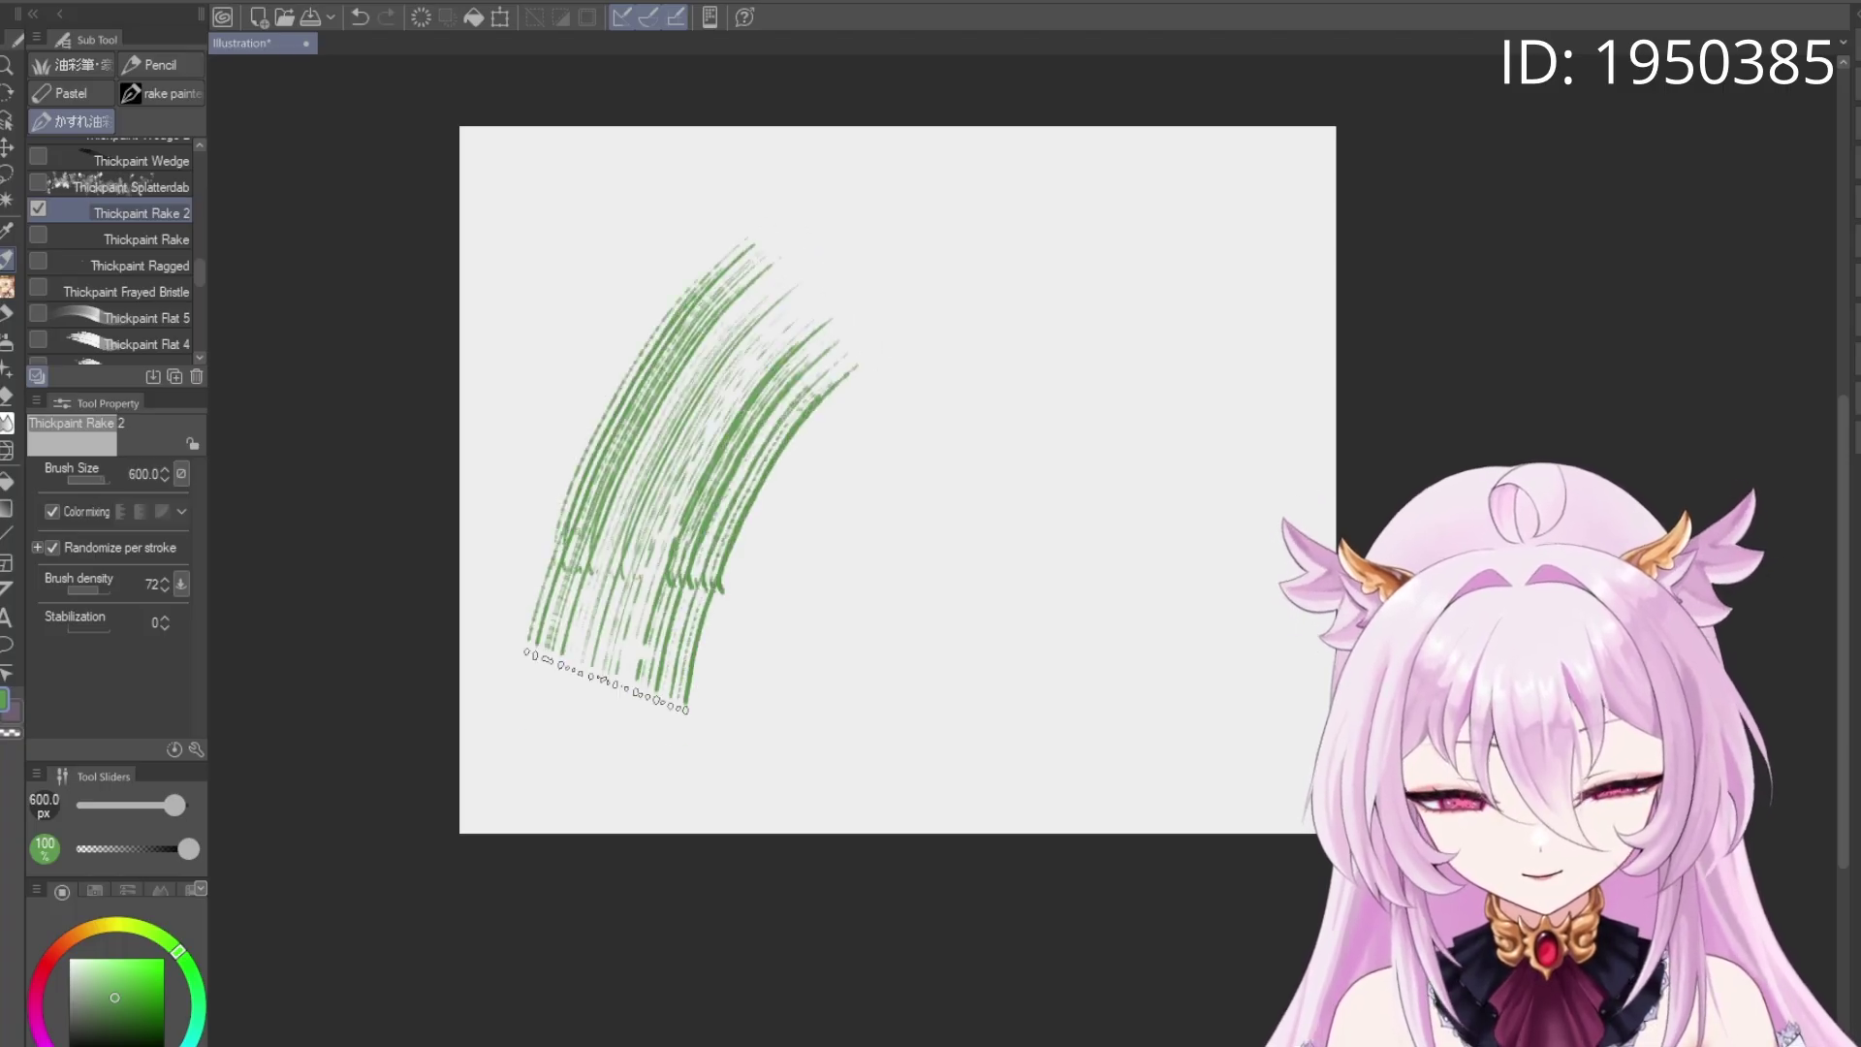
pyautogui.hotkey('ctrl', 'z')
# Try several more broad diagonal Thickpaint Rake 2 strokes at 600 px across the canvas, undoing them all
pyautogui.hotkey('ctrl', 'z')
pyautogui.moveTo(822, 291)
pyautogui.mouseDown()
pyautogui.moveTo(671, 464)
pyautogui.moveTo(711, 497)
pyautogui.moveTo(766, 417)
pyautogui.moveTo(665, 532)
pyautogui.moveTo(842, 278)
pyautogui.moveTo(729, 483)
pyautogui.mouseUp()
pyautogui.hotkey('ctrl', 'z')
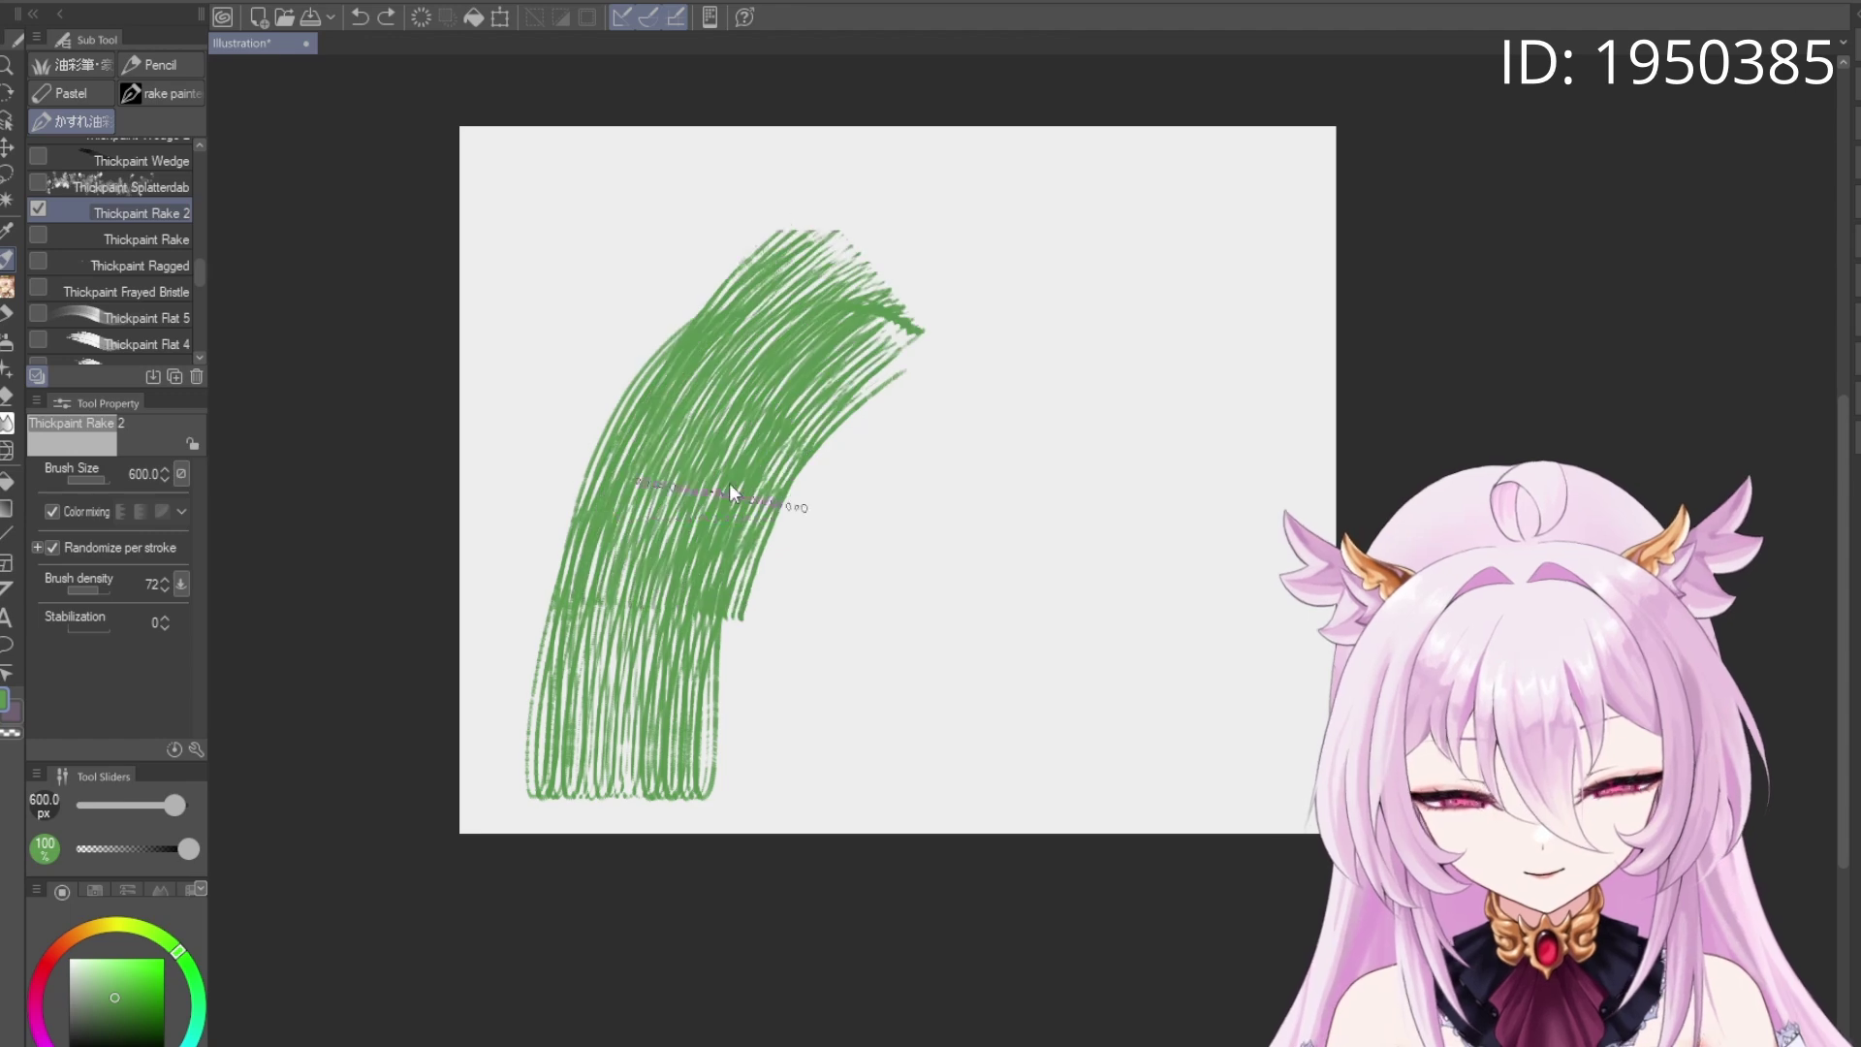
pyautogui.hotkey('ctrl', 'z')
pyautogui.moveTo(951, 280); pyautogui.dragTo(708, 620)
pyautogui.hotkey('ctrl', 'z')
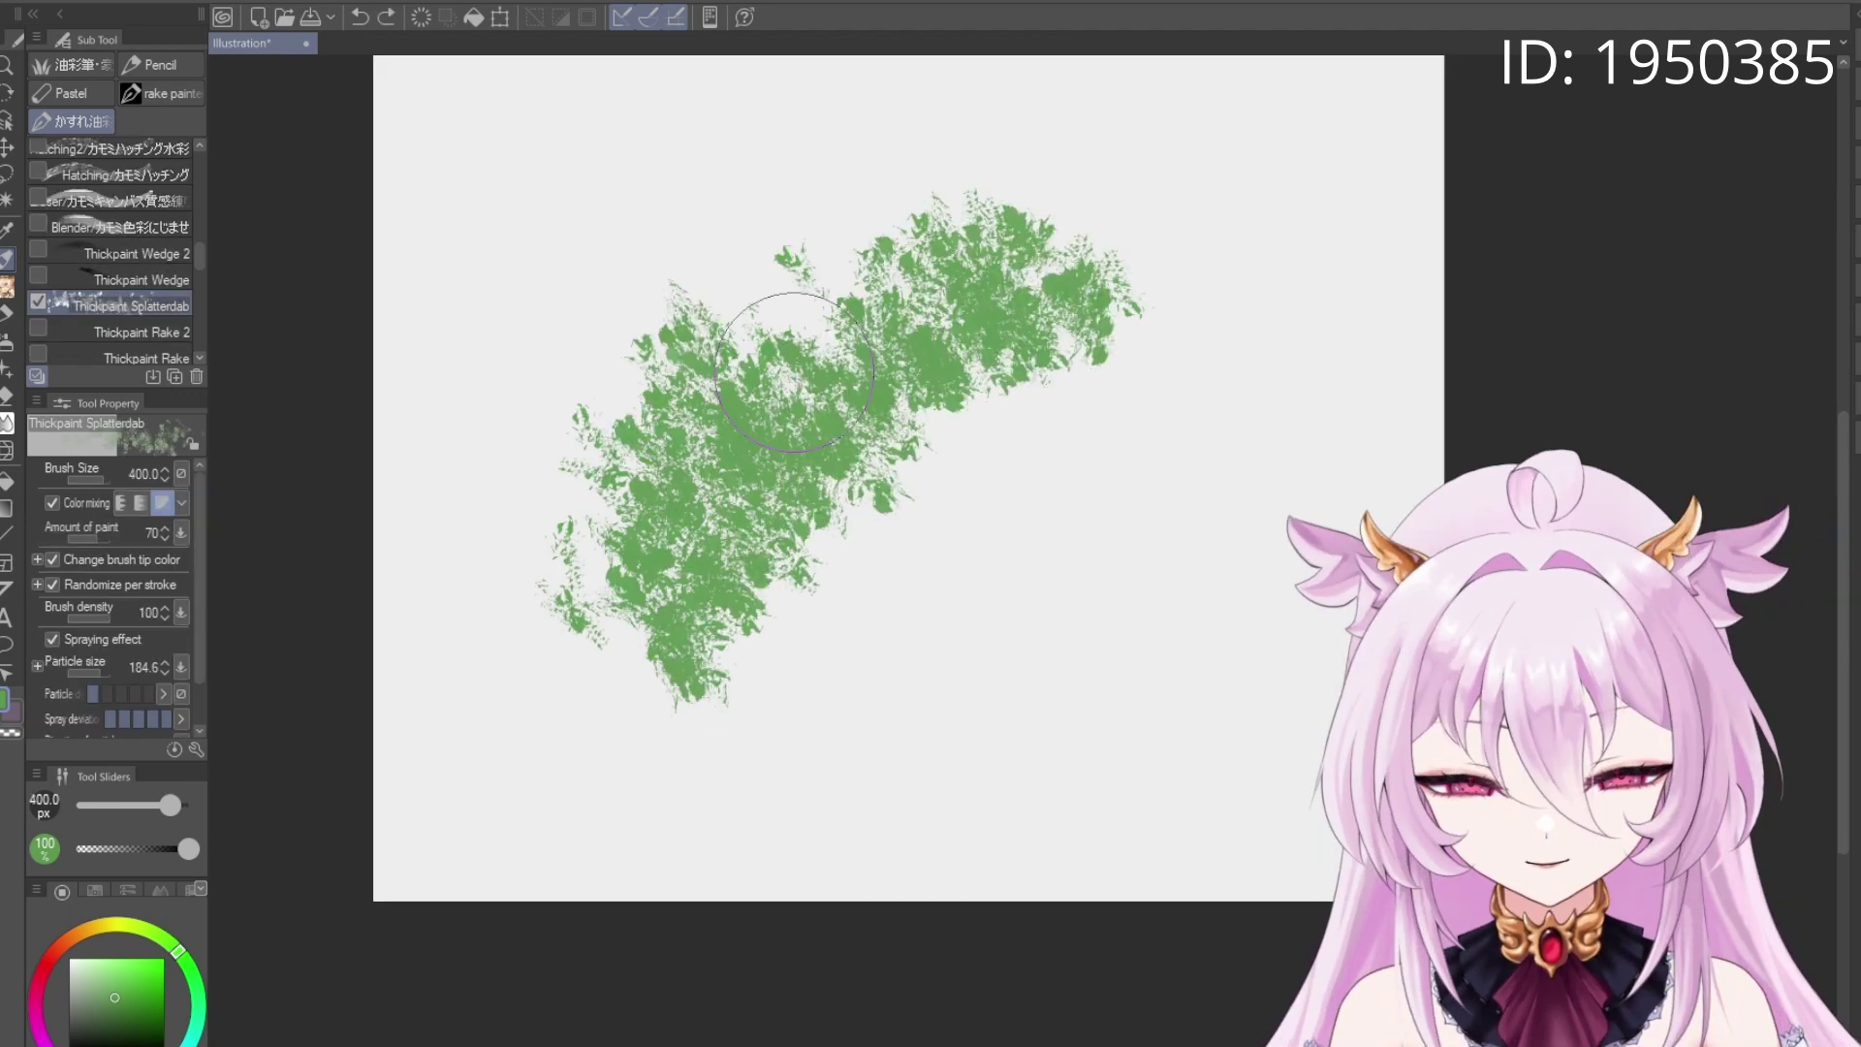
# Build up dense green patches with the Thickpaint Splatterdab brush at 400 px, clearing the canvas after each patch
pyautogui.moveTo(770, 312)
pyautogui.mouseDown()
pyautogui.moveTo(1073, 187)
pyautogui.moveTo(965, 448)
pyautogui.moveTo(1017, 330)
pyautogui.moveTo(669, 649)
pyautogui.moveTo(562, 621)
pyautogui.moveTo(1143, 368)
pyautogui.moveTo(1084, 339)
pyautogui.moveTo(805, 620)
pyautogui.moveTo(853, 601)
pyautogui.moveTo(741, 607)
pyautogui.mouseUp()
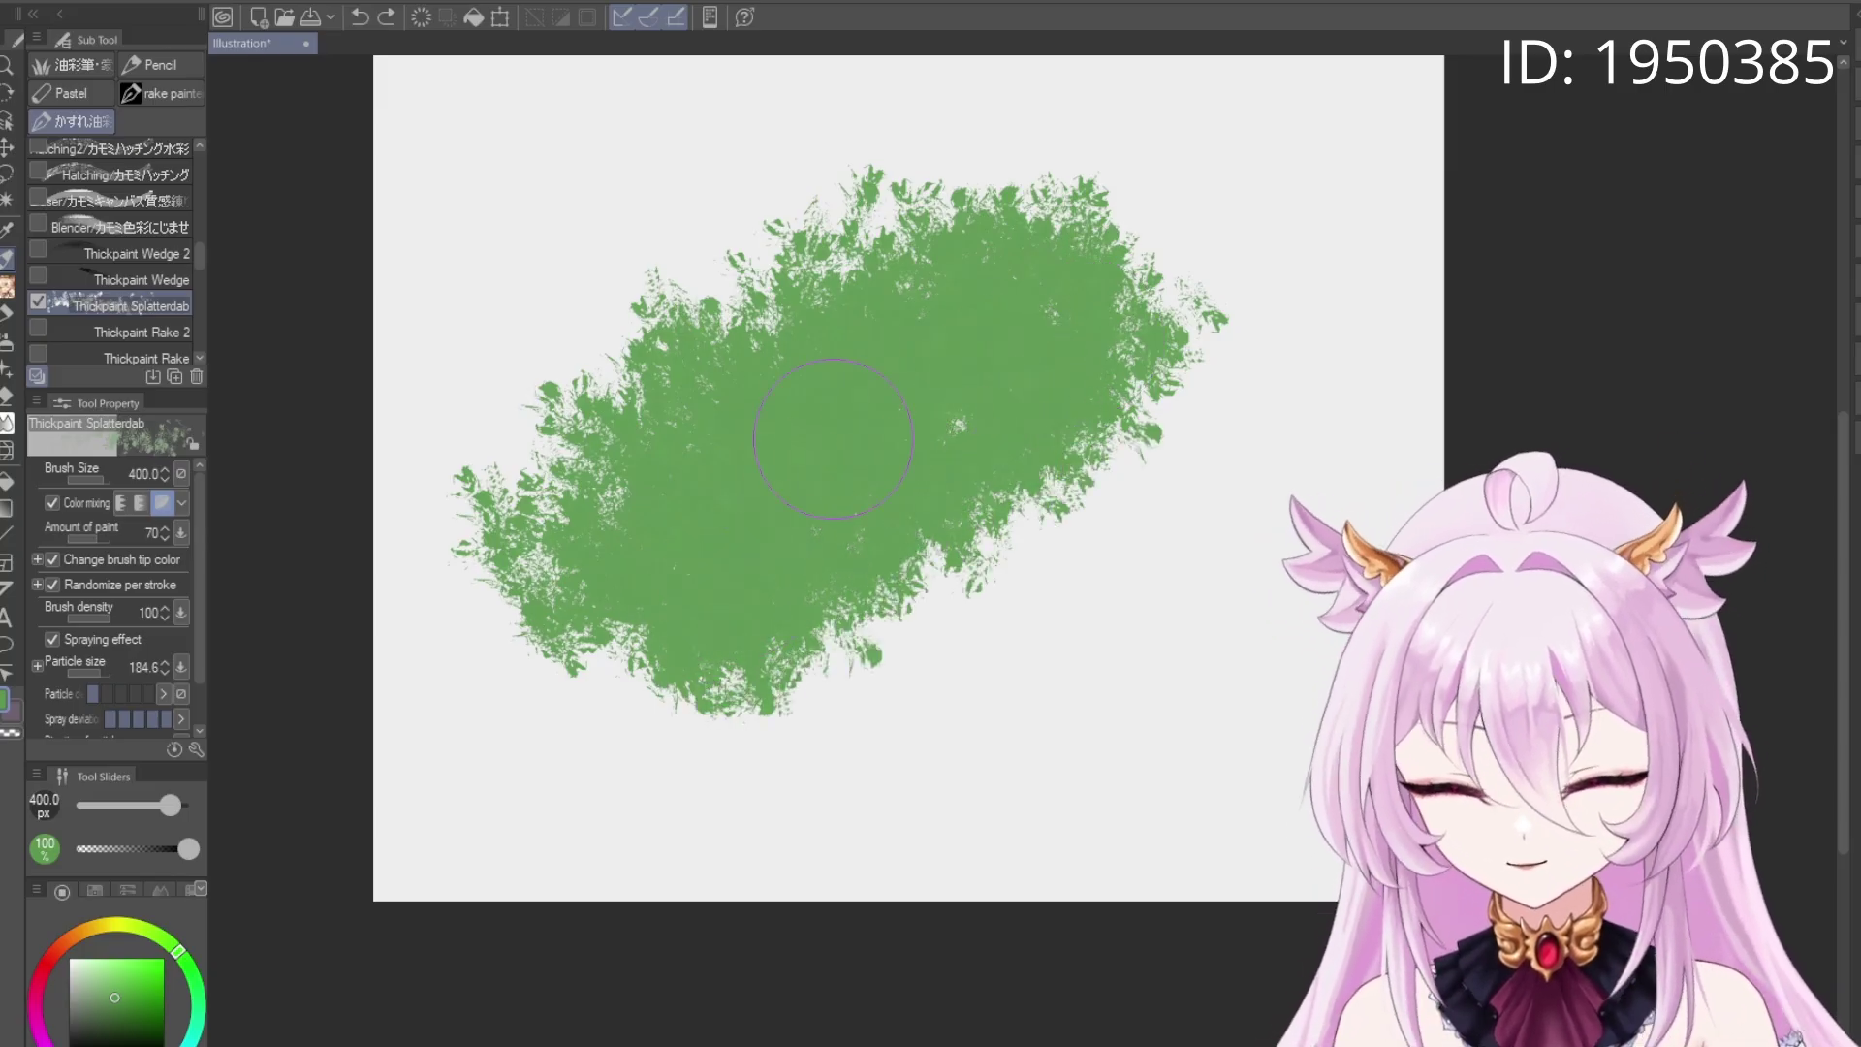
pyautogui.press('Delete')
pyautogui.moveTo(956, 456)
pyautogui.mouseDown()
pyautogui.moveTo(840, 415)
pyautogui.moveTo(665, 448)
pyautogui.moveTo(732, 519)
pyautogui.moveTo(668, 446)
pyautogui.moveTo(818, 561)
pyautogui.moveTo(998, 428)
pyautogui.moveTo(936, 509)
pyautogui.mouseUp()
pyautogui.moveTo(911, 402); pyautogui.dragTo(754, 548)
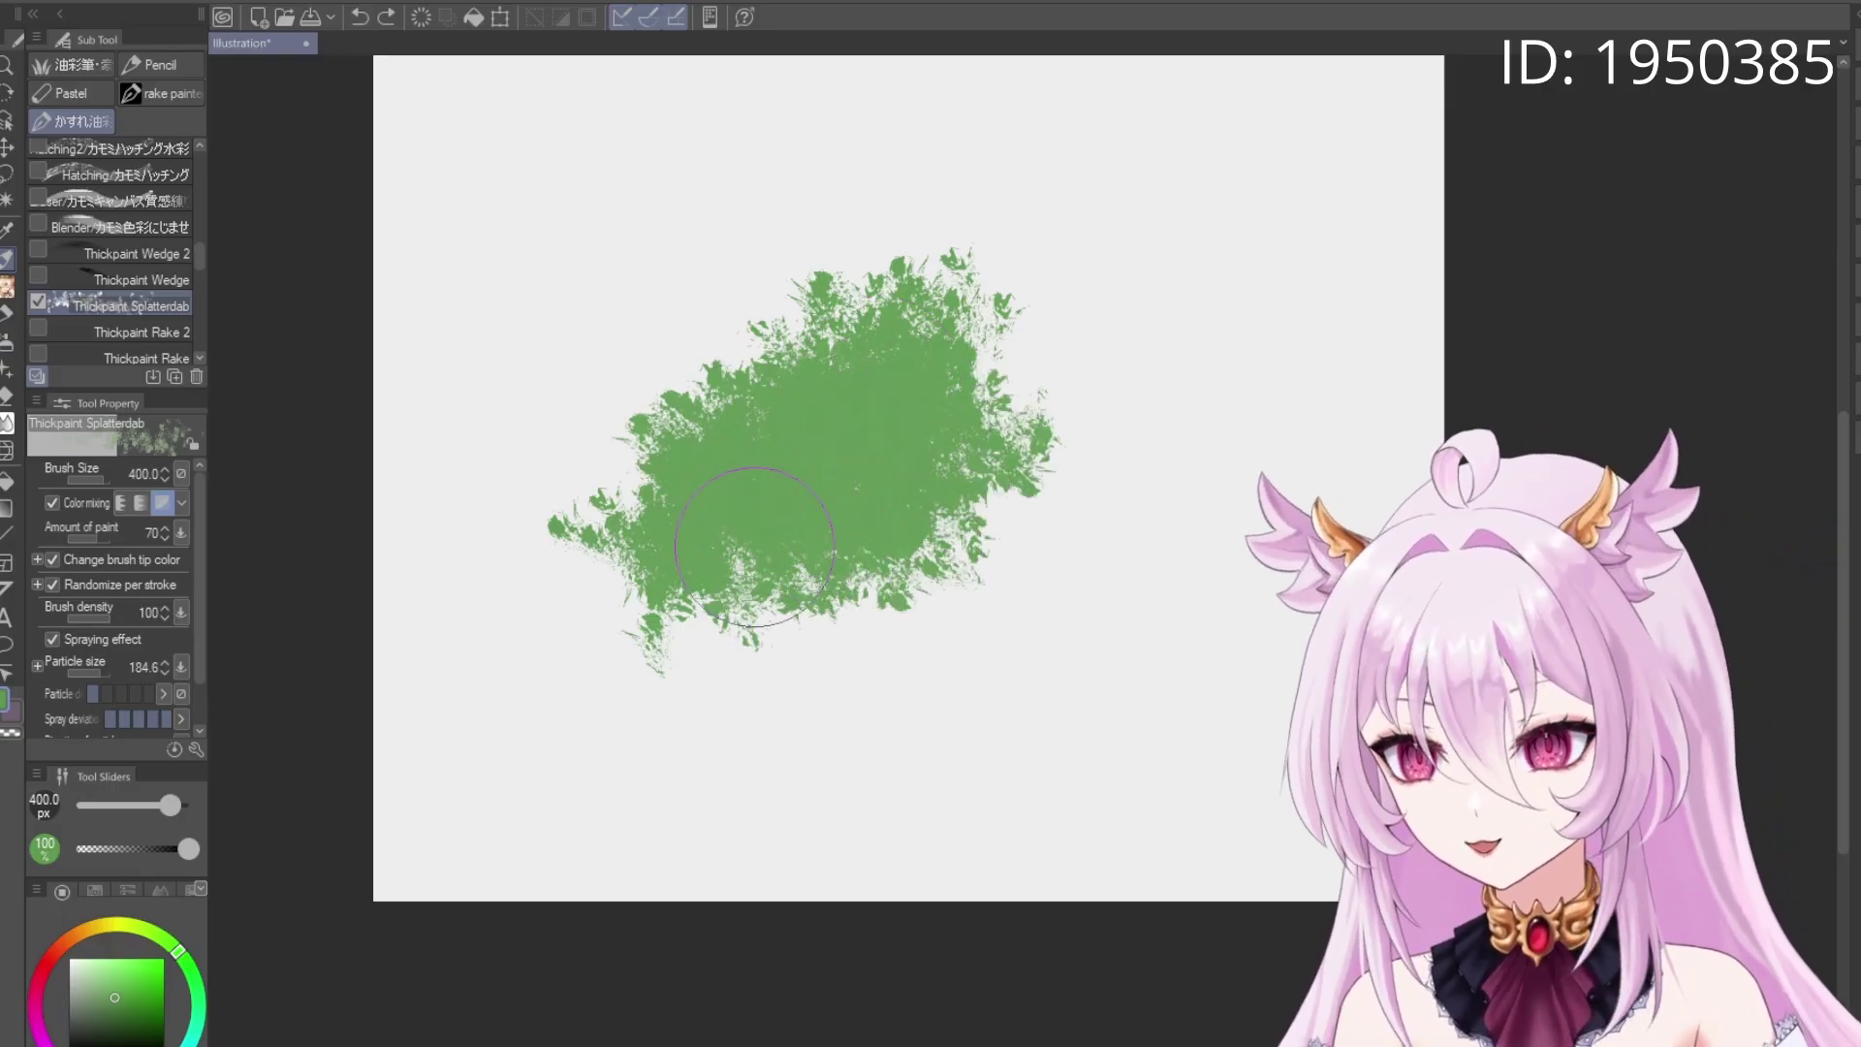
pyautogui.moveTo(949, 439); pyautogui.dragTo(1038, 457)
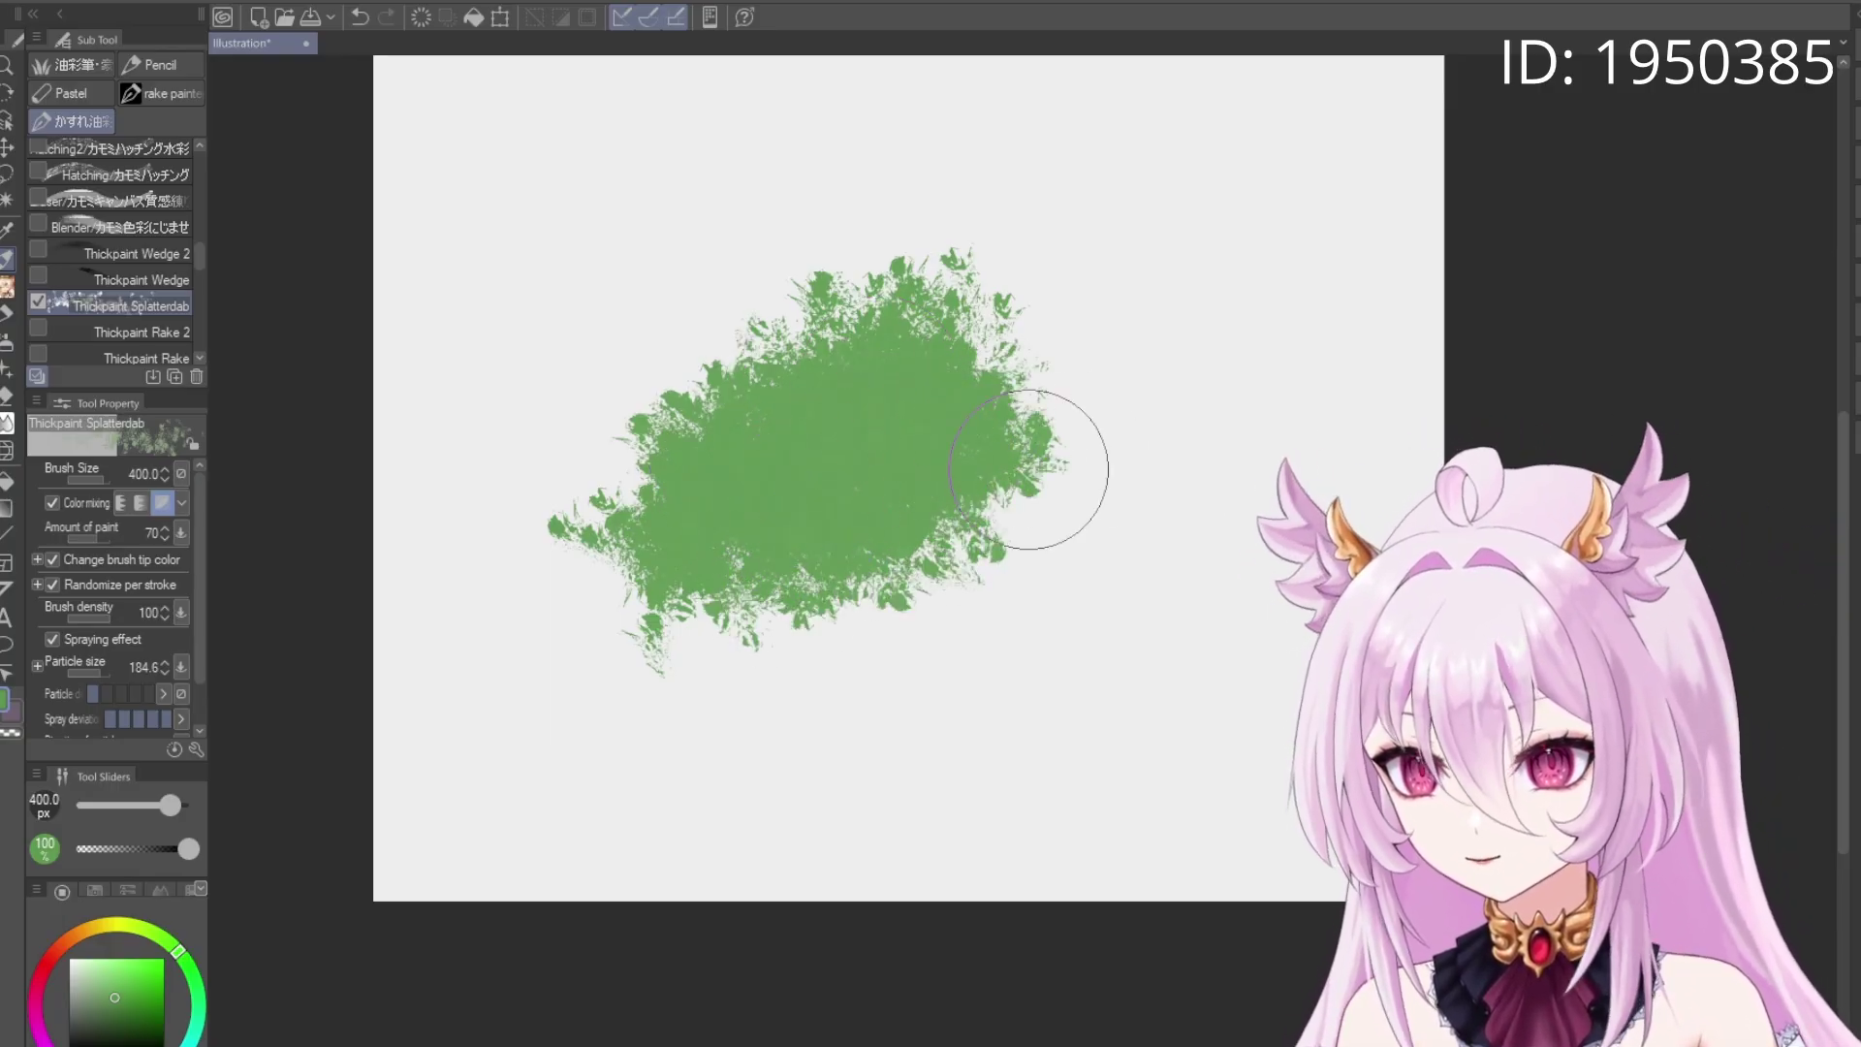
pyautogui.press('Delete')
# Switch to Thickpaint Wedge and try green strokes at 400 px and 500 px, clearing each one
pyautogui.click(136, 279)
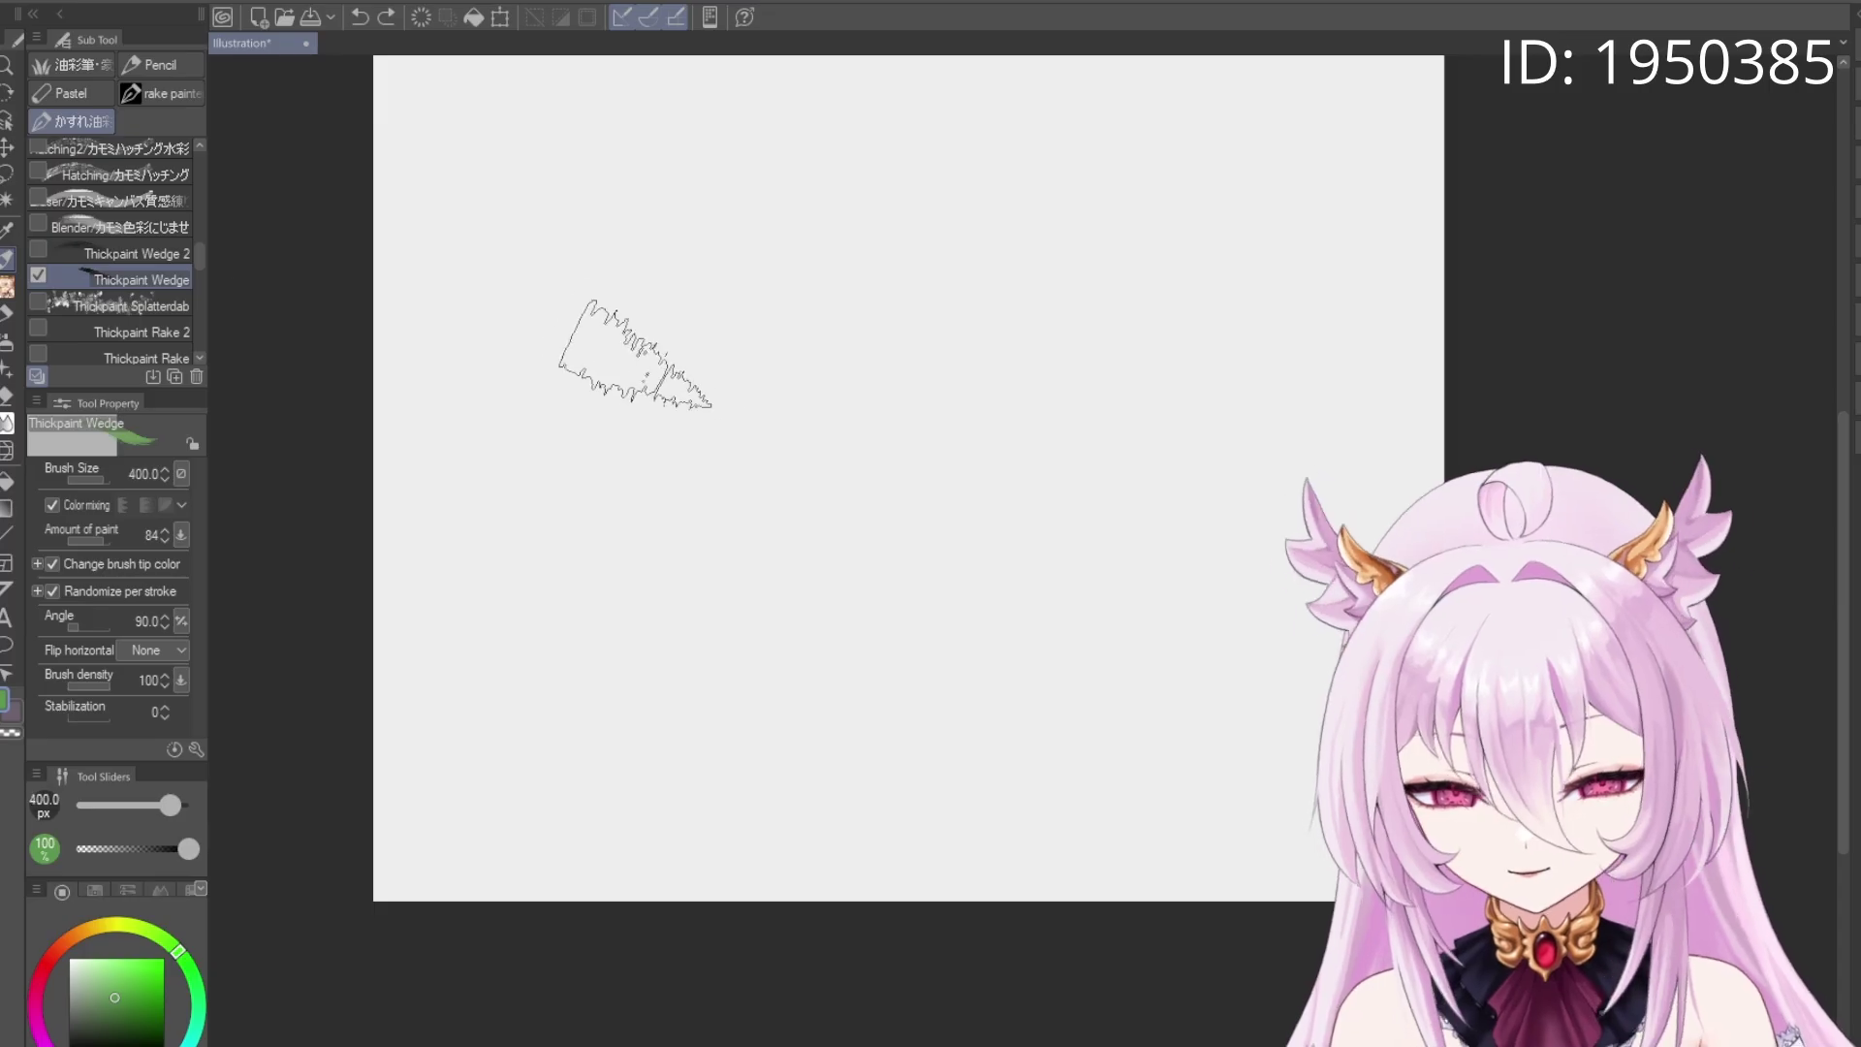
pyautogui.moveTo(635, 354); pyautogui.dragTo(780, 426)
pyautogui.press('Delete')
pyautogui.press(']')
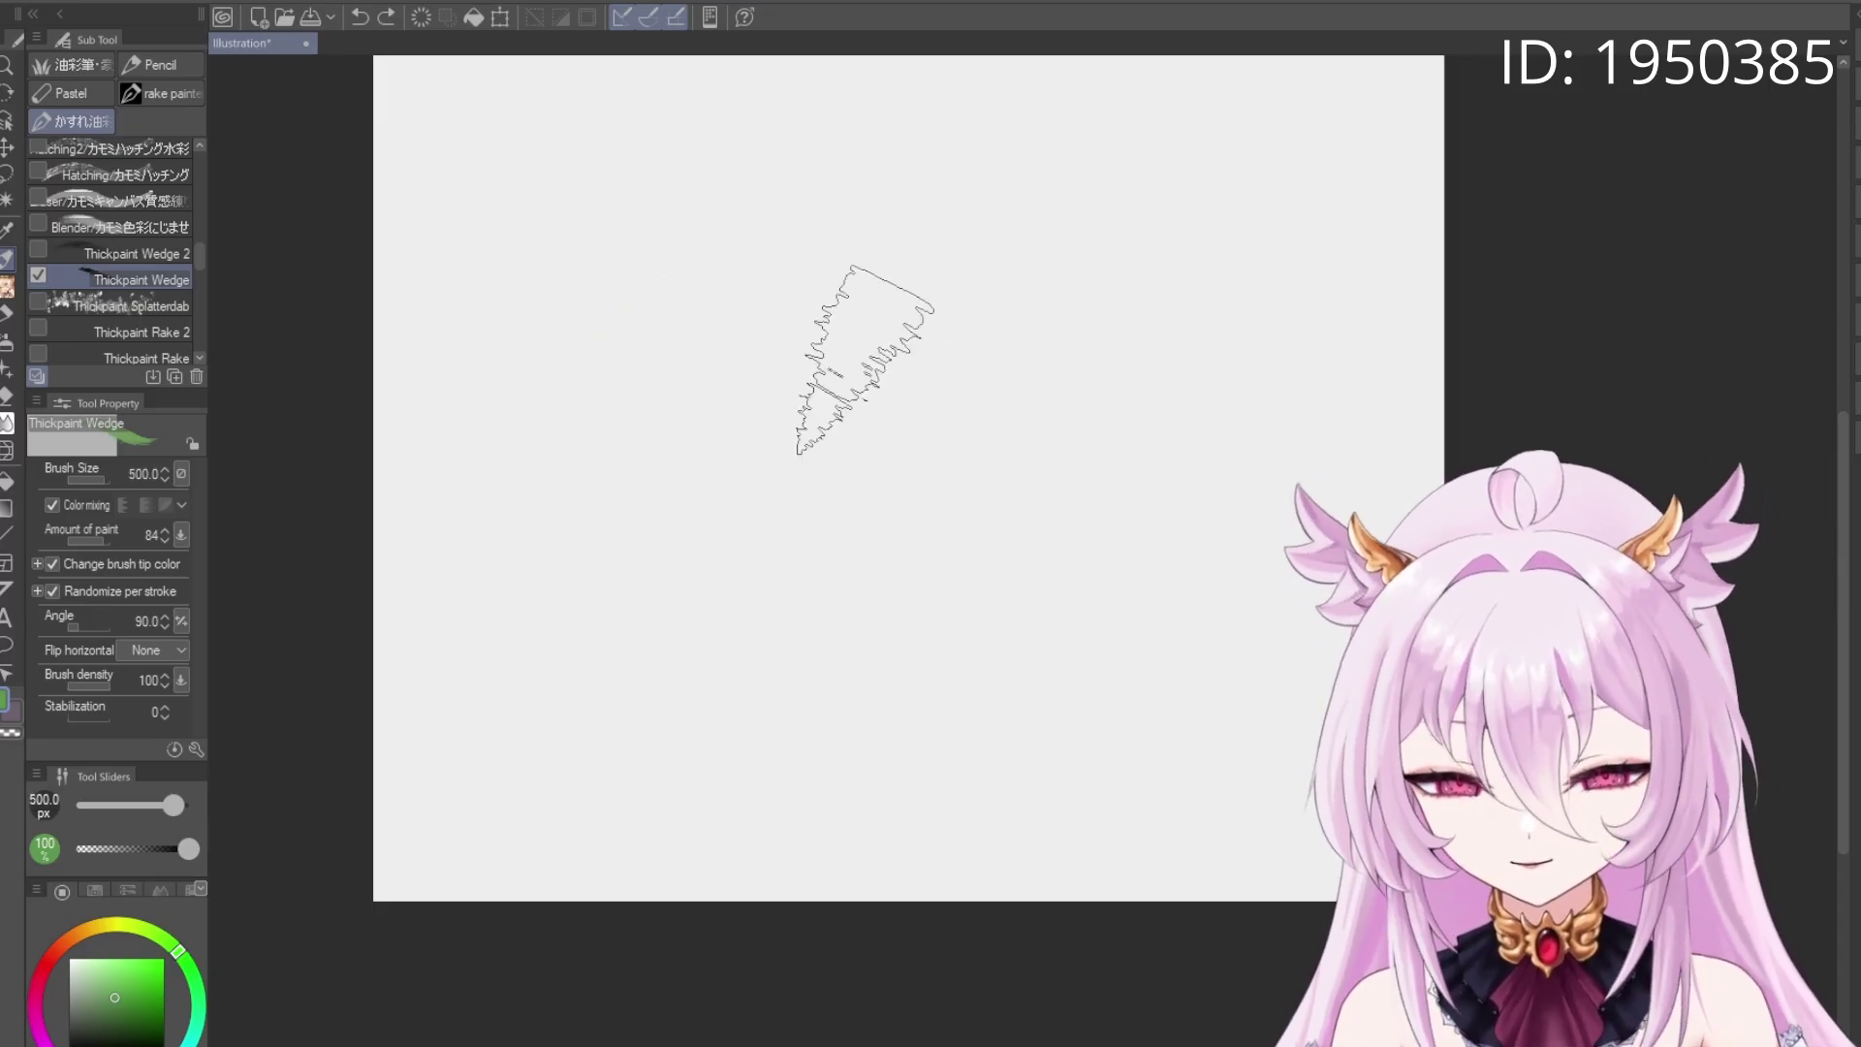
pyautogui.moveTo(963, 208)
pyautogui.mouseDown()
pyautogui.moveTo(833, 252)
pyautogui.moveTo(581, 455)
pyautogui.moveTo(706, 591)
pyautogui.moveTo(795, 543)
pyautogui.mouseUp()
pyautogui.press('Delete')
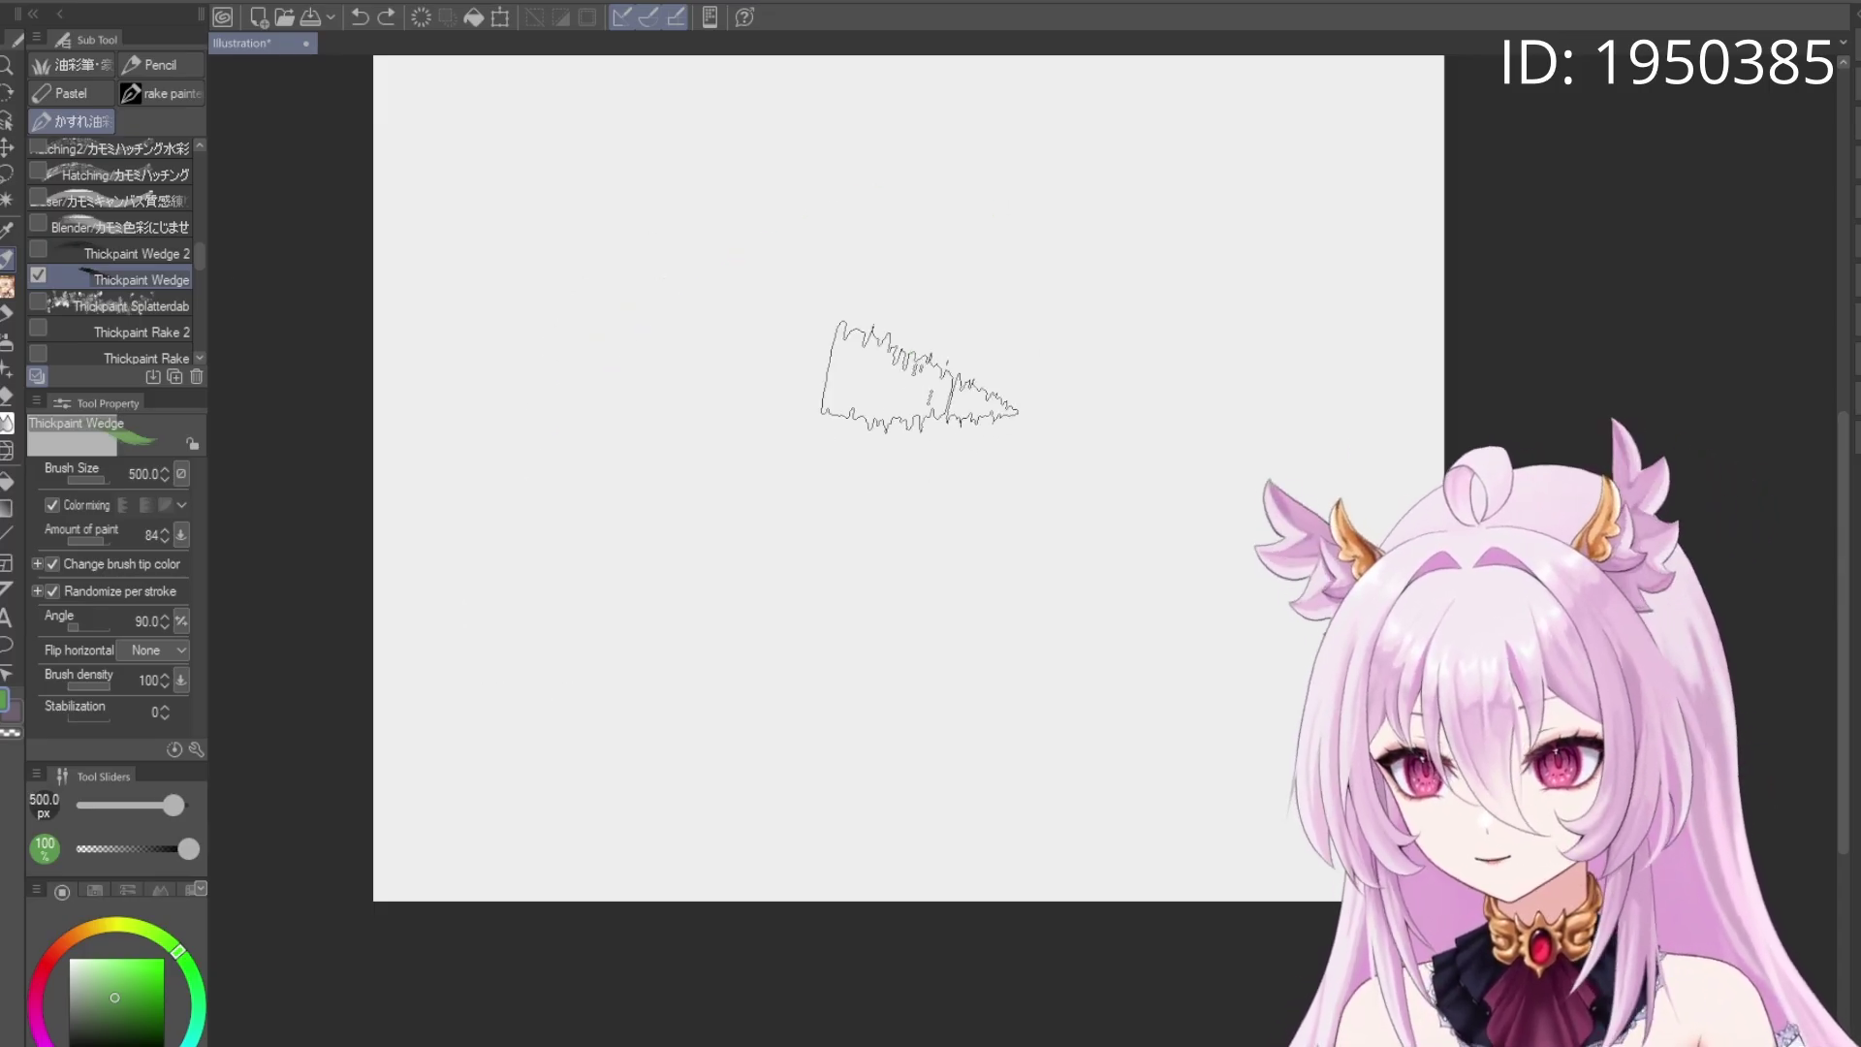
# Try tapered green Thickpaint Wedge strokes at 170 px in several directions, clearing the canvas after each
pyautogui.moveTo(1027, 291); pyautogui.dragTo(532, 423)
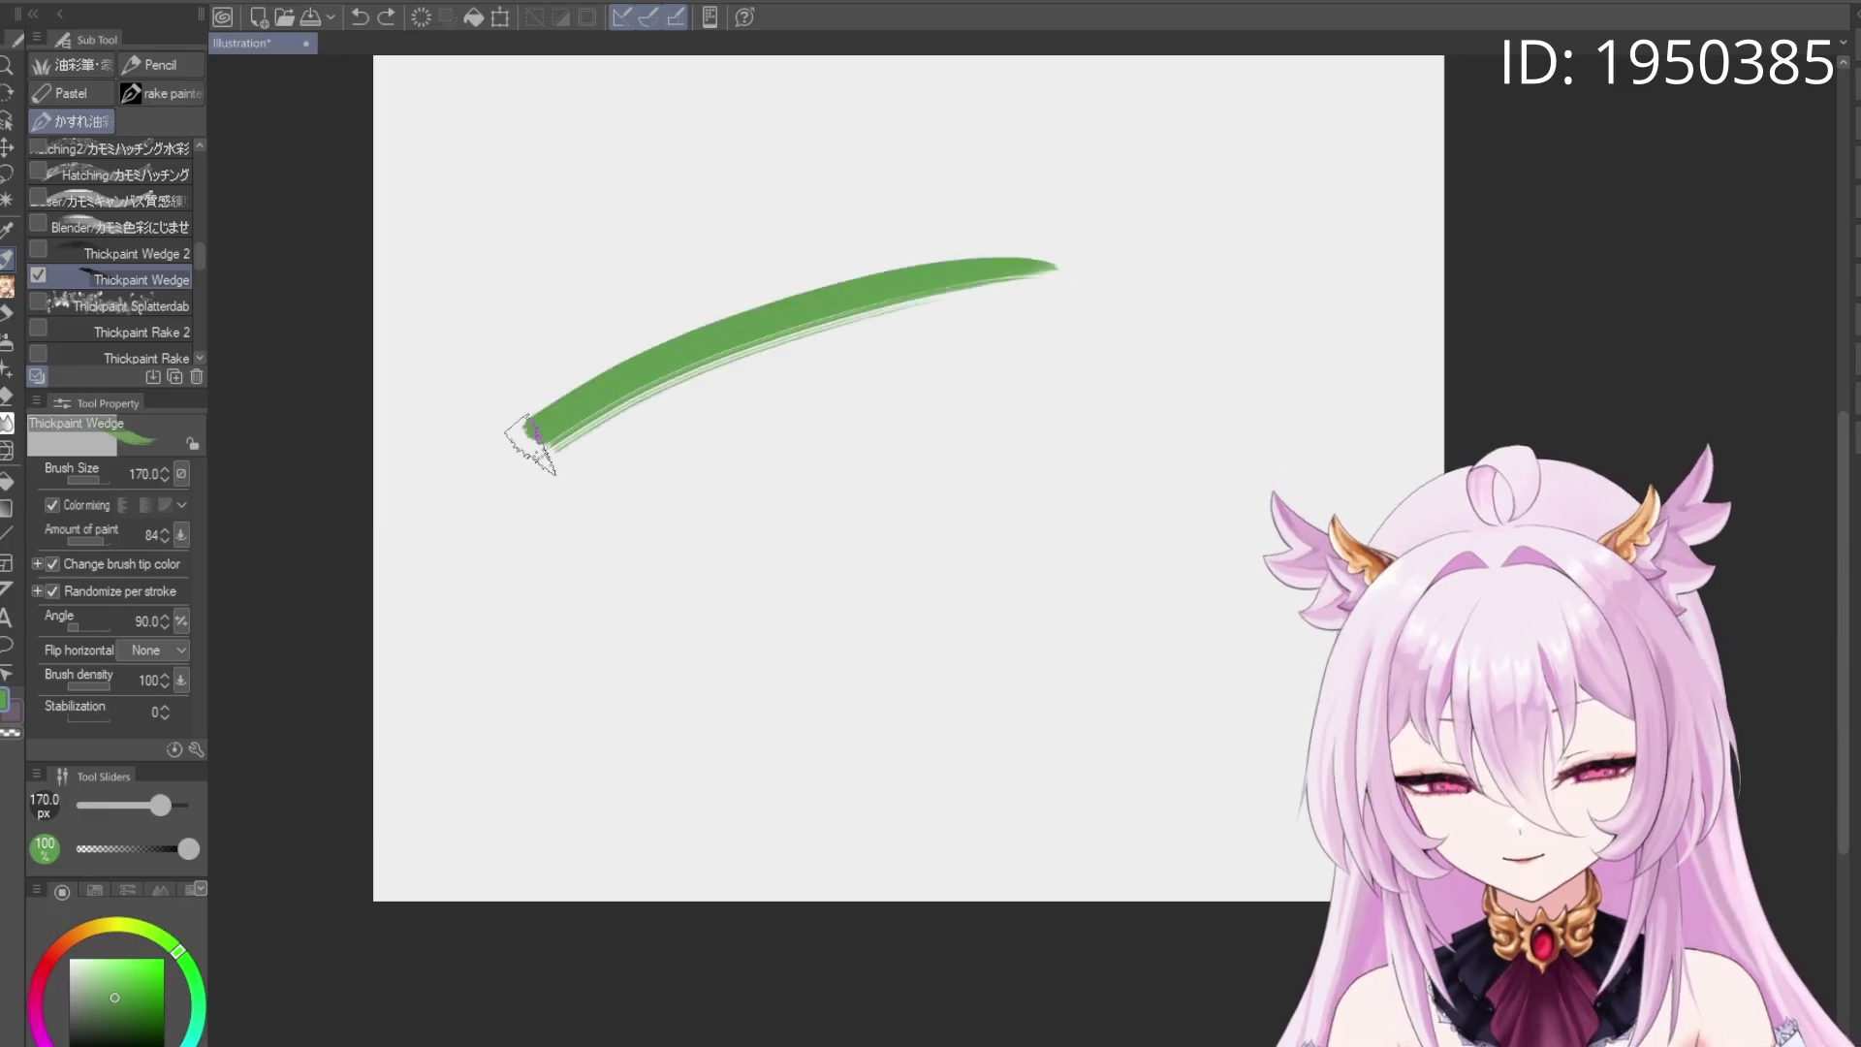
pyautogui.press('Delete')
pyautogui.moveTo(679, 361)
pyautogui.mouseDown()
pyautogui.moveTo(852, 374)
pyautogui.moveTo(911, 456)
pyautogui.mouseUp()
pyautogui.press('Delete')
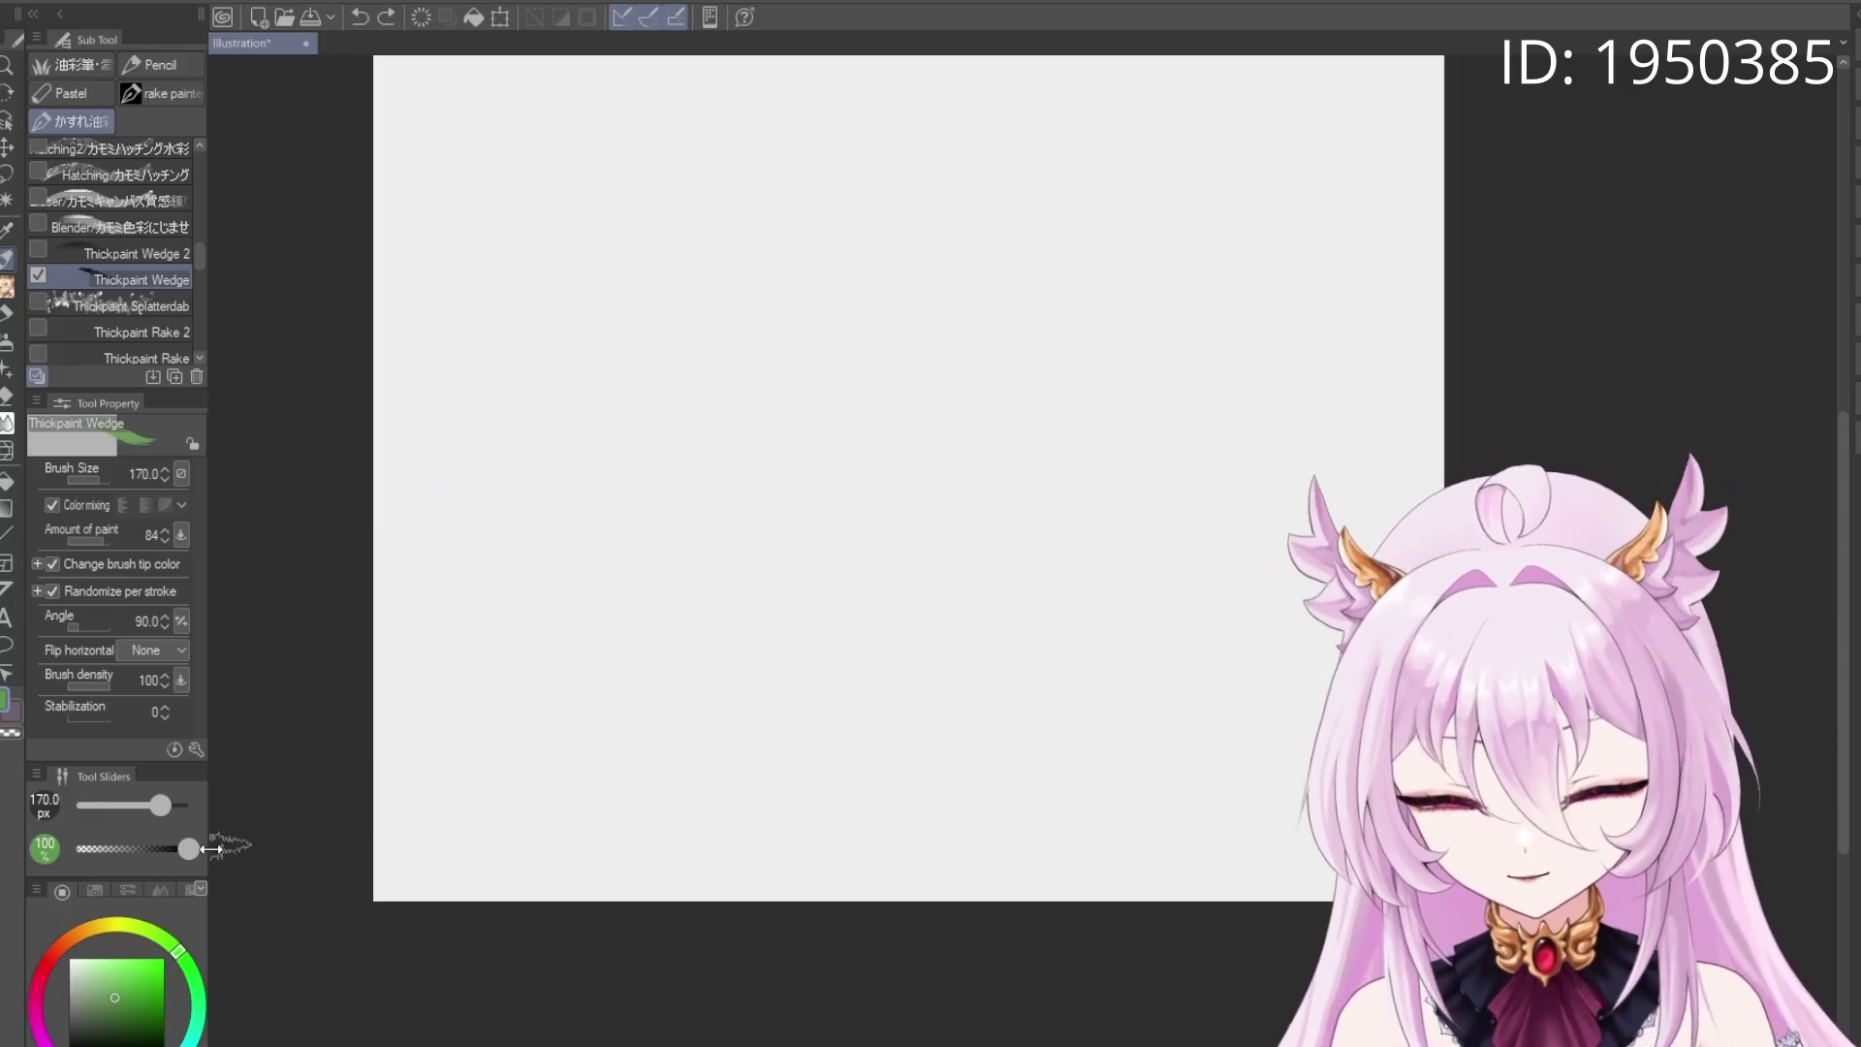
pyautogui.moveTo(964, 281)
pyautogui.mouseDown()
pyautogui.moveTo(1130, 333)
pyautogui.moveTo(1009, 416)
pyautogui.moveTo(1031, 602)
pyautogui.mouseUp()
pyautogui.press('Delete')
pyautogui.moveTo(868, 207)
pyautogui.mouseDown()
pyautogui.moveTo(740, 540)
pyautogui.moveTo(848, 659)
pyautogui.mouseUp()
pyautogui.press('Delete')
pyautogui.moveTo(1048, 234)
pyautogui.mouseDown()
pyautogui.moveTo(804, 184)
pyautogui.moveTo(850, 334)
pyautogui.moveTo(669, 581)
pyautogui.moveTo(911, 669)
pyautogui.moveTo(1018, 582)
pyautogui.mouseUp()
pyautogui.press('Delete')
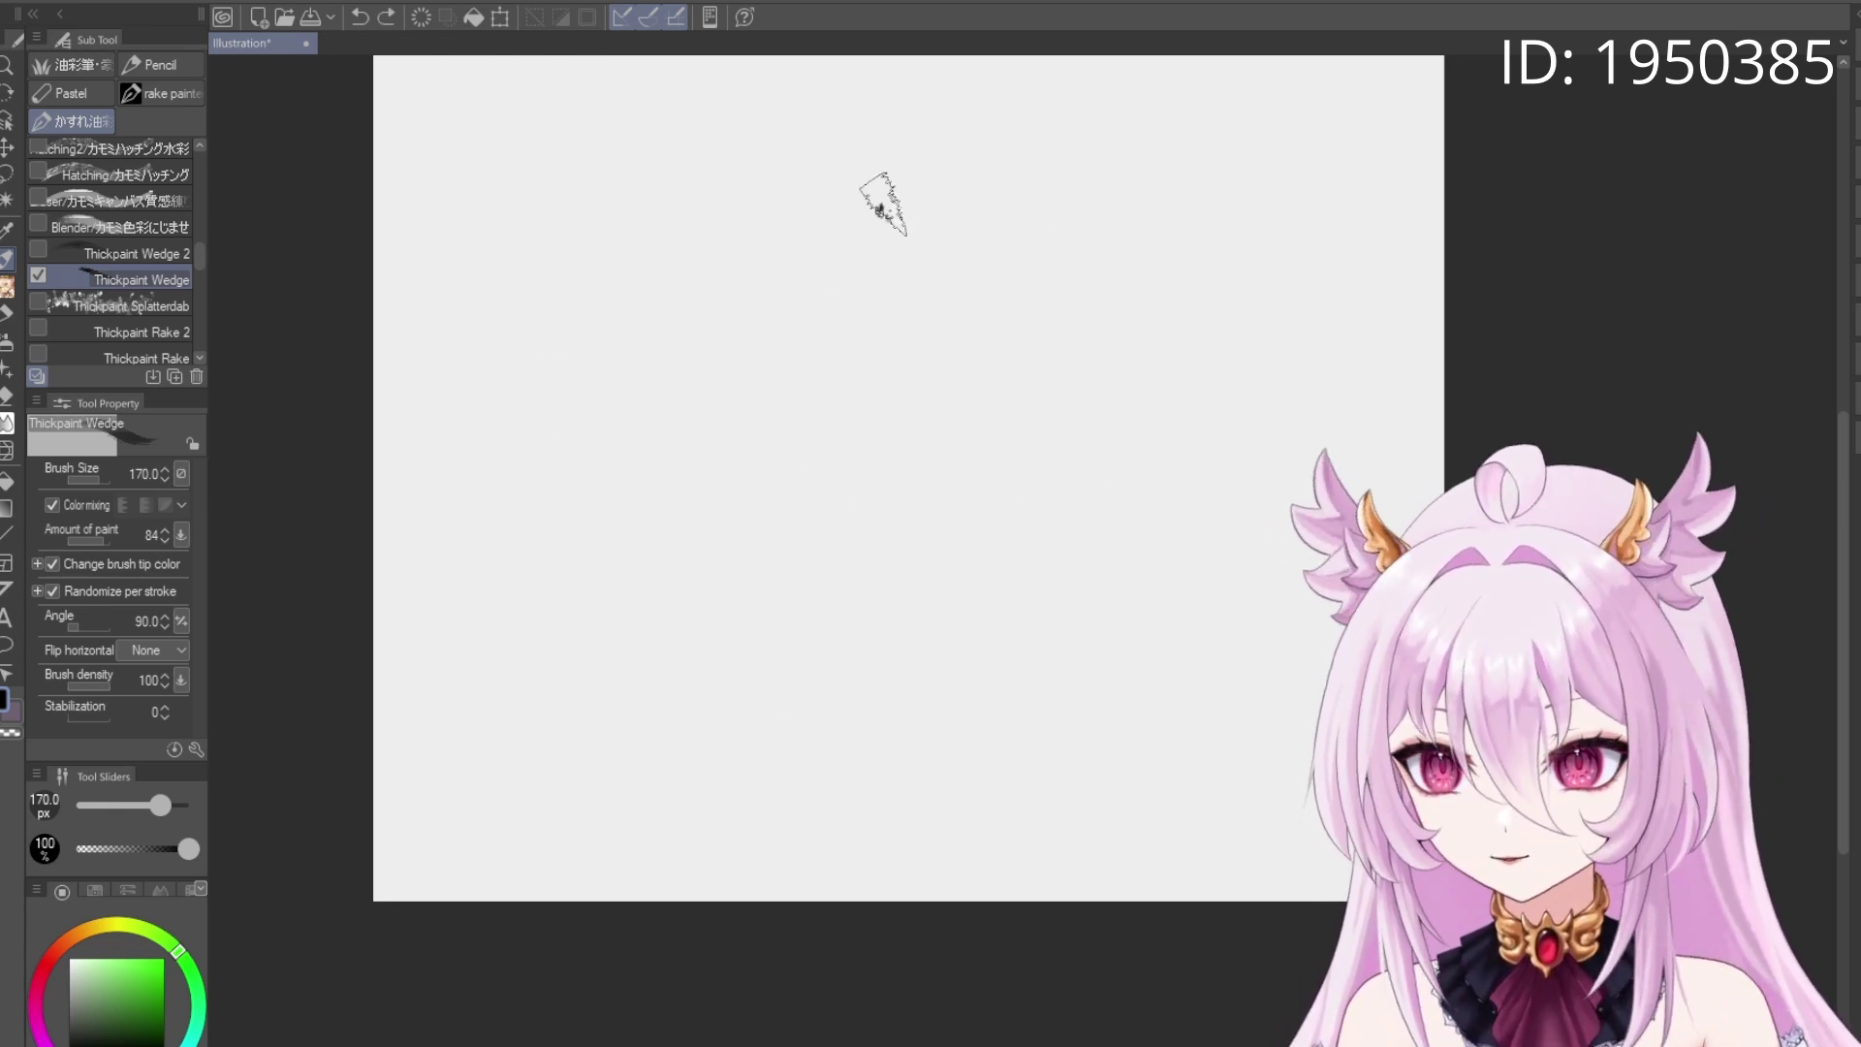
# Try black Thickpaint Wedge strokes, two long diagonals at 170 px and a short wide one at 700 px, clearing each
pyautogui.moveTo(883, 204)
pyautogui.mouseDown()
pyautogui.moveTo(677, 405)
pyautogui.moveTo(935, 406)
pyautogui.moveTo(1008, 554)
pyautogui.mouseUp()
pyautogui.press('Delete')
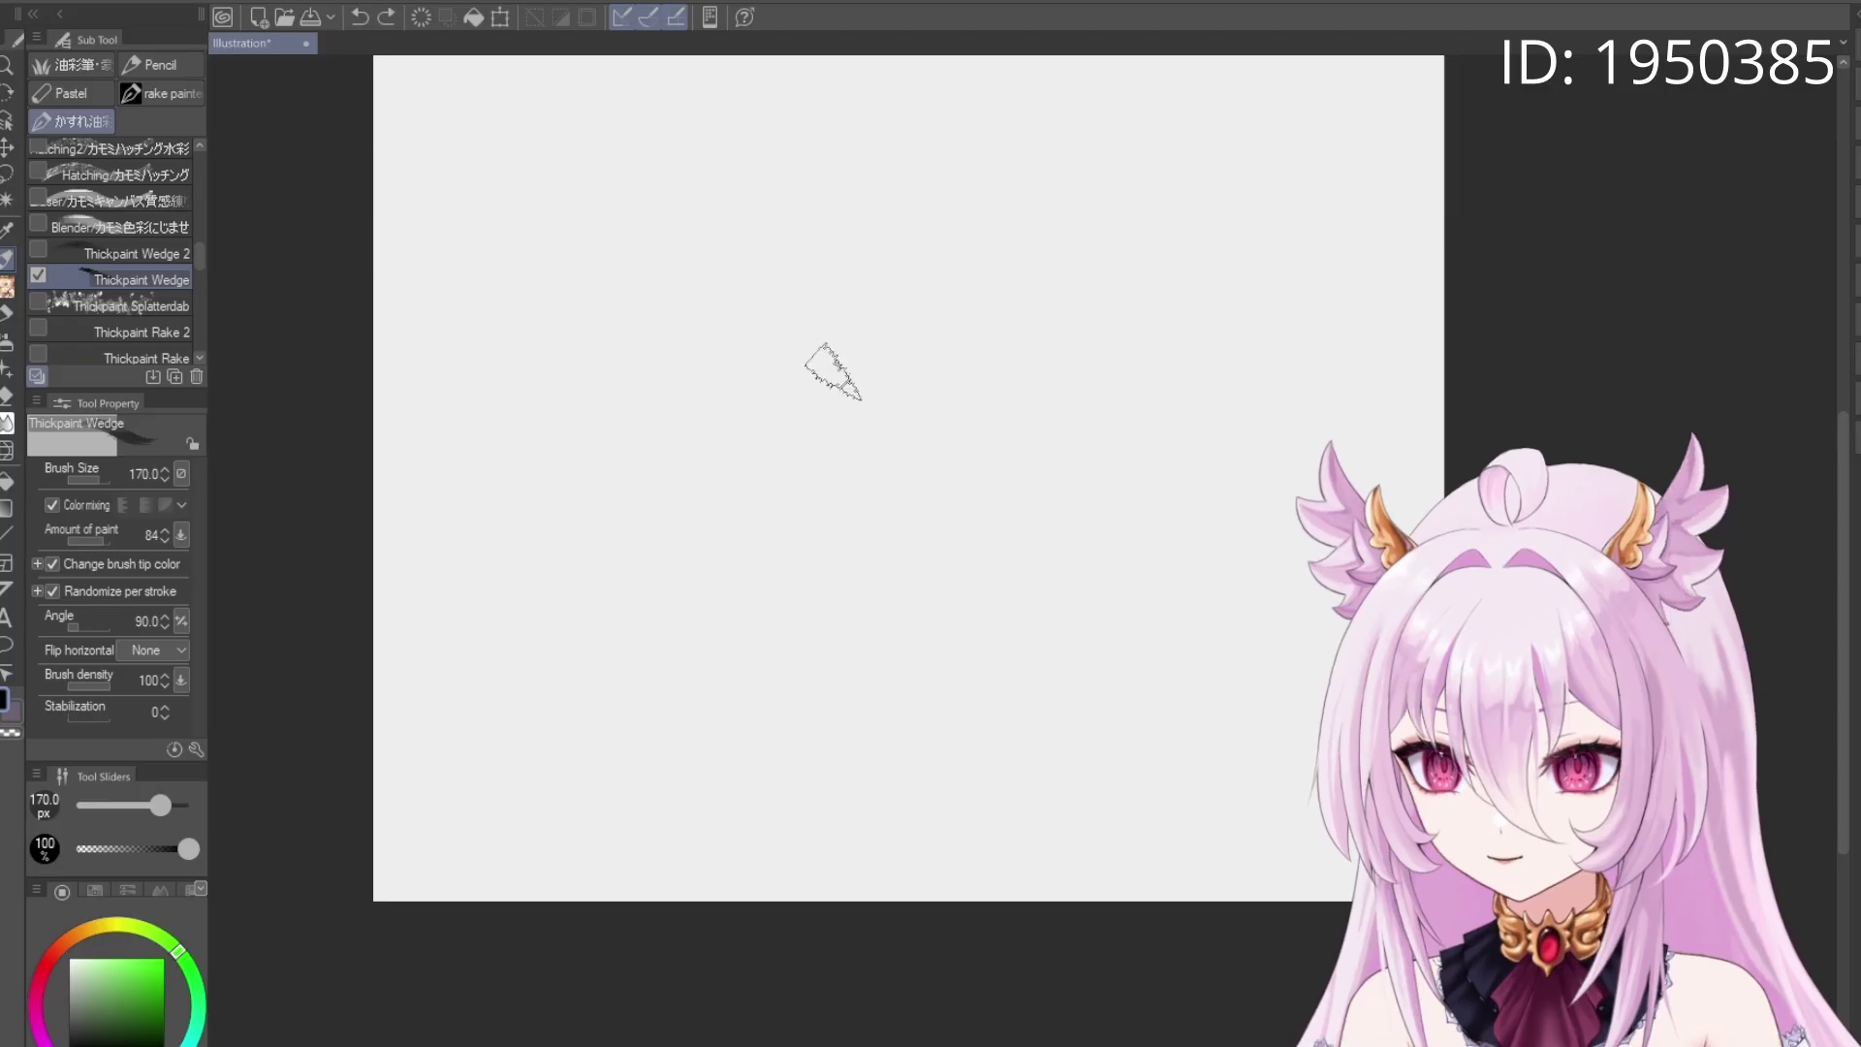
pyautogui.moveTo(831, 371)
pyautogui.mouseDown()
pyautogui.moveTo(1005, 299)
pyautogui.moveTo(761, 630)
pyautogui.moveTo(947, 672)
pyautogui.moveTo(1122, 596)
pyautogui.mouseUp()
pyautogui.press('Delete')
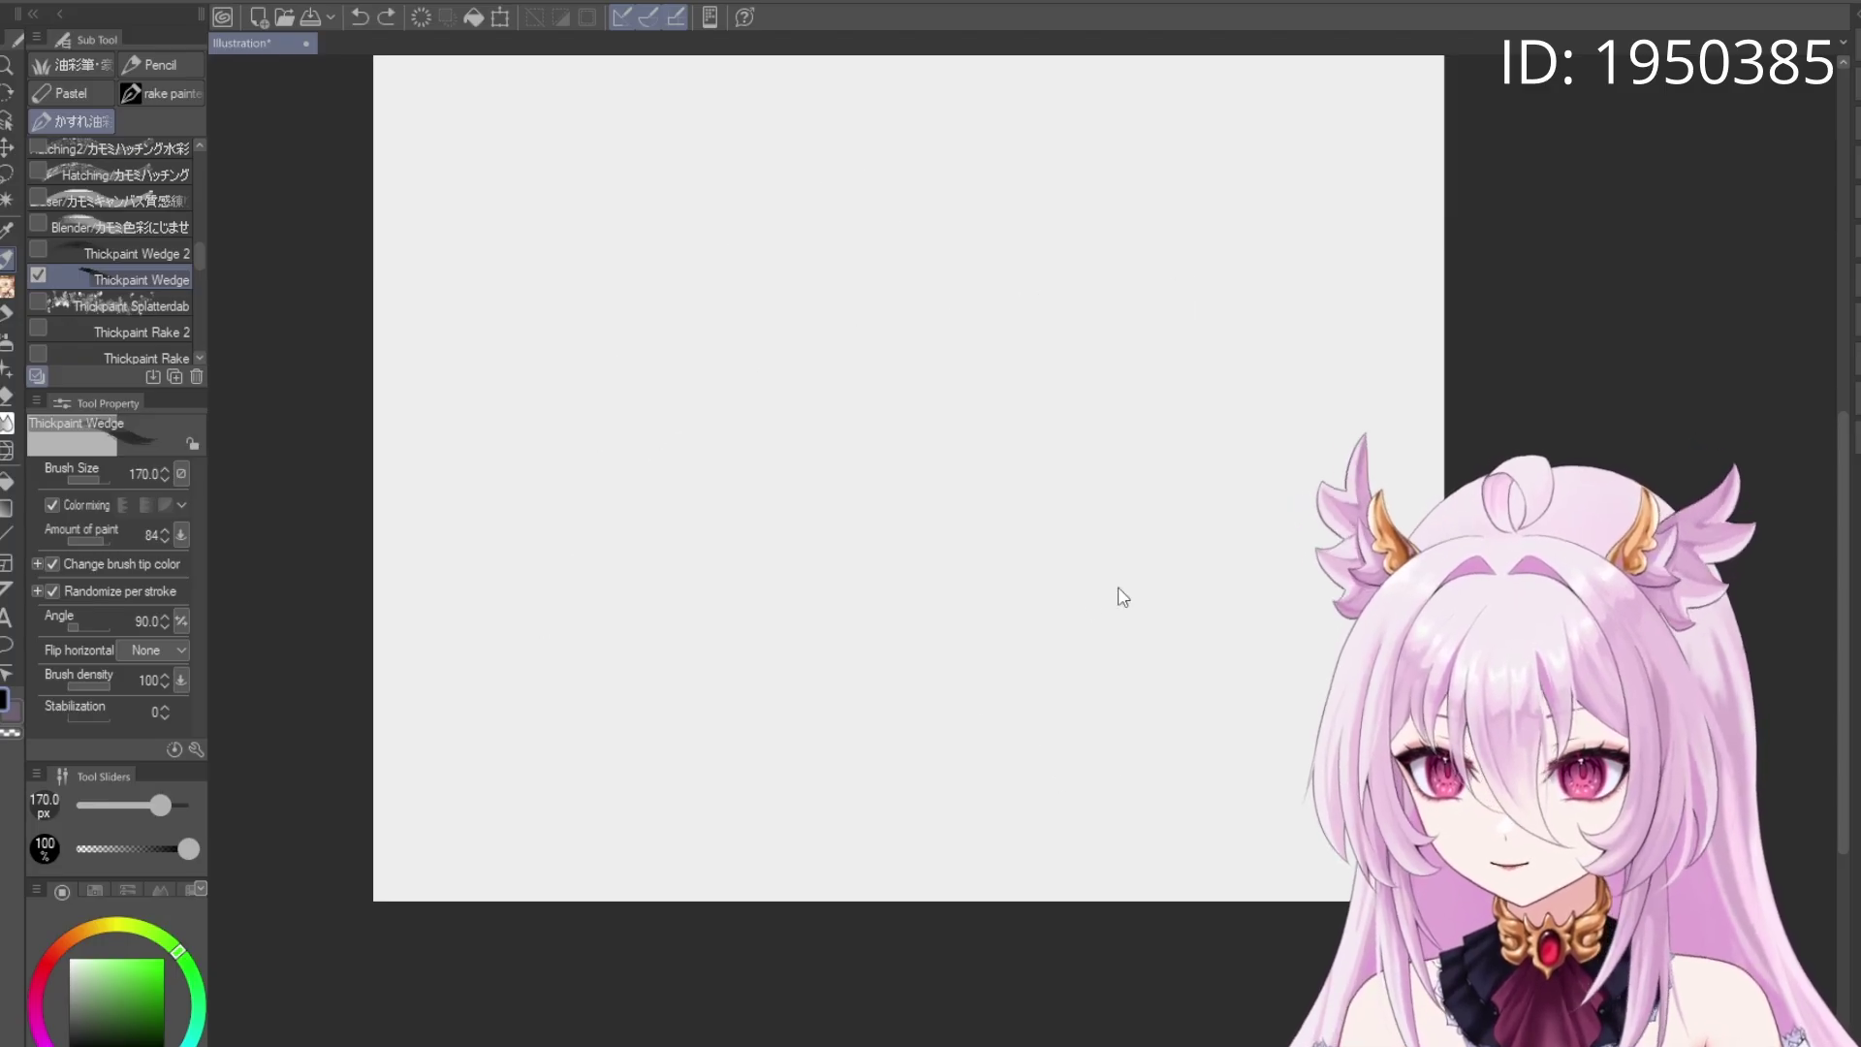
pyautogui.press(']')
pyautogui.press(']')
pyautogui.press(']')
pyautogui.press(']')
pyautogui.press(']')
pyautogui.moveTo(680, 335)
pyautogui.mouseDown()
pyautogui.moveTo(700, 376)
pyautogui.moveTo(677, 426)
pyautogui.mouseUp()
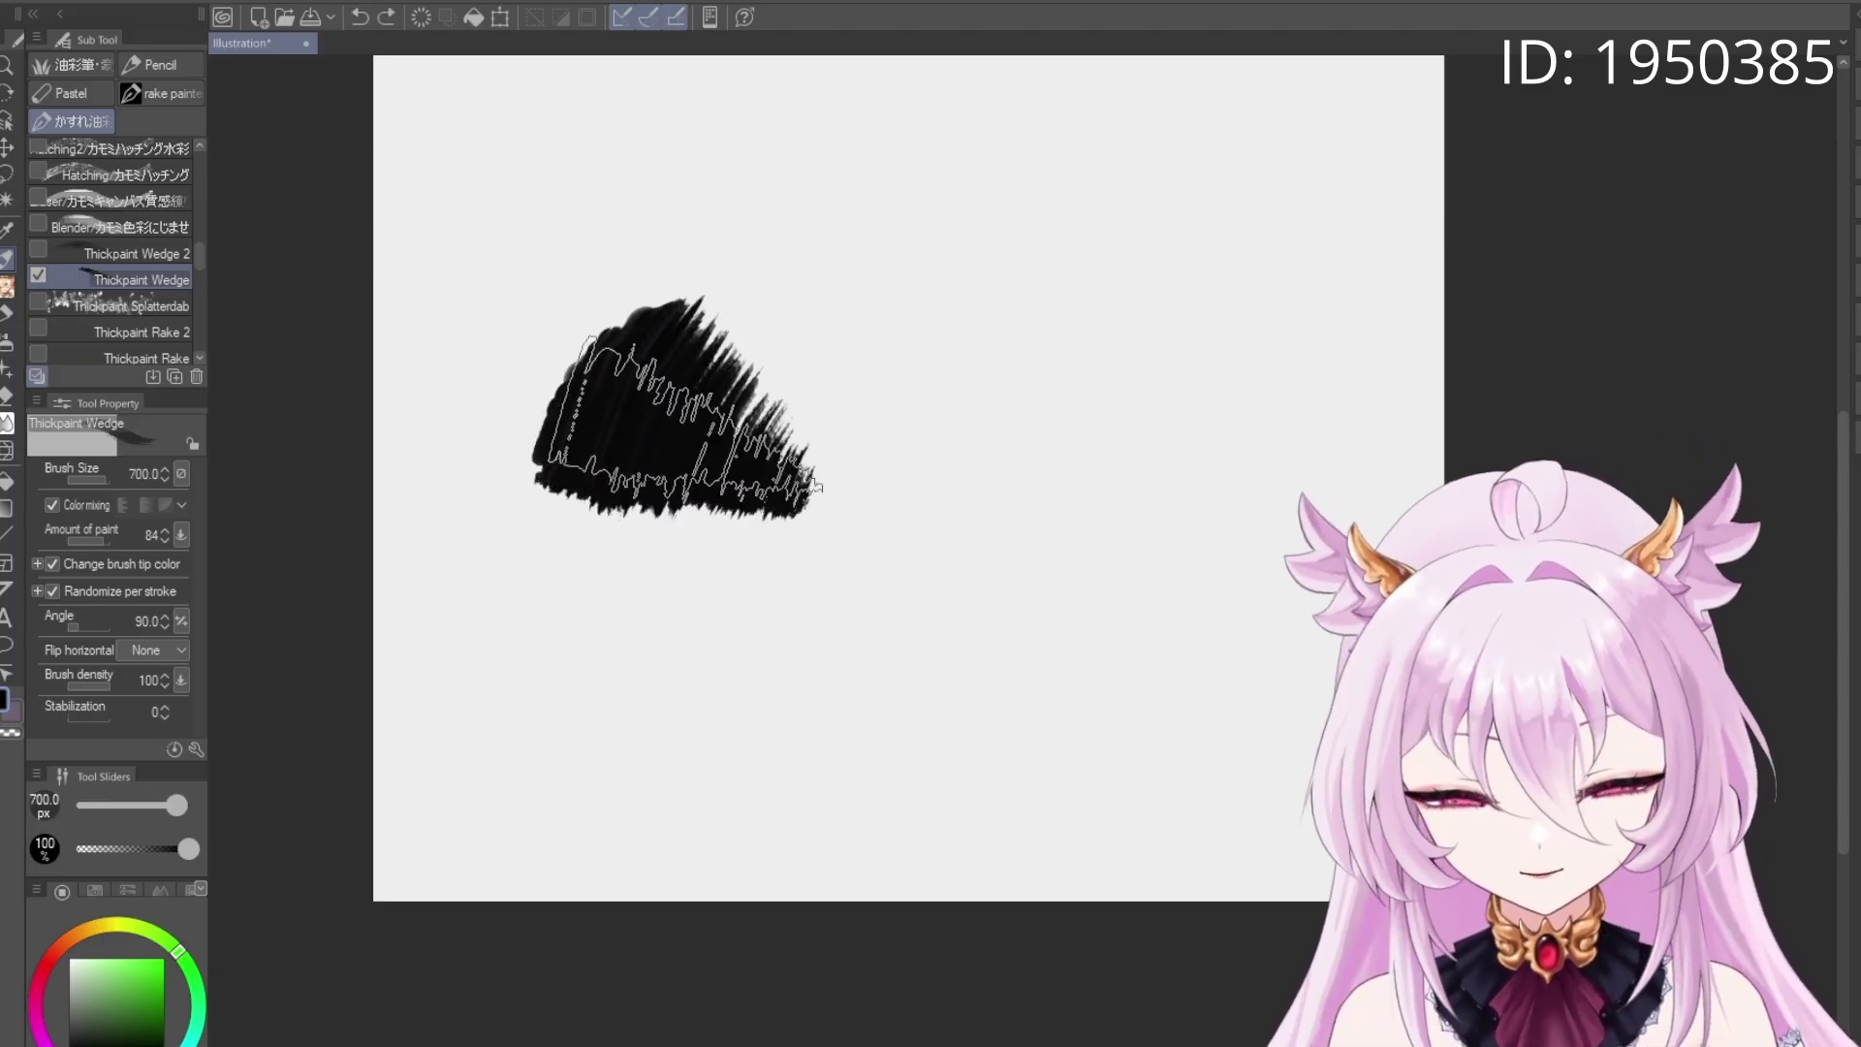
pyautogui.press('Delete')
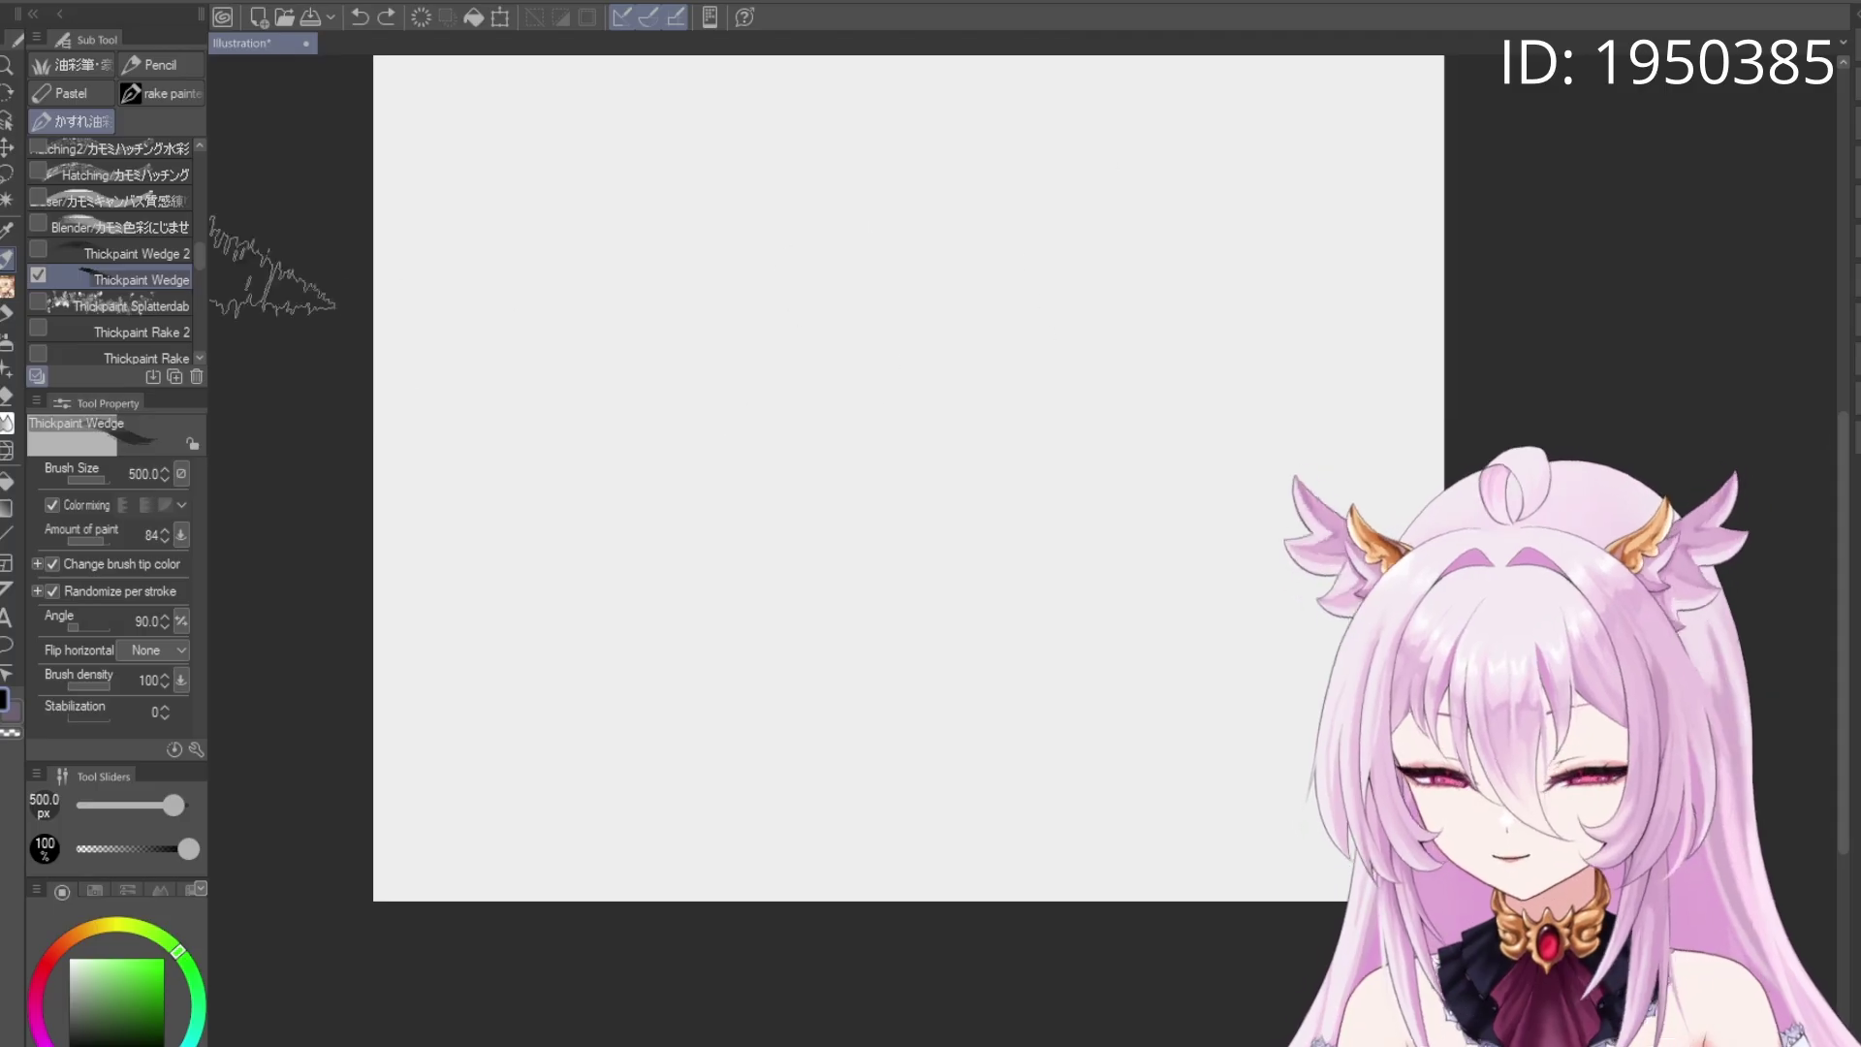
# Switch to Thickpaint Wedge 2 and try two black strokes on the empty canvas, undoing them
pyautogui.click(126, 253)
pyautogui.moveTo(627, 267)
pyautogui.mouseDown()
pyautogui.moveTo(569, 446)
pyautogui.moveTo(557, 564)
pyautogui.mouseUp()
pyautogui.moveTo(748, 345)
pyautogui.mouseDown()
pyautogui.moveTo(754, 423)
pyautogui.moveTo(1067, 387)
pyautogui.mouseUp()
pyautogui.hotkey('ctrl', 'z')
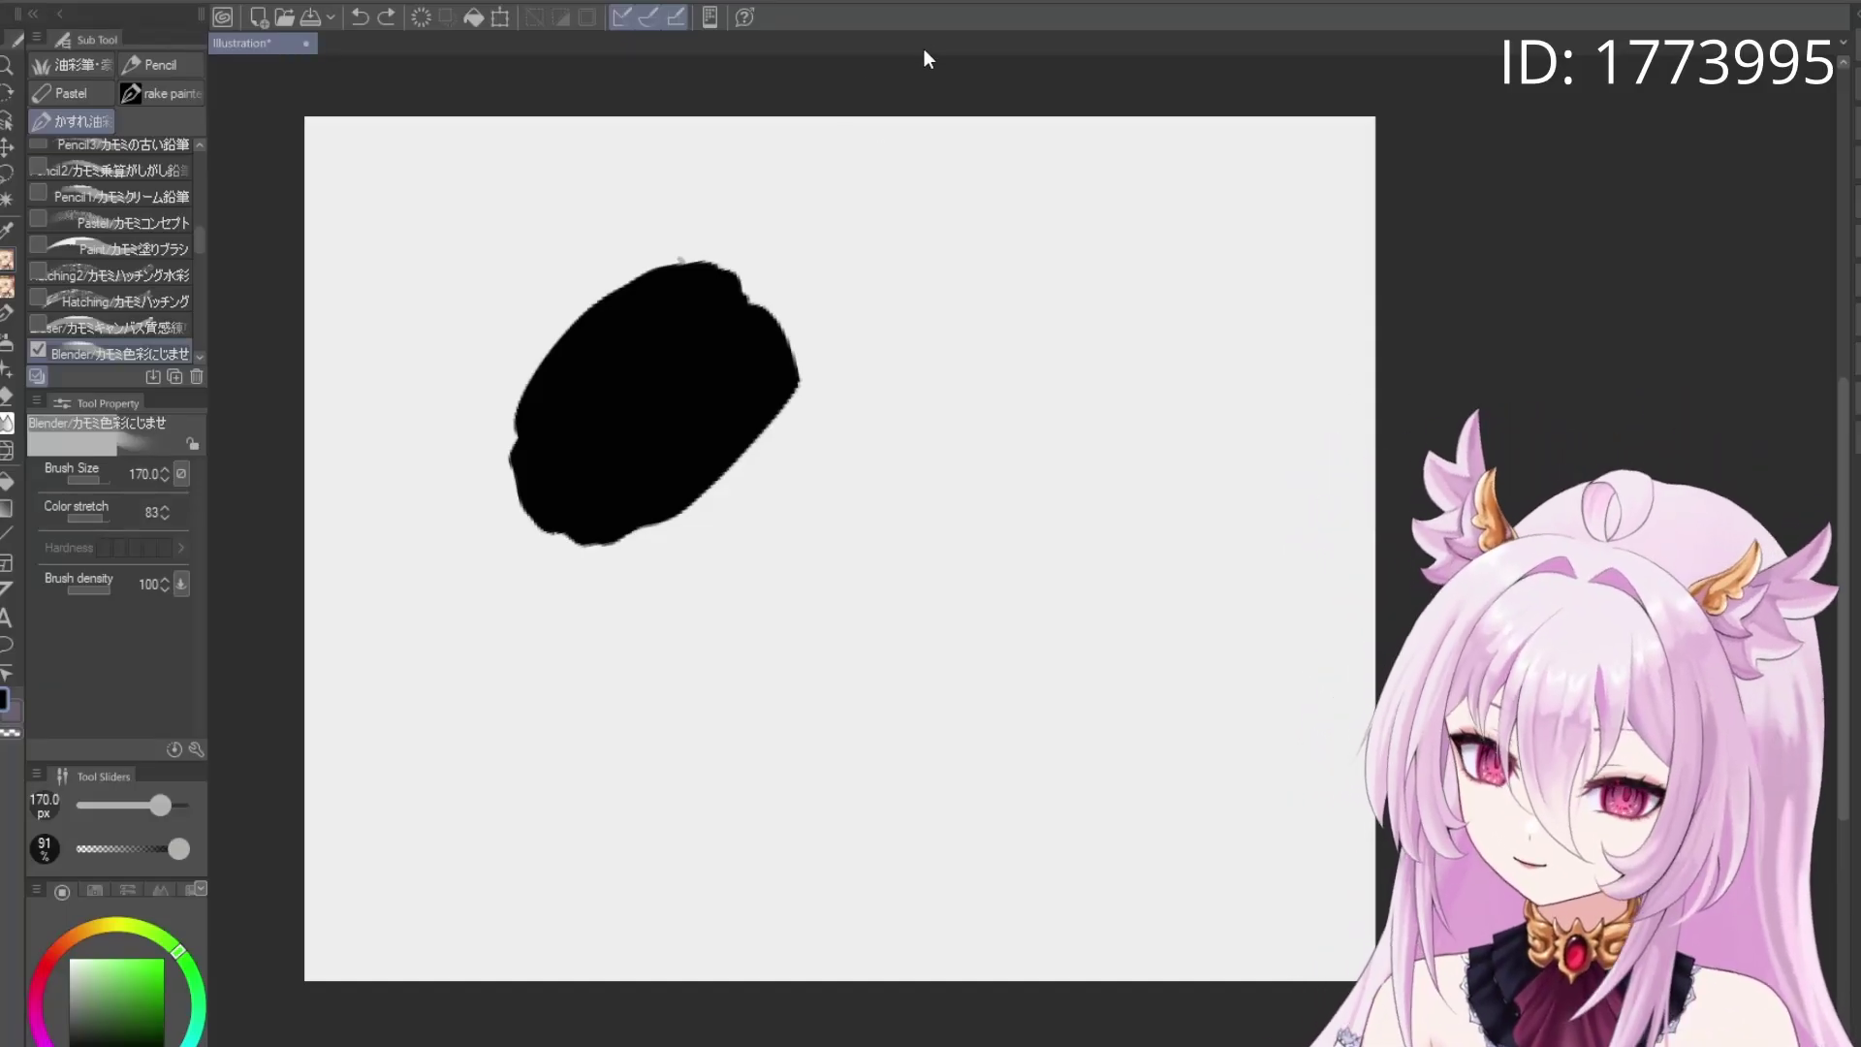
# Smudge the edges of the black shape outwards with the Blender/カモミ色彩にじませ brush at 170 px, and undo the blending
pyautogui.scroll(-1, 959, 228)
pyautogui.moveTo(939, 256); pyautogui.dragTo(872, 291)
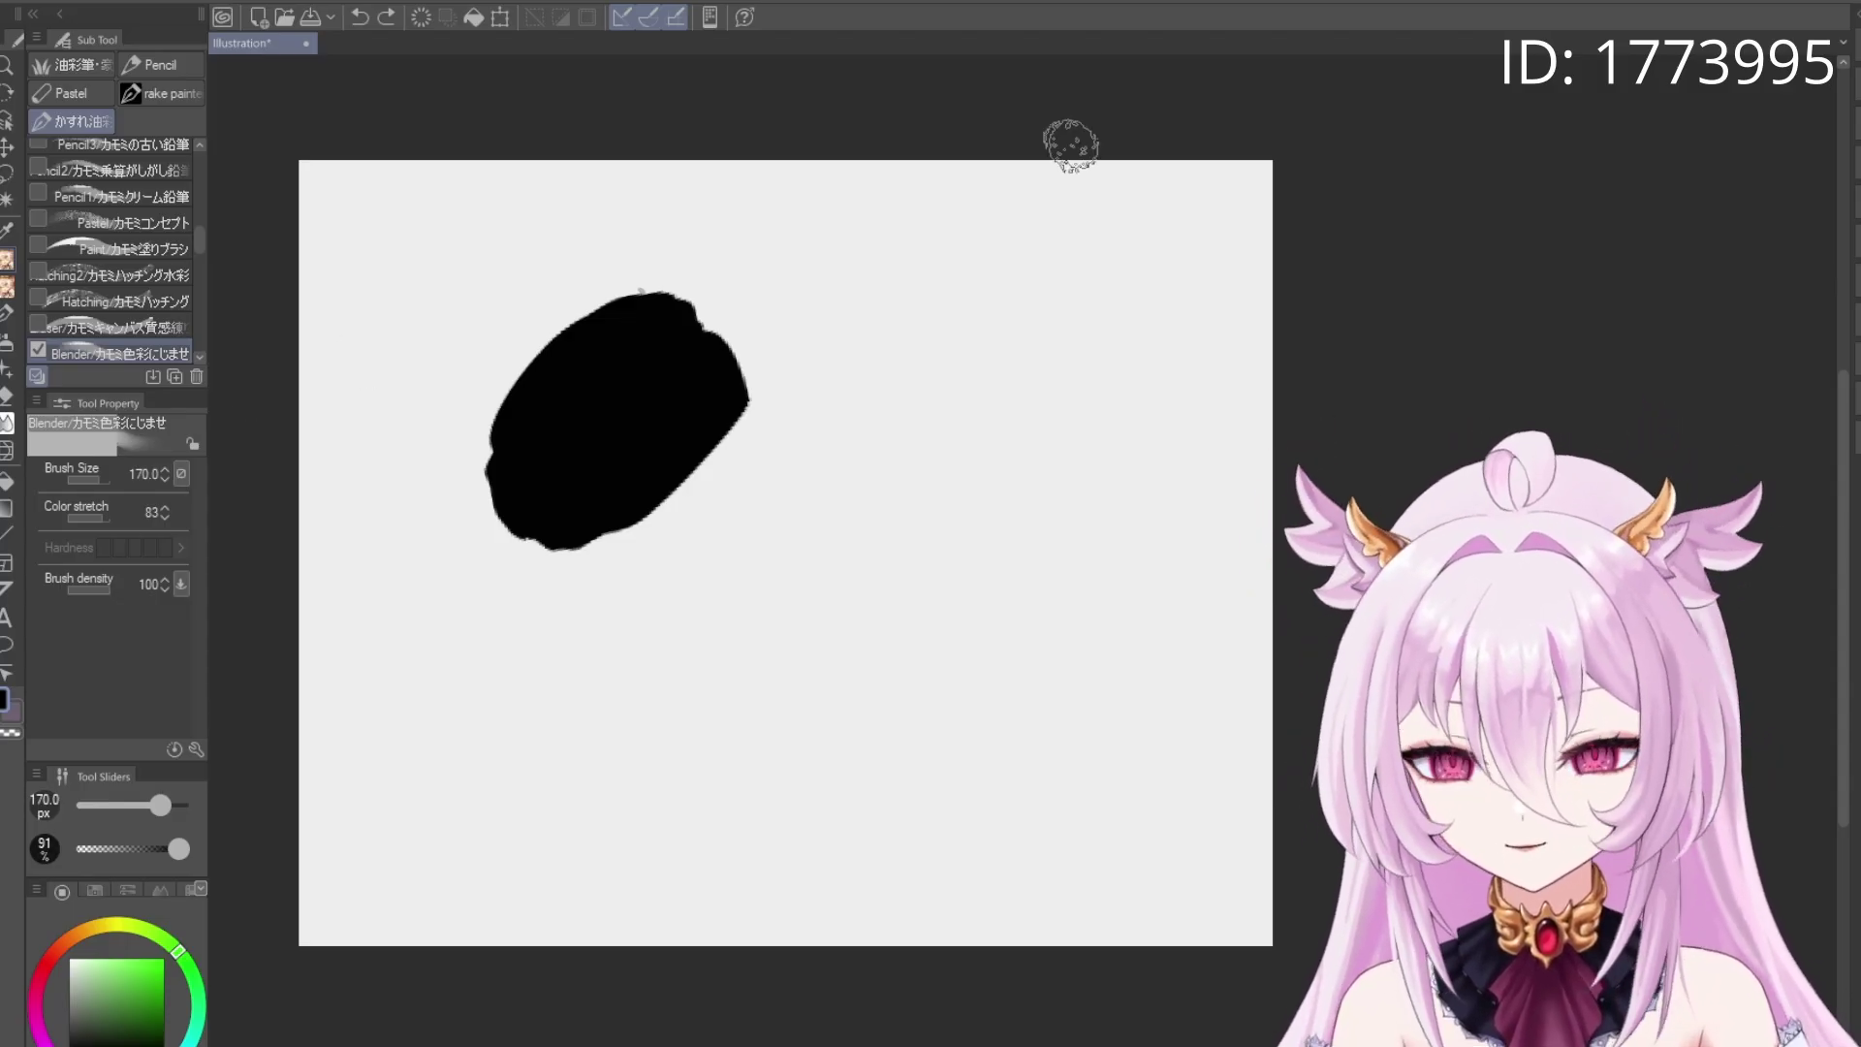
pyautogui.moveTo(518, 428)
pyautogui.mouseDown()
pyautogui.moveTo(519, 388)
pyautogui.moveTo(476, 491)
pyautogui.moveTo(499, 437)
pyautogui.moveTo(504, 524)
pyautogui.moveTo(509, 508)
pyautogui.moveTo(479, 514)
pyautogui.moveTo(518, 583)
pyautogui.moveTo(573, 578)
pyautogui.moveTo(596, 521)
pyautogui.moveTo(566, 554)
pyautogui.moveTo(570, 601)
pyautogui.moveTo(694, 488)
pyautogui.moveTo(534, 605)
pyautogui.moveTo(494, 491)
pyautogui.moveTo(545, 466)
pyautogui.moveTo(592, 527)
pyautogui.moveTo(669, 416)
pyautogui.moveTo(613, 442)
pyautogui.moveTo(662, 450)
pyautogui.moveTo(636, 558)
pyautogui.moveTo(750, 406)
pyautogui.moveTo(744, 361)
pyautogui.moveTo(695, 391)
pyautogui.moveTo(727, 416)
pyautogui.mouseUp()
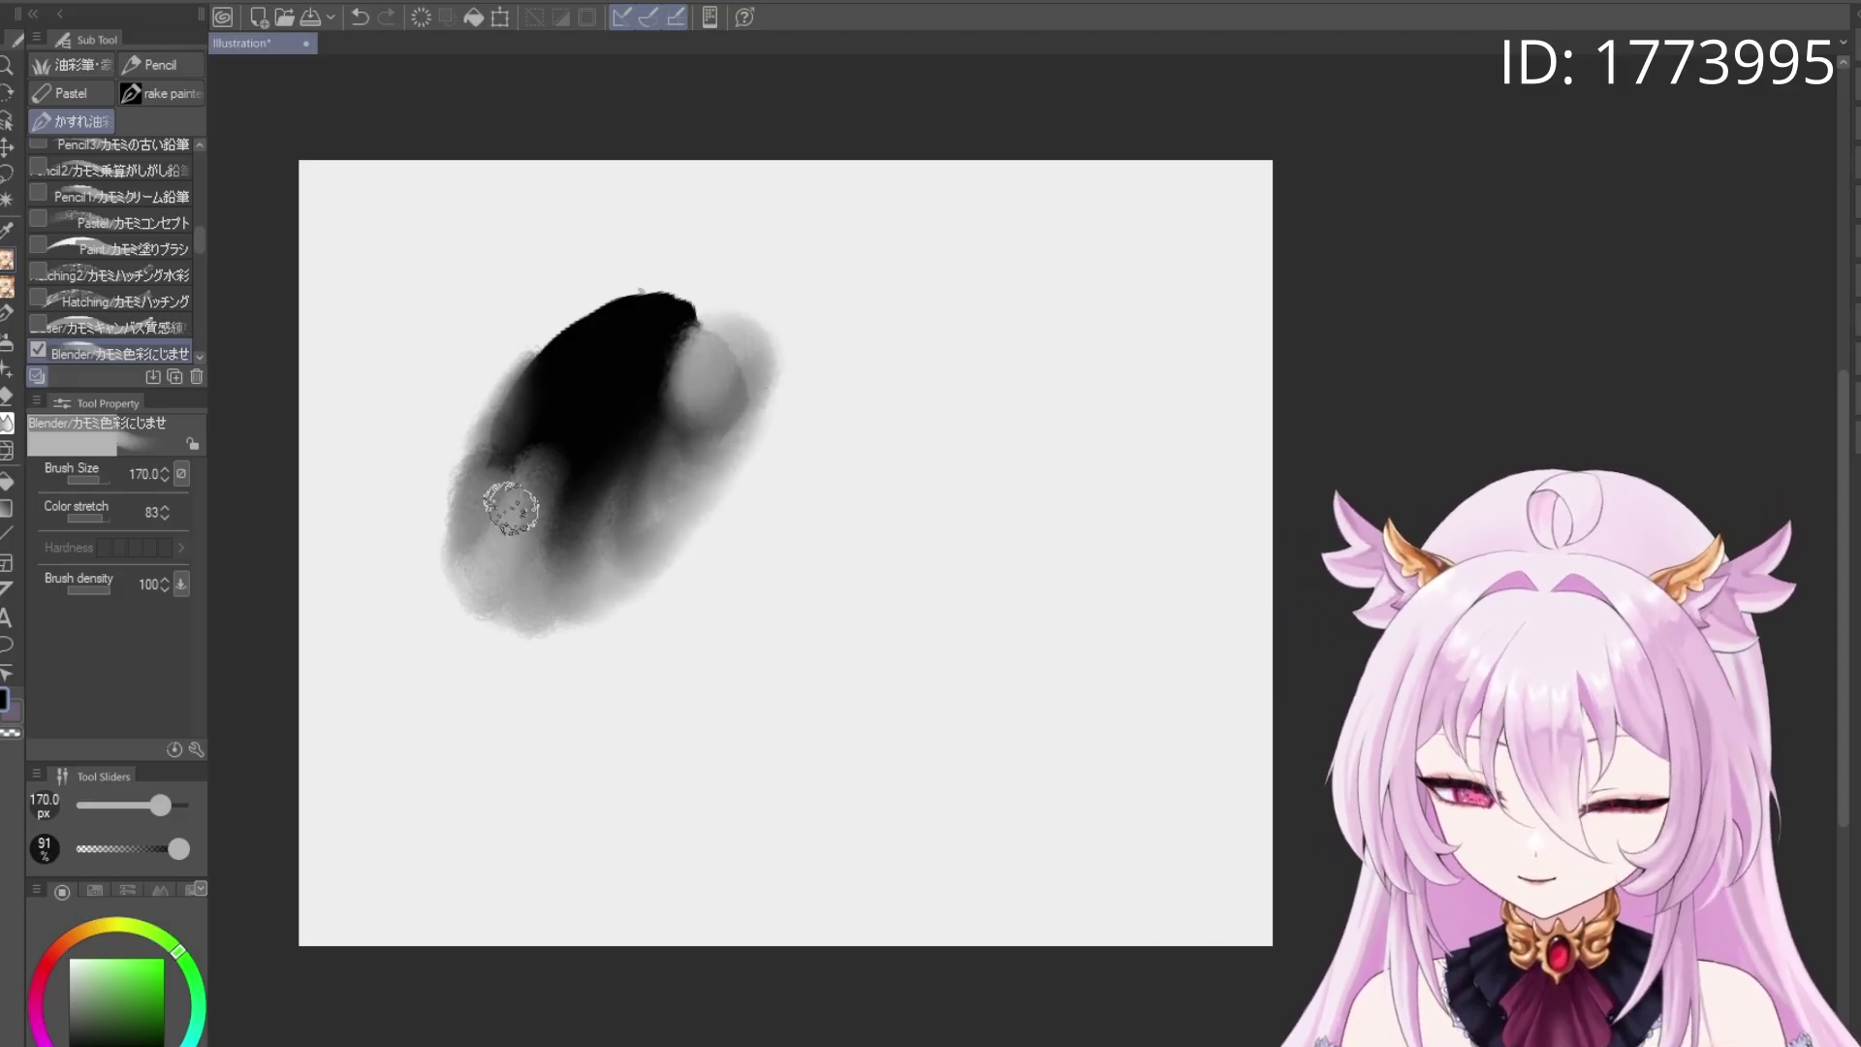
pyautogui.hotkey('ctrl', 'z')
# Try a zigzag with the Hatching/カモミハッチング brush at 170 px and a stroke with the Hatching2 brush, undoing both
pyautogui.click(179, 330)
pyautogui.moveTo(497, 457)
pyautogui.mouseDown()
pyautogui.moveTo(530, 516)
pyautogui.moveTo(623, 491)
pyautogui.moveTo(631, 510)
pyautogui.mouseUp()
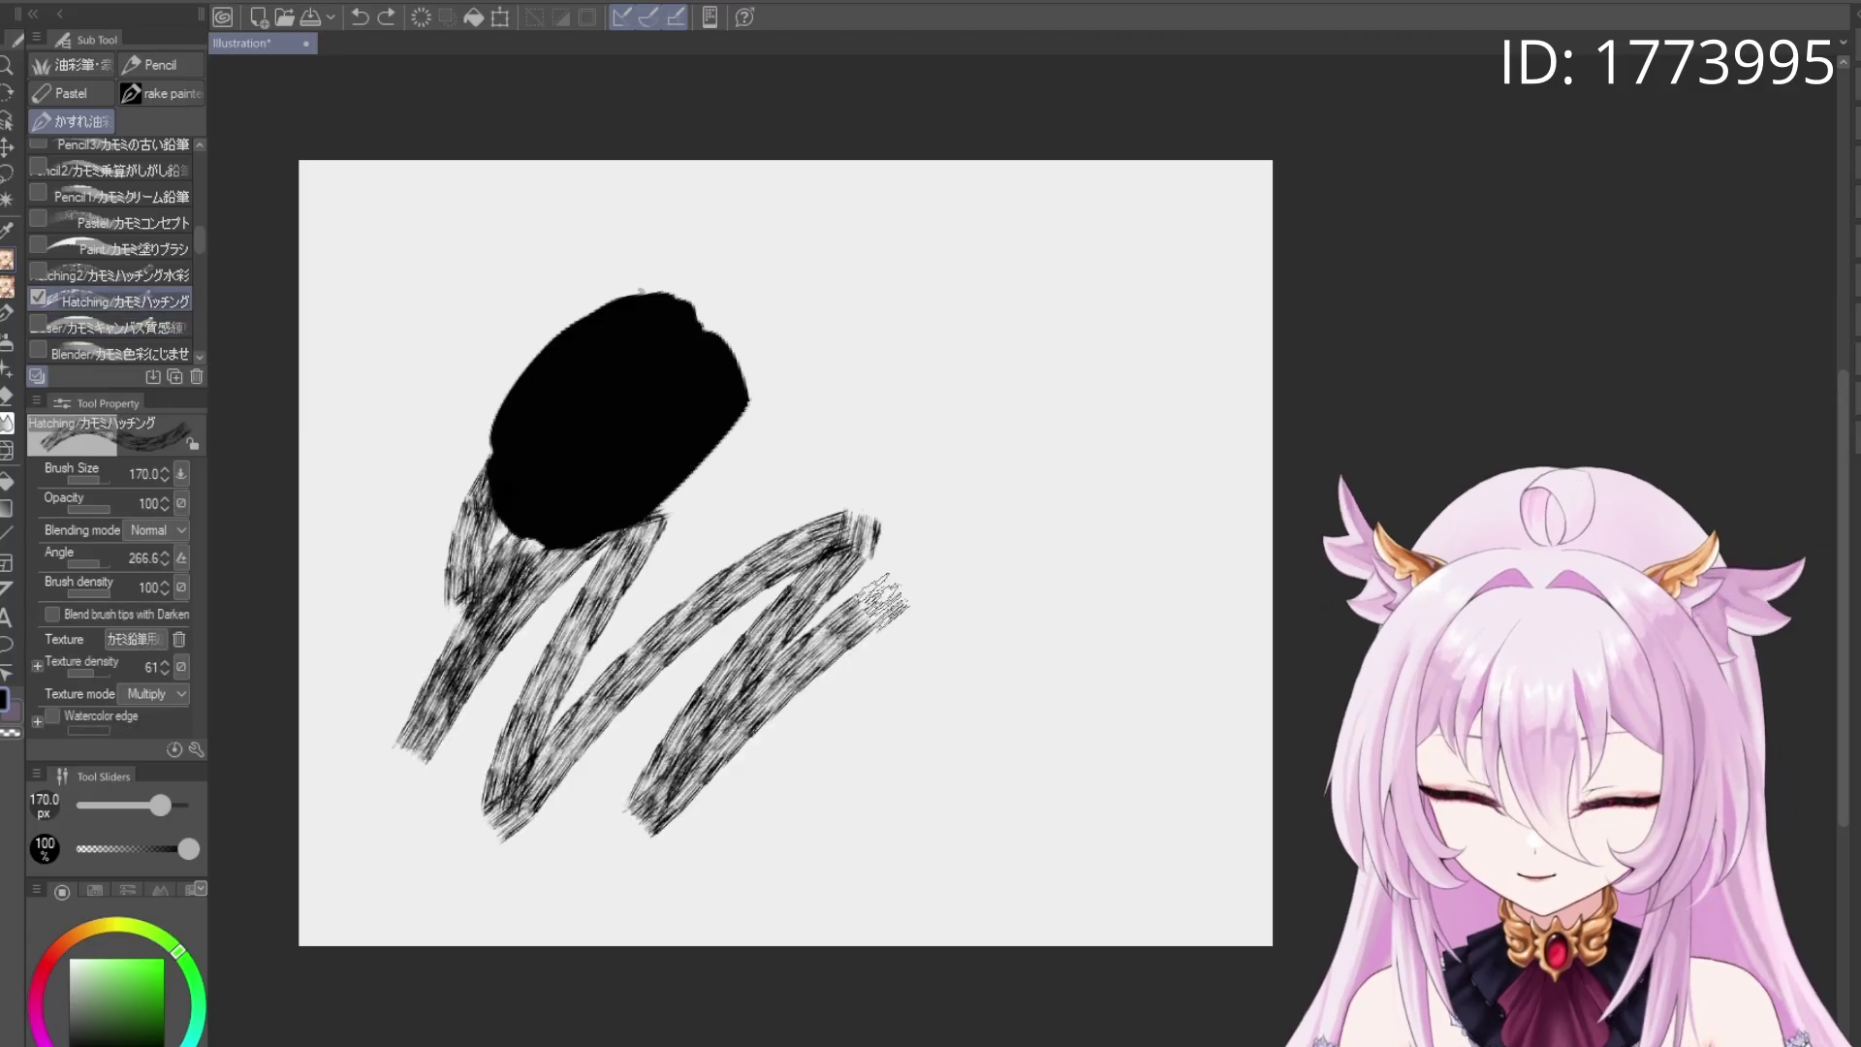
pyautogui.hotkey('ctrl', 'z')
pyautogui.click(116, 275)
pyautogui.moveTo(519, 539)
pyautogui.mouseDown()
pyautogui.moveTo(496, 664)
pyautogui.moveTo(624, 717)
pyautogui.moveTo(730, 691)
pyautogui.moveTo(941, 404)
pyautogui.moveTo(844, 819)
pyautogui.mouseUp()
pyautogui.hotkey('ctrl', 'z')
# Try a stroke below the black shape with the Paint/カモミ塗りブラシ brush at 150 px, and undo it
pyautogui.click(164, 247)
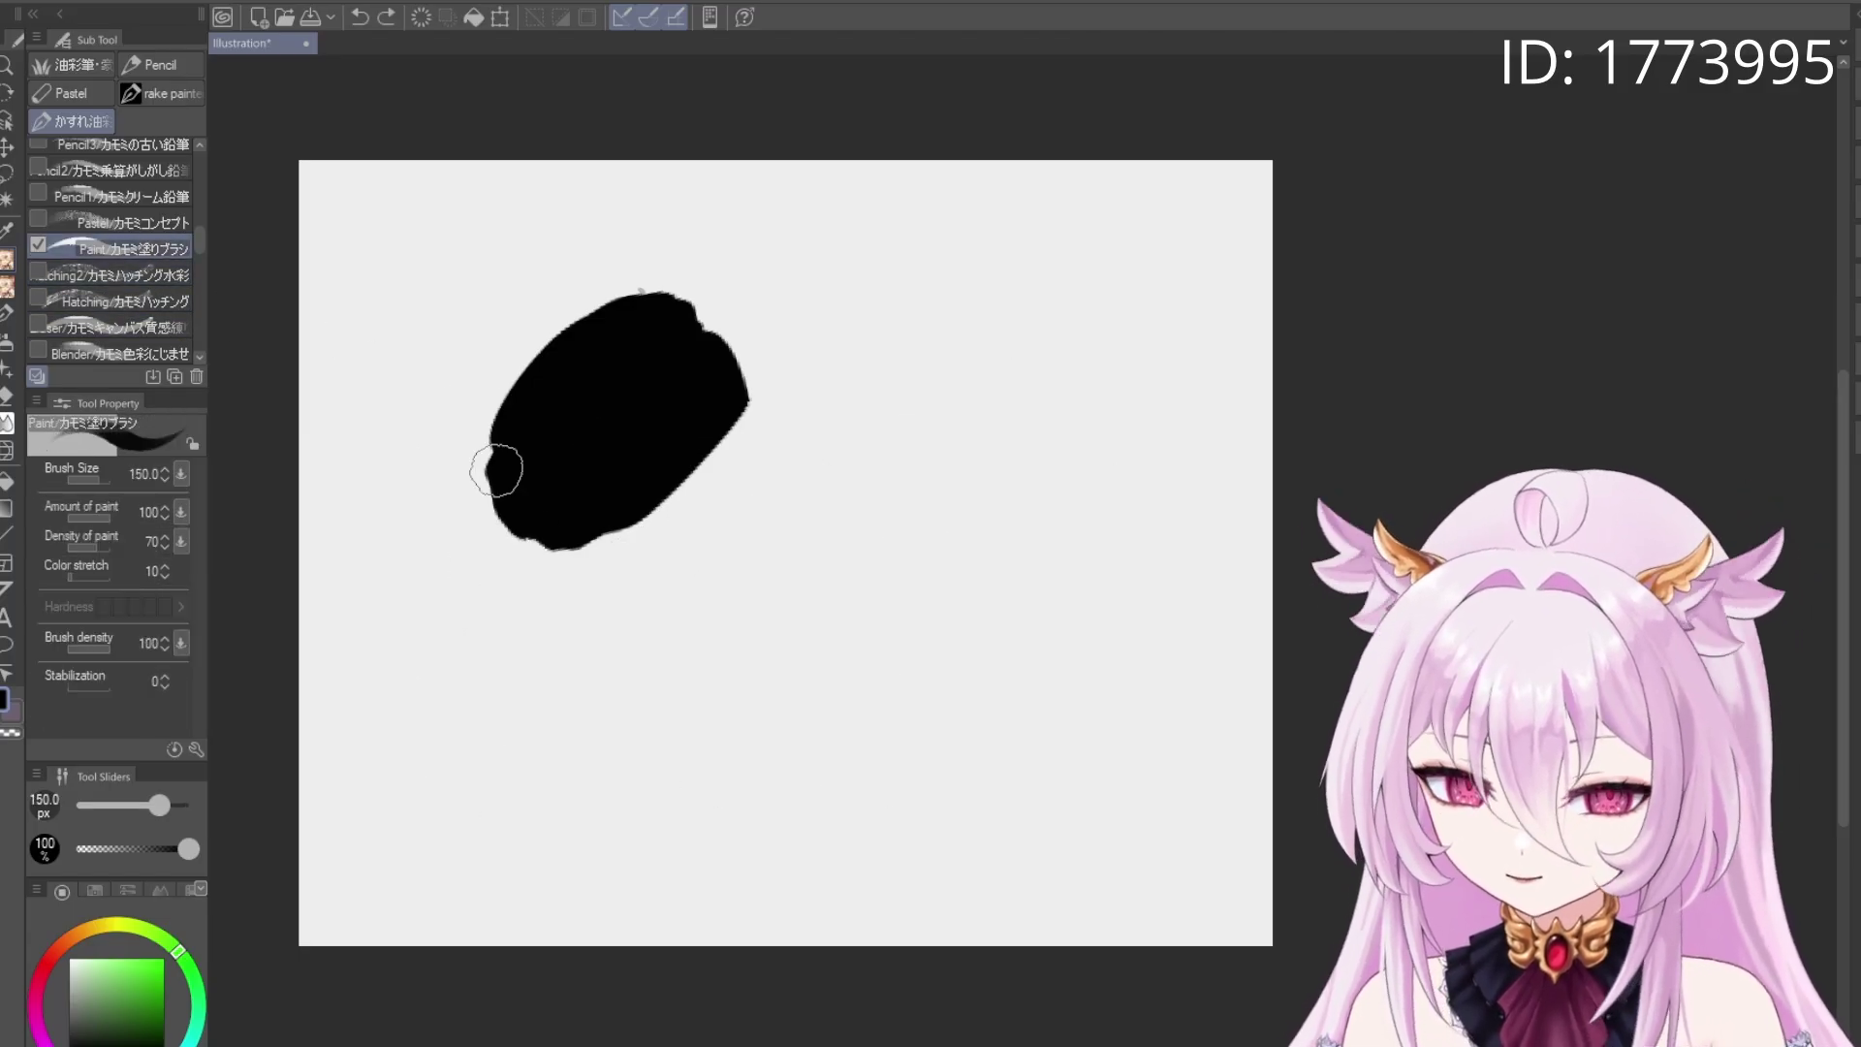
pyautogui.moveTo(501, 543)
pyautogui.mouseDown()
pyautogui.moveTo(553, 602)
pyautogui.moveTo(1001, 407)
pyautogui.moveTo(922, 672)
pyautogui.moveTo(776, 733)
pyautogui.mouseUp()
pyautogui.hotkey('ctrl', 'z')
# Switch to Pastel/カモミコンセプト and try strokes at 80 px, 150 px and 200 px, layering grey diagonals beside the black shape
pyautogui.click(136, 222)
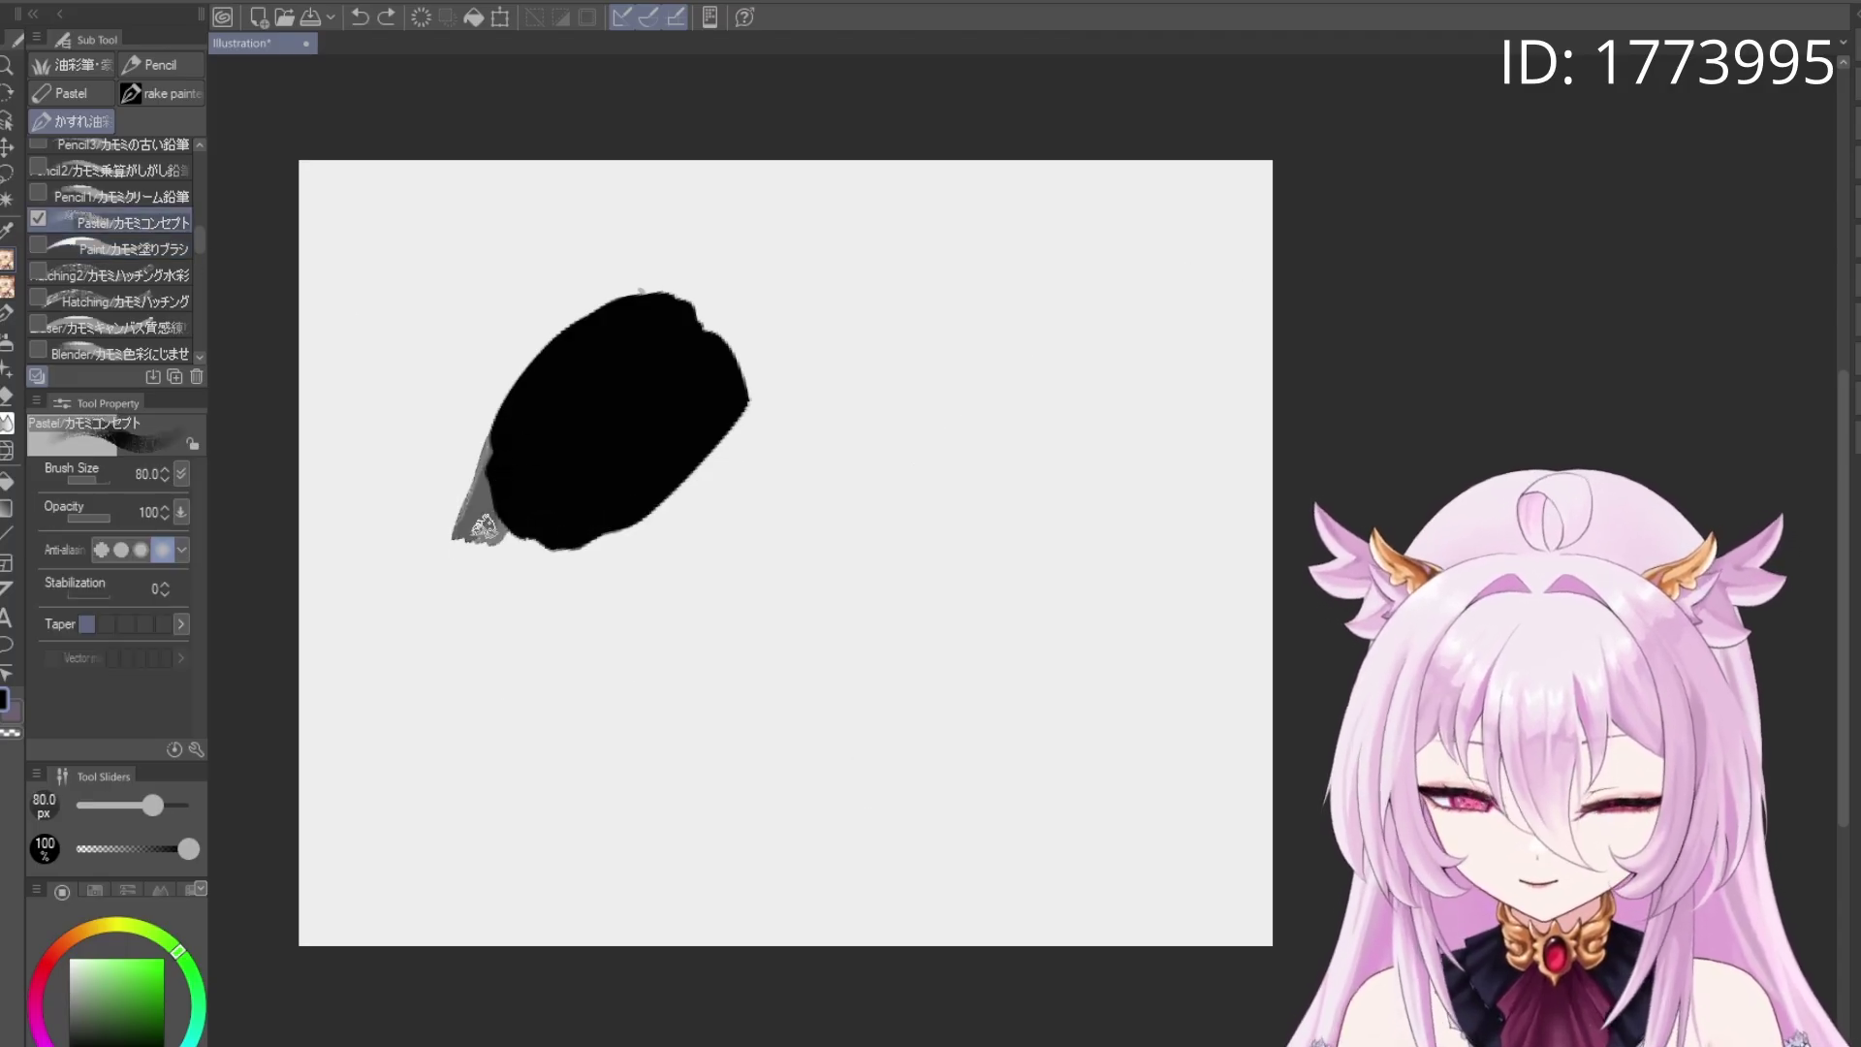
pyautogui.moveTo(483, 528)
pyautogui.mouseDown()
pyautogui.moveTo(513, 659)
pyautogui.moveTo(693, 523)
pyautogui.moveTo(710, 678)
pyautogui.mouseUp()
pyautogui.hotkey('ctrl', 'z')
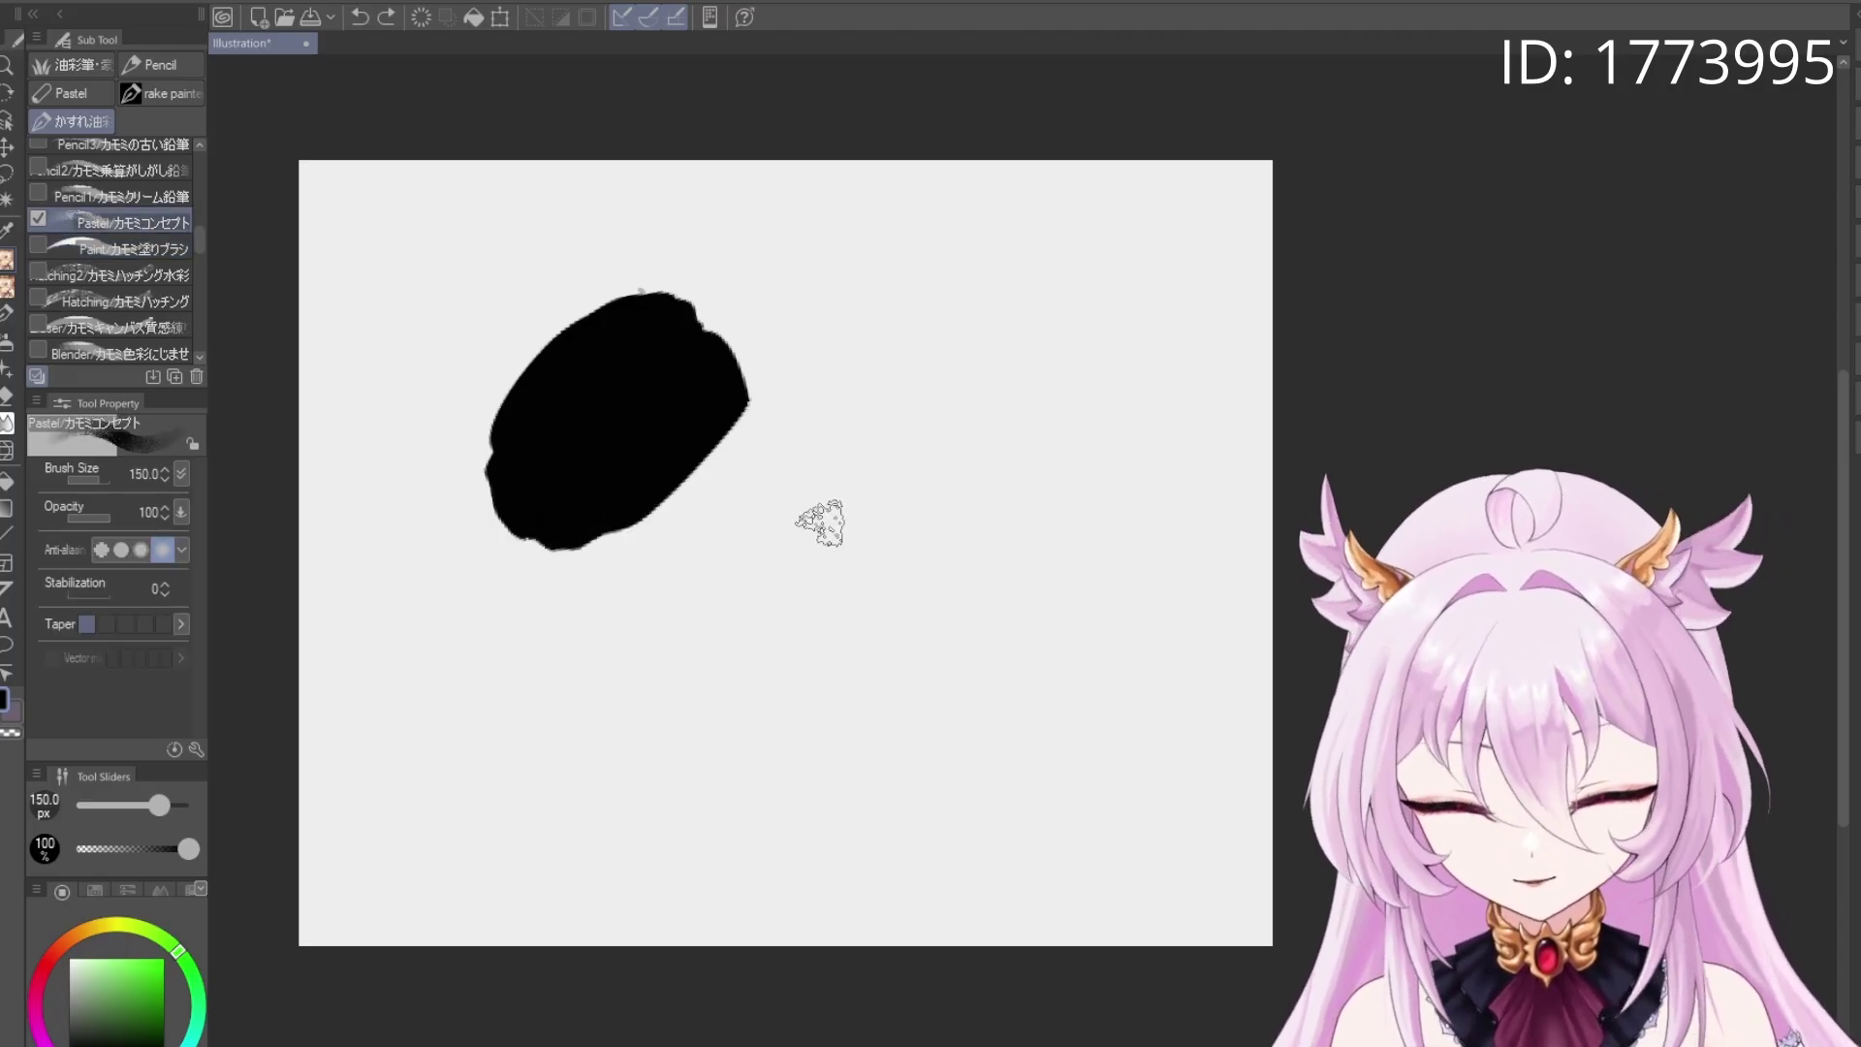
pyautogui.moveTo(819, 523)
pyautogui.mouseDown()
pyautogui.moveTo(853, 504)
pyautogui.moveTo(766, 629)
pyautogui.moveTo(884, 525)
pyautogui.moveTo(902, 538)
pyautogui.moveTo(872, 570)
pyautogui.moveTo(978, 507)
pyautogui.moveTo(841, 636)
pyautogui.moveTo(853, 665)
pyautogui.moveTo(1018, 538)
pyautogui.mouseUp()
pyautogui.press('[')
pyautogui.press('[')
pyautogui.press('[')
pyautogui.press('[')
pyautogui.press('[')
pyautogui.hotkey('ctrl', 'z')
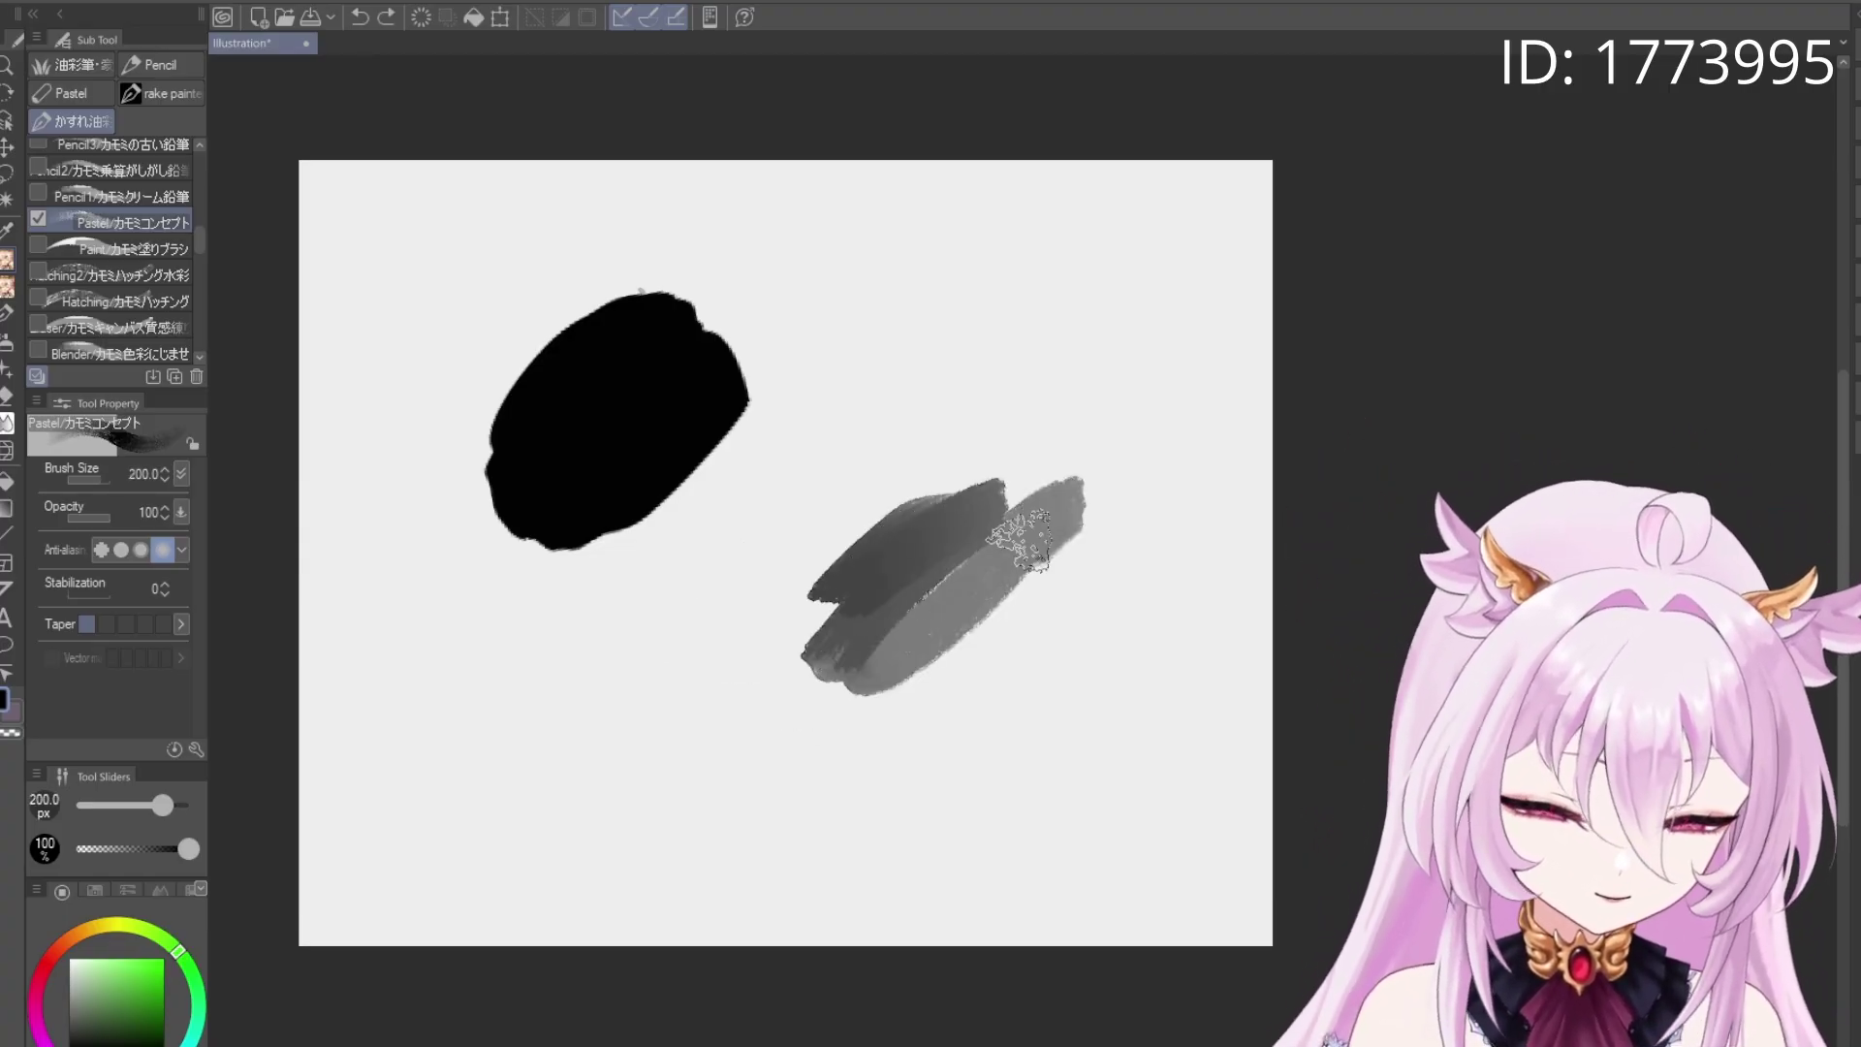
# Examine the edges and texture of the grey pastel strokes up close, reducing the brush size to 30 px
pyautogui.scroll(5, 893, 643)
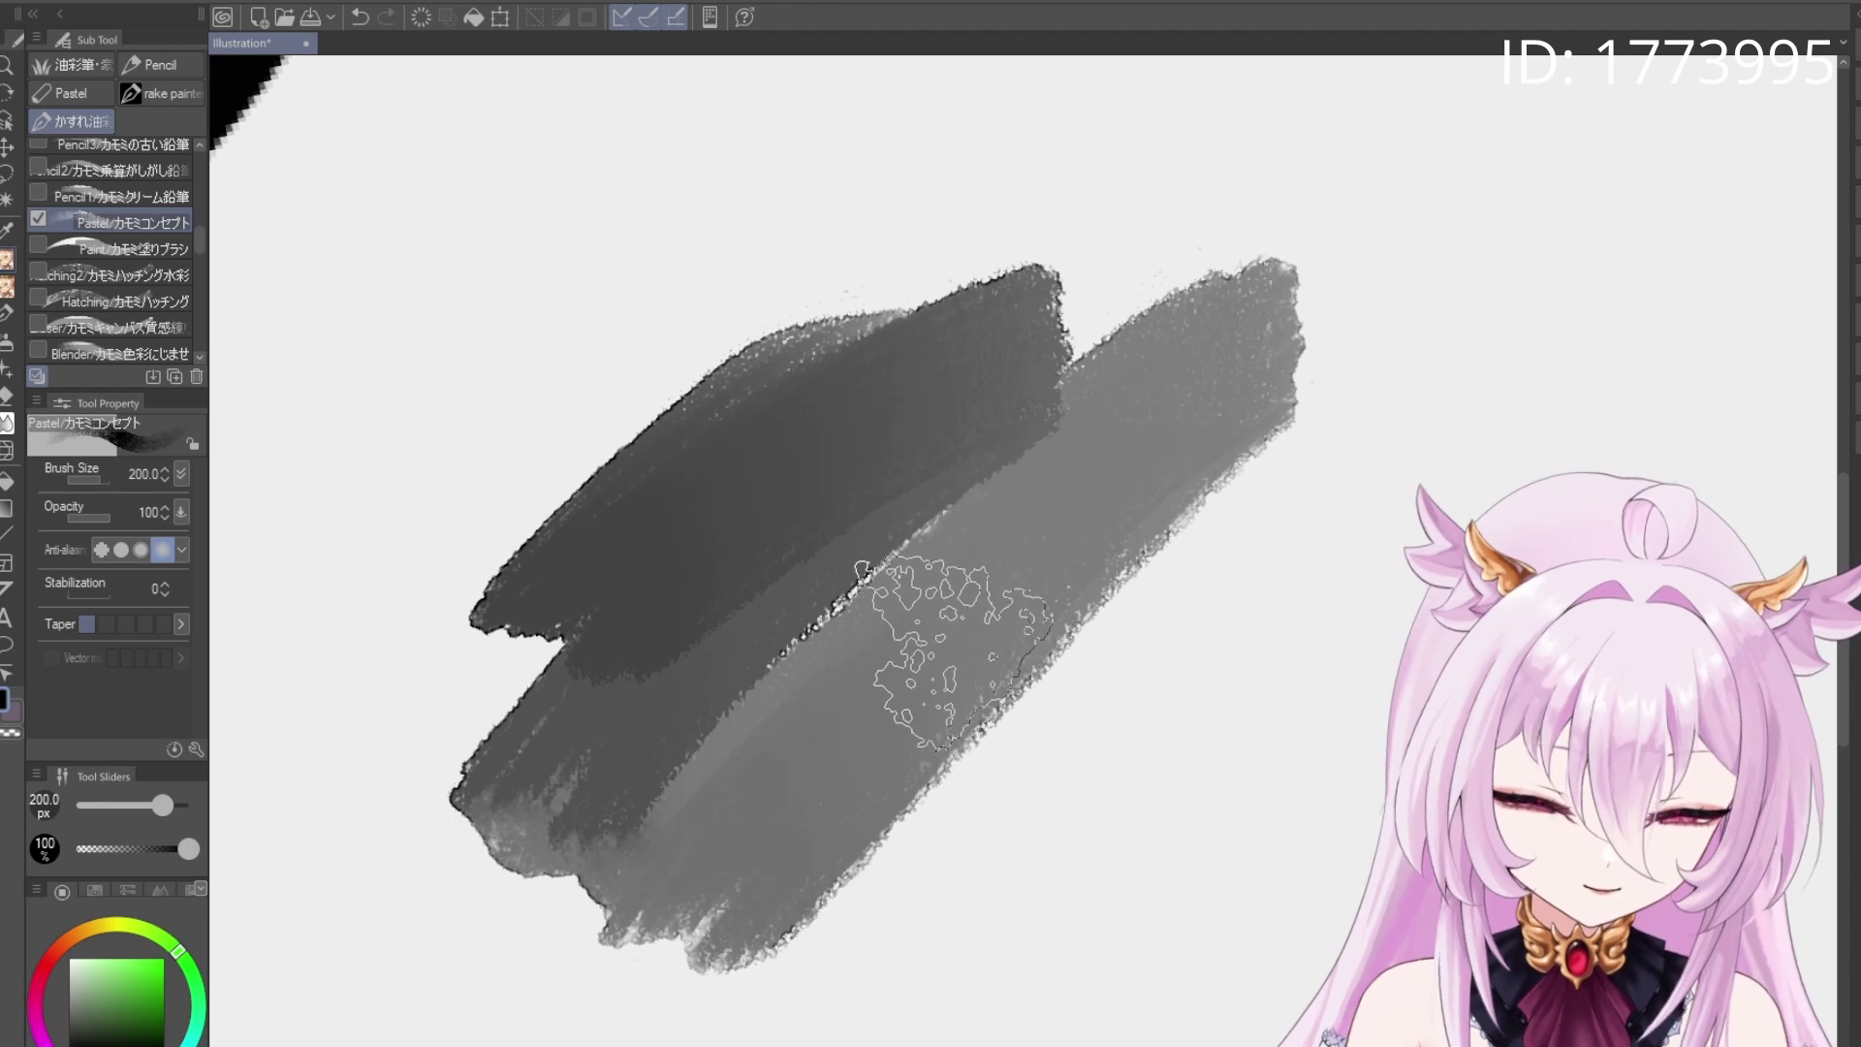
pyautogui.press('[')
pyautogui.press('[')
pyautogui.press('[')
pyautogui.press('[')
pyautogui.press('[')
pyautogui.press('[')
pyautogui.press('[')
pyautogui.press('[')
pyautogui.press('[')
pyautogui.press('[')
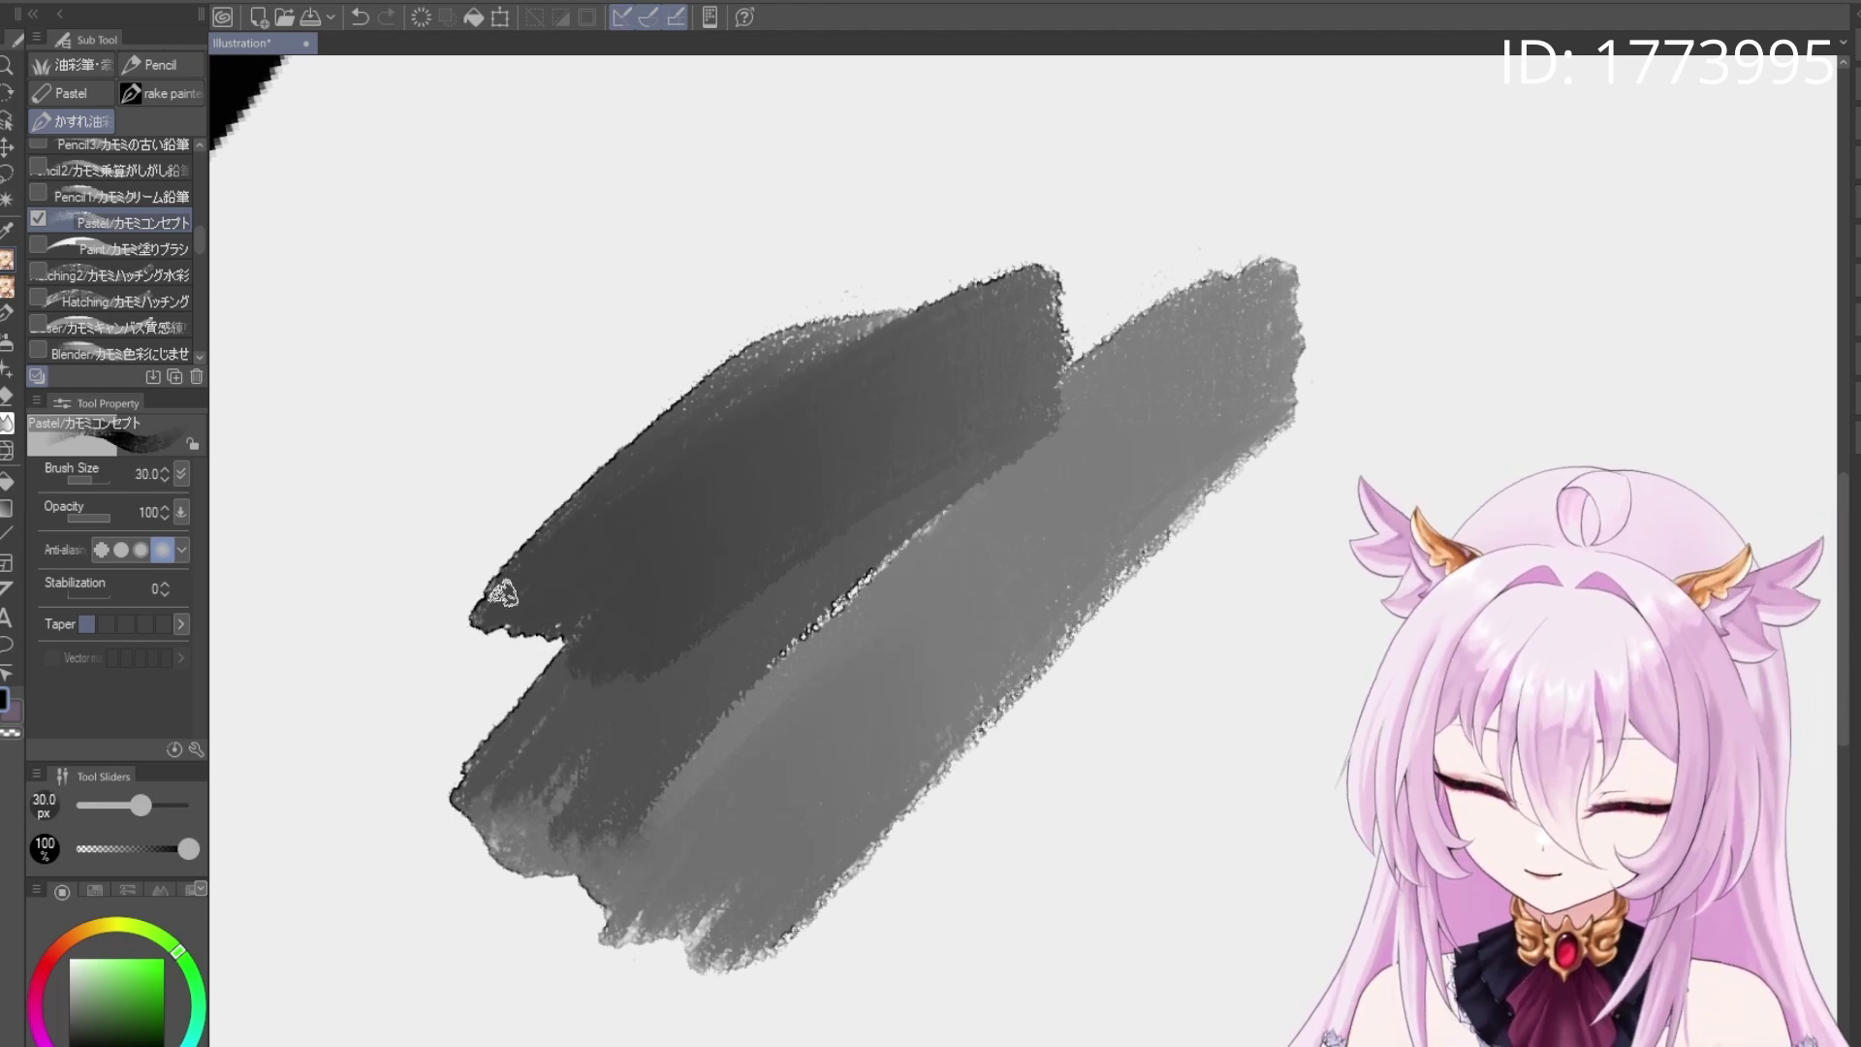
pyautogui.scroll(5, 485, 540)
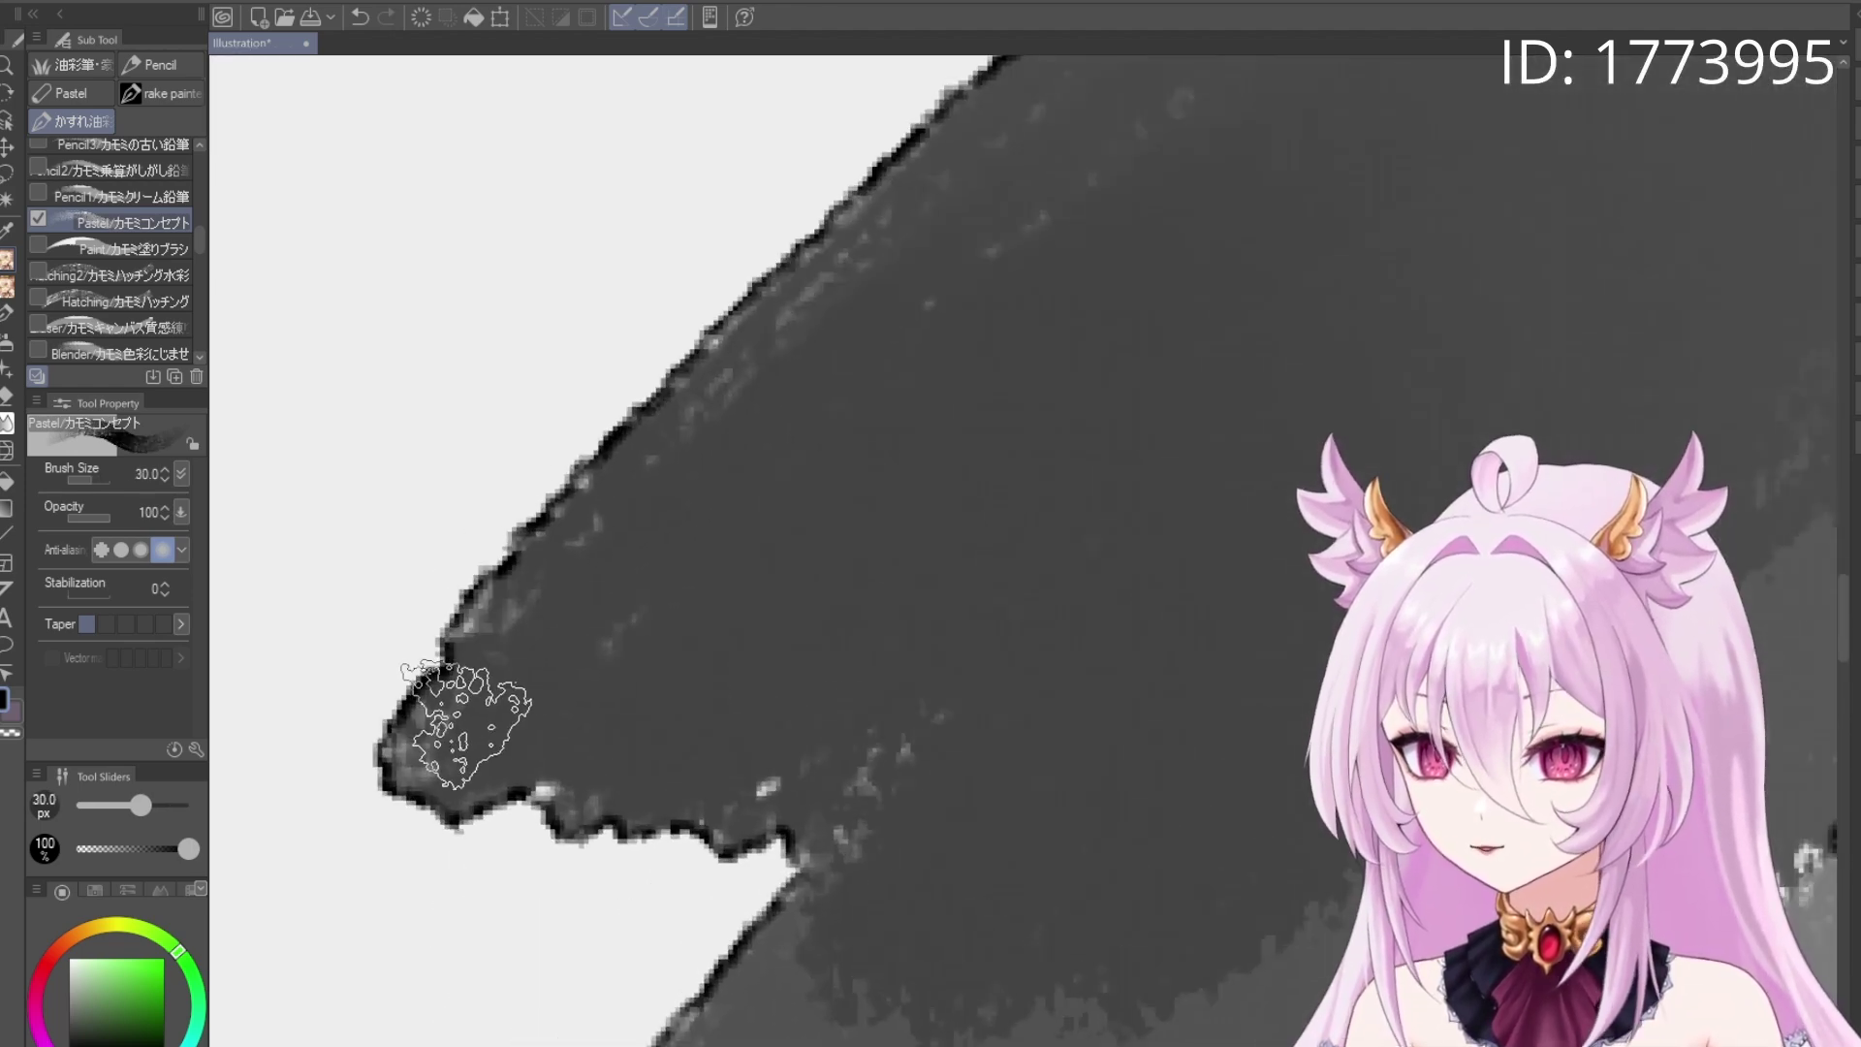
pyautogui.scroll(-8, 693, 466)
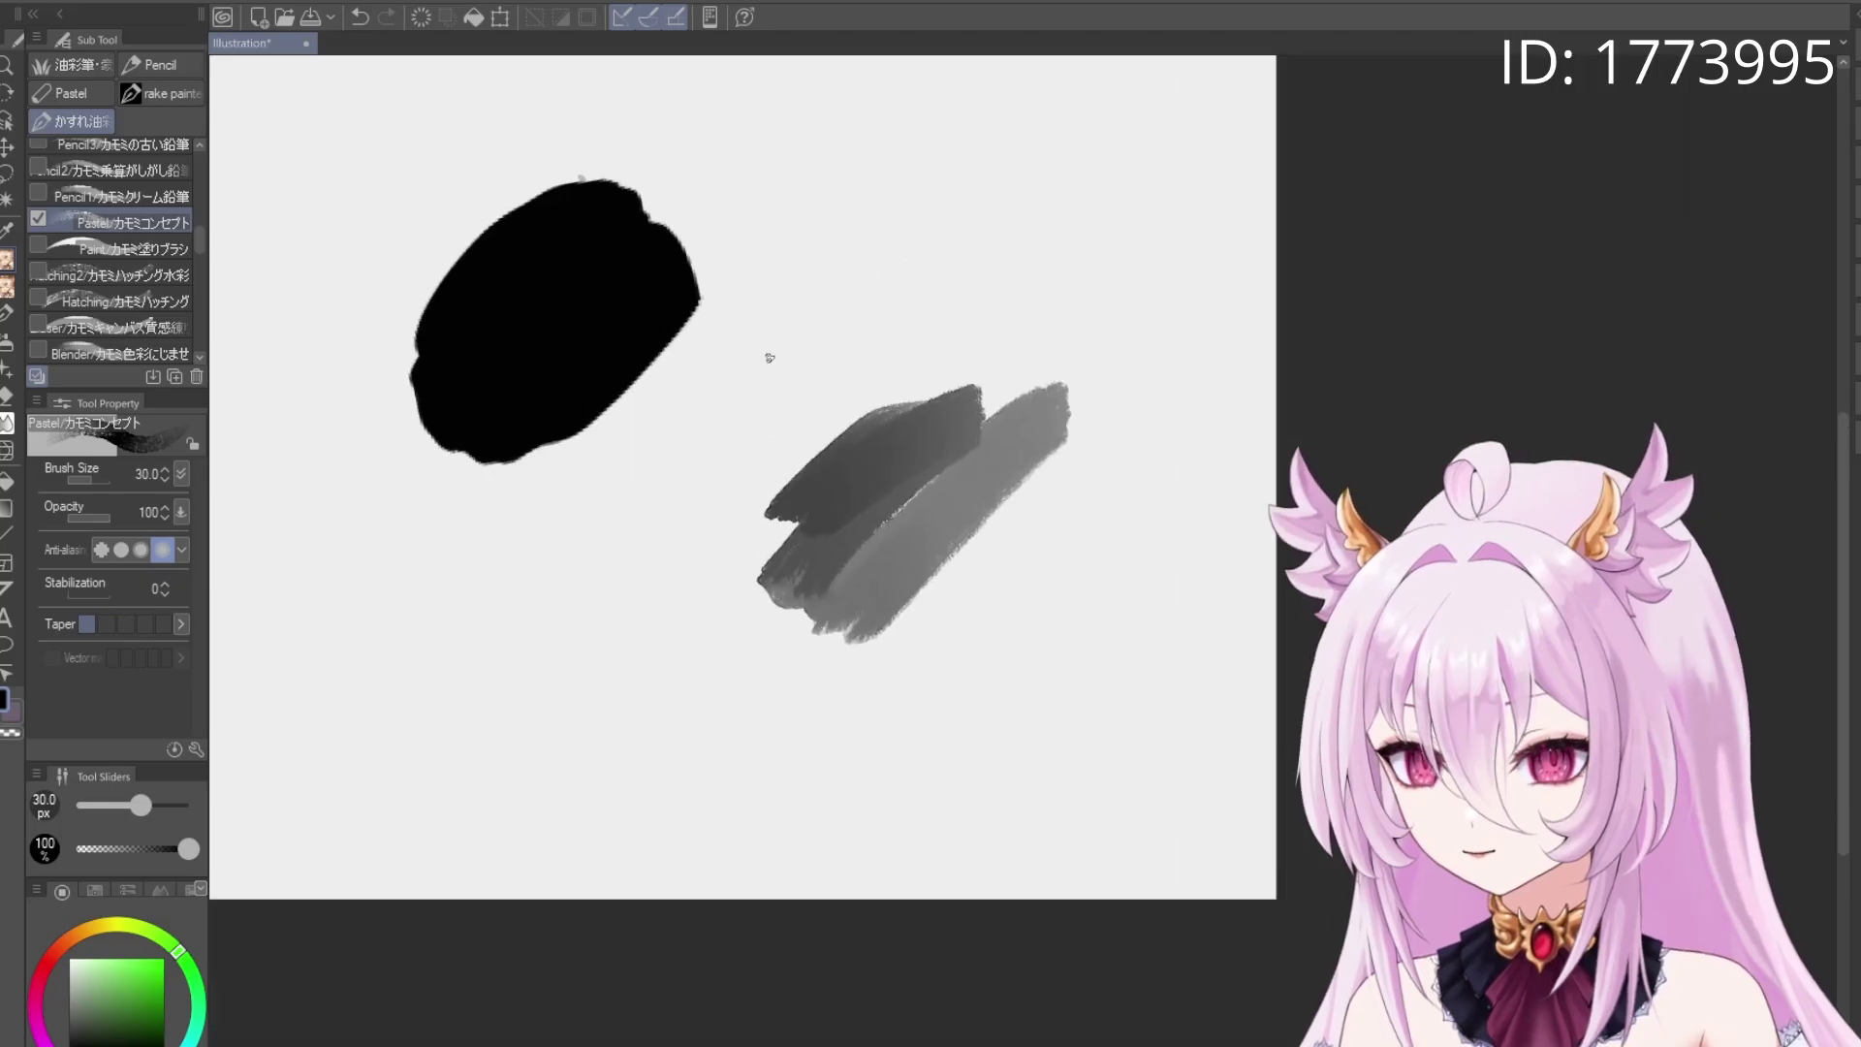
pyautogui.scroll(-3, 903, 551)
pyautogui.scroll(4, 1013, 612)
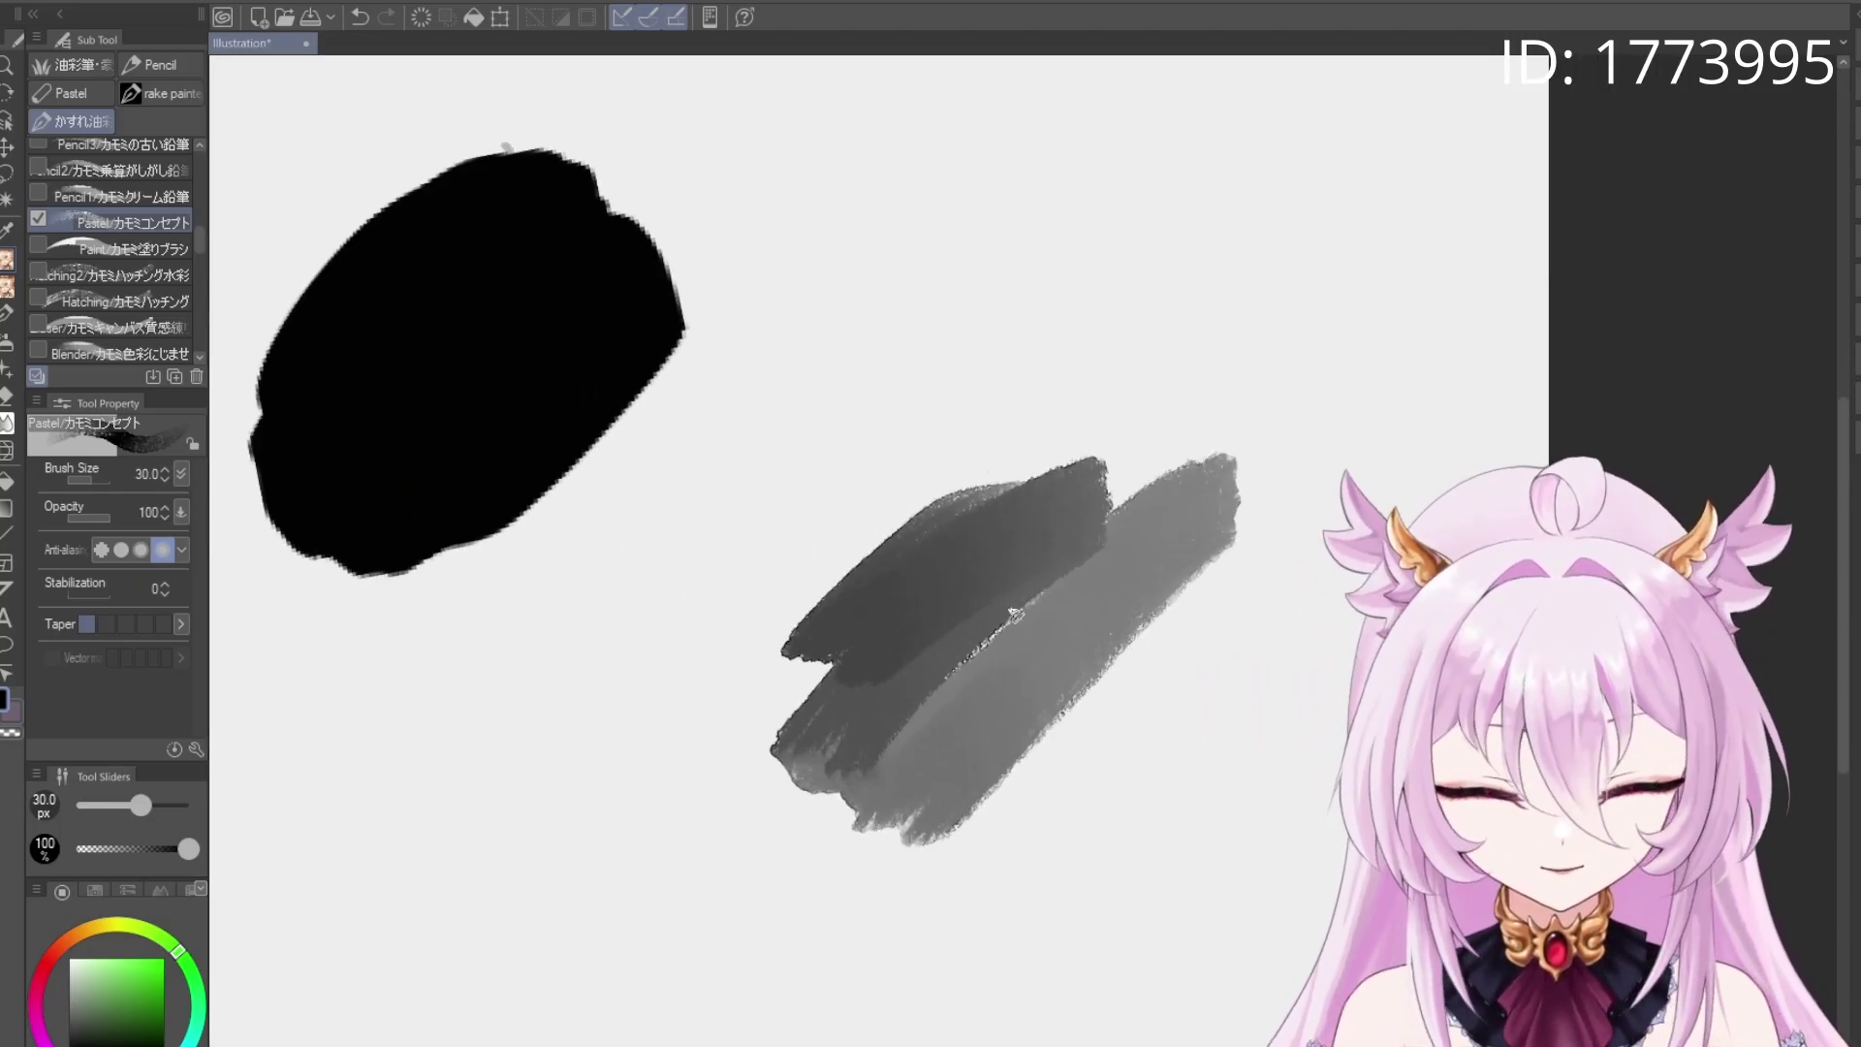
# Try another pastel stroke over the grey diagonals, and undo all the pastel strokes
pyautogui.moveTo(952, 574)
pyautogui.mouseDown()
pyautogui.moveTo(914, 520)
pyautogui.moveTo(1115, 499)
pyautogui.mouseUp()
pyautogui.hotkey('ctrl', 'z')
pyautogui.hotkey('ctrl', 'z')
pyautogui.hotkey('ctrl', 'z')
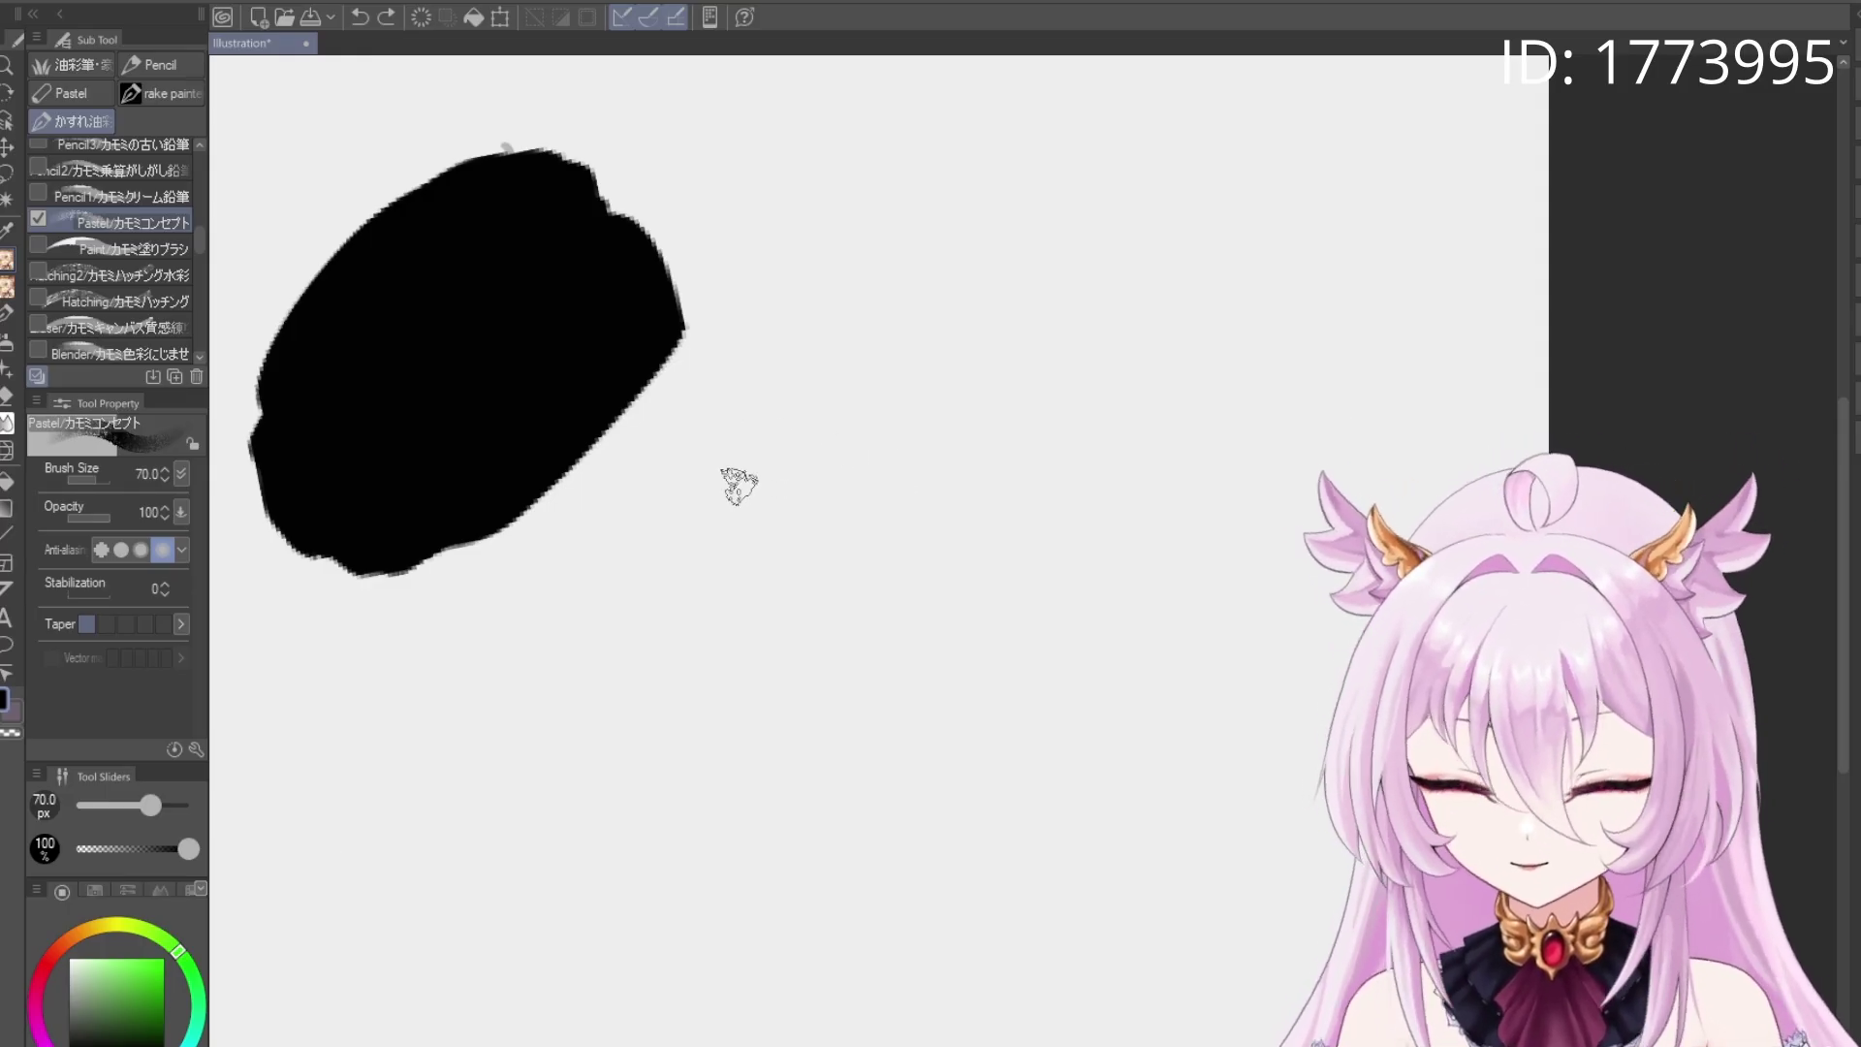
# Raise the pastel brush to 200 px, try overlapping dark strokes next to the black shape, and undo them
pyautogui.press(']')
pyautogui.press(']')
pyautogui.press(']')
pyautogui.press(']')
pyautogui.press(']')
pyautogui.press(']')
pyautogui.moveTo(763, 405)
pyautogui.mouseDown()
pyautogui.moveTo(824, 385)
pyautogui.moveTo(734, 576)
pyautogui.mouseUp()
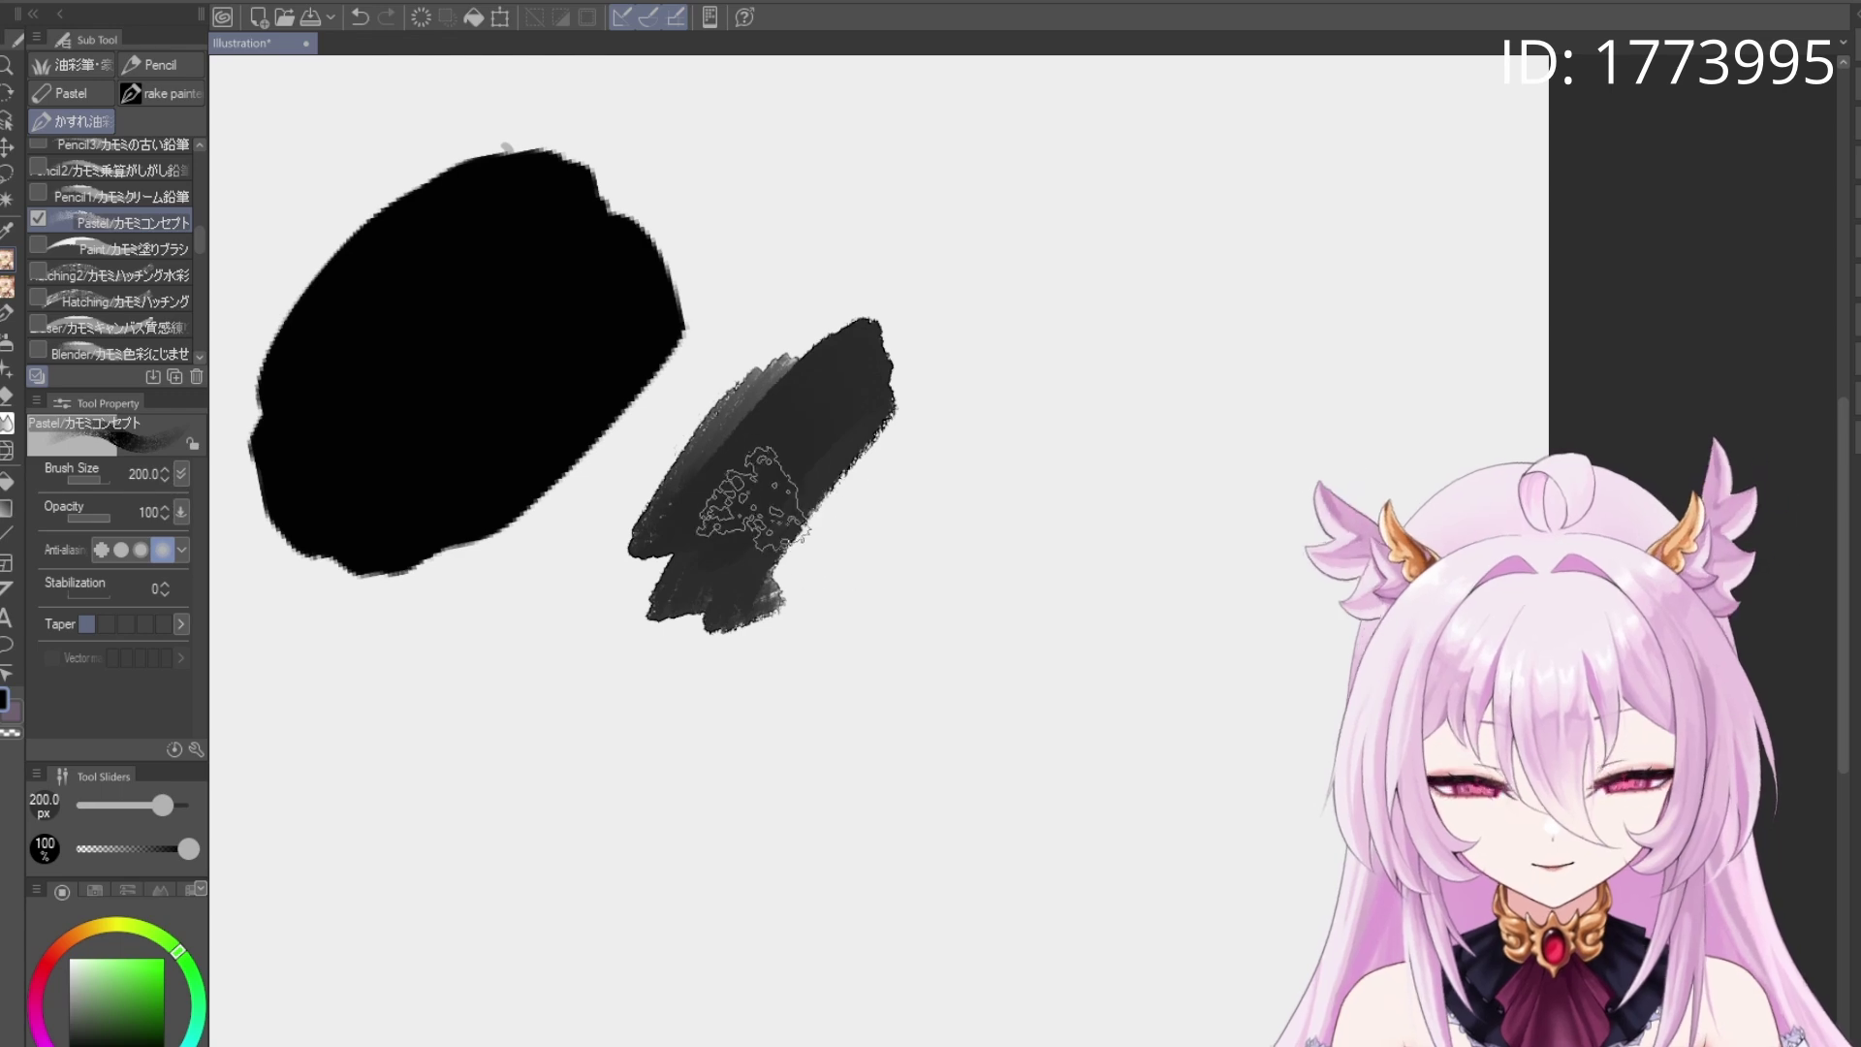
pyautogui.hotkey('ctrl', 'z')
# Switch to Pencil1/カモミクリーム鉛筆 and try long textured diagonal strokes, raising the size from 30 px to 150 px, and remove them
pyautogui.click(126, 197)
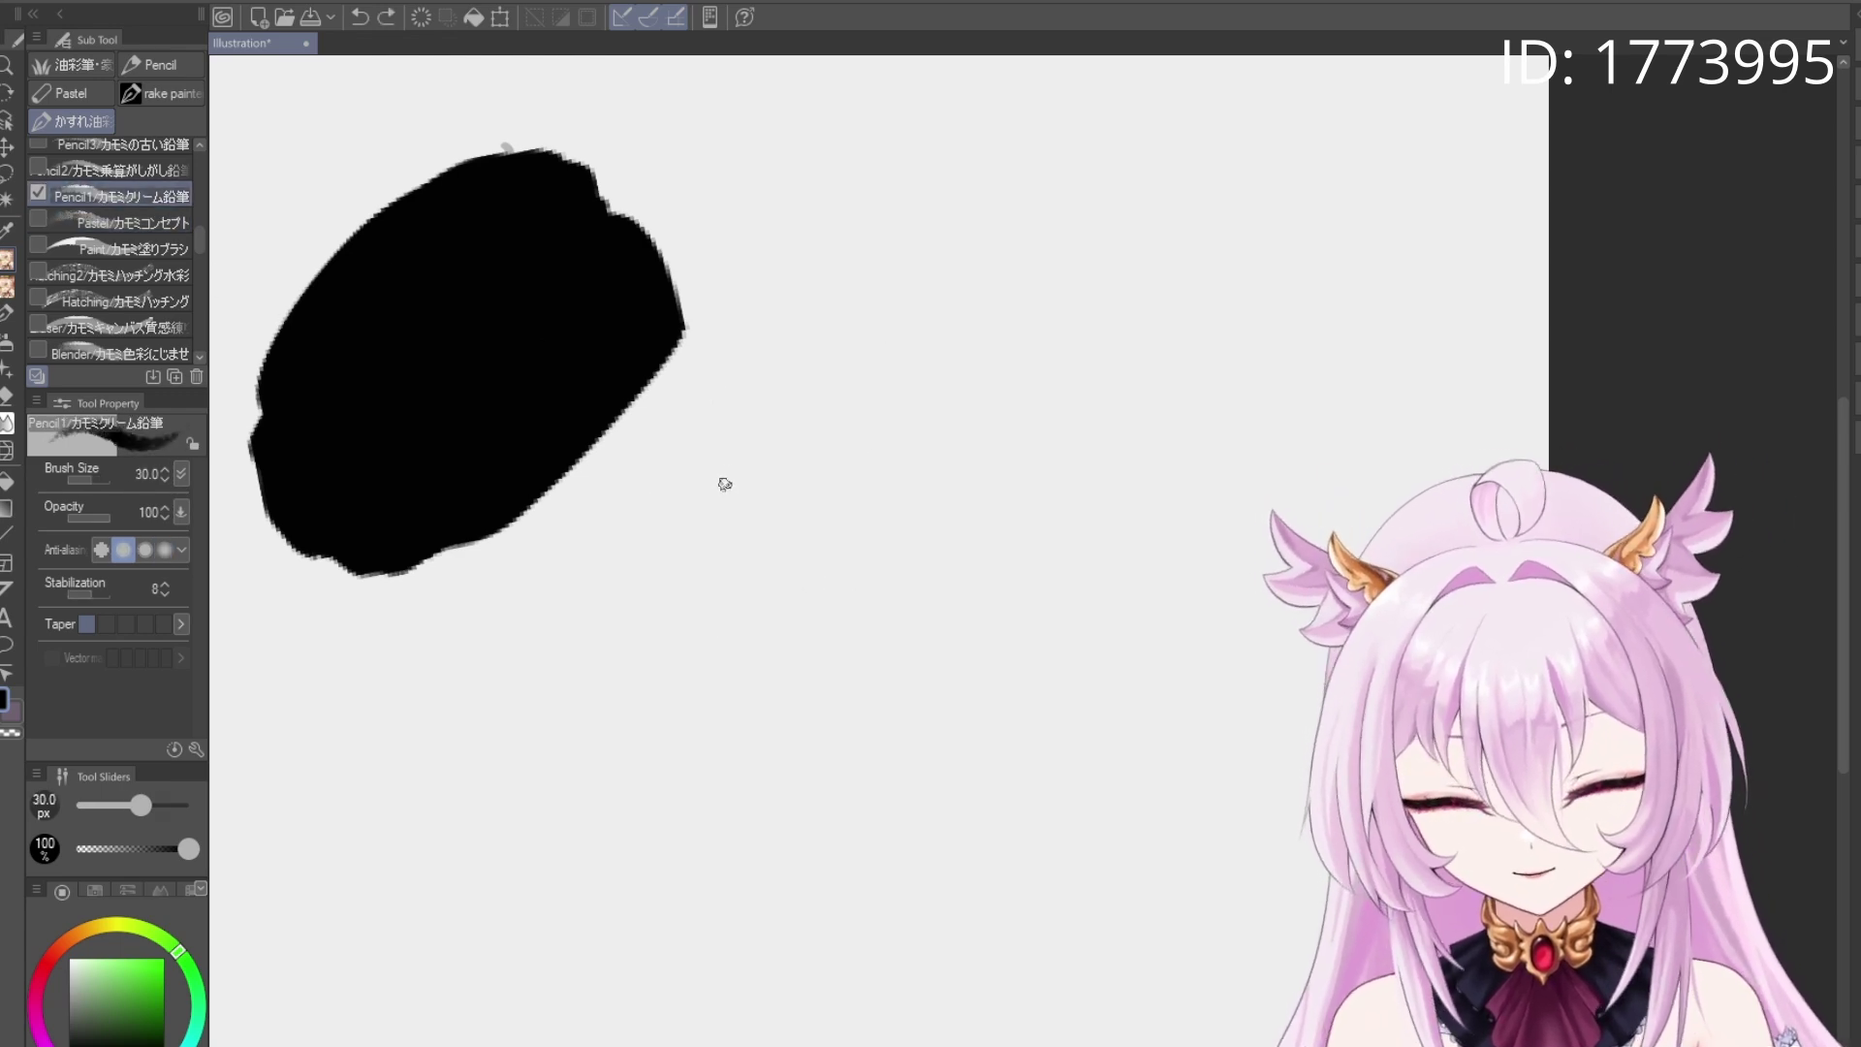
pyautogui.moveTo(725, 484); pyautogui.dragTo(830, 395)
pyautogui.moveTo(490, 790); pyautogui.dragTo(1047, 303)
pyautogui.moveTo(1202, 256); pyautogui.dragTo(581, 868)
pyautogui.moveTo(620, 930); pyautogui.dragTo(1350, 426)
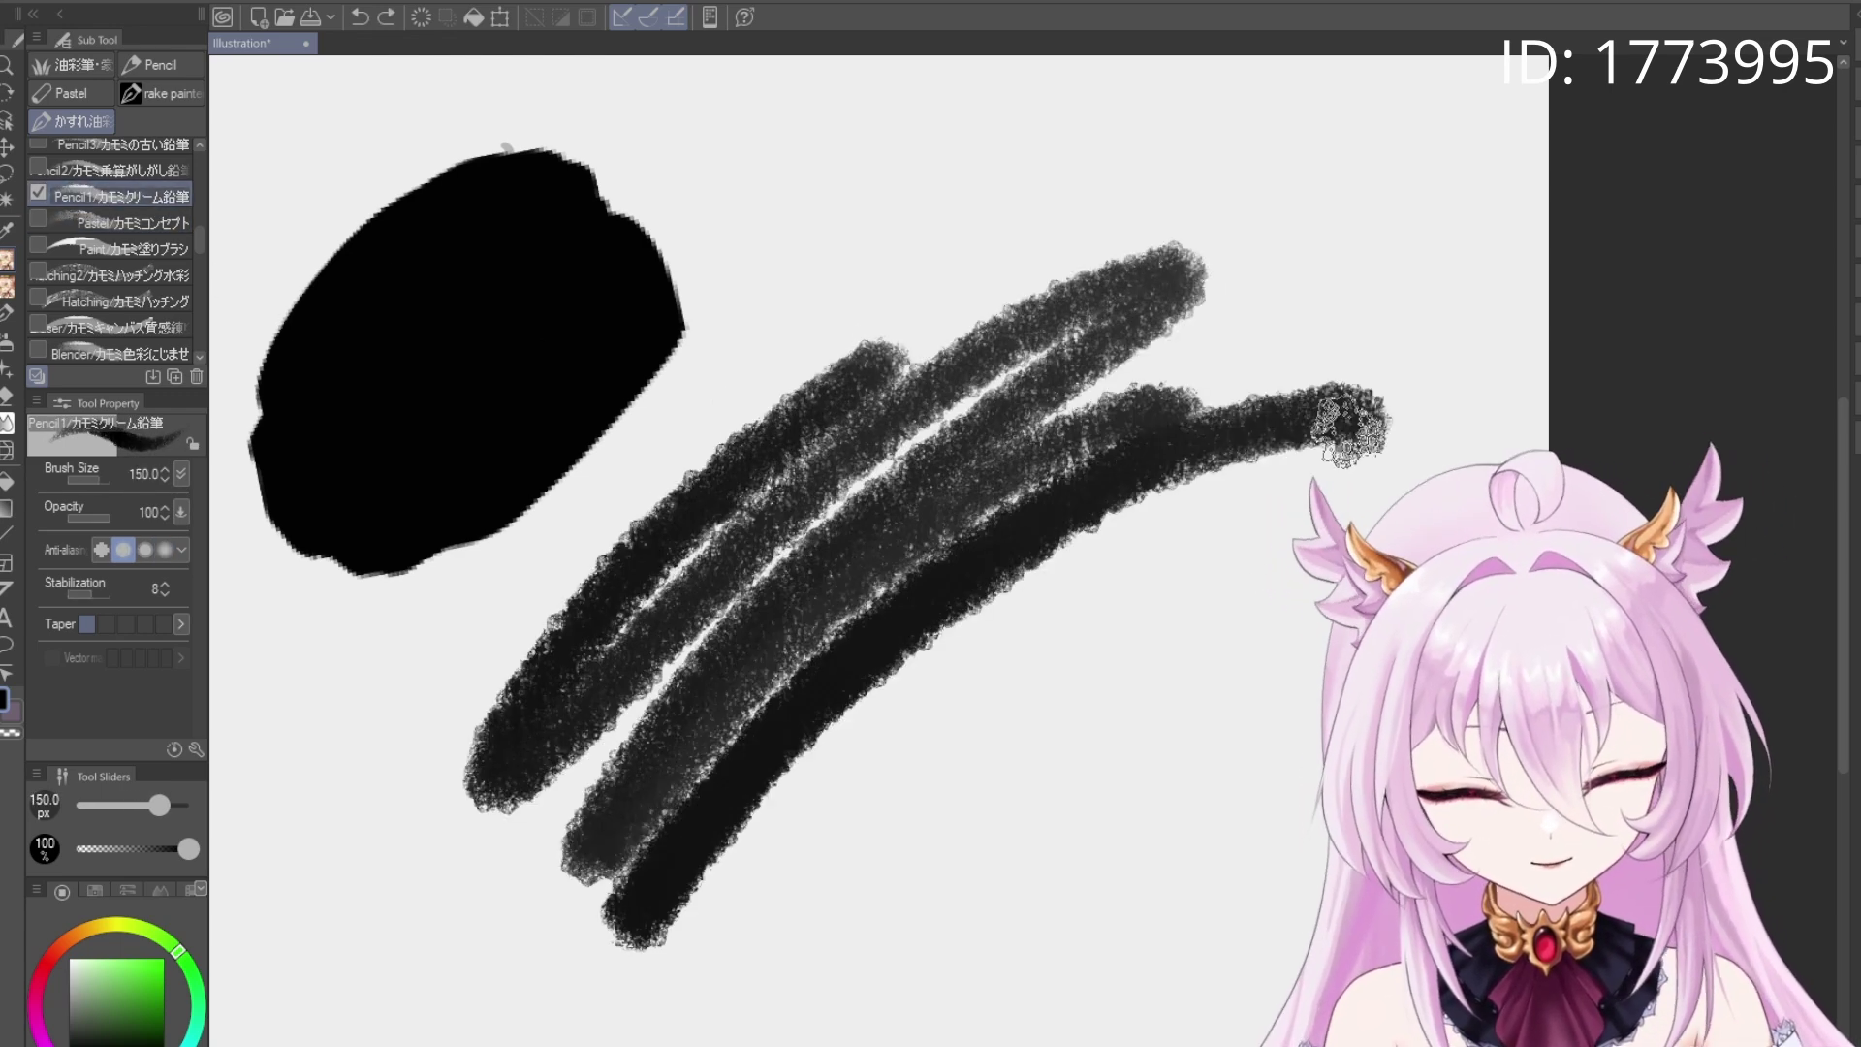
pyautogui.press('Delete')
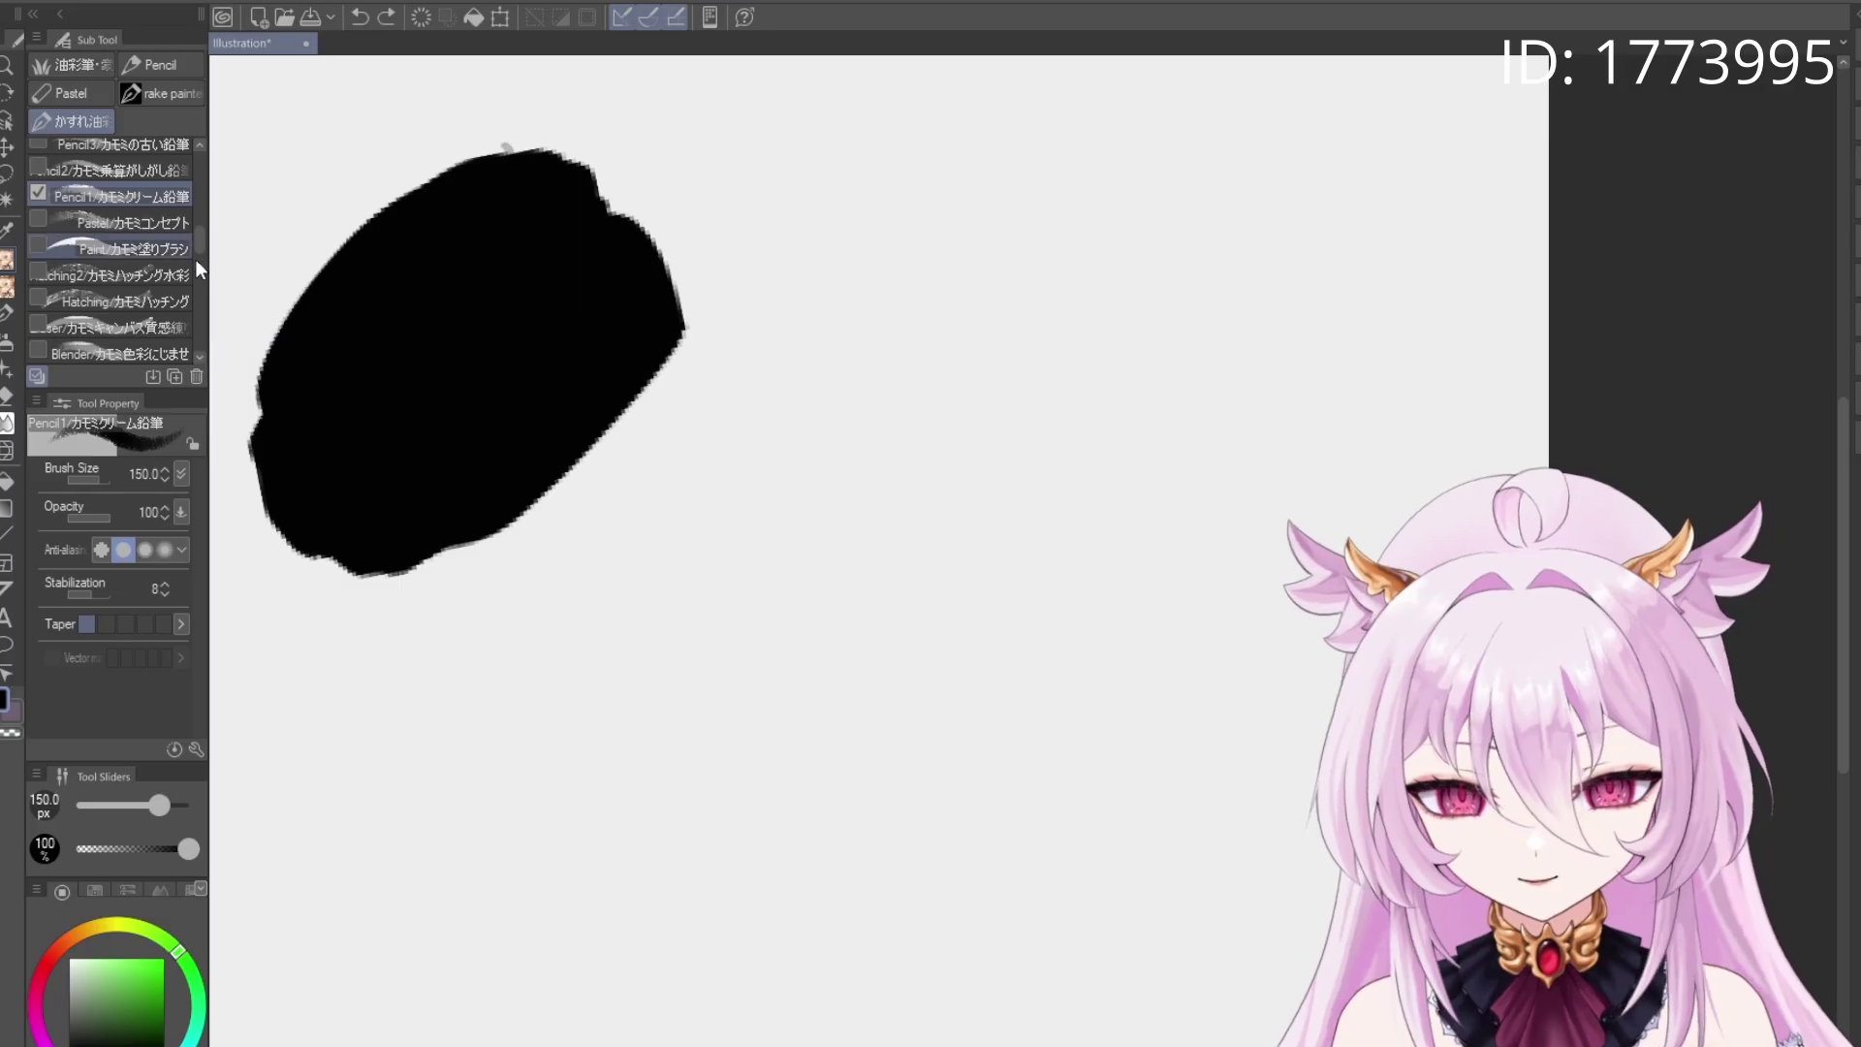
# Try another Pencil1/カモミクリーム鉛筆 stroke, switch to Pencil2 and try diagonal strokes at 60 px and 120 px, removing all of them
pyautogui.moveTo(897, 232)
pyautogui.mouseDown()
pyautogui.moveTo(569, 614)
pyautogui.moveTo(1175, 445)
pyautogui.moveTo(847, 892)
pyautogui.moveTo(911, 833)
pyautogui.mouseUp()
pyautogui.press('Delete')
pyautogui.scroll(3, 200, 221)
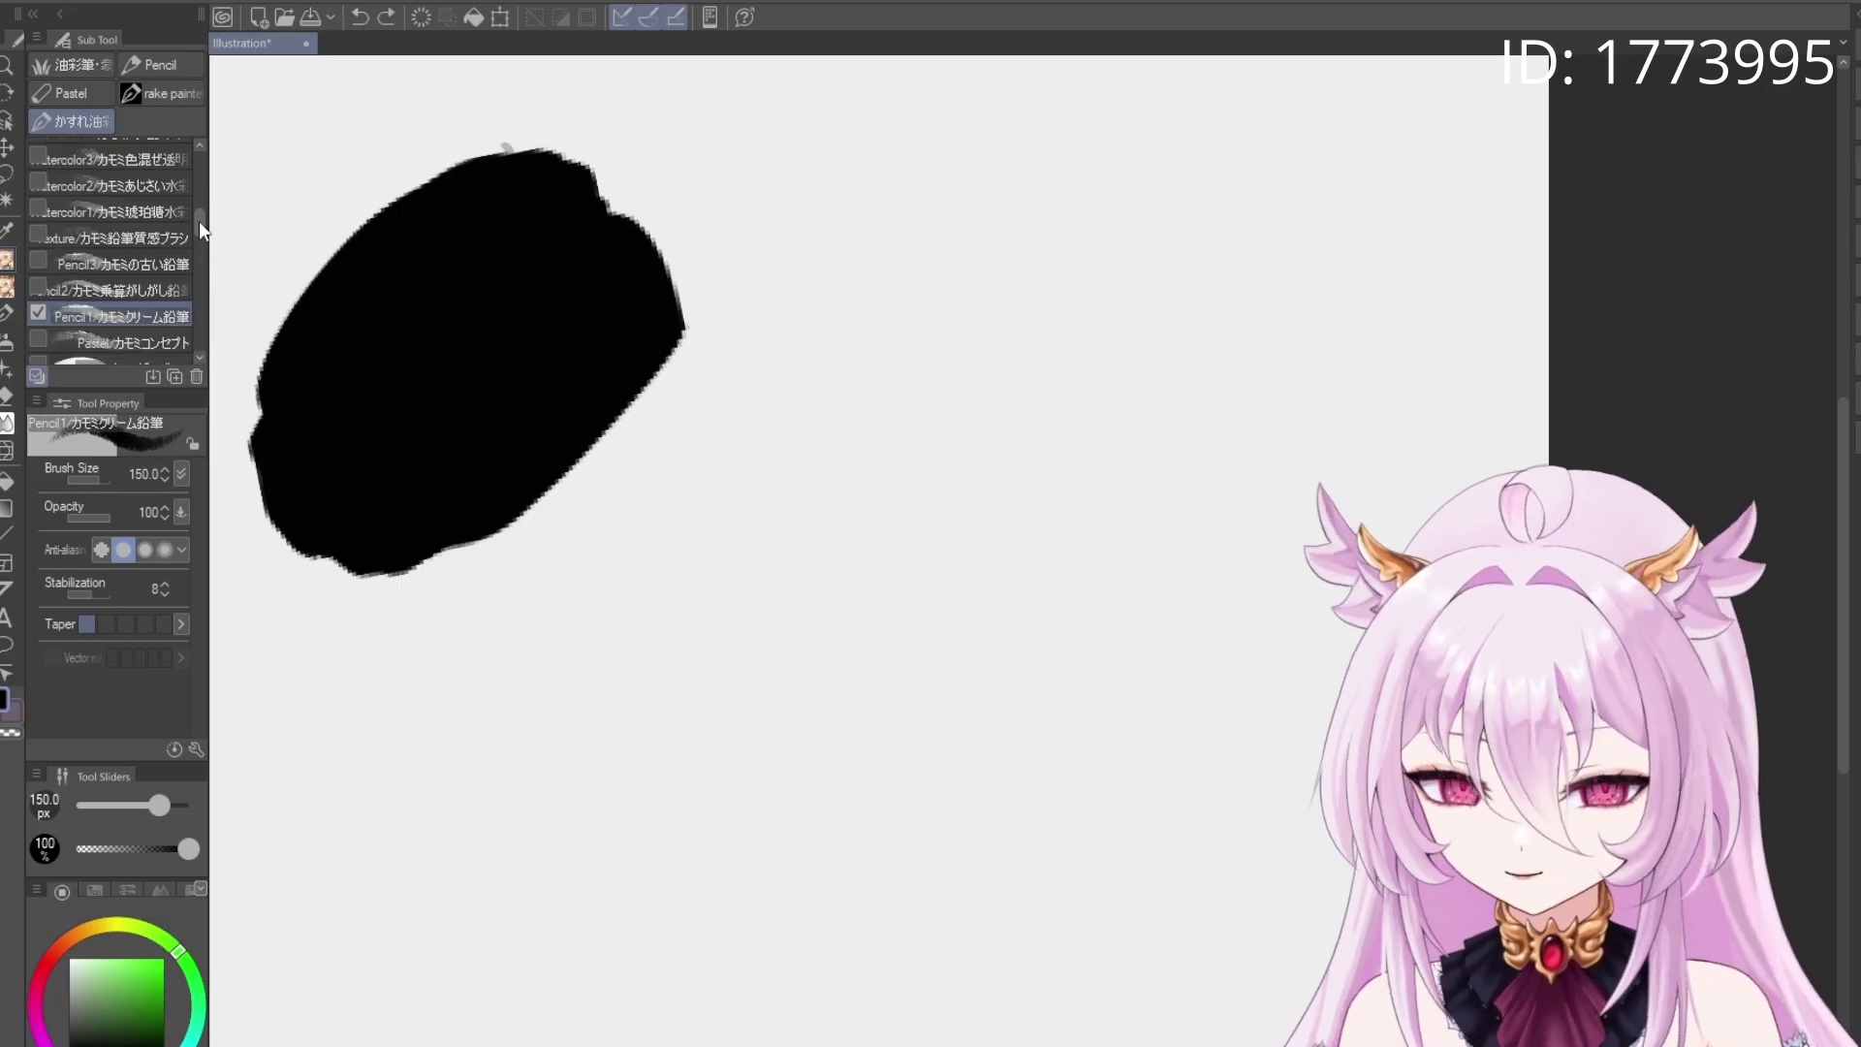
pyautogui.click(146, 299)
pyautogui.moveTo(791, 336)
pyautogui.mouseDown()
pyautogui.moveTo(652, 652)
pyautogui.moveTo(708, 752)
pyautogui.mouseUp()
pyautogui.hotkey('ctrl', 'z')
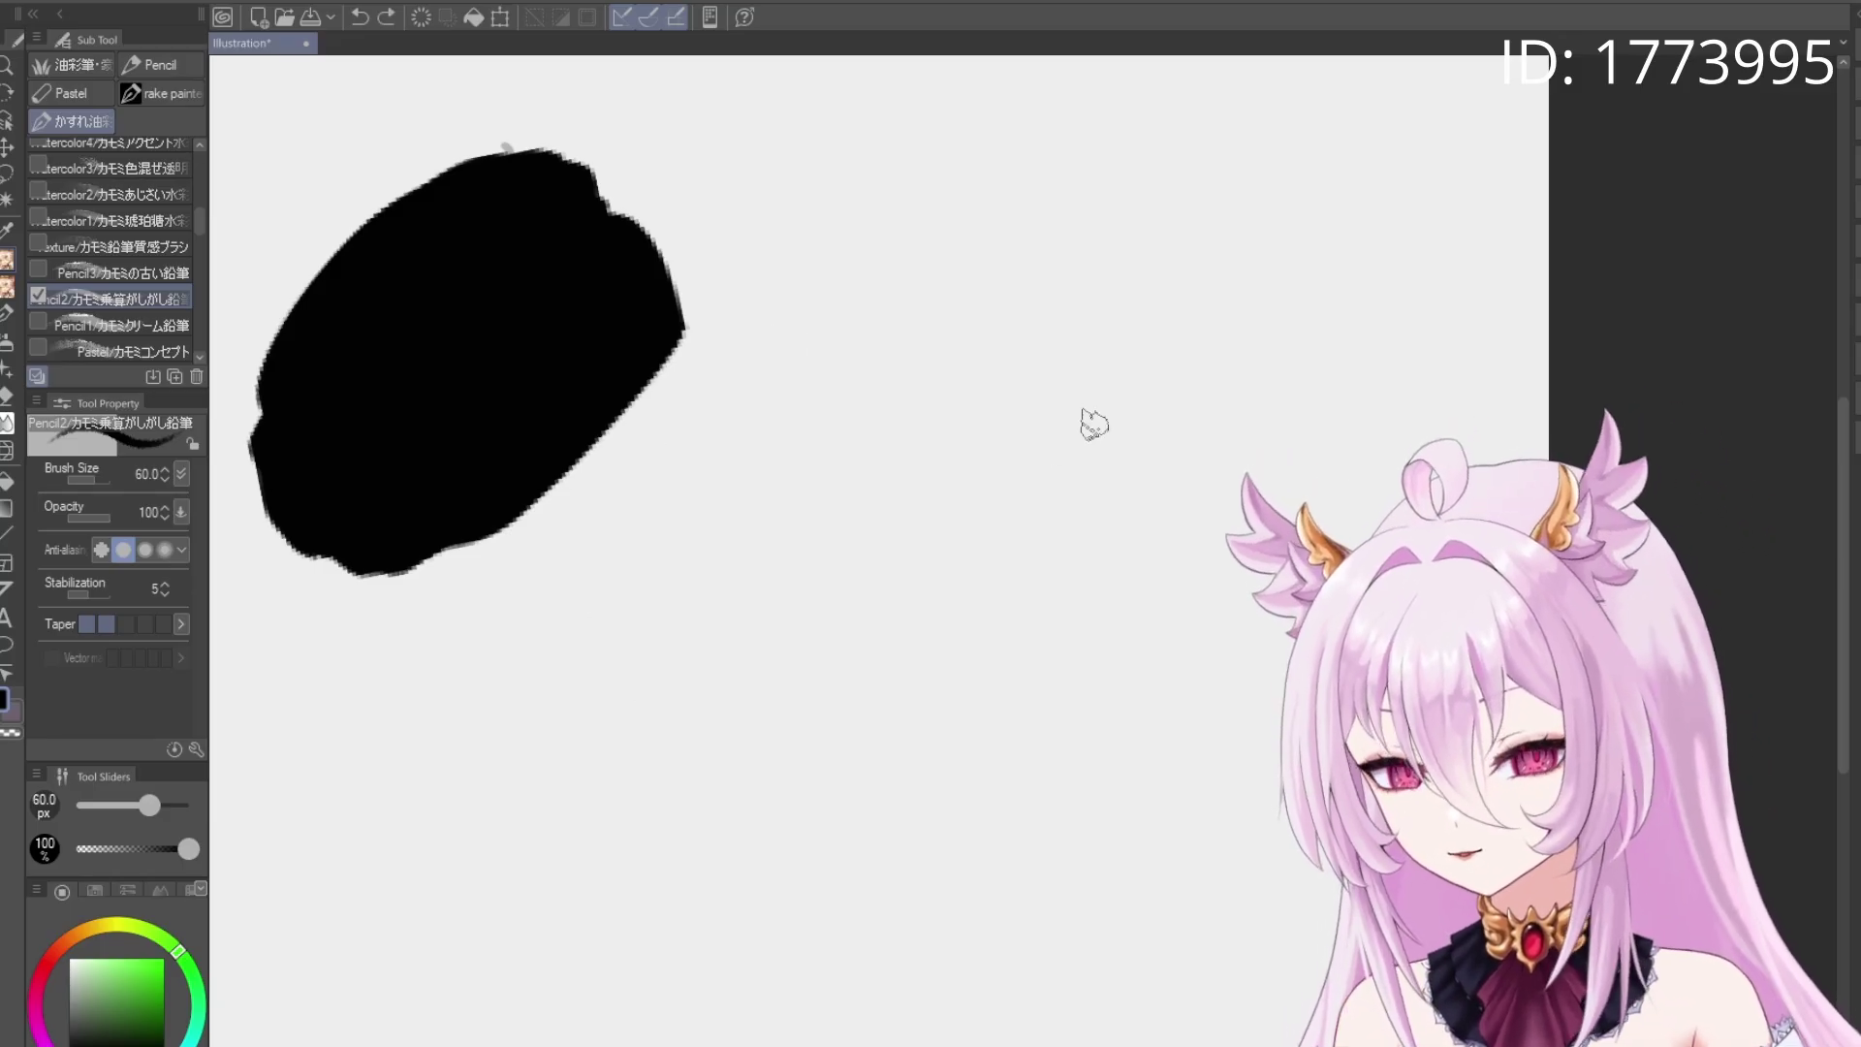
pyautogui.moveTo(921, 385)
pyautogui.mouseDown()
pyautogui.moveTo(740, 623)
pyautogui.moveTo(851, 572)
pyautogui.mouseUp()
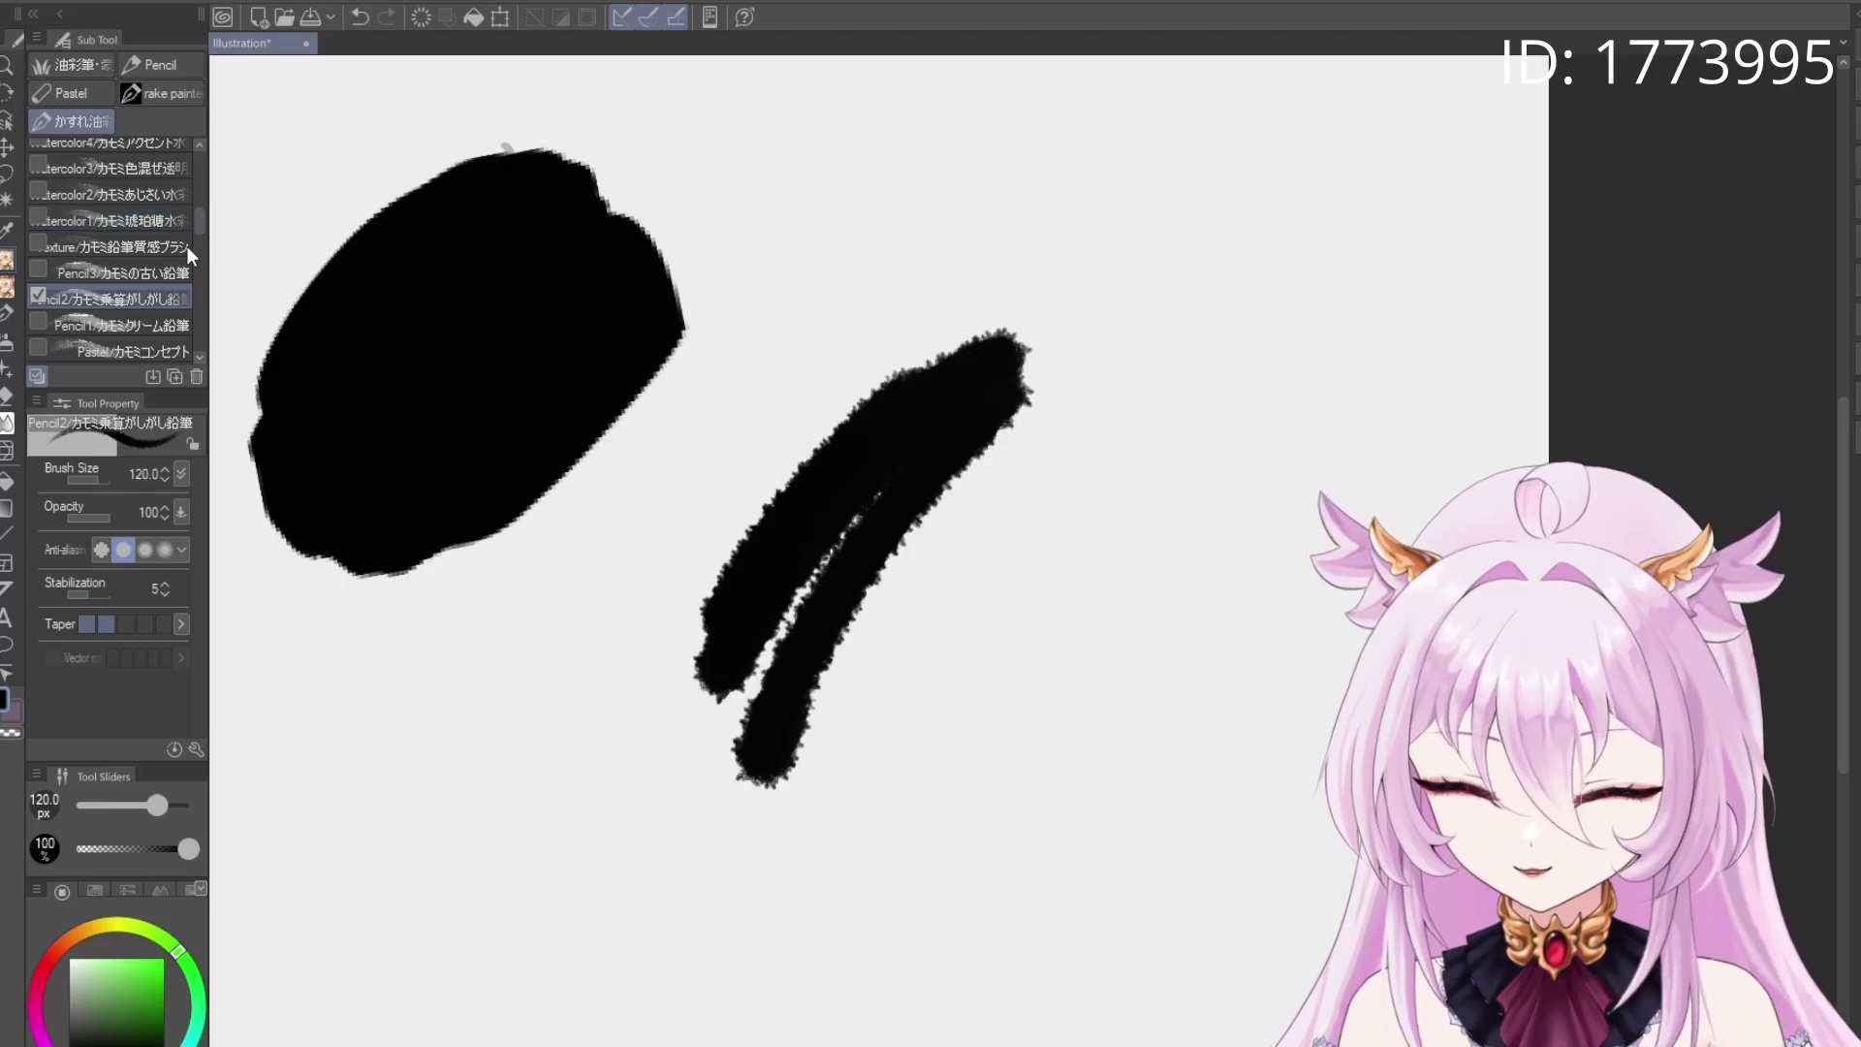
pyautogui.hotkey('ctrl', 'z')
# Switch to Pencil3/カモミの古い鉛筆, enlarge the brush, try strokes beside the black shape and undo them
pyautogui.click(145, 273)
pyautogui.press(']')
pyautogui.press(']')
pyautogui.press(']')
pyautogui.press(']')
pyautogui.press(']')
pyautogui.press(']')
pyautogui.press(']')
pyautogui.press(']')
pyautogui.moveTo(826, 364)
pyautogui.mouseDown()
pyautogui.moveTo(696, 603)
pyautogui.moveTo(1045, 399)
pyautogui.moveTo(1197, 376)
pyautogui.mouseUp()
pyautogui.hotkey('ctrl', 'z')
# Try strokes with the Texture/カモミ鉛筆質感ブラシ and Watercolor1 brushes, ending at 200 px, and undo them
pyautogui.click(163, 250)
pyautogui.moveTo(843, 383)
pyautogui.mouseDown()
pyautogui.moveTo(897, 407)
pyautogui.moveTo(1280, 436)
pyautogui.moveTo(766, 834)
pyautogui.mouseUp()
pyautogui.hotkey('ctrl', 'z')
pyautogui.moveTo(1037, 451)
pyautogui.mouseDown()
pyautogui.moveTo(1260, 242)
pyautogui.moveTo(775, 727)
pyautogui.moveTo(1018, 920)
pyautogui.mouseUp()
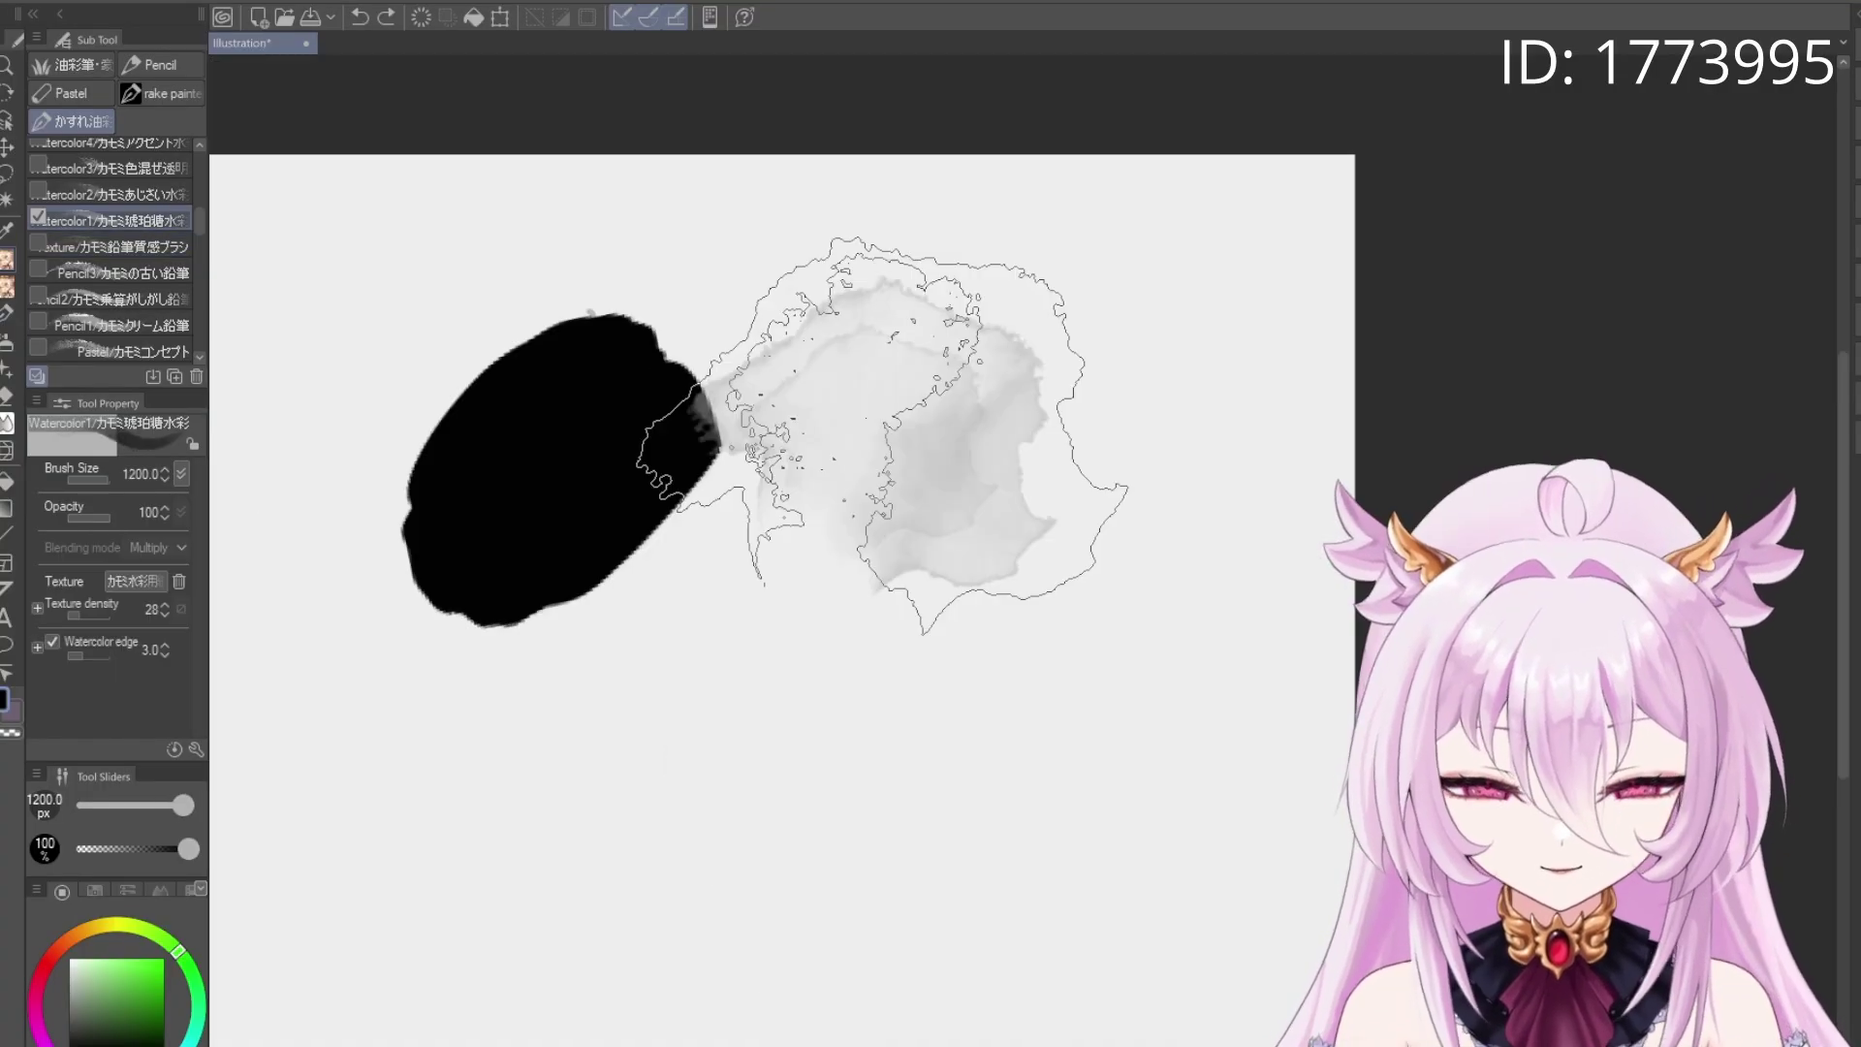
pyautogui.moveTo(882, 436)
pyautogui.mouseDown()
pyautogui.moveTo(790, 591)
pyautogui.moveTo(804, 601)
pyautogui.moveTo(861, 547)
pyautogui.moveTo(778, 587)
pyautogui.moveTo(919, 465)
pyautogui.moveTo(751, 654)
pyautogui.moveTo(1076, 543)
pyautogui.mouseUp()
pyautogui.press('[')
pyautogui.press('[')
pyautogui.press('[')
pyautogui.press('[')
pyautogui.press('[')
pyautogui.press('[')
pyautogui.press('[')
pyautogui.press('[')
pyautogui.press('[')
pyautogui.hotkey('ctrl', 'z')
# Try the Watercolor2/カモミあじさい水彩 brush at 170 px and Watercolor3 at 500 px, undoing each test stroke
pyautogui.hotkey('ctrl', 'z')
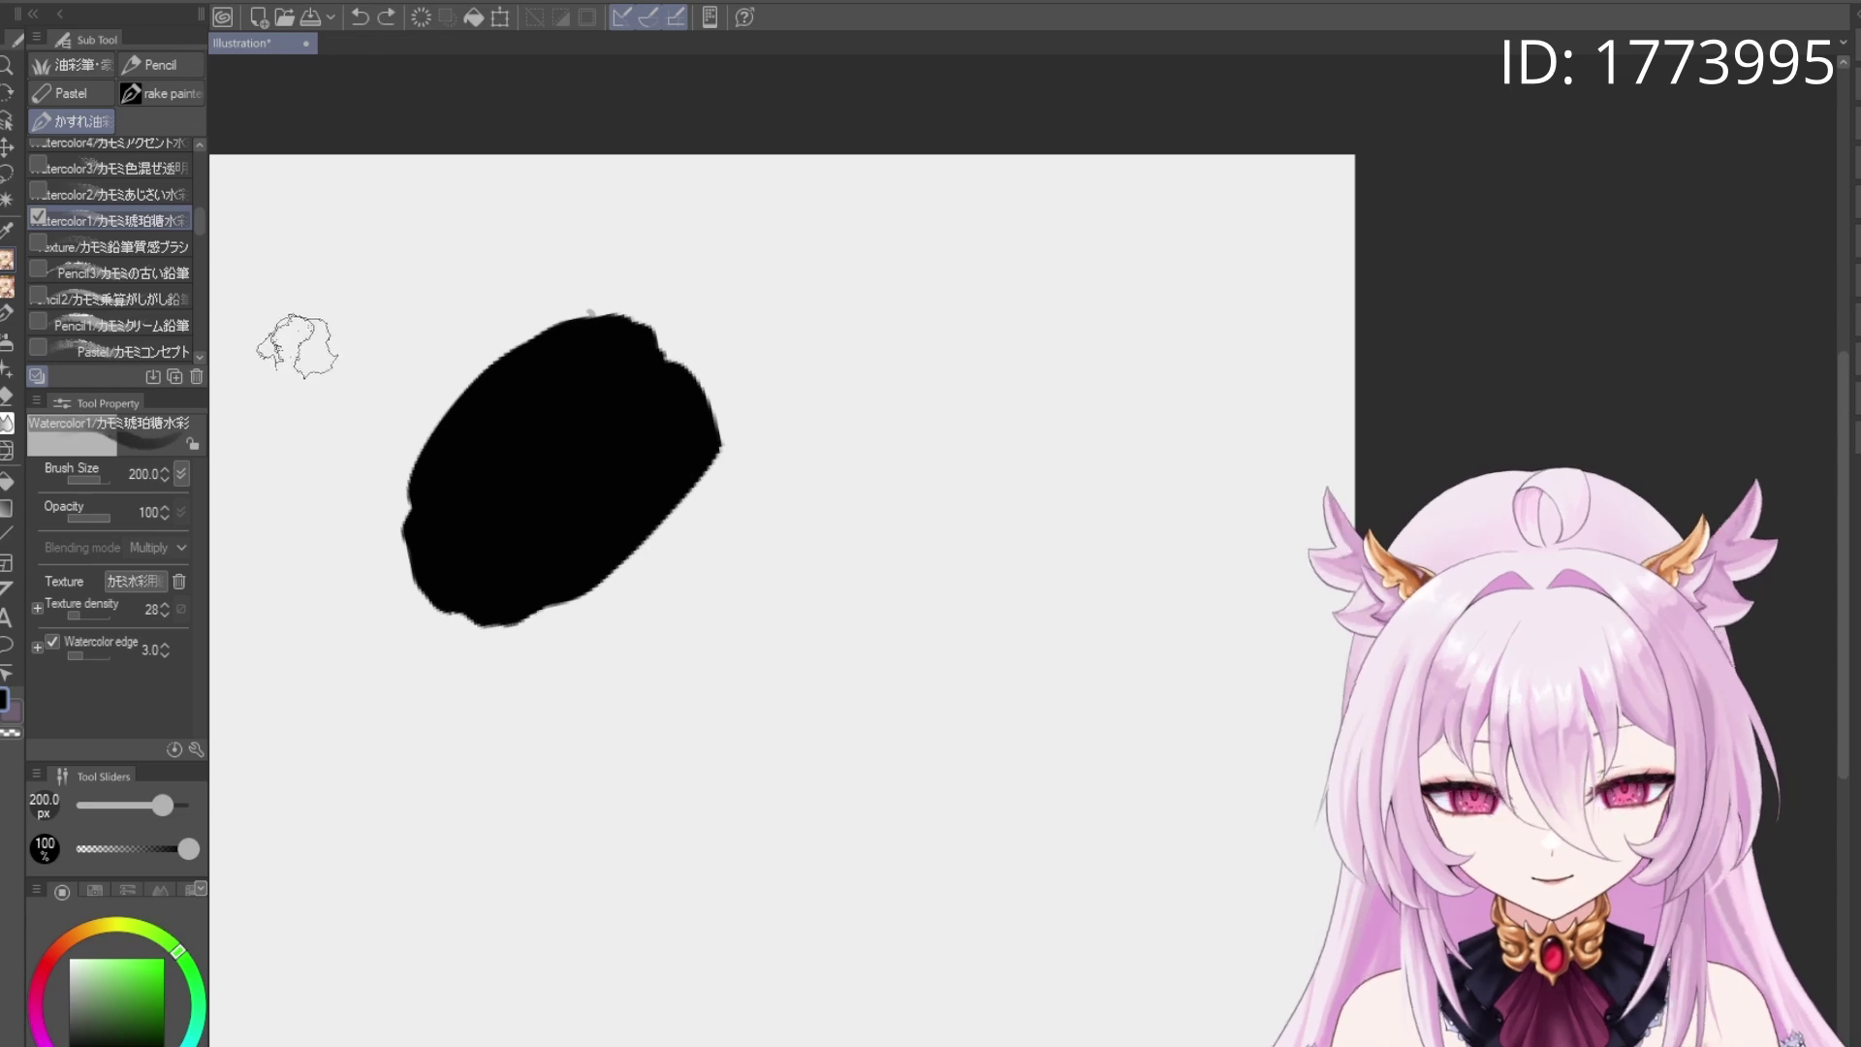
pyautogui.click(124, 194)
pyautogui.moveTo(766, 593); pyautogui.dragTo(737, 620)
pyautogui.hotkey('ctrl', 'z')
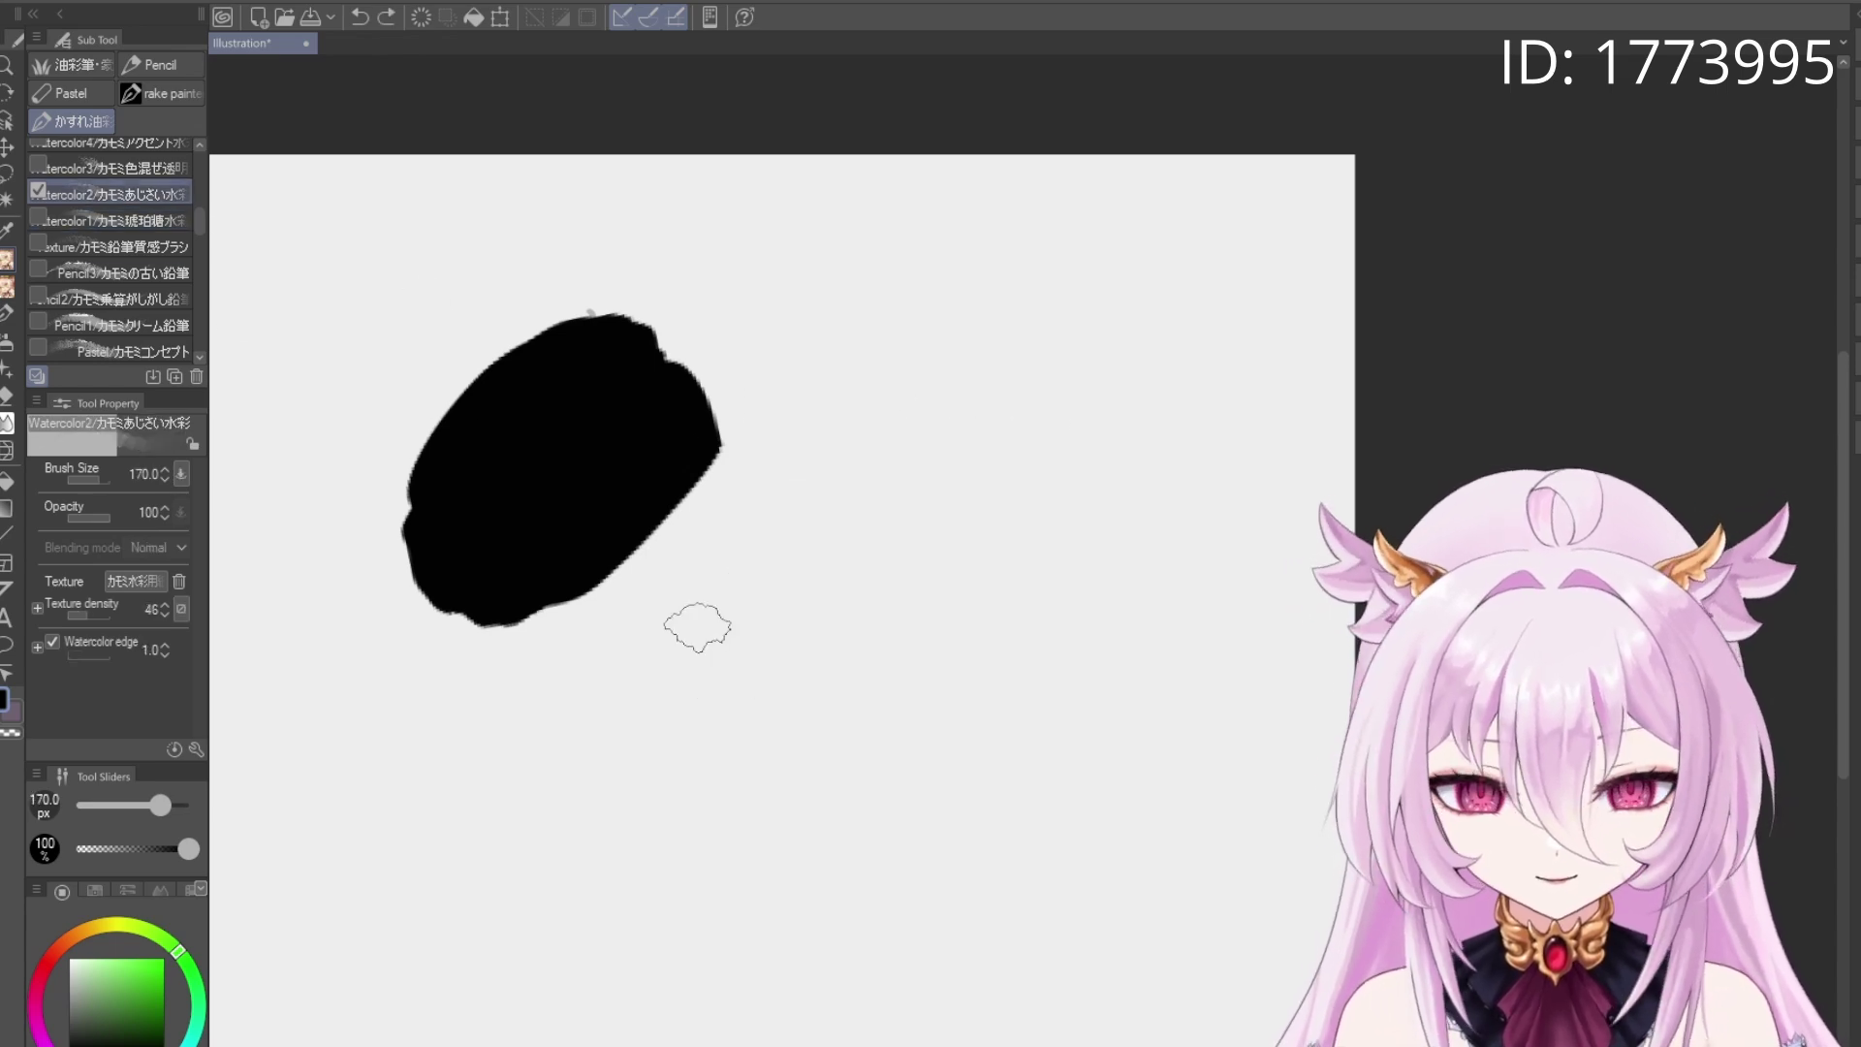
pyautogui.press(',')
pyautogui.moveTo(911, 445)
pyautogui.mouseDown()
pyautogui.moveTo(794, 625)
pyautogui.moveTo(784, 703)
pyautogui.moveTo(869, 655)
pyautogui.moveTo(947, 486)
pyautogui.mouseUp()
pyautogui.hotkey('ctrl', 'z')
# Select Watercolor4/カモミアクセント水彩, try overlapping textured grey strokes up to 600 px beside the black shape, and undo them
pyautogui.scroll(5, 145, 252)
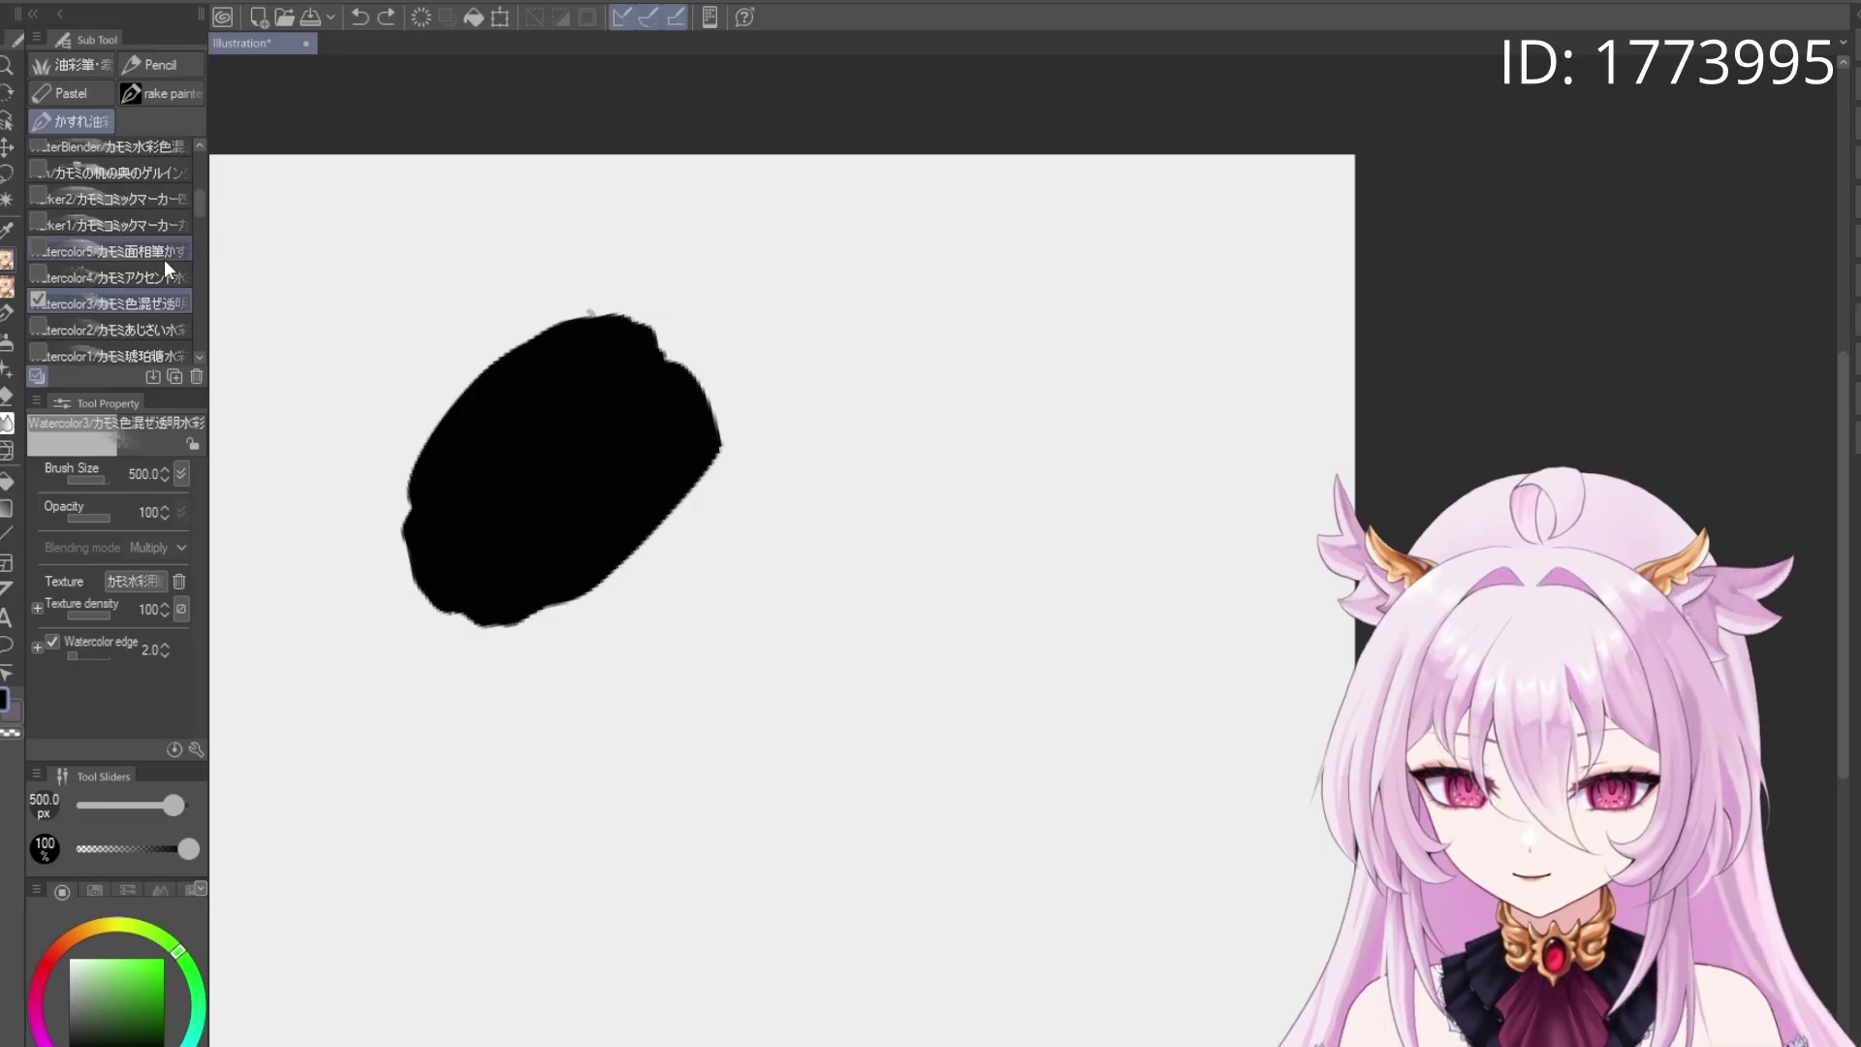
pyautogui.click(112, 278)
pyautogui.moveTo(870, 483)
pyautogui.mouseDown()
pyautogui.moveTo(726, 753)
pyautogui.moveTo(928, 436)
pyautogui.moveTo(853, 423)
pyautogui.mouseUp()
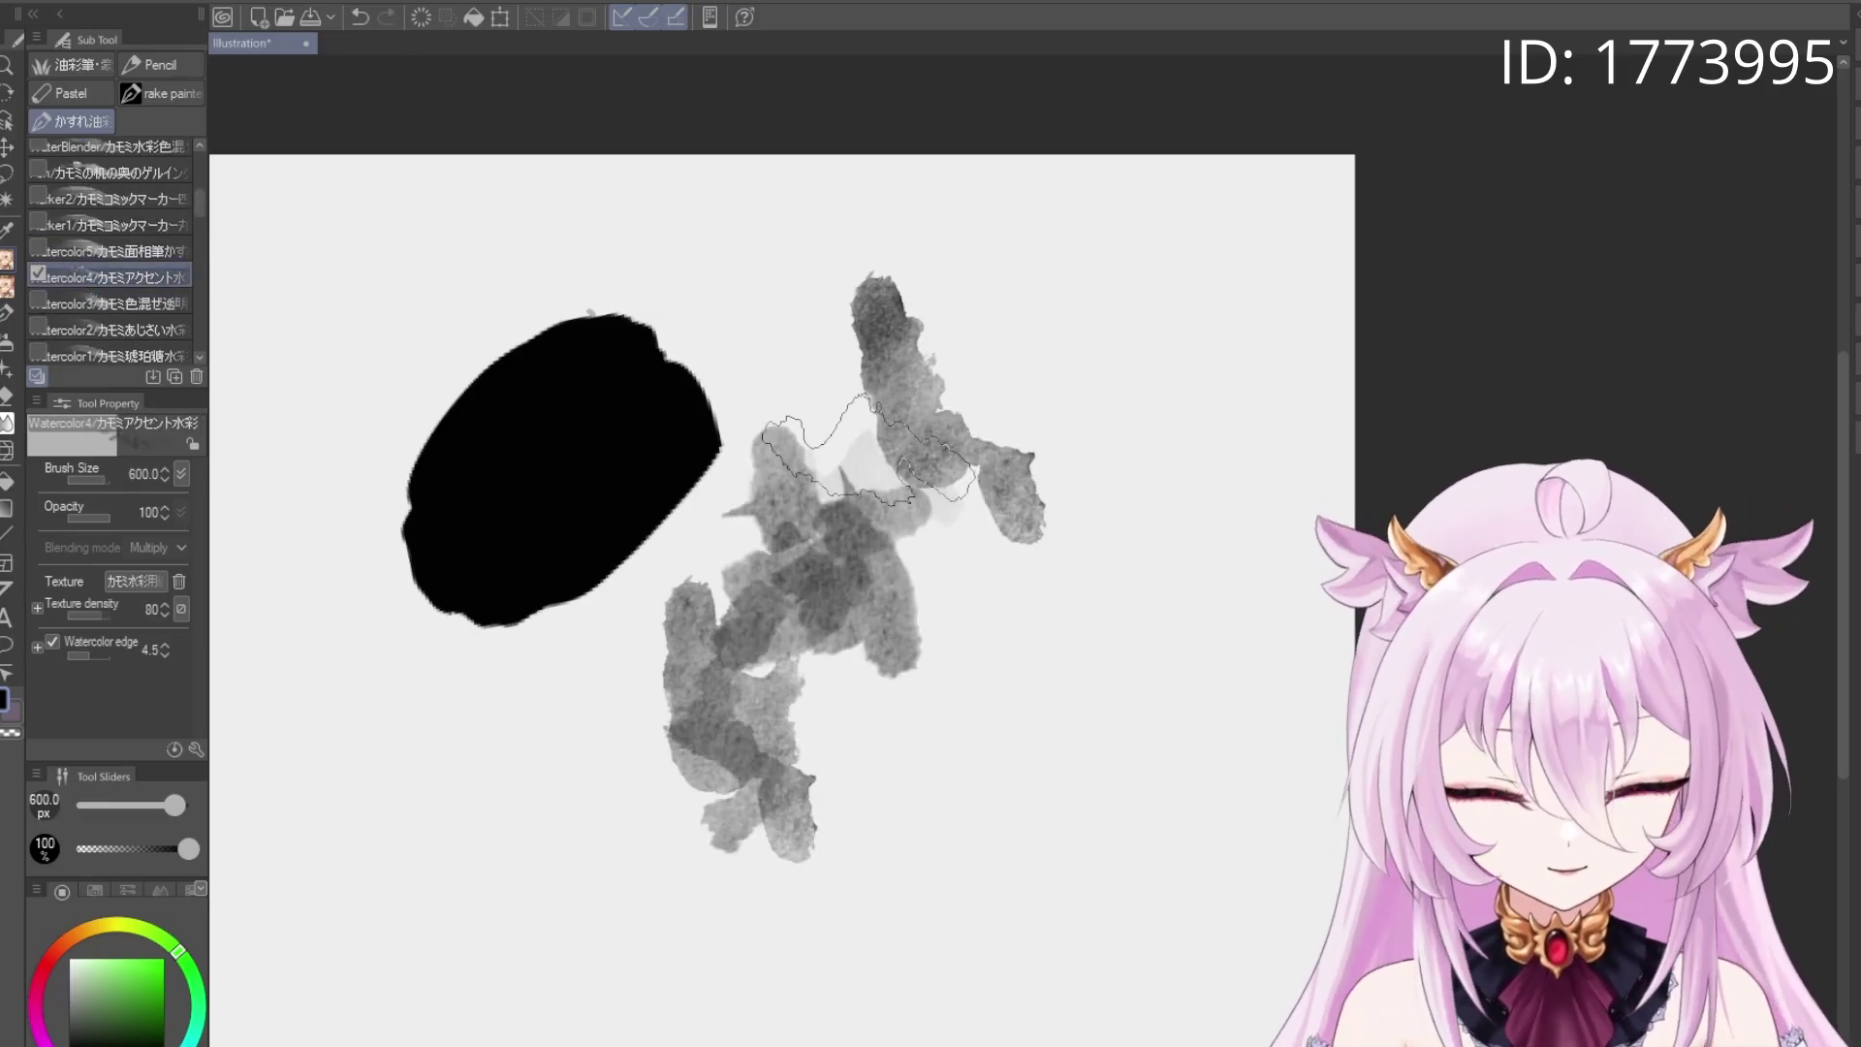
pyautogui.hotkey('ctrl', 'z')
# Switch to the Watercolor5 brush, enlarge it, try diagonal strokes beside the black shape and undo them
pyautogui.click(113, 249)
pyautogui.press(']')
pyautogui.press(']')
pyautogui.press(']')
pyautogui.press(']')
pyautogui.press(']')
pyautogui.press(']')
pyautogui.press(']')
pyautogui.press(']')
pyautogui.press(']')
pyautogui.press(']')
pyautogui.moveTo(848, 532)
pyautogui.mouseDown()
pyautogui.moveTo(869, 528)
pyautogui.moveTo(734, 756)
pyautogui.mouseUp()
pyautogui.hotkey('ctrl', 'z')
# Switch to the round comic marker Marker1, try layered diagonal strokes at 150 px and 700 px, and inspect the overlapping grey tones
pyautogui.click(112, 225)
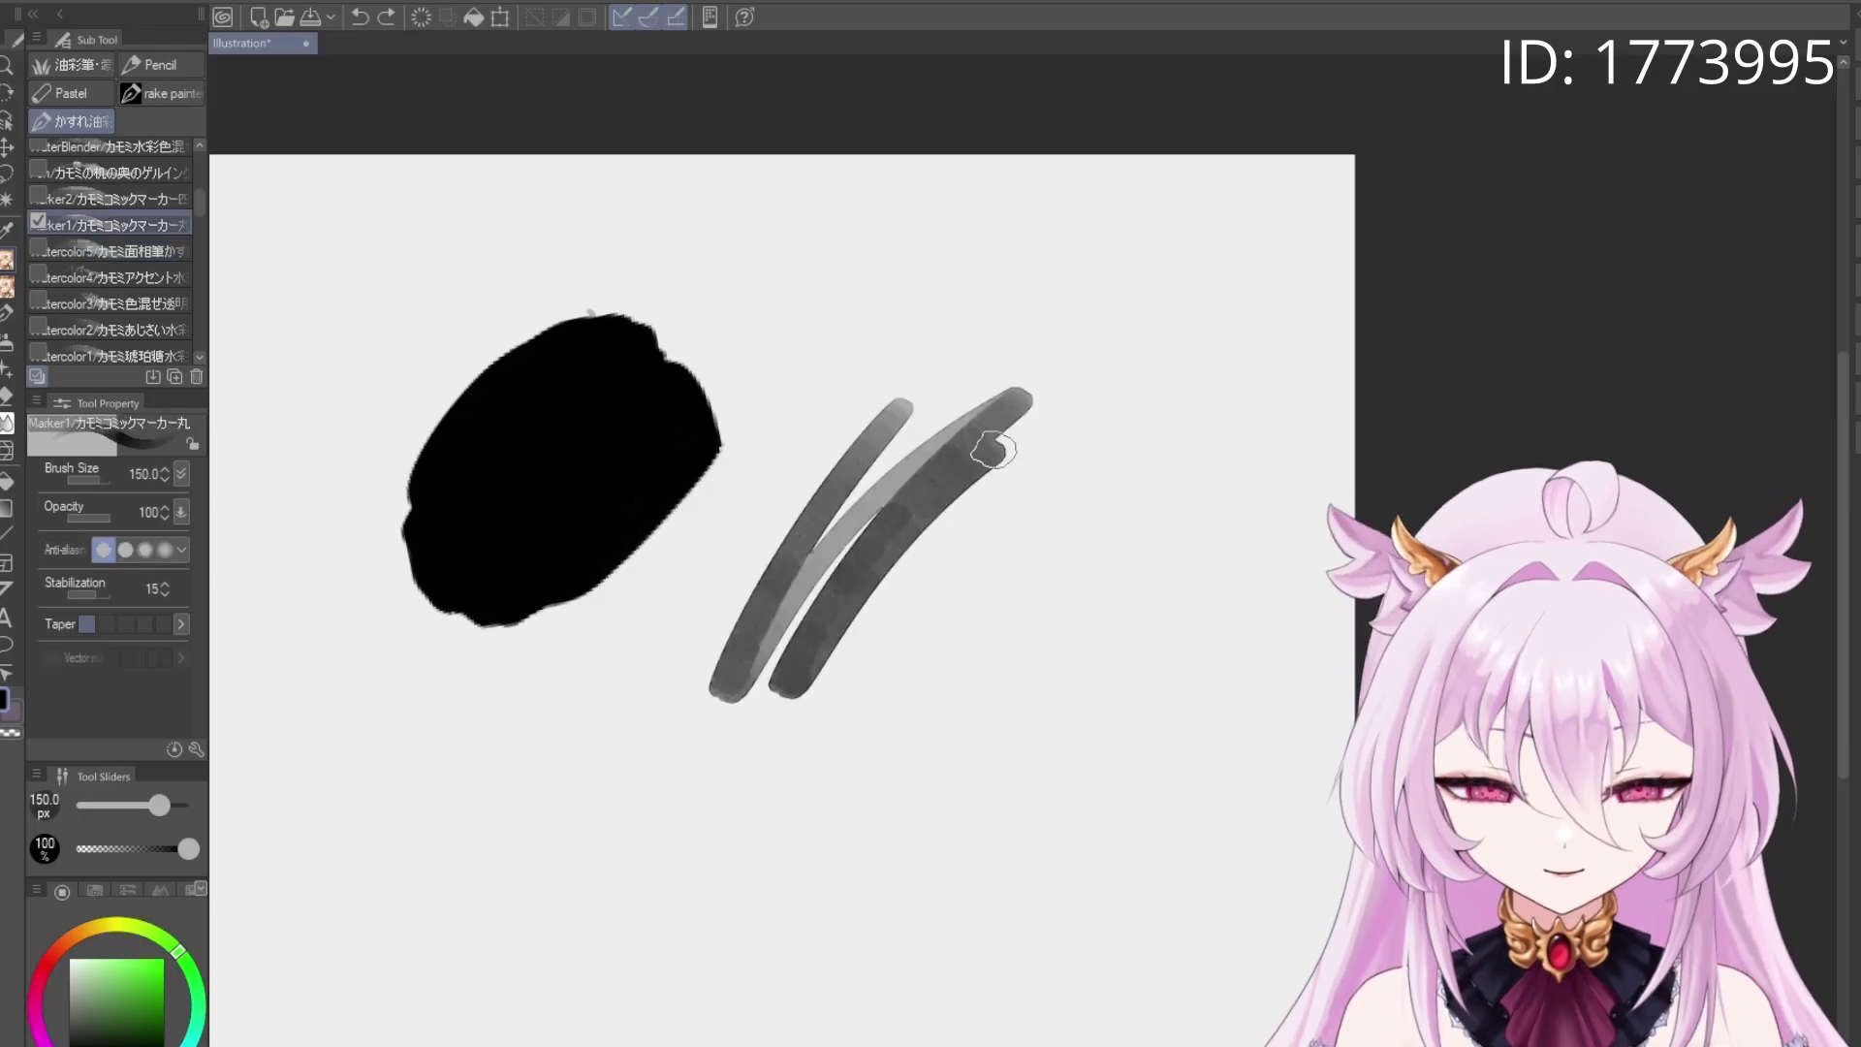
pyautogui.press(']')
pyautogui.press(']')
pyautogui.press(']')
pyautogui.moveTo(909, 465)
pyautogui.mouseDown()
pyautogui.moveTo(814, 527)
pyautogui.moveTo(683, 714)
pyautogui.moveTo(793, 557)
pyautogui.moveTo(931, 463)
pyautogui.moveTo(1023, 441)
pyautogui.moveTo(934, 561)
pyautogui.moveTo(824, 606)
pyautogui.moveTo(765, 738)
pyautogui.moveTo(678, 823)
pyautogui.moveTo(864, 486)
pyautogui.moveTo(747, 507)
pyautogui.moveTo(671, 671)
pyautogui.mouseUp()
pyautogui.hotkey('ctrl', 'z')
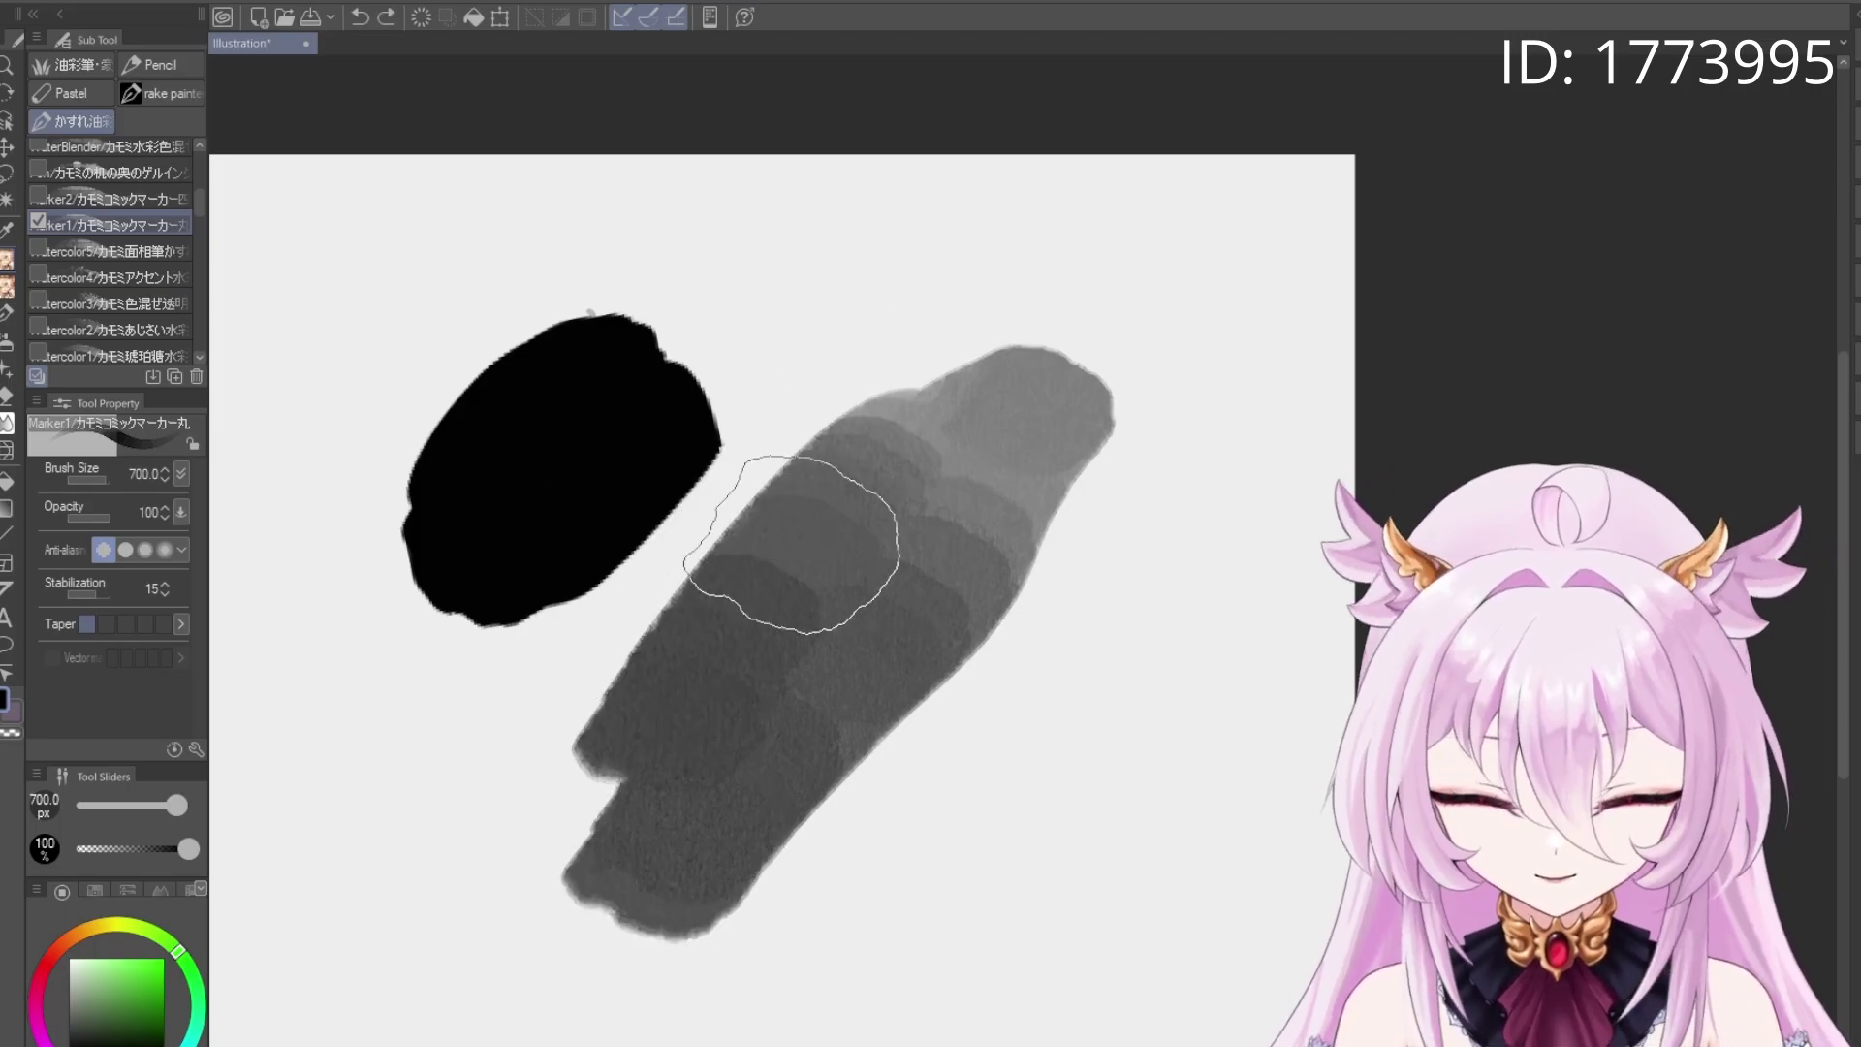
pyautogui.scroll(2, 790, 640)
pyautogui.scroll(1, 773, 648)
pyautogui.scroll(-4, 893, 643)
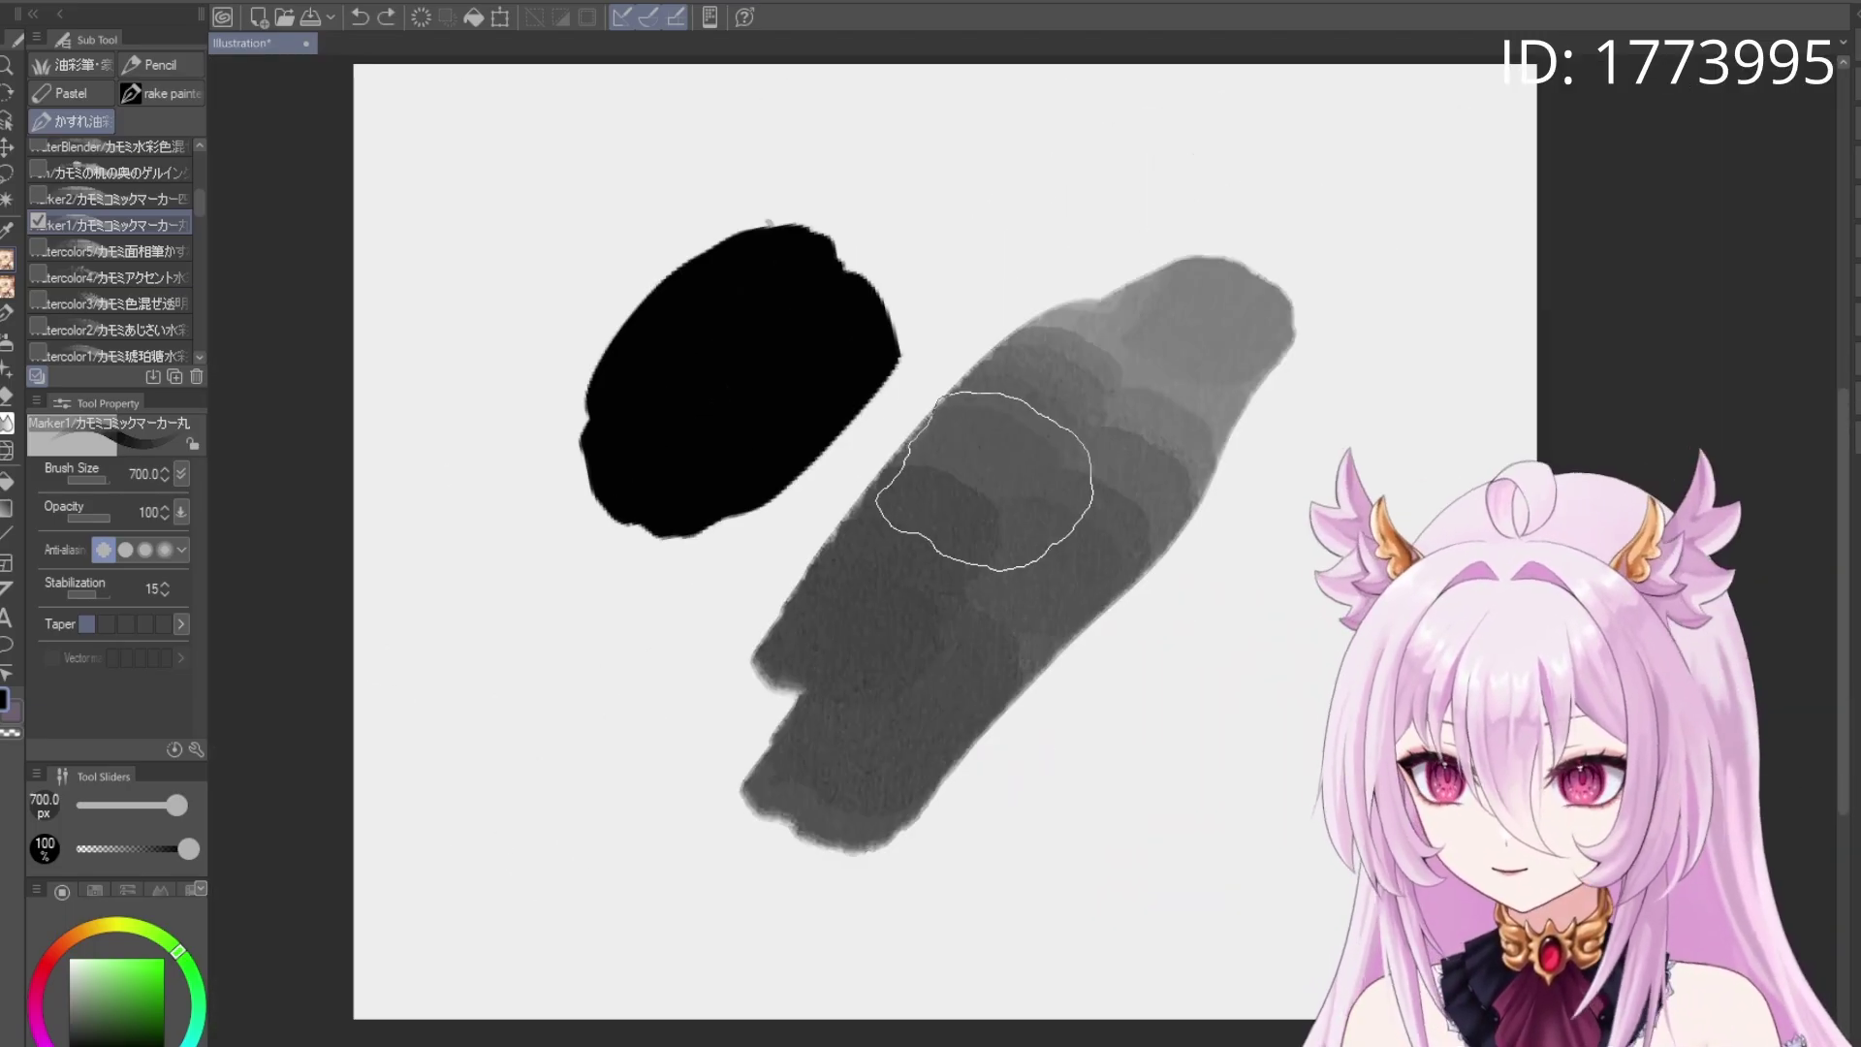
pyautogui.scroll(3, 1246, 299)
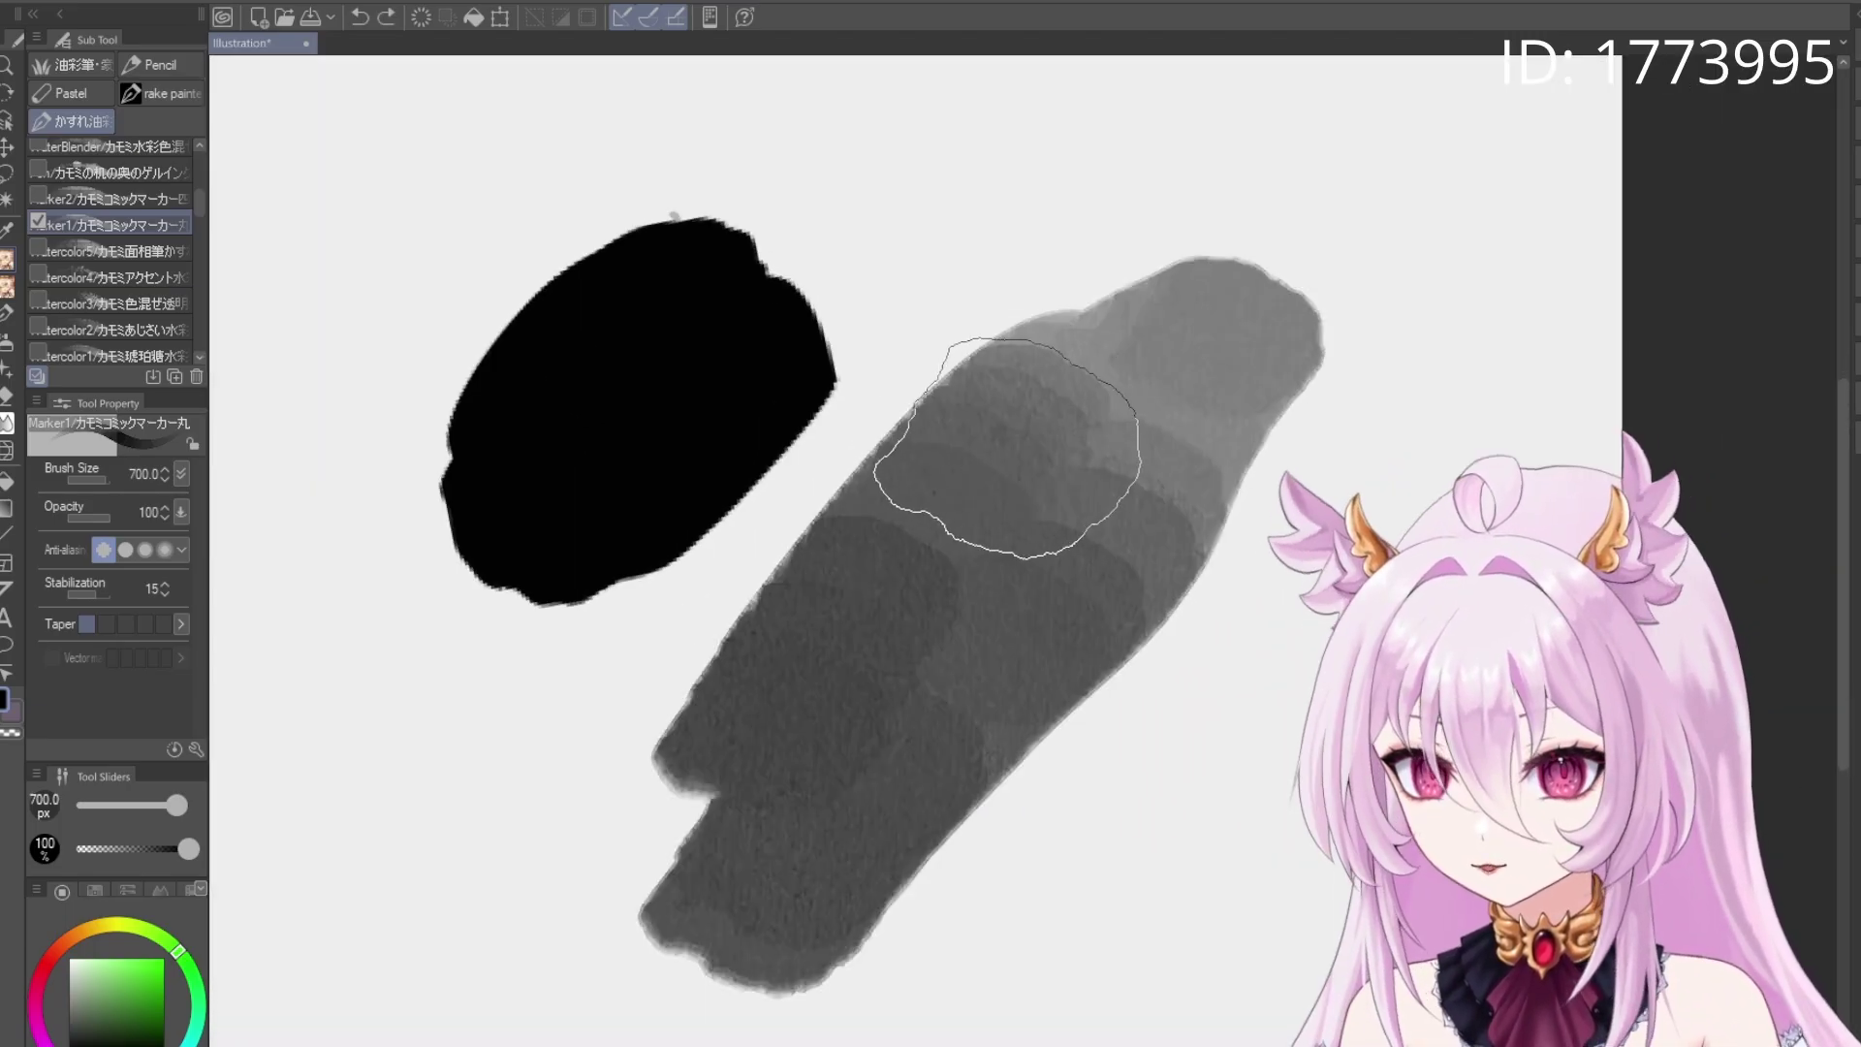
# Remove the Marker1 strokes, try the square Marker2 at 250 px and the カモミ gel ink pen at 170 px, and undo both tests
pyautogui.click(143, 201)
pyautogui.hotkey('ctrl', 'z')
pyautogui.moveTo(861, 460)
pyautogui.mouseDown()
pyautogui.moveTo(882, 686)
pyautogui.moveTo(1034, 573)
pyautogui.moveTo(1085, 671)
pyautogui.mouseUp()
pyautogui.hotkey('ctrl', 'z')
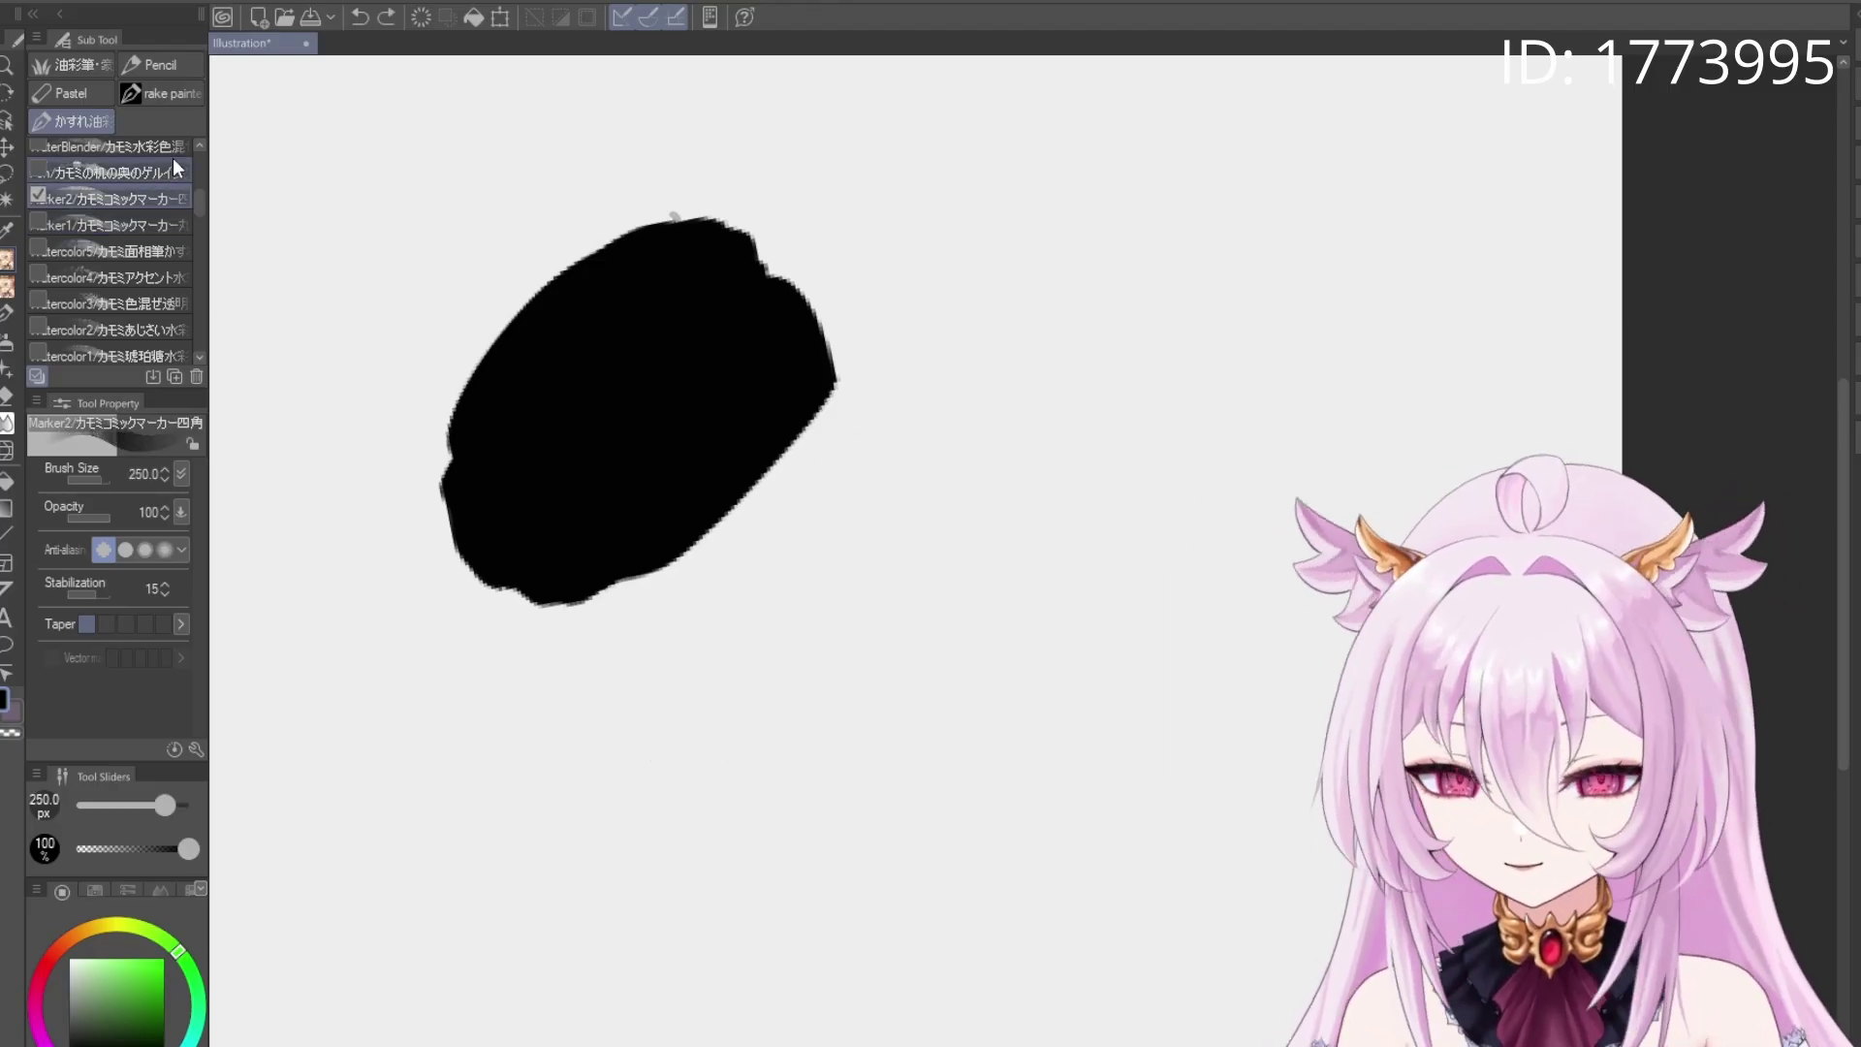
pyautogui.click(173, 166)
pyautogui.moveTo(954, 524)
pyautogui.mouseDown()
pyautogui.moveTo(841, 663)
pyautogui.moveTo(915, 538)
pyautogui.moveTo(1101, 424)
pyautogui.mouseUp()
pyautogui.hotkey('ctrl', 'z')
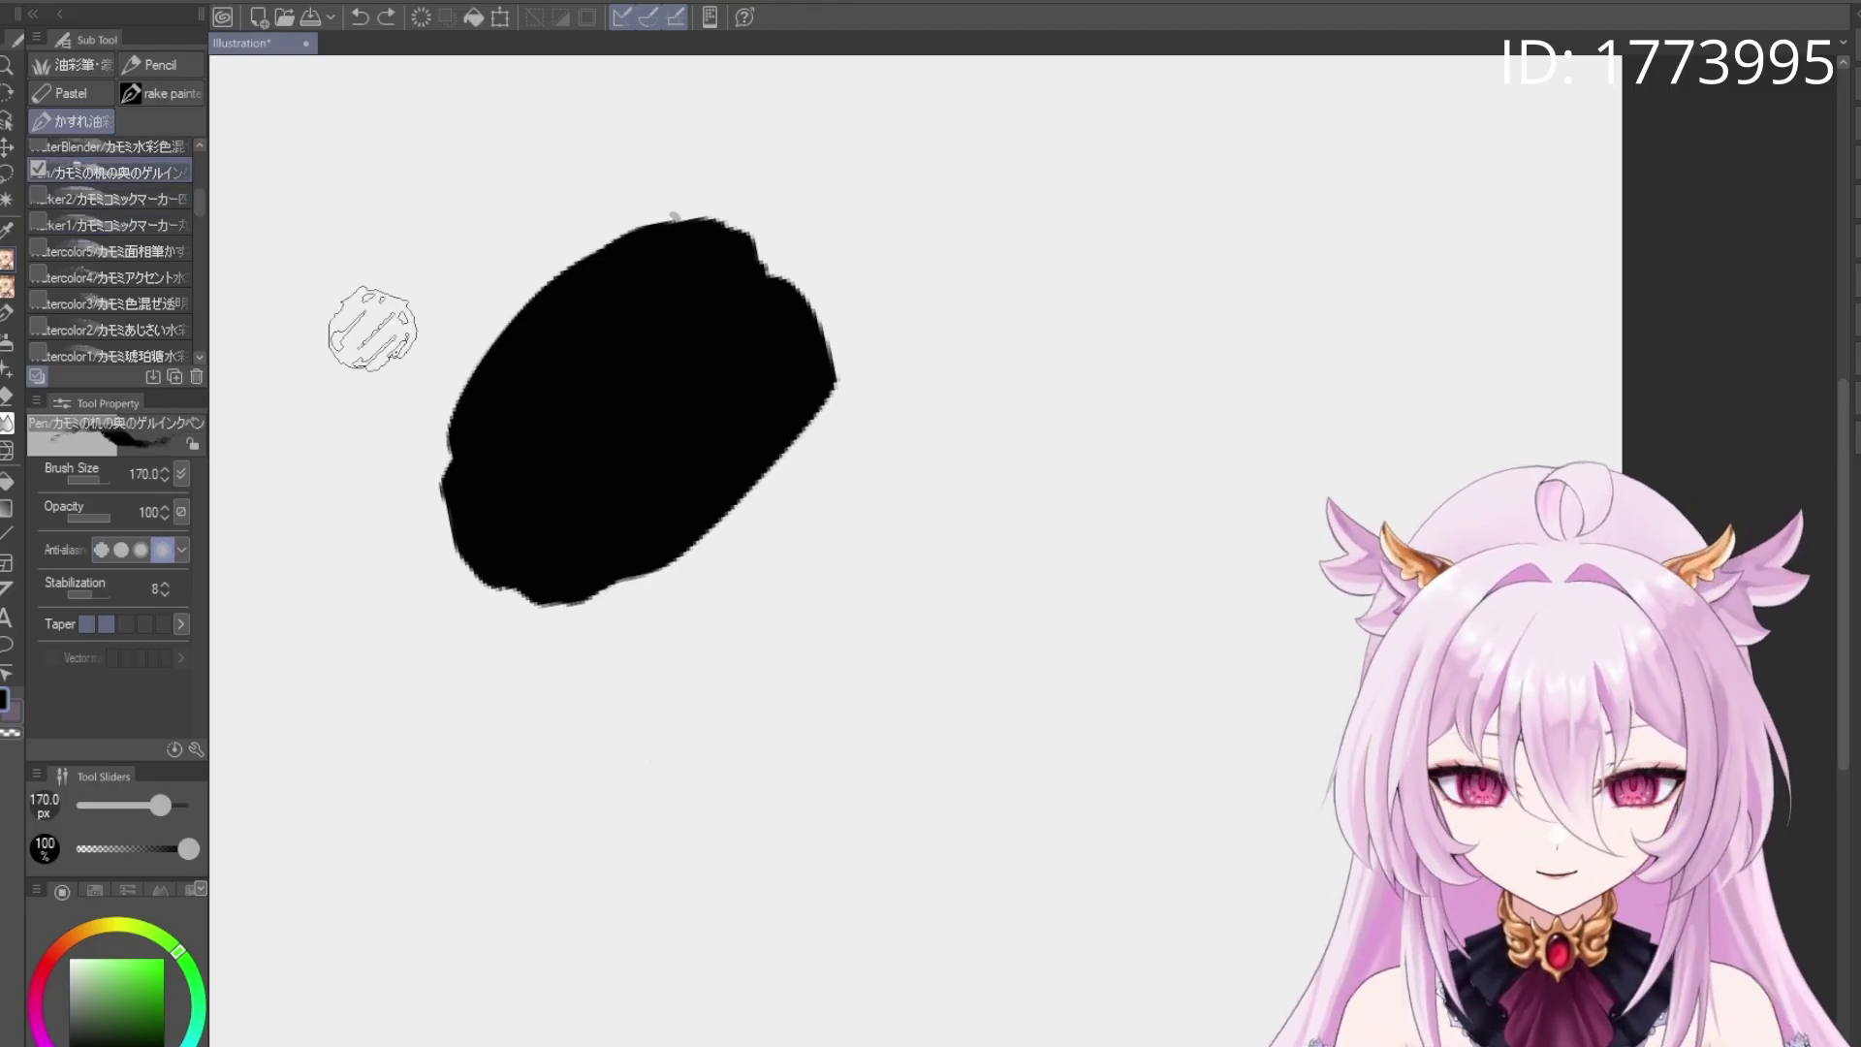
# Try the WaterBlender/カモミ水彩色混ぜ brush at 250 px and the WaterEraser/カモミ水彩水筆 on the black shape, undoing the strokes
pyautogui.scroll(2, 188, 242)
pyautogui.click(185, 238)
pyautogui.moveTo(793, 450)
pyautogui.mouseDown()
pyautogui.moveTo(735, 510)
pyautogui.moveTo(855, 318)
pyautogui.moveTo(838, 287)
pyautogui.moveTo(810, 382)
pyautogui.moveTo(852, 416)
pyautogui.moveTo(727, 696)
pyautogui.mouseUp()
pyautogui.hotkey('ctrl', 'z')
pyautogui.hotkey('ctrl', 'z')
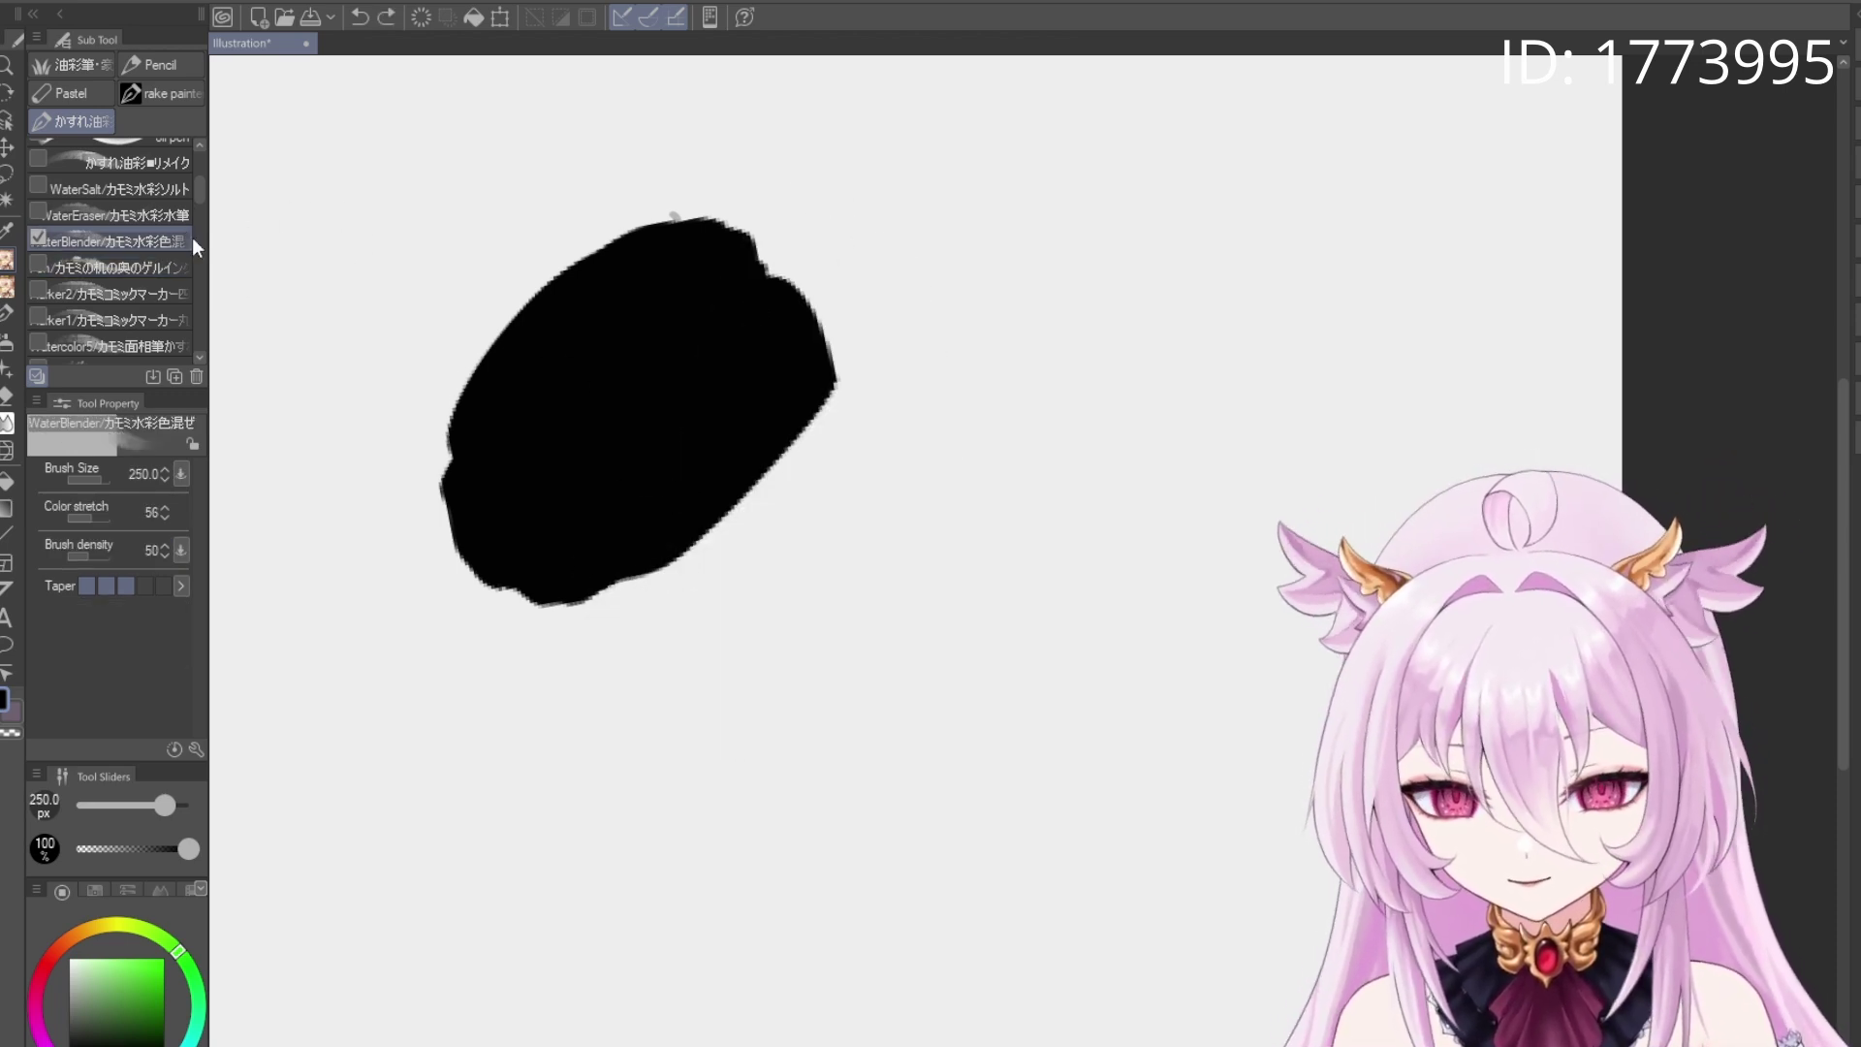
pyautogui.click(184, 214)
pyautogui.moveTo(905, 366)
pyautogui.mouseDown()
pyautogui.moveTo(860, 353)
pyautogui.moveTo(706, 478)
pyautogui.moveTo(725, 499)
pyautogui.mouseUp()
# Select WaterSalt/カモミ水彩ソルト, try speckled salt textures over the black shape up to 700 px, and undo them
pyautogui.hotkey('ctrl', 'z')
pyautogui.click(116, 189)
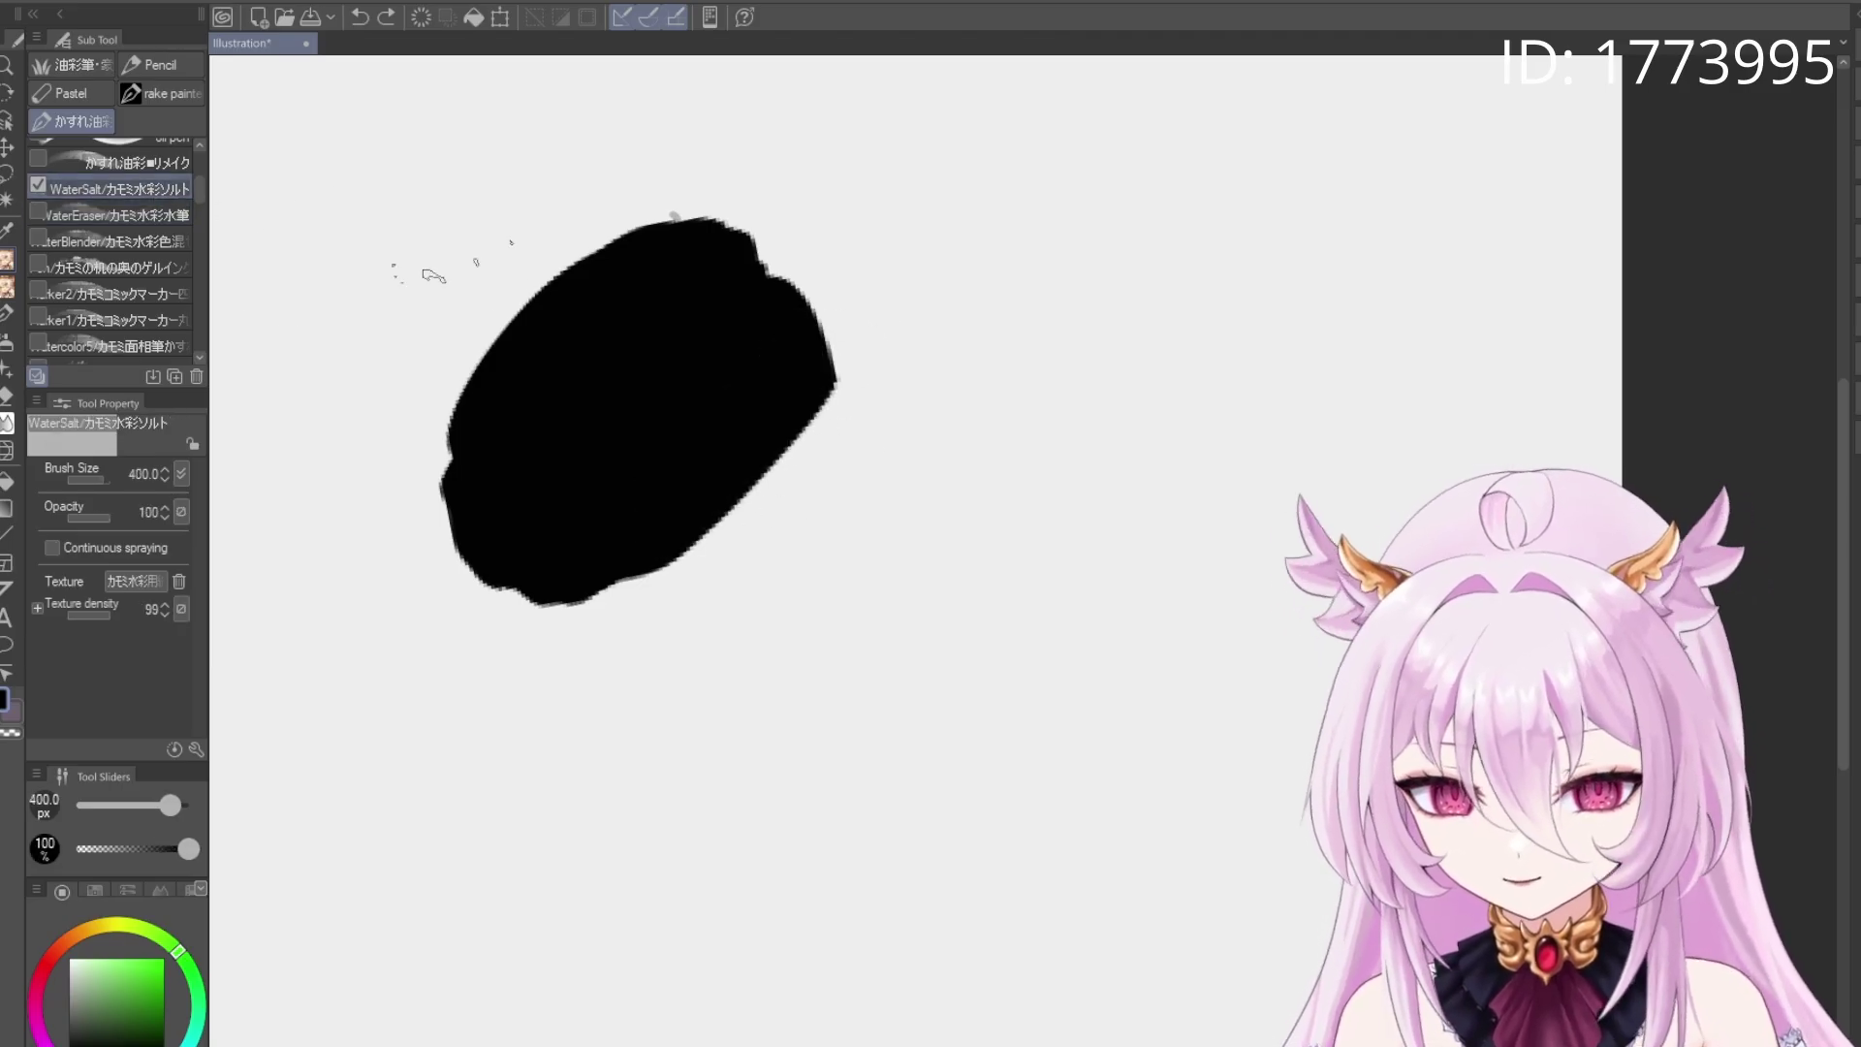
pyautogui.moveTo(831, 386)
pyautogui.mouseDown()
pyautogui.moveTo(860, 245)
pyautogui.moveTo(766, 408)
pyautogui.moveTo(881, 445)
pyautogui.moveTo(766, 417)
pyautogui.moveTo(709, 337)
pyautogui.moveTo(655, 454)
pyautogui.moveTo(591, 378)
pyautogui.moveTo(620, 330)
pyautogui.moveTo(673, 447)
pyautogui.mouseUp()
pyautogui.hotkey('ctrl', 'z')
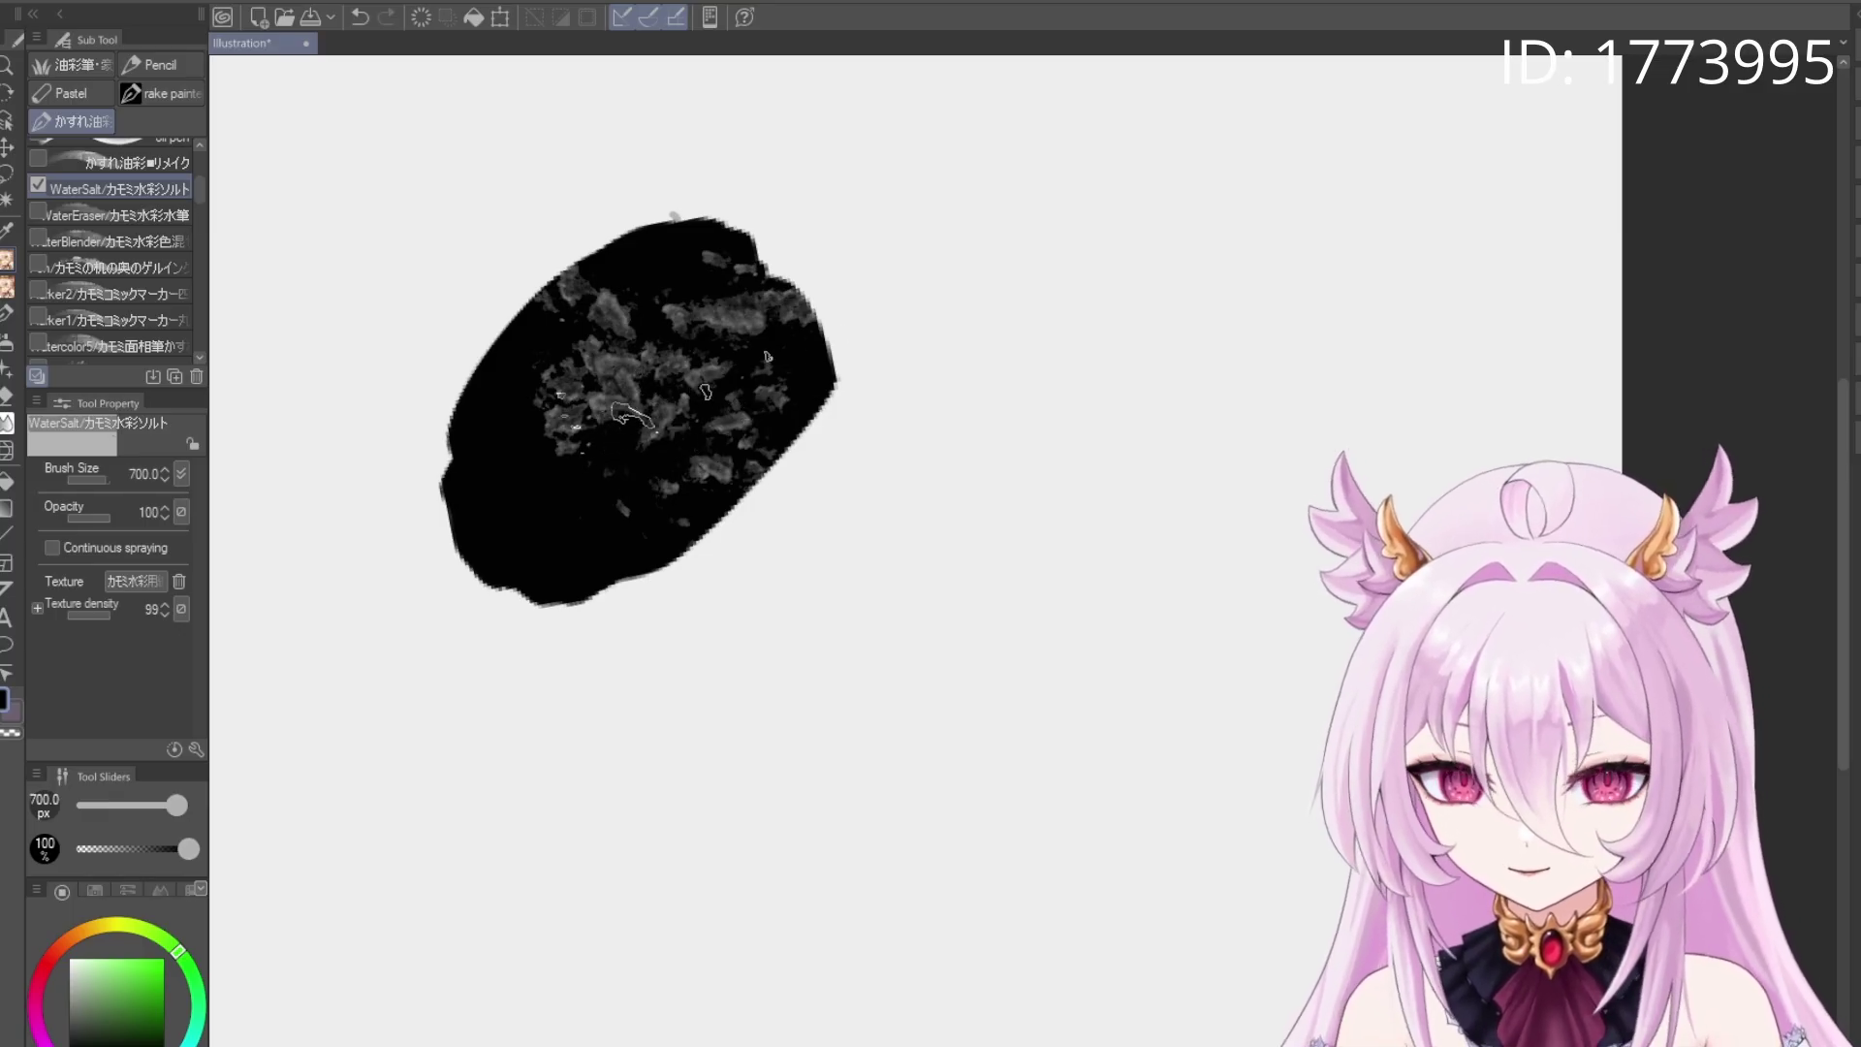
pyautogui.hotkey('ctrl', 'z')
pyautogui.moveTo(752, 403); pyautogui.dragTo(656, 443)
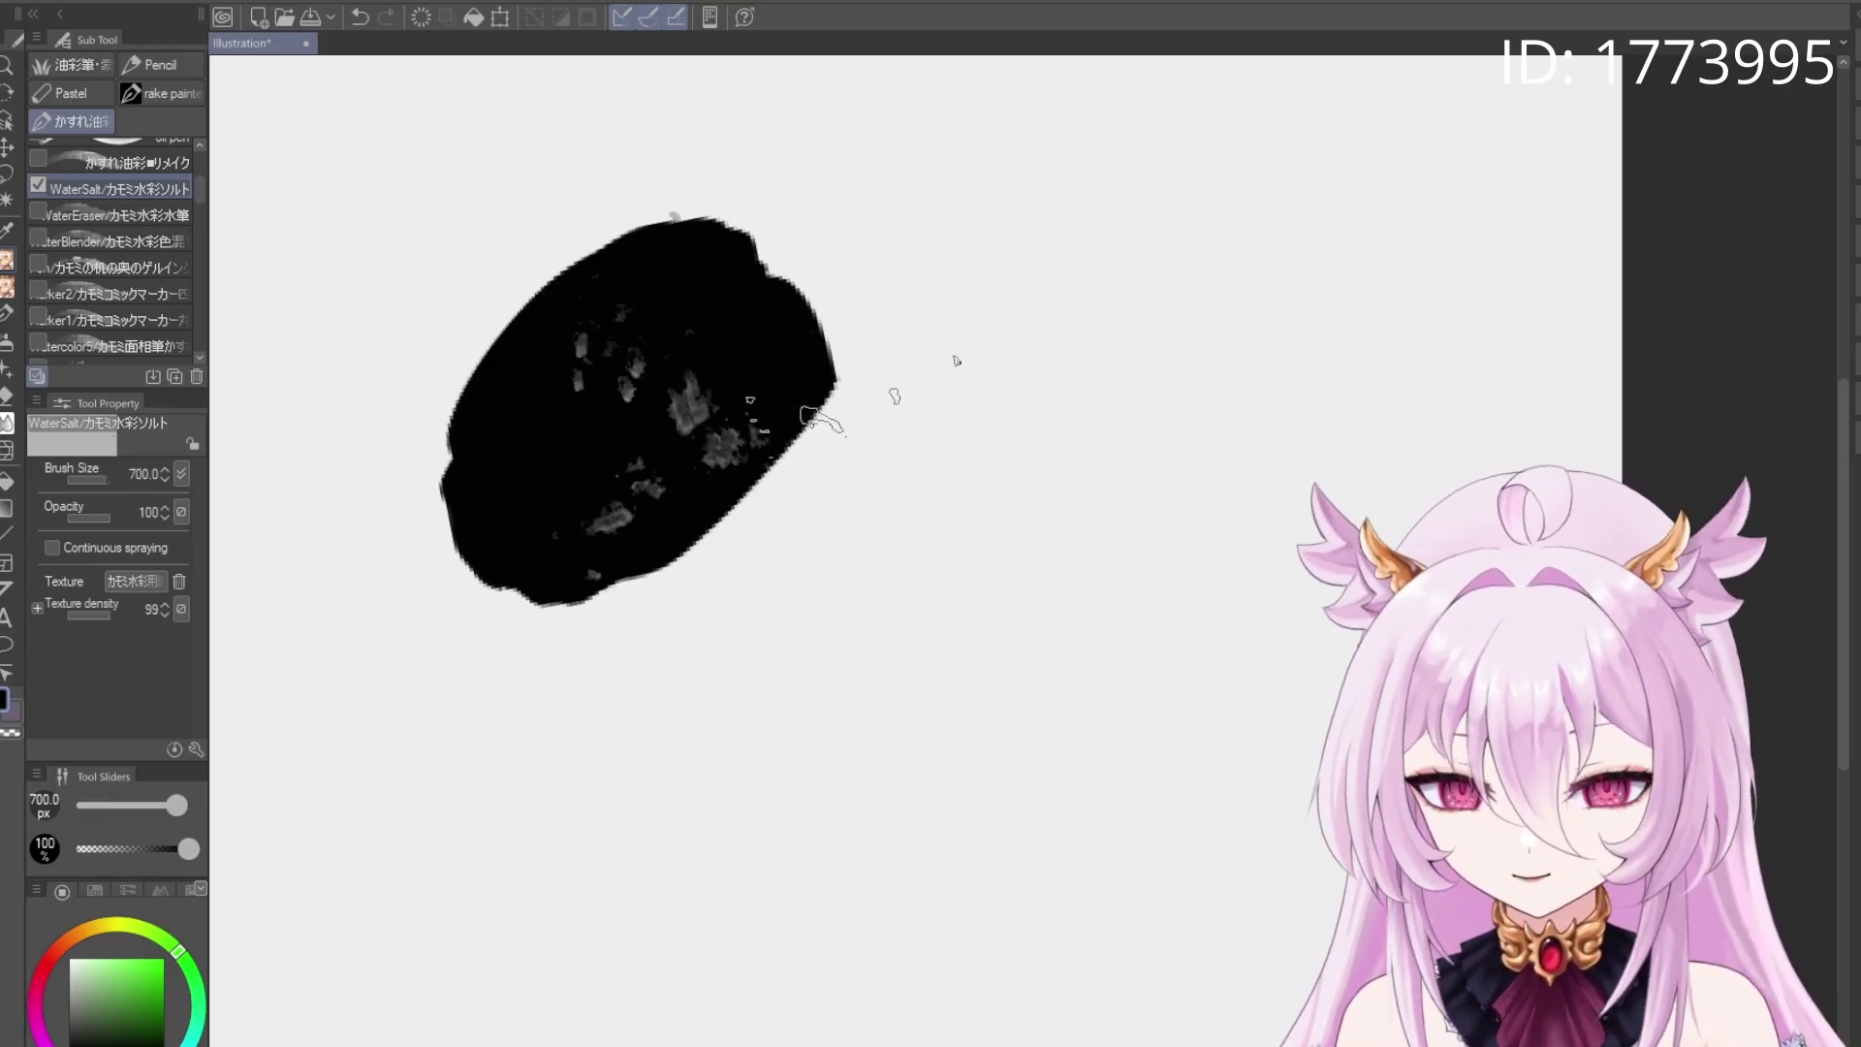
pyautogui.hotkey('ctrl', 'z')
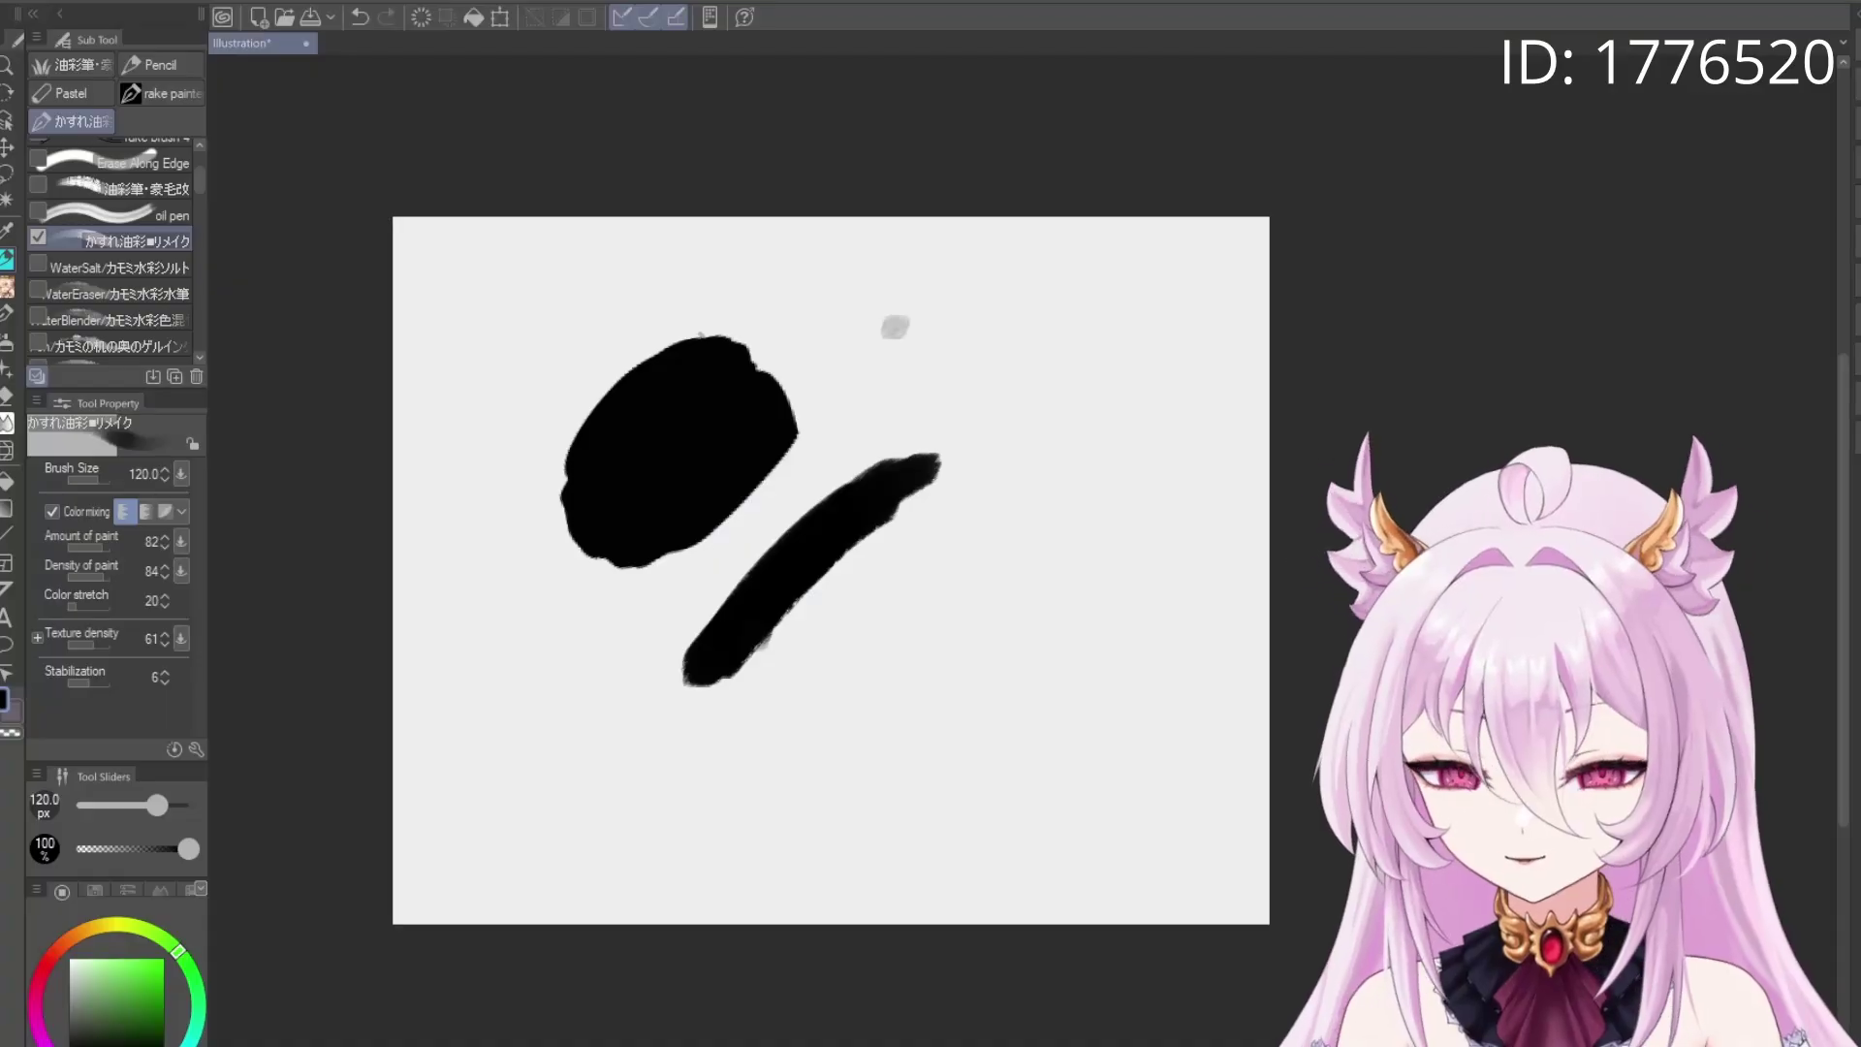
# Clear the canvas, try black and light green strokes with the かすれ油彩■リメイク brush at 300 px, and undo them
pyautogui.click(420, 18)
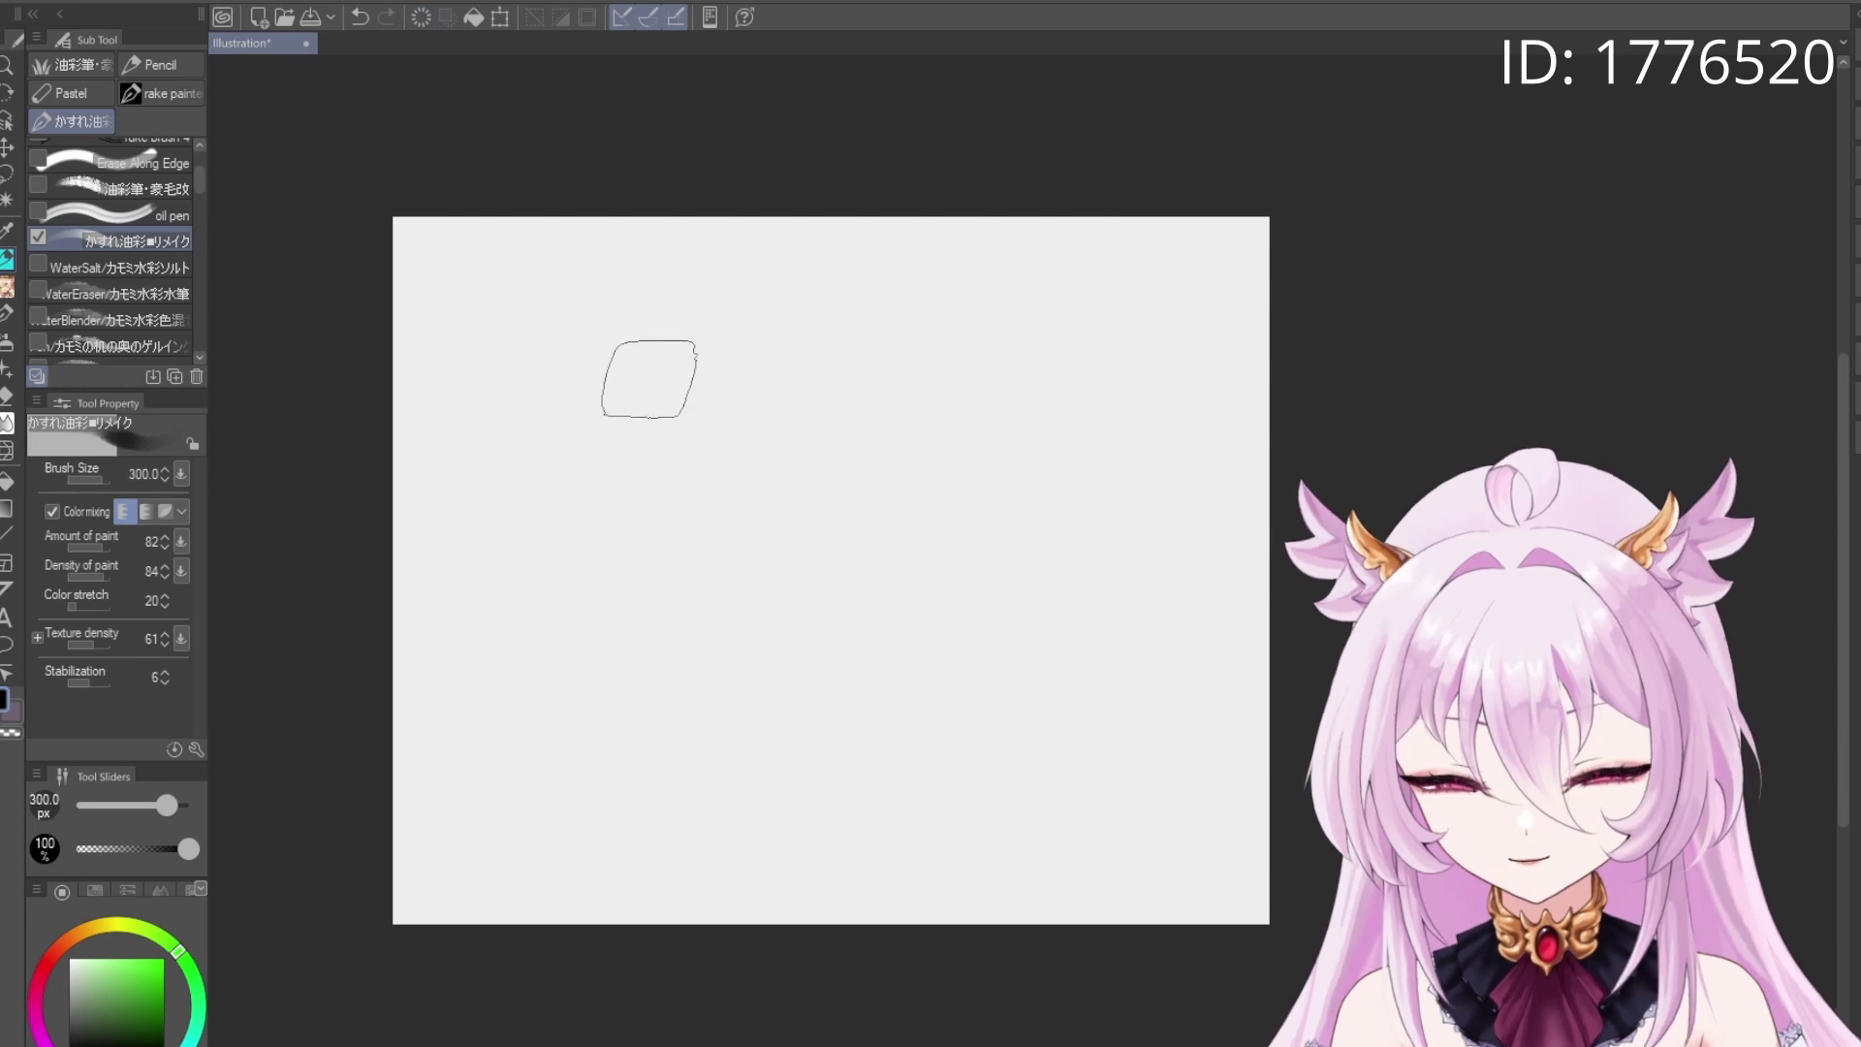
pyautogui.moveTo(509, 509)
pyautogui.mouseDown()
pyautogui.moveTo(781, 340)
pyautogui.moveTo(769, 382)
pyautogui.mouseUp()
pyautogui.hotkey('ctrl', 'z')
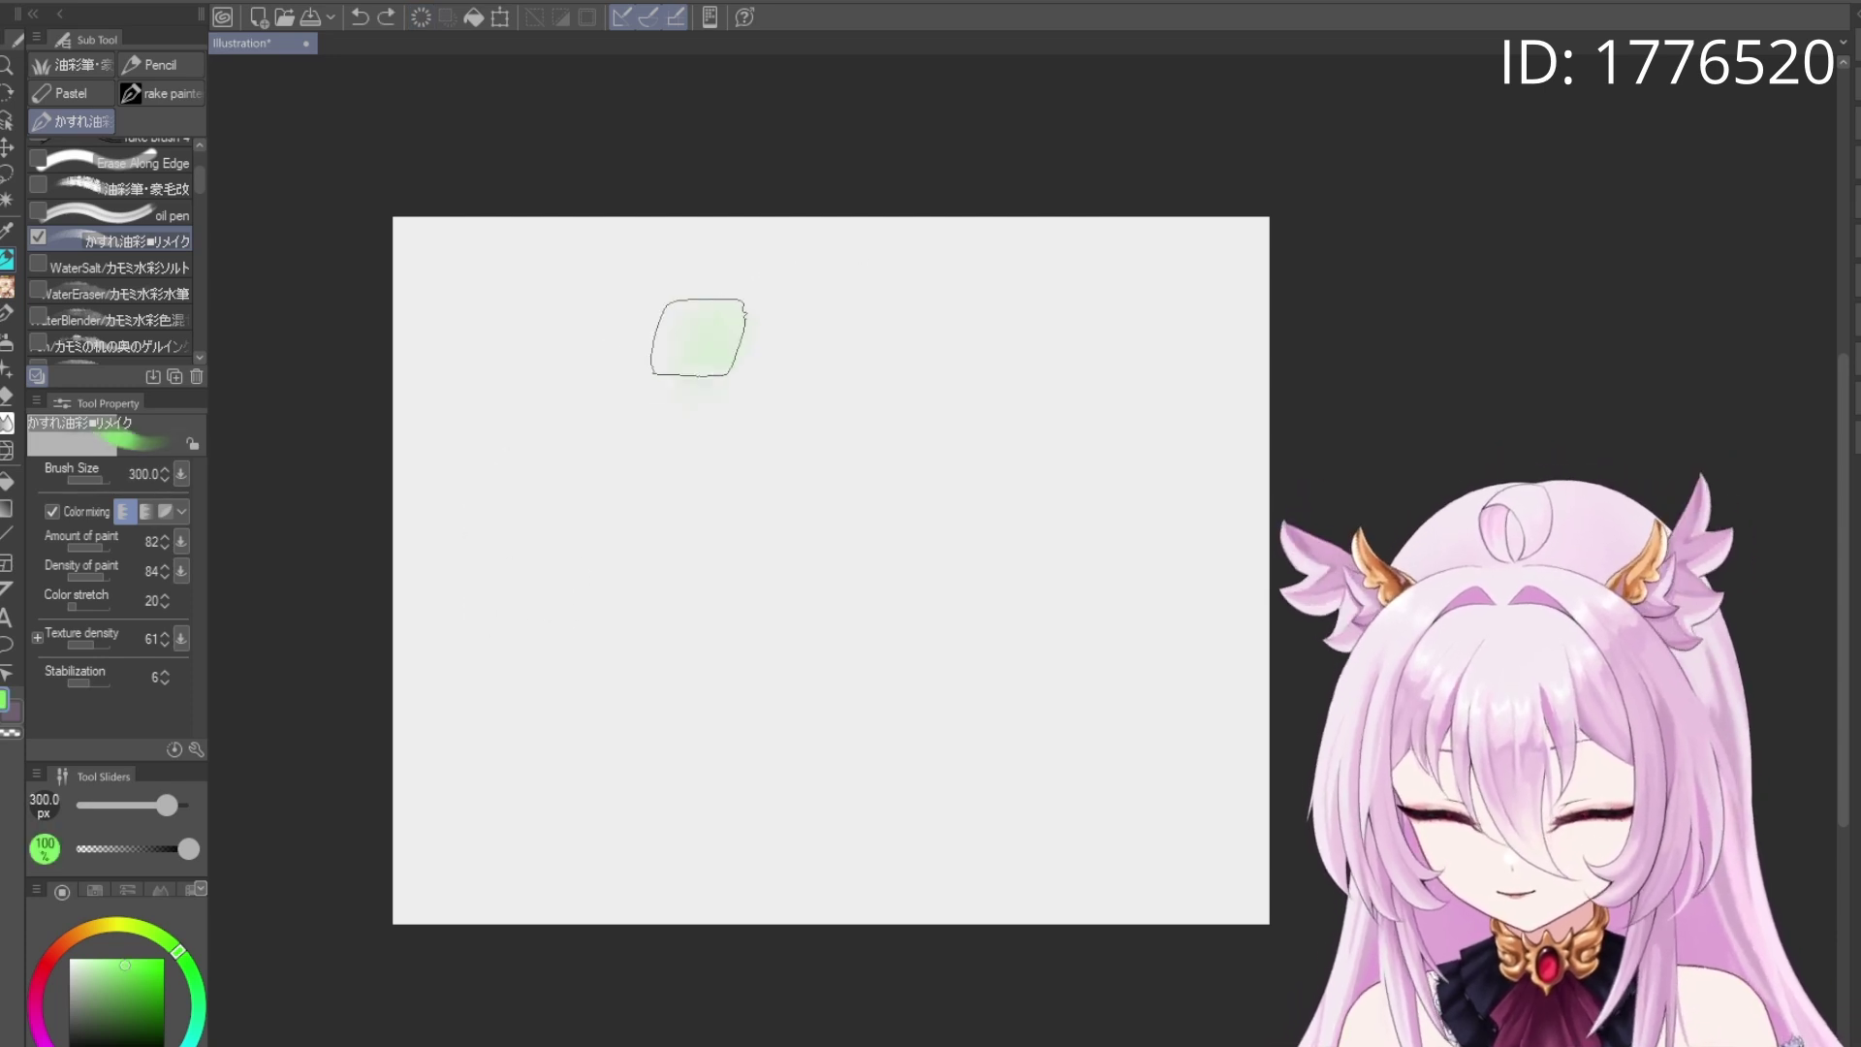
pyautogui.moveTo(477, 540); pyautogui.dragTo(685, 332)
pyautogui.hotkey('ctrl', 'z')
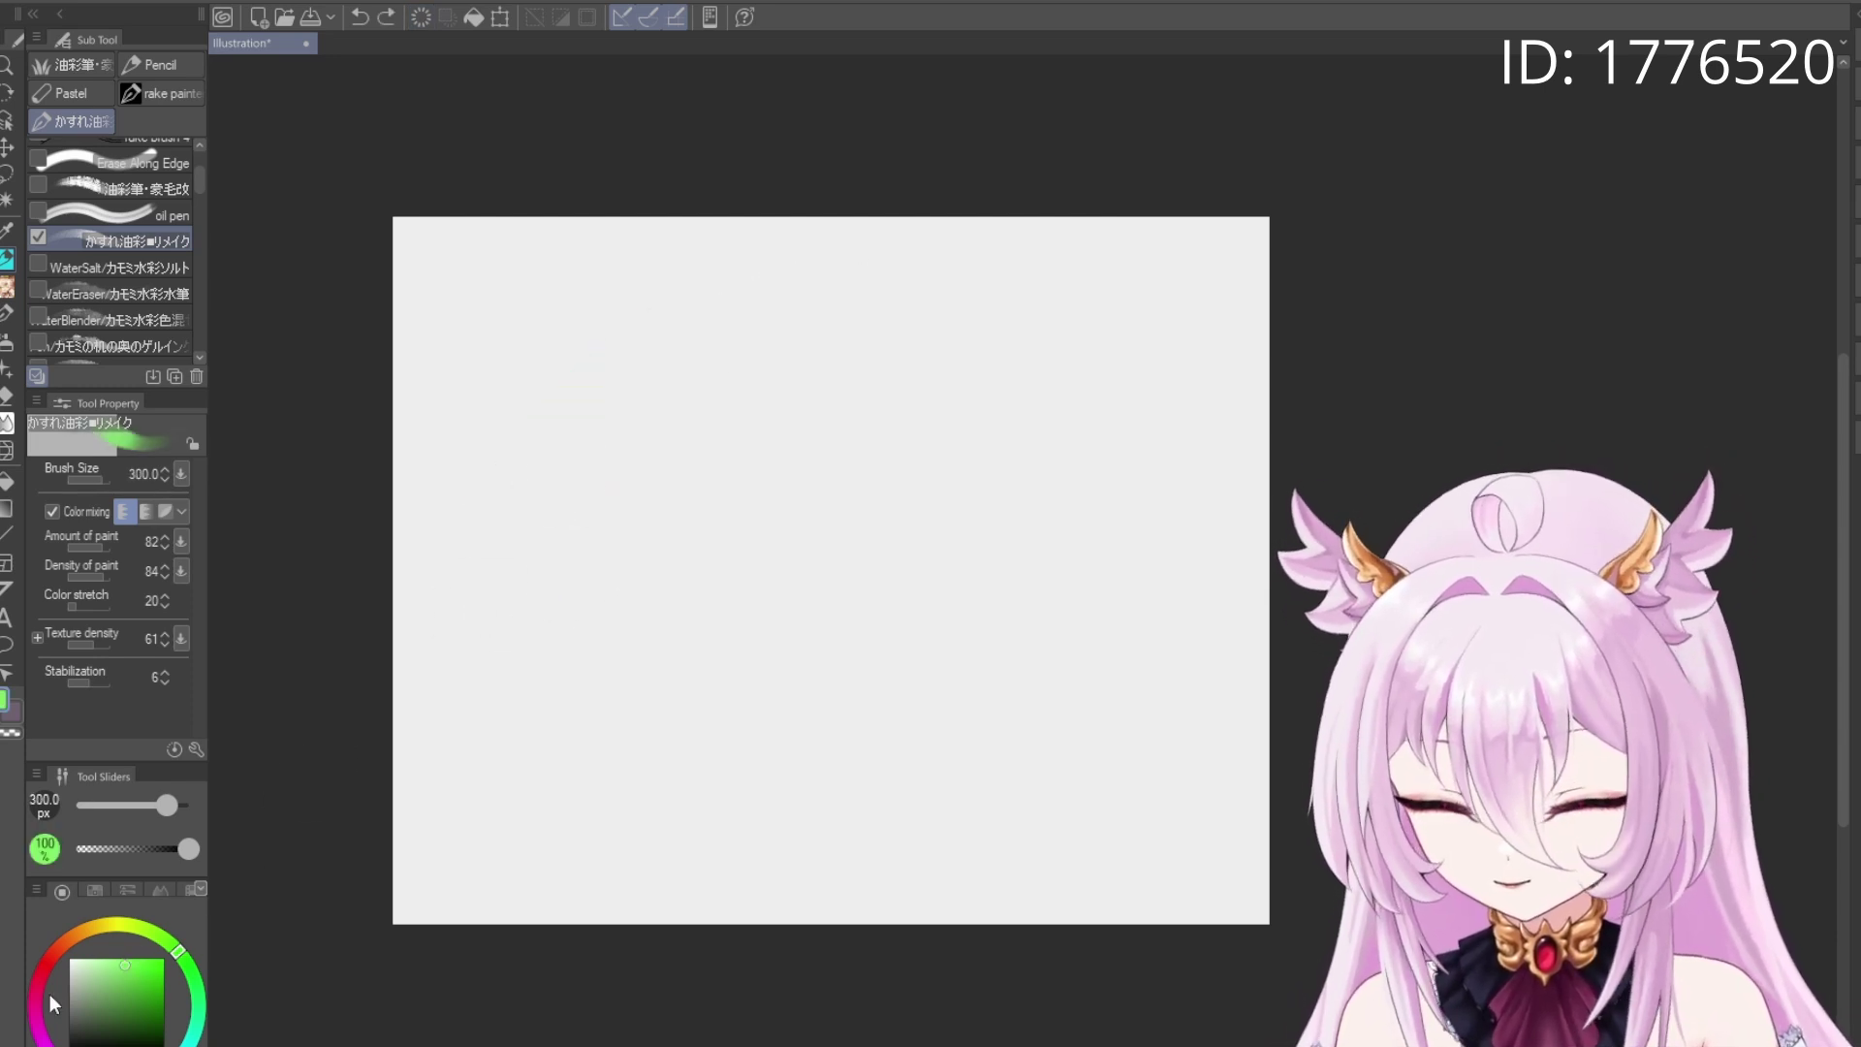
# Change the colour to purple, try broad かすれ油彩■リメイク strokes at 300 px and 600 px, and undo them
pyautogui.click(51, 1003)
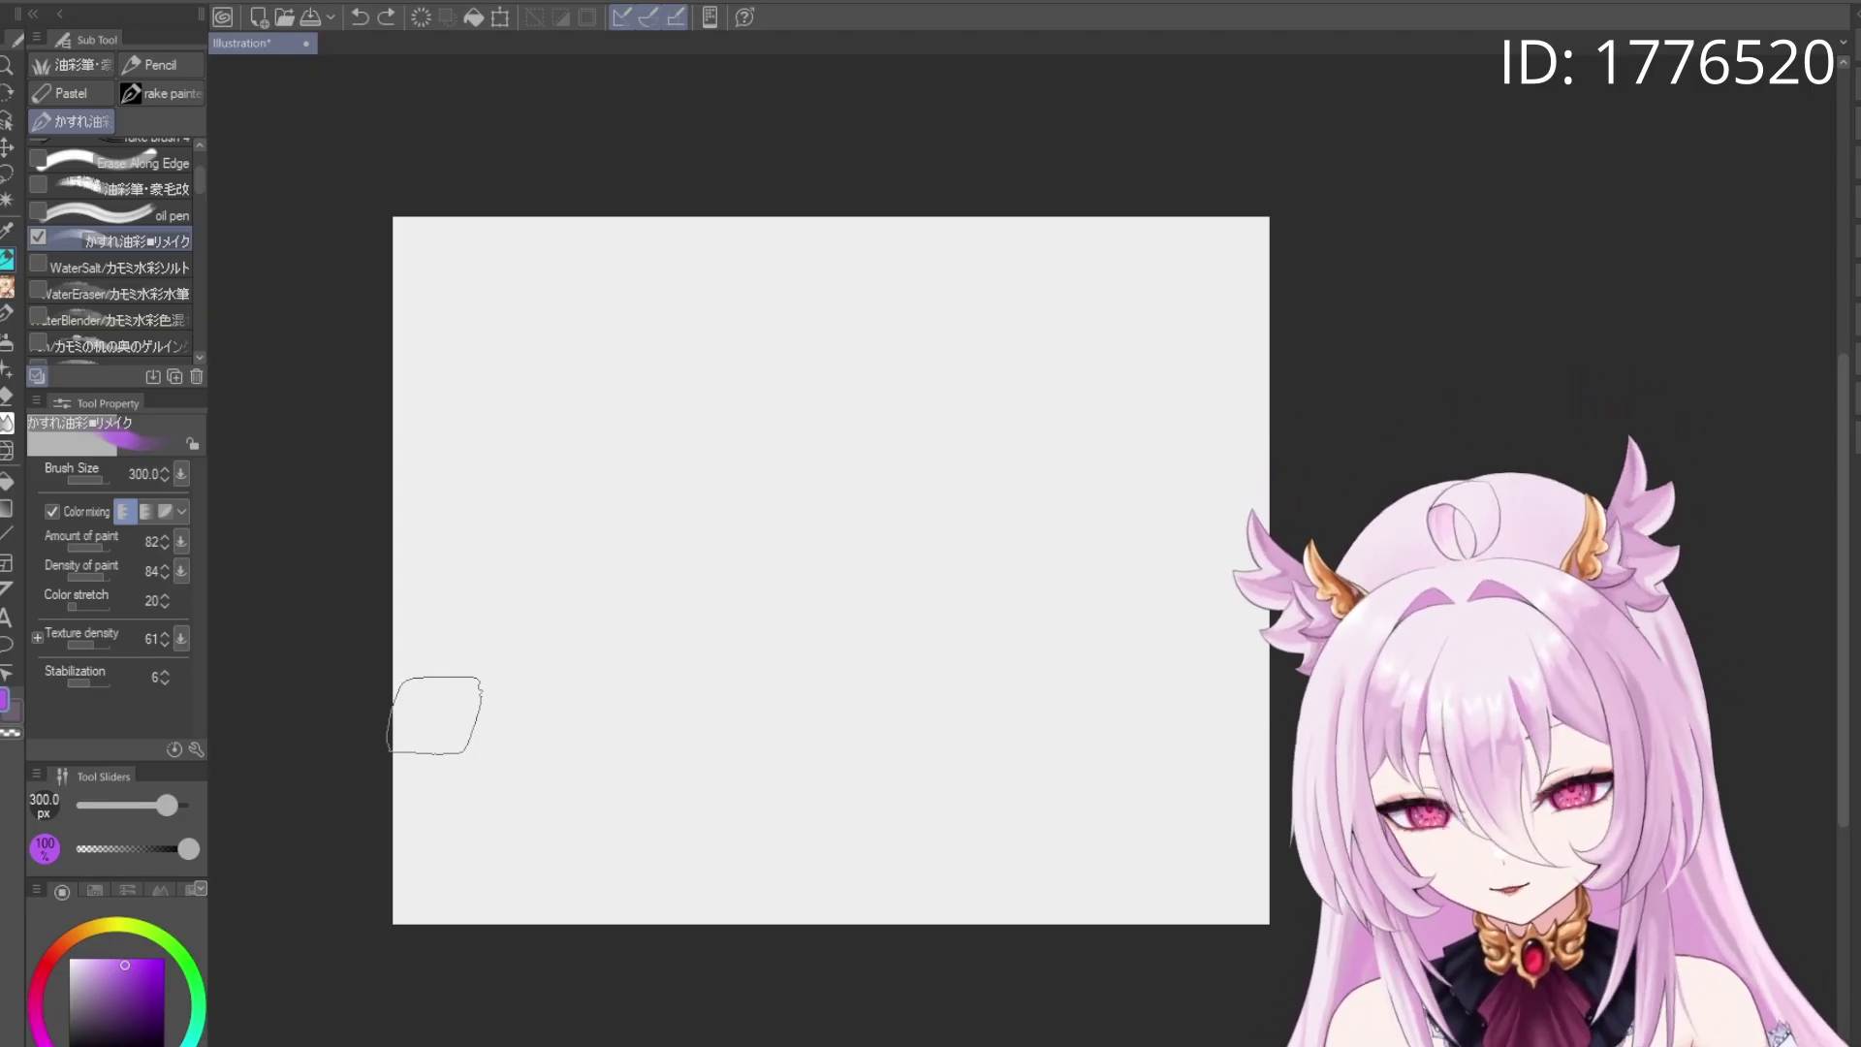
pyautogui.moveTo(743, 318)
pyautogui.mouseDown()
pyautogui.moveTo(652, 409)
pyautogui.moveTo(648, 543)
pyautogui.mouseUp()
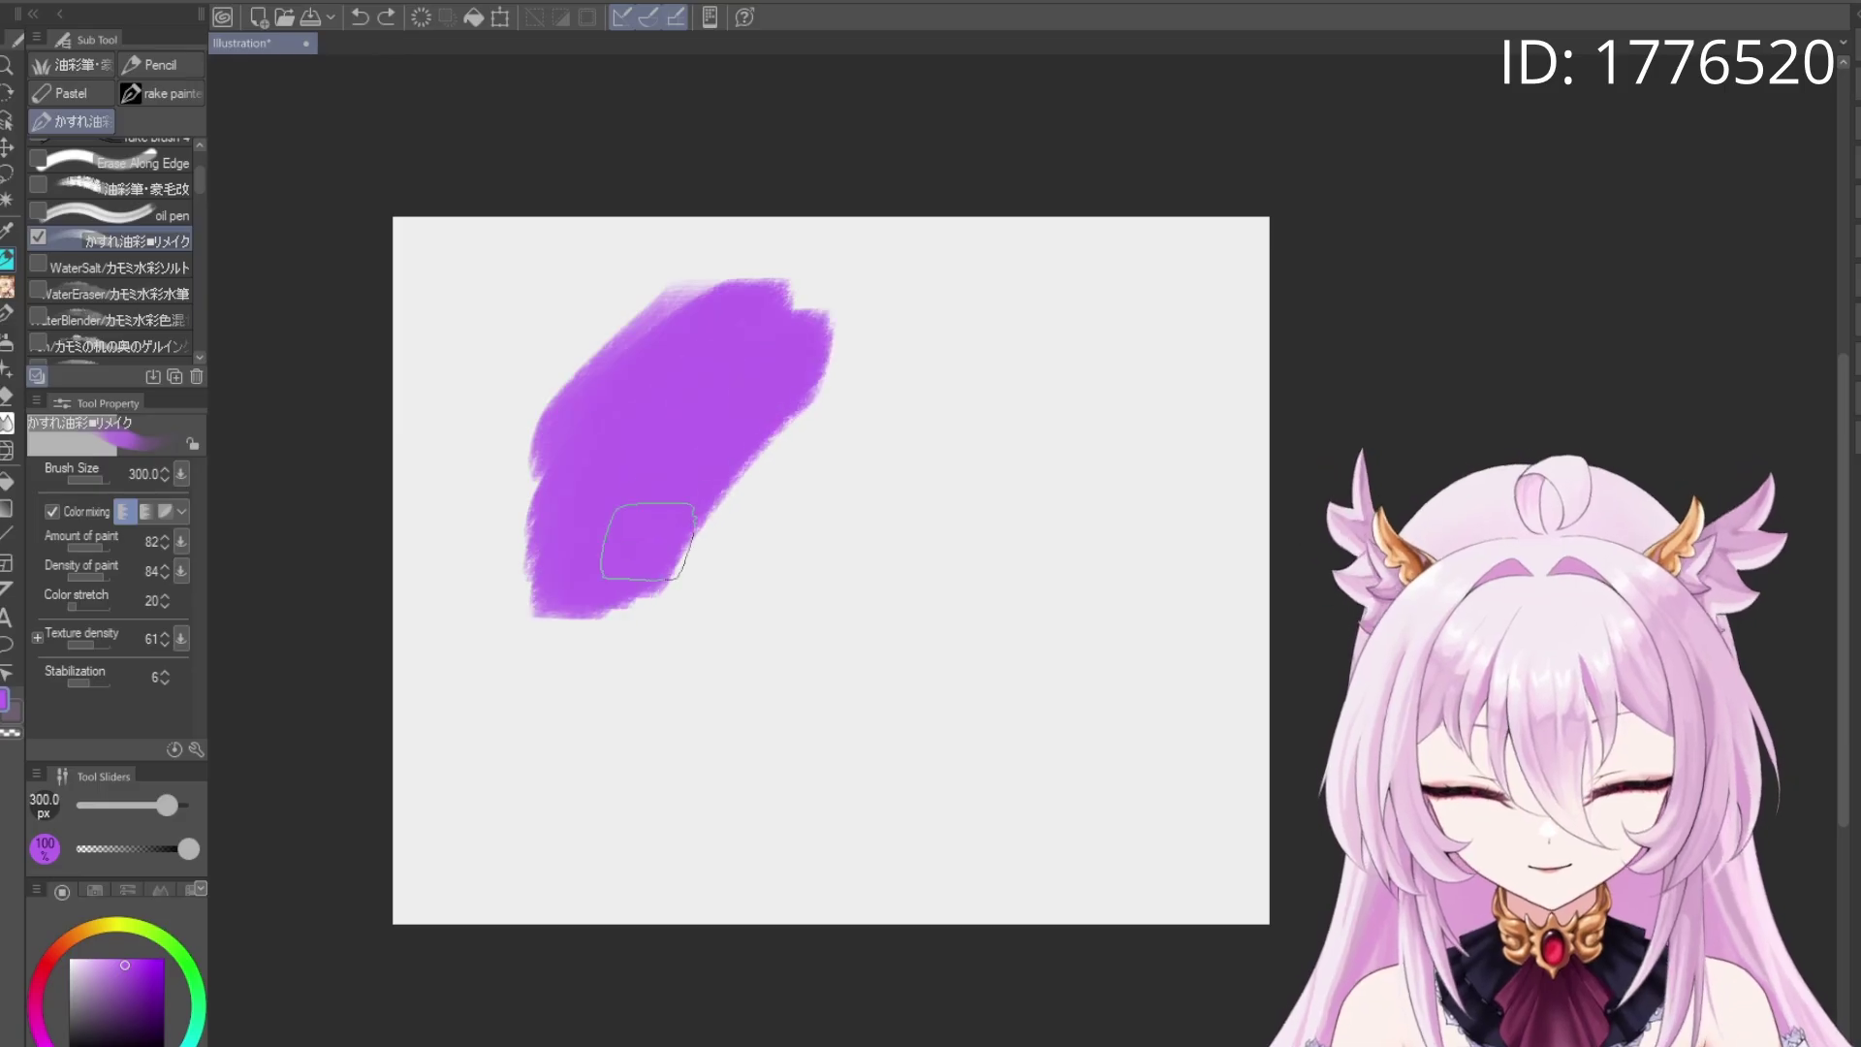
pyautogui.hotkey('ctrl', 'z')
pyautogui.press(']')
pyautogui.moveTo(703, 356)
pyautogui.mouseDown()
pyautogui.moveTo(603, 453)
pyautogui.moveTo(719, 417)
pyautogui.mouseUp()
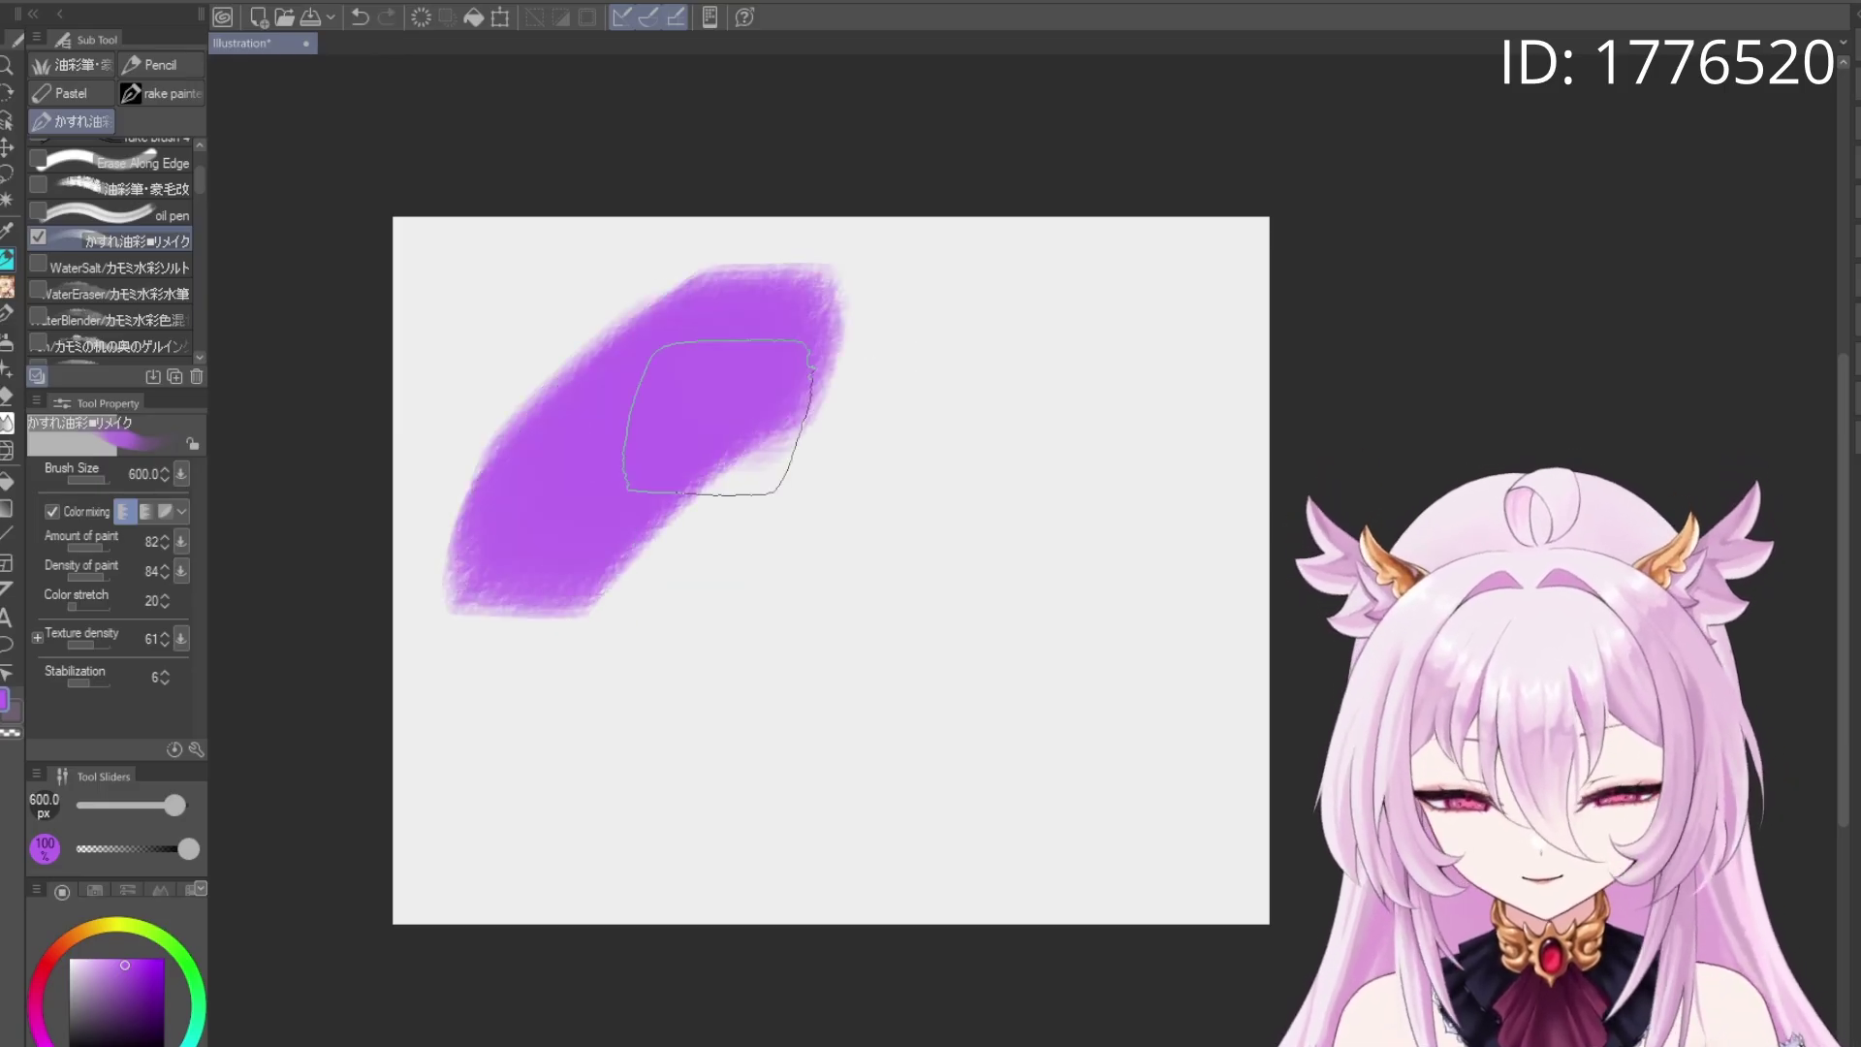
pyautogui.hotkey('ctrl', 'z')
pyautogui.moveTo(700, 338)
pyautogui.mouseDown()
pyautogui.moveTo(594, 470)
pyautogui.moveTo(773, 353)
pyautogui.moveTo(790, 399)
pyautogui.mouseUp()
pyautogui.hotkey('ctrl', 'z')
# Try several purple diagonal strokes with the oil brush at 250 px, clearing the canvas after each one
pyautogui.moveTo(560, 498)
pyautogui.mouseDown()
pyautogui.moveTo(789, 335)
pyautogui.moveTo(543, 557)
pyautogui.moveTo(686, 507)
pyautogui.moveTo(700, 594)
pyautogui.moveTo(782, 507)
pyautogui.moveTo(789, 536)
pyautogui.mouseUp()
pyautogui.press('Delete')
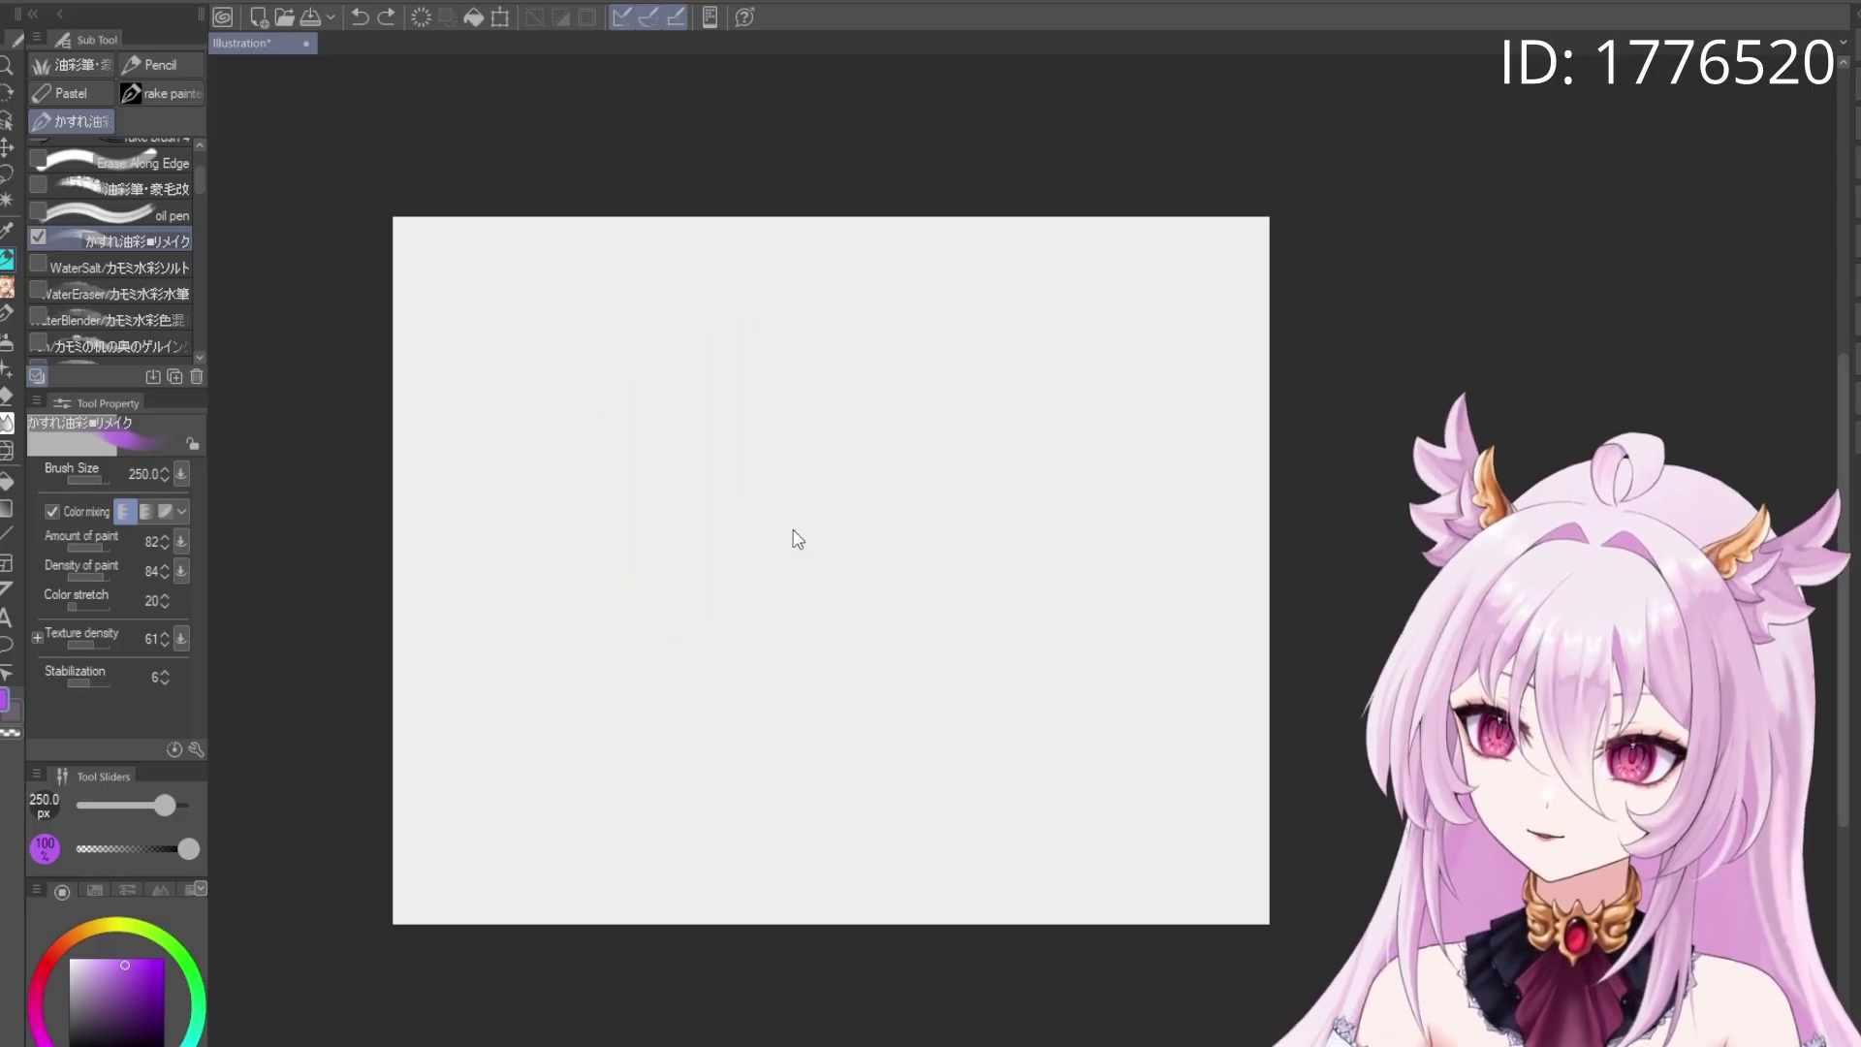
pyautogui.moveTo(528, 582)
pyautogui.mouseDown()
pyautogui.moveTo(731, 376)
pyautogui.moveTo(843, 339)
pyautogui.mouseUp()
pyautogui.press('Delete')
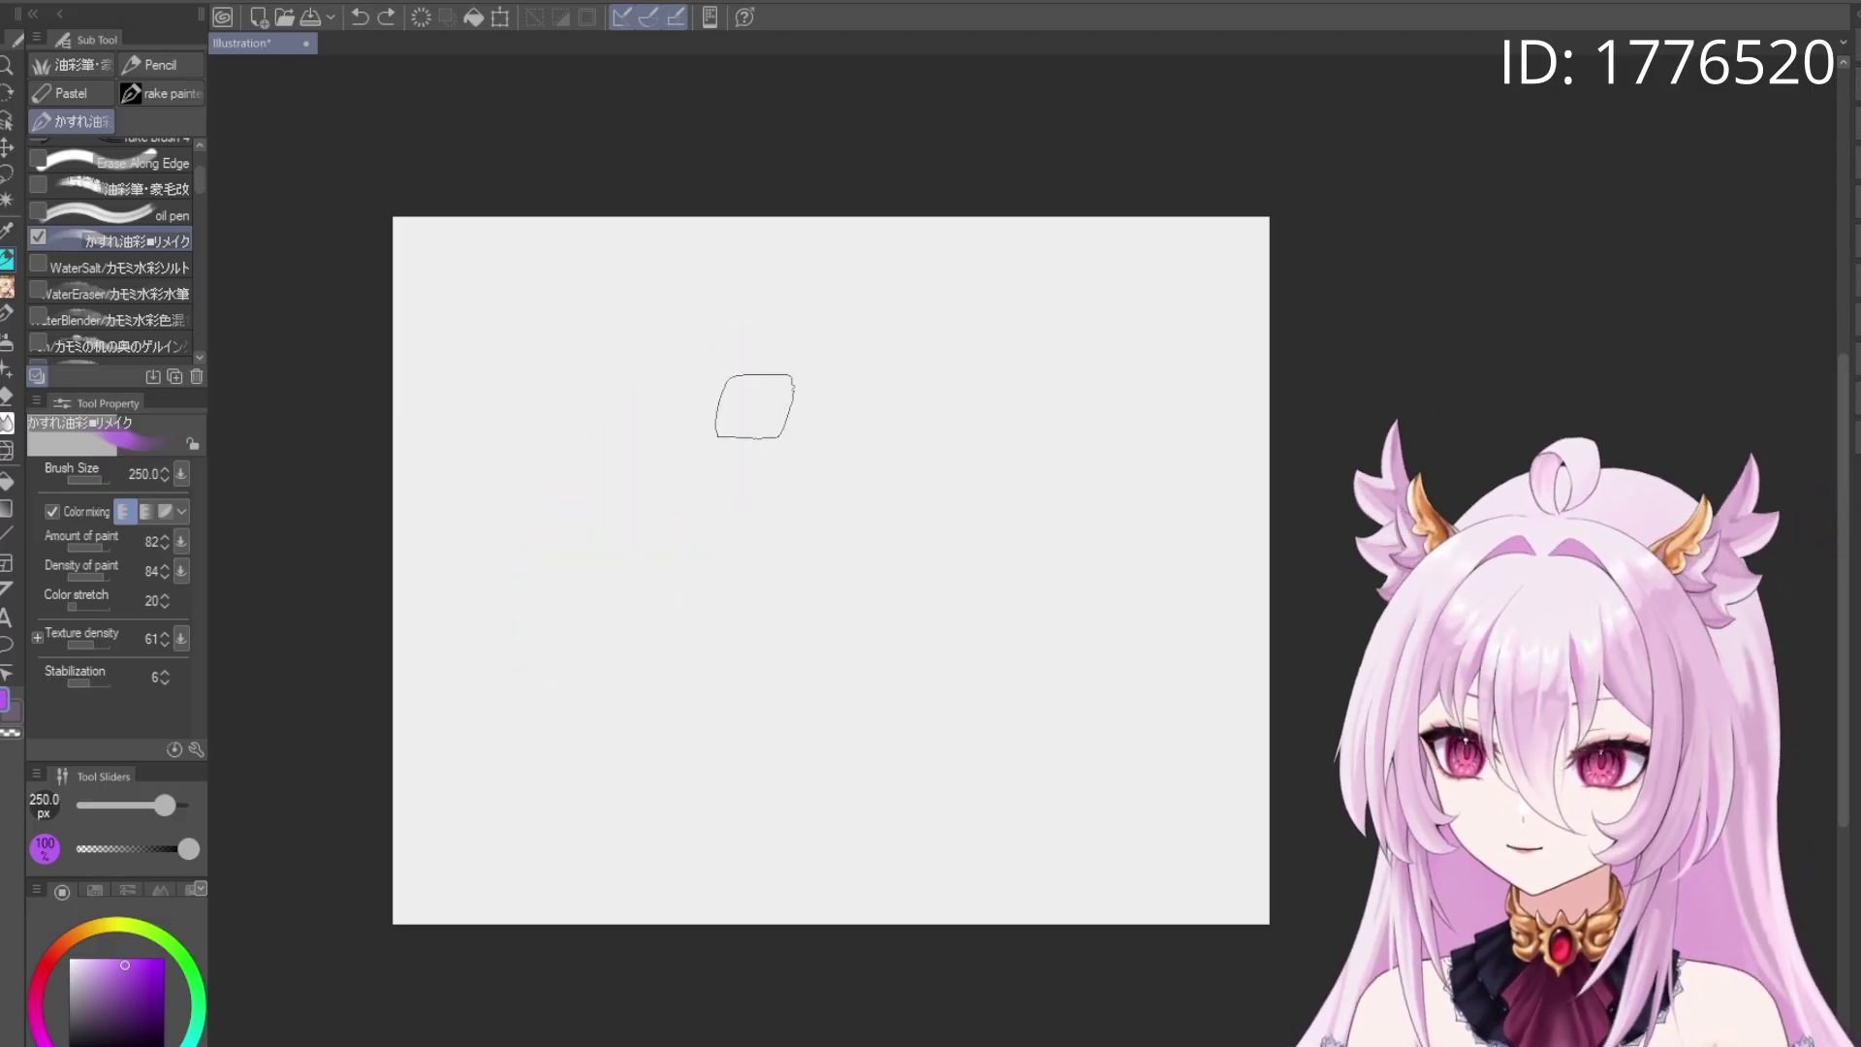
pyautogui.moveTo(581, 557)
pyautogui.mouseDown()
pyautogui.moveTo(818, 416)
pyautogui.moveTo(621, 620)
pyautogui.moveTo(877, 476)
pyautogui.mouseUp()
pyautogui.press('Delete')
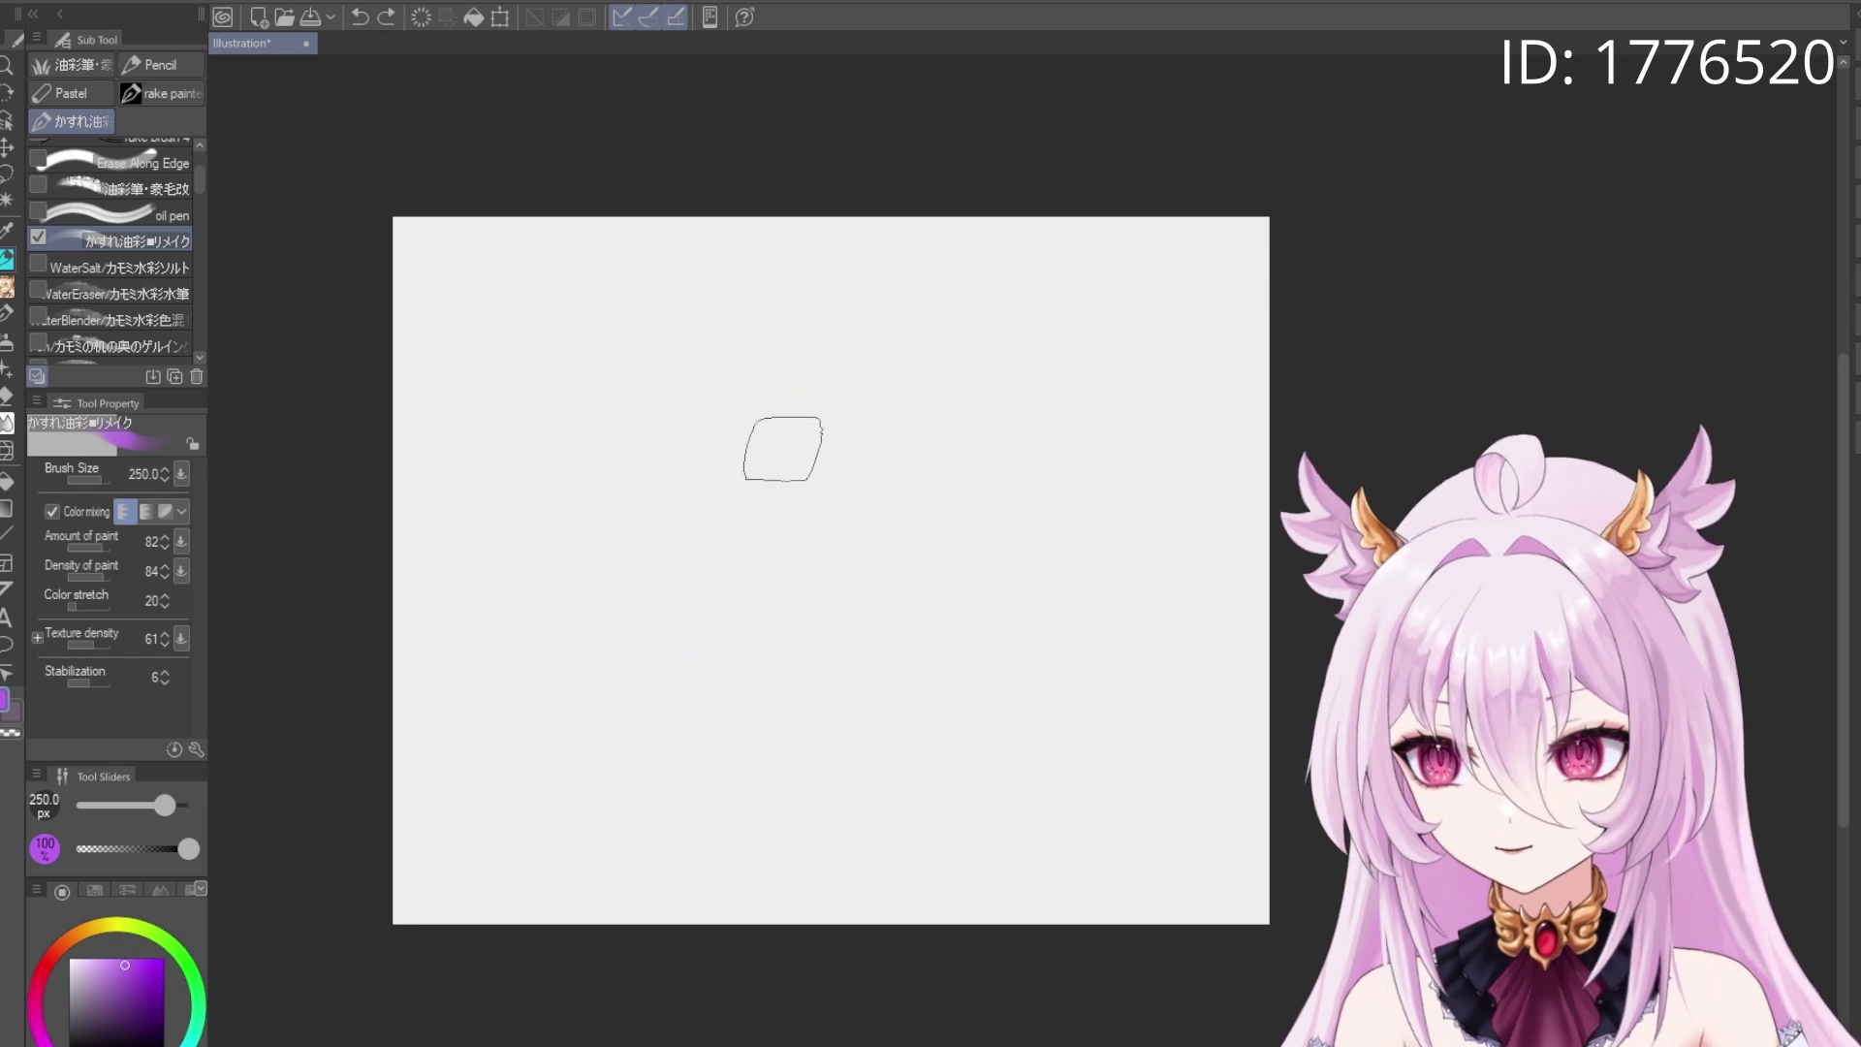
pyautogui.moveTo(581, 582)
pyautogui.mouseDown()
pyautogui.moveTo(859, 395)
pyautogui.moveTo(763, 519)
pyautogui.mouseUp()
pyautogui.press('Delete')
pyautogui.moveTo(596, 582)
pyautogui.mouseDown()
pyautogui.moveTo(852, 412)
pyautogui.moveTo(756, 611)
pyautogui.moveTo(904, 611)
pyautogui.mouseUp()
pyautogui.press('Delete')
# Paint a purple diagonal stroke at 250 px, change the colour to green and brush over the stroke's lower end
pyautogui.moveTo(571, 558); pyautogui.dragTo(802, 395)
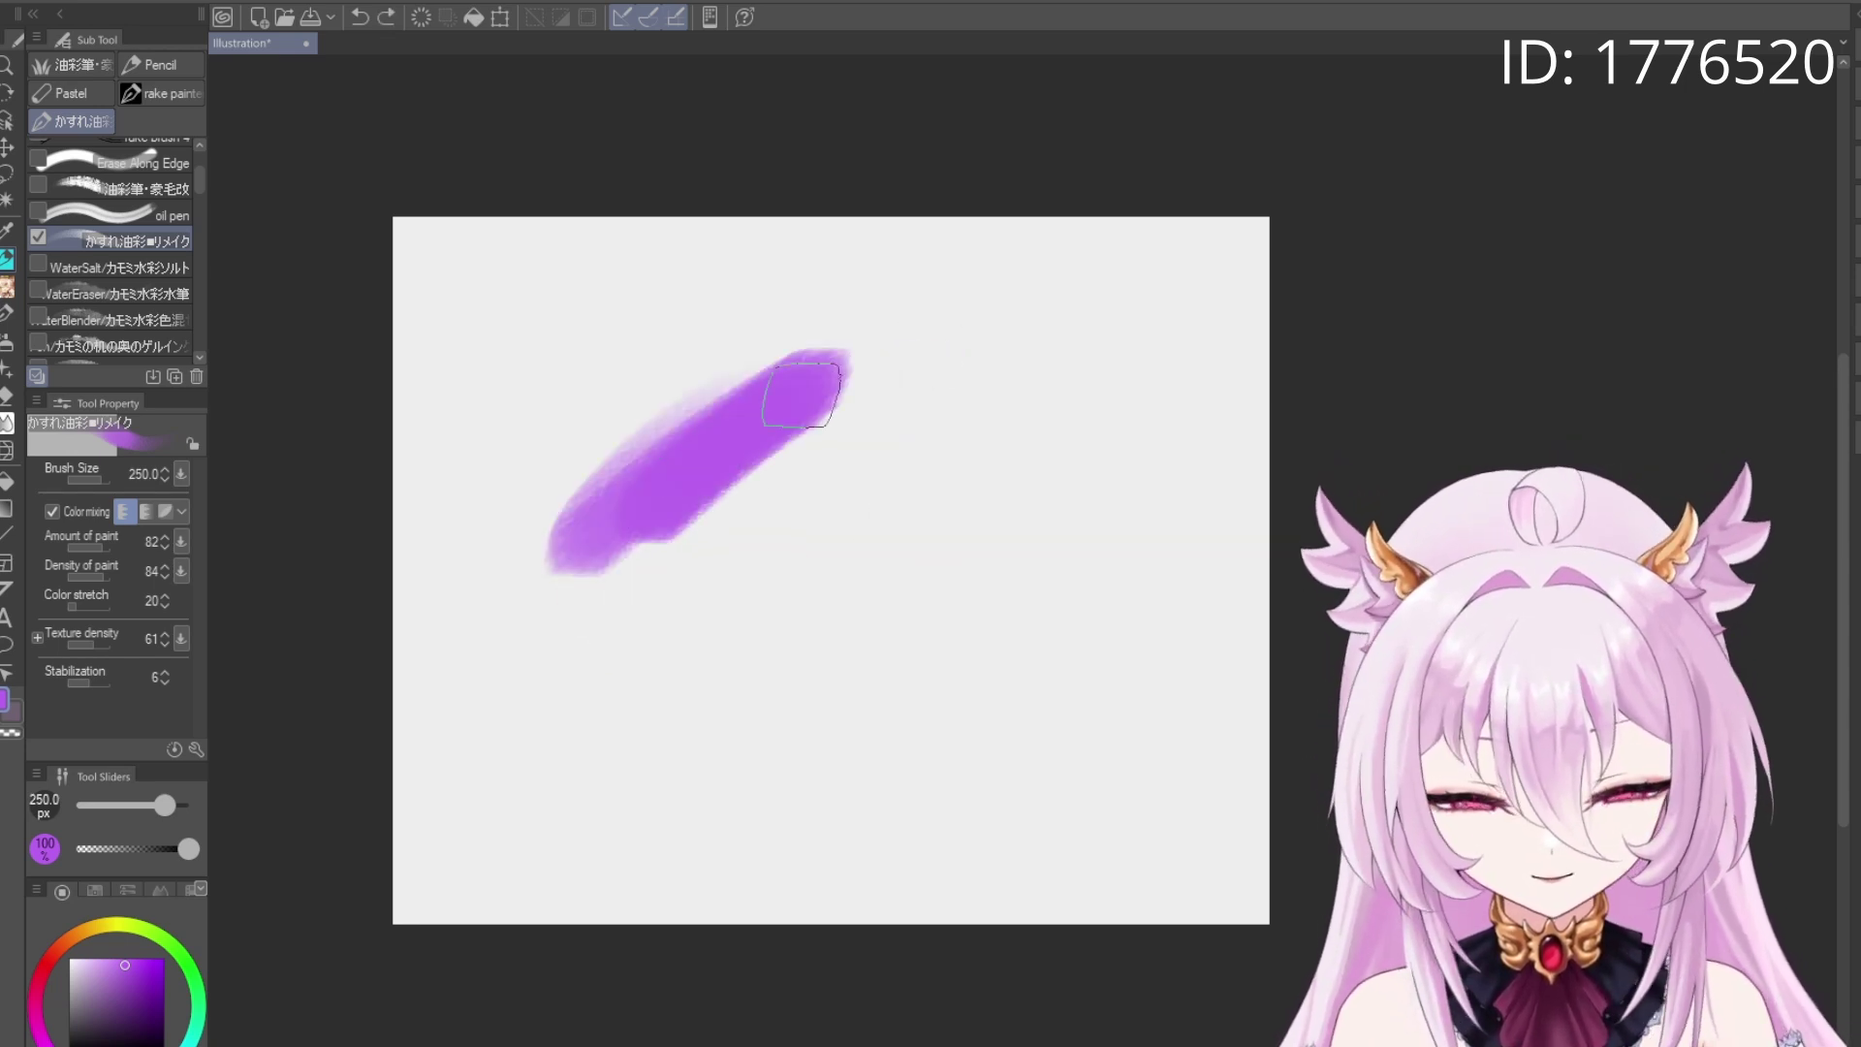
pyautogui.click(169, 942)
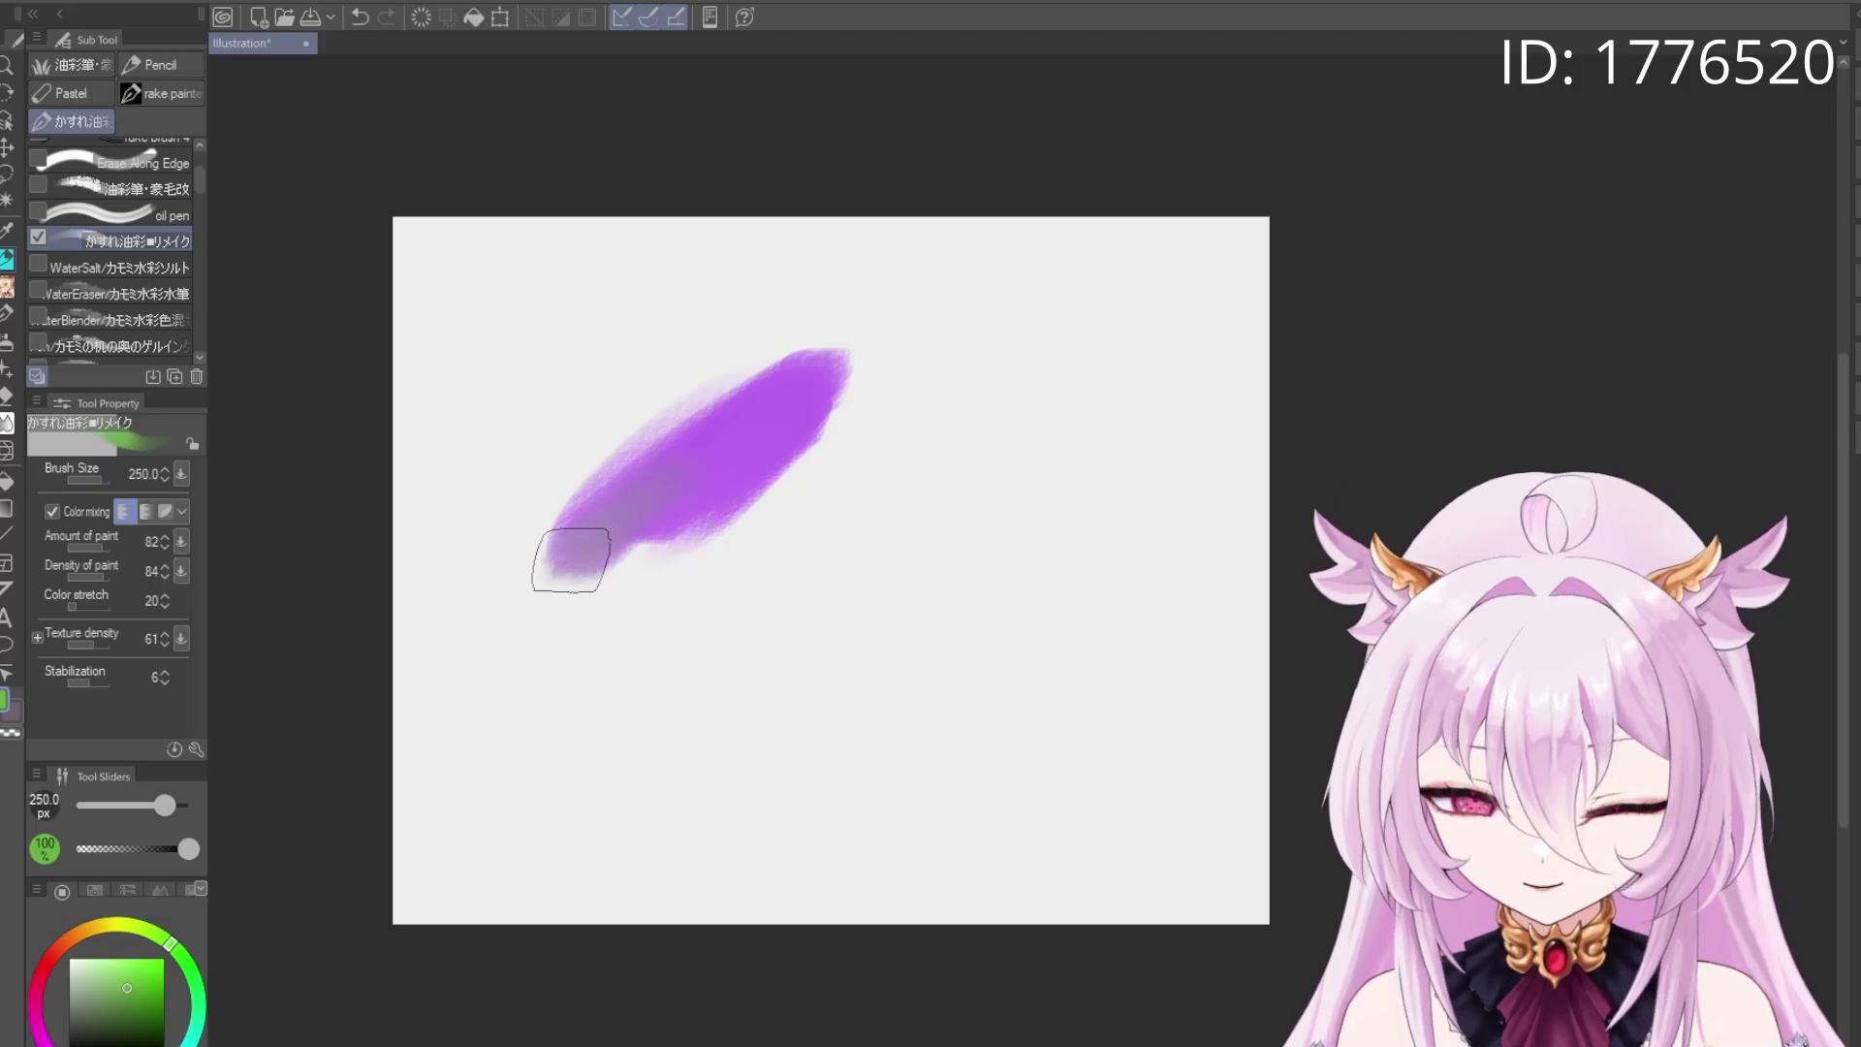
pyautogui.moveTo(571, 560); pyautogui.dragTo(615, 532)
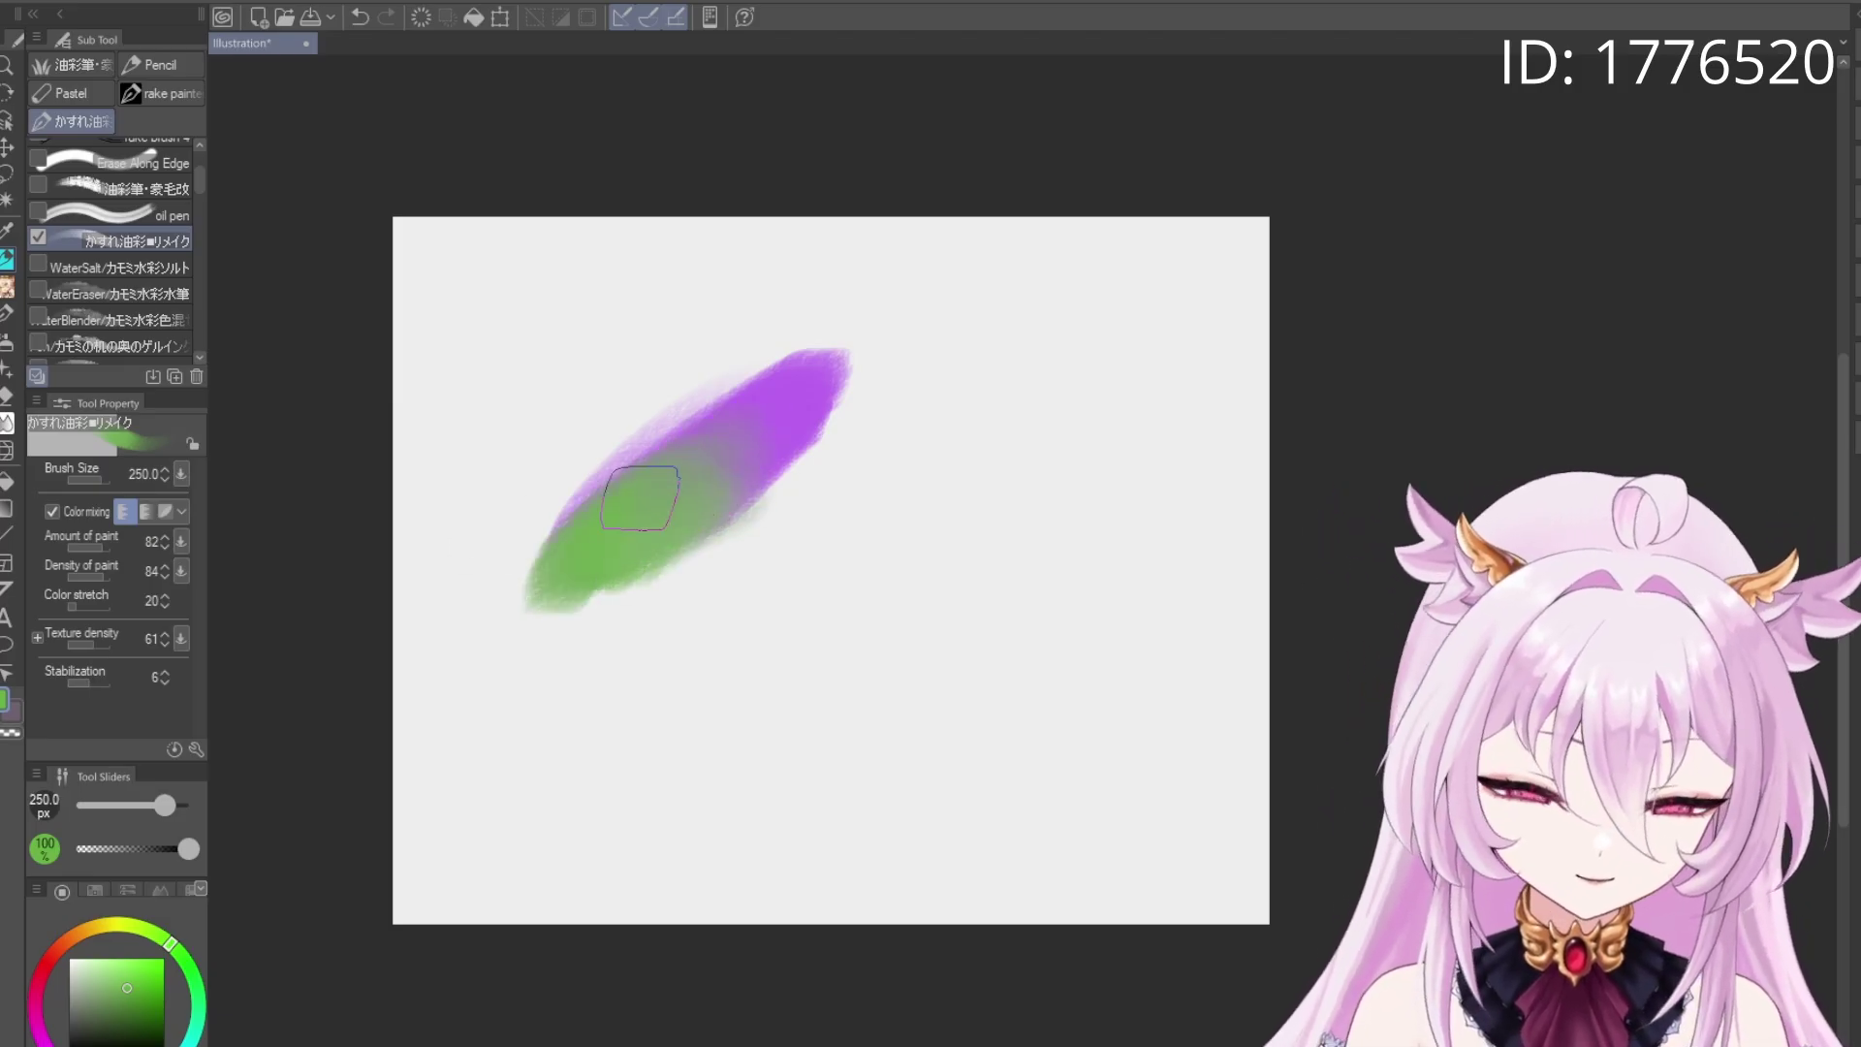
# Blend the transition in the middle of the stroke by alternately sampling and brushing its purple and green
pyautogui.keyDown('alt'); pyautogui.click(806, 388); pyautogui.keyUp('alt')
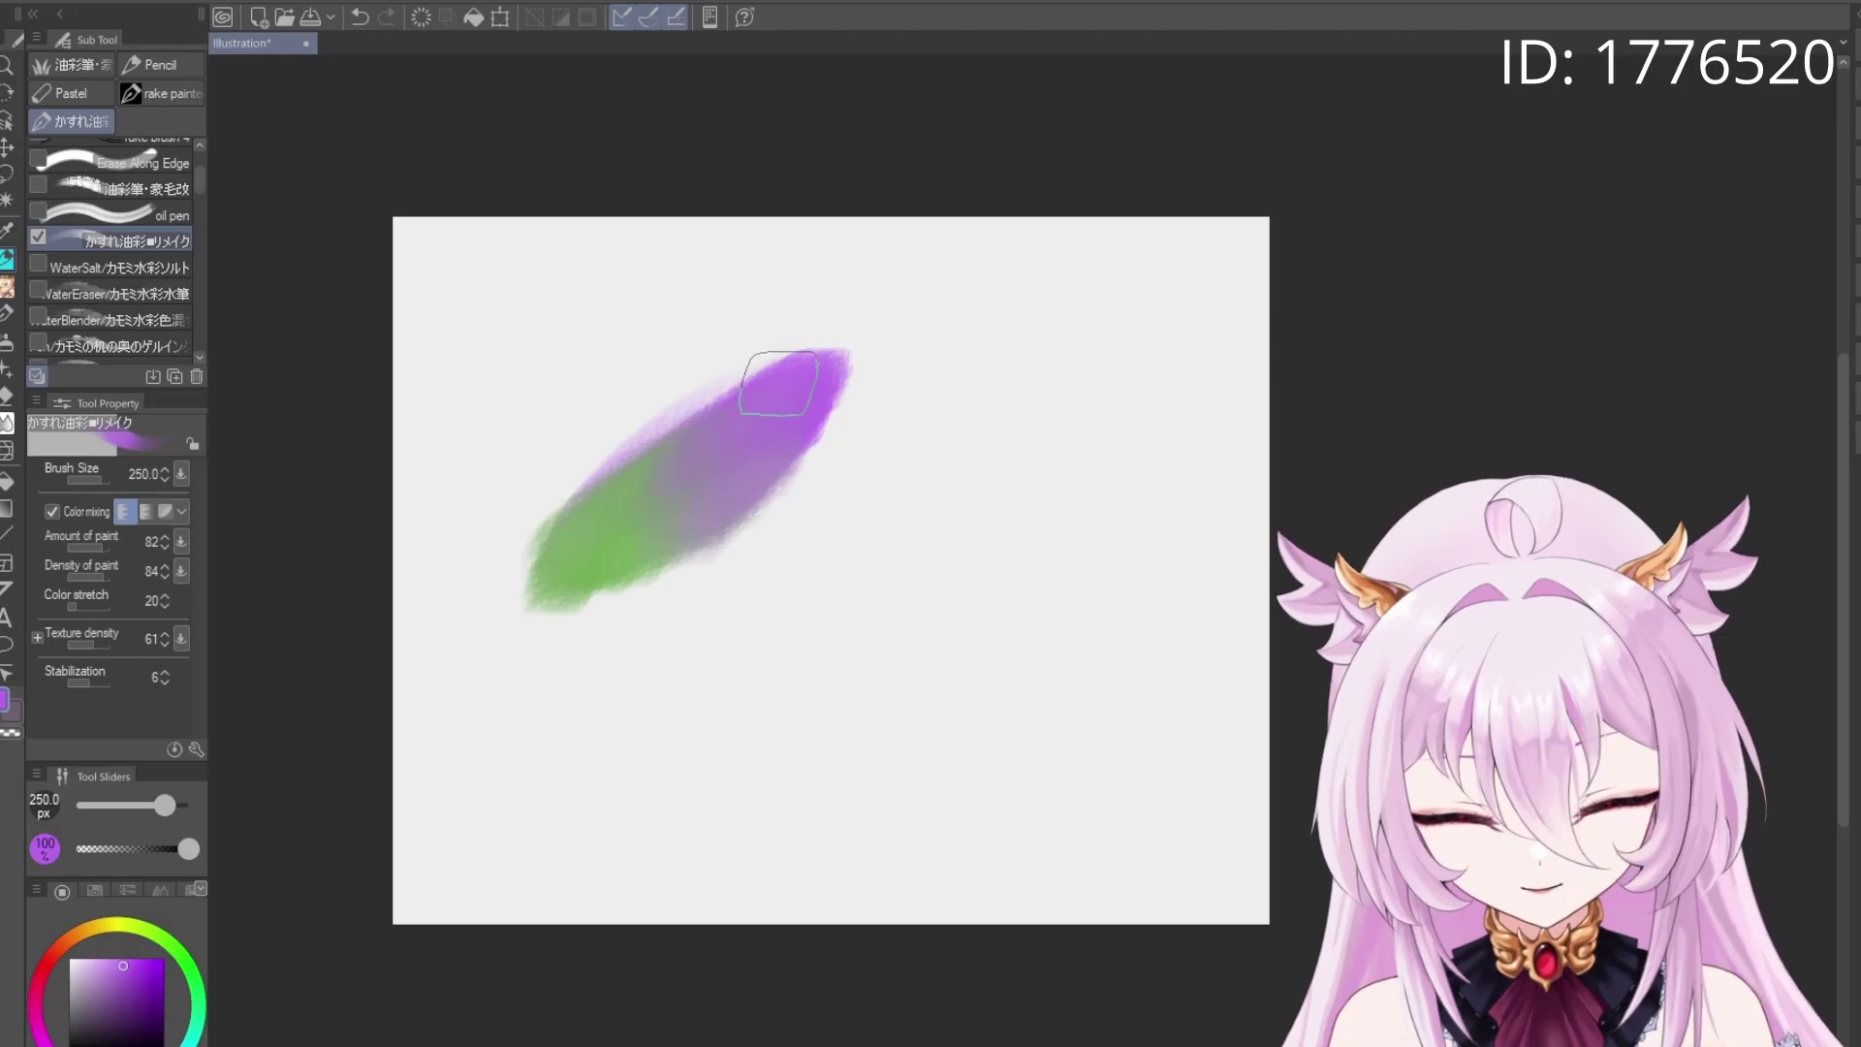
pyautogui.keyDown('alt'); pyautogui.click(602, 529); pyautogui.keyUp('alt')
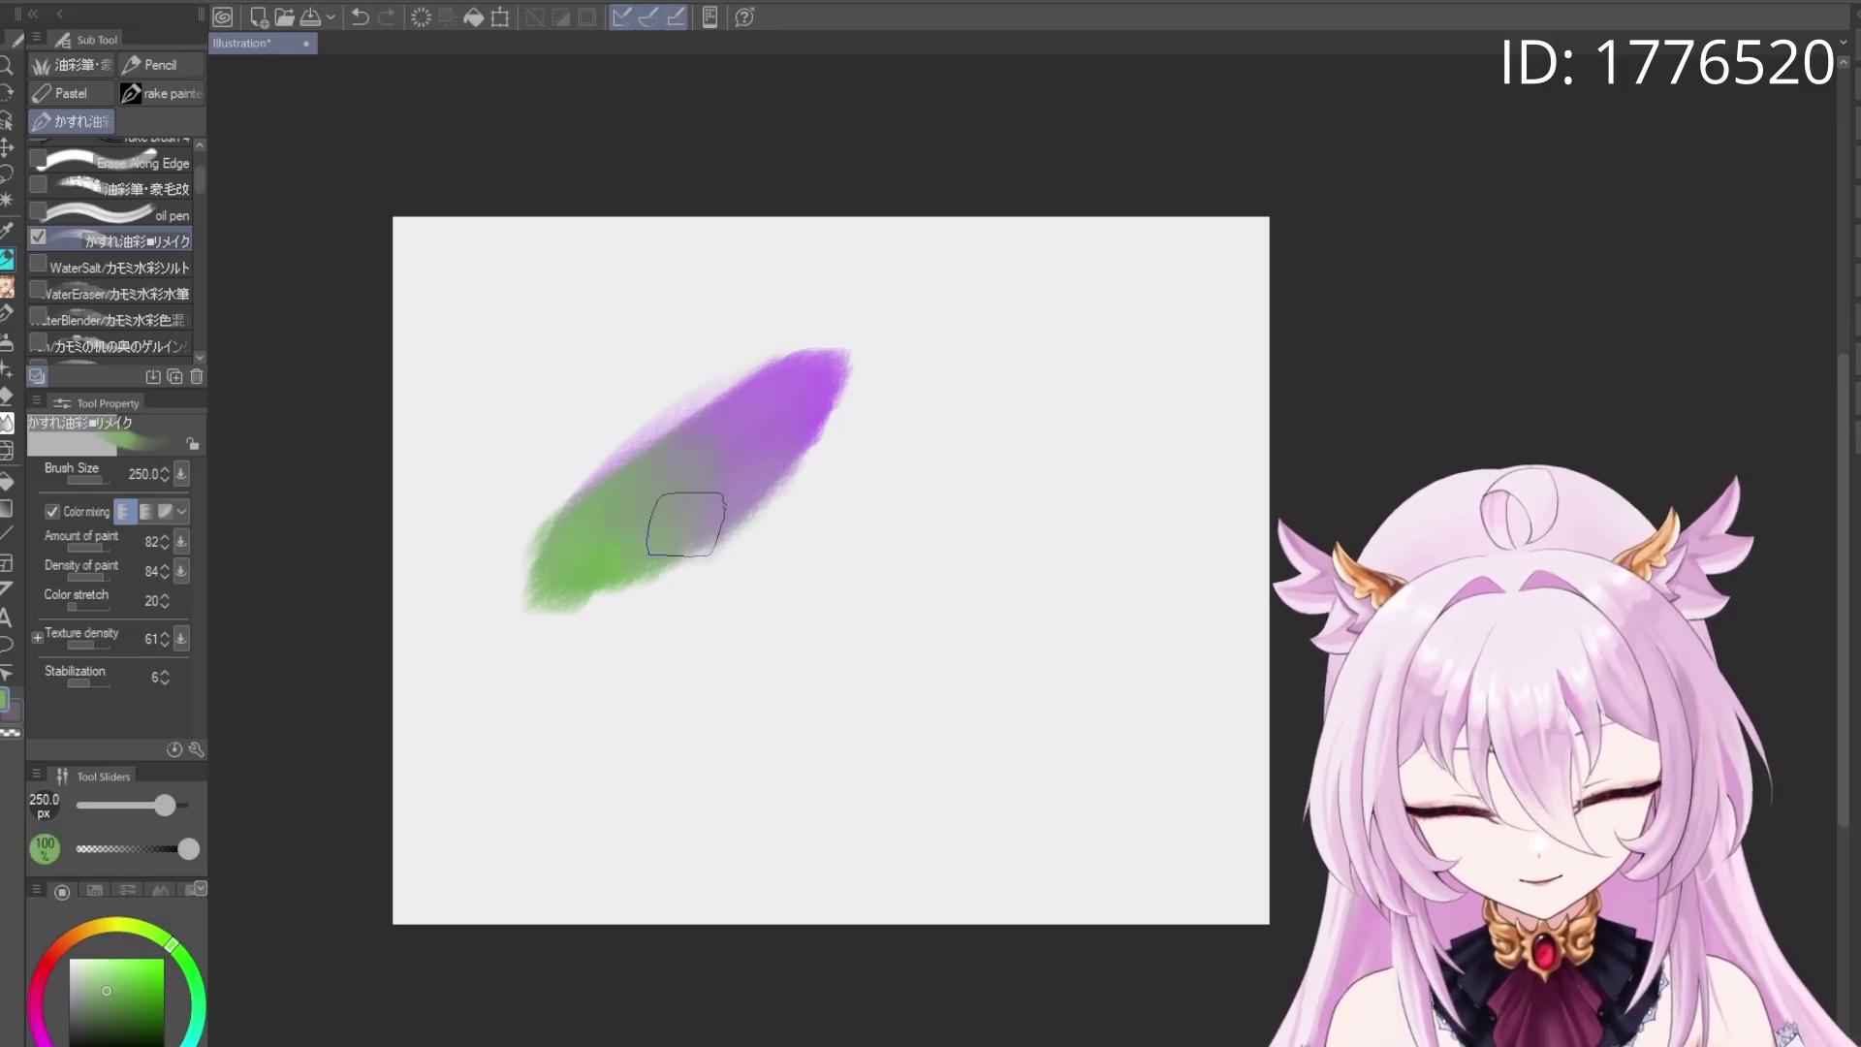
pyautogui.keyDown('alt'); pyautogui.click(791, 405); pyautogui.keyUp('alt')
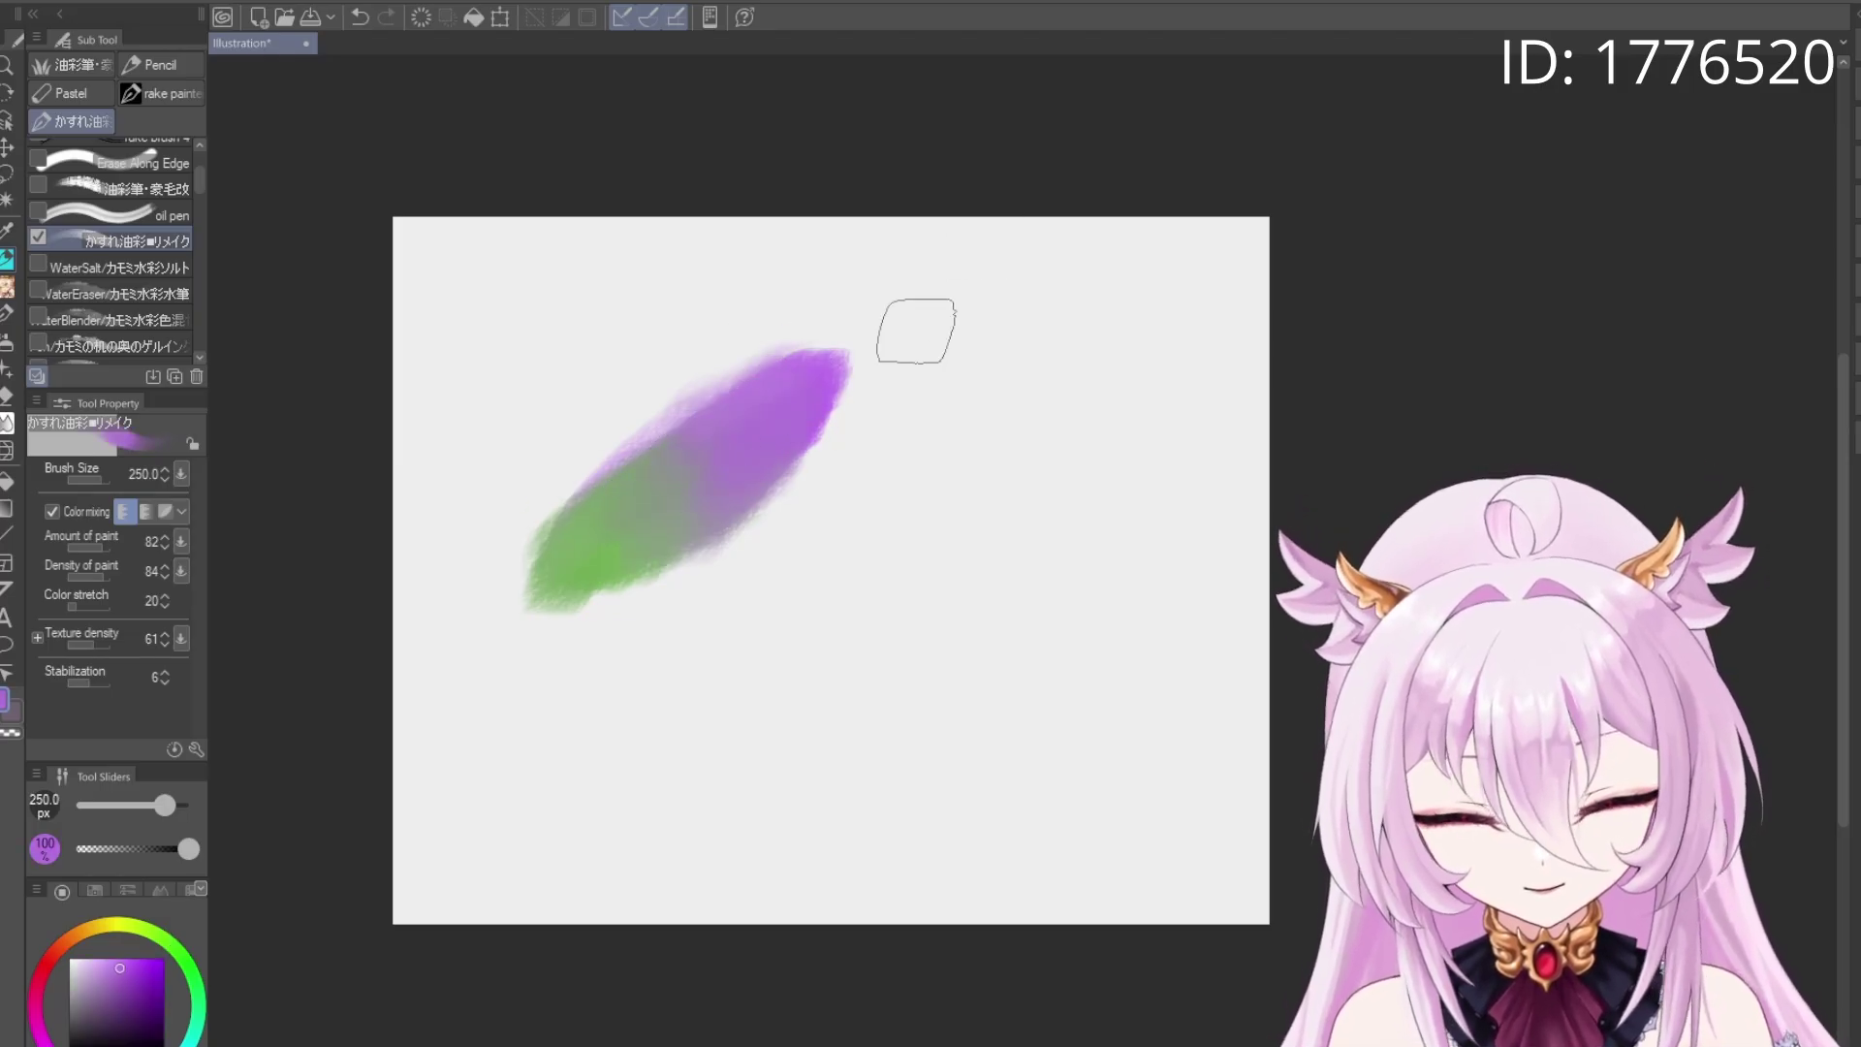
pyautogui.keyDown('alt'); pyautogui.click(798, 395); pyautogui.keyUp('alt')
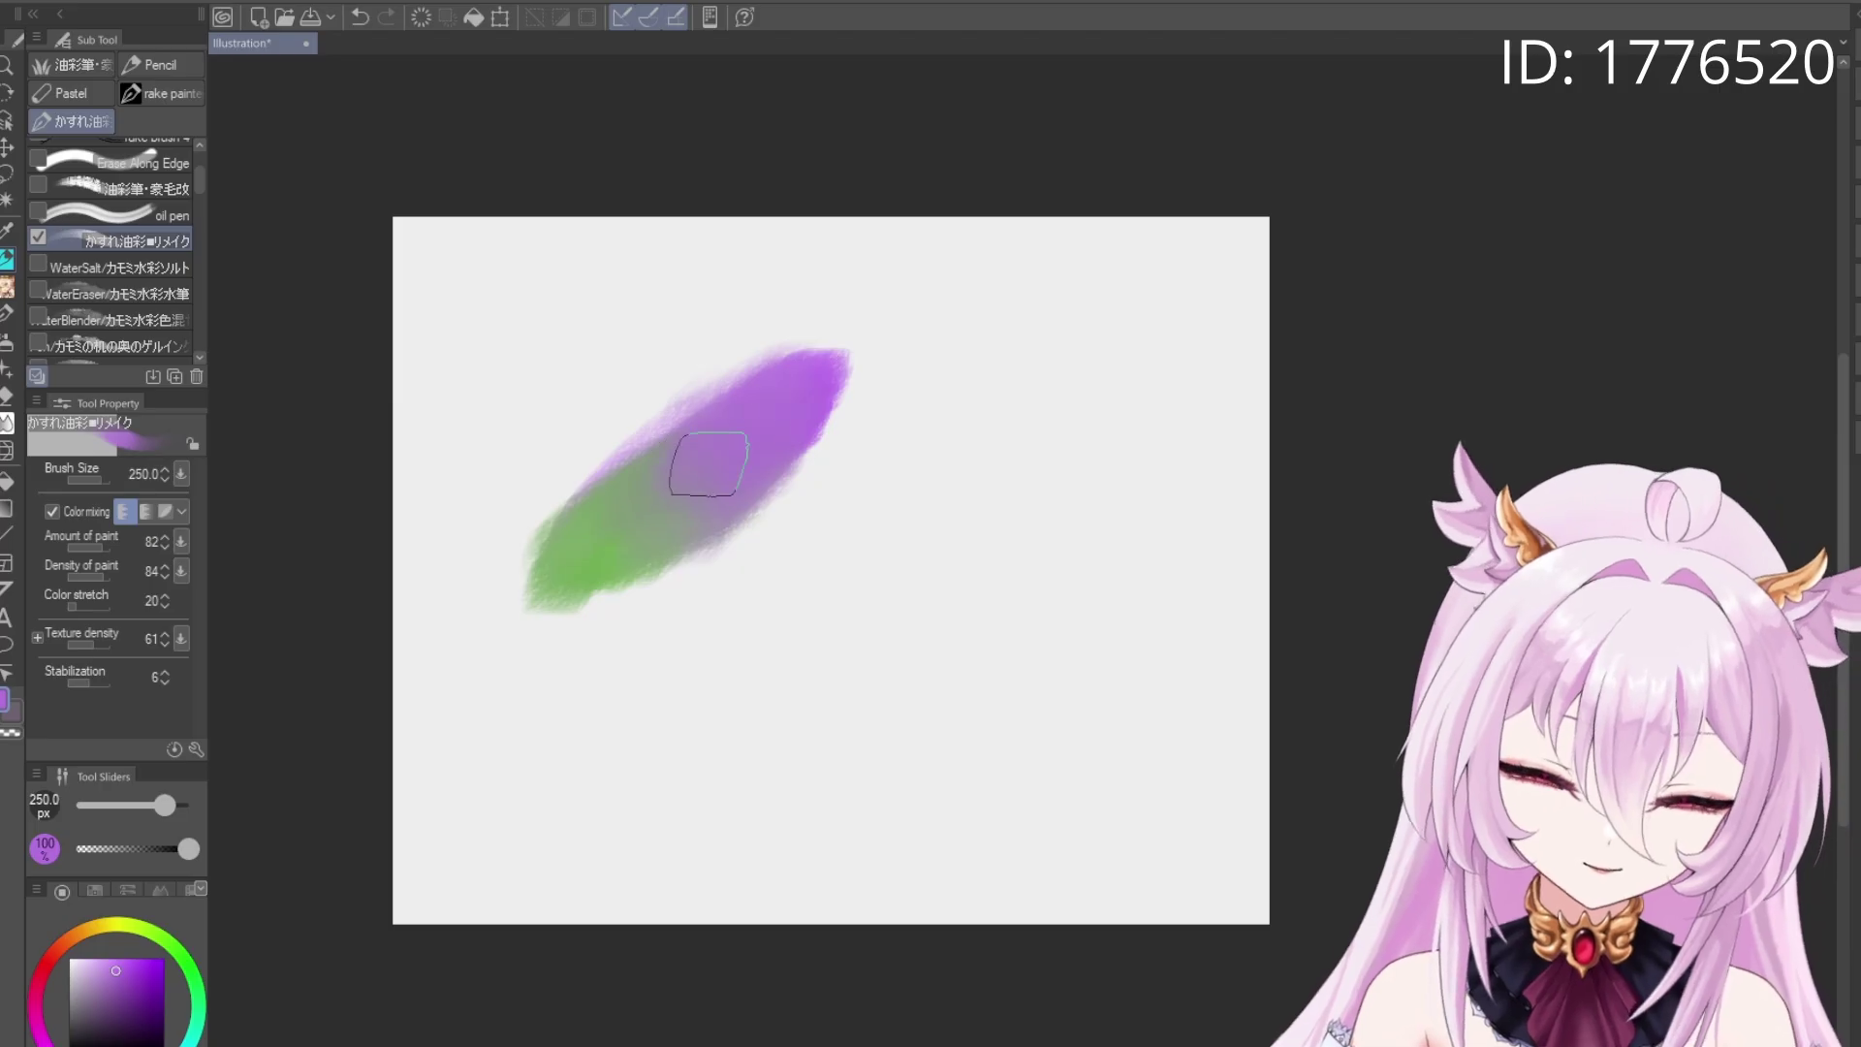
pyautogui.keyDown('alt'); pyautogui.click(608, 517); pyautogui.keyUp('alt')
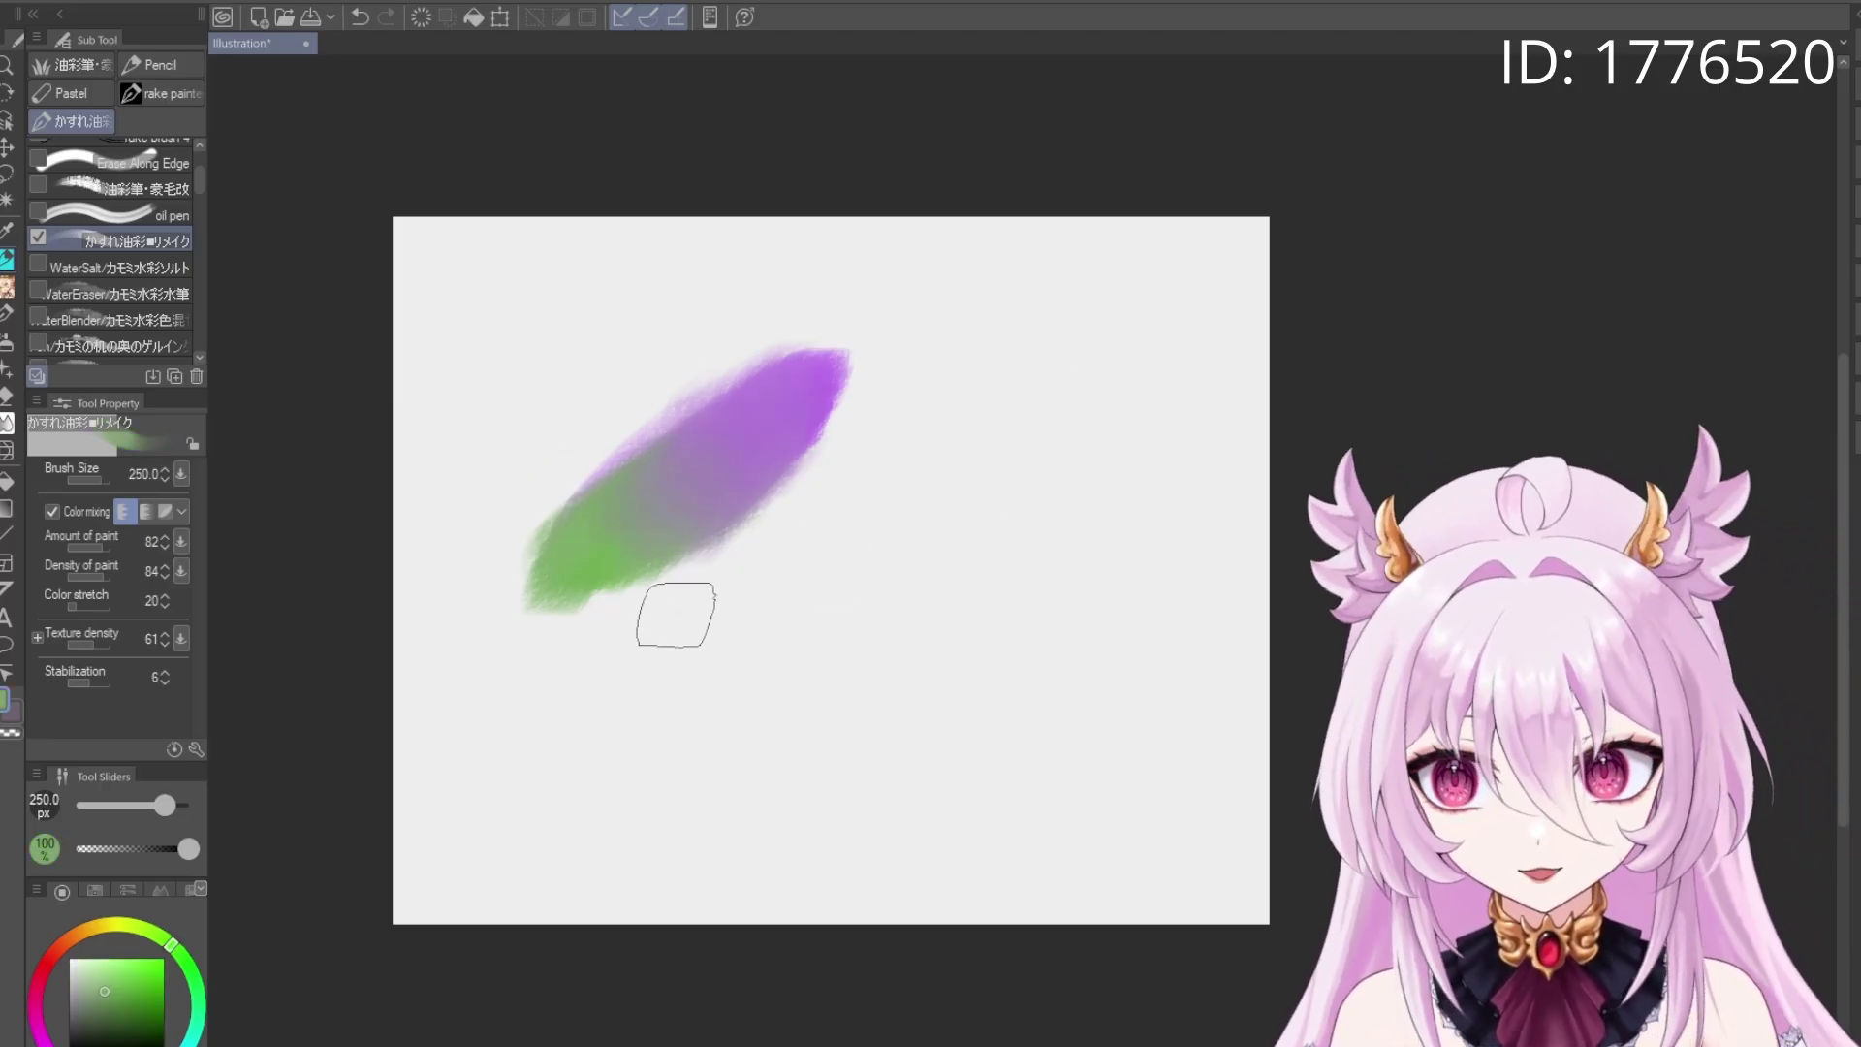
# Clear the canvas, paint a dark violet diagonal stroke at 250 px and blend its lower end into light blue
pyautogui.click(421, 17)
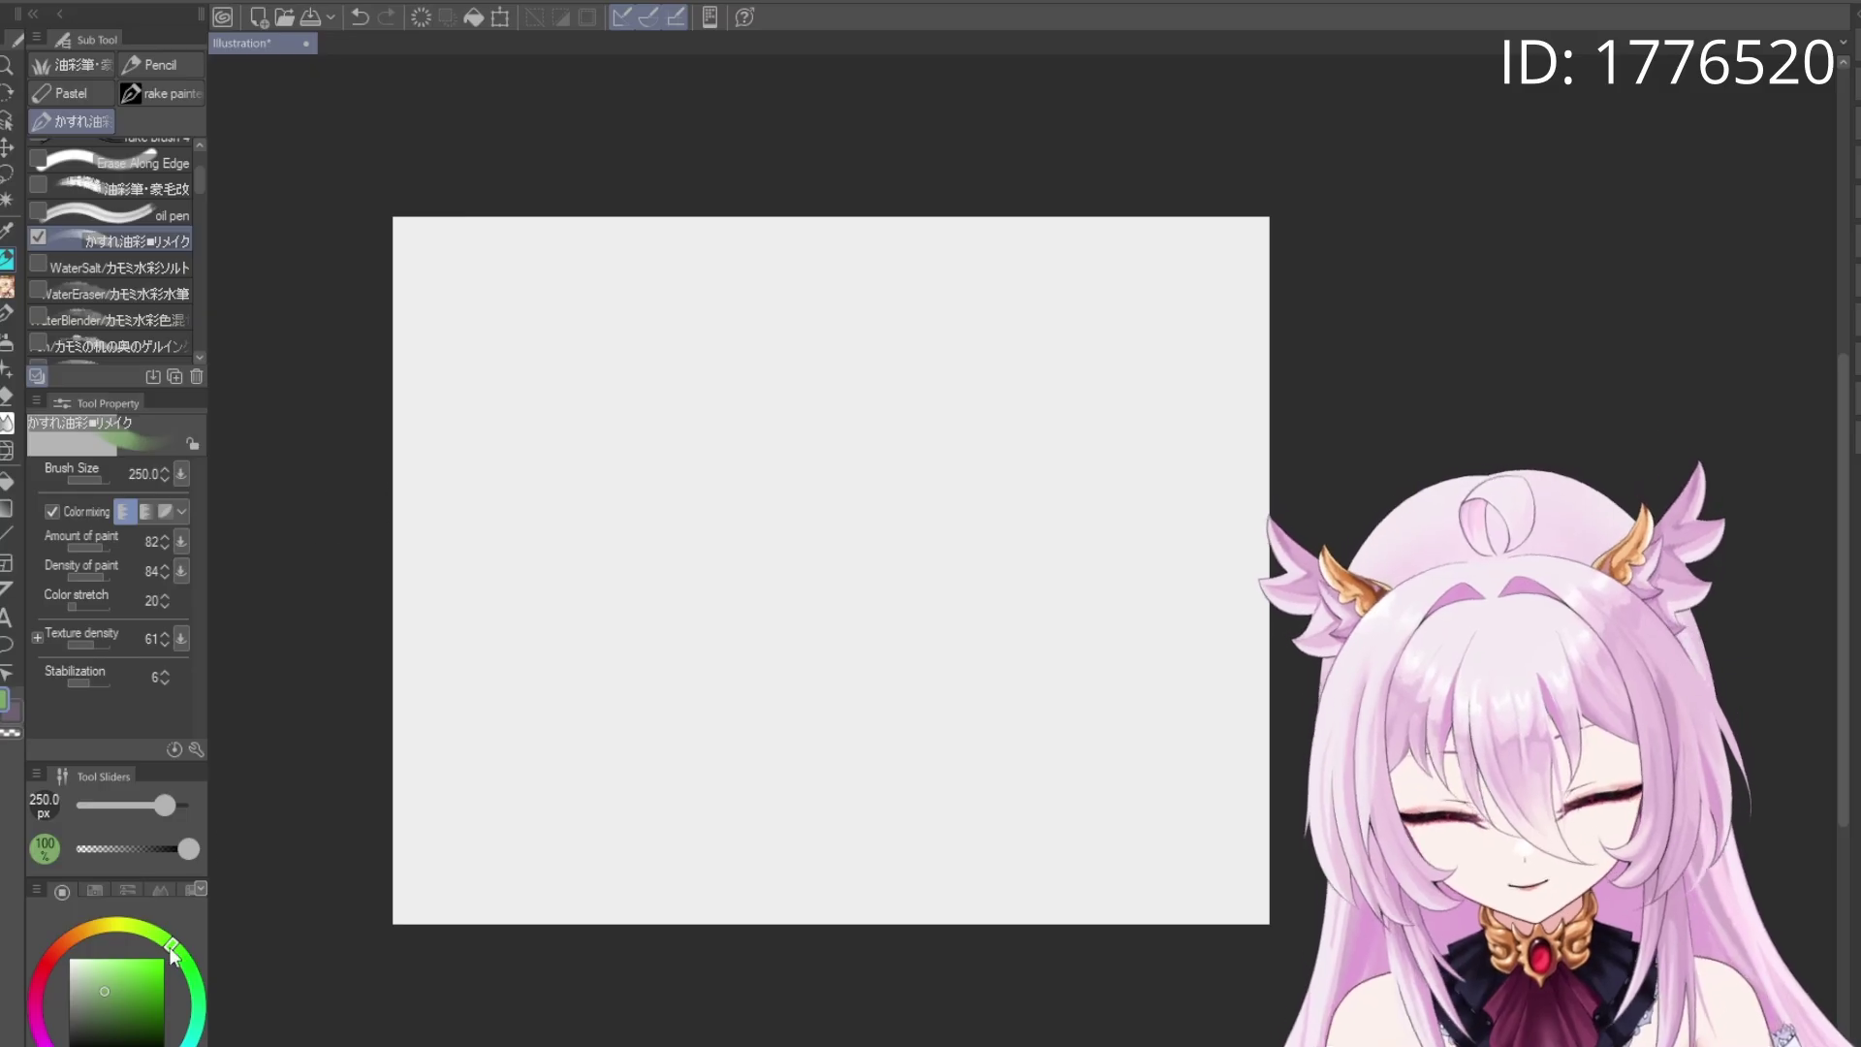
pyautogui.moveTo(204, 1032); pyautogui.dragTo(146, 1046)
pyautogui.moveTo(678, 448); pyautogui.dragTo(623, 449)
pyautogui.keyDown('alt'); pyautogui.click(611, 498); pyautogui.keyUp('alt')
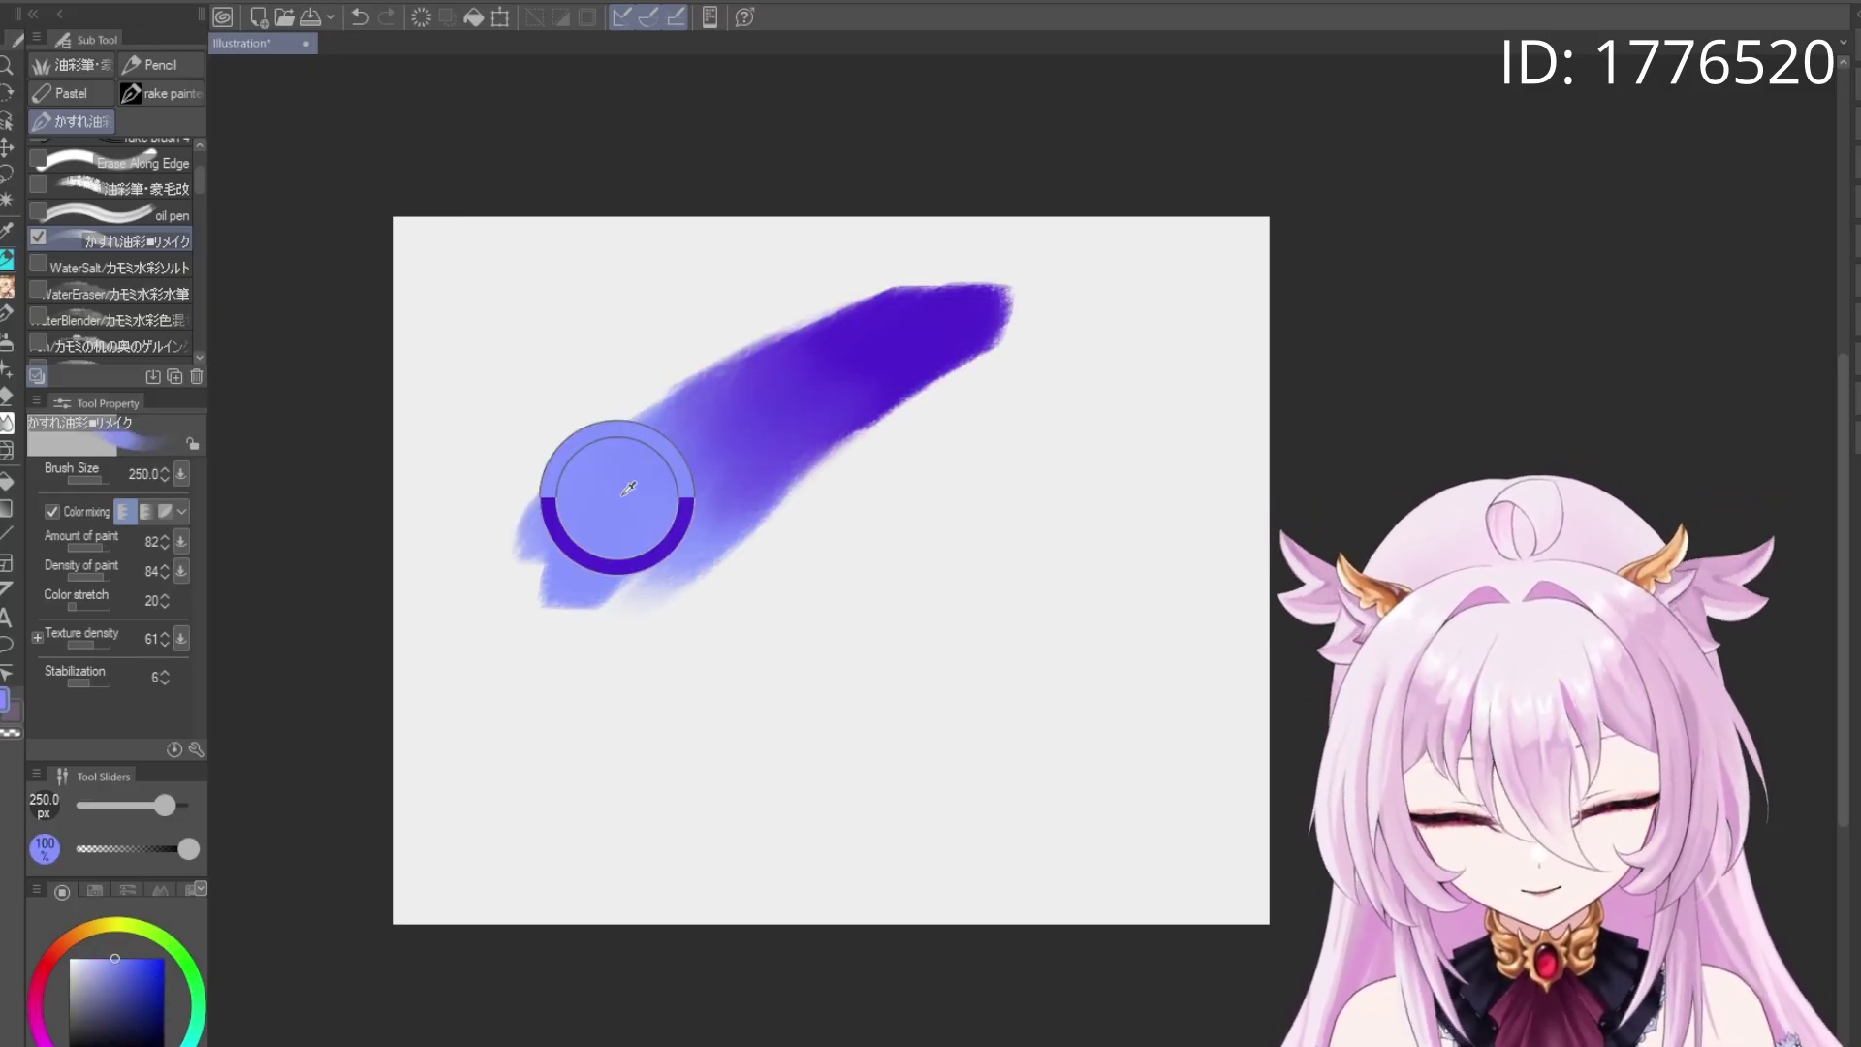
# With the oil pen brush, choose a darker blue and paint diagonal strokes, enlarging the brush to 250 px
pyautogui.scroll(1, 834, 386)
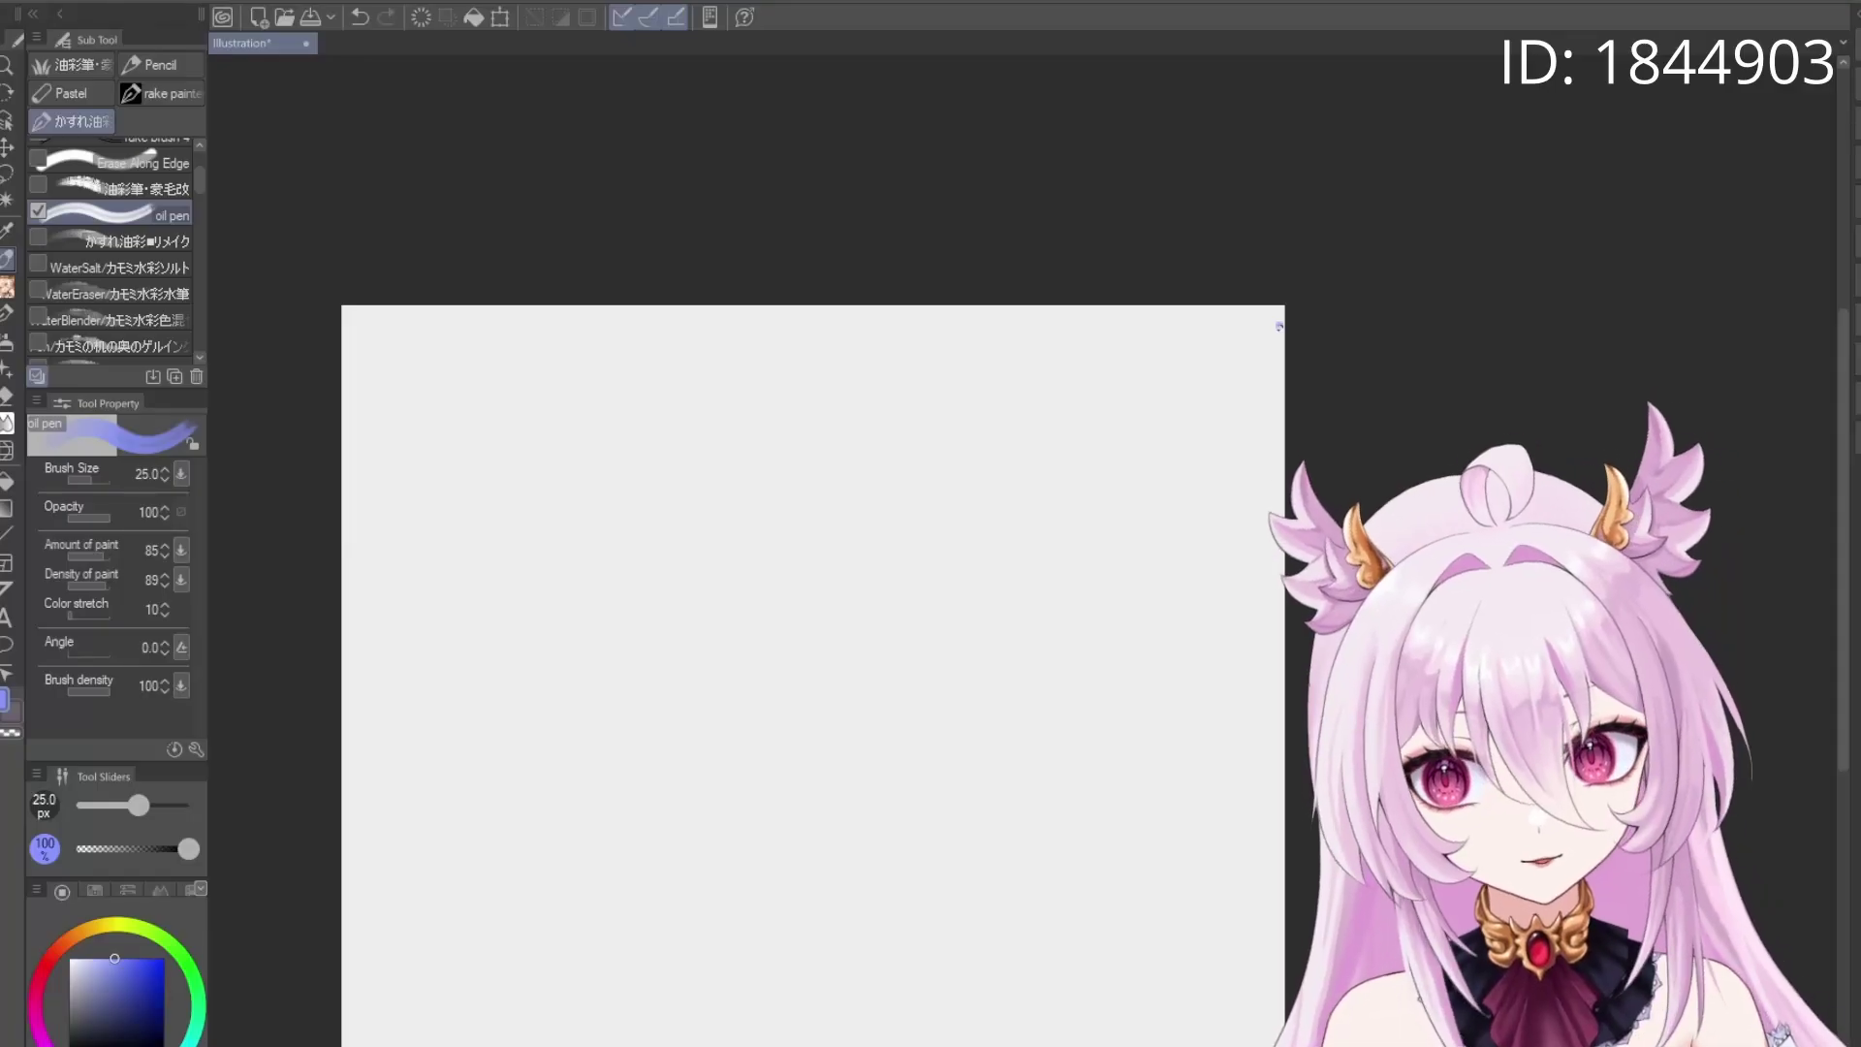
pyautogui.click(135, 980)
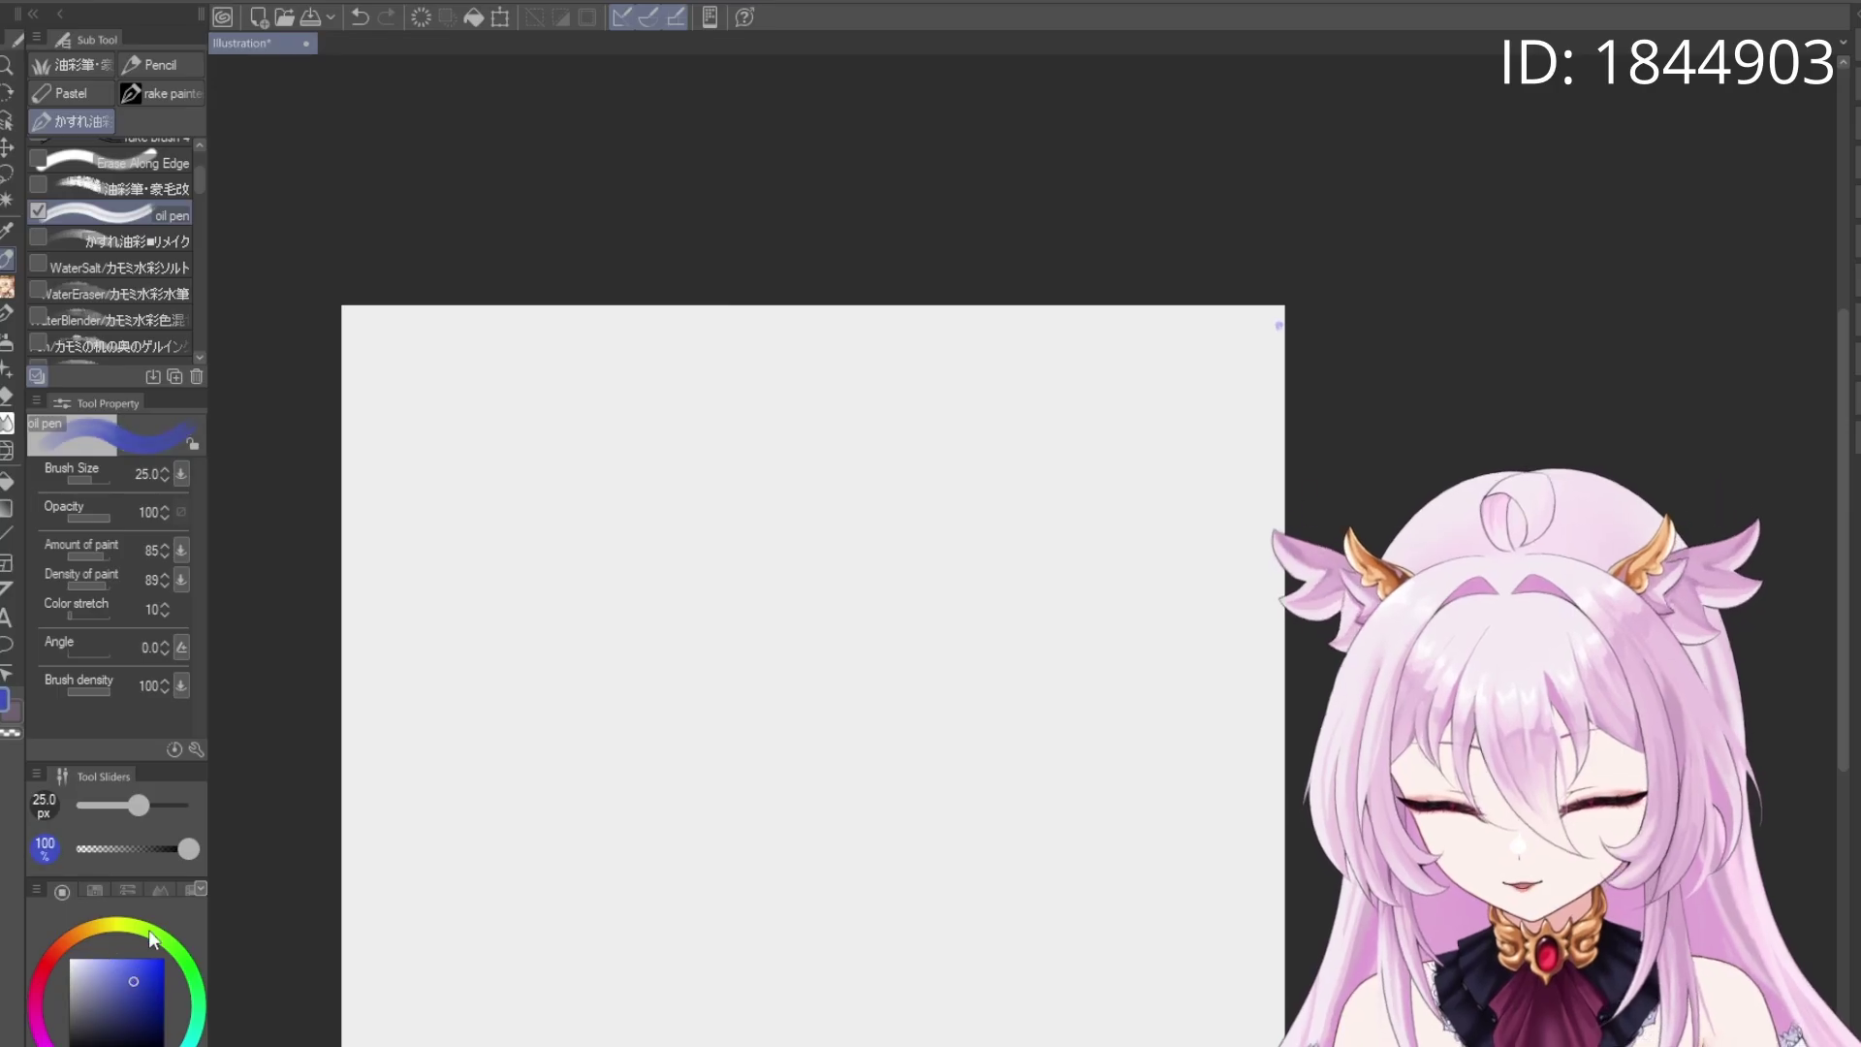
pyautogui.press(']')
pyautogui.press(']')
pyautogui.press(']')
pyautogui.press(']')
pyautogui.press(']')
pyautogui.press(']')
pyautogui.press(']')
pyautogui.press(']')
pyautogui.press(']')
pyautogui.moveTo(769, 460)
pyautogui.mouseDown()
pyautogui.moveTo(734, 484)
pyautogui.moveTo(869, 457)
pyautogui.moveTo(791, 609)
pyautogui.mouseUp()
pyautogui.press(']')
pyautogui.press(']')
pyautogui.press(']')
pyautogui.press(']')
pyautogui.press(']')
pyautogui.press(']')
pyautogui.press(']')
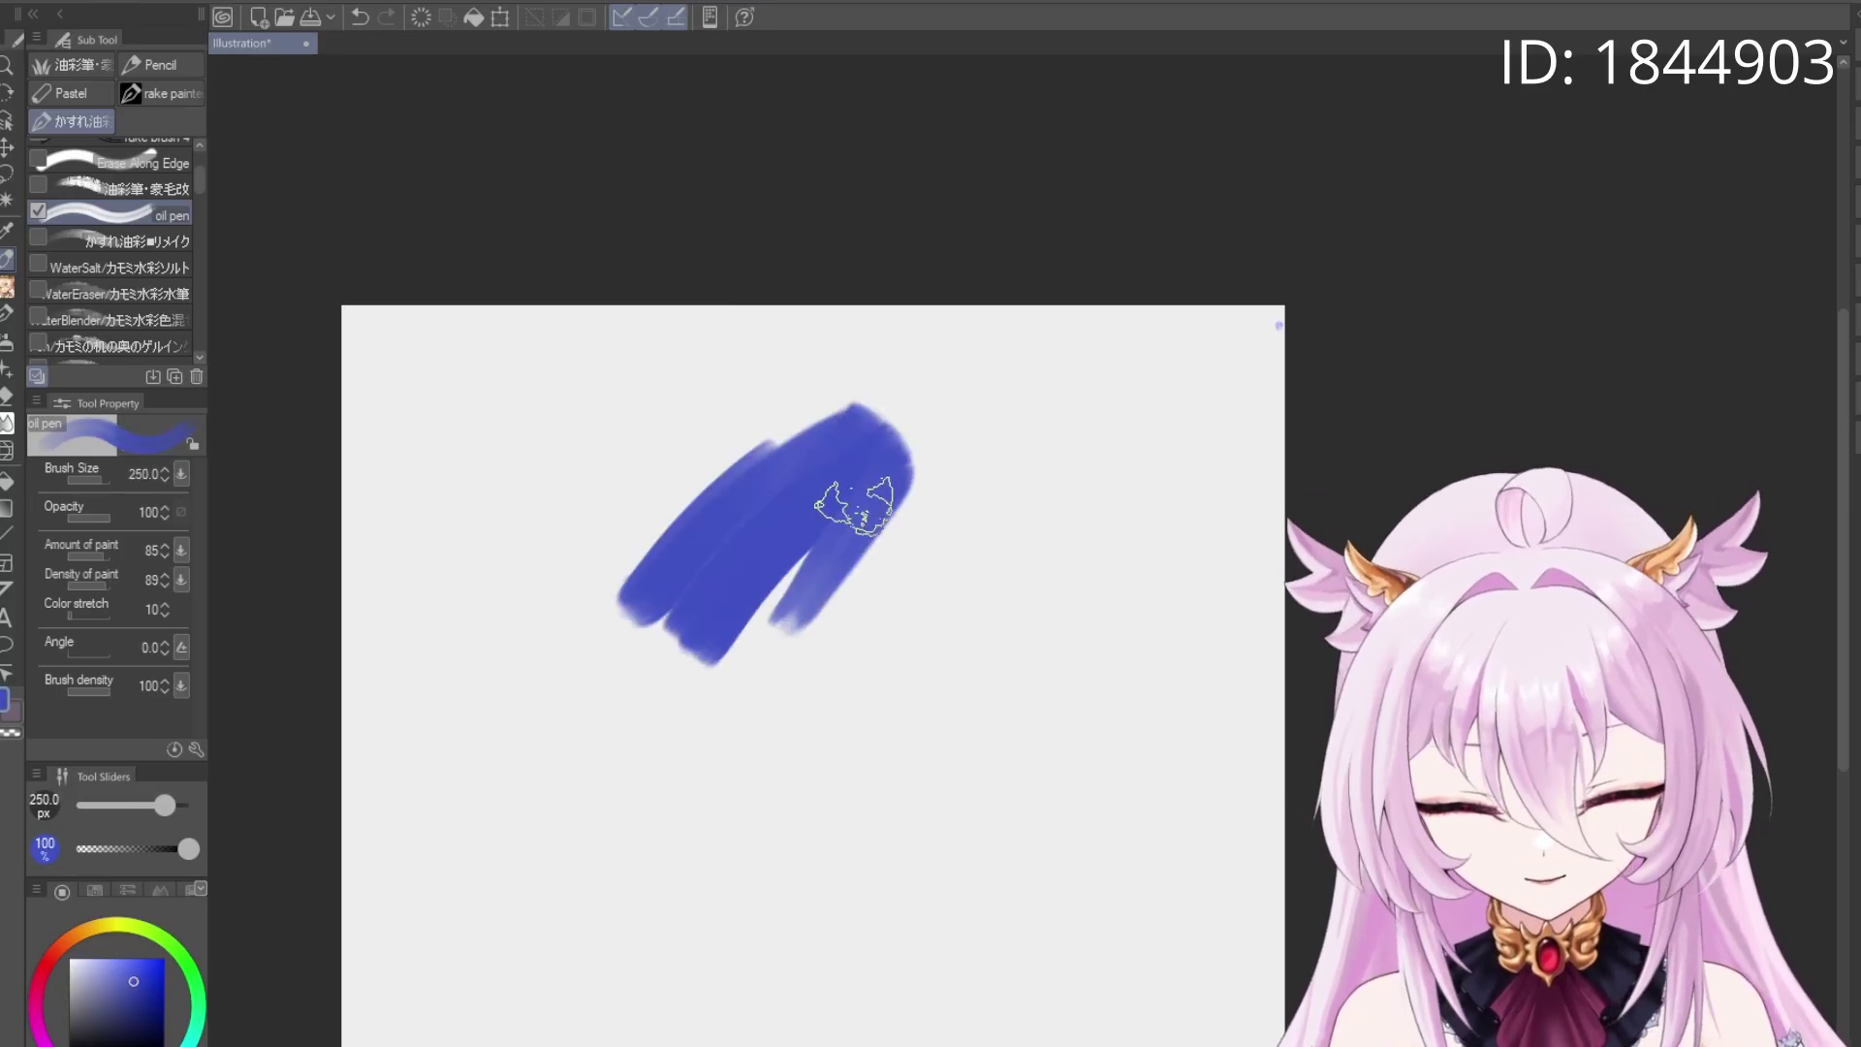
pyautogui.moveTo(872, 465)
pyautogui.mouseDown()
pyautogui.moveTo(750, 500)
pyautogui.moveTo(740, 583)
pyautogui.moveTo(693, 558)
pyautogui.moveTo(750, 543)
pyautogui.mouseUp()
# Undo the broad stroke and build up a larger blue patch with overlapping diagonal strokes at 170 px
pyautogui.press('[')
pyautogui.press('[')
pyautogui.press('[')
pyautogui.press('[')
pyautogui.press('[')
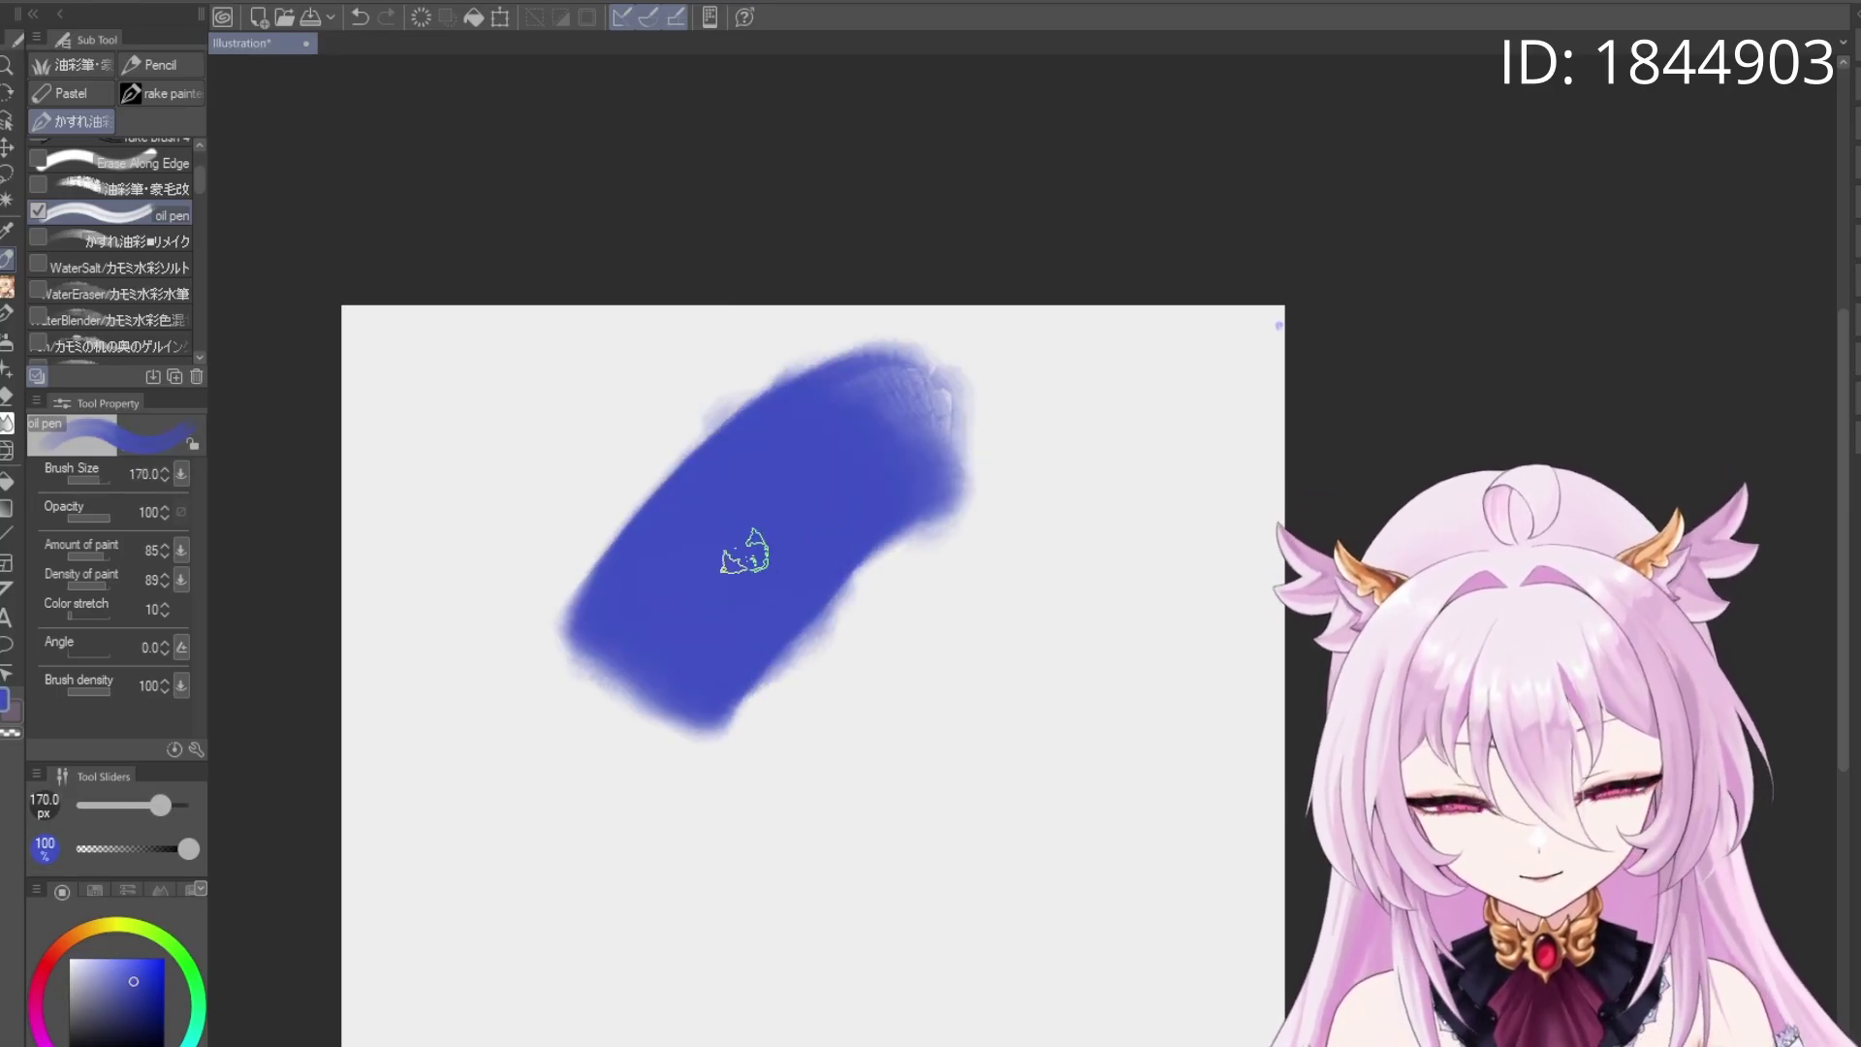
pyautogui.hotkey('ctrl', 'z')
pyautogui.moveTo(793, 618)
pyautogui.mouseDown()
pyautogui.moveTo(789, 446)
pyautogui.moveTo(507, 610)
pyautogui.moveTo(532, 540)
pyautogui.moveTo(614, 727)
pyautogui.moveTo(748, 685)
pyautogui.moveTo(765, 581)
pyautogui.moveTo(645, 470)
pyautogui.mouseUp()
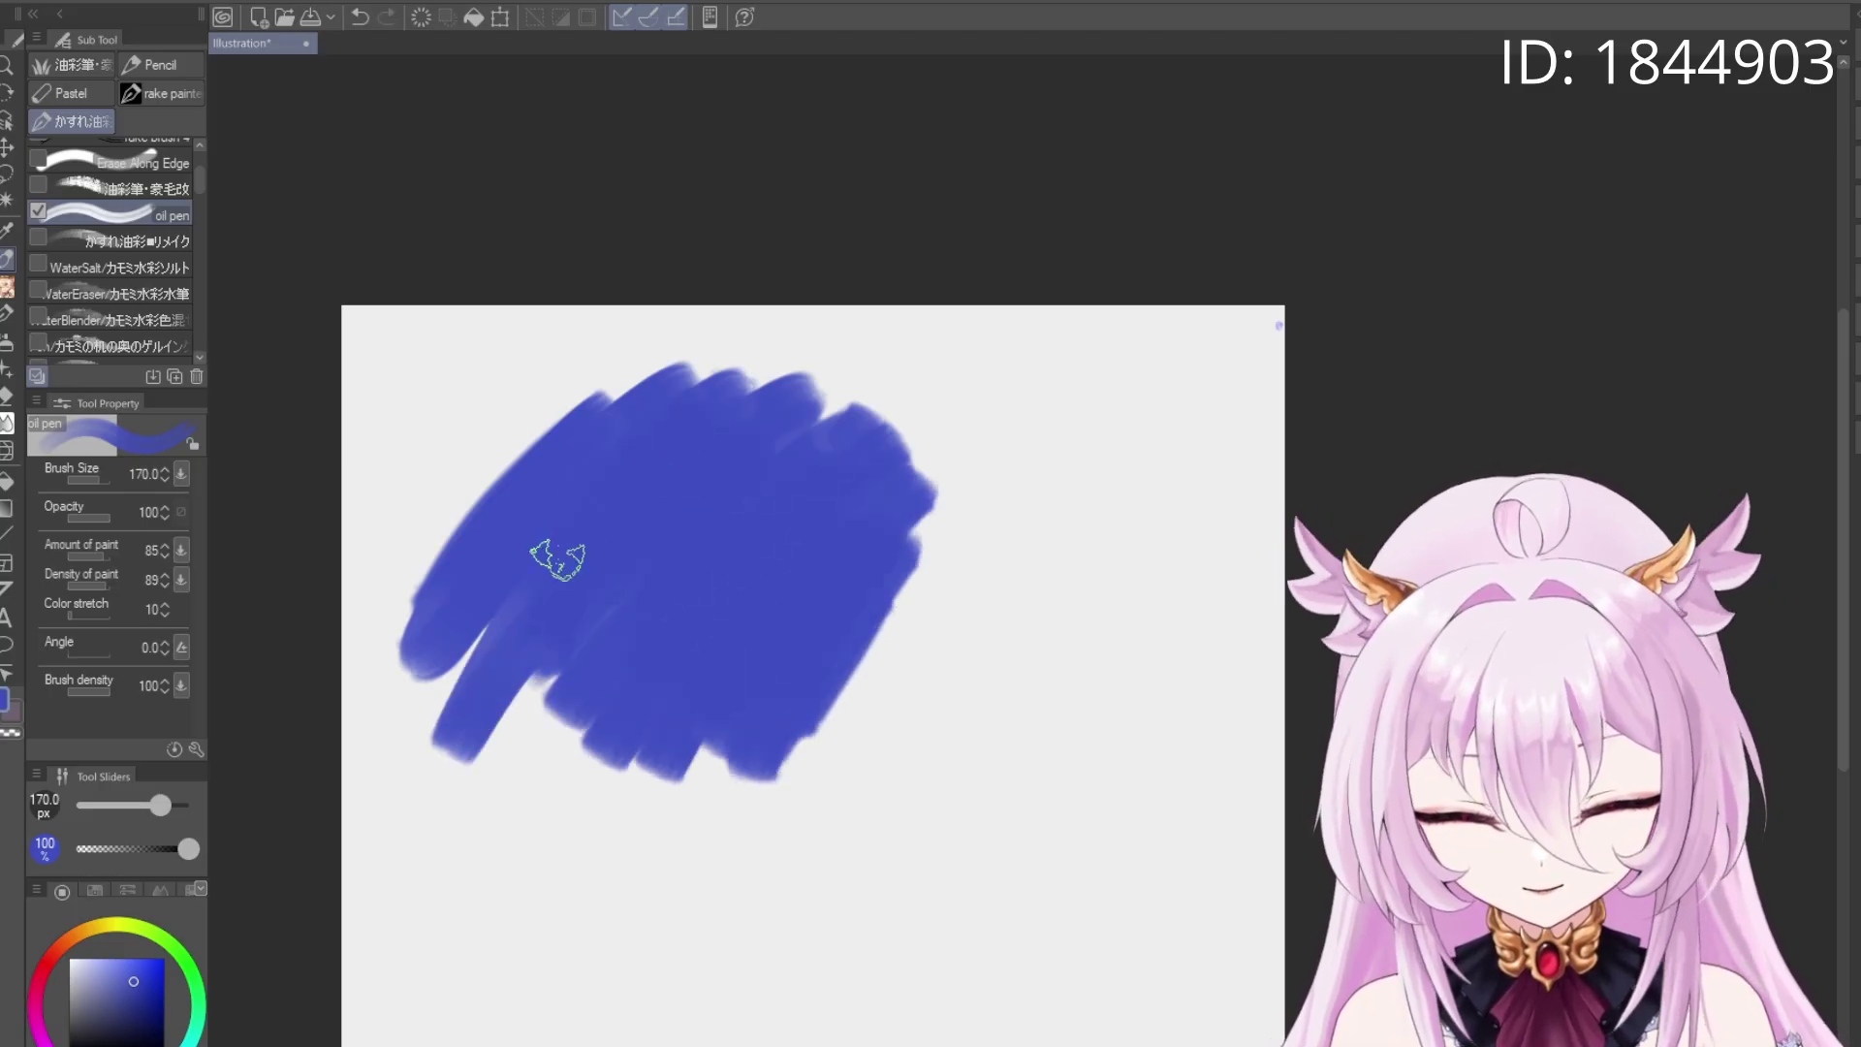
pyautogui.moveTo(557, 558)
pyautogui.mouseDown()
pyautogui.moveTo(592, 670)
pyautogui.moveTo(645, 647)
pyautogui.moveTo(683, 833)
pyautogui.moveTo(788, 805)
pyautogui.moveTo(950, 530)
pyautogui.moveTo(927, 466)
pyautogui.moveTo(848, 385)
pyautogui.moveTo(433, 511)
pyautogui.moveTo(669, 547)
pyautogui.mouseUp()
# Brush lighter blue strokes over the patch and repaint its upper part with the darker blue sampled from it
pyautogui.click(113, 958)
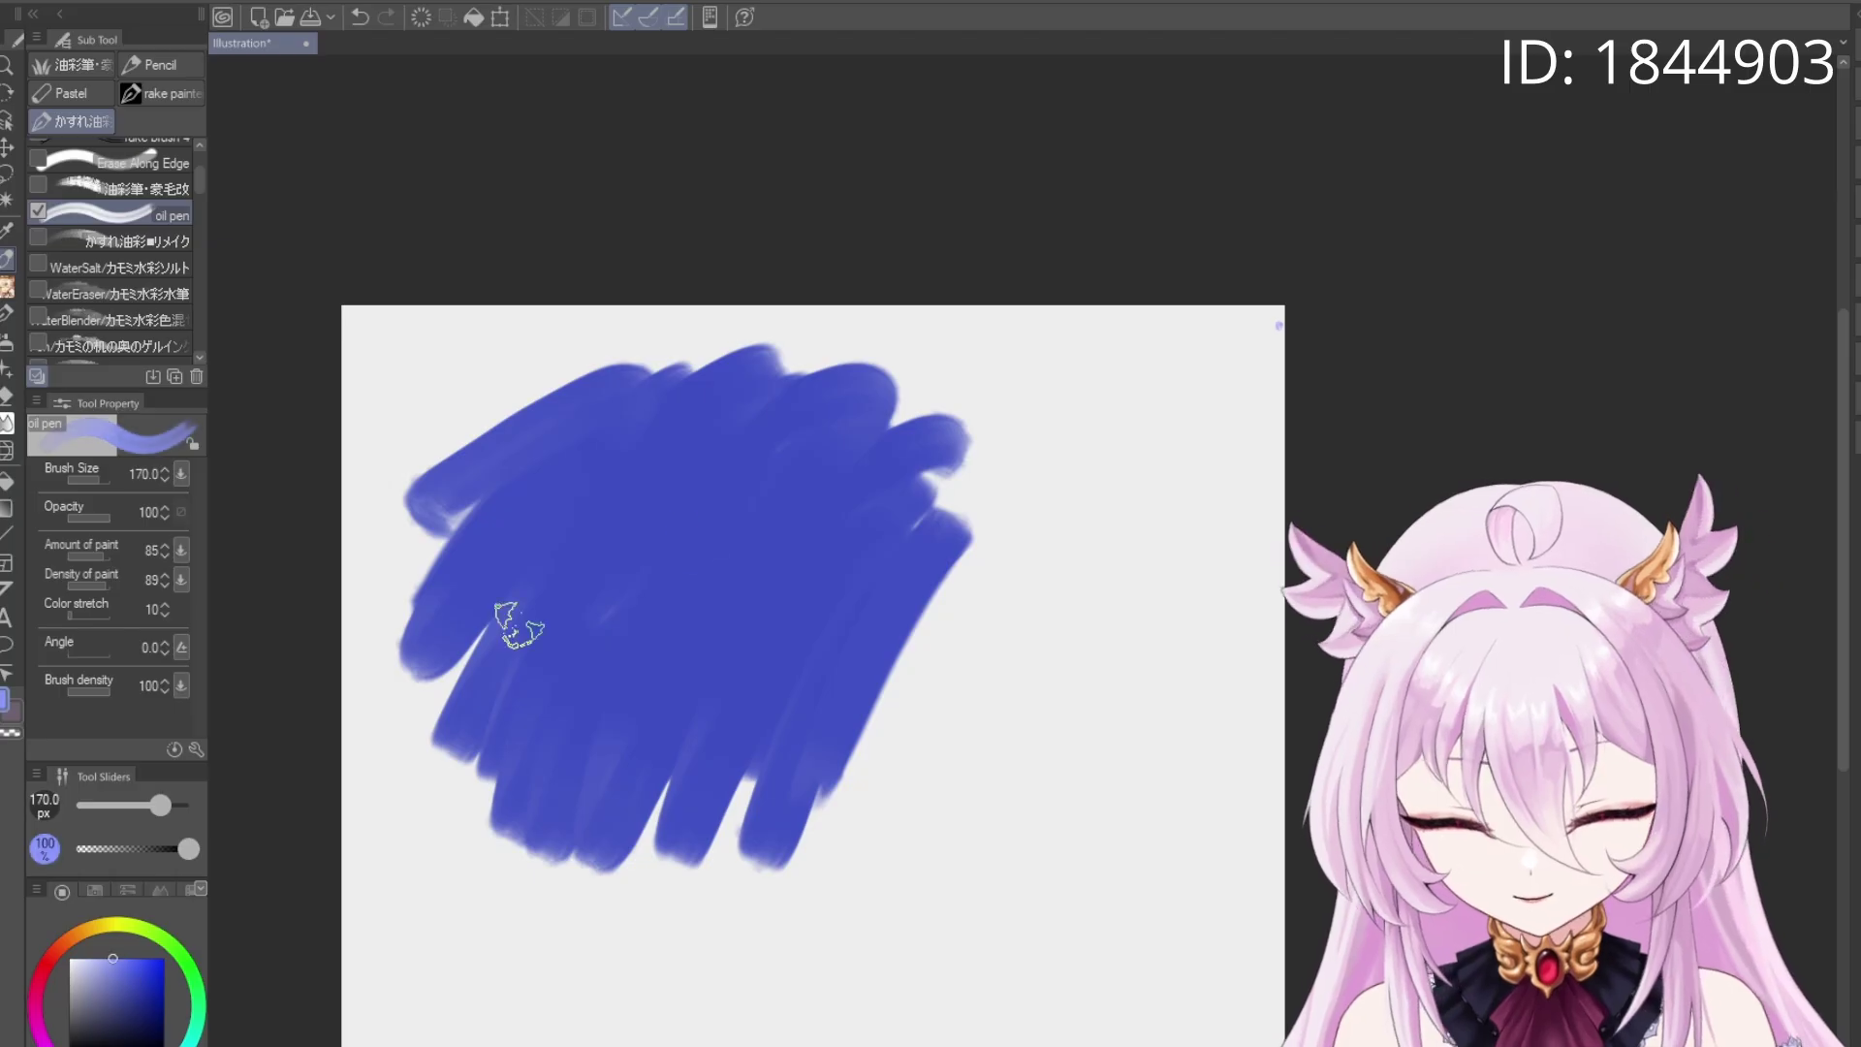
pyautogui.moveTo(853, 417)
pyautogui.mouseDown()
pyautogui.moveTo(685, 602)
pyautogui.moveTo(782, 427)
pyautogui.moveTo(555, 545)
pyautogui.moveTo(540, 416)
pyautogui.moveTo(623, 665)
pyautogui.moveTo(931, 540)
pyautogui.moveTo(885, 569)
pyautogui.mouseUp()
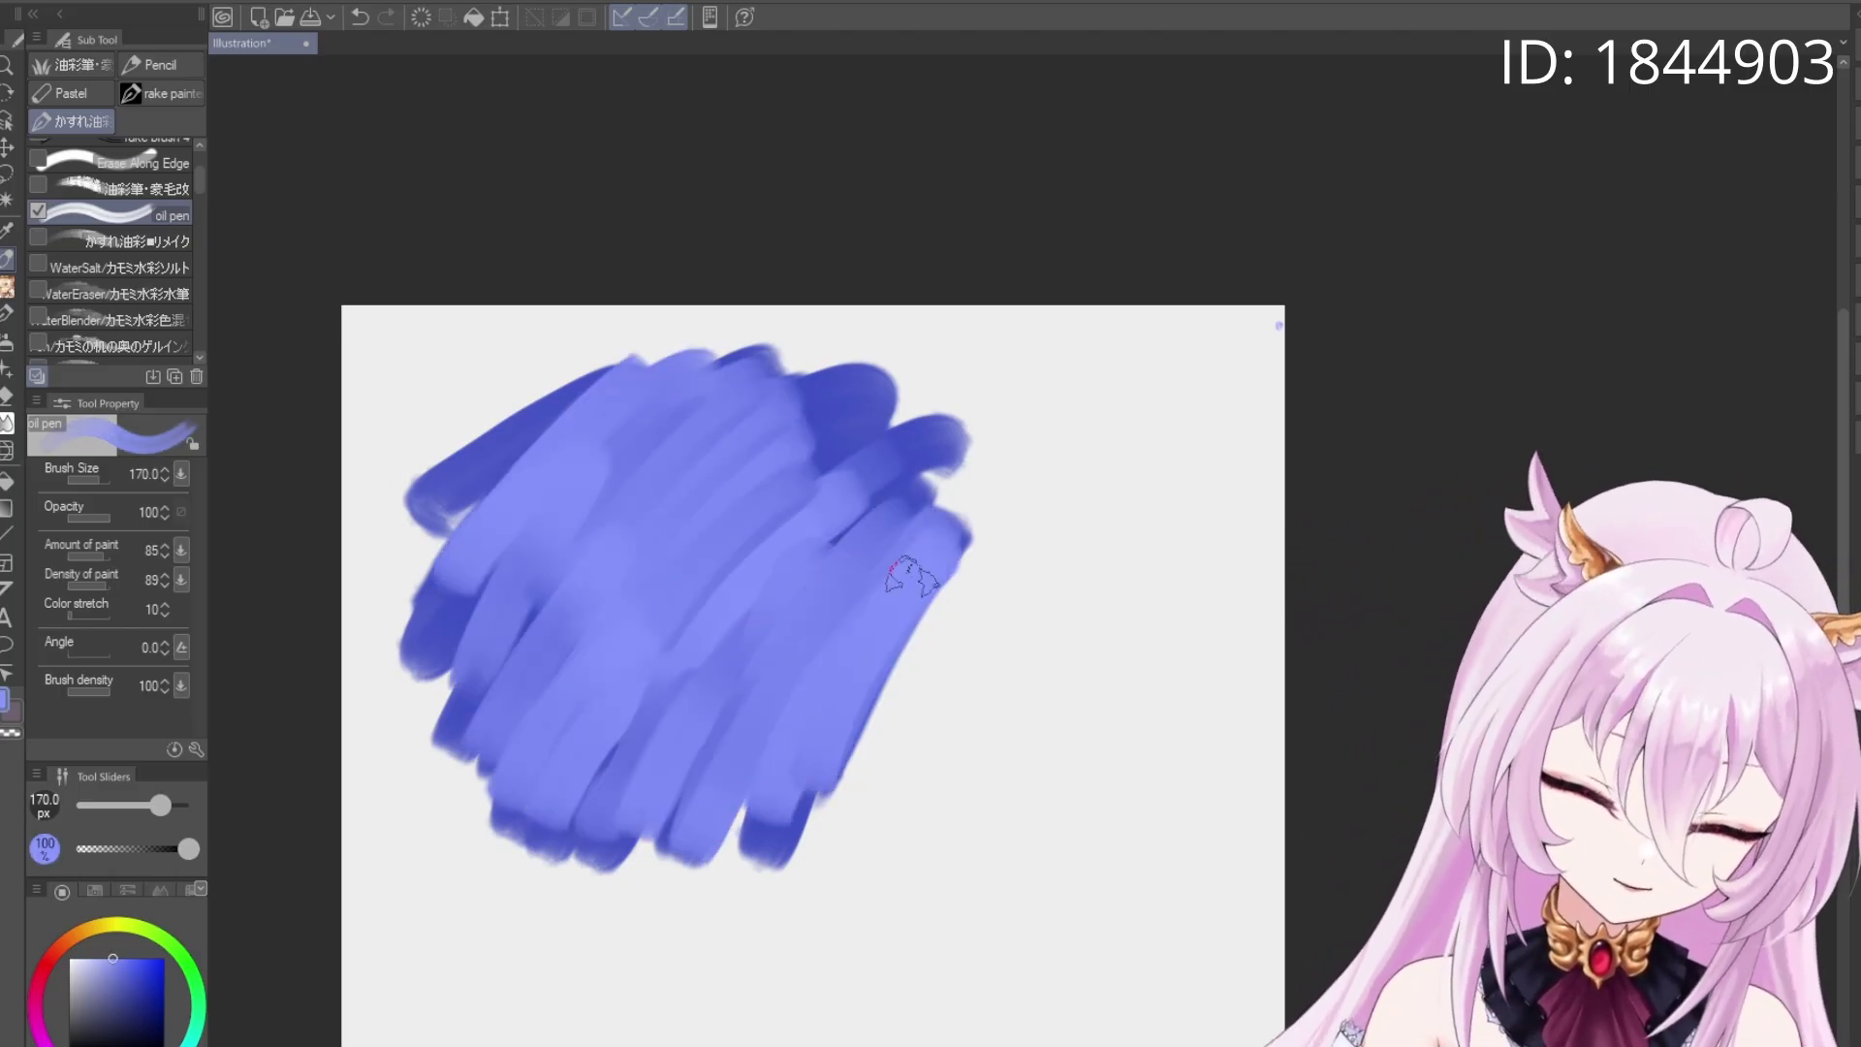
pyautogui.keyDown('alt'); pyautogui.click(881, 457); pyautogui.keyUp('alt')
pyautogui.moveTo(855, 364)
pyautogui.mouseDown()
pyautogui.moveTo(845, 499)
pyautogui.moveTo(715, 520)
pyautogui.moveTo(740, 374)
pyautogui.moveTo(540, 465)
pyautogui.moveTo(919, 461)
pyautogui.moveTo(885, 611)
pyautogui.moveTo(901, 649)
pyautogui.mouseUp()
# Change the colour to yellow, brush over the patch's lower end and blend it into the blue with sampled colours
pyautogui.click(120, 926)
pyautogui.click(128, 960)
pyautogui.moveTo(616, 729)
pyautogui.mouseDown()
pyautogui.moveTo(573, 789)
pyautogui.moveTo(690, 698)
pyautogui.moveTo(769, 725)
pyautogui.moveTo(727, 769)
pyautogui.moveTo(689, 702)
pyautogui.moveTo(585, 731)
pyautogui.moveTo(698, 681)
pyautogui.moveTo(569, 768)
pyautogui.moveTo(569, 532)
pyautogui.moveTo(631, 806)
pyautogui.moveTo(727, 736)
pyautogui.mouseUp()
pyautogui.keyDown('alt'); pyautogui.click(840, 680); pyautogui.keyUp('alt')
pyautogui.keyDown('alt'); pyautogui.click(604, 748); pyautogui.keyUp('alt')
# Sample the patch's dark blue, extend its right side with more diagonal strokes and undo the last one
pyautogui.scroll(-3, 802, 491)
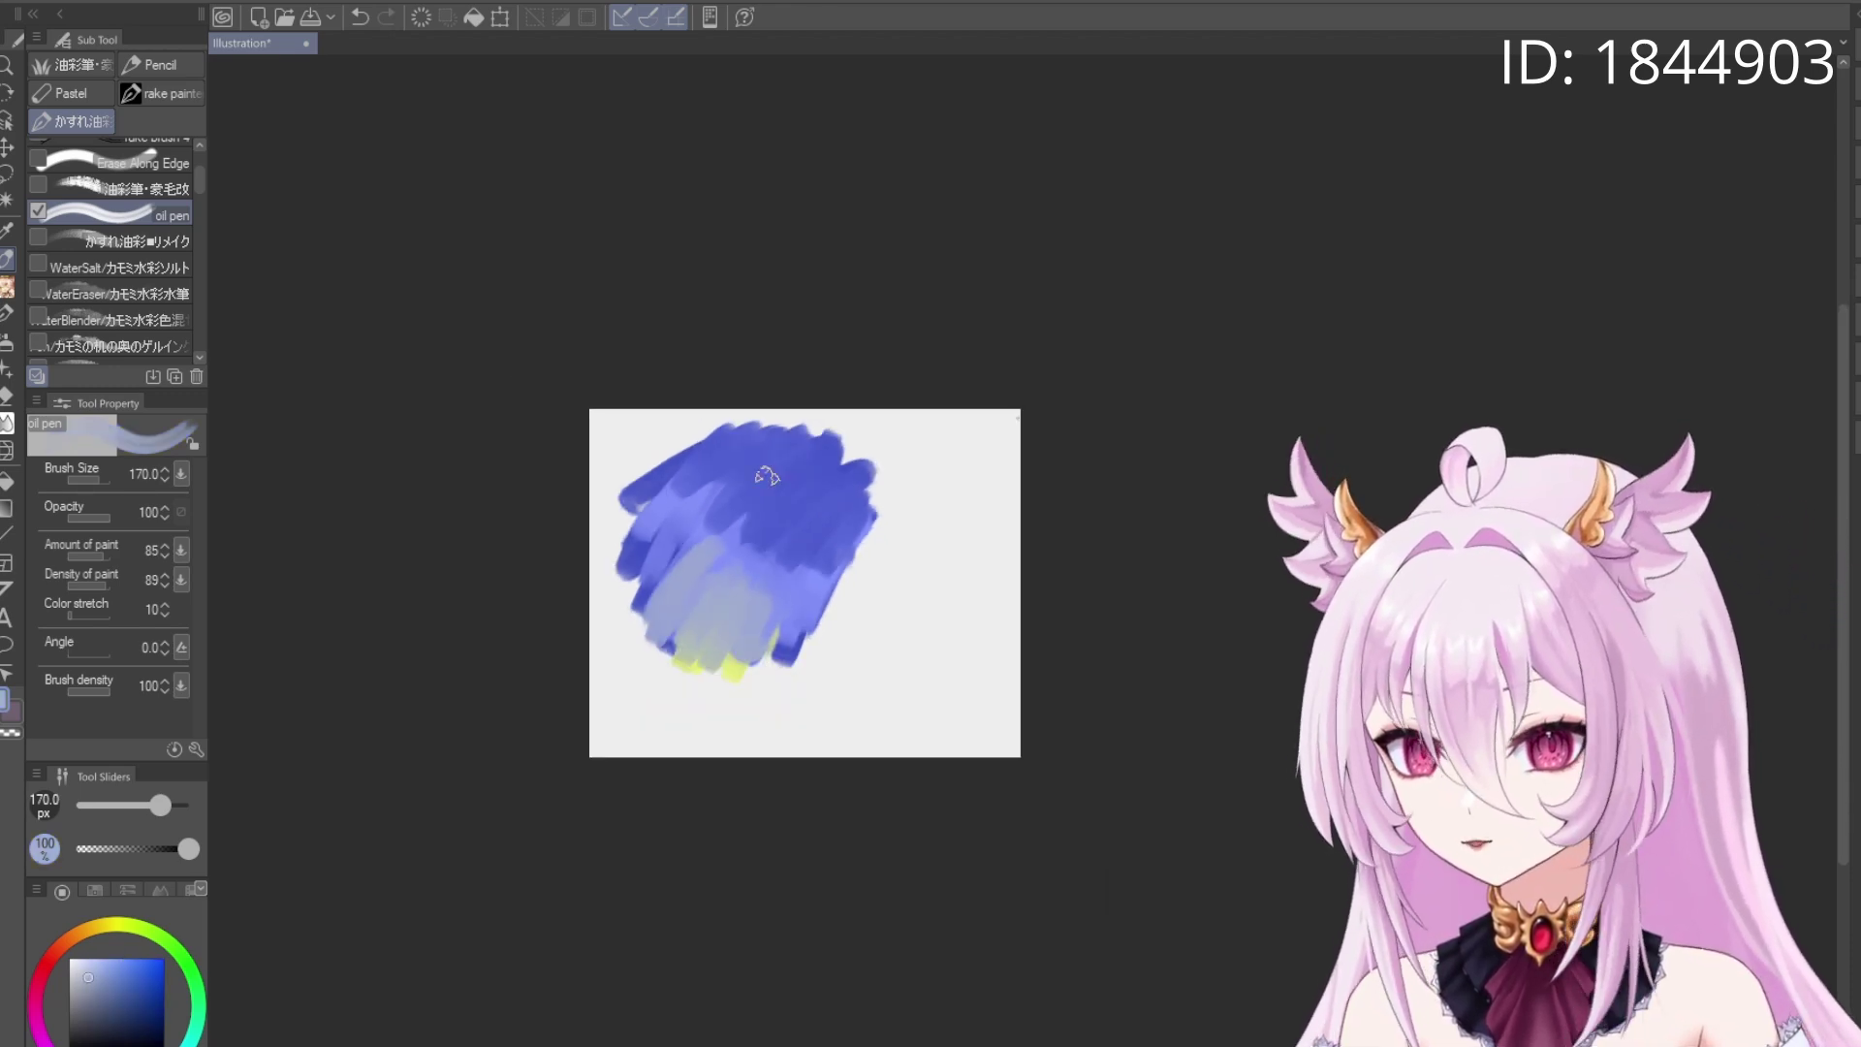
pyautogui.scroll(5, 706, 569)
pyautogui.scroll(-3, 749, 650)
pyautogui.scroll(5, 672, 491)
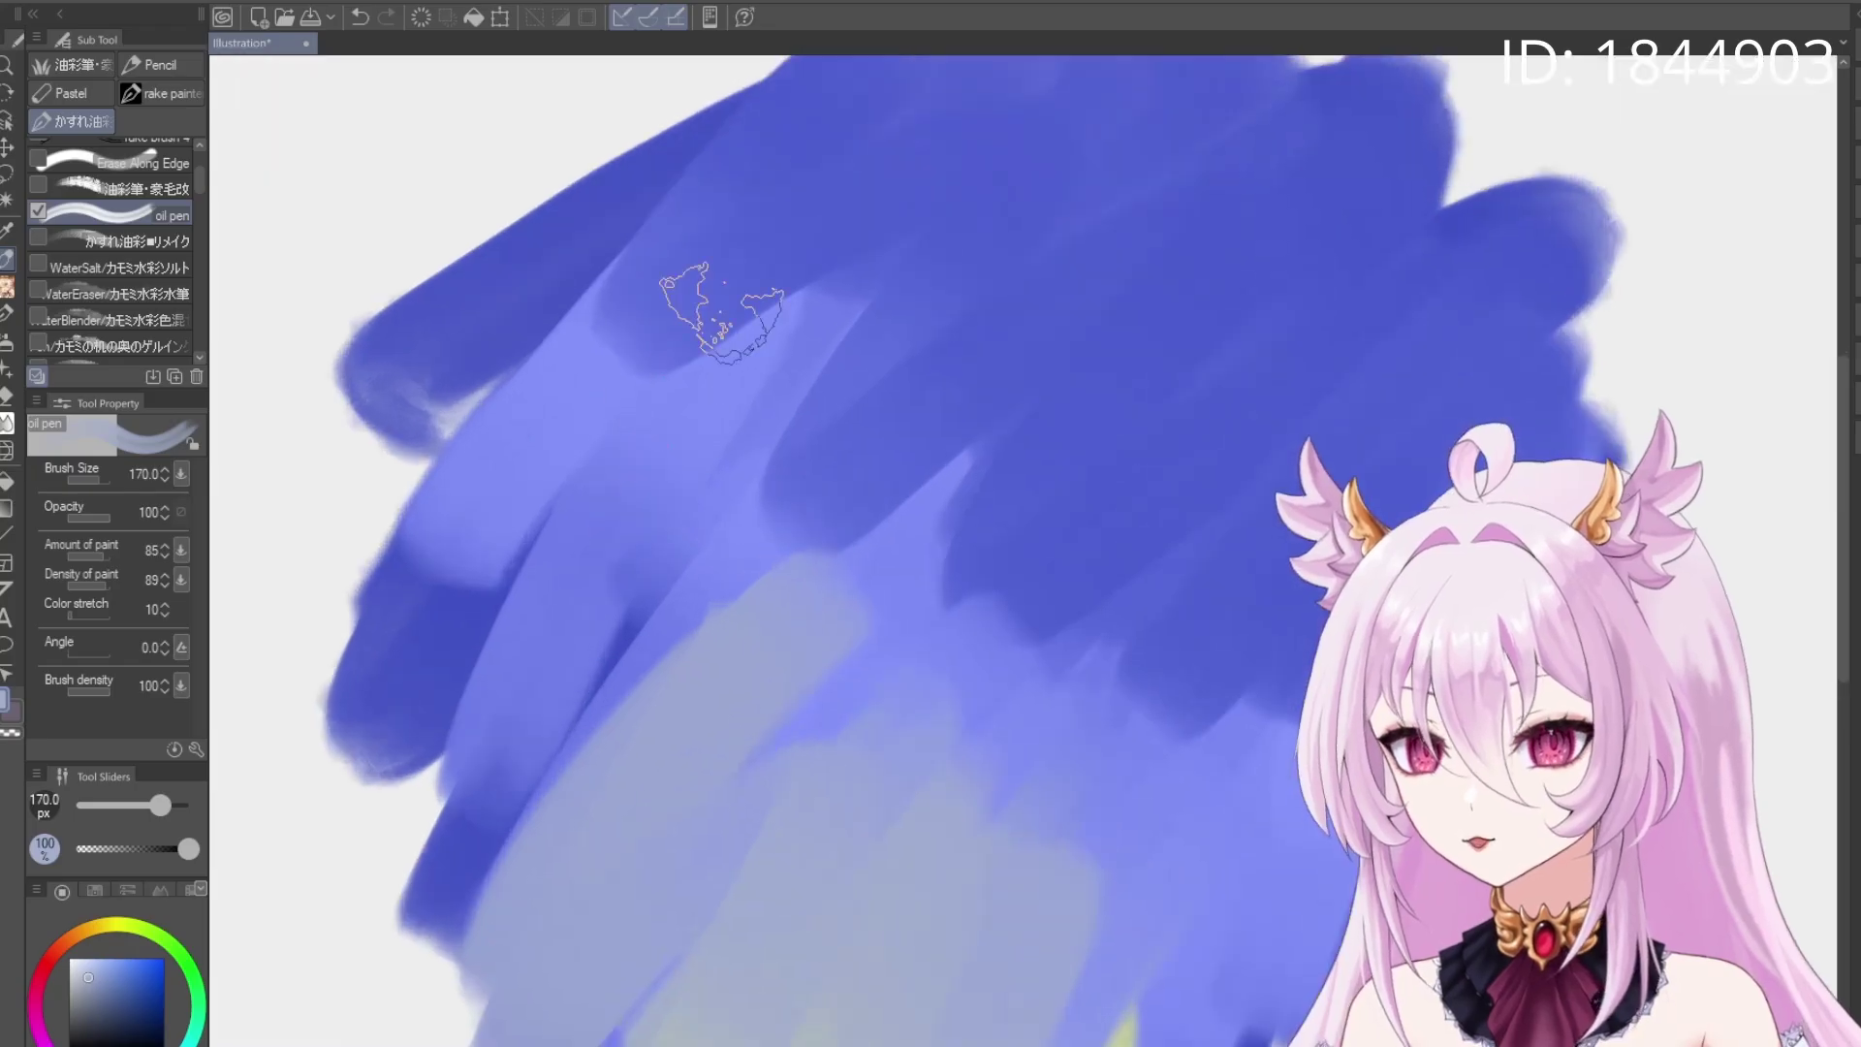
pyautogui.scroll(-5, 769, 387)
pyautogui.scroll(-1, 849, 398)
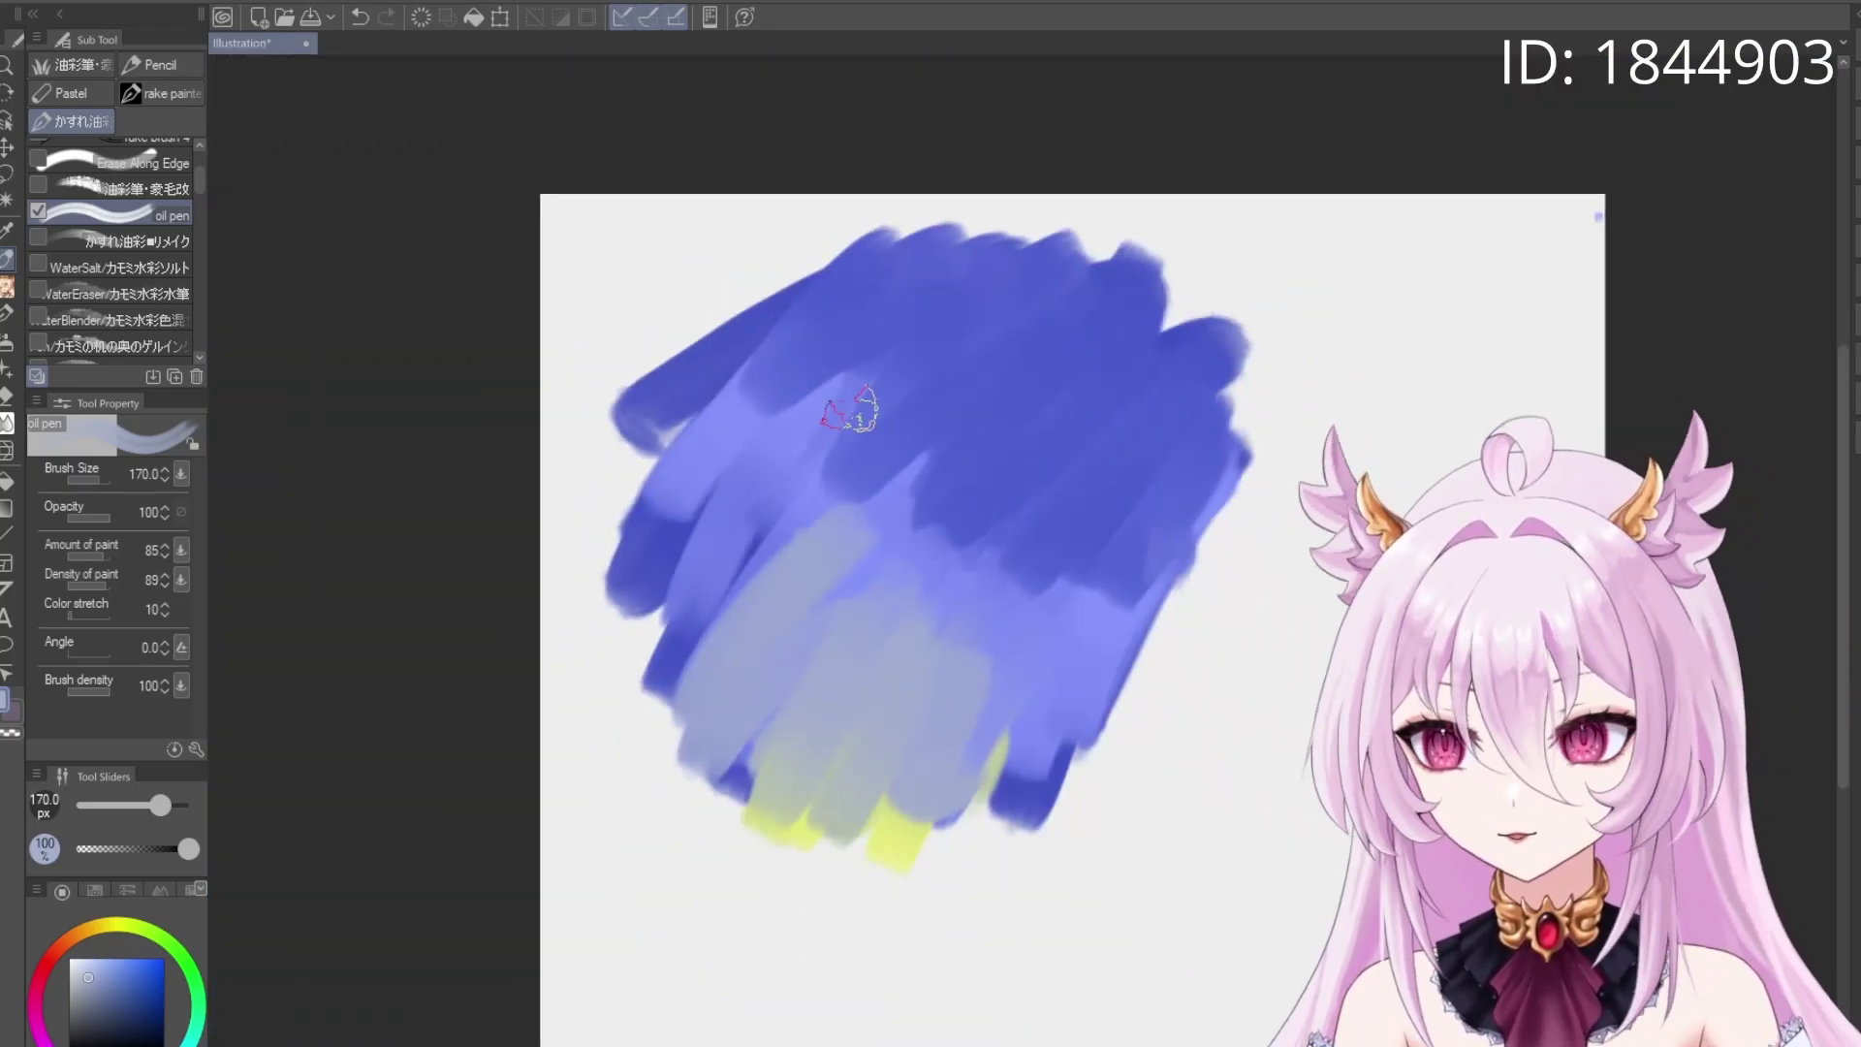
pyautogui.scroll(3, 851, 411)
pyautogui.keyDown('alt'); pyautogui.click(940, 420); pyautogui.keyUp('alt')
pyautogui.moveTo(916, 427); pyautogui.dragTo(1161, 563)
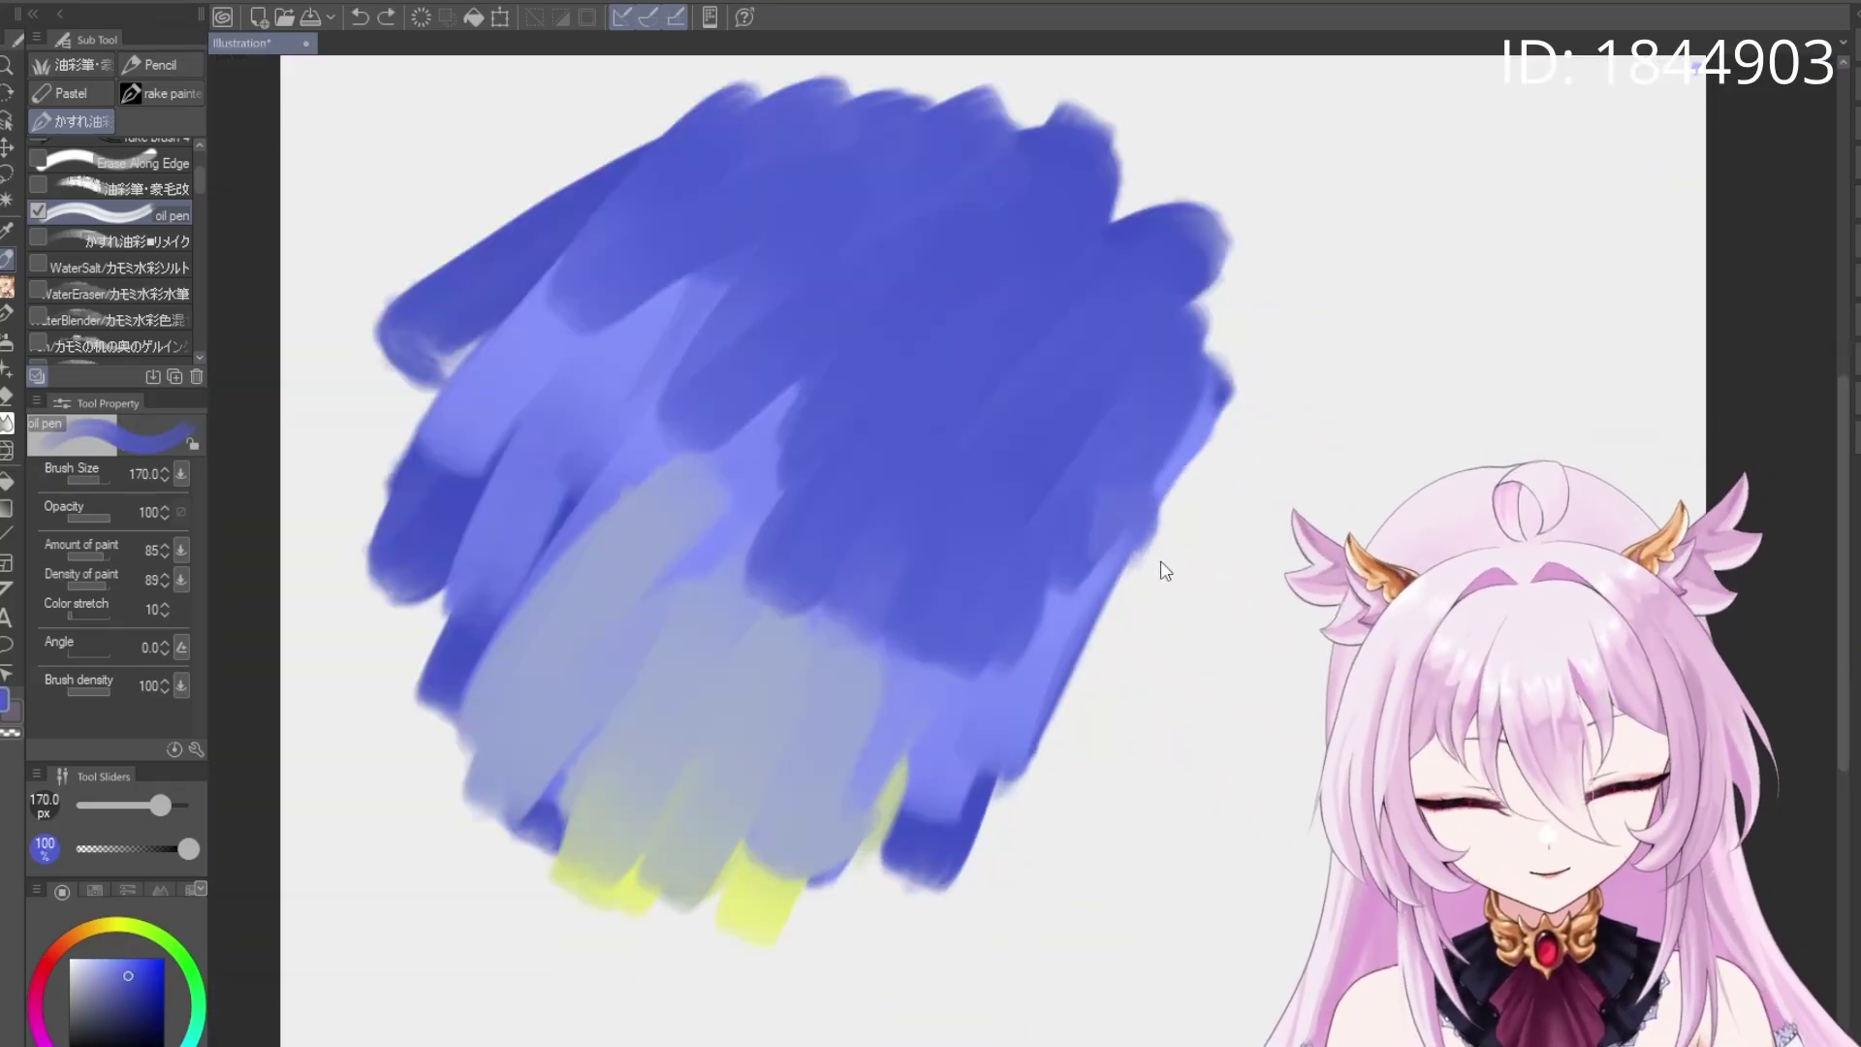
pyautogui.moveTo(1205, 490)
pyautogui.mouseDown()
pyautogui.moveTo(1201, 615)
pyautogui.moveTo(1255, 630)
pyautogui.moveTo(1380, 469)
pyautogui.moveTo(1079, 522)
pyautogui.moveTo(1125, 470)
pyautogui.moveTo(1118, 451)
pyautogui.moveTo(1102, 502)
pyautogui.mouseUp()
pyautogui.hotkey('ctrl', 'z')
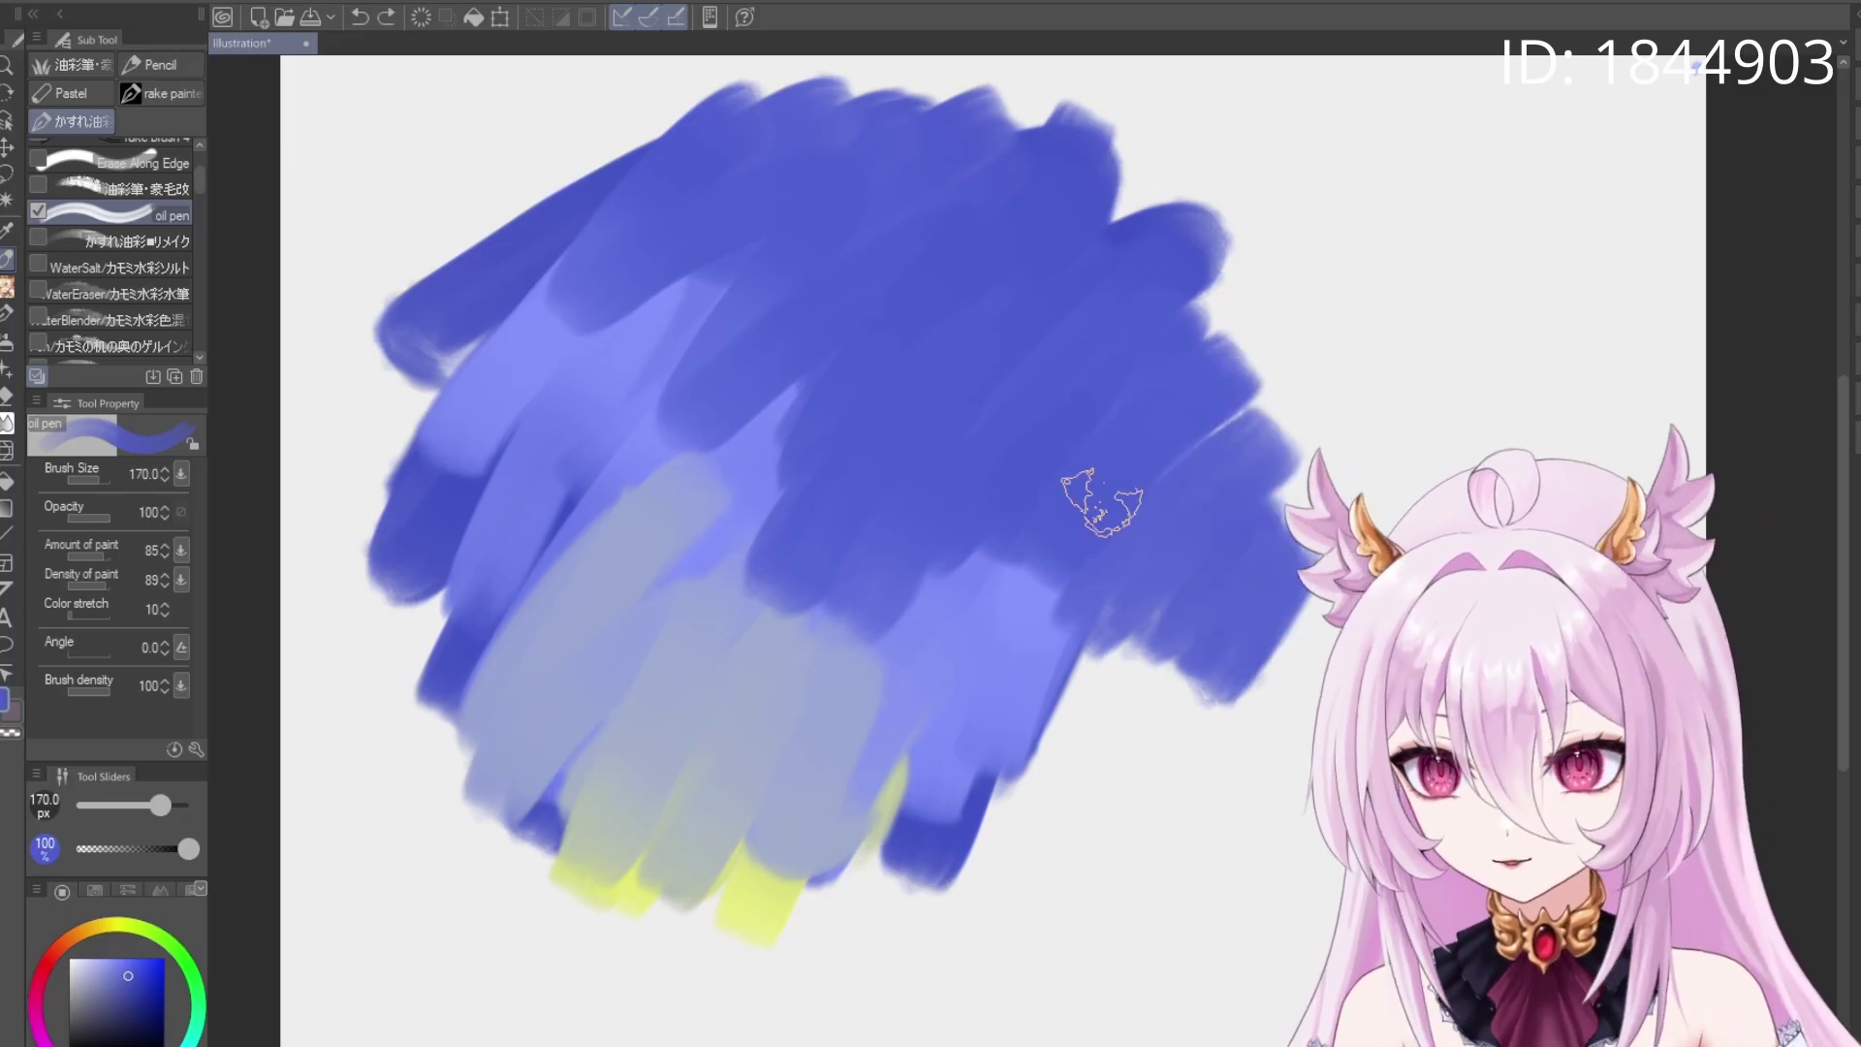
# Examine the oil pen patch at different magnifications and look over the asset page of the 油彩筆・豪毛改 brush
pyautogui.scroll(-5, 1115, 529)
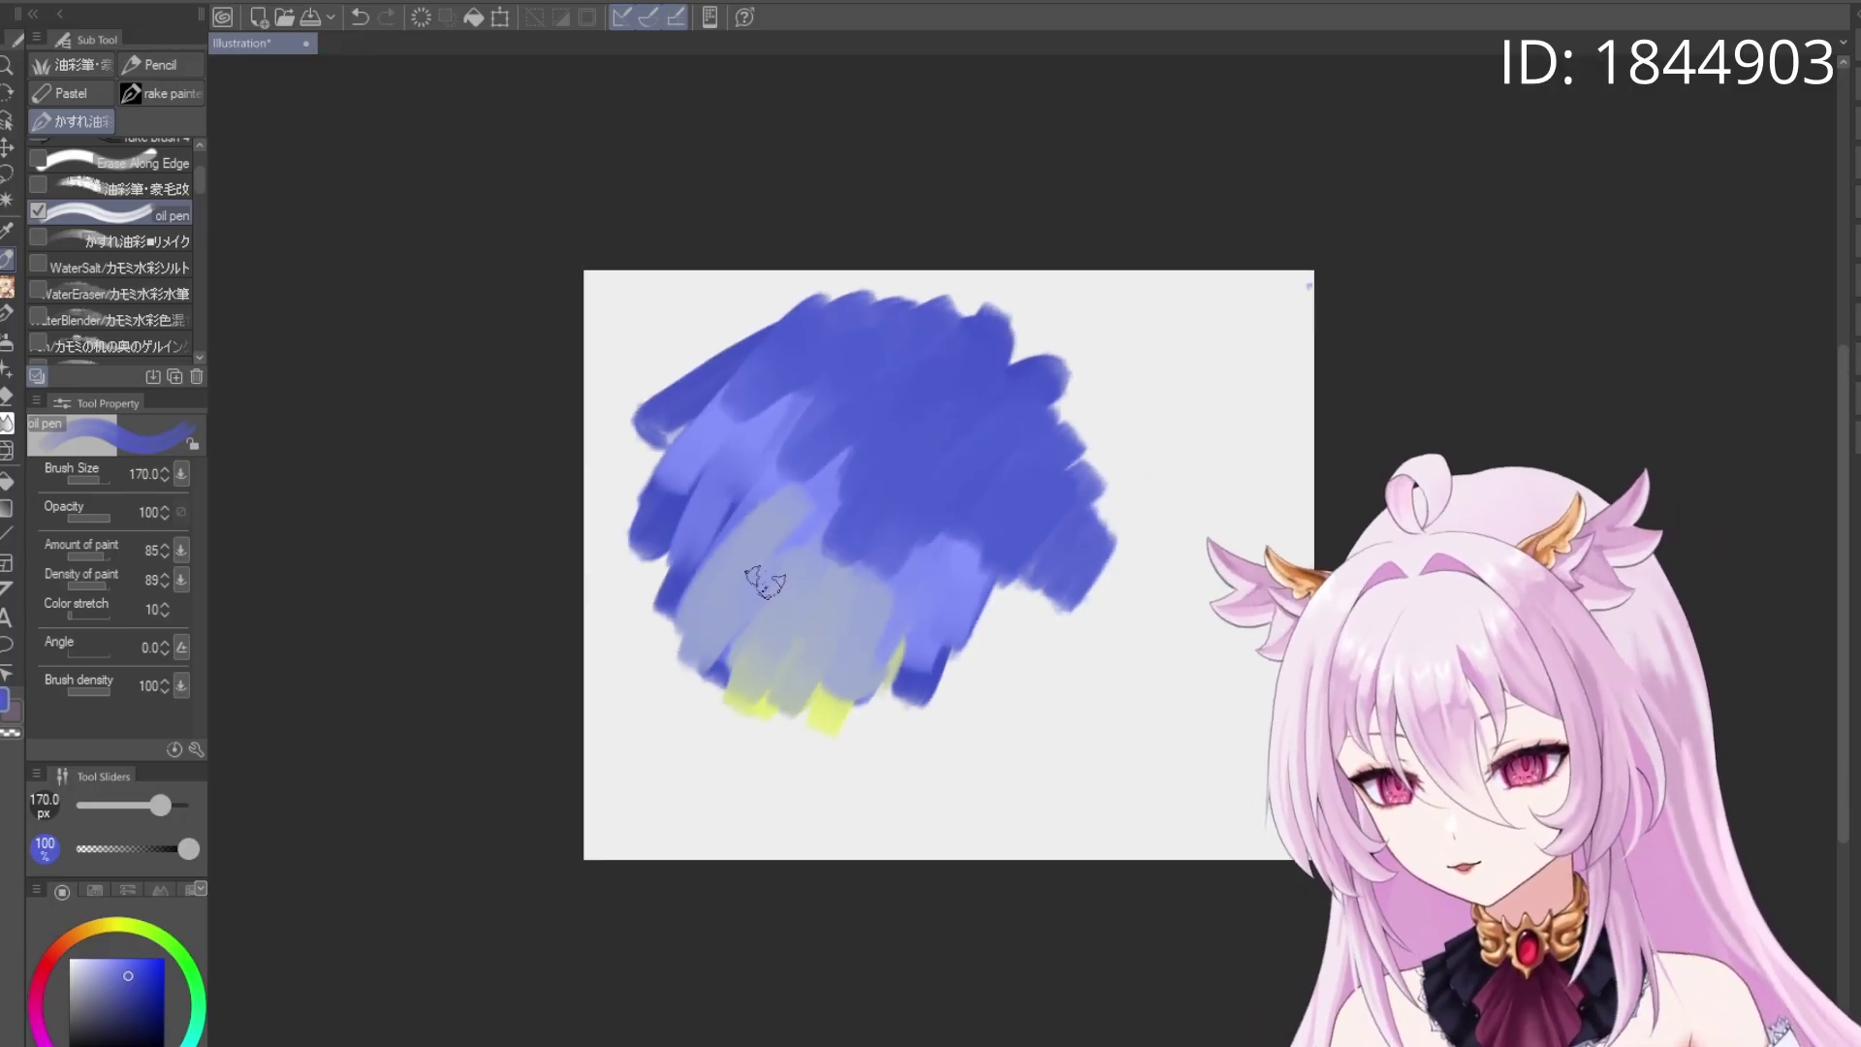
pyautogui.scroll(-2, 766, 581)
pyautogui.scroll(4, 1005, 488)
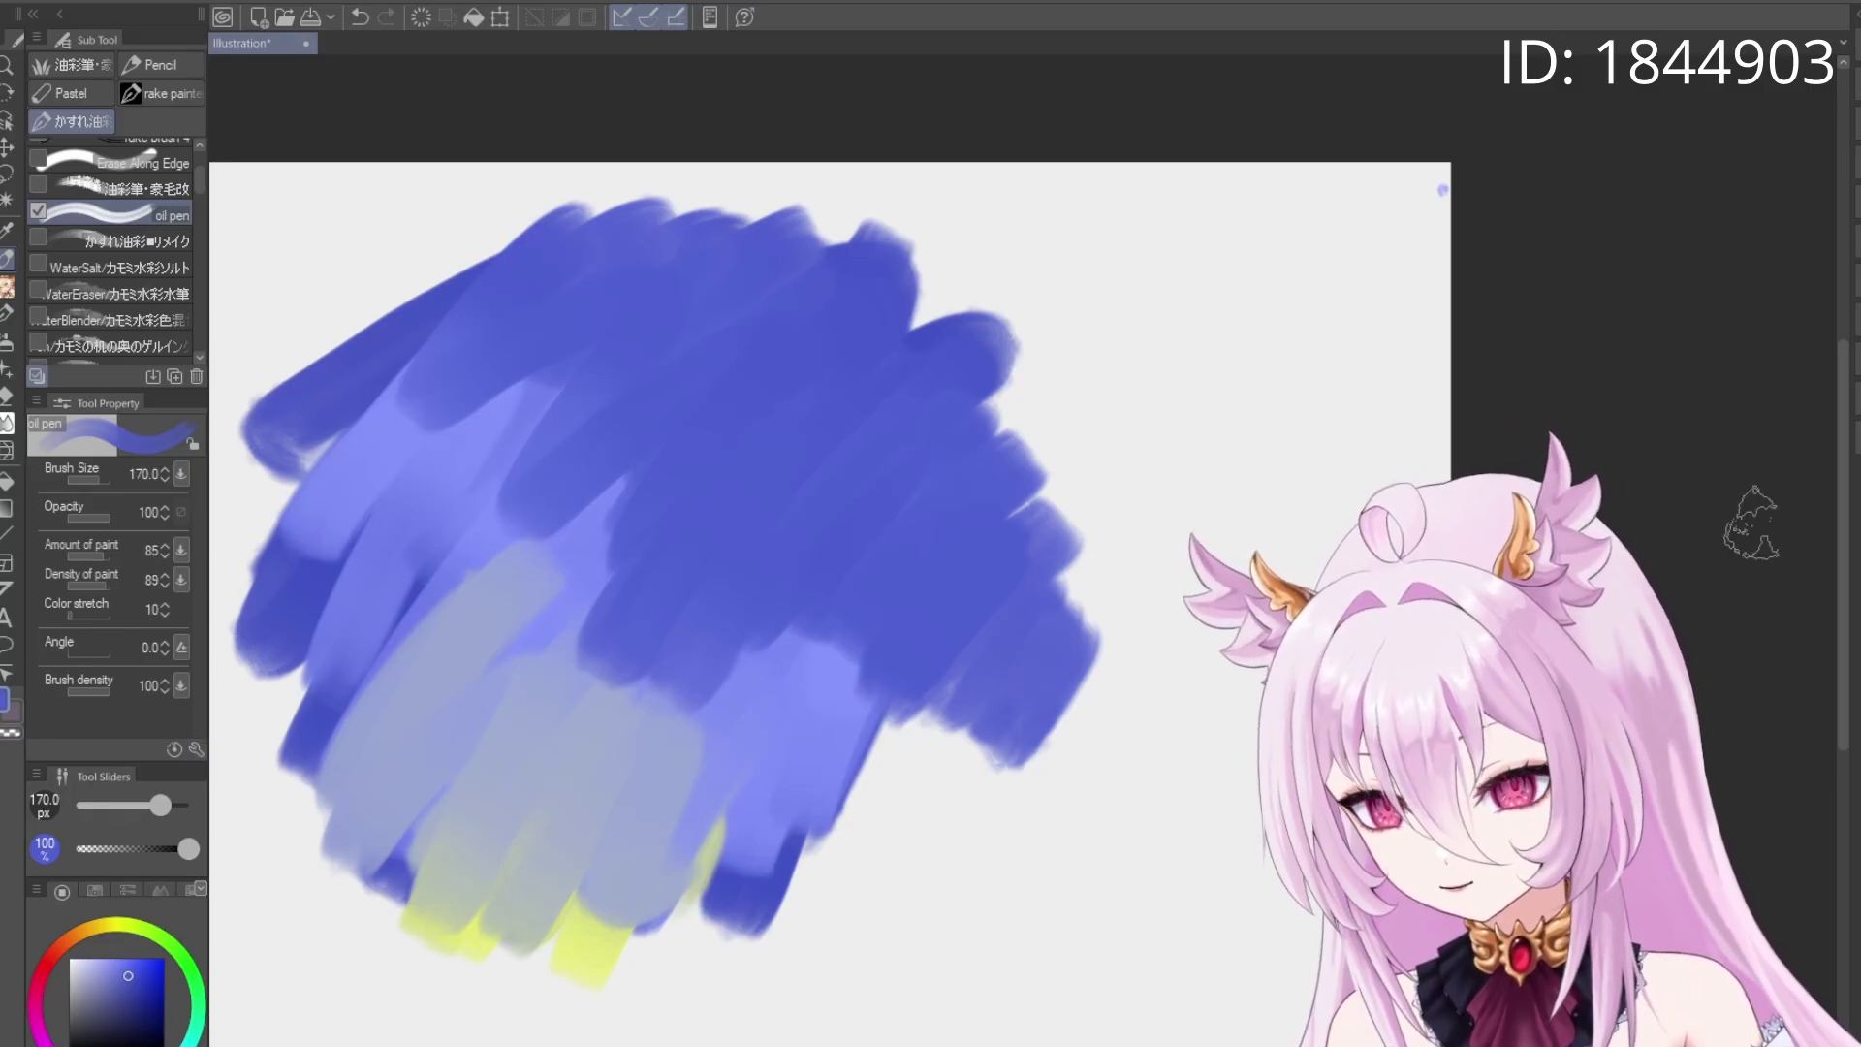
pyautogui.hotkey('ctrl', '-')
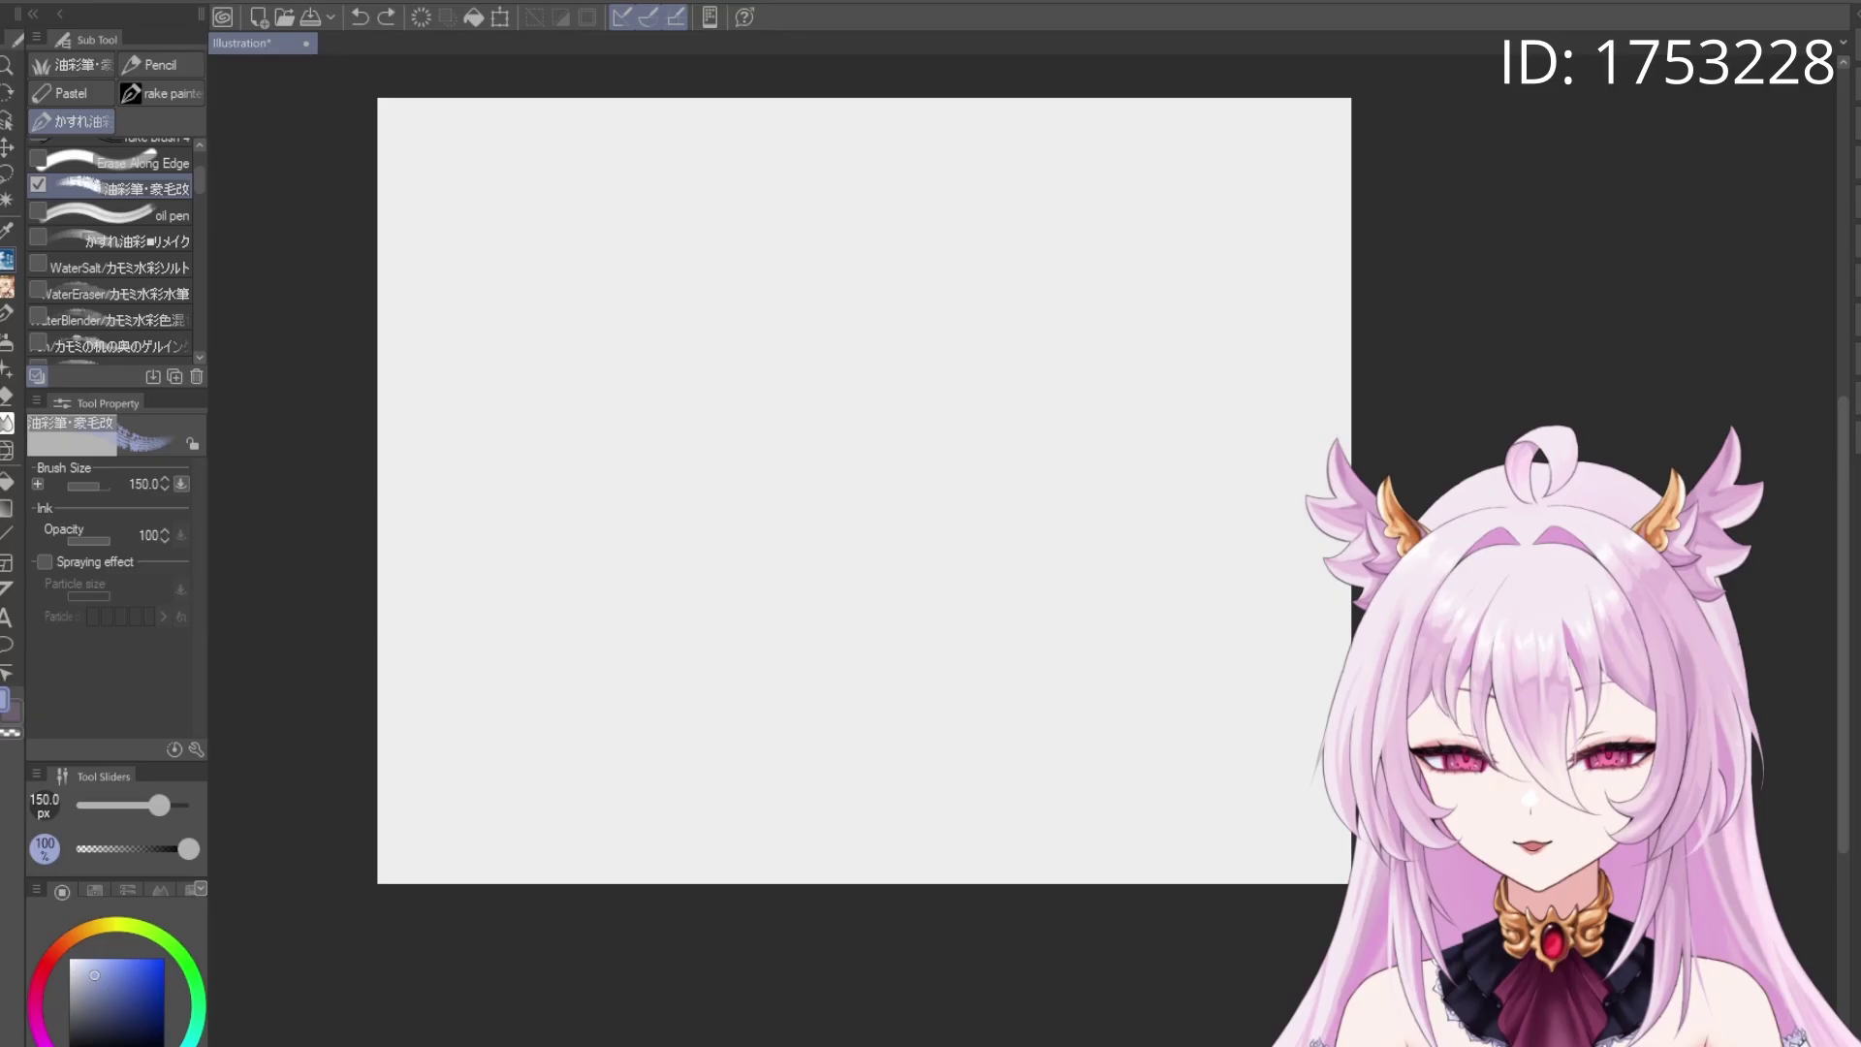
pyautogui.scroll(-3, 657, 240)
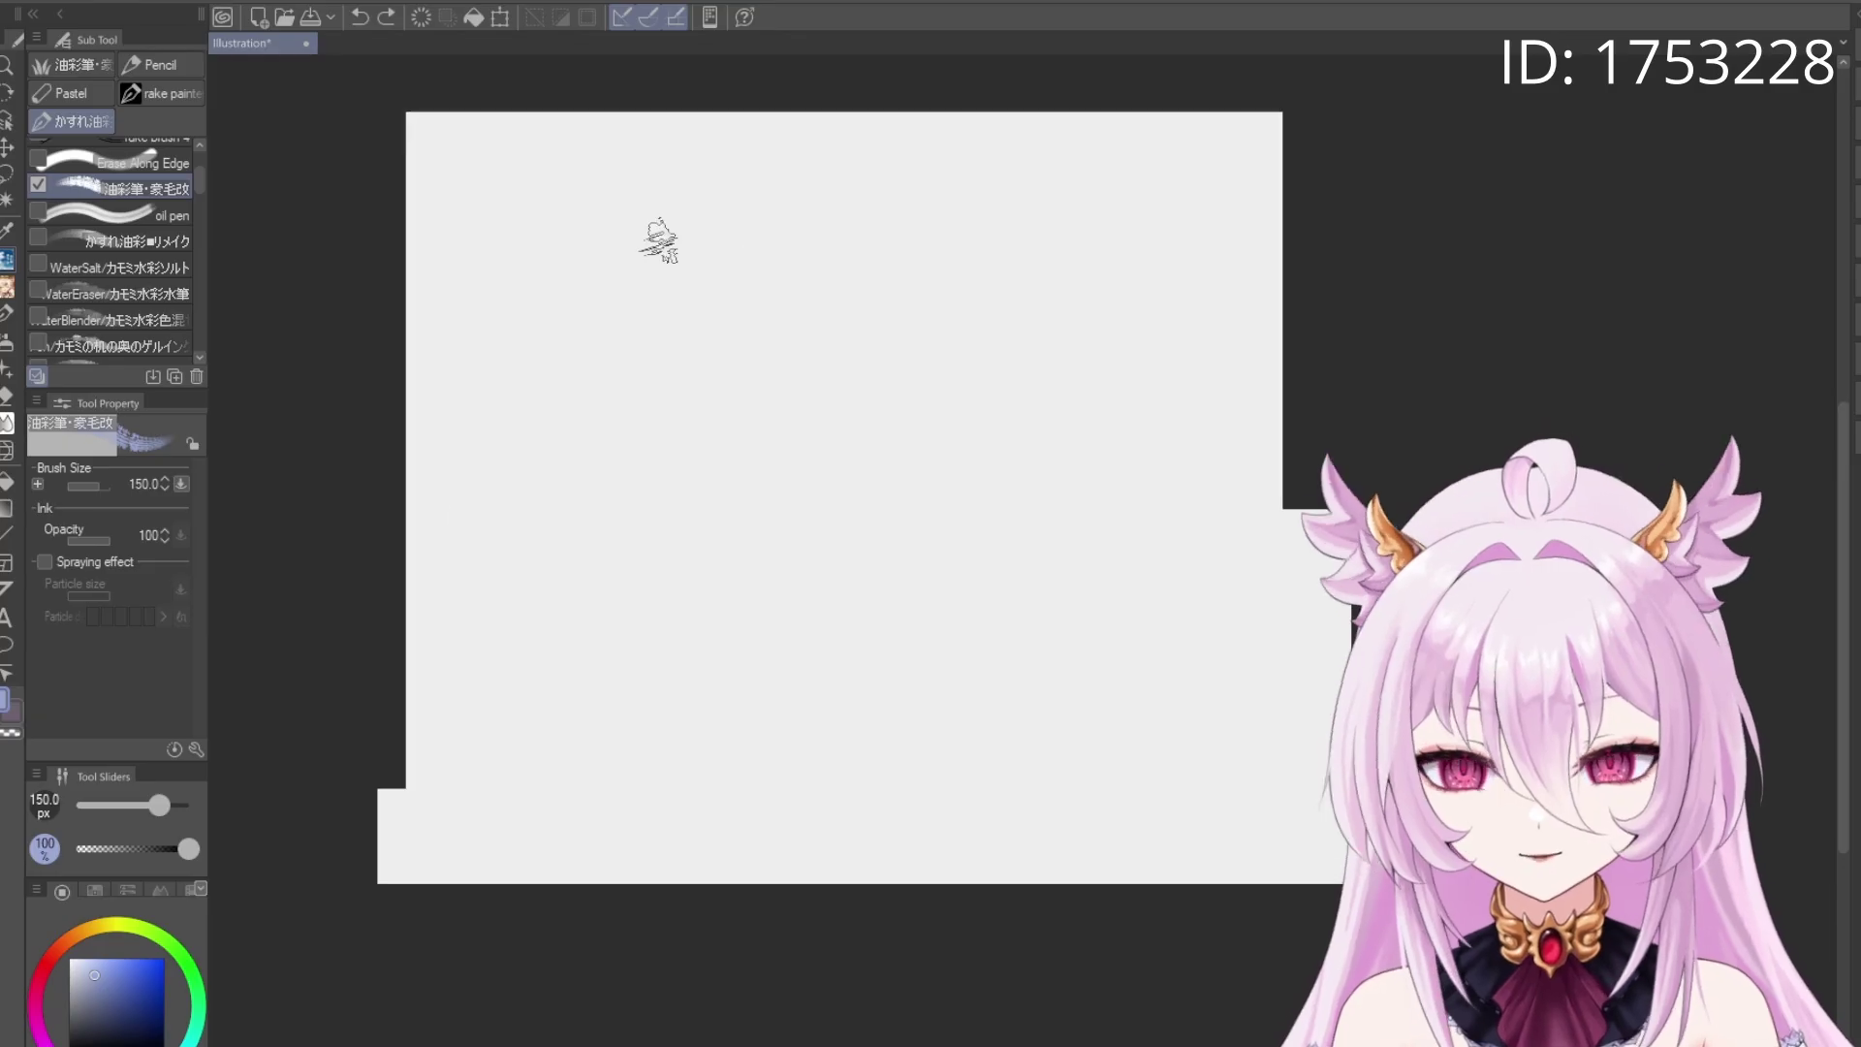
# Choose light grey and paint a rough cloud shape across the blue canvas with 油彩筆・豪毛改, enlarging the brush to 1000 px
pyautogui.scroll(3, 950, 248)
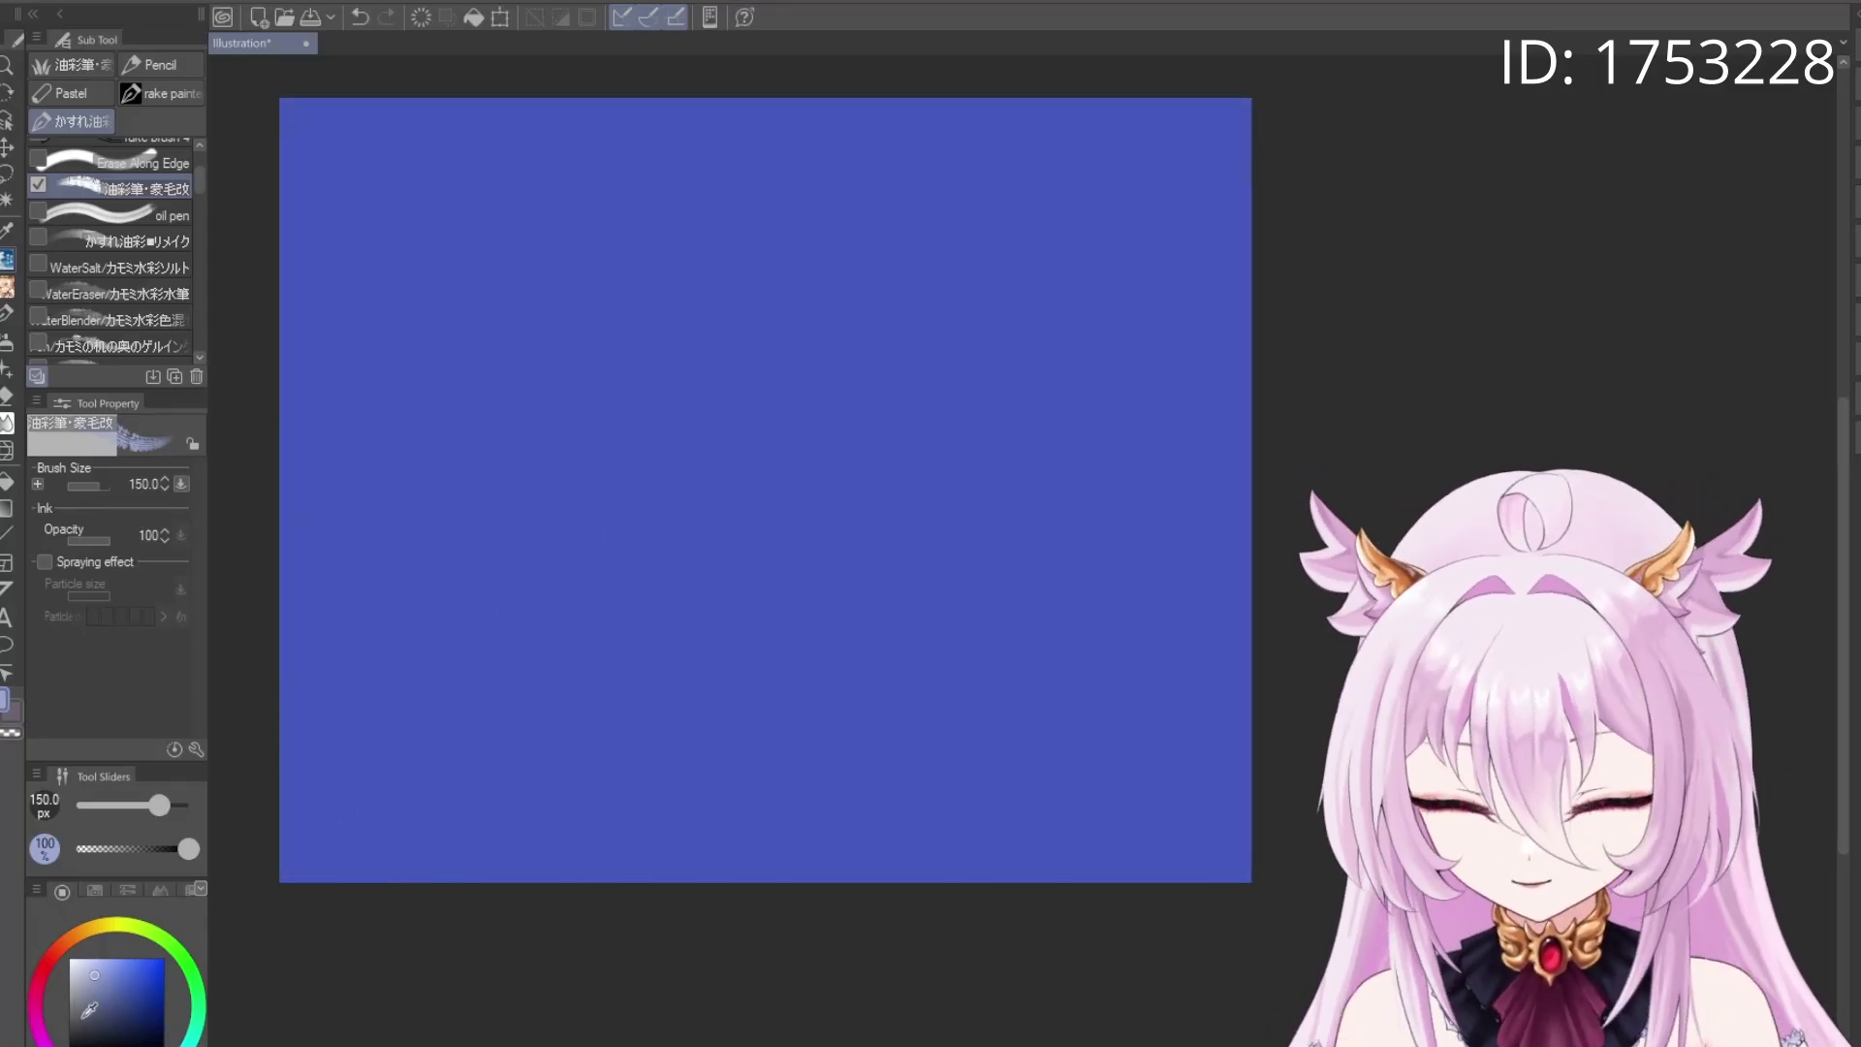
pyautogui.moveTo(89, 1010); pyautogui.dragTo(72, 962)
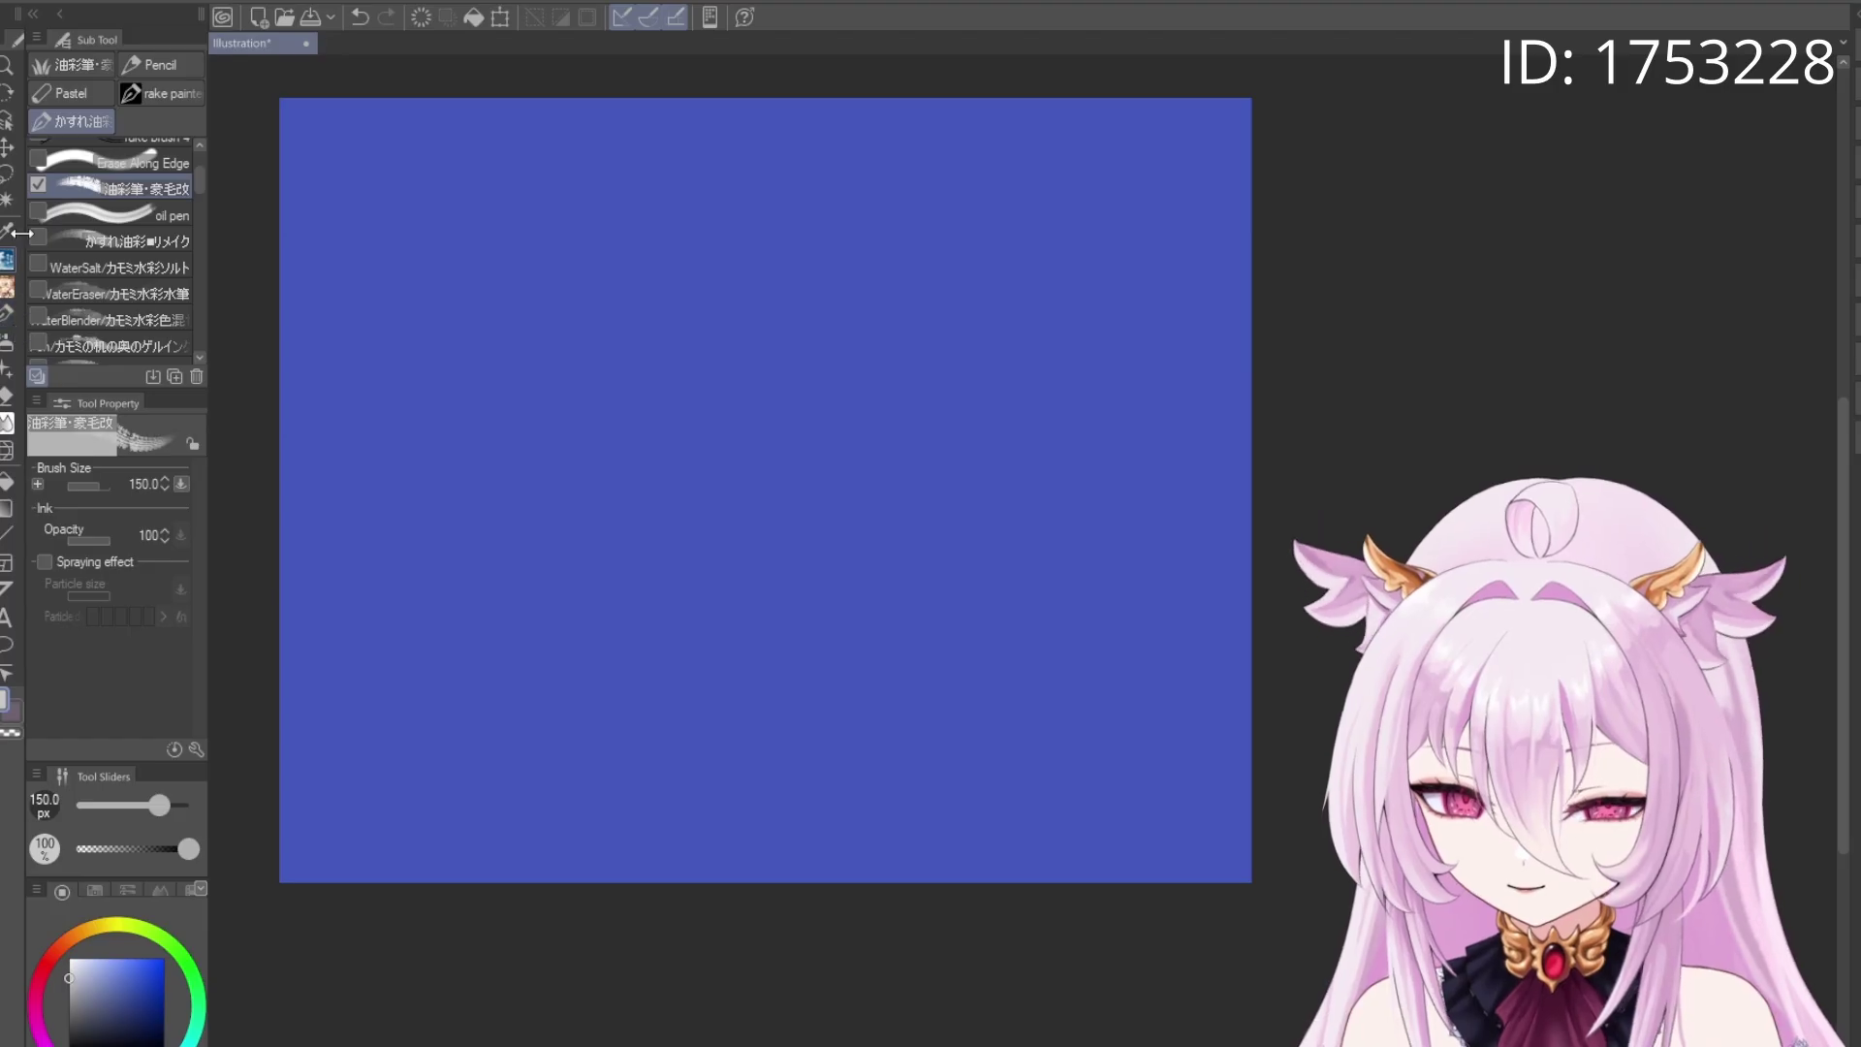
pyautogui.press(']')
pyautogui.press(']')
pyautogui.press(']')
pyautogui.press(']')
pyautogui.press(']')
pyautogui.moveTo(1066, 349)
pyautogui.mouseDown()
pyautogui.moveTo(970, 378)
pyautogui.moveTo(1148, 211)
pyautogui.moveTo(1193, 261)
pyautogui.moveTo(911, 485)
pyautogui.moveTo(794, 494)
pyautogui.moveTo(667, 585)
pyautogui.moveTo(572, 543)
pyautogui.moveTo(685, 620)
pyautogui.moveTo(931, 504)
pyautogui.moveTo(1033, 674)
pyautogui.moveTo(1196, 407)
pyautogui.mouseUp()
pyautogui.press(']')
pyautogui.press(']')
pyautogui.press(']')
pyautogui.press(']')
pyautogui.press(']')
pyautogui.moveTo(1042, 533)
pyautogui.mouseDown()
pyautogui.moveTo(1174, 581)
pyautogui.moveTo(1268, 538)
pyautogui.mouseUp()
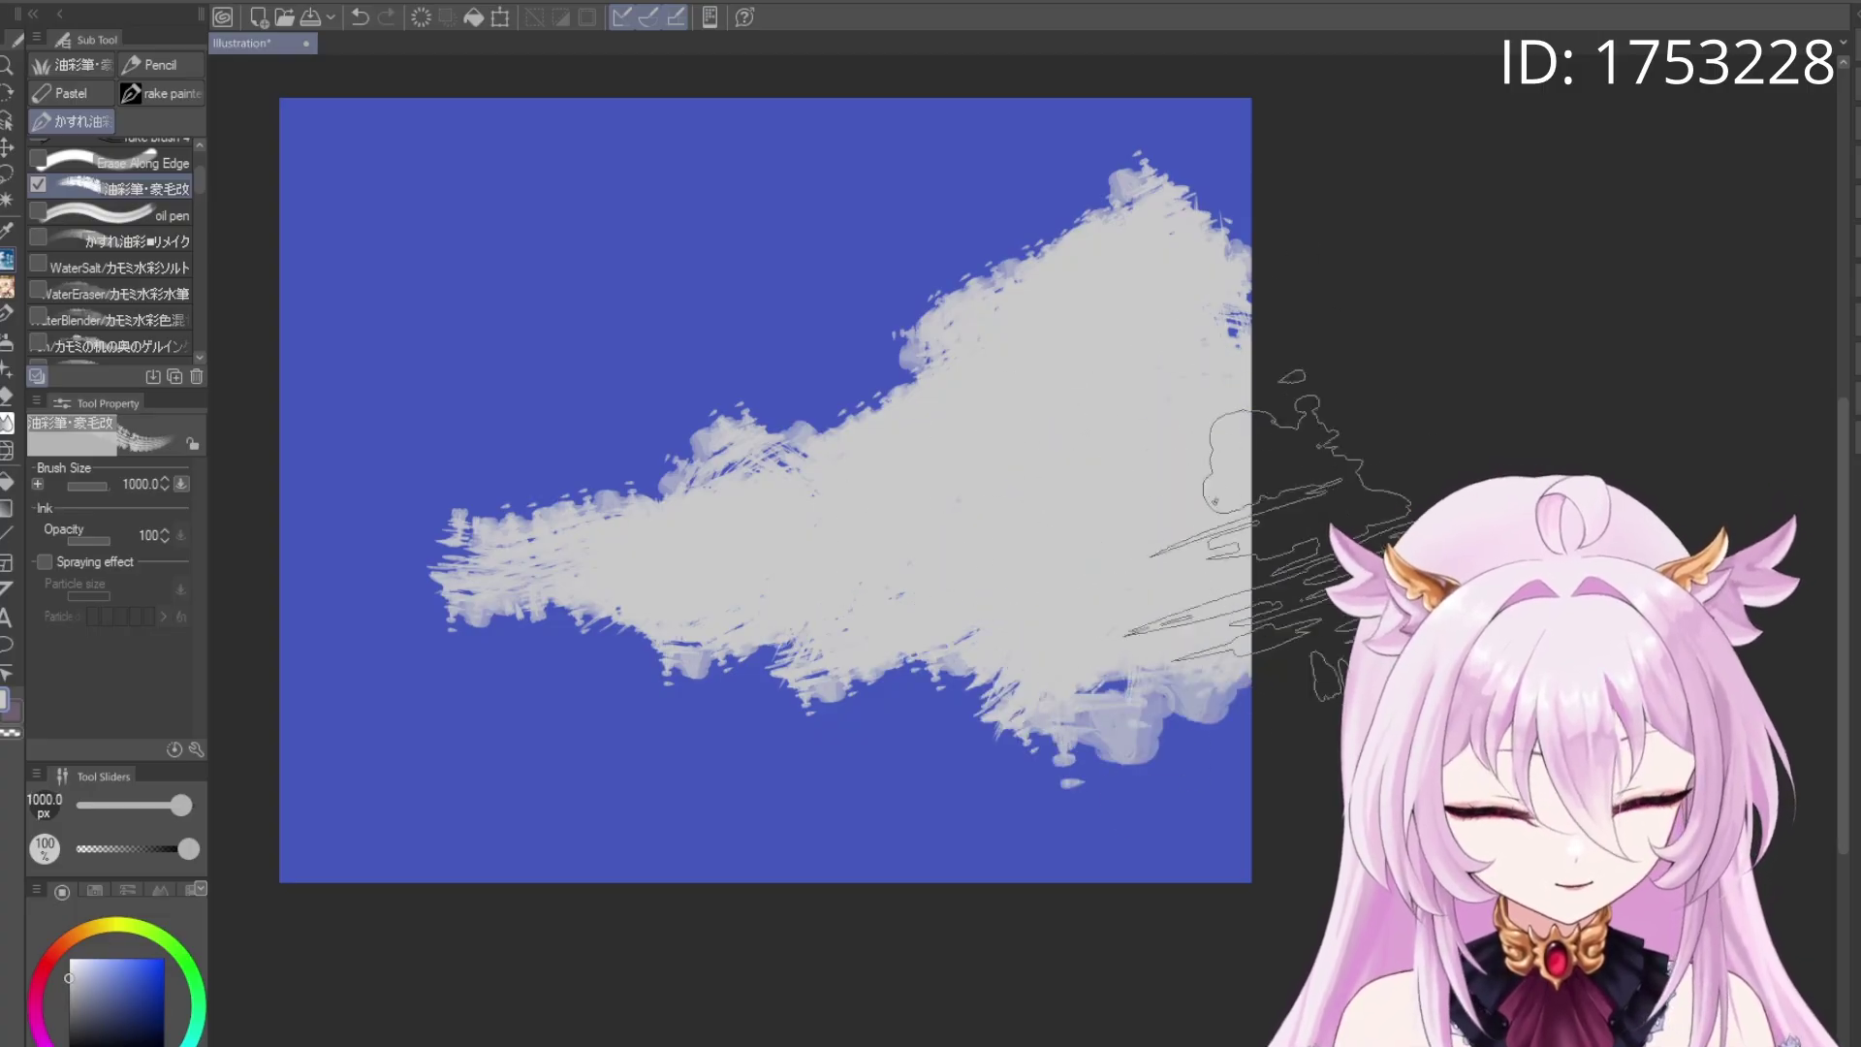
# Brush pale bluish-white over the cloud's upper right at 800 px and along its length at 500 px
pyautogui.press('[')
pyautogui.moveTo(1163, 388)
pyautogui.mouseDown()
pyautogui.moveTo(1086, 353)
pyautogui.moveTo(1062, 286)
pyautogui.moveTo(1020, 365)
pyautogui.moveTo(1122, 311)
pyautogui.mouseUp()
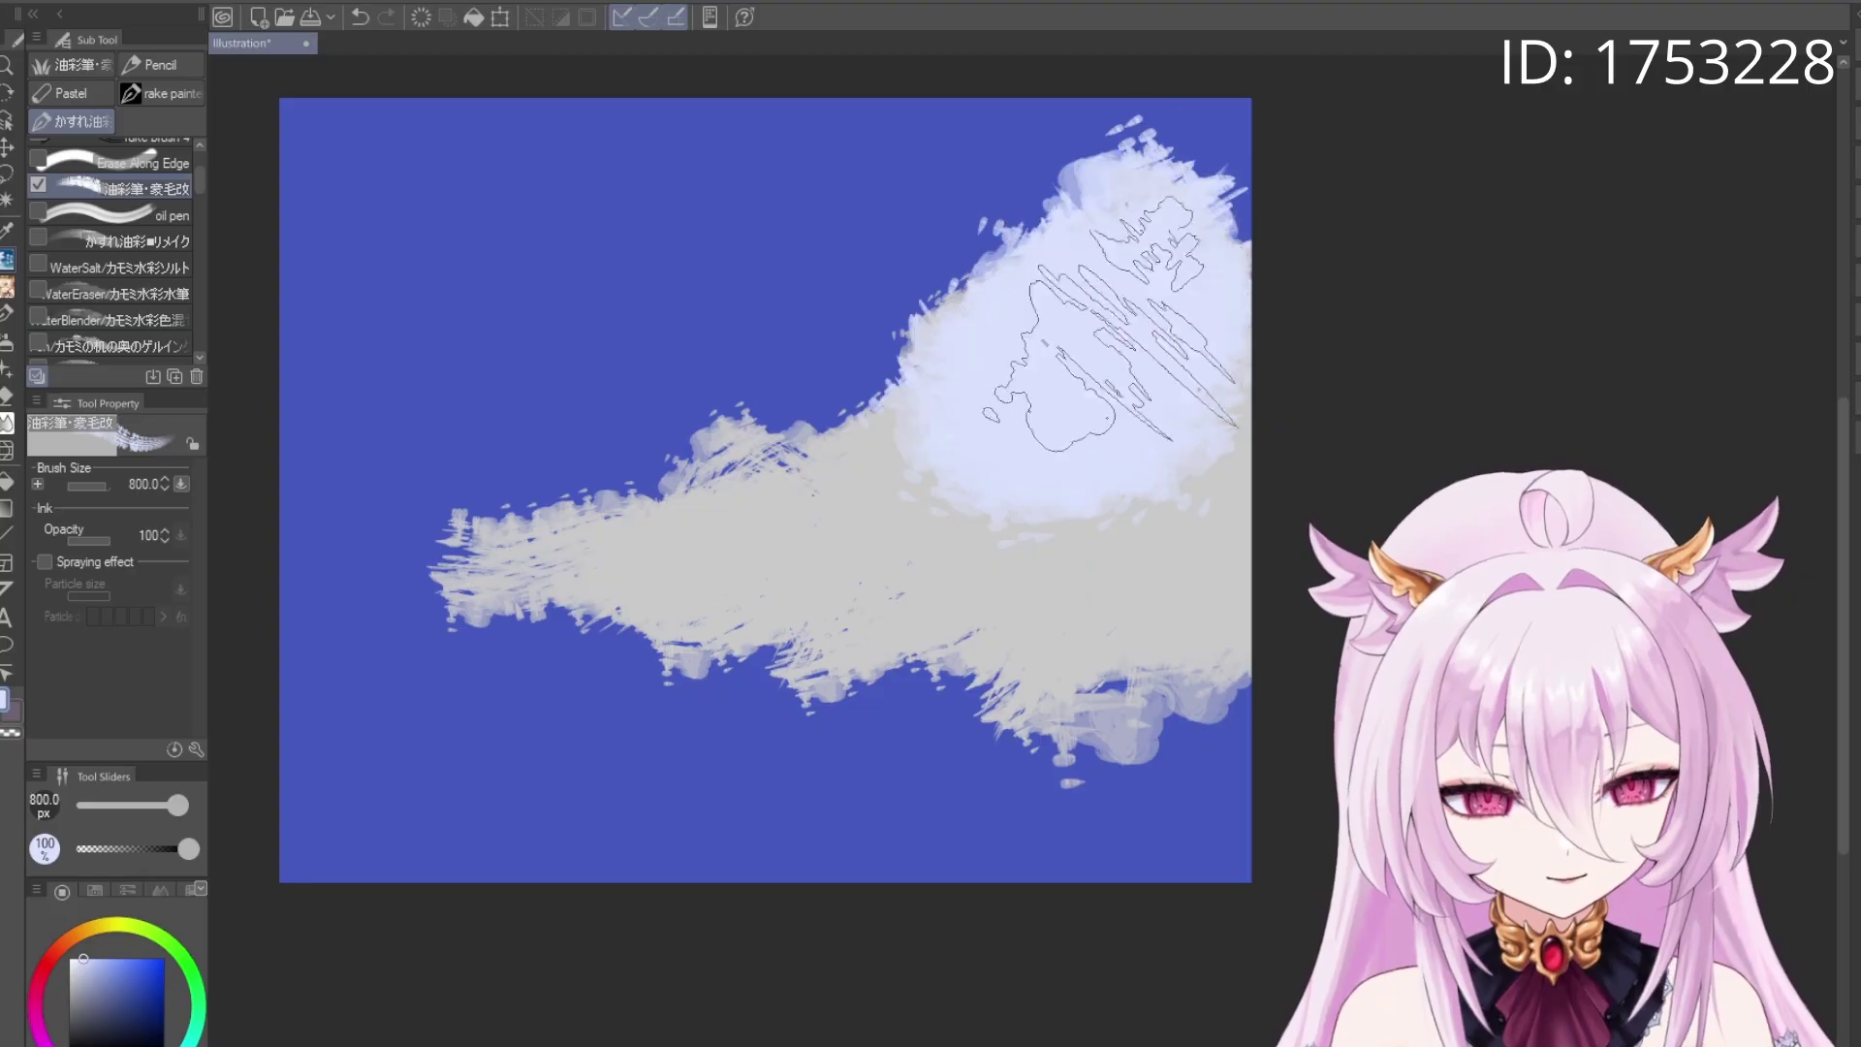
pyautogui.press('[')
pyautogui.press('[')
pyautogui.press('[')
pyautogui.moveTo(1086, 417)
pyautogui.mouseDown()
pyautogui.moveTo(852, 540)
pyautogui.moveTo(756, 458)
pyautogui.moveTo(713, 504)
pyautogui.moveTo(623, 540)
pyautogui.moveTo(388, 596)
pyautogui.mouseUp()
# Shade the cloud's underside with darker greys and add rough white strokes along its upper side and tail
pyautogui.keyDown('alt'); pyautogui.click(1072, 602); pyautogui.keyUp('alt')
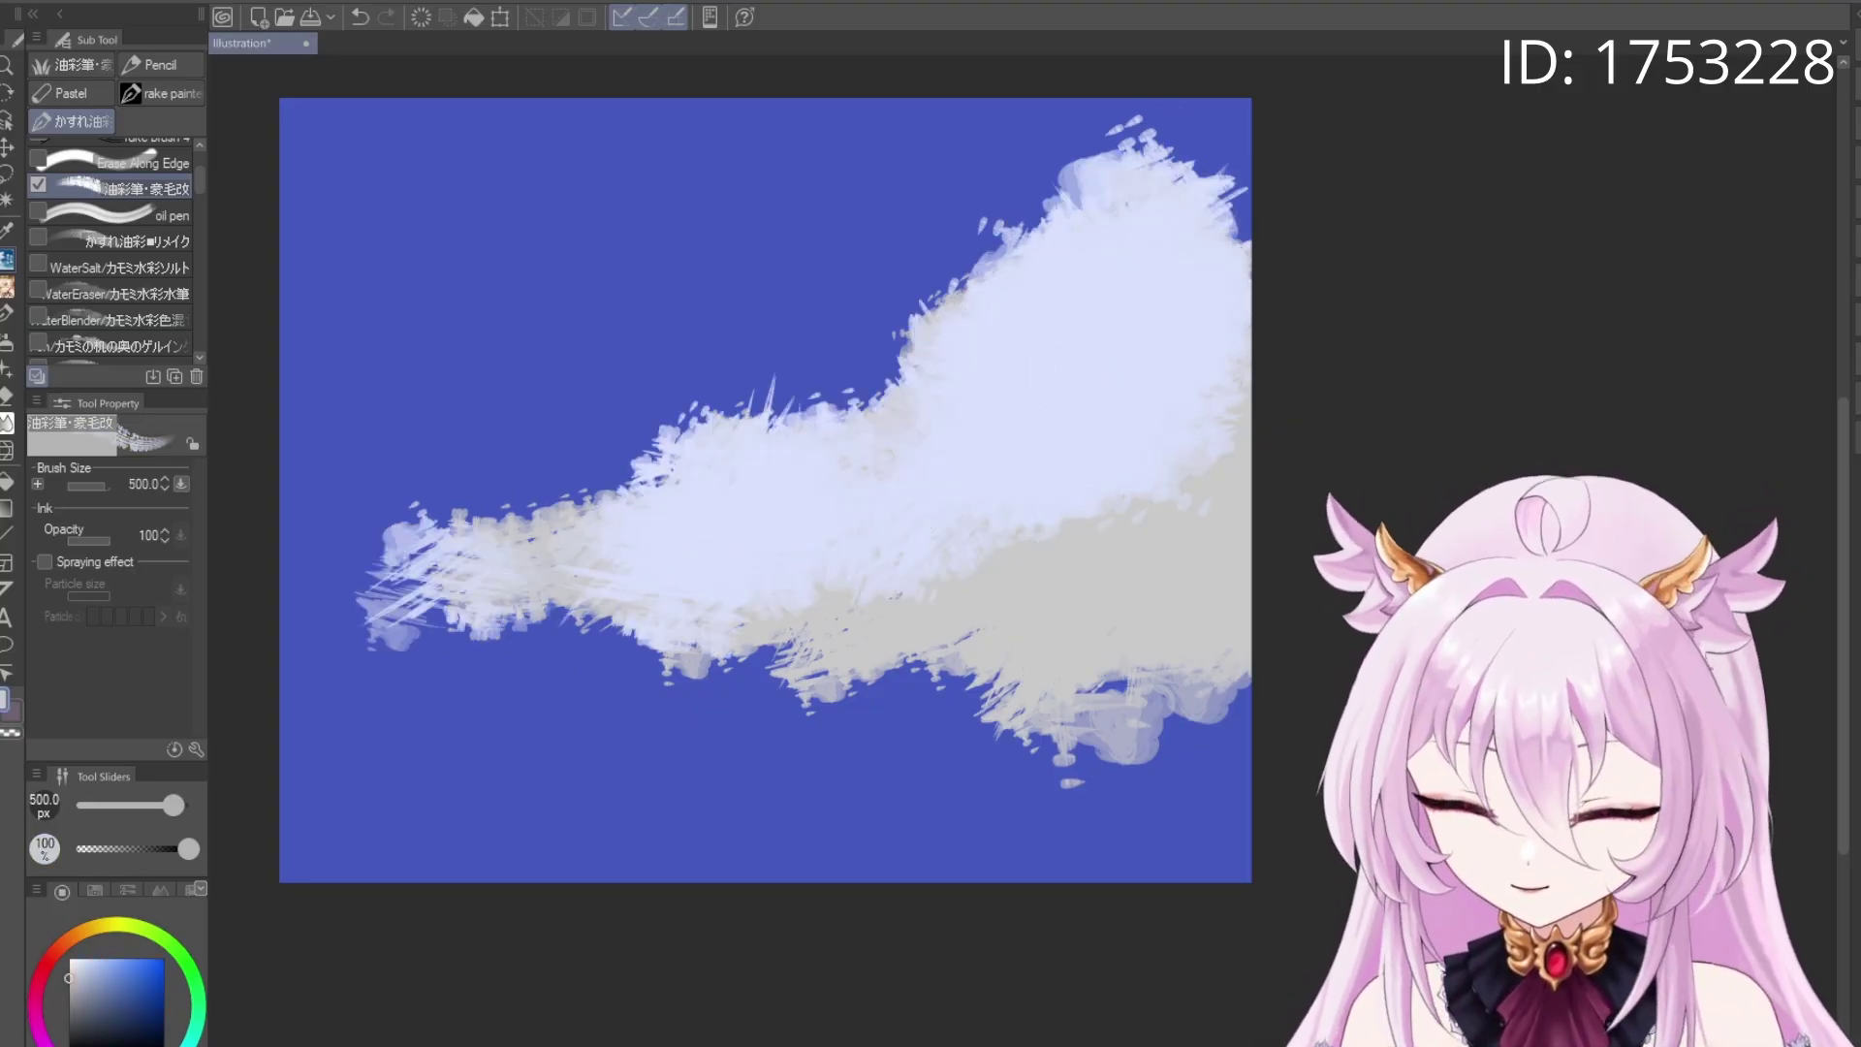
pyautogui.moveTo(106, 1014); pyautogui.dragTo(96, 1011)
pyautogui.press(']')
pyautogui.press(']')
pyautogui.press(']')
pyautogui.press(']')
pyautogui.moveTo(1175, 596)
pyautogui.mouseDown()
pyautogui.moveTo(1059, 581)
pyautogui.moveTo(976, 643)
pyautogui.moveTo(853, 679)
pyautogui.mouseUp()
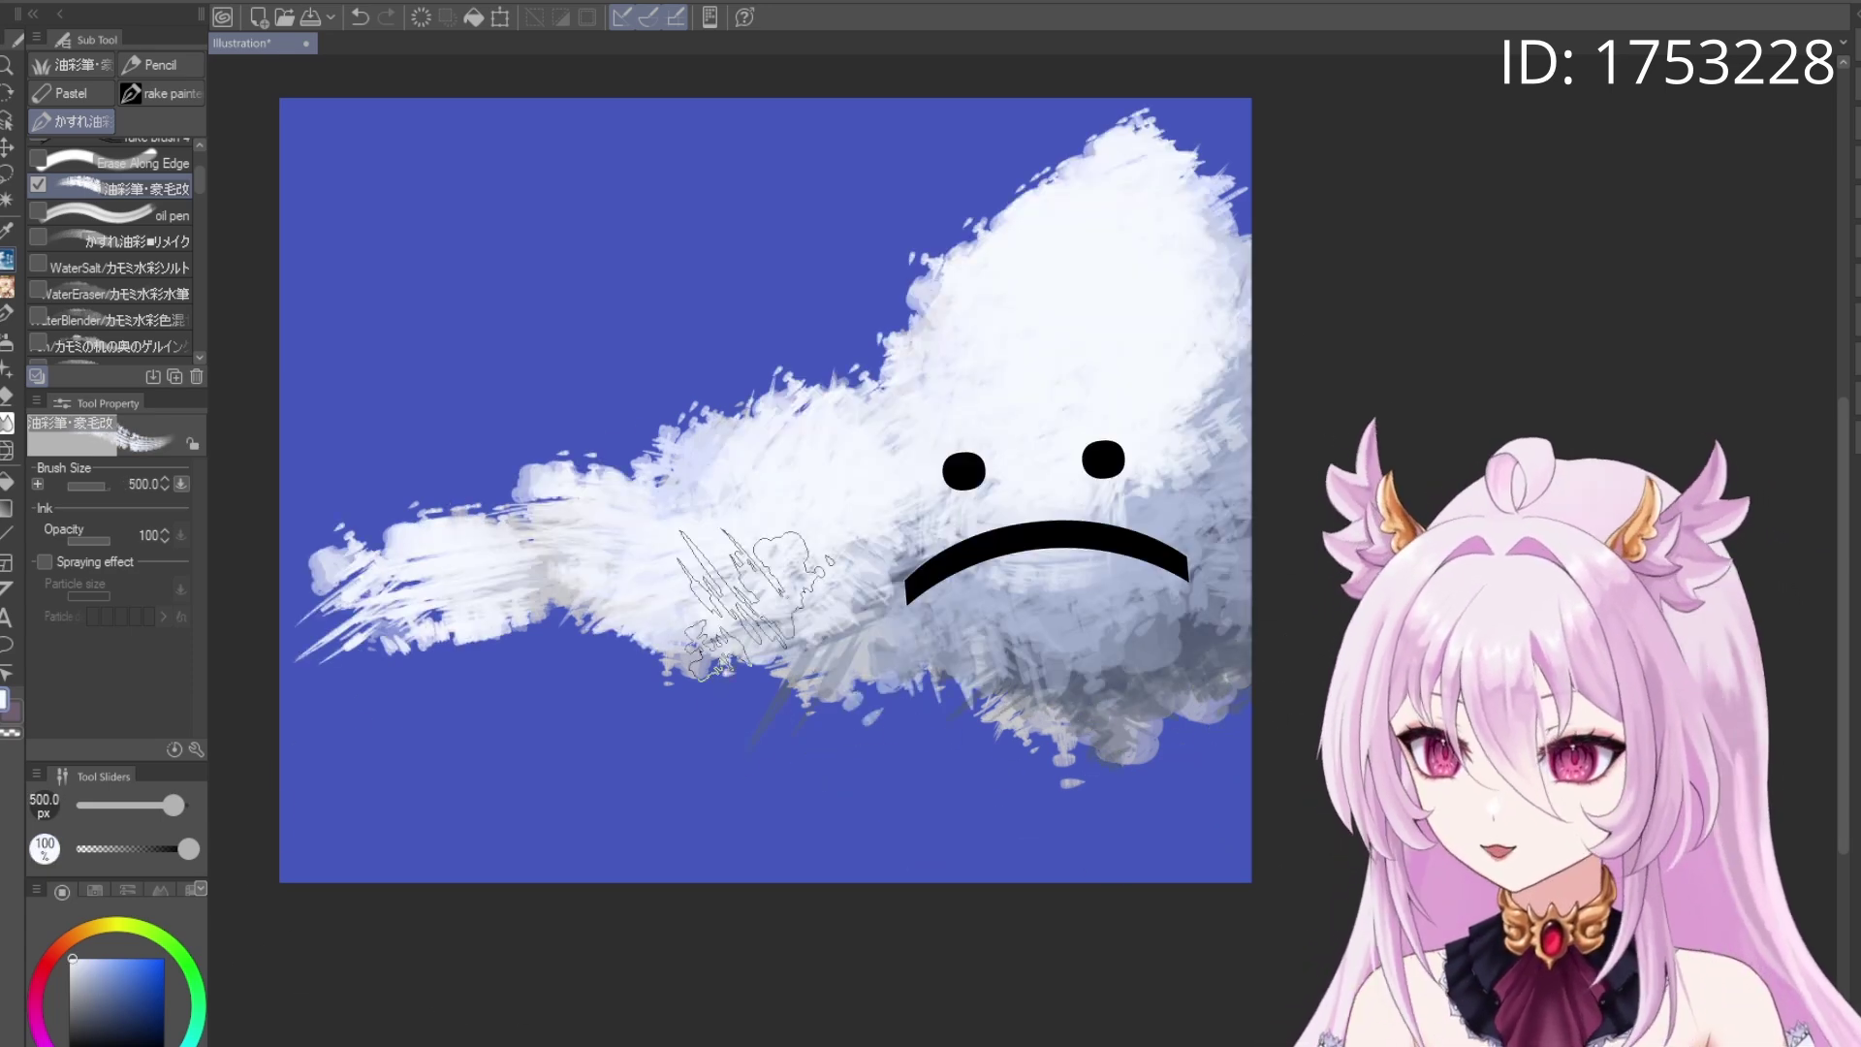
pyautogui.moveTo(571, 310)
pyautogui.mouseDown()
pyautogui.moveTo(499, 249)
pyautogui.moveTo(456, 270)
pyautogui.moveTo(582, 332)
pyautogui.moveTo(528, 340)
pyautogui.moveTo(678, 349)
pyautogui.mouseUp()
pyautogui.moveTo(679, 349); pyautogui.dragTo(737, 320)
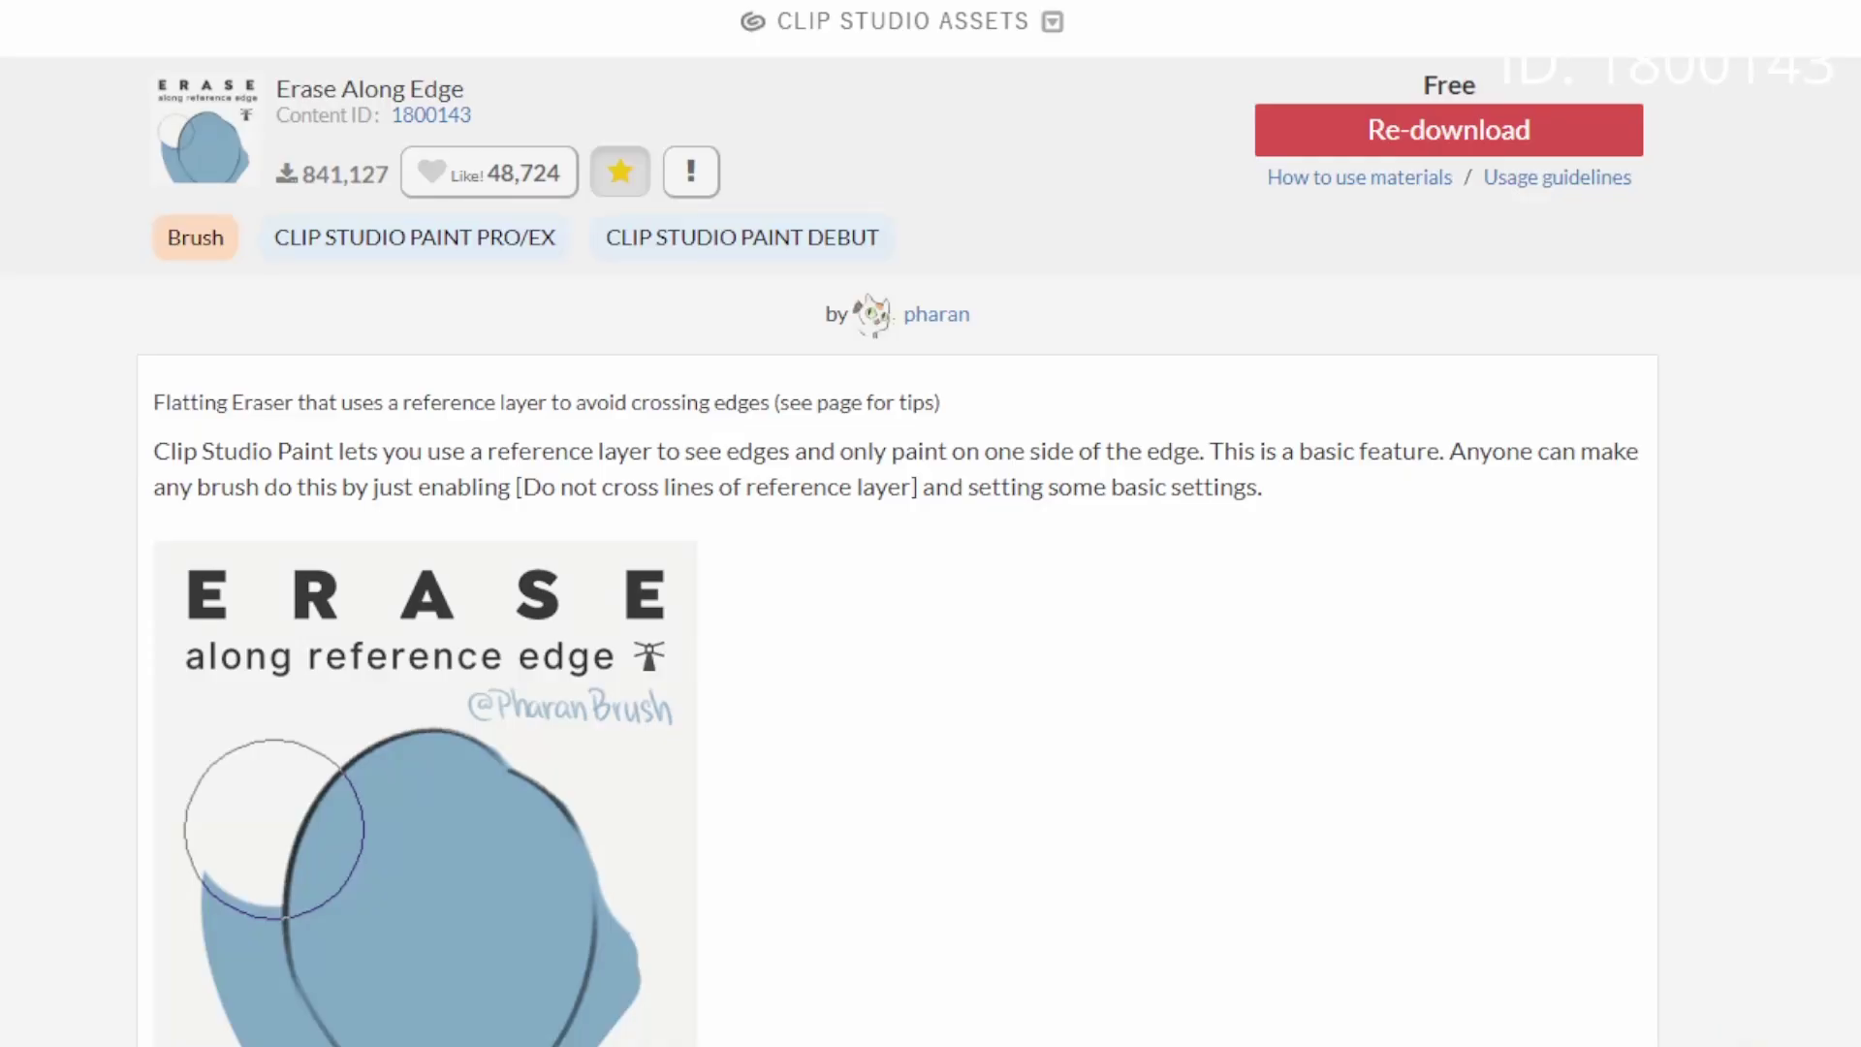
# Read through the asset page of the Erase Along Edge brush
pyautogui.scroll(-2, 898, 630)
pyautogui.scroll(-2, 897, 630)
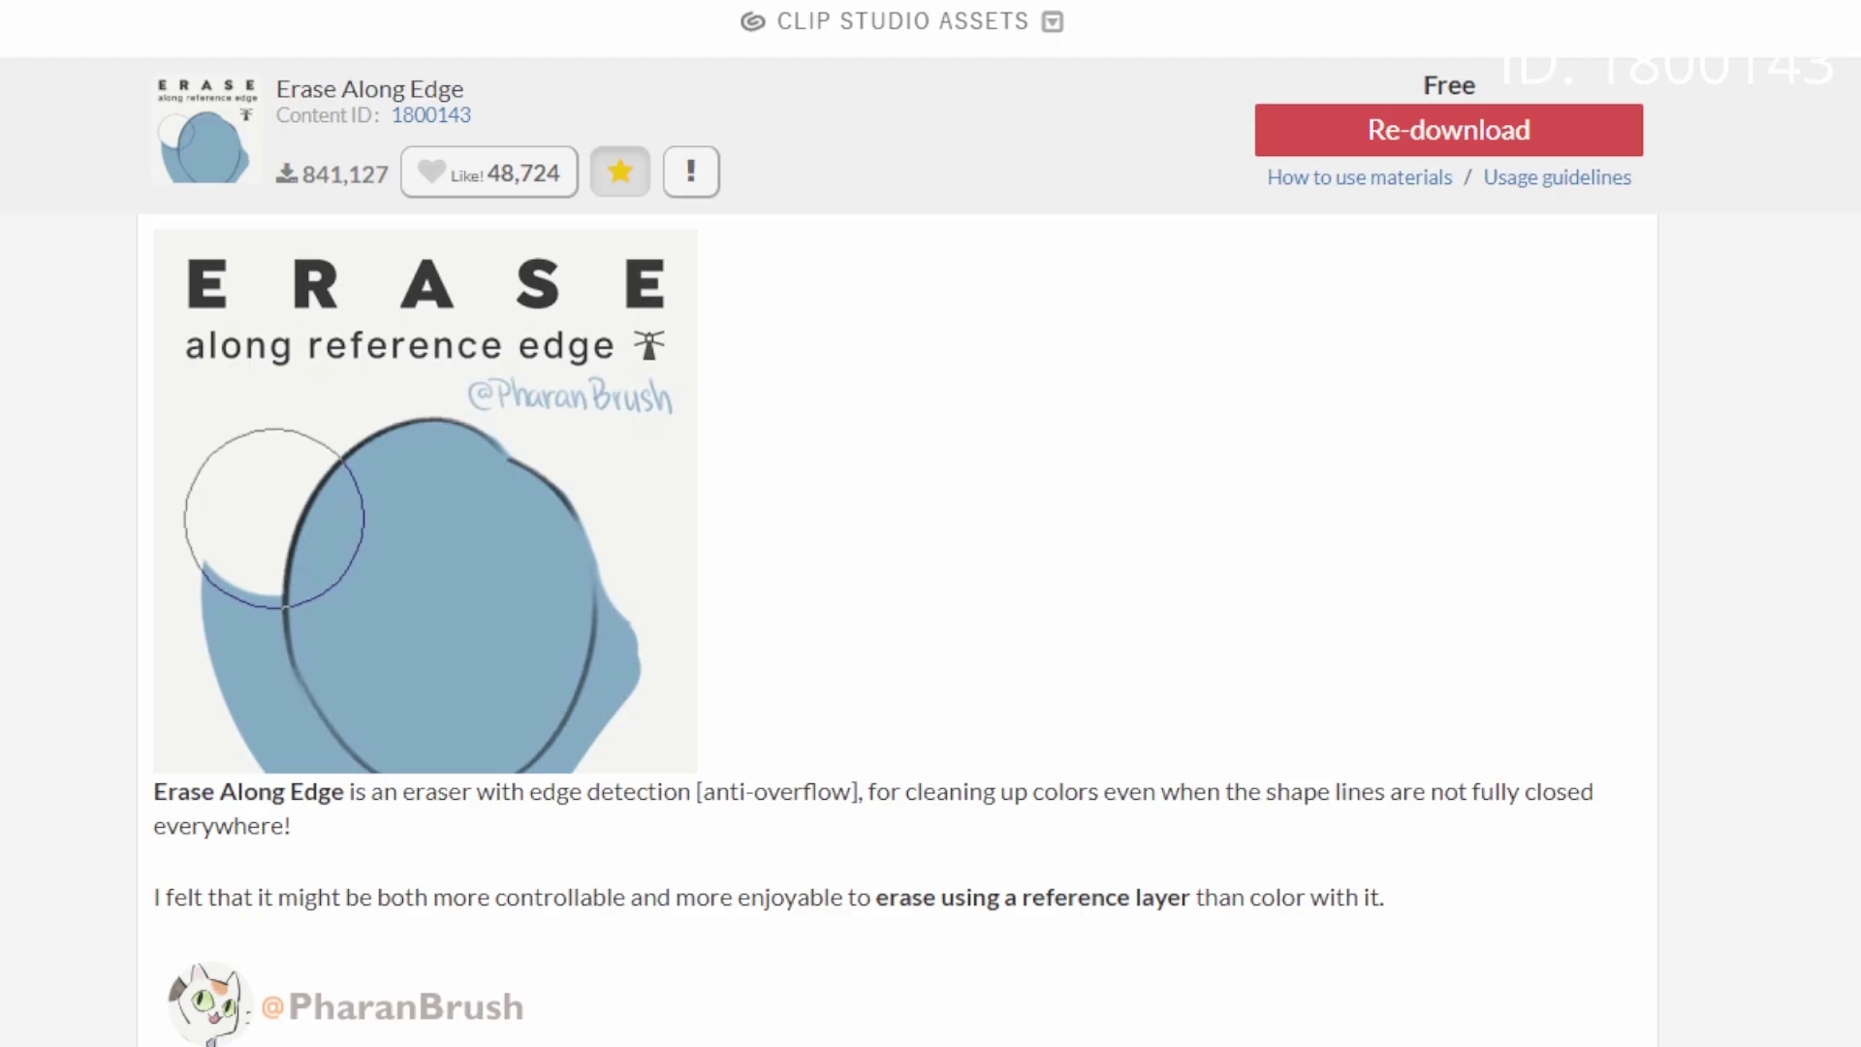
pyautogui.scroll(-4, 898, 630)
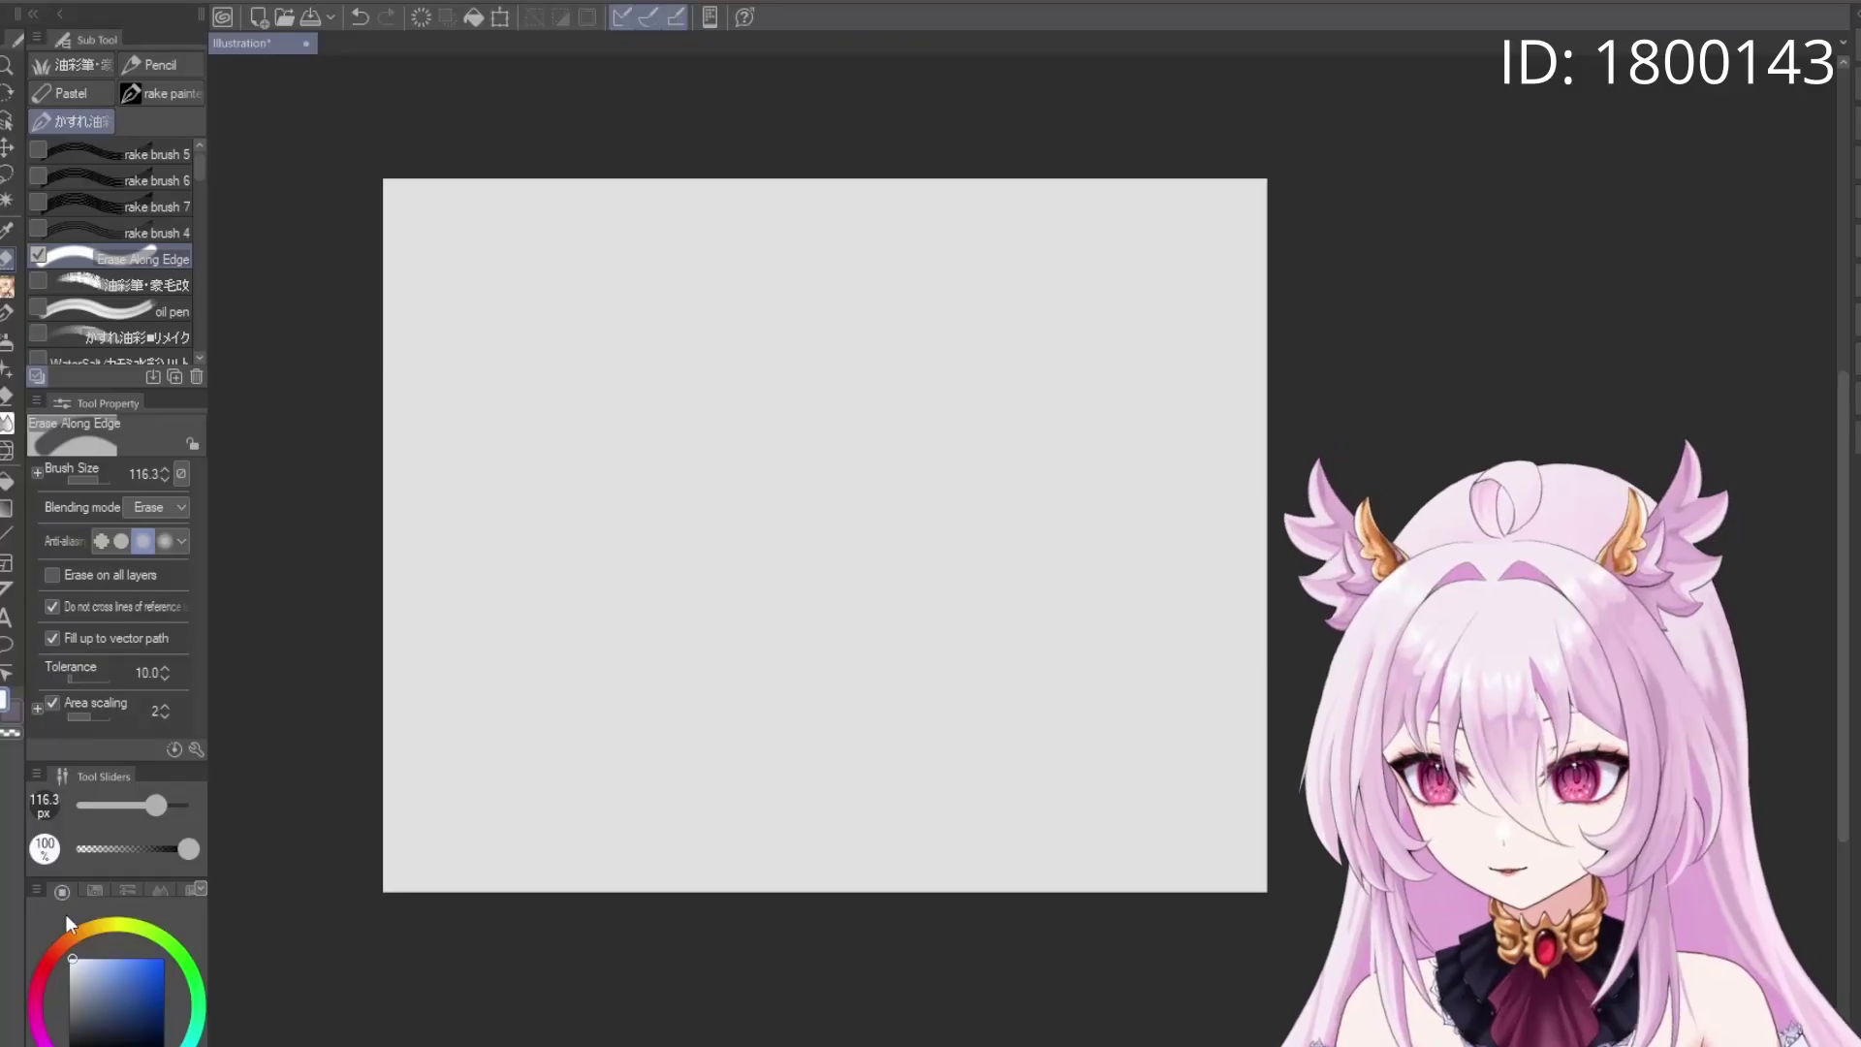
# With the pen, paint a light blue blob at 500 px and draw a black oval outline over it at 70 px
pyautogui.scroll(-1, 954, 284)
pyautogui.scroll(1, 950, 270)
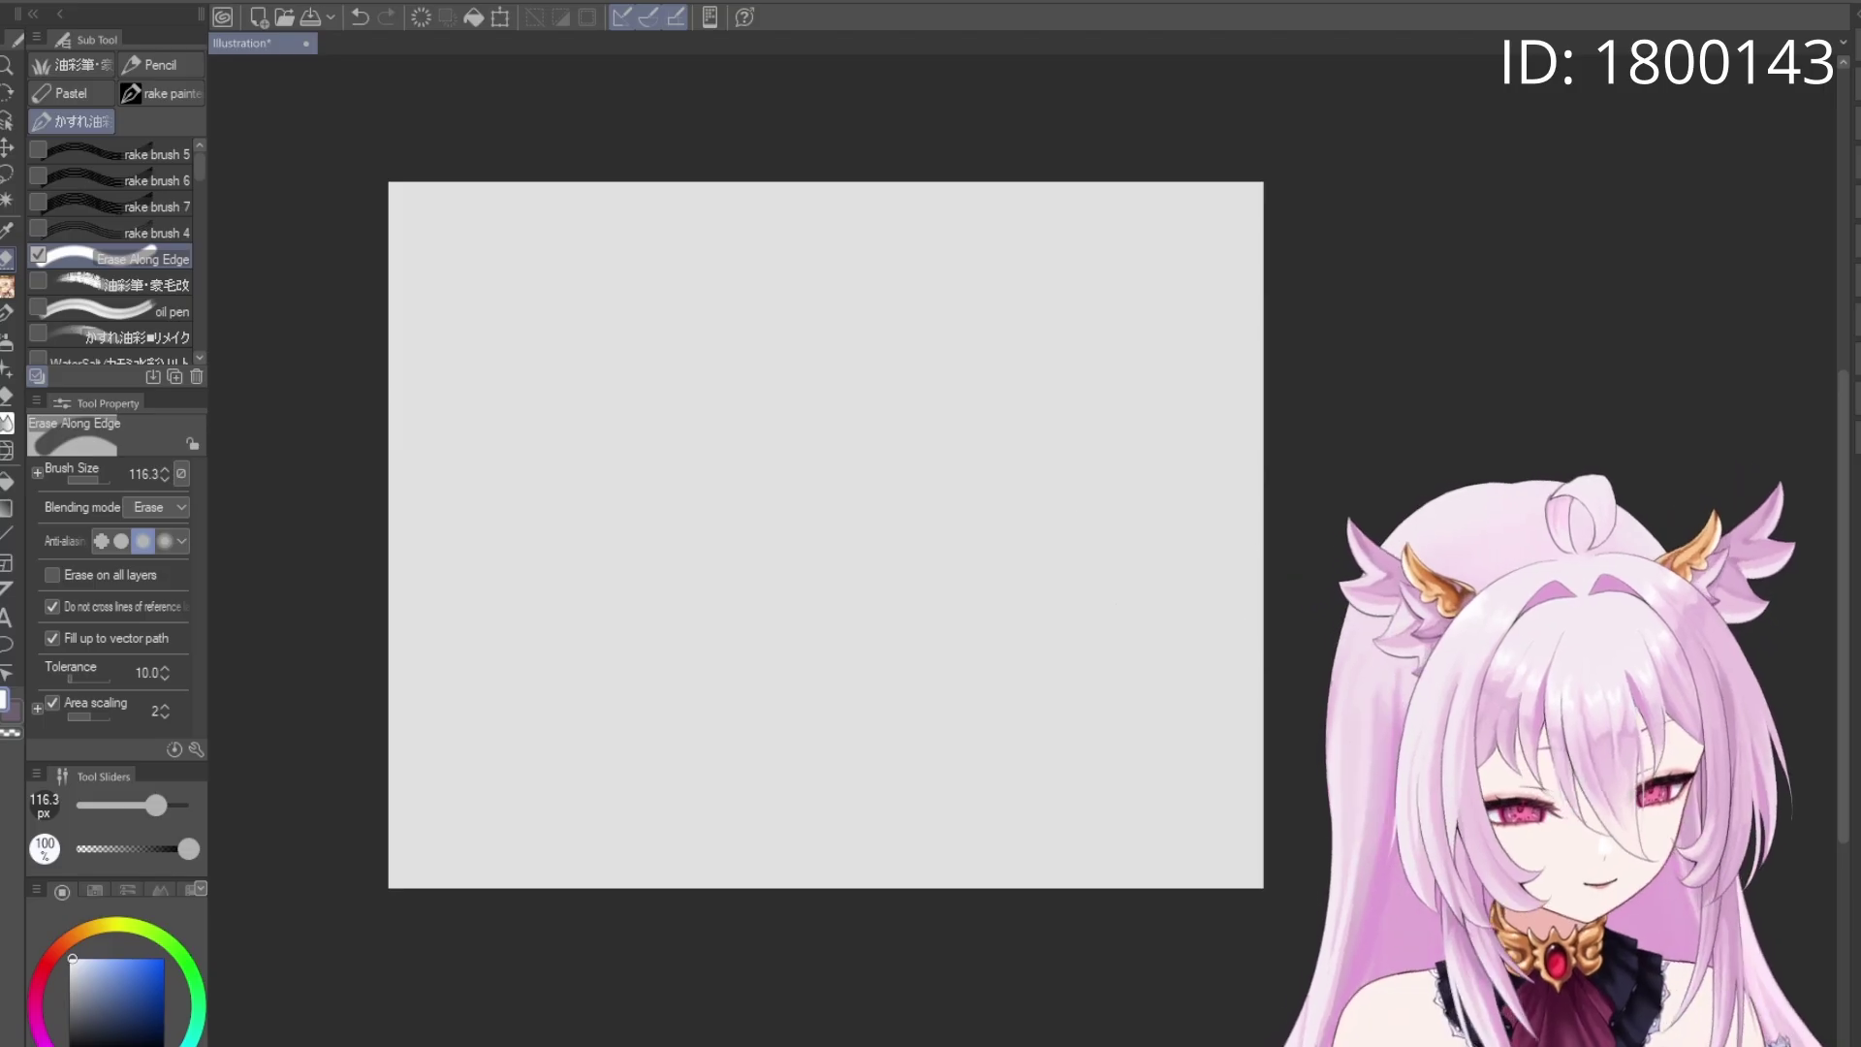
pyautogui.click(10, 315)
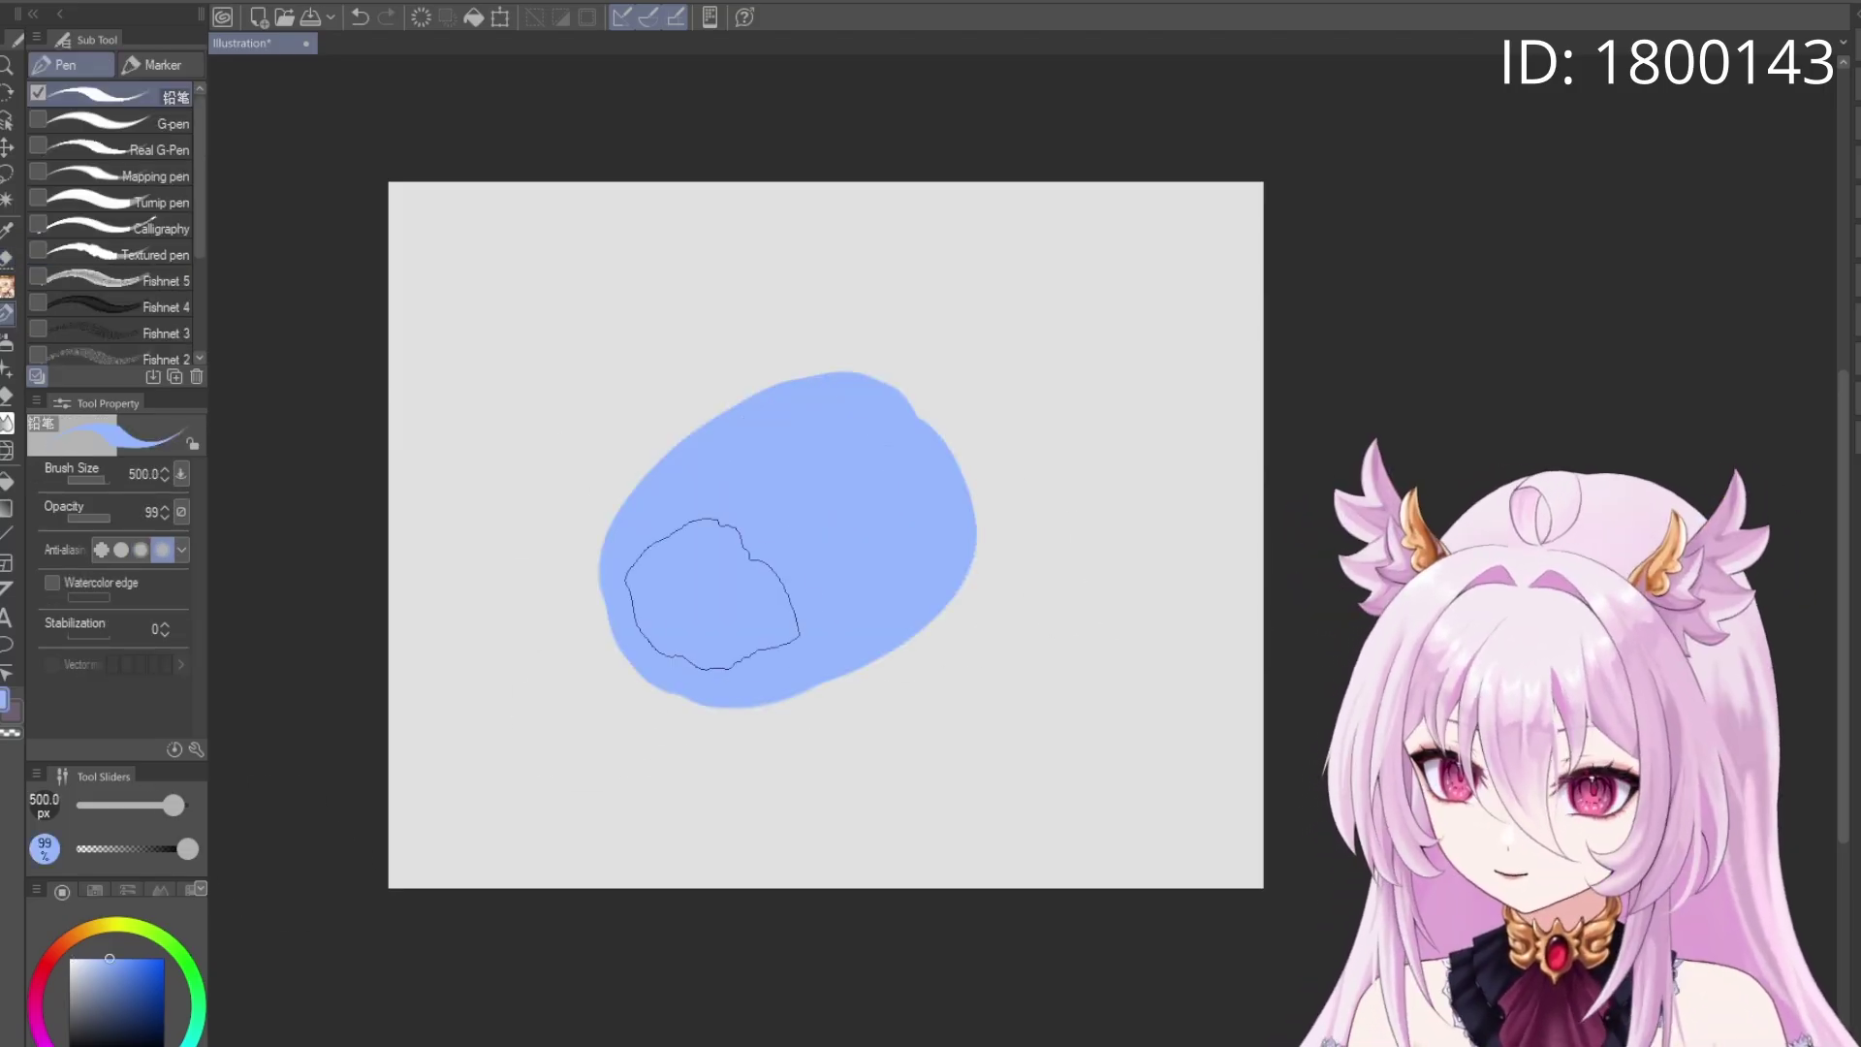
pyautogui.moveTo(712, 595)
pyautogui.mouseDown()
pyautogui.moveTo(790, 453)
pyautogui.moveTo(865, 547)
pyautogui.mouseUp()
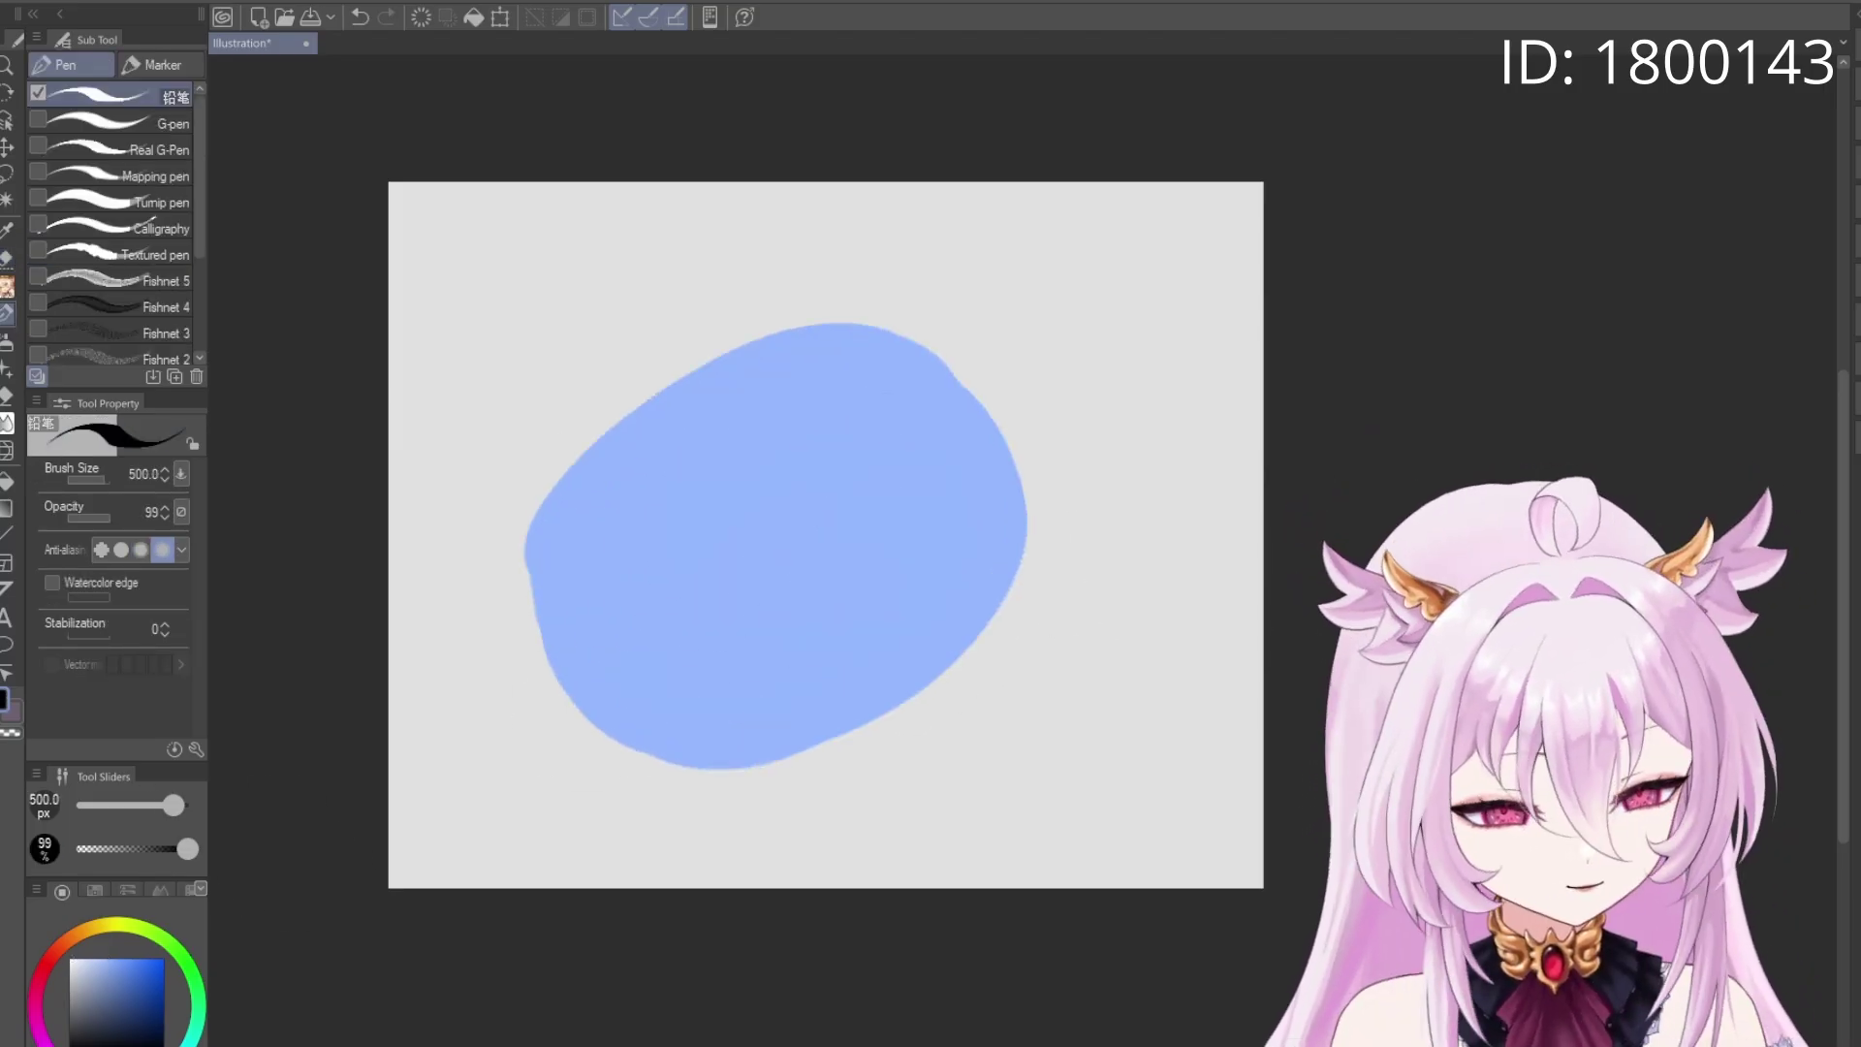
pyautogui.press('[')
pyautogui.press('[')
pyautogui.press('[')
pyautogui.press('[')
pyautogui.press('[')
pyautogui.press('[')
pyautogui.press('[')
pyautogui.press('[')
pyautogui.press('[')
pyautogui.press('[')
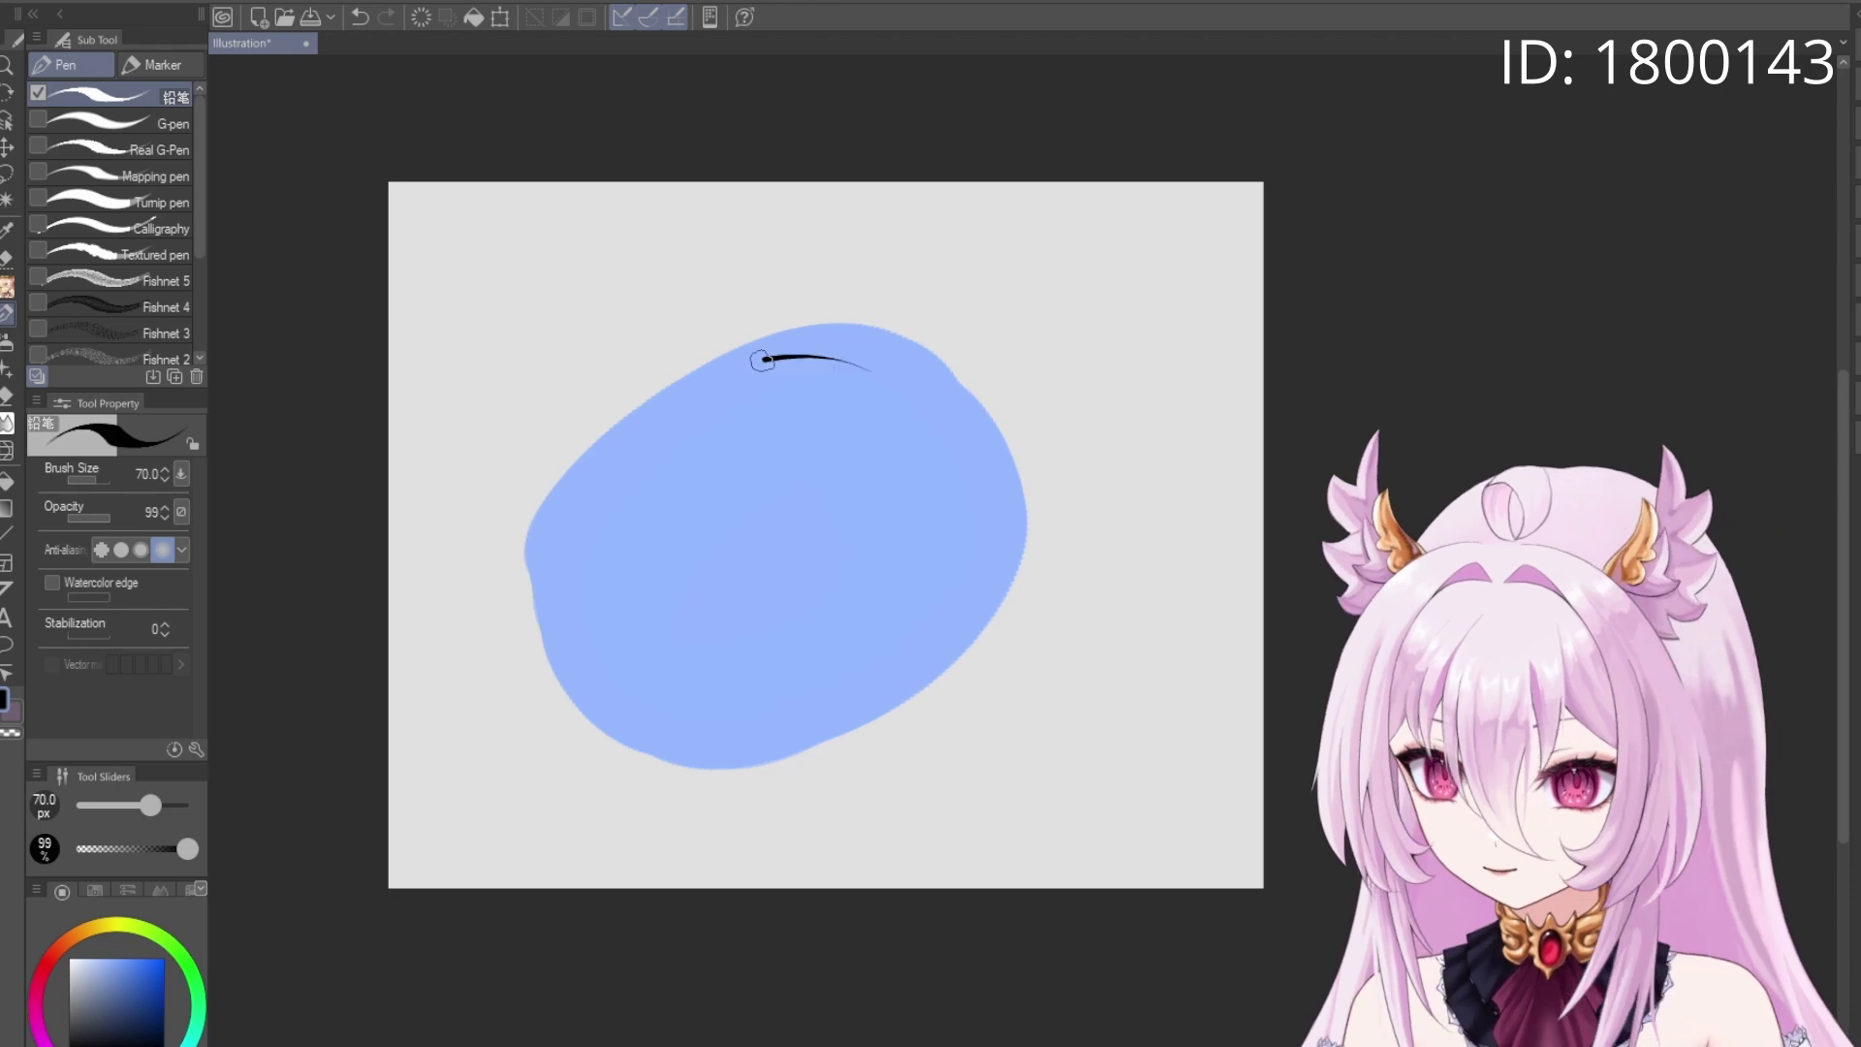
pyautogui.moveTo(763, 361)
pyautogui.mouseDown()
pyautogui.moveTo(827, 671)
pyautogui.moveTo(872, 383)
pyautogui.mouseUp()
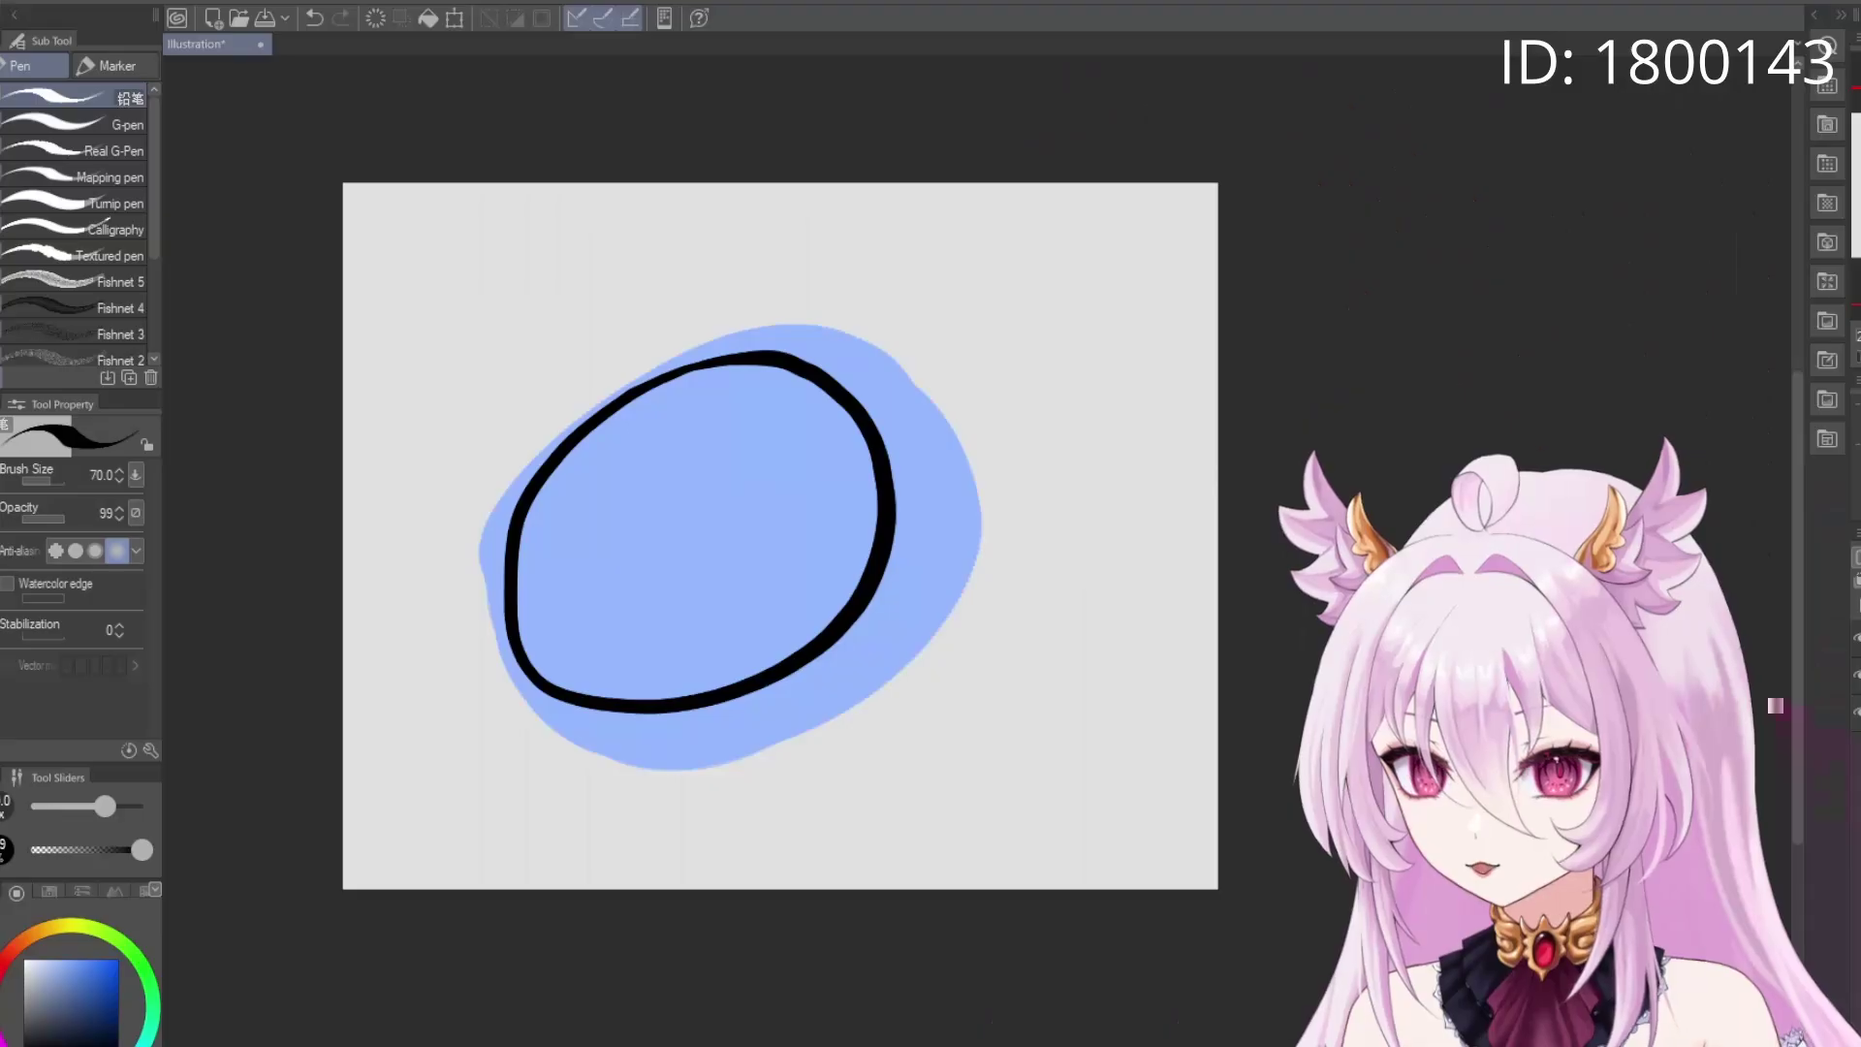
# Erase the blue outside the black outline with Erase Along Edge at 116.3 px and undo the erasing
pyautogui.press('e')
pyautogui.moveTo(540, 611)
pyautogui.mouseDown()
pyautogui.moveTo(685, 727)
pyautogui.moveTo(780, 717)
pyautogui.moveTo(937, 627)
pyautogui.moveTo(982, 549)
pyautogui.moveTo(989, 469)
pyautogui.moveTo(928, 360)
pyautogui.moveTo(718, 329)
pyautogui.mouseUp()
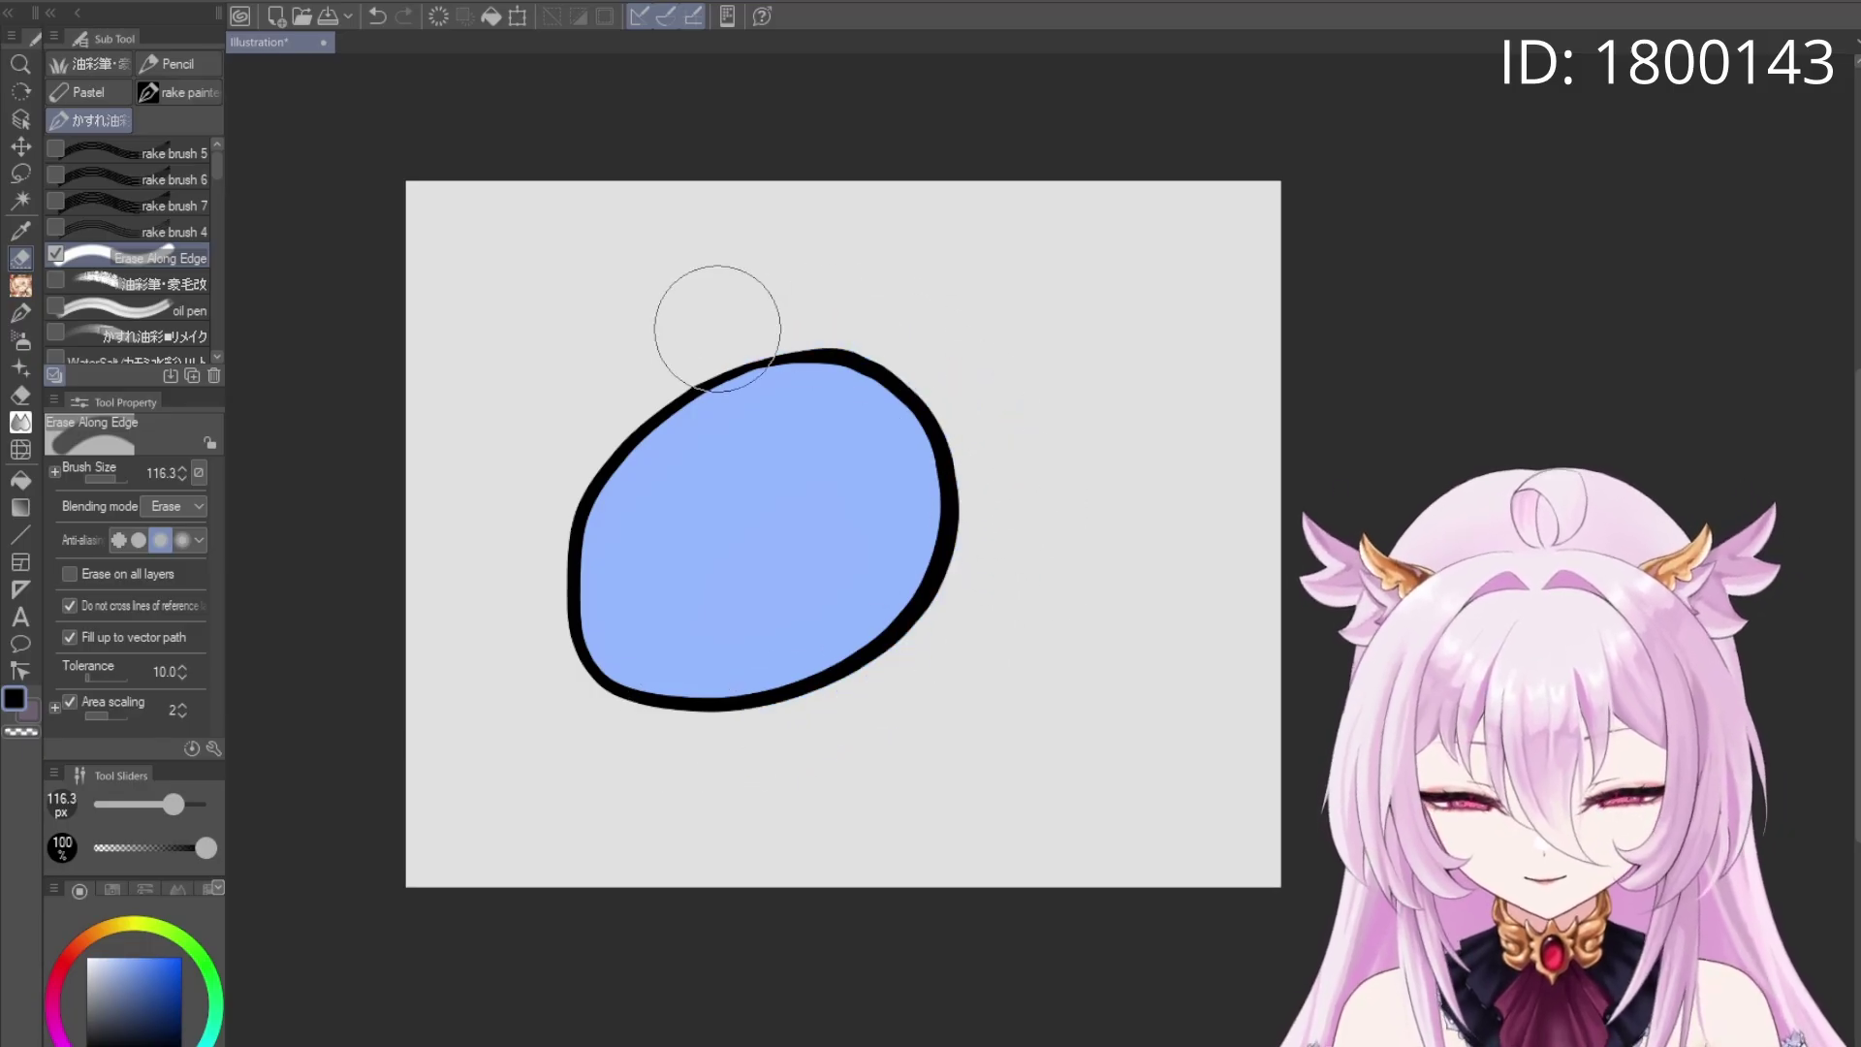
pyautogui.hotkey('ctrl', 'z')
# Try erasing the blue across the outline, undo it and erase the surplus blue around the gapped outline
pyautogui.moveTo(985, 387)
pyautogui.mouseDown()
pyautogui.moveTo(913, 431)
pyautogui.moveTo(906, 417)
pyautogui.moveTo(915, 432)
pyautogui.mouseUp()
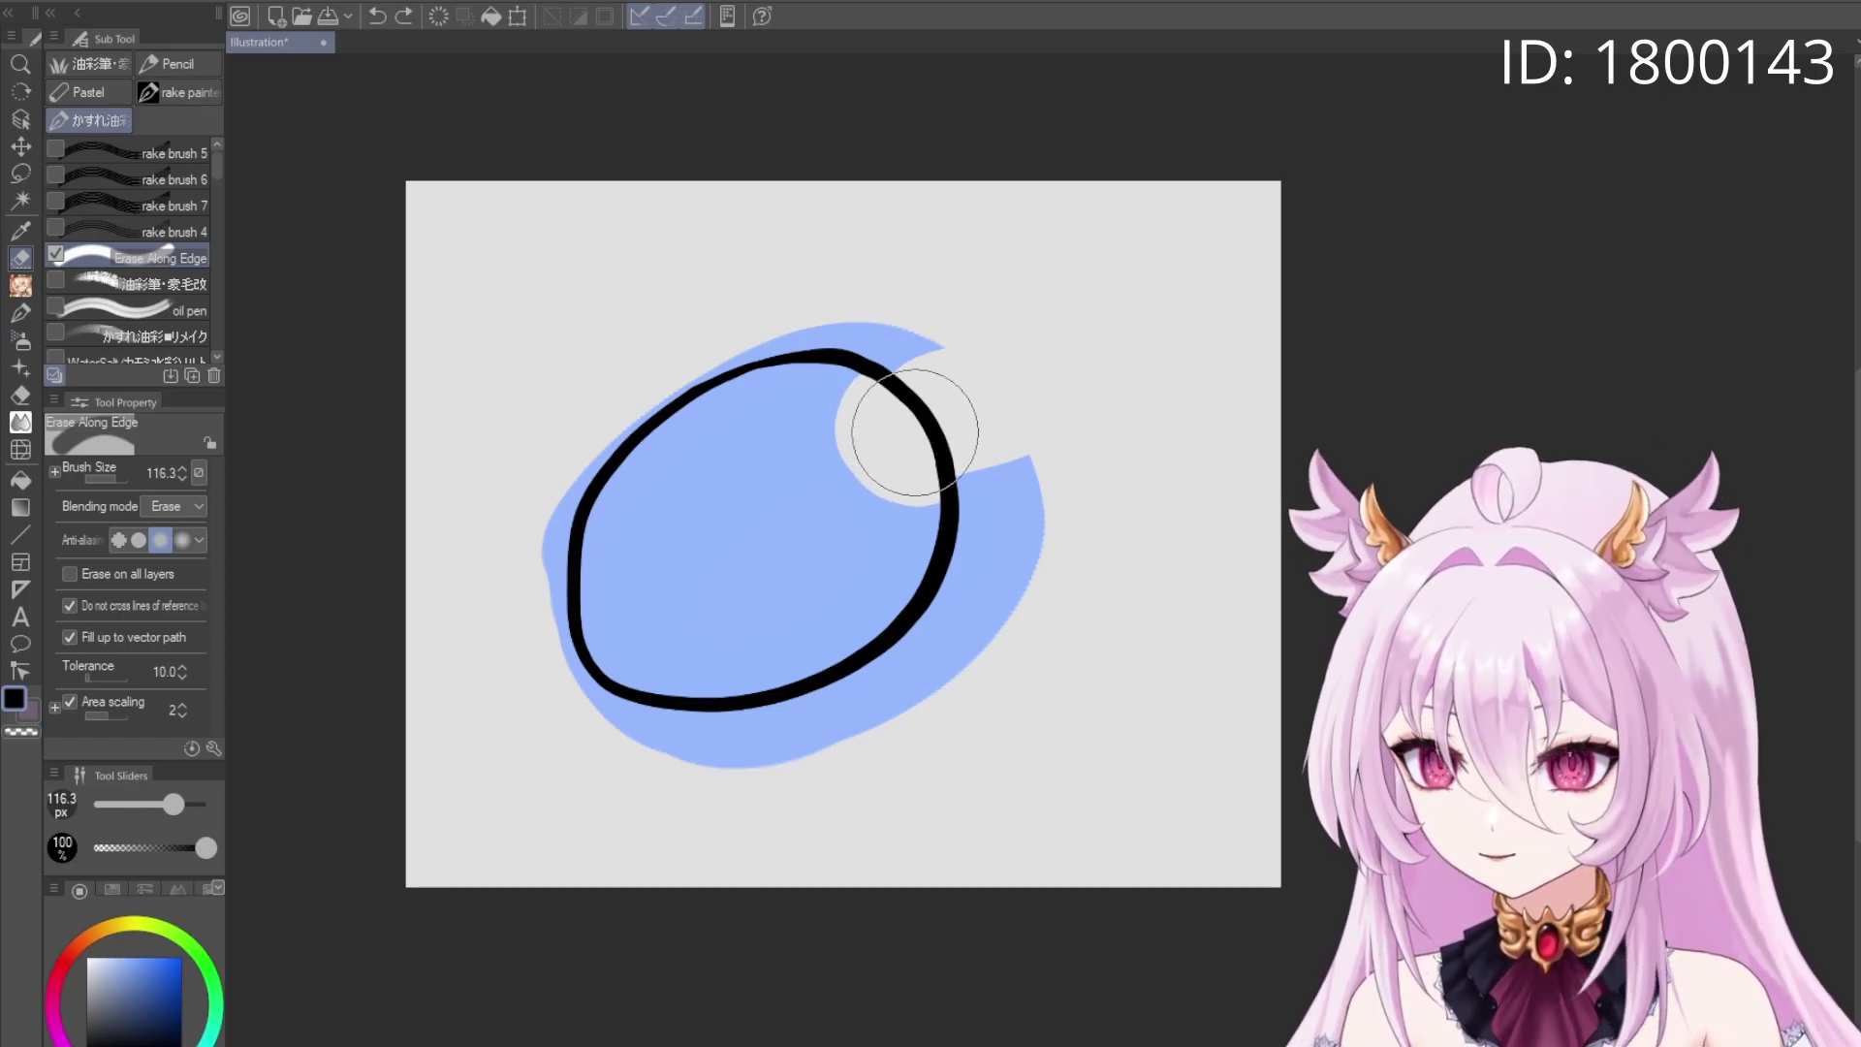
pyautogui.hotkey('ctrl', 'z')
pyautogui.moveTo(887, 316)
pyautogui.mouseDown()
pyautogui.moveTo(969, 411)
pyautogui.moveTo(990, 521)
pyautogui.moveTo(981, 574)
pyautogui.moveTo(908, 660)
pyautogui.moveTo(819, 719)
pyautogui.moveTo(754, 735)
pyautogui.moveTo(678, 737)
pyautogui.moveTo(567, 691)
pyautogui.moveTo(531, 662)
pyautogui.moveTo(522, 609)
pyautogui.moveTo(557, 444)
pyautogui.moveTo(651, 350)
pyautogui.moveTo(818, 291)
pyautogui.mouseUp()
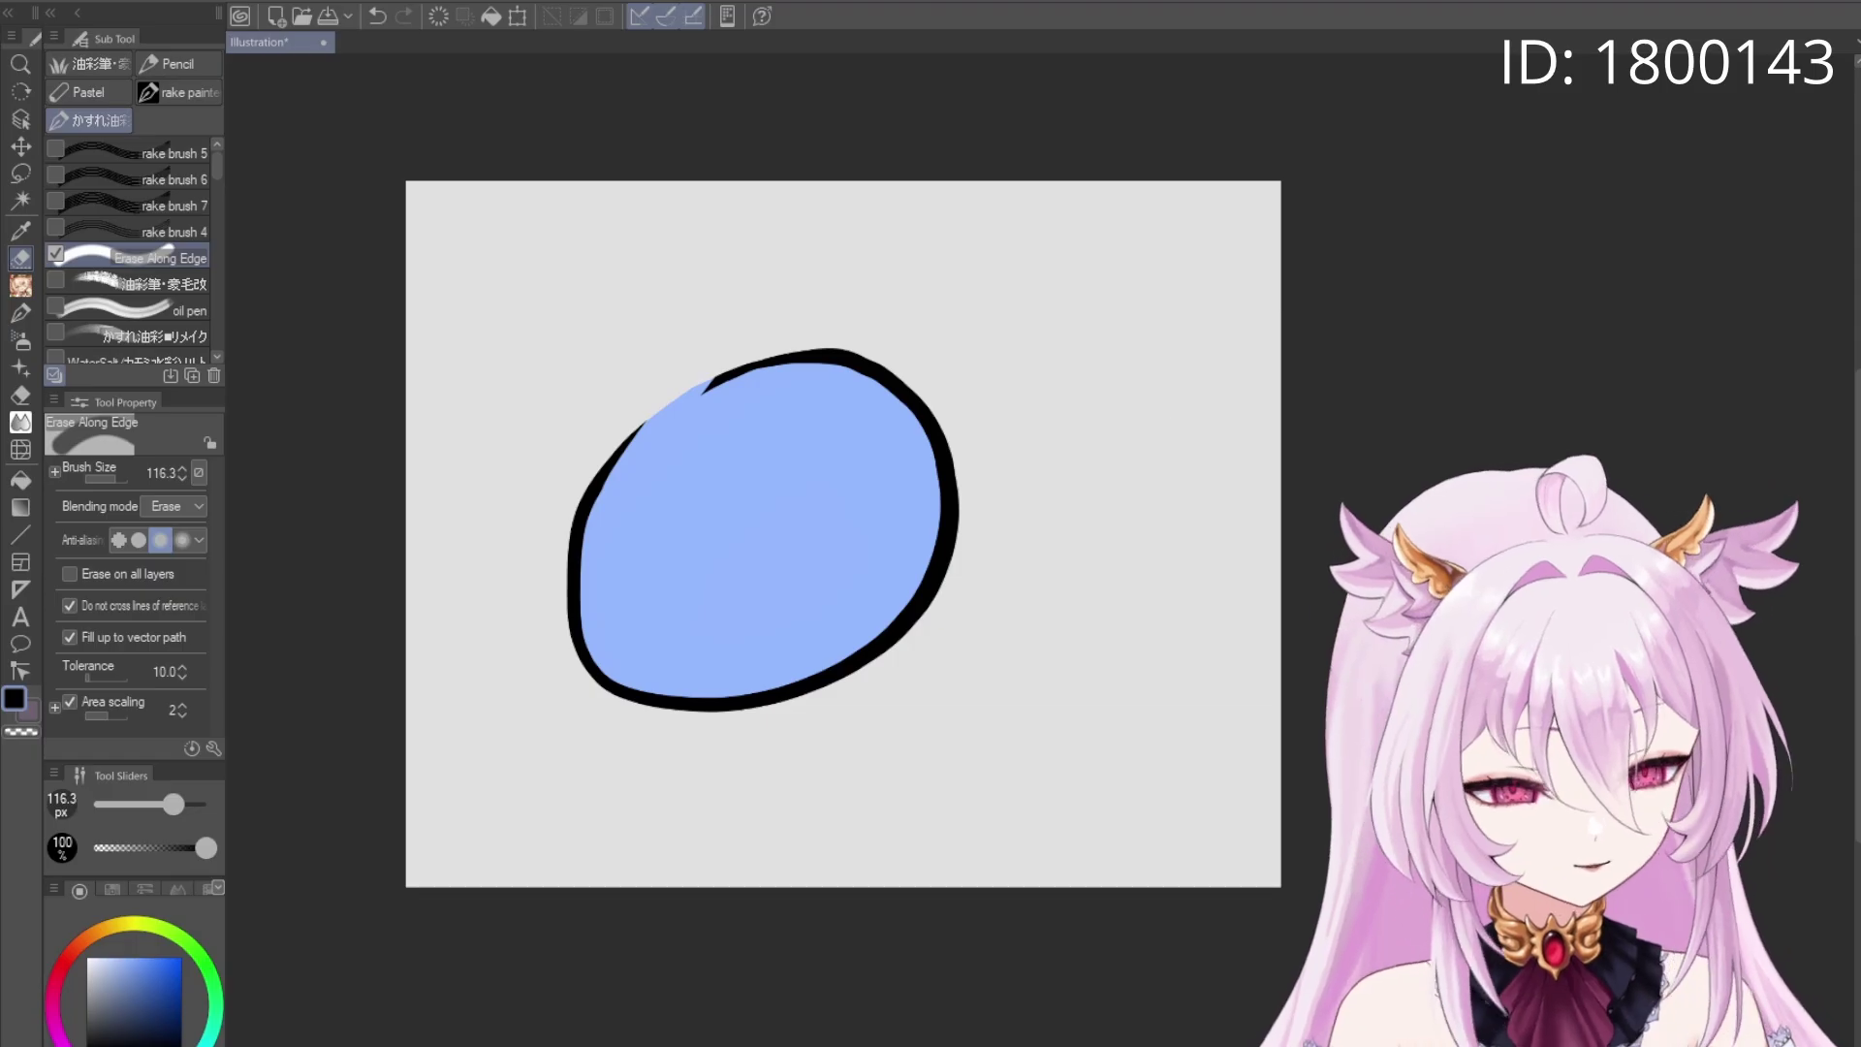
# Clear the canvas, test rake brush 4 with a long blue curved stroke at 500 px and undo the stroke
pyautogui.hotkey('ctrl', 'z')
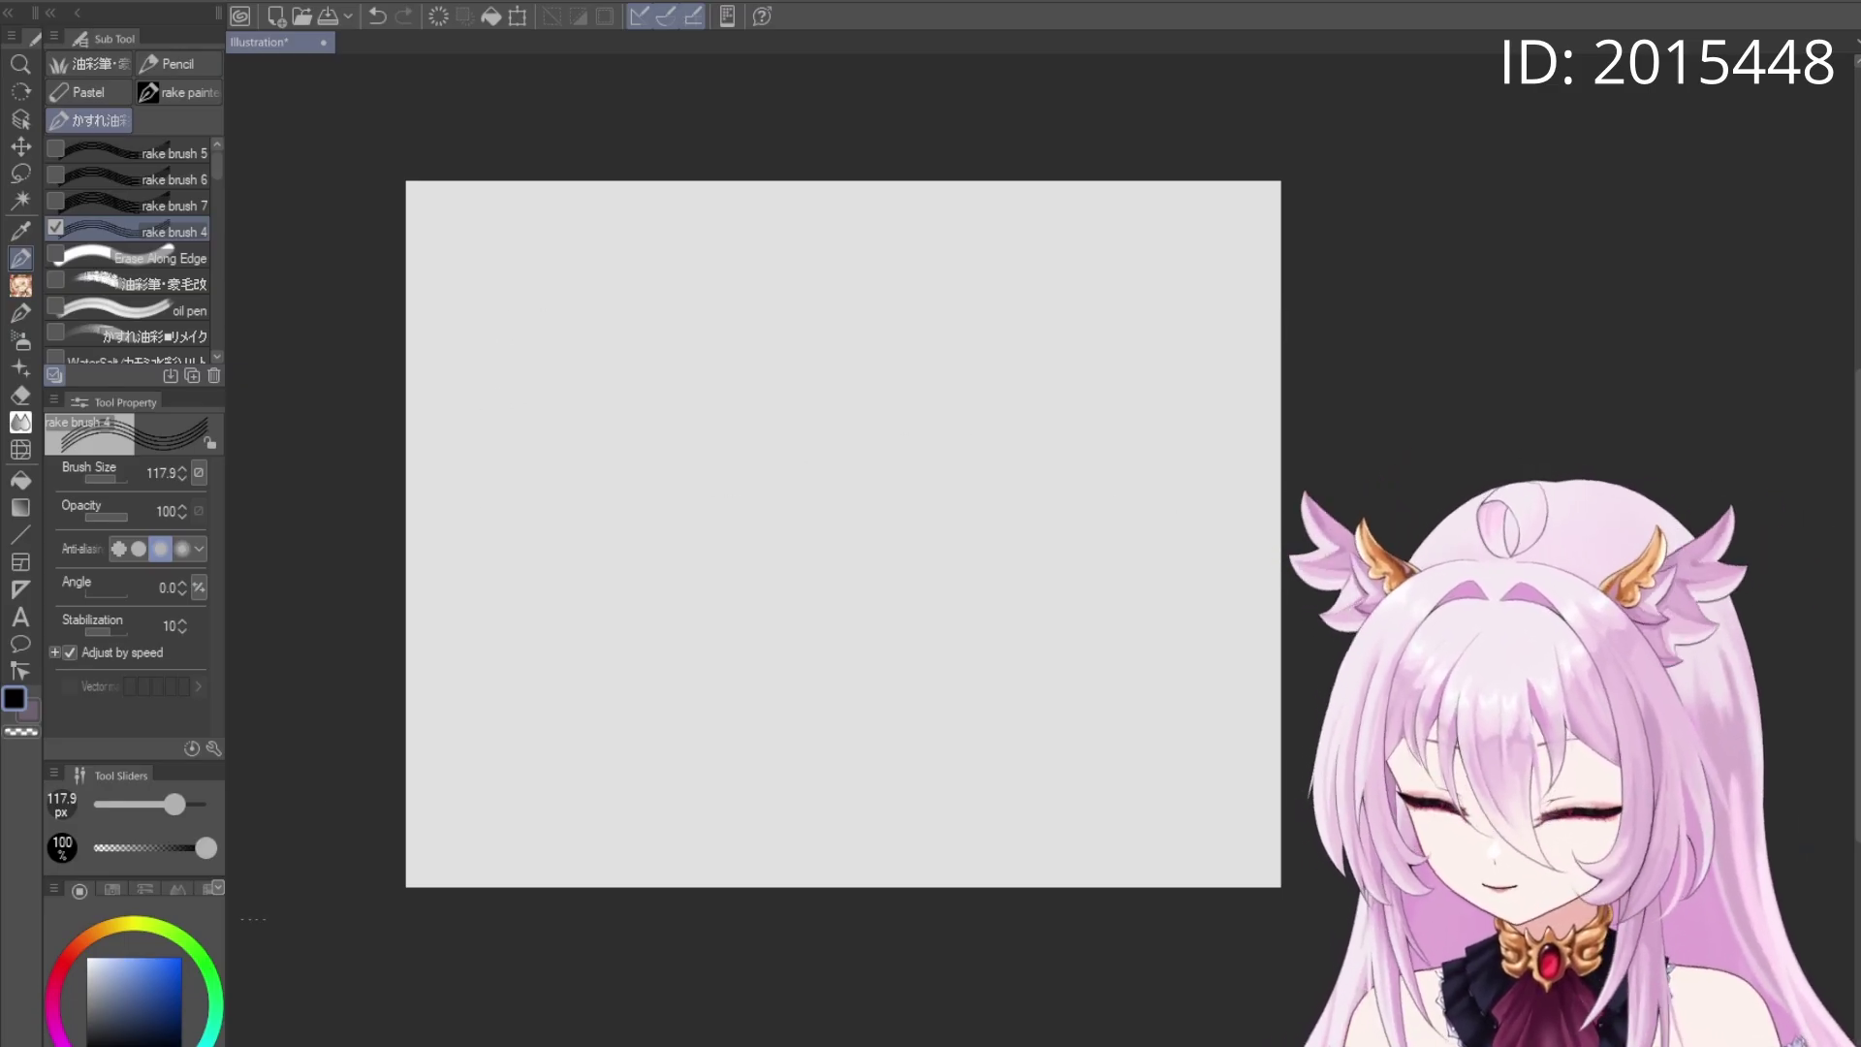
pyautogui.click(146, 960)
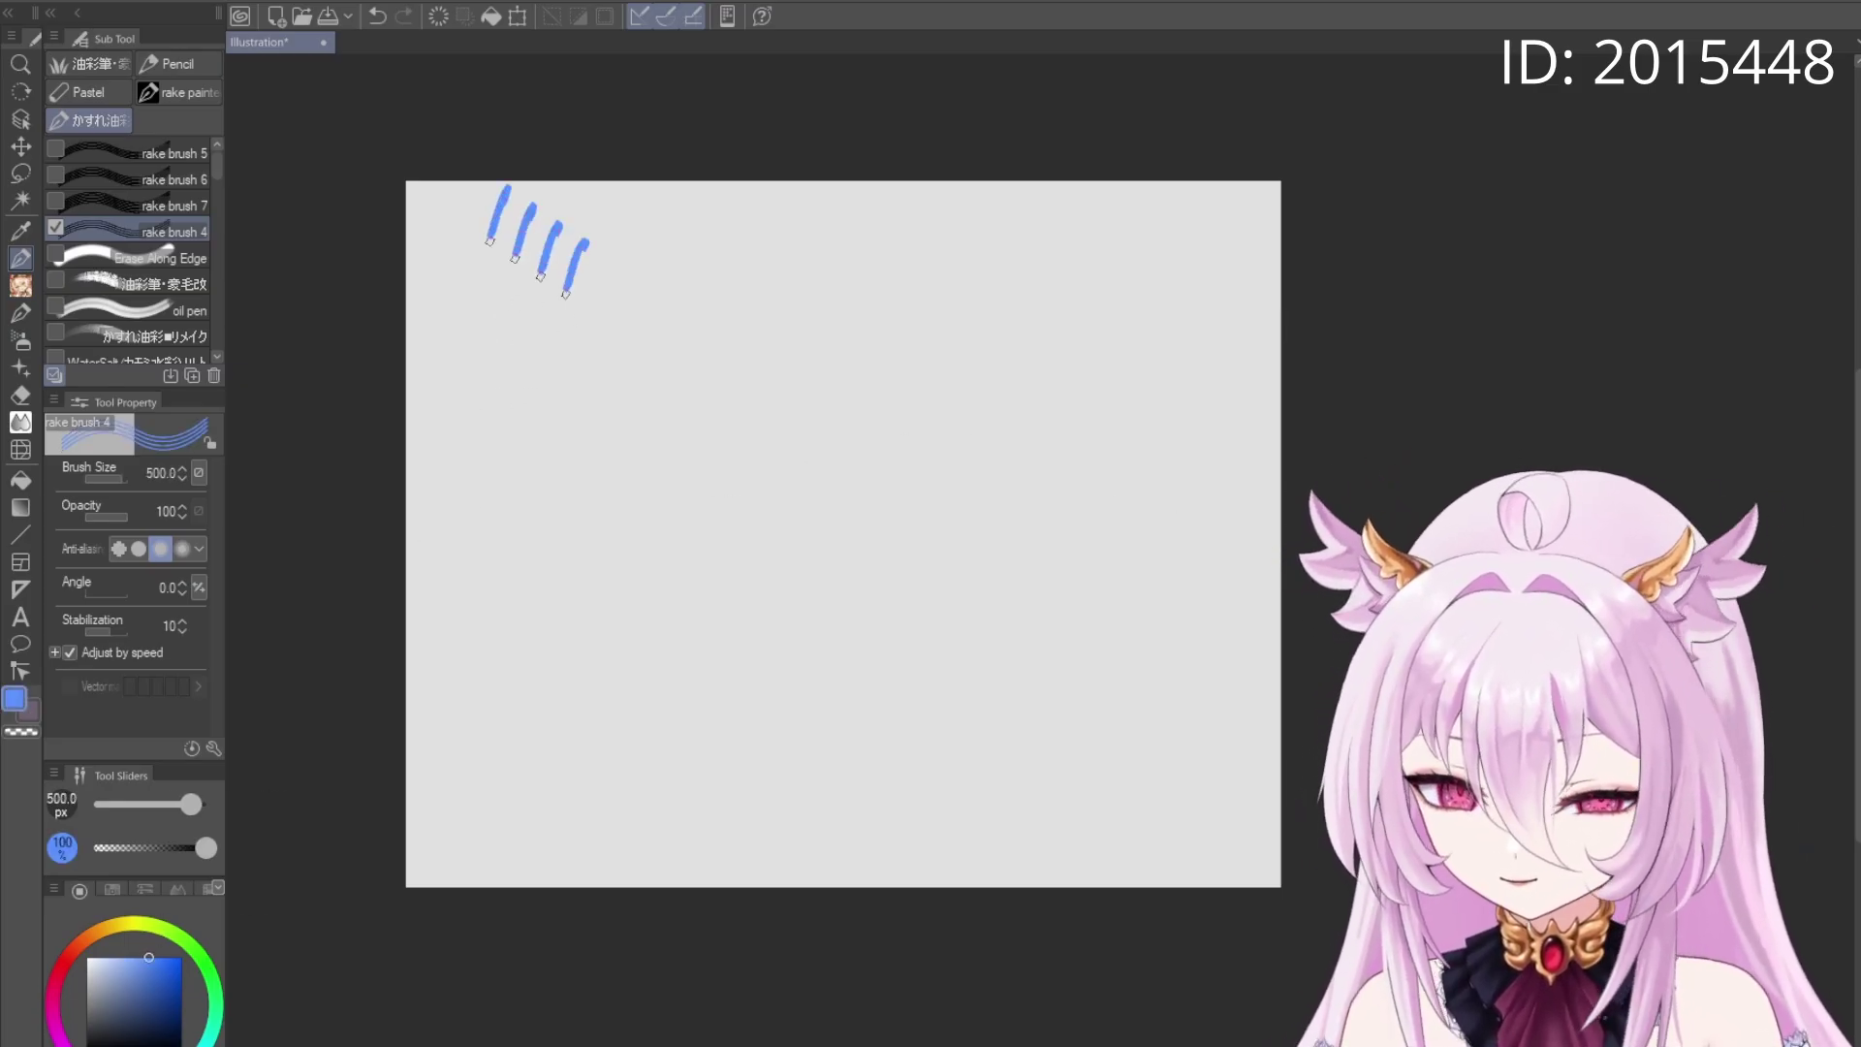
pyautogui.moveTo(528, 268); pyautogui.dragTo(492, 541)
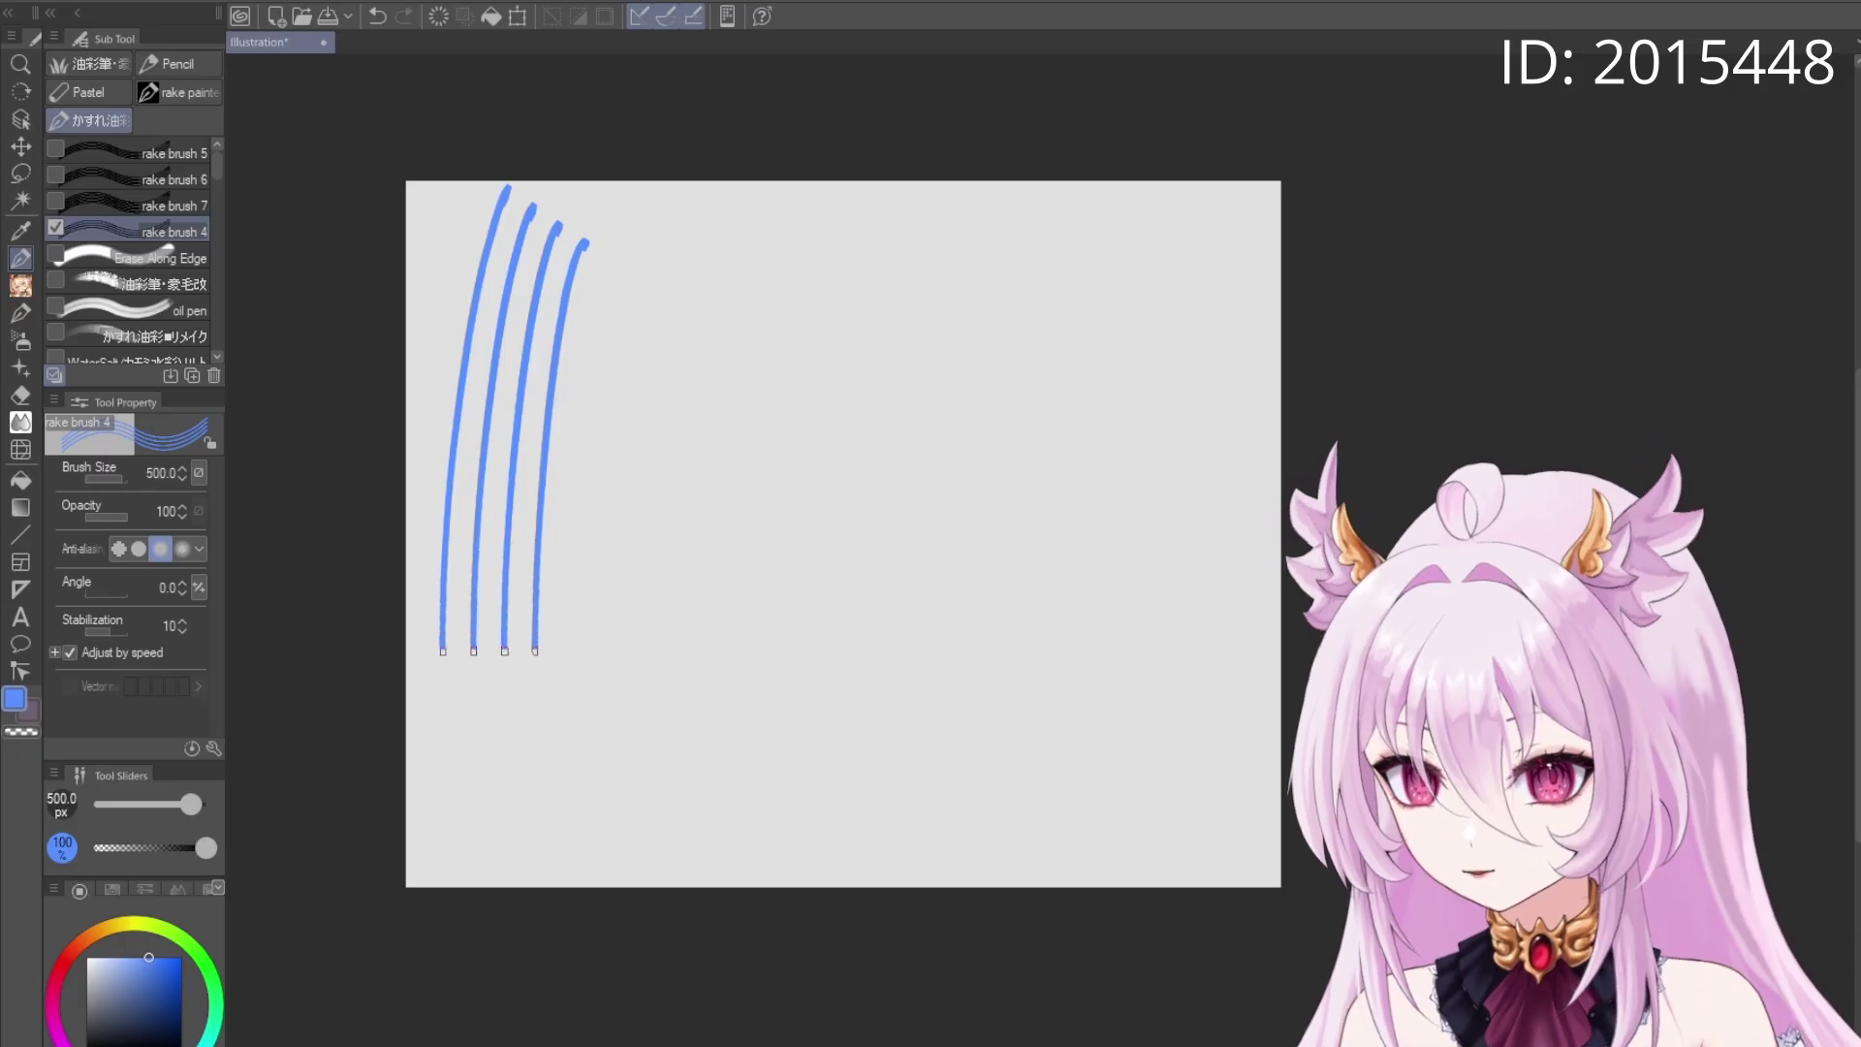
pyautogui.hotkey('ctrl', 'z')
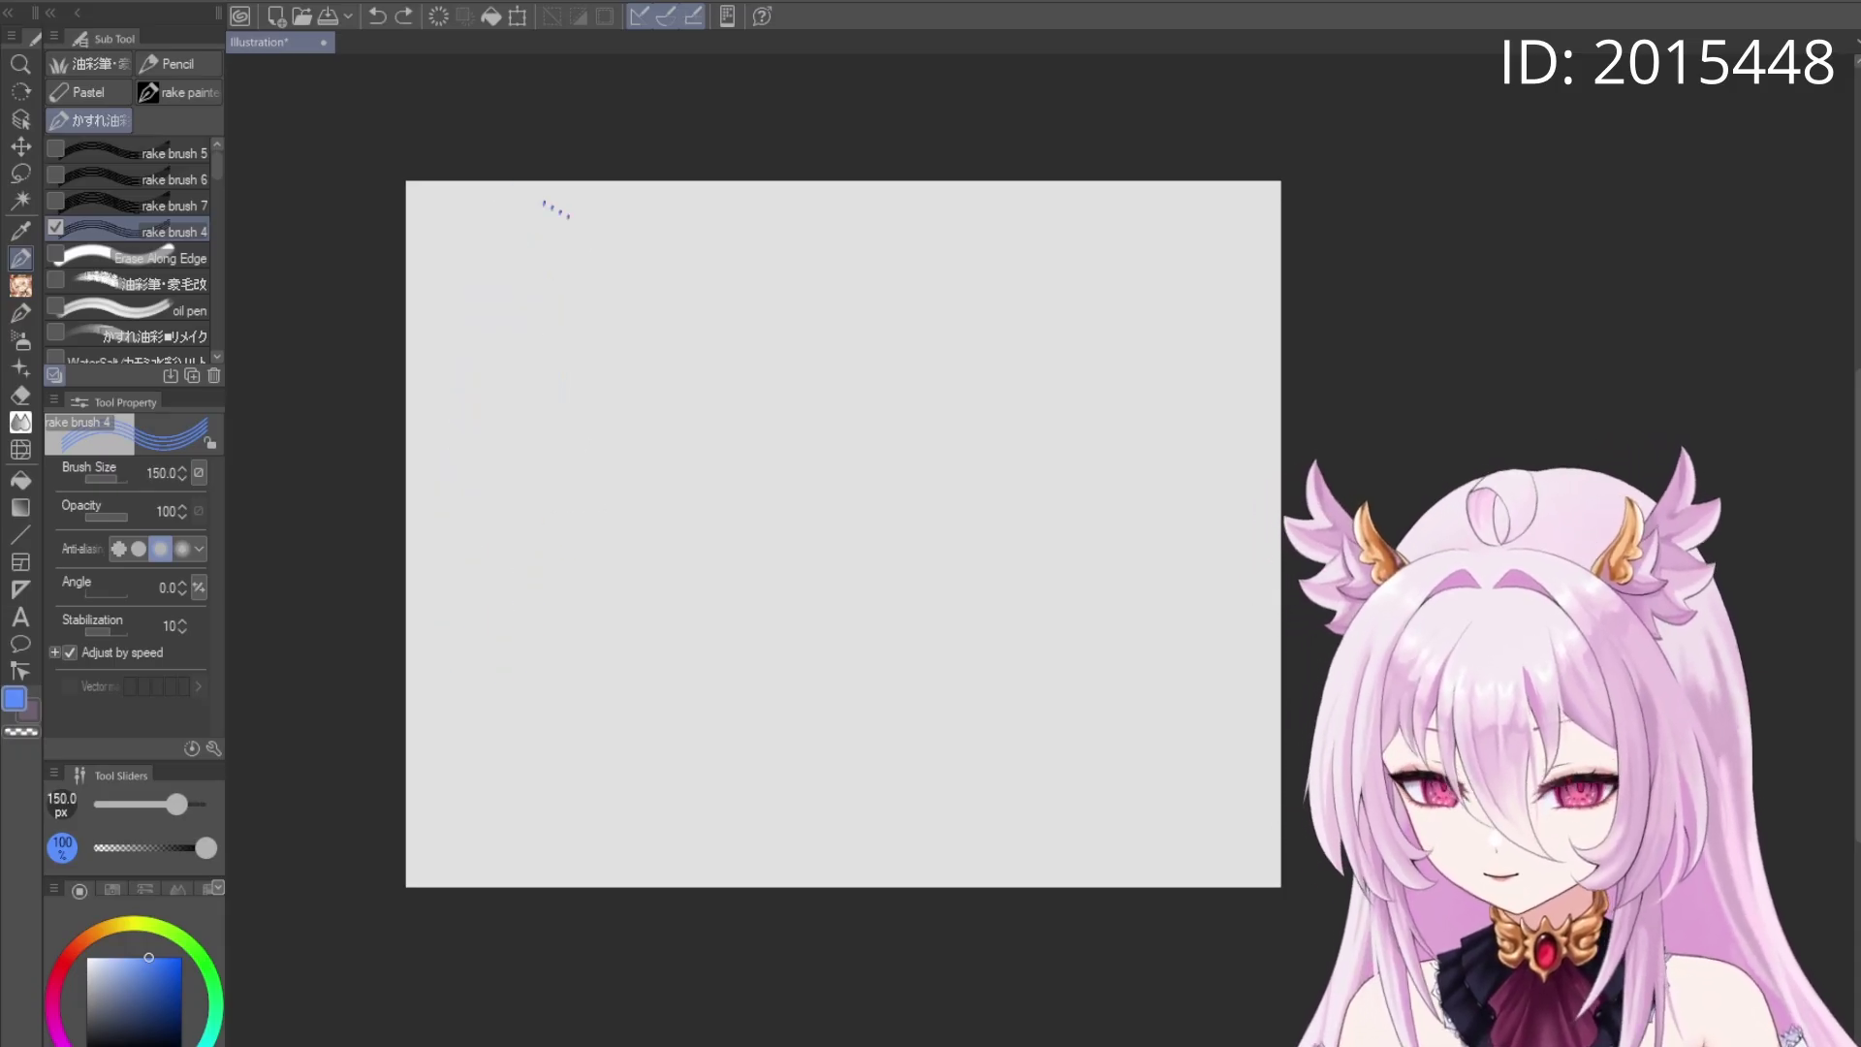
# Test rake brush 4 at 150 px with overlapping blue hair-like strokes and clear them from the canvas
pyautogui.moveTo(554, 209)
pyautogui.mouseDown()
pyautogui.moveTo(507, 466)
pyautogui.moveTo(516, 517)
pyautogui.moveTo(548, 532)
pyautogui.moveTo(581, 282)
pyautogui.mouseUp()
pyautogui.hotkey('ctrl', 'z')
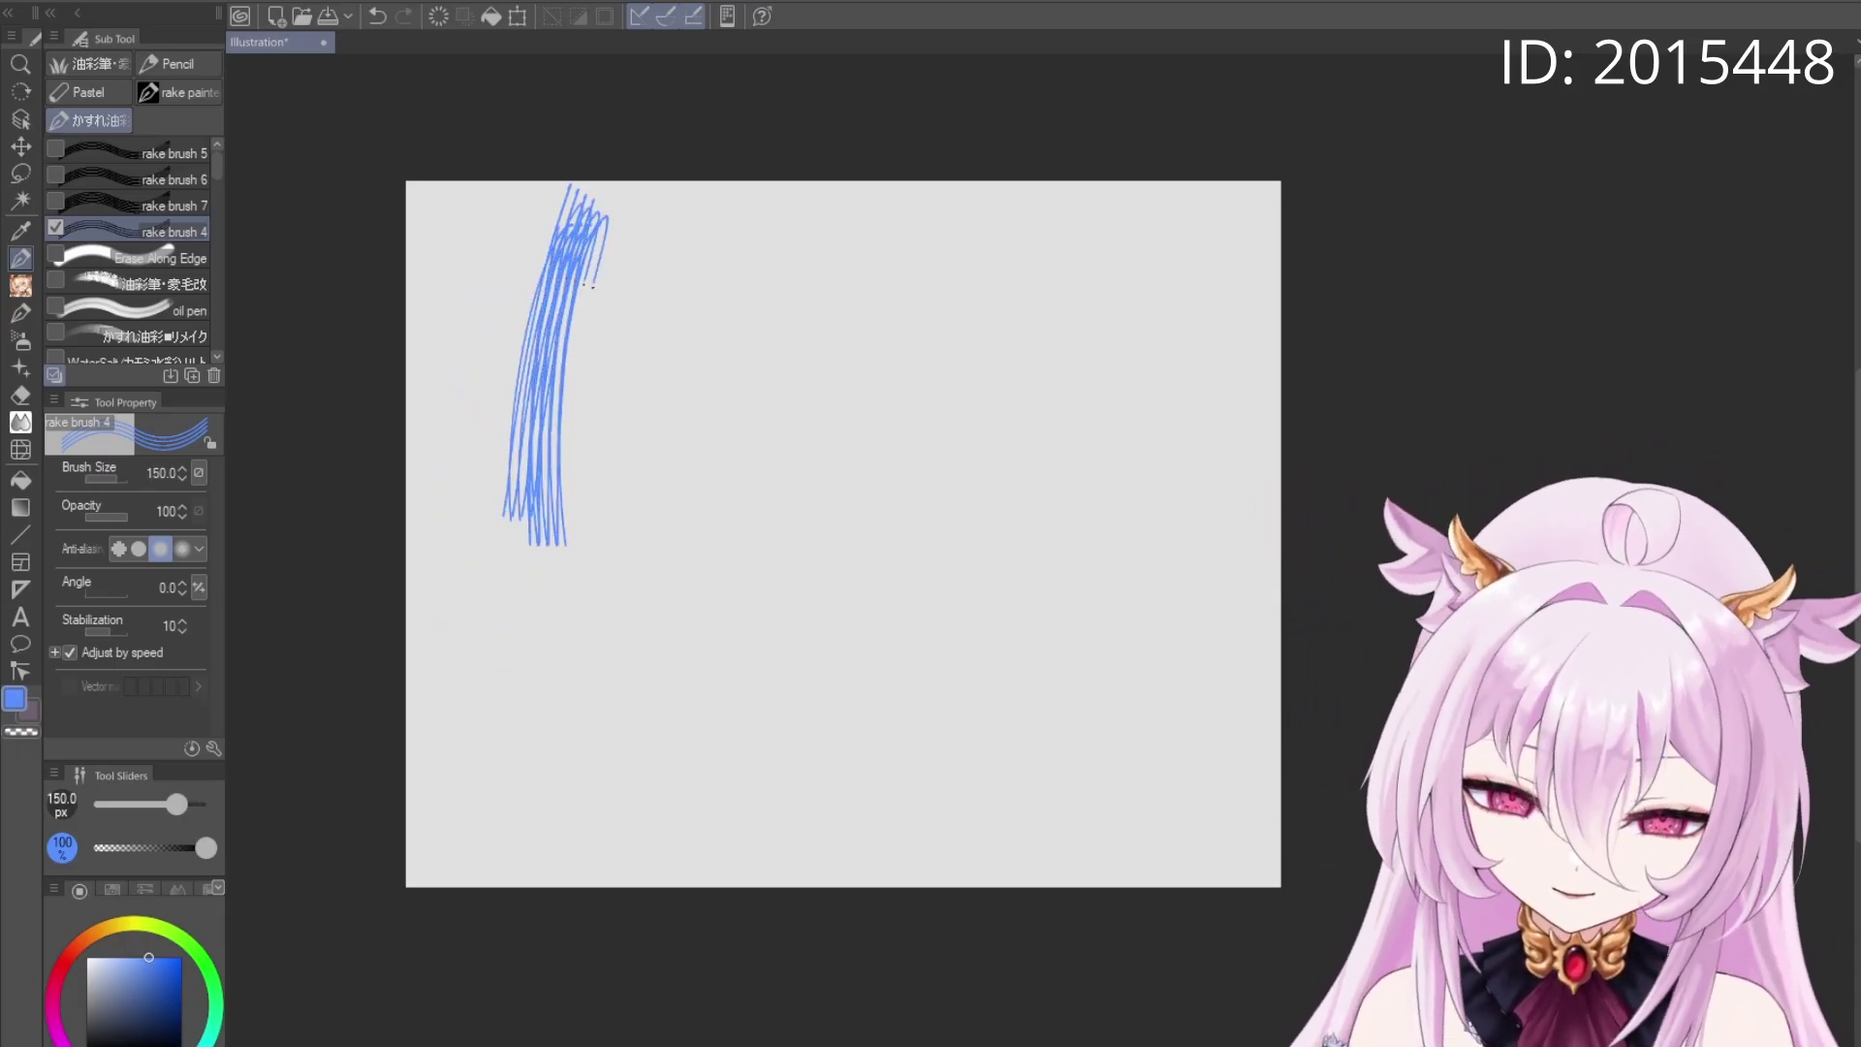
pyautogui.moveTo(665, 215)
pyautogui.mouseDown()
pyautogui.moveTo(587, 300)
pyautogui.moveTo(542, 543)
pyautogui.moveTo(560, 606)
pyautogui.mouseUp()
pyautogui.moveTo(664, 250); pyautogui.dragTo(784, 548)
pyautogui.press('Delete')
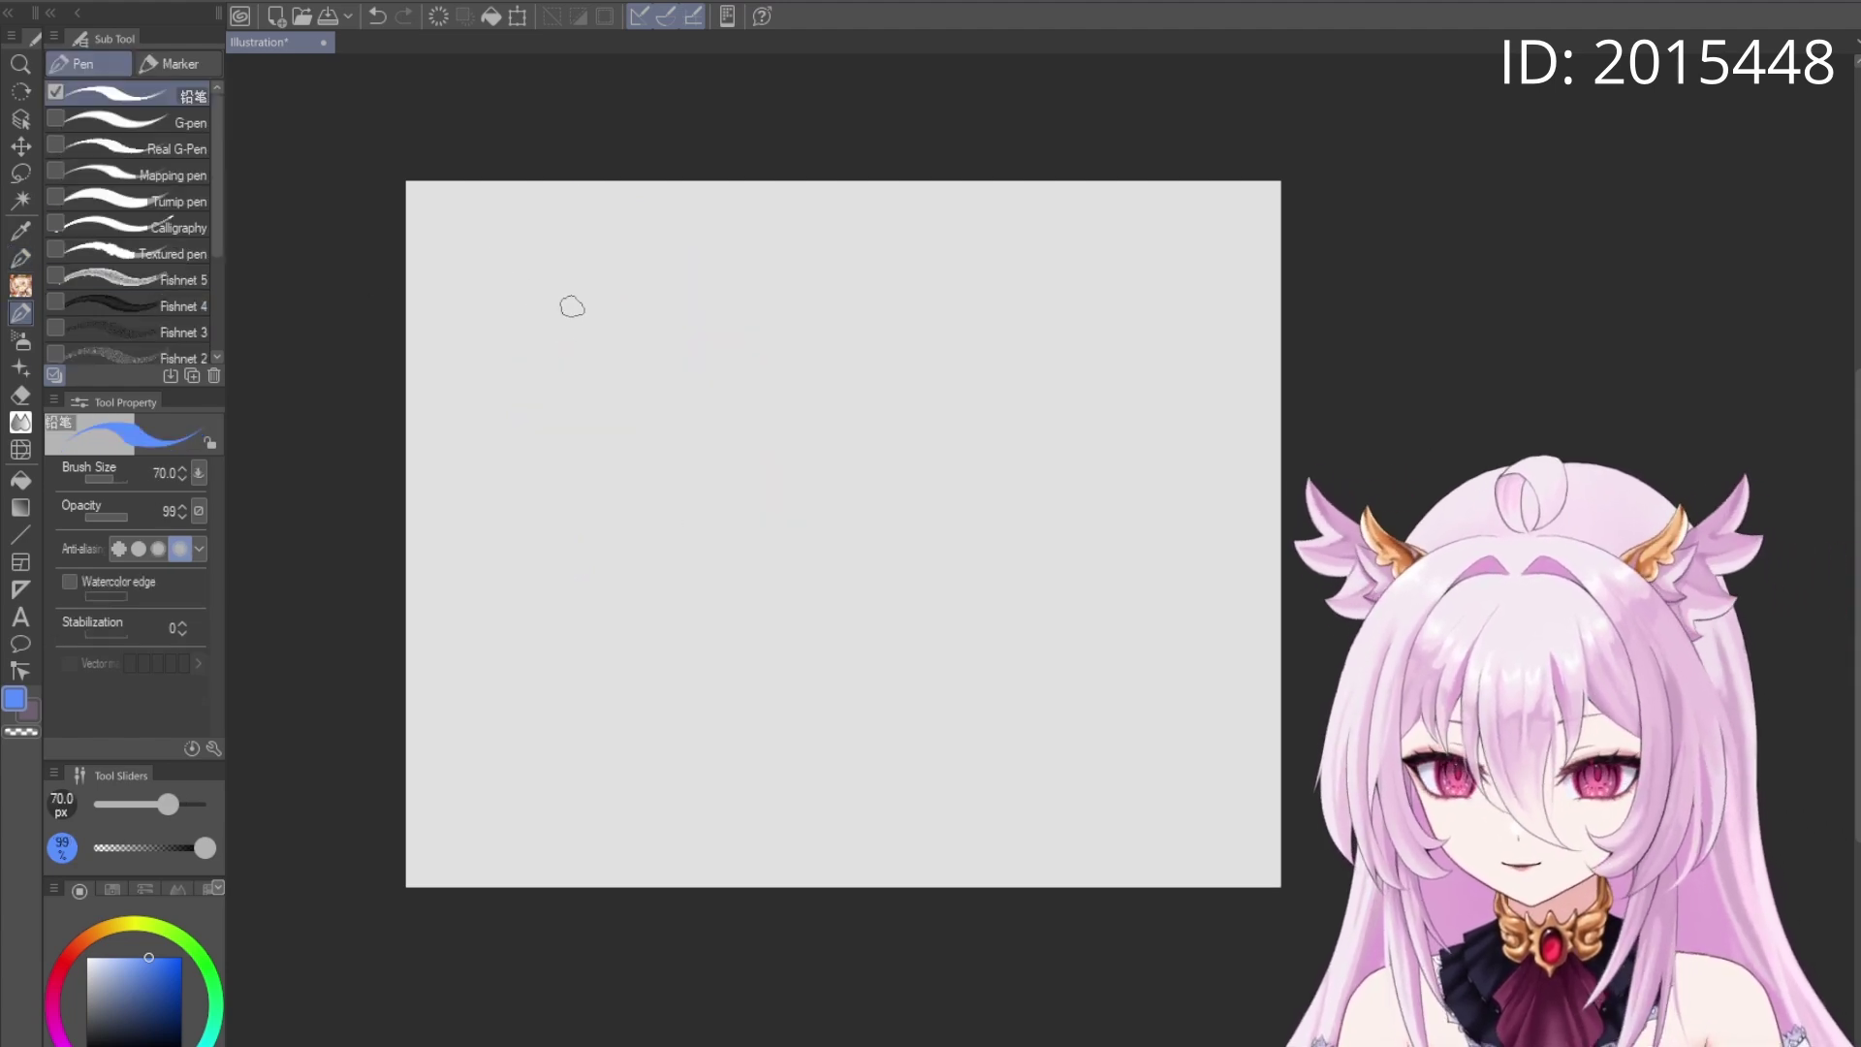
# Draw a curved, split grey-blue hair lock with black outlines and shade its lower half darker blue with the Soft airbrush at 1000 px
pyautogui.moveTo(623, 225); pyautogui.dragTo(569, 668)
pyautogui.hotkey('ctrl', 'z')
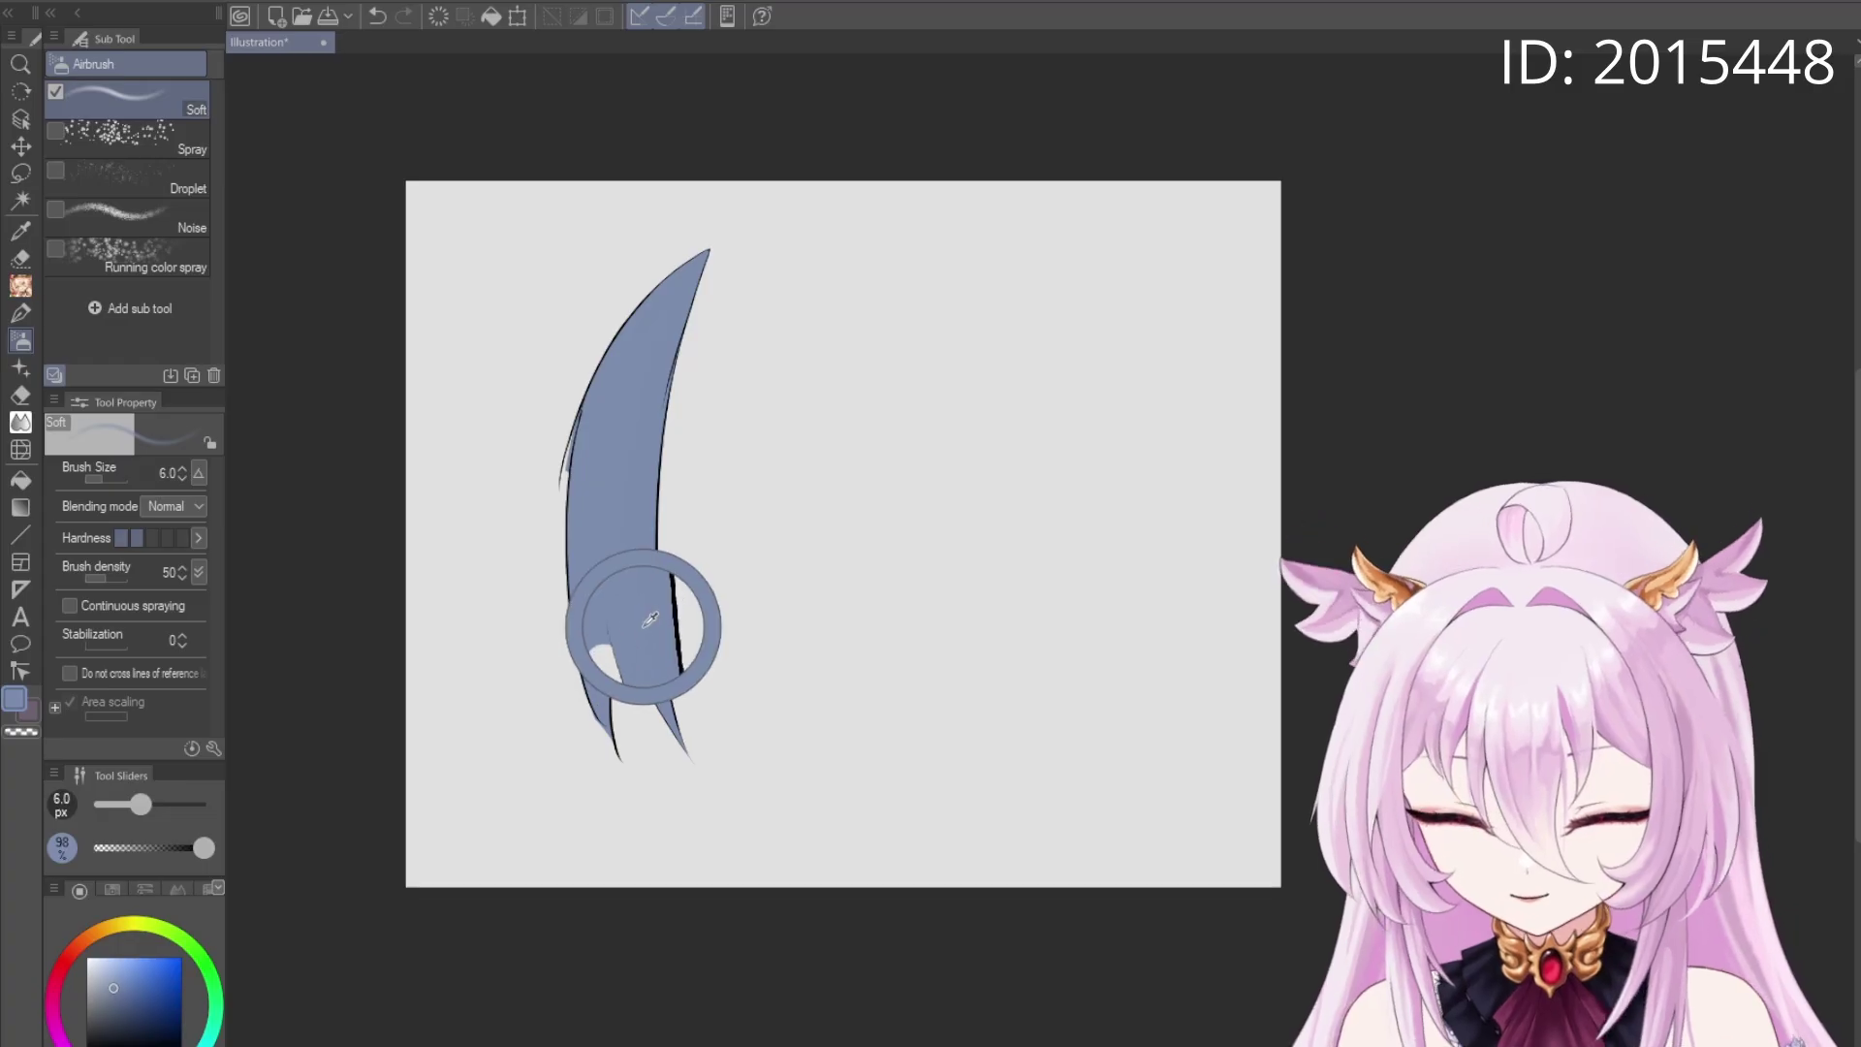
pyautogui.moveTo(114, 983); pyautogui.dragTo(136, 999)
pyautogui.press(']')
pyautogui.press(']')
pyautogui.press(']')
pyautogui.press(']')
pyautogui.press(']')
pyautogui.press(']')
pyautogui.press(']')
pyautogui.press(']')
pyautogui.press(']')
pyautogui.press(']')
pyautogui.press(']')
pyautogui.press(']')
pyautogui.press(']')
pyautogui.press(']')
pyautogui.press(']')
pyautogui.press(']')
pyautogui.press(']')
pyautogui.press(']')
pyautogui.press(']')
pyautogui.press(']')
pyautogui.moveTo(592, 679); pyautogui.dragTo(747, 573)
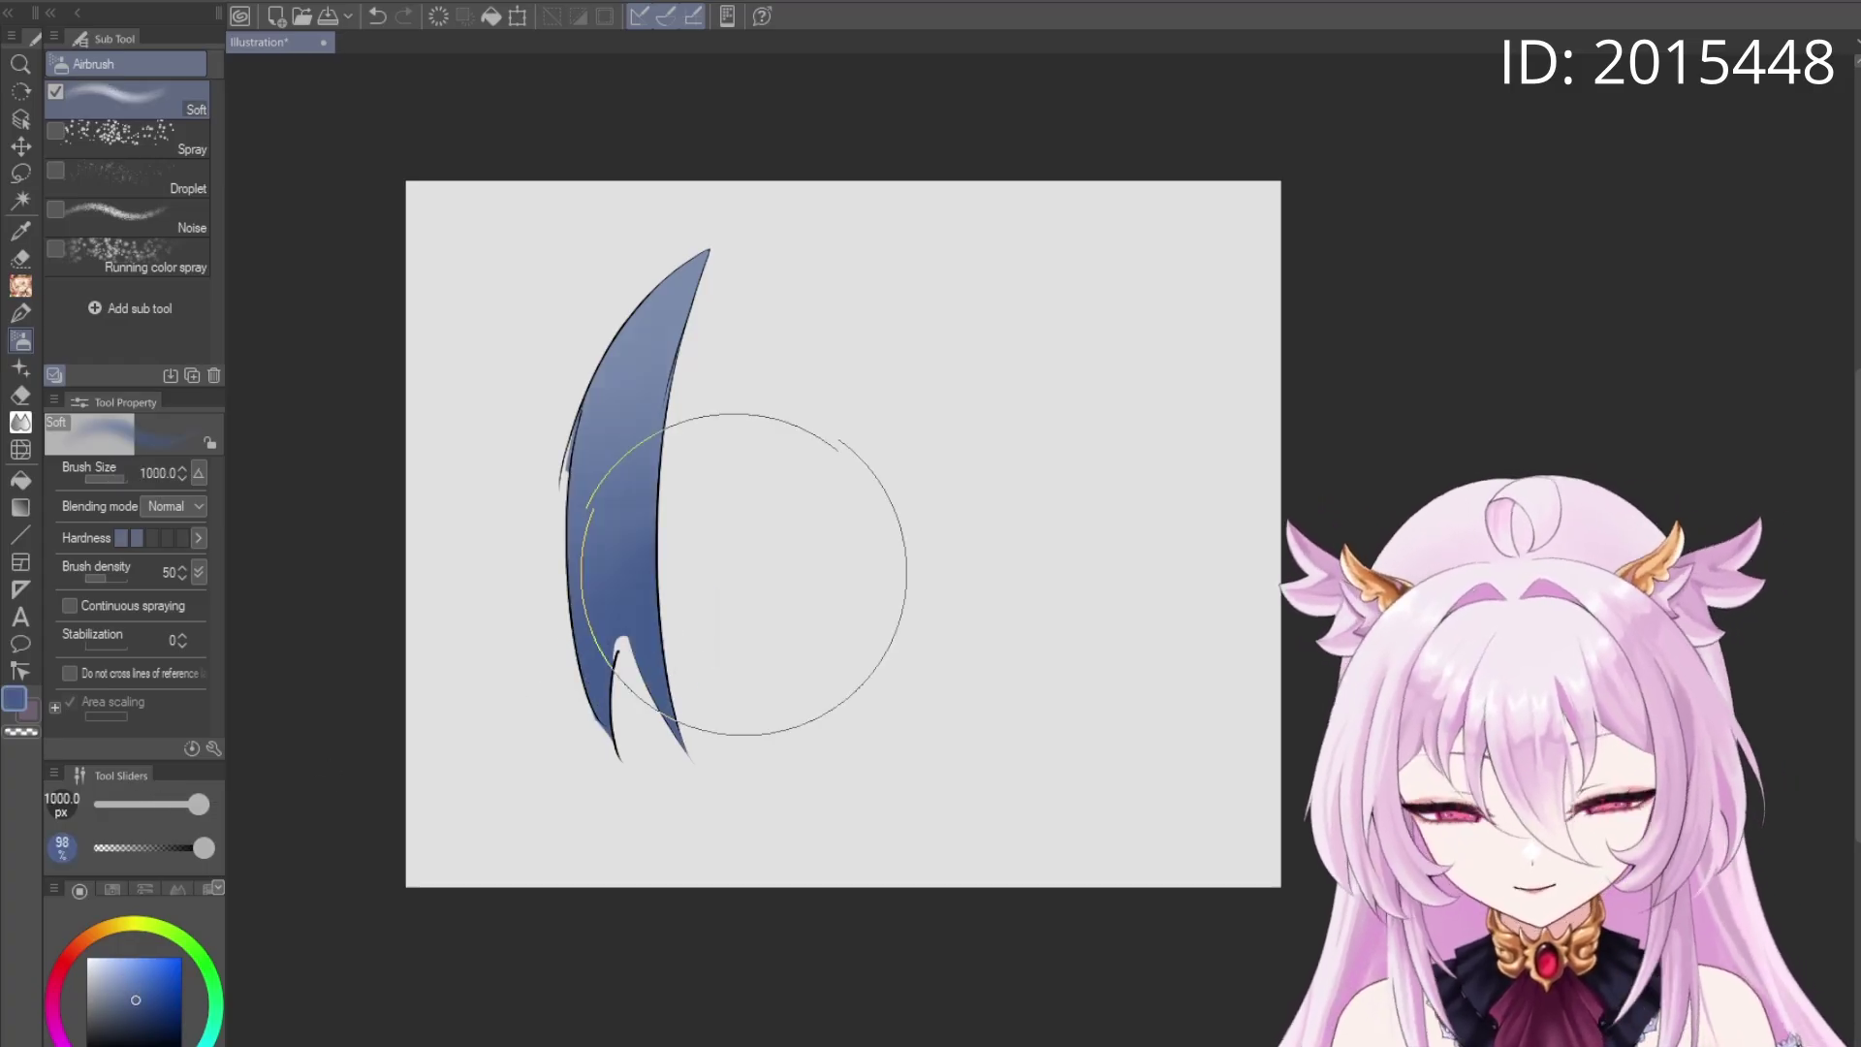
pyautogui.press('[')
pyautogui.press('[')
pyautogui.press('[')
pyautogui.press('[')
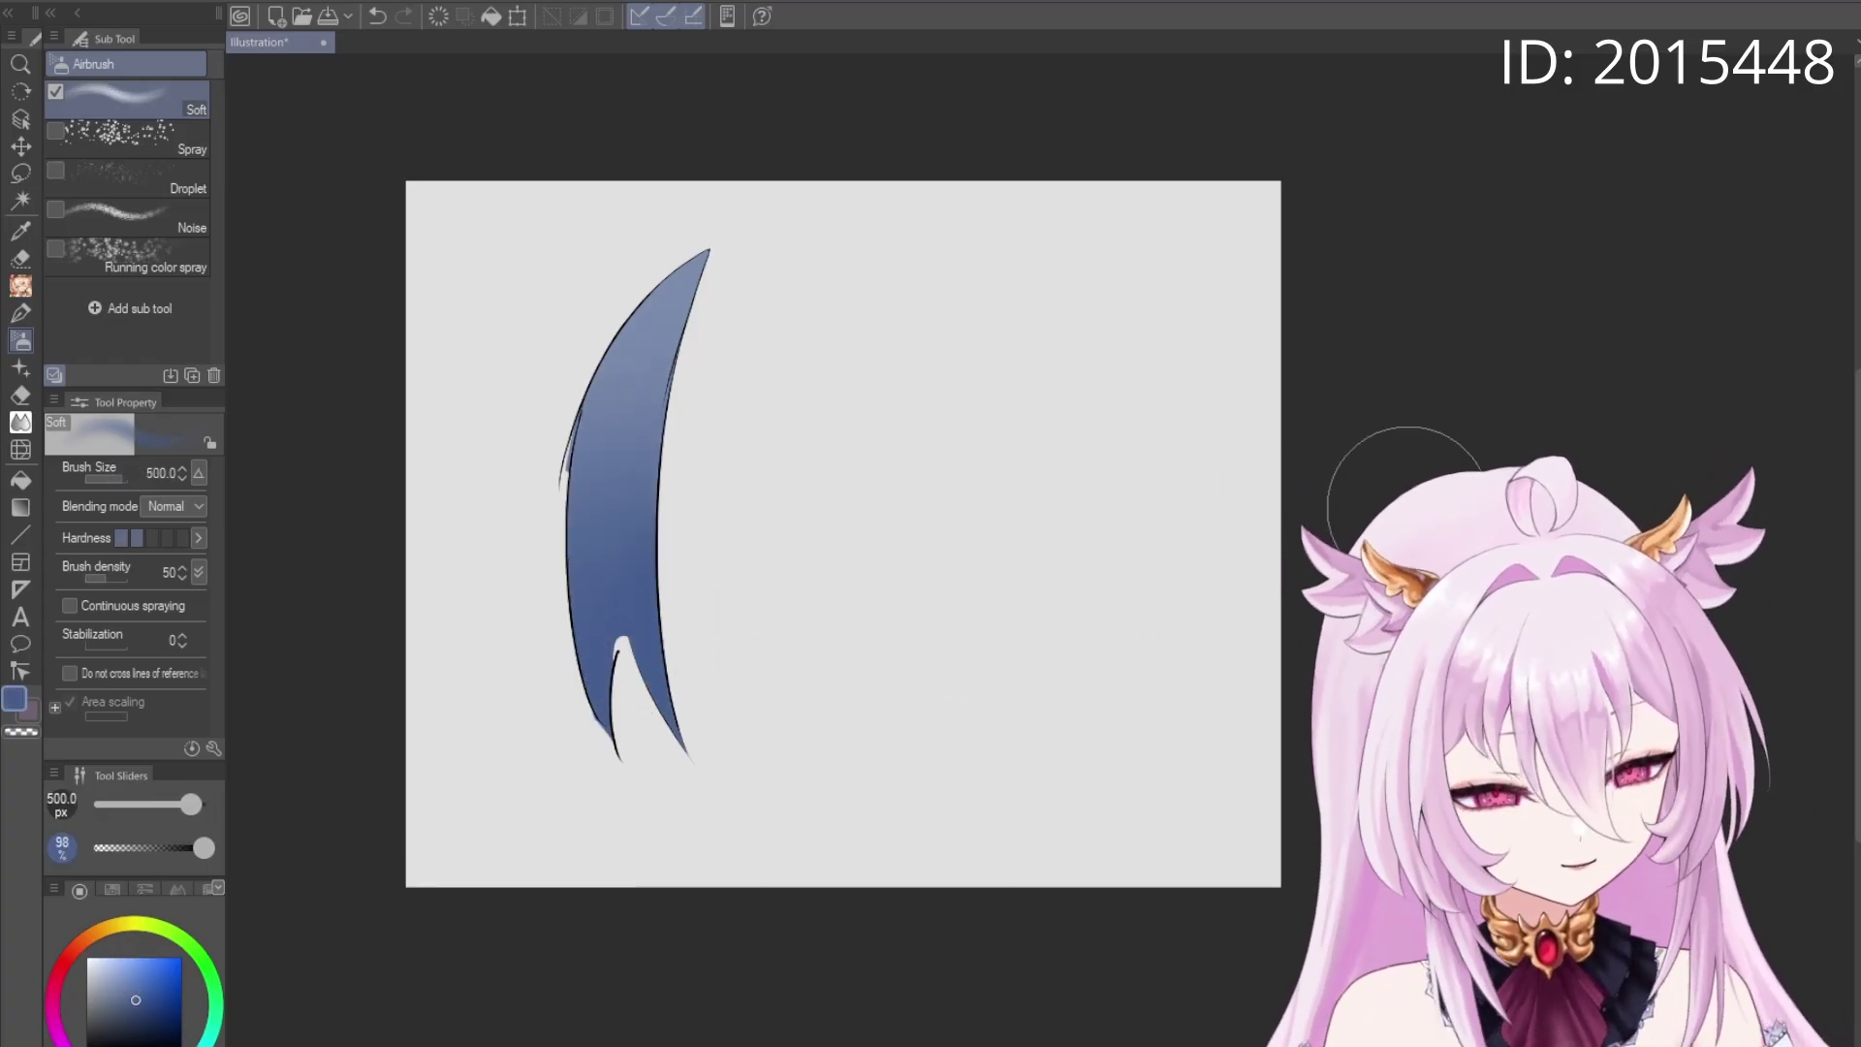
# Select rake brush 4 and paint thin parallel darker blue strands at 150 px along the upper part of the hair lock
pyautogui.click(21, 313)
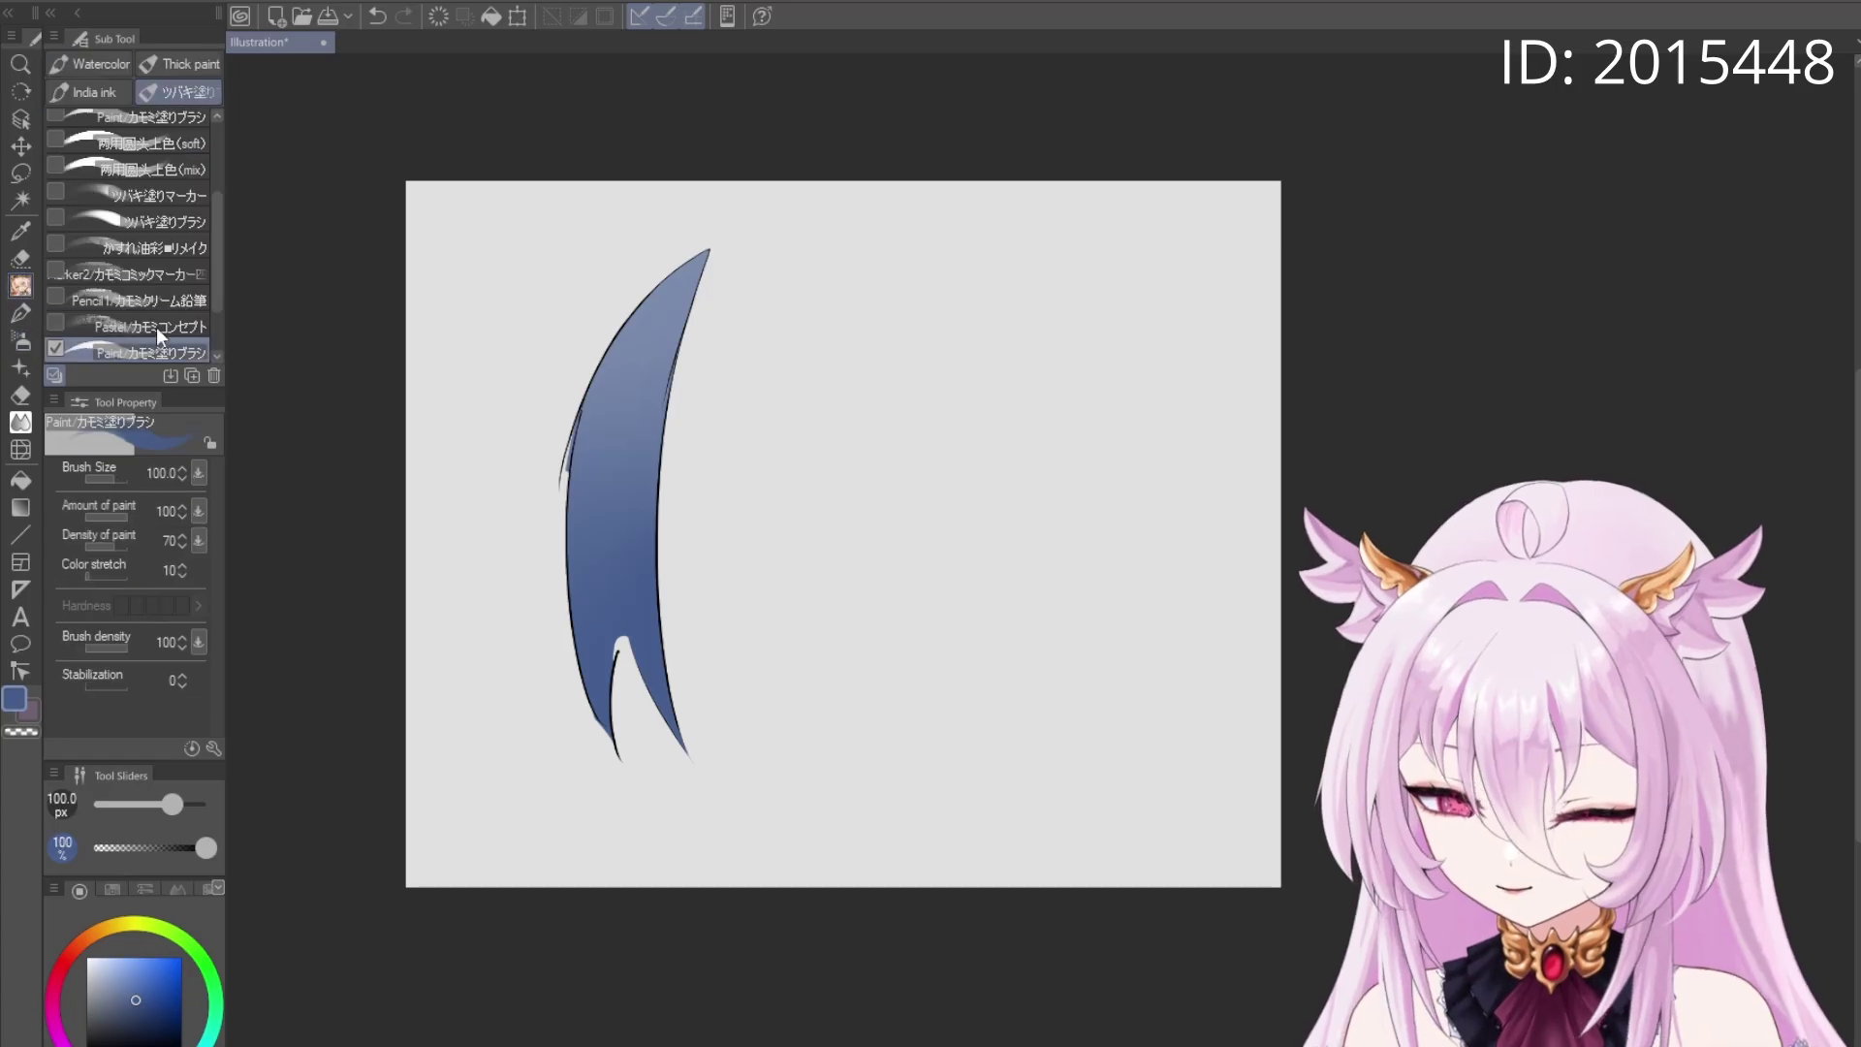
pyautogui.click(20, 258)
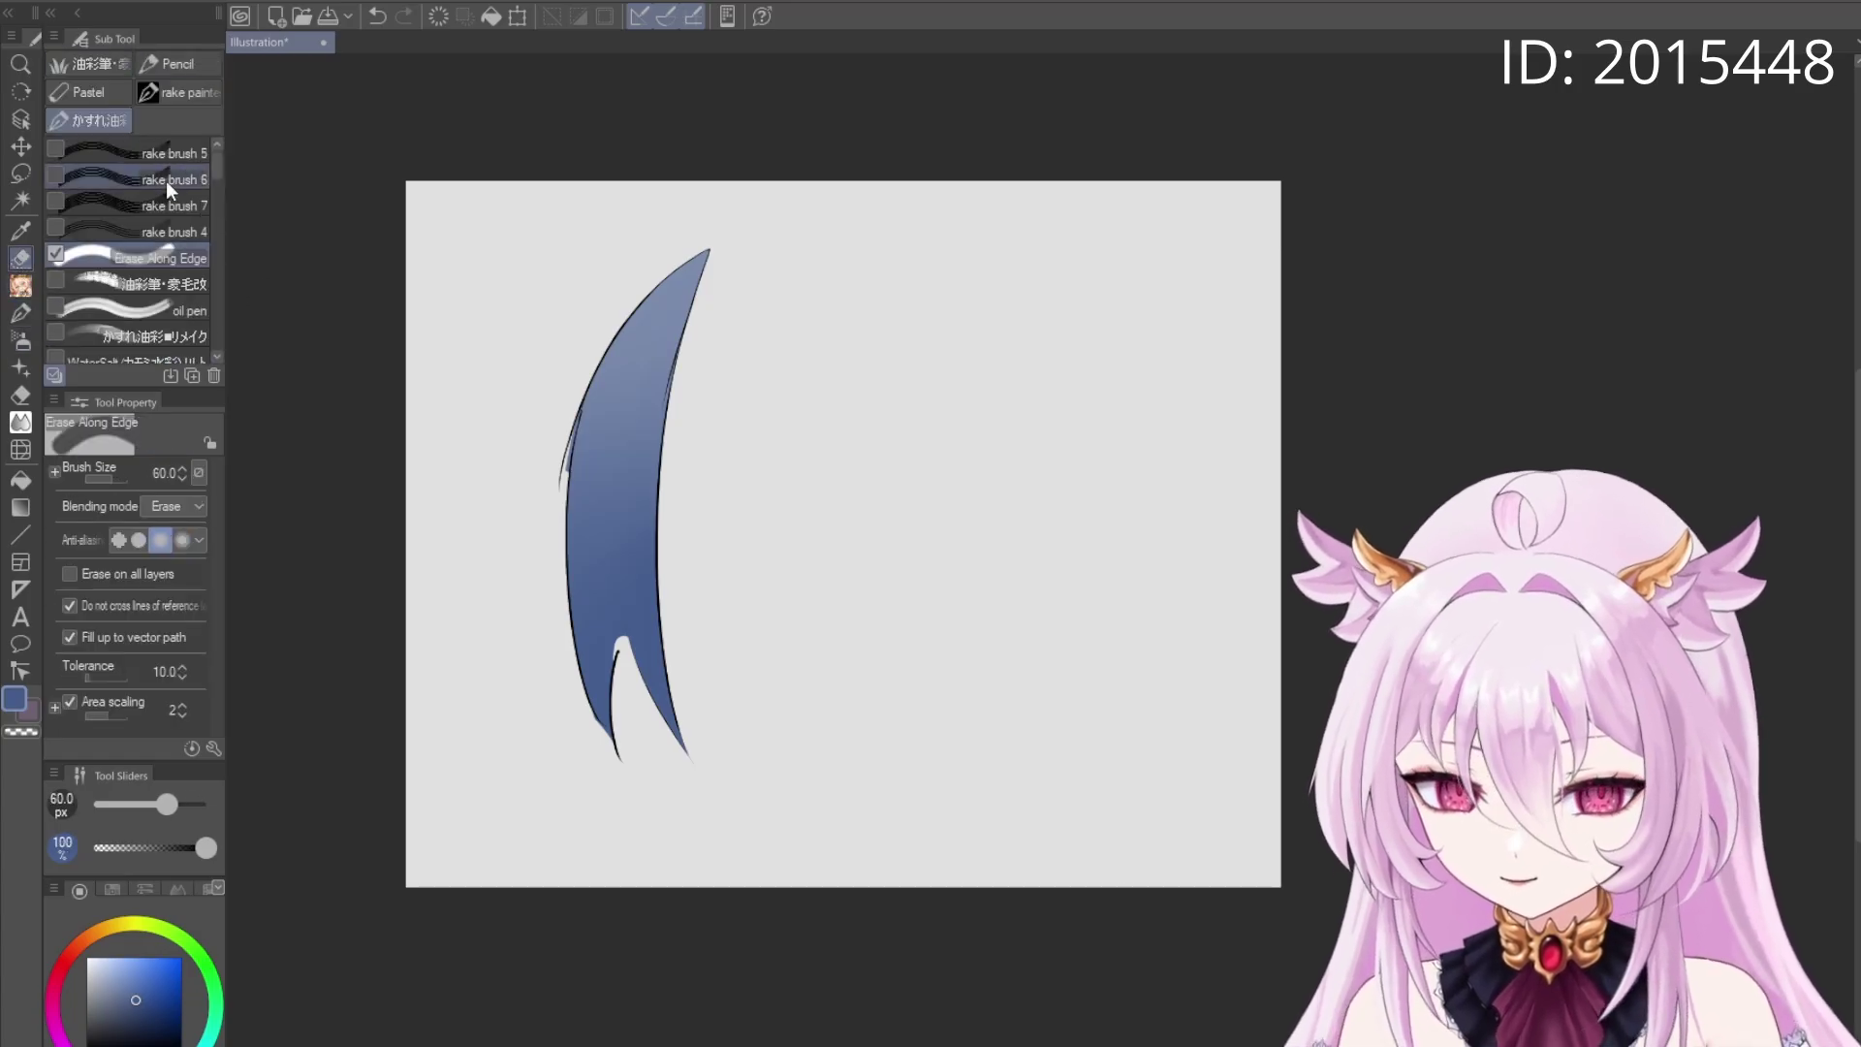
pyautogui.click(126, 232)
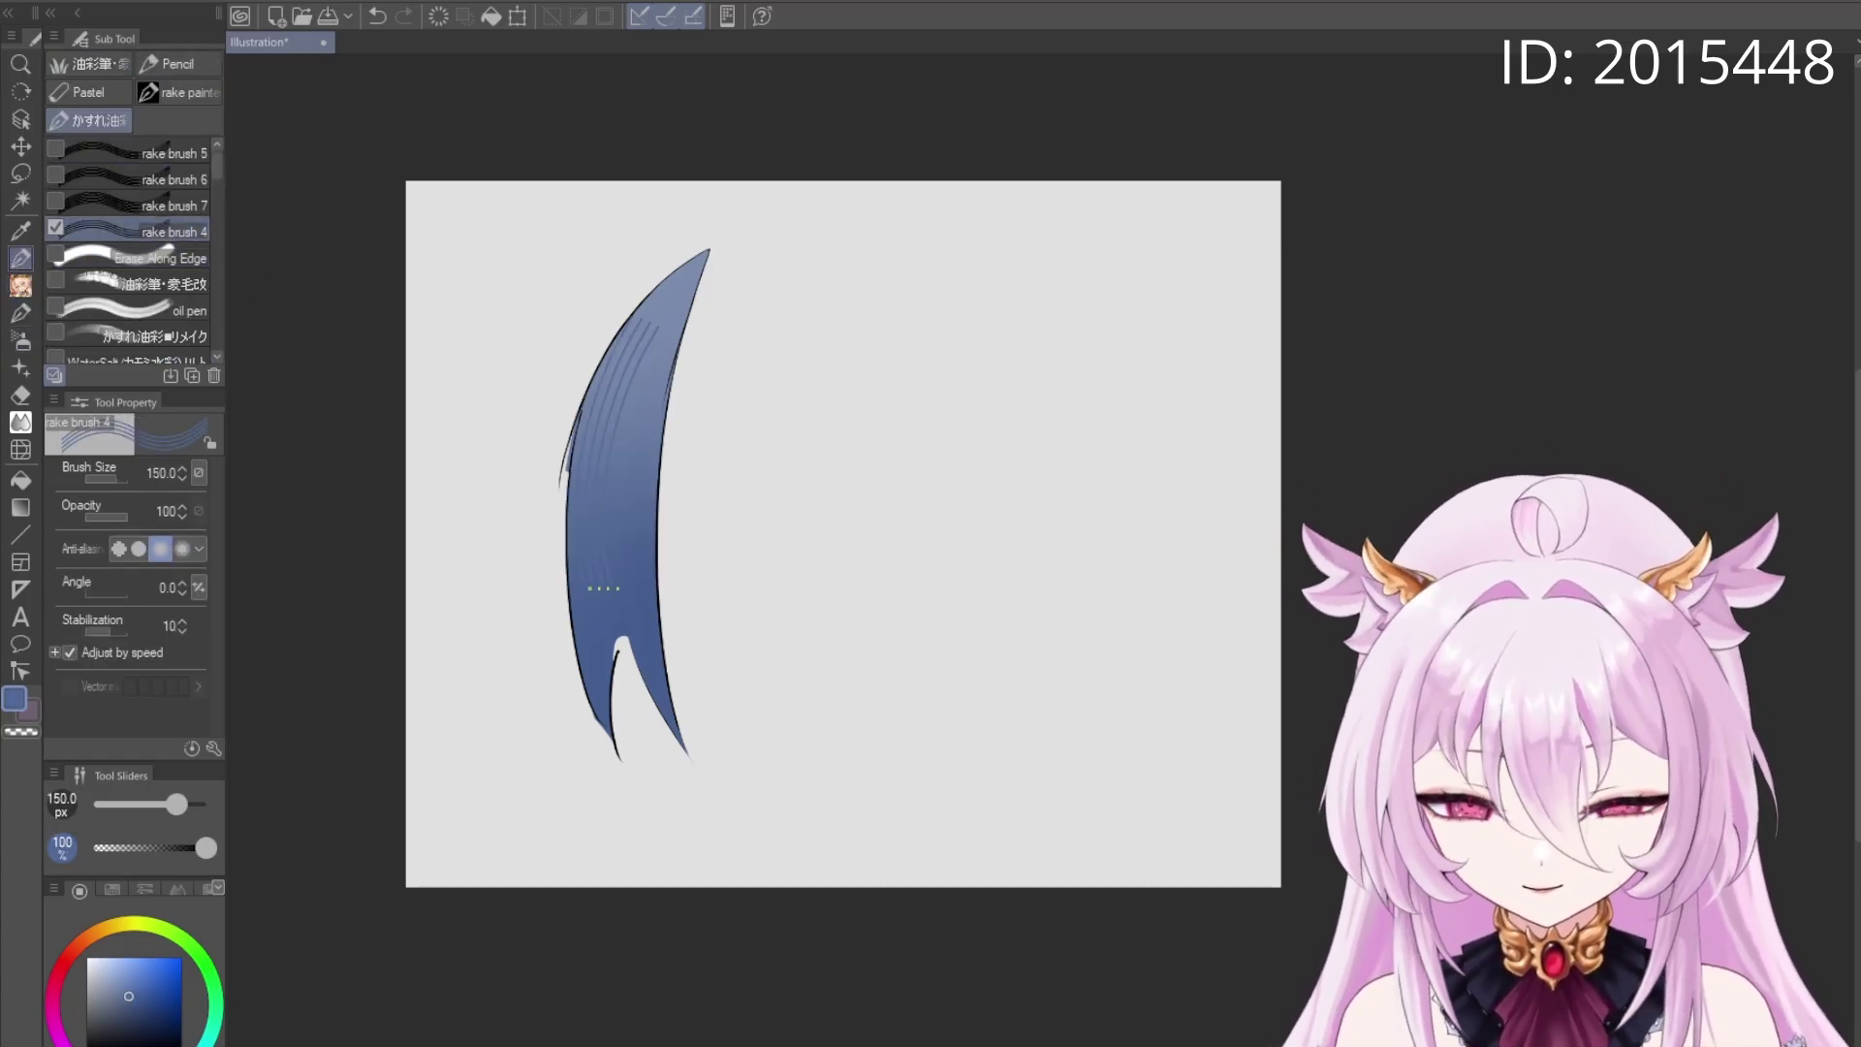
# Paint lighter blue parallel strands on the lower part of the hair lock with rake brush 4 at 170 px, undoing the earlier attempts
pyautogui.keyDown('alt'); pyautogui.click(663, 326); pyautogui.keyUp('alt')
pyautogui.press('[')
pyautogui.press('[')
pyautogui.press('[')
pyautogui.moveTo(630, 469); pyautogui.dragTo(630, 616)
pyautogui.hotkey('ctrl', 'z')
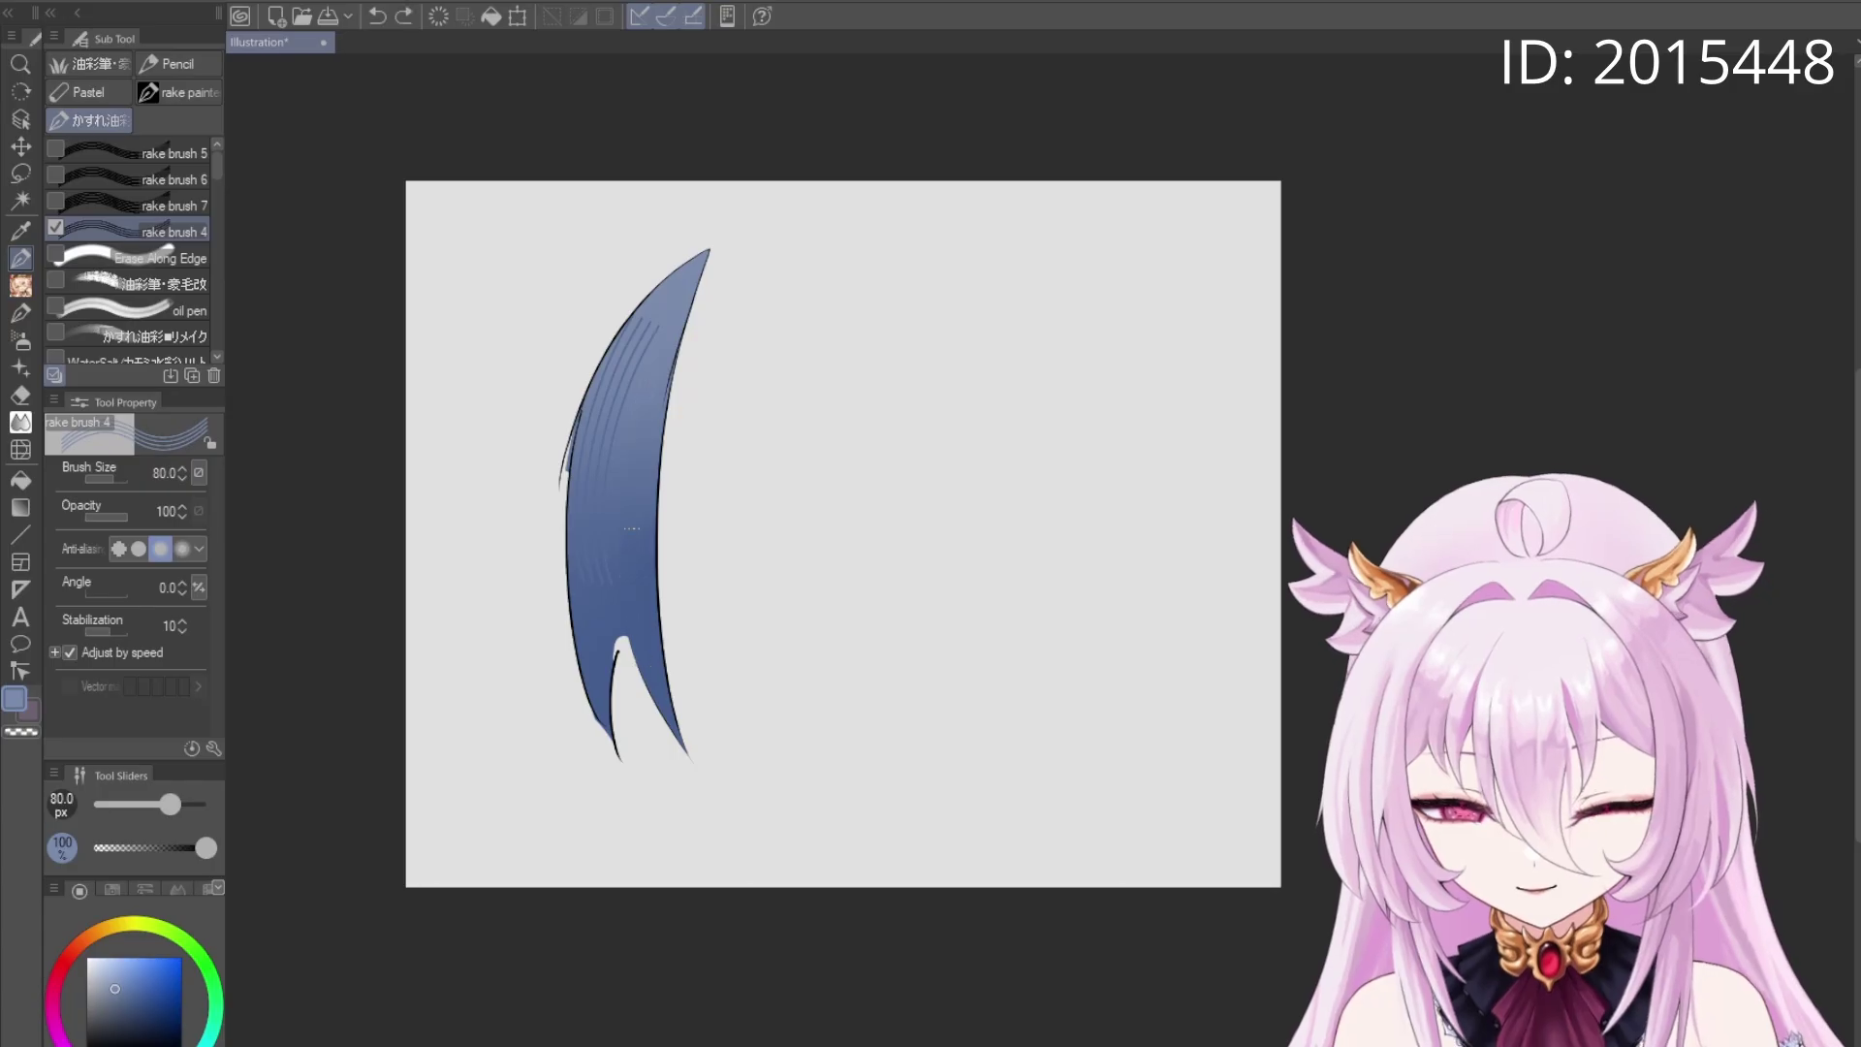
pyautogui.moveTo(632, 538); pyautogui.dragTo(662, 696)
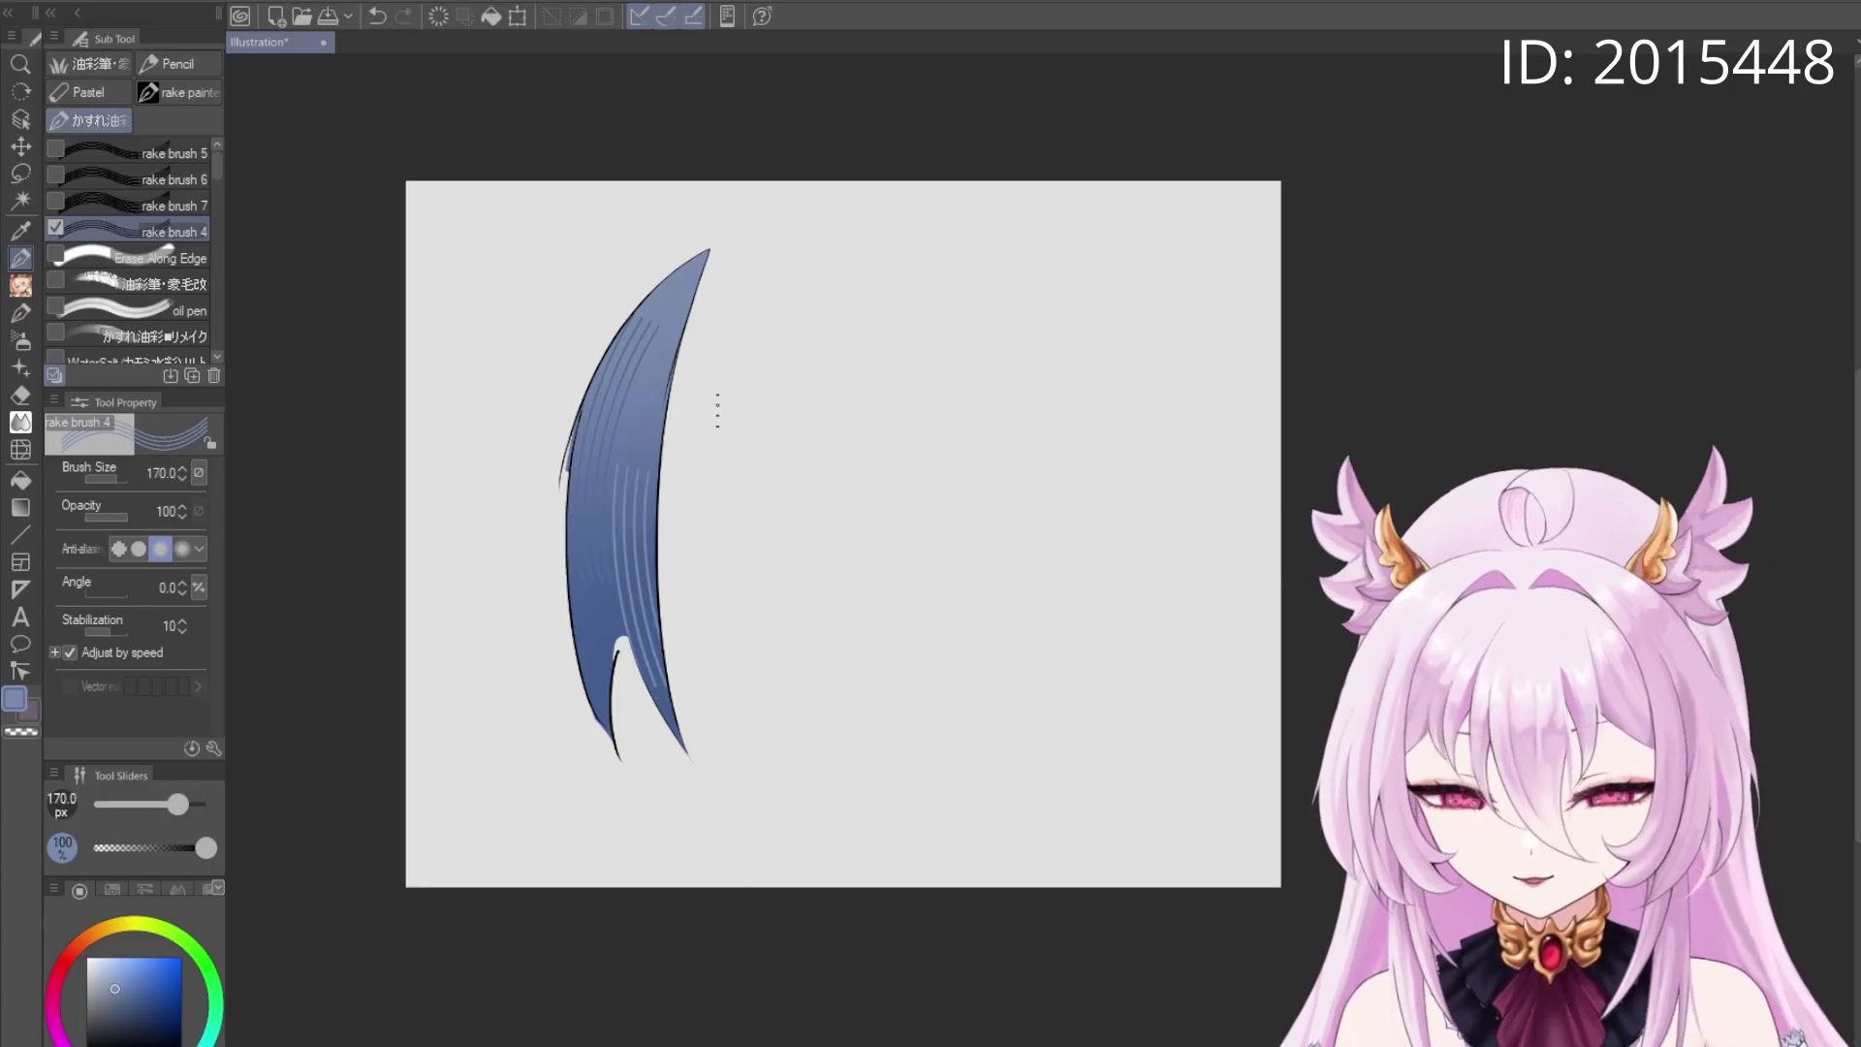
pyautogui.hotkey('ctrl', 'z')
pyautogui.moveTo(630, 526); pyautogui.dragTo(657, 669)
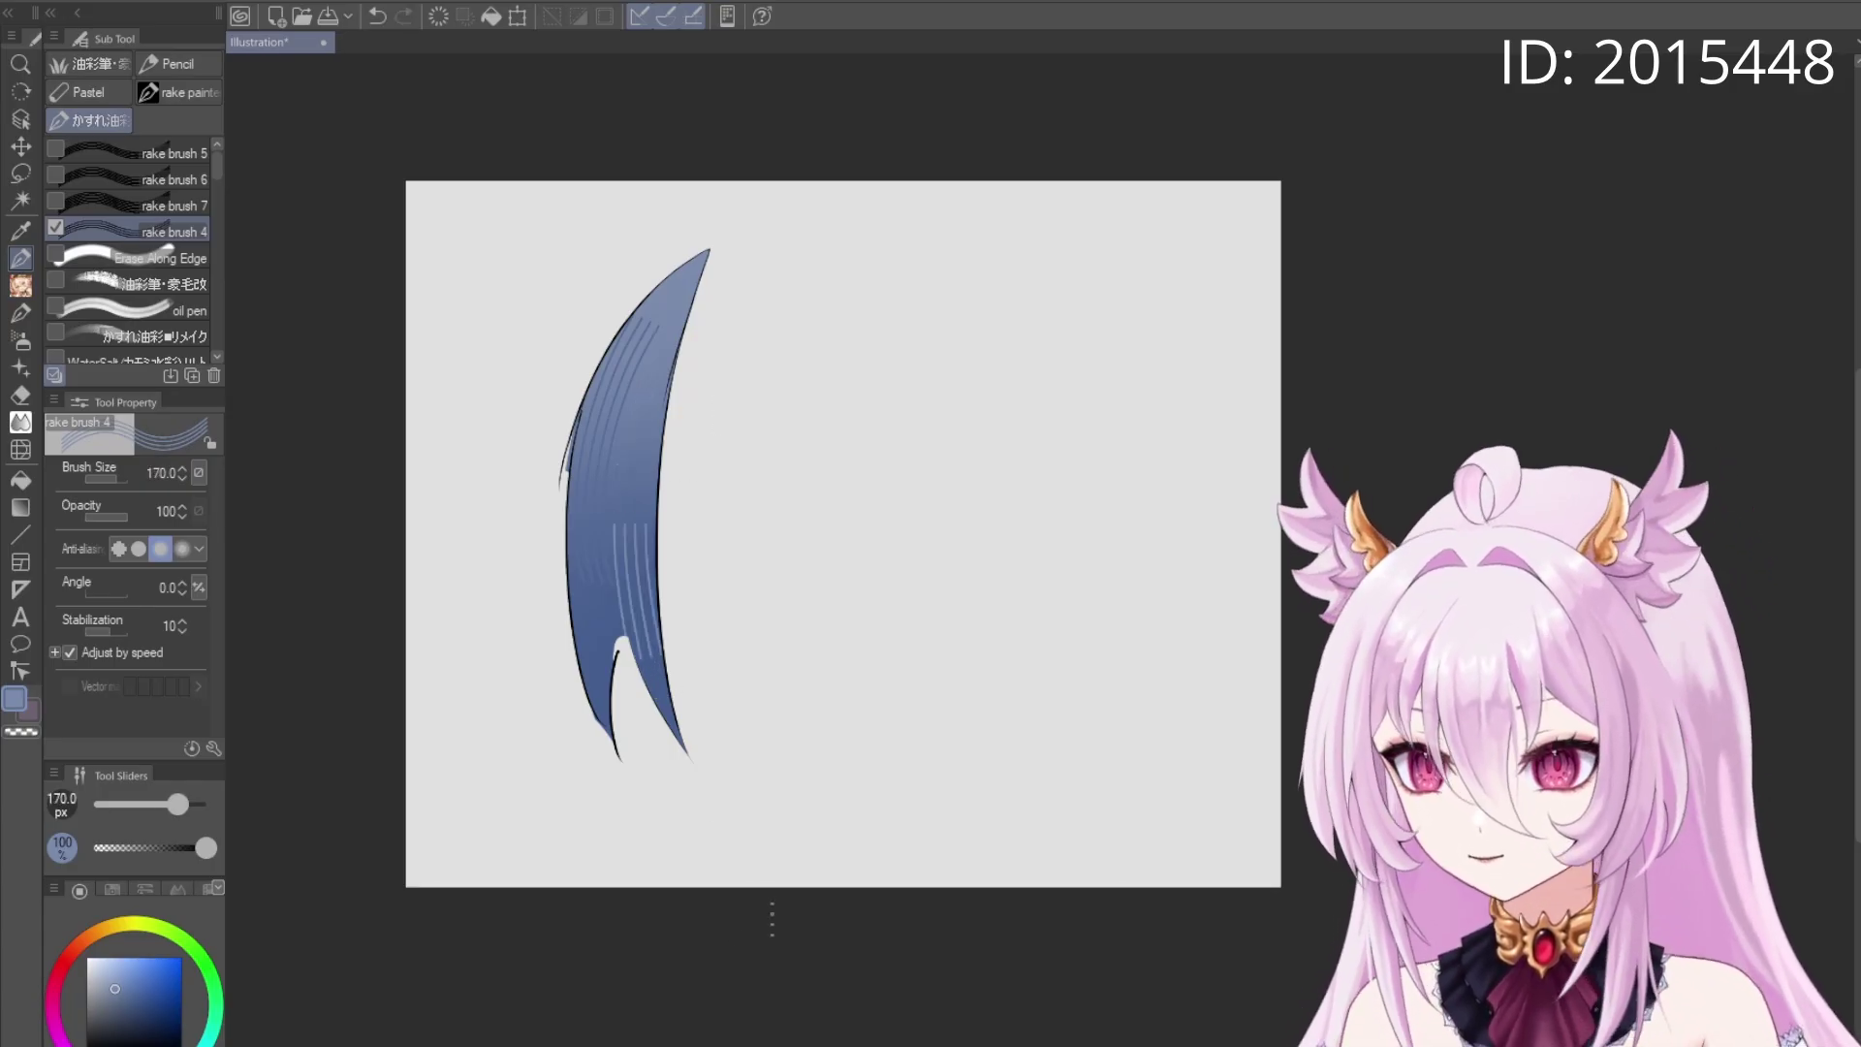